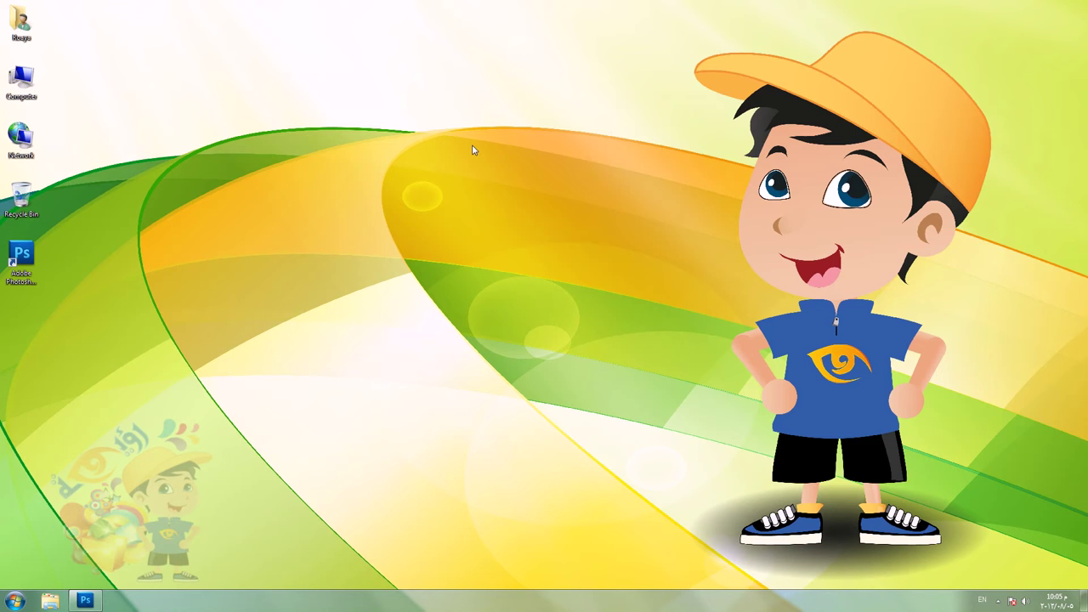
# Step: Switch to Photoshop, fill the File label's background in the Menus banner with yellow and show the File layer
pyautogui.click(86, 602)
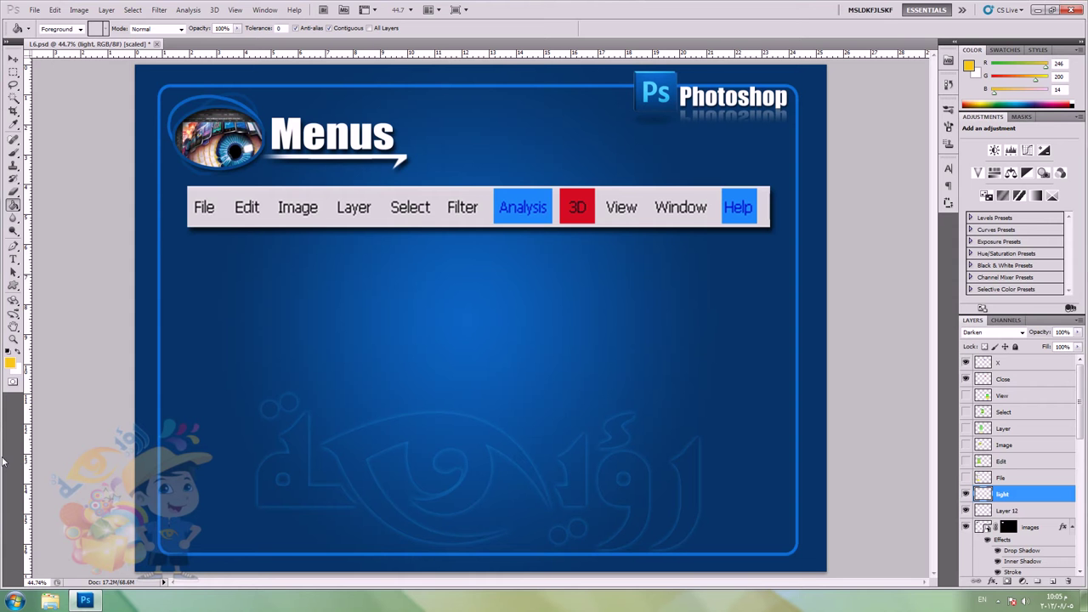
pyautogui.click(207, 214)
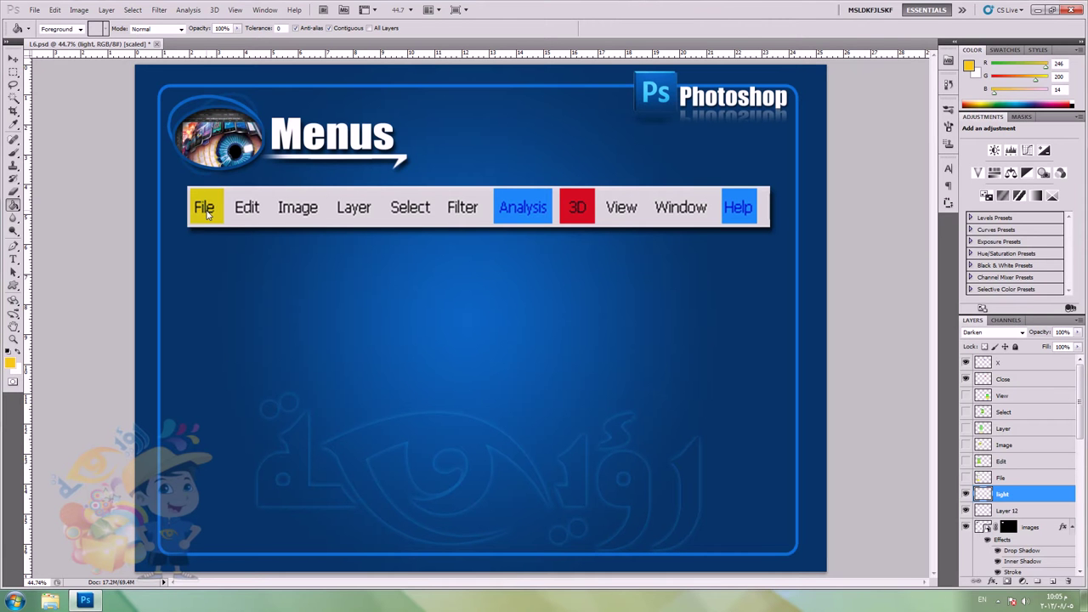
pyautogui.click(965, 479)
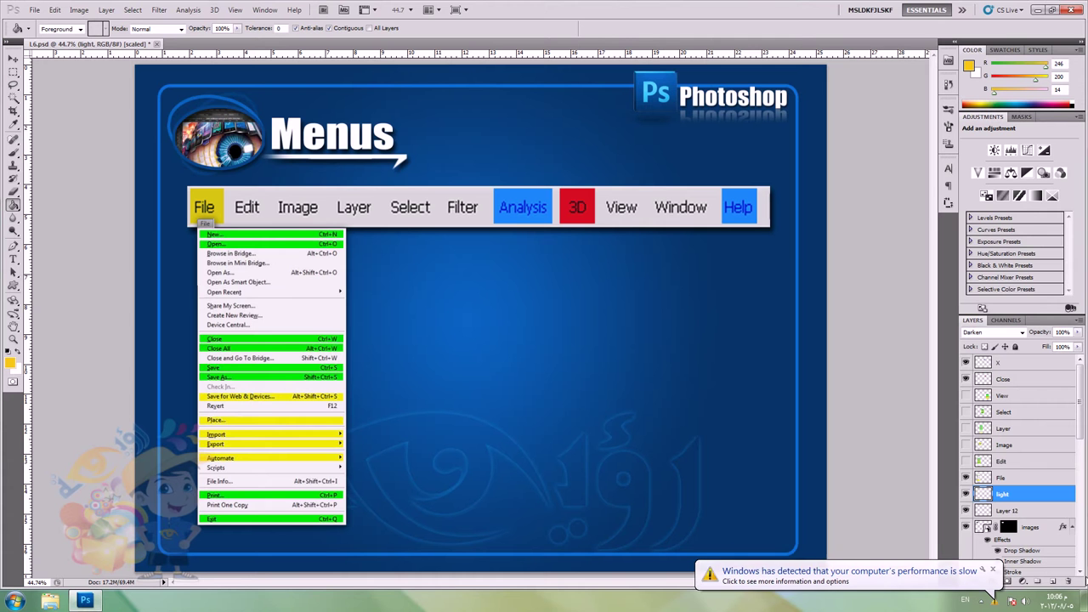
pyautogui.click(994, 570)
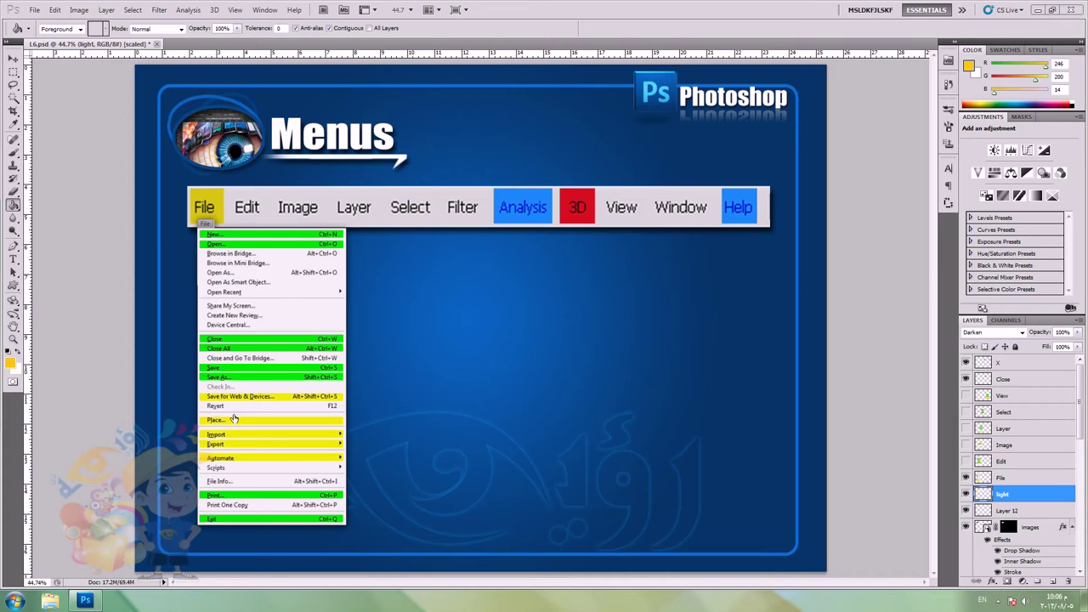
# Step: Examine the file format options and the save location in Save for Web & Devices, without saving the GIF
pyautogui.click(35, 10)
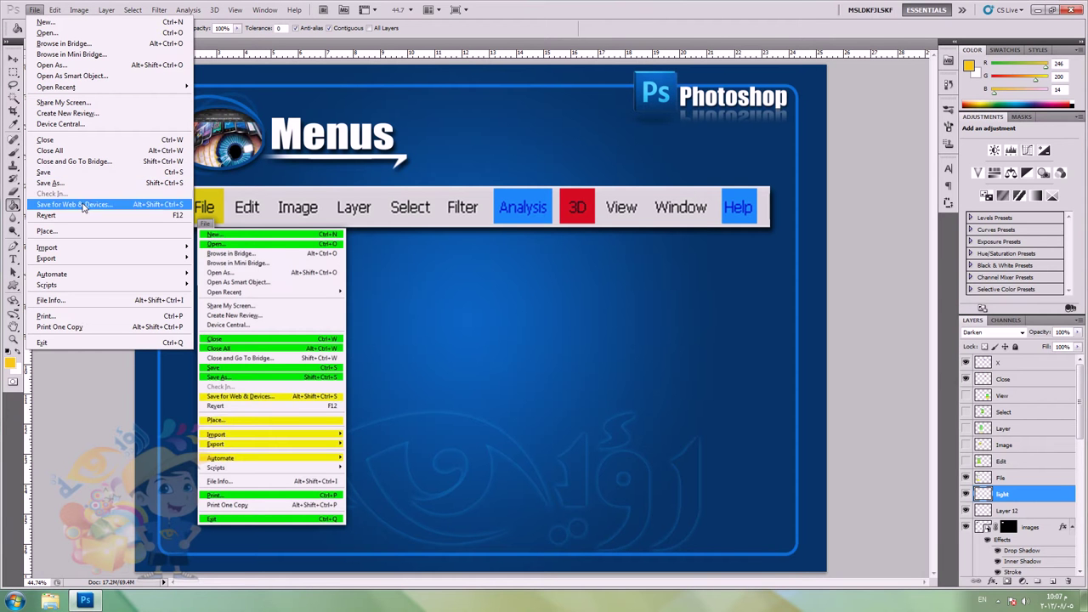
pyautogui.press('Escape')
pyautogui.hotkey('ctrl', 'alt', 'shift', 's')
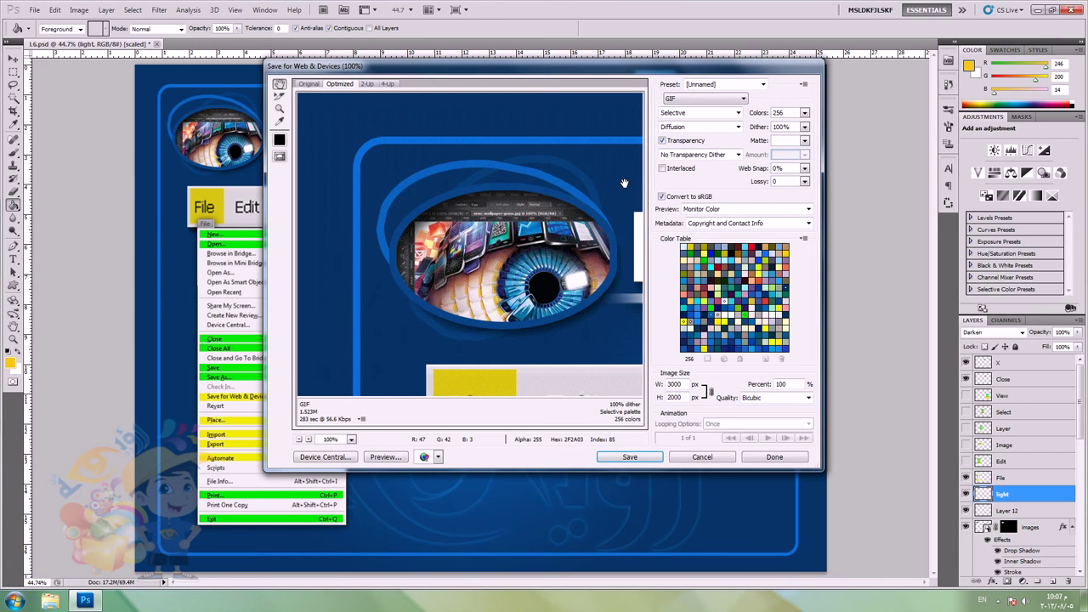
pyautogui.click(683, 102)
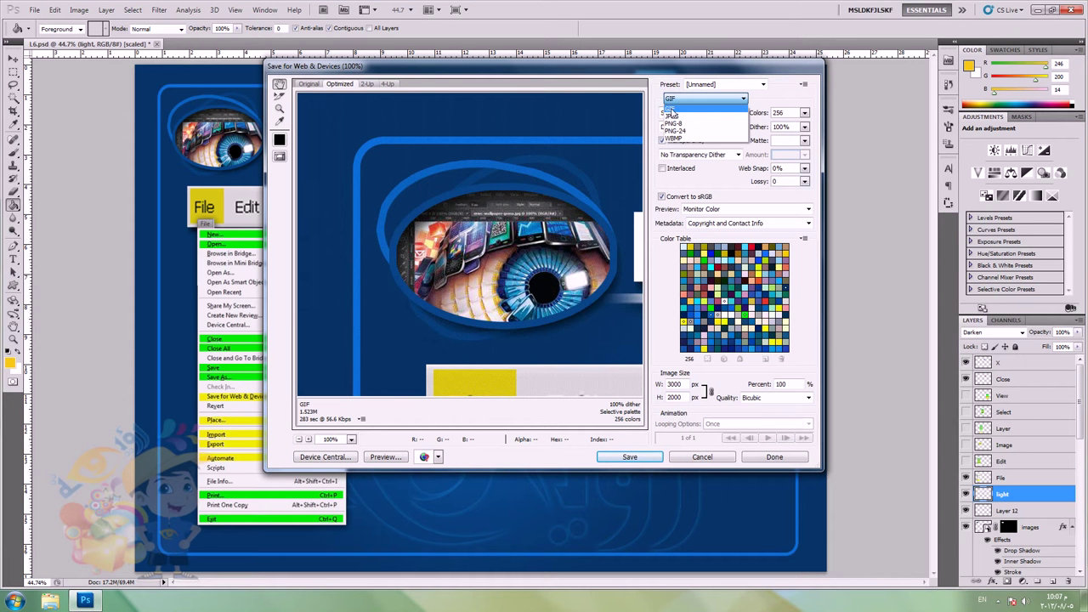
pyautogui.click(682, 103)
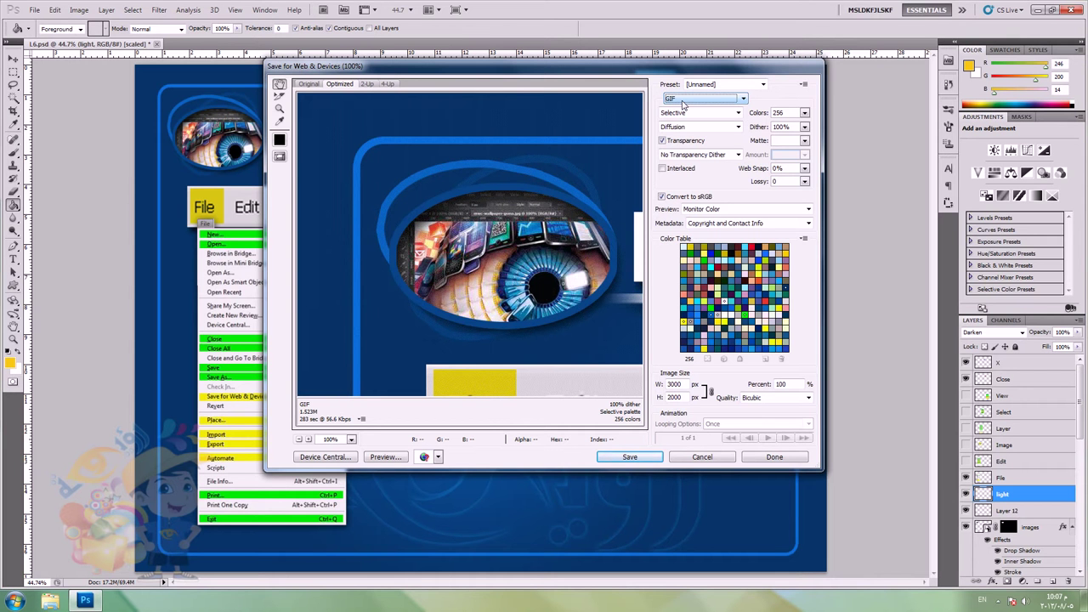
pyautogui.click(629, 457)
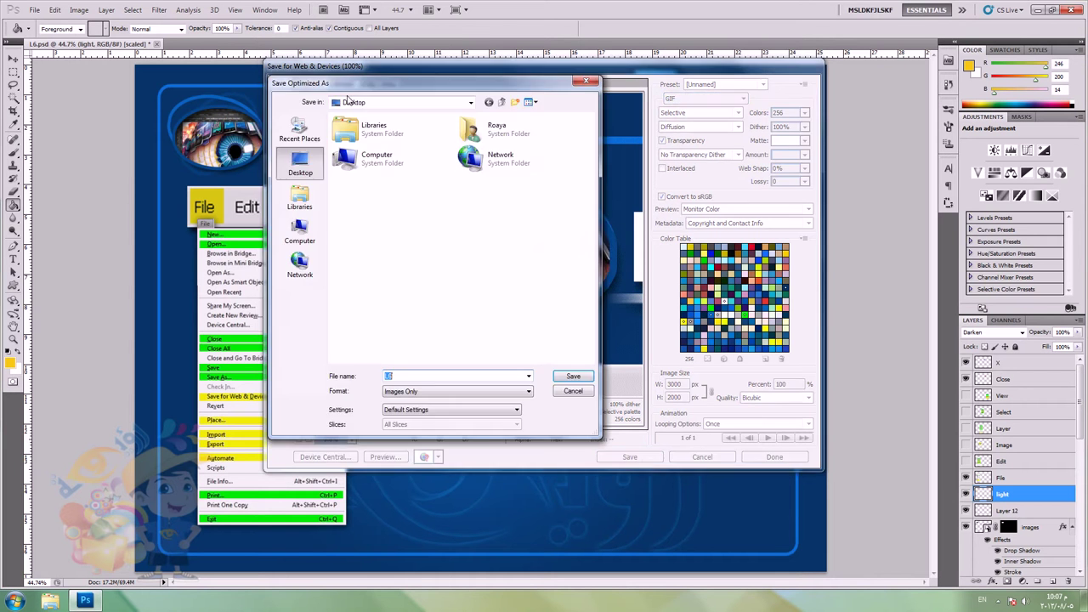
pyautogui.click(578, 393)
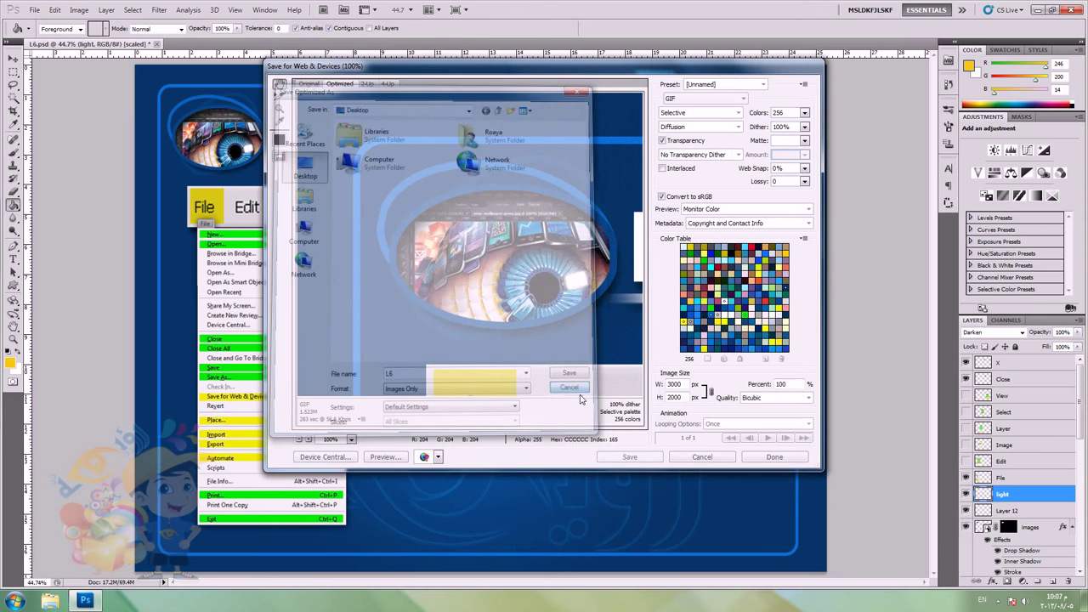
pyautogui.click(703, 458)
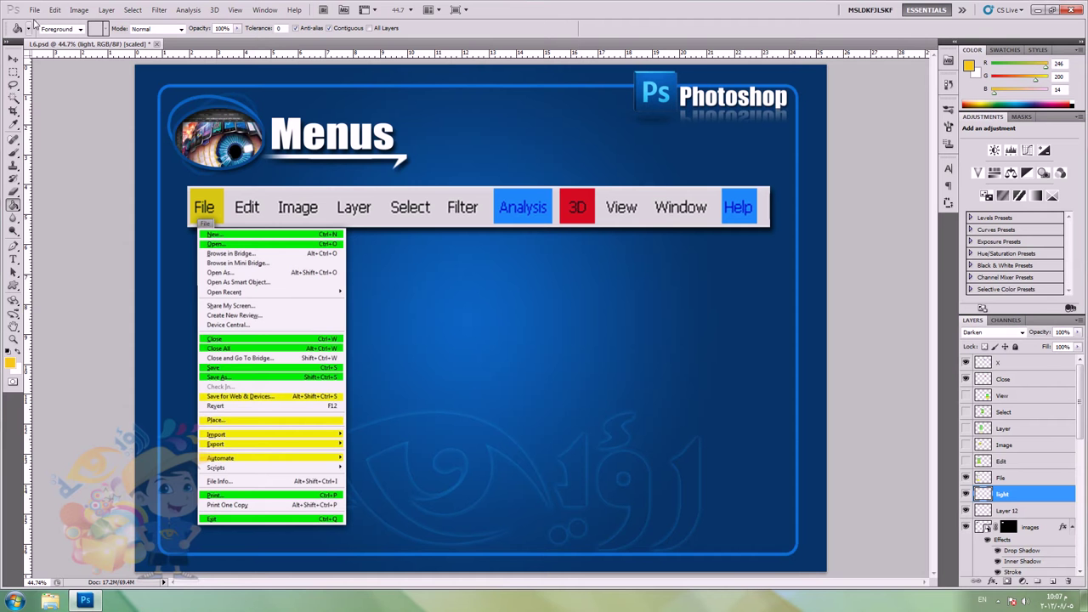
# Step: Place the Koala image from the Sample Pictures folder into the document
pyautogui.click(27, 12)
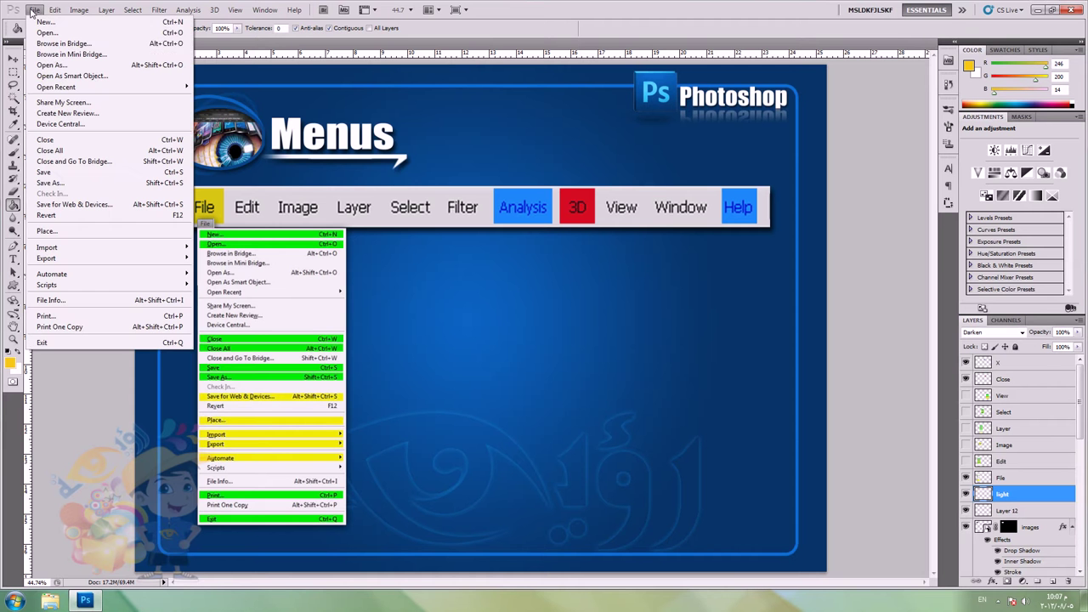
pyautogui.click(116, 231)
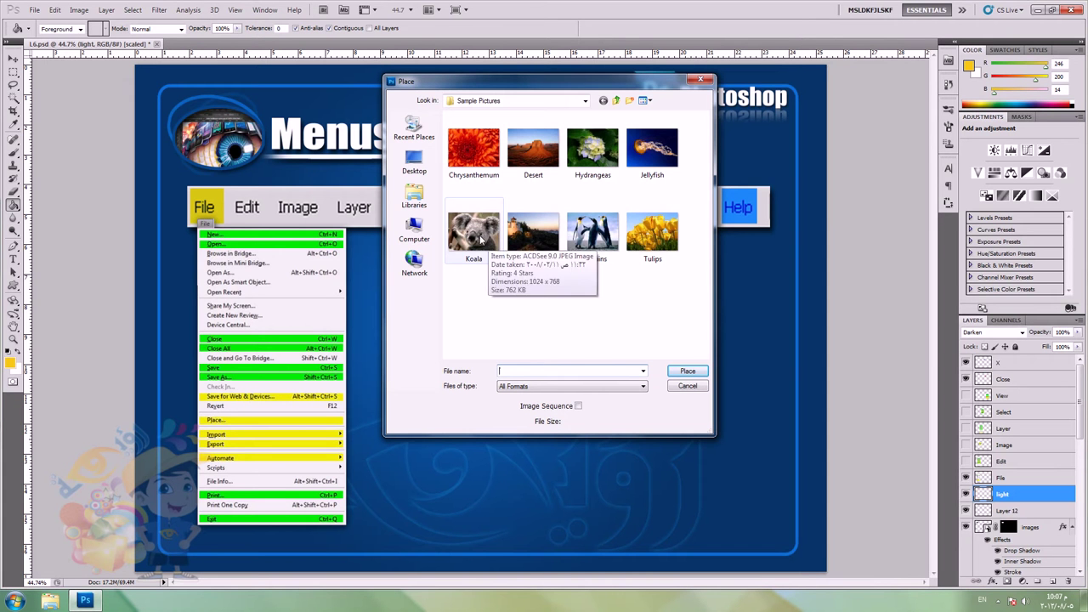
pyautogui.click(481, 240)
pyautogui.click(688, 371)
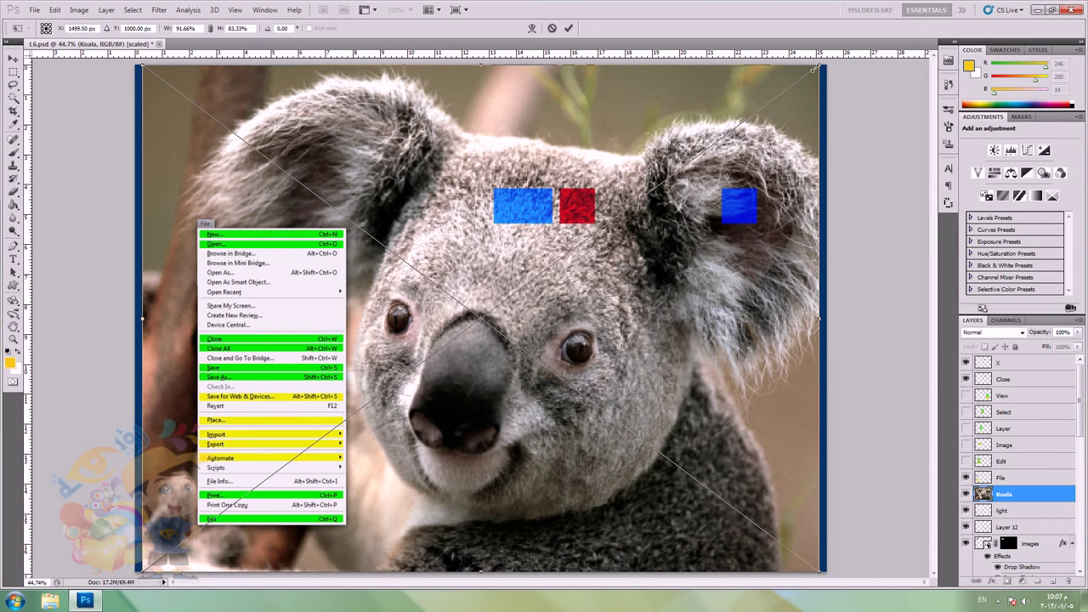
# Step: Scale the placed koala image to about 31% width and 28% height around its centre and move it to the canvas's lower right
pyautogui.moveTo(821, 66); pyautogui.dragTo(599, 245)
pyautogui.press('Return')
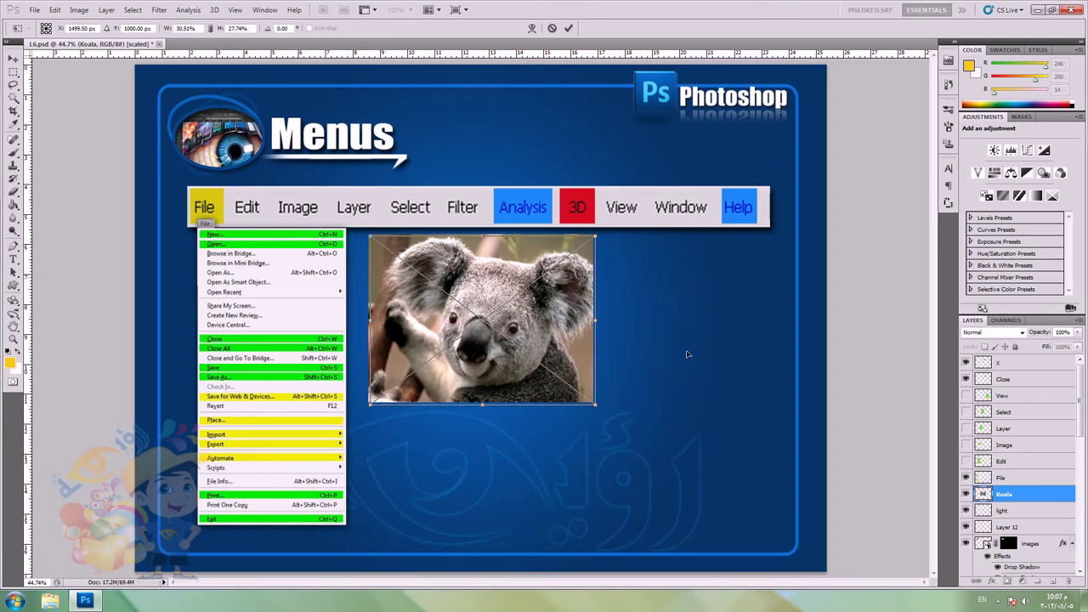
pyautogui.moveTo(544, 277); pyautogui.dragTo(708, 348)
pyautogui.press('g')
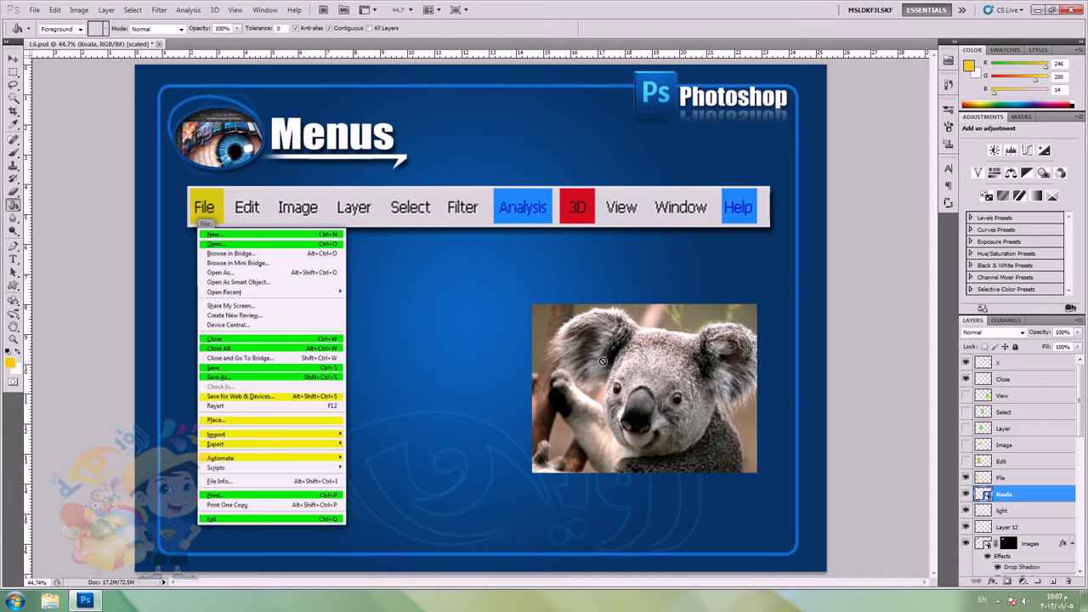
# Step: Open the Koala smart object's contents and paint a yellow stroke with a 55 px brush in the image's upper-left corner
pyautogui.doubleClick(986, 496)
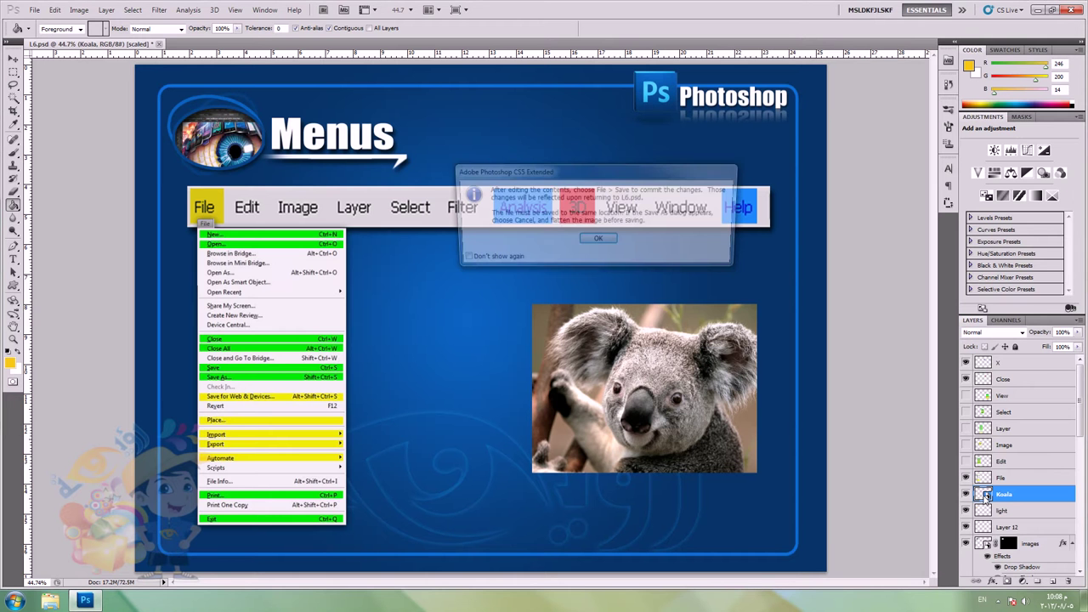
pyautogui.click(598, 241)
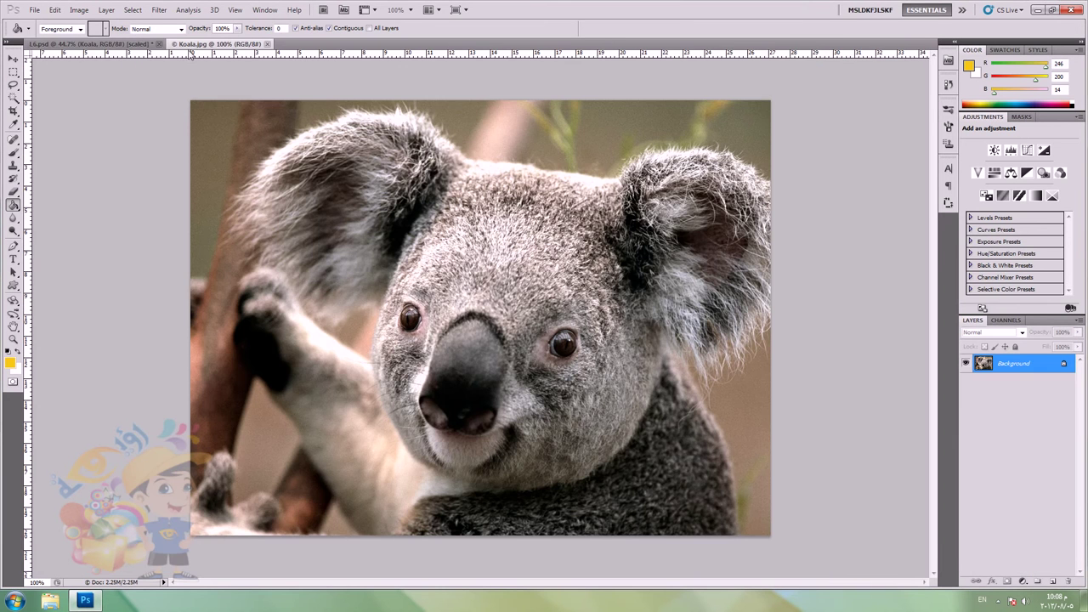
pyautogui.click(18, 155)
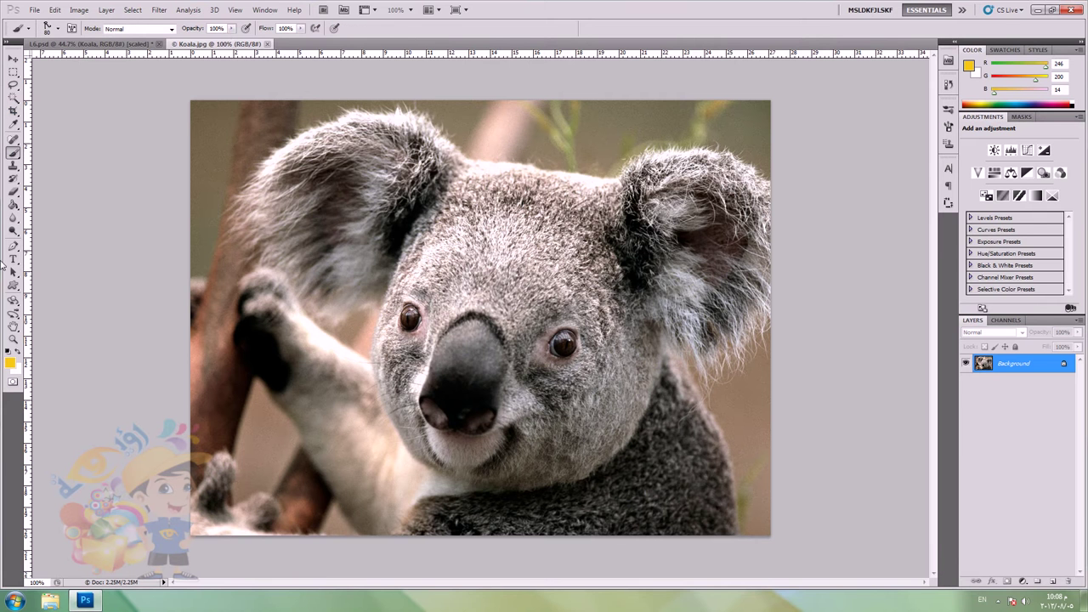
pyautogui.rightClick(204, 134)
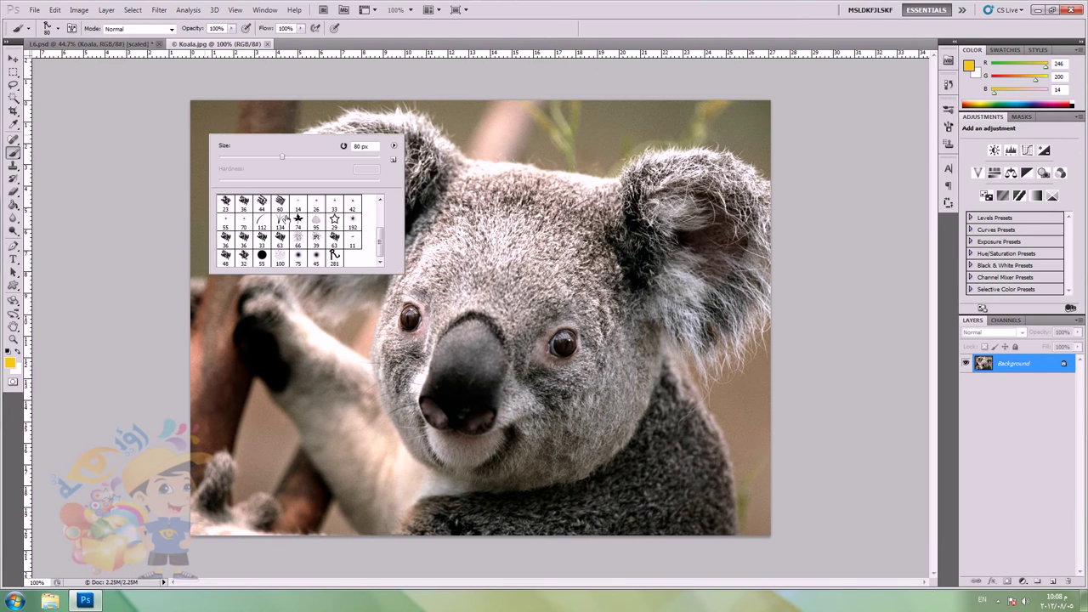
pyautogui.click(262, 255)
pyautogui.press('Return')
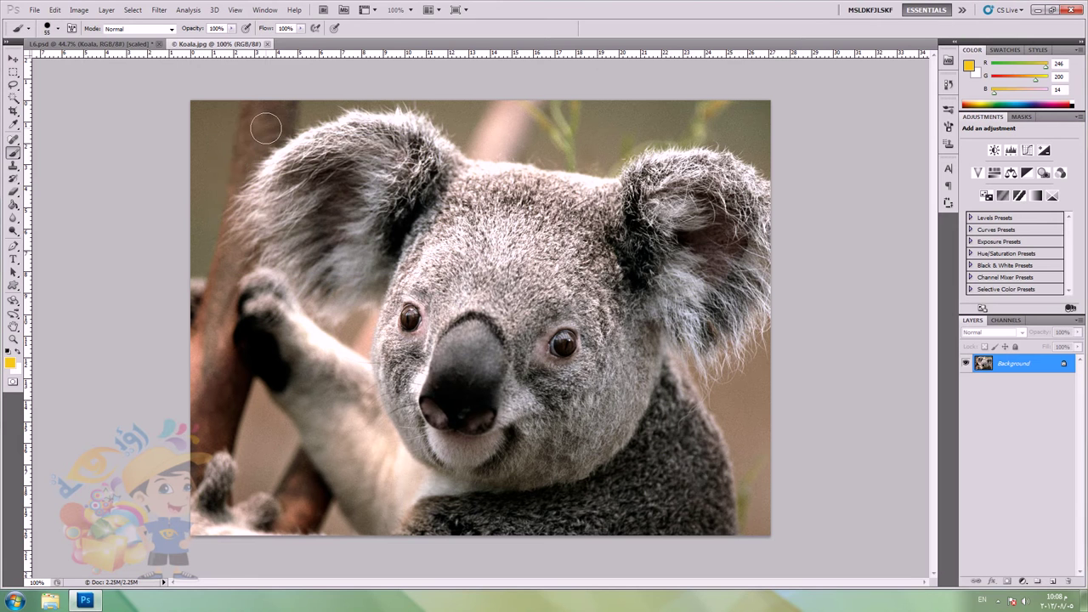
pyautogui.moveTo(265, 127); pyautogui.dragTo(203, 217)
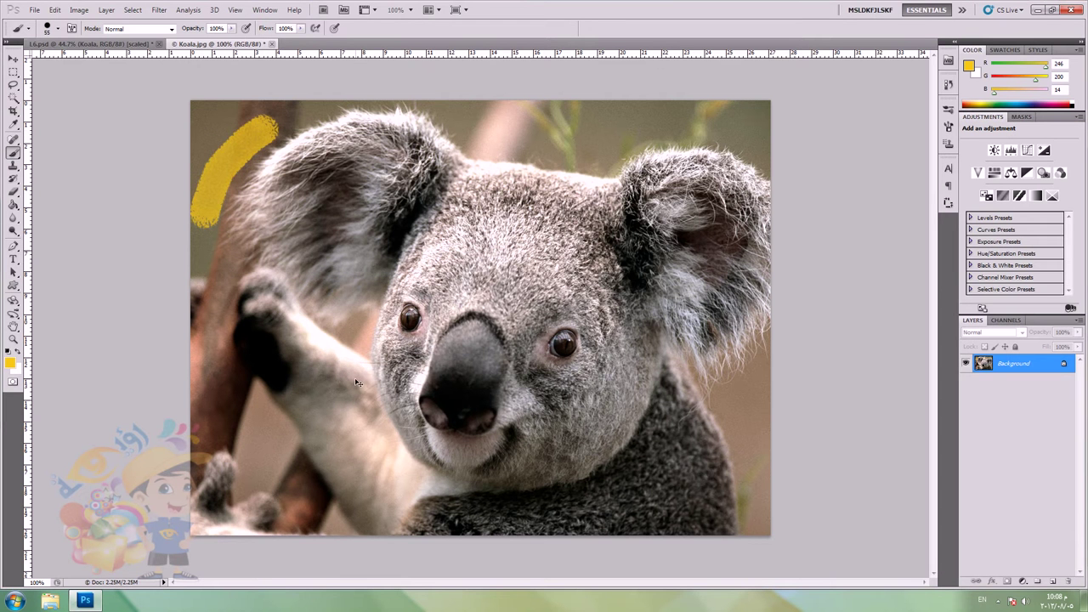
# Step: Save Koala.jpg at Maximum quality 12 with Baseline Optimized format and close it
pyautogui.hotkey('ctrl', 's')
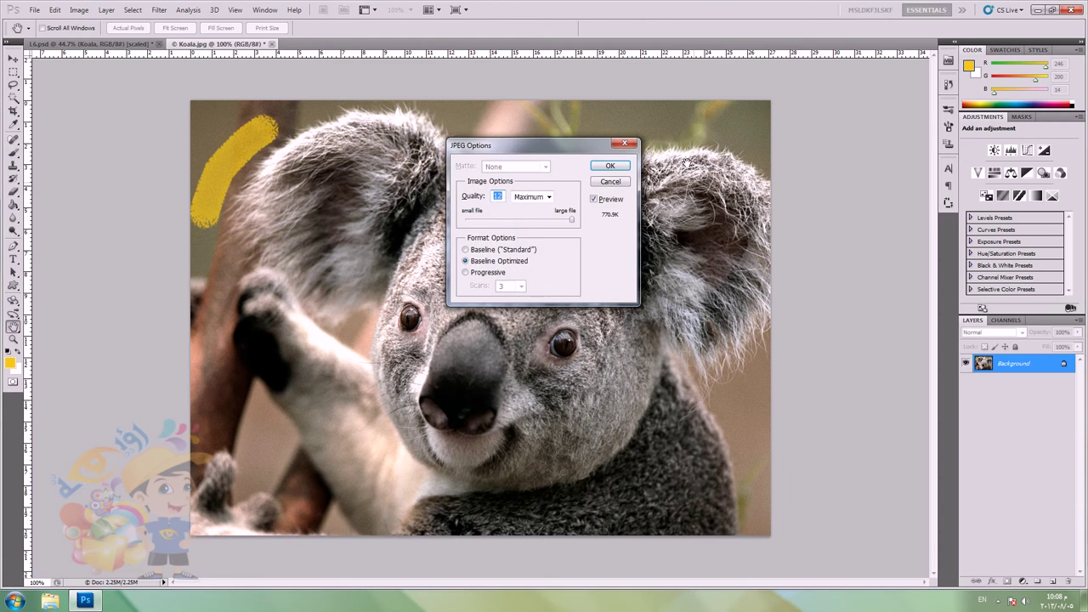
pyautogui.click(618, 165)
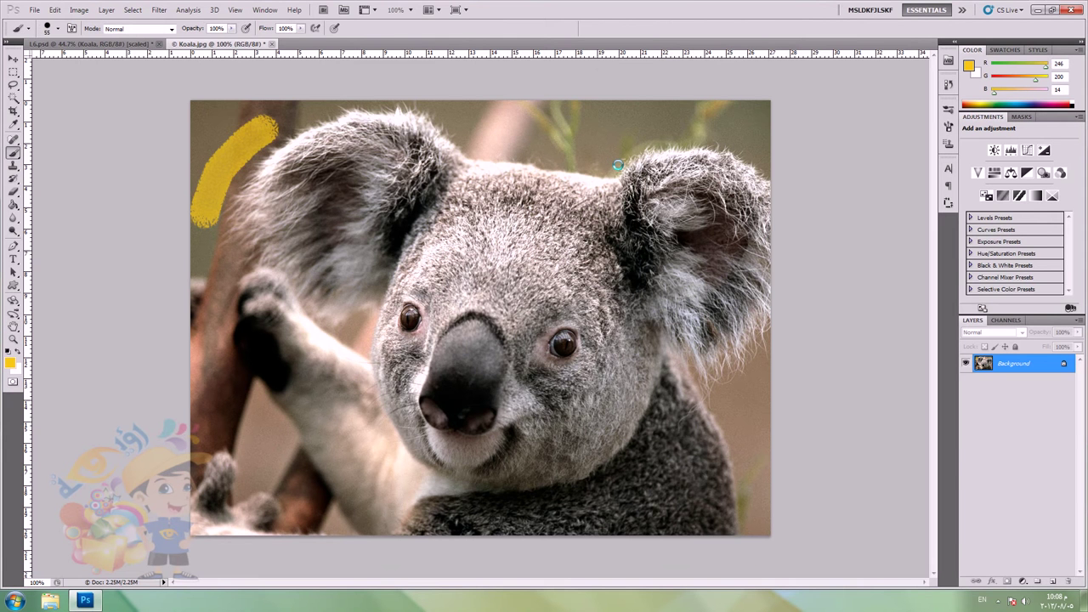
pyautogui.click(271, 44)
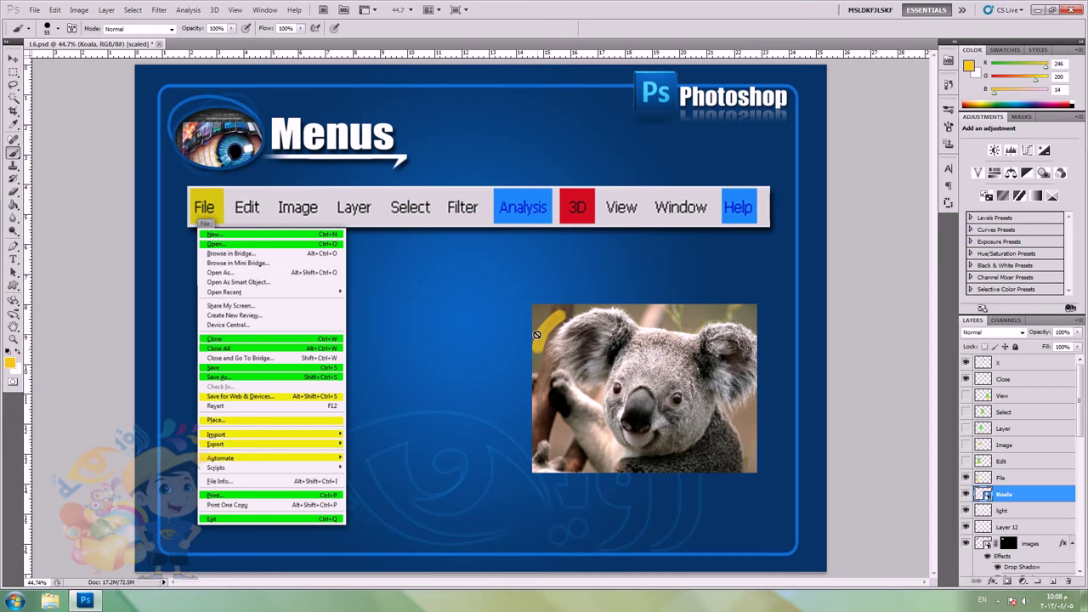
# Step: Examine the video file types accepted by the Video Frames to Layers import, without loading a file
pyautogui.click(34, 9)
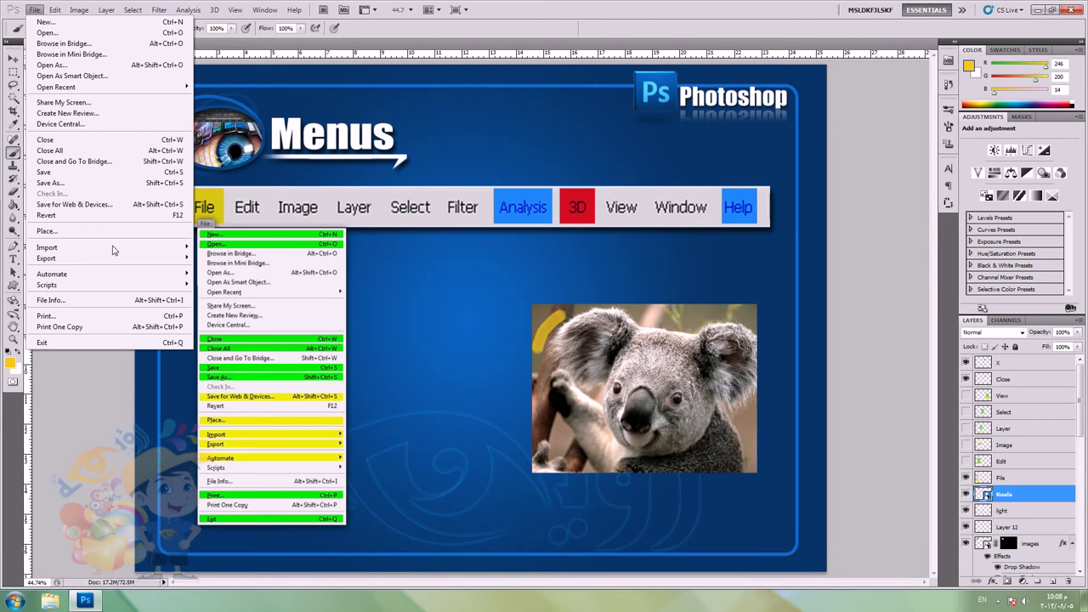
pyautogui.moveTo(155, 248)
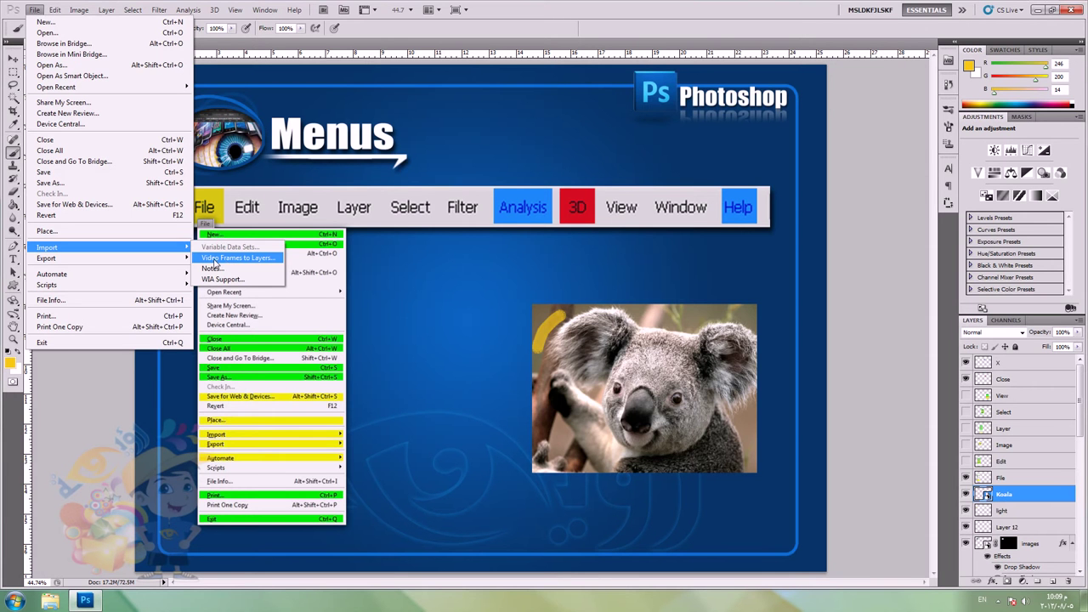
pyautogui.click(218, 259)
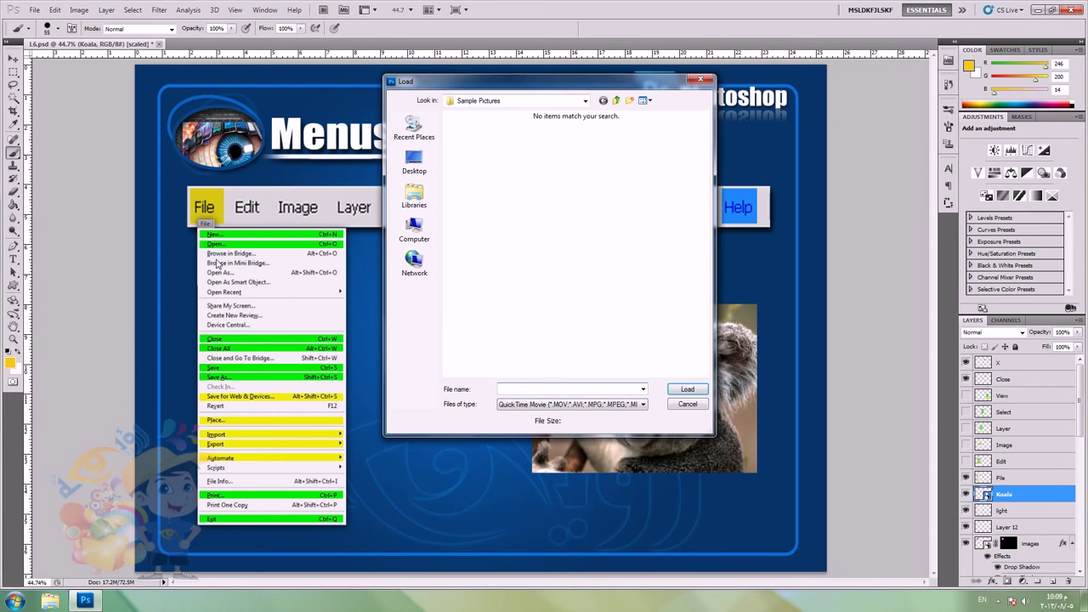
pyautogui.click(545, 405)
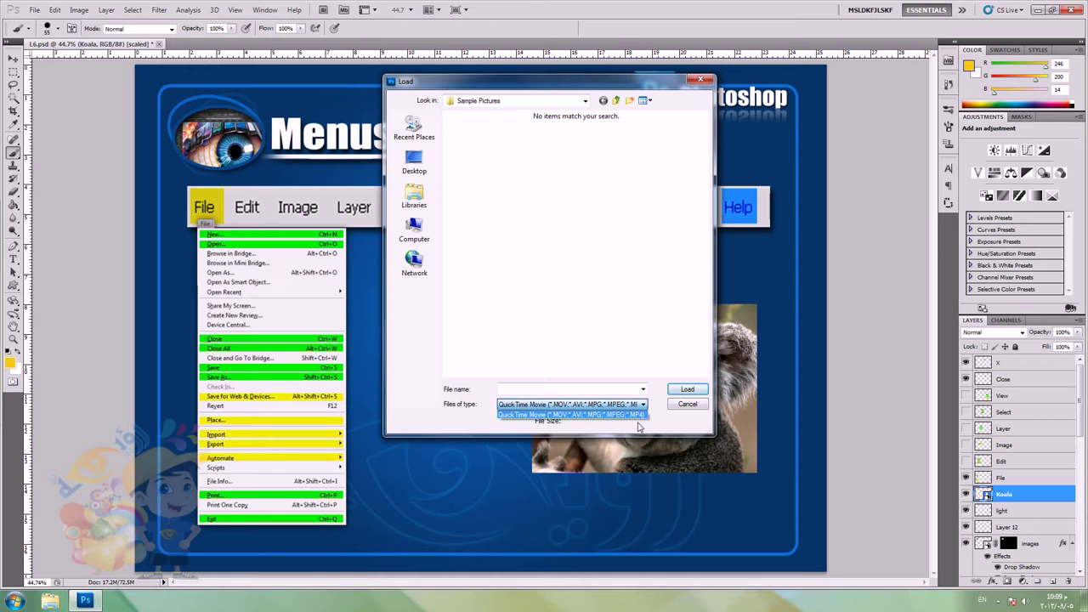
pyautogui.click(692, 404)
pyautogui.click(694, 405)
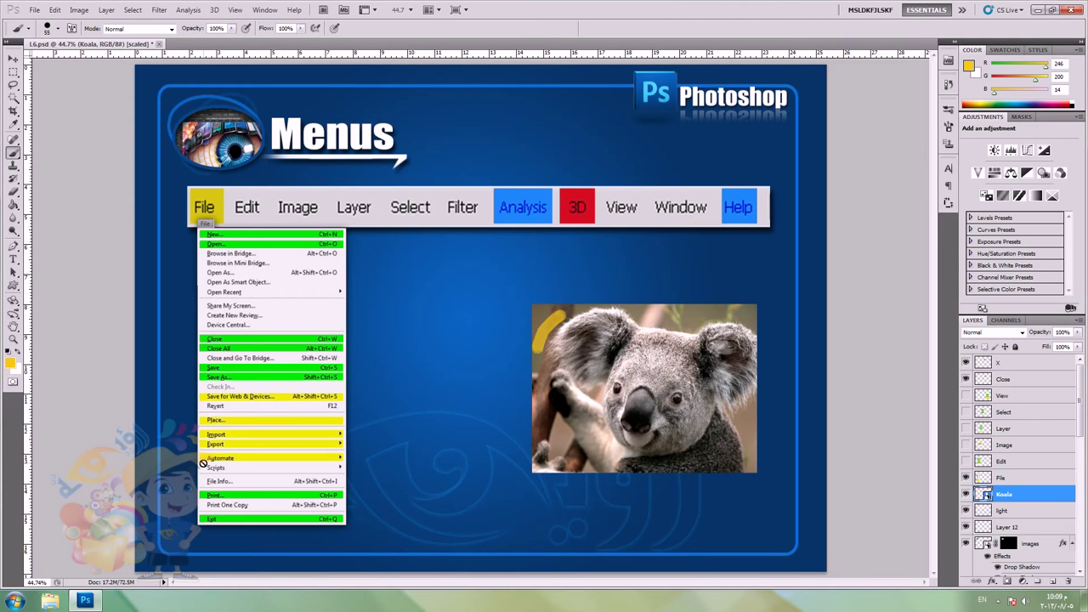
# Step: Examine the Paths to Illustrator export with Work Path chosen, up to the file saving stage, without saving a file
pyautogui.click(35, 10)
pyautogui.moveTo(113, 262)
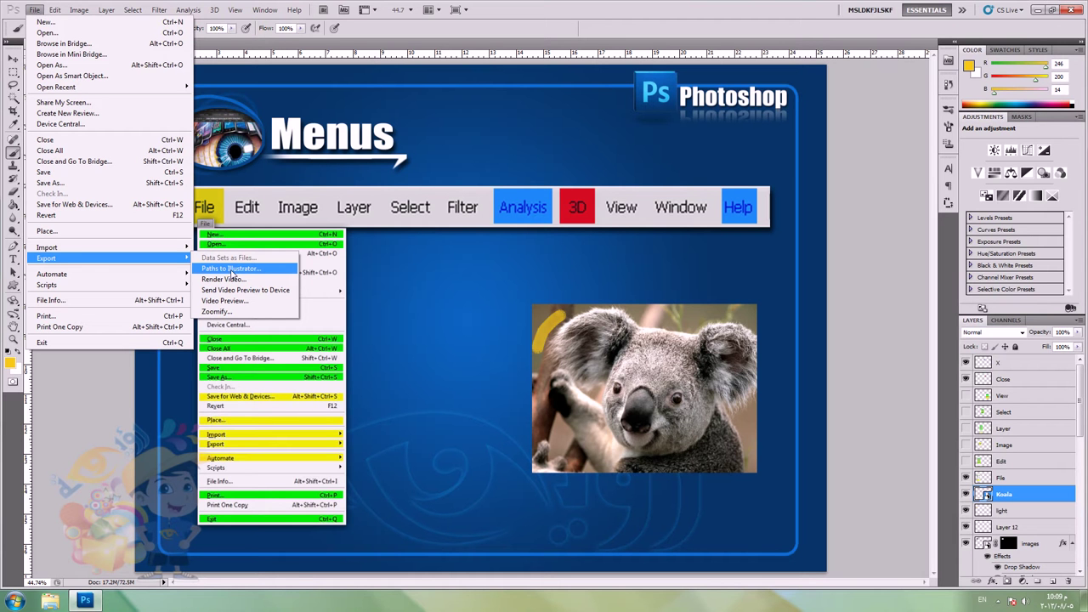
pyautogui.click(232, 269)
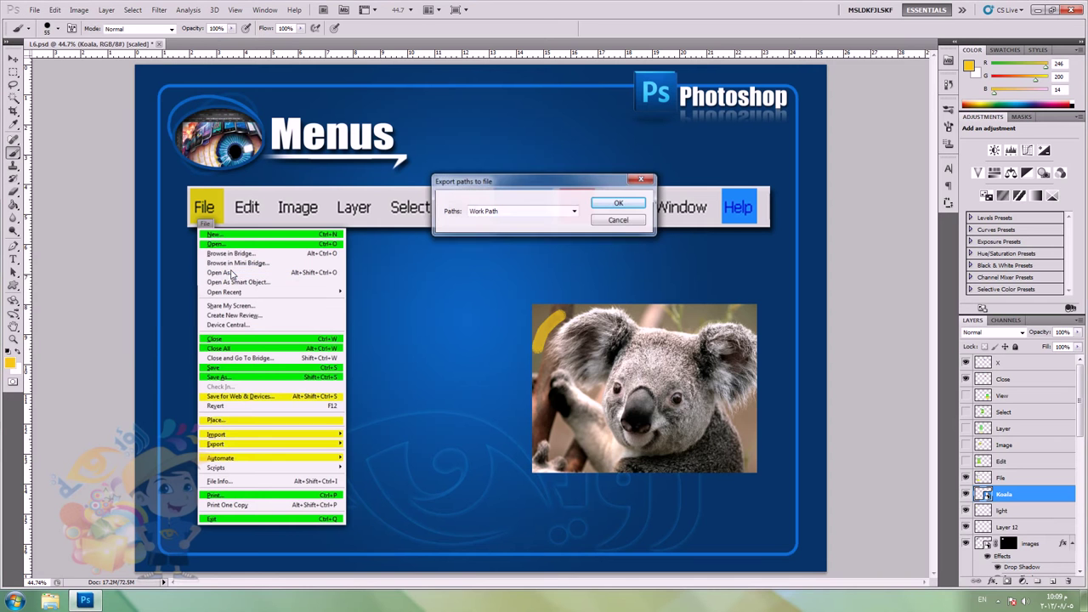
pyautogui.click(505, 212)
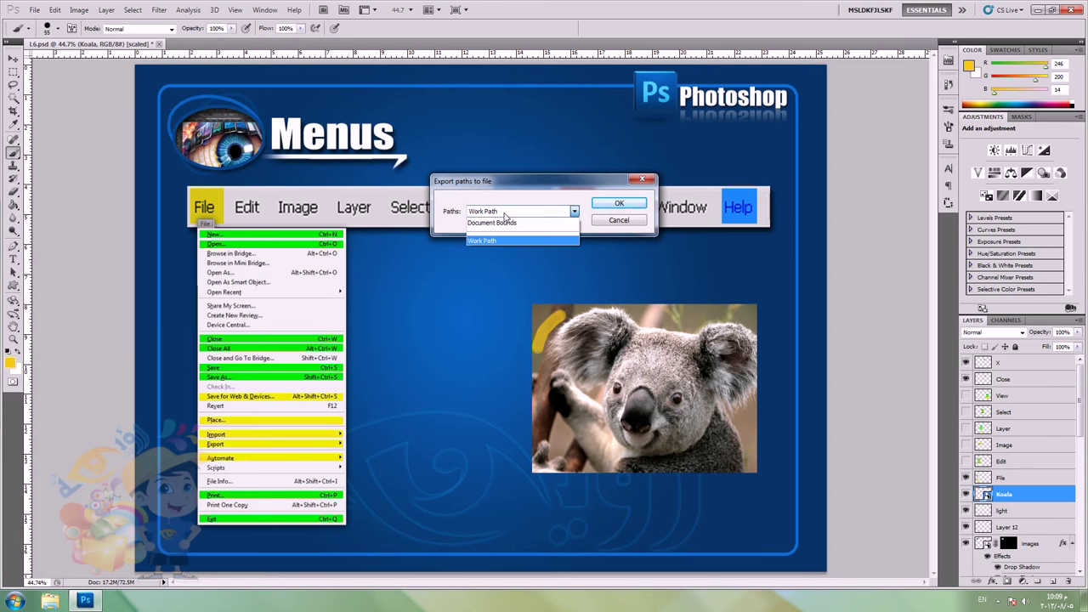
pyautogui.click(490, 241)
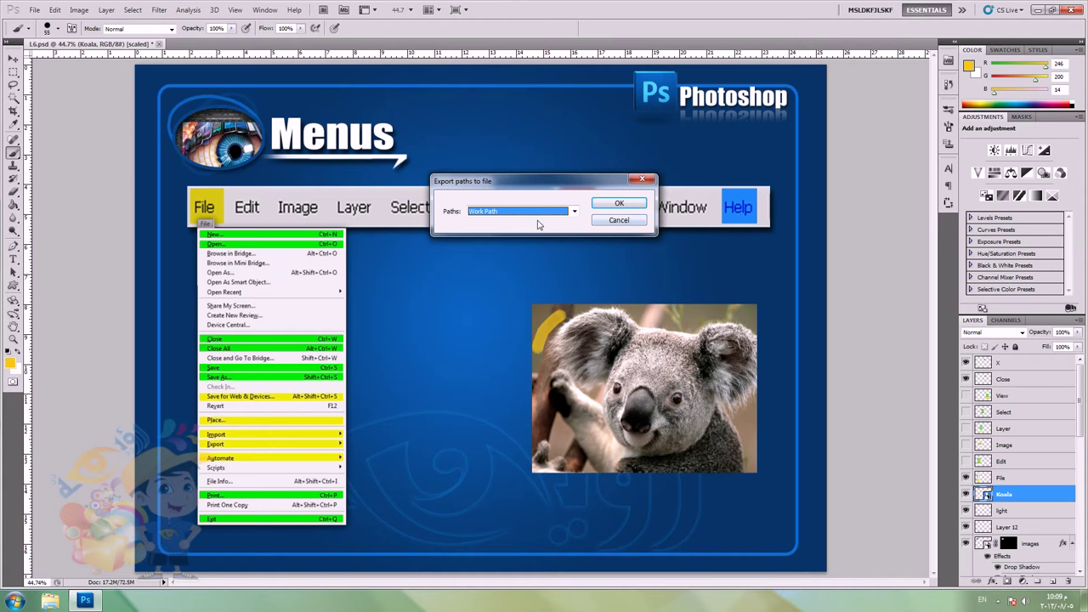
pyautogui.click(620, 204)
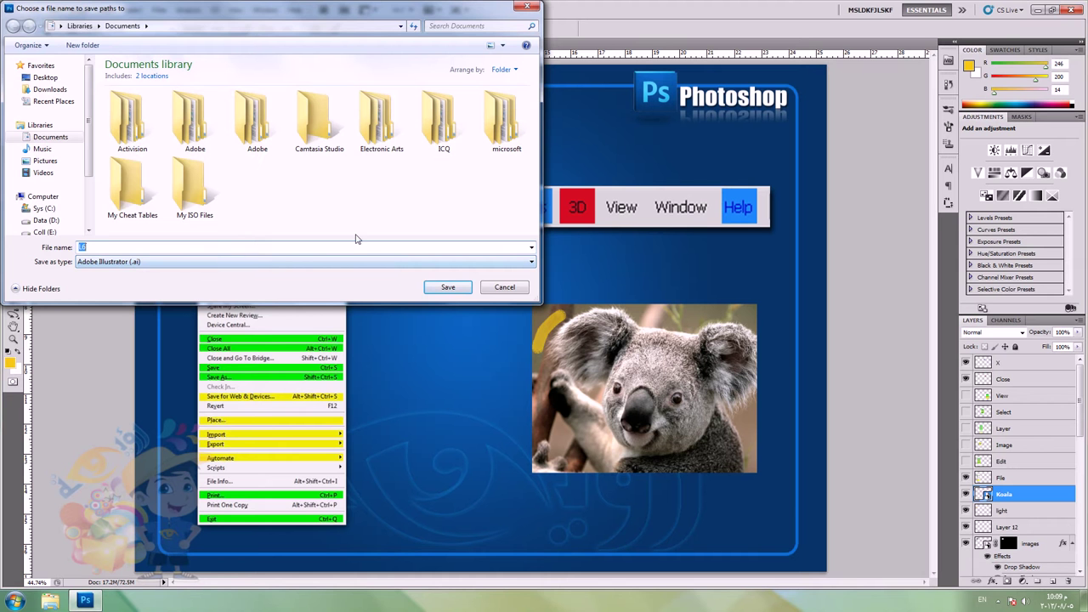
pyautogui.click(505, 287)
# Step: Examine the Render Video export's location, file, range and render options, without rendering anything
pyautogui.click(34, 9)
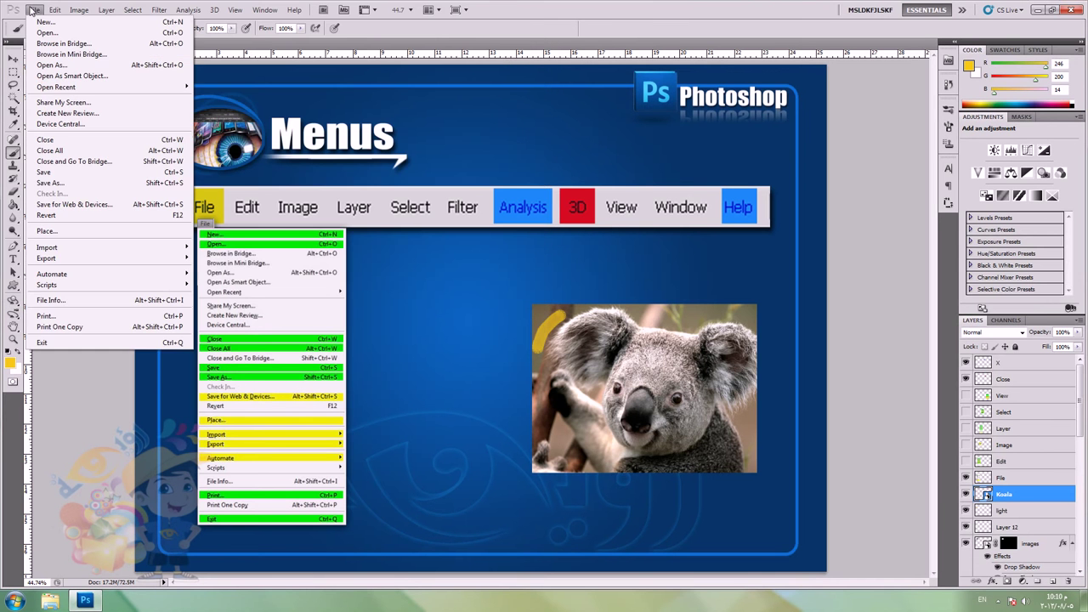
pyautogui.moveTo(183, 257)
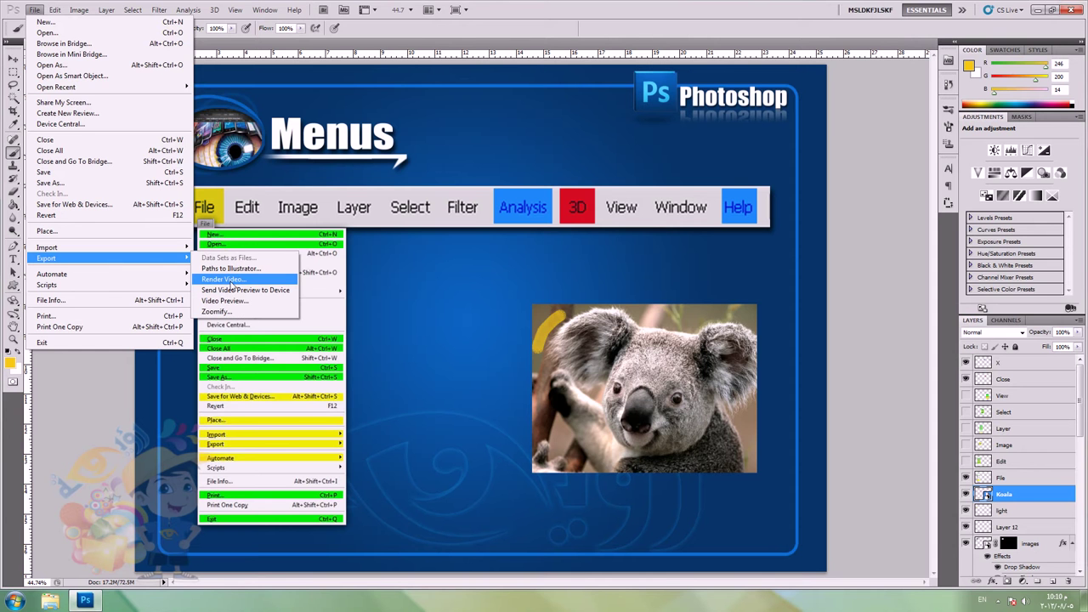
pyautogui.click(230, 281)
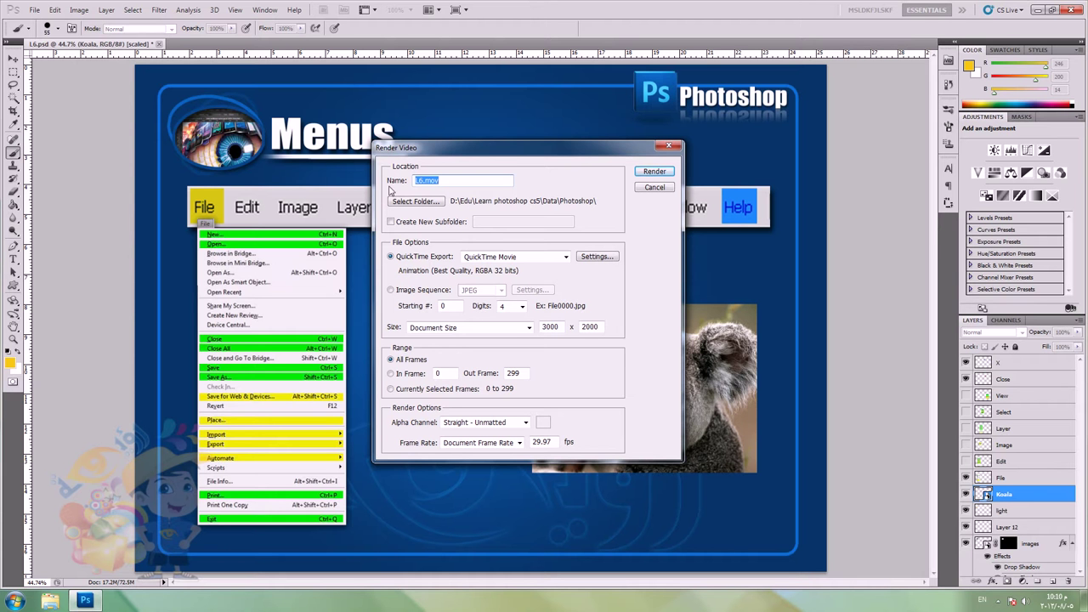
pyautogui.click(659, 189)
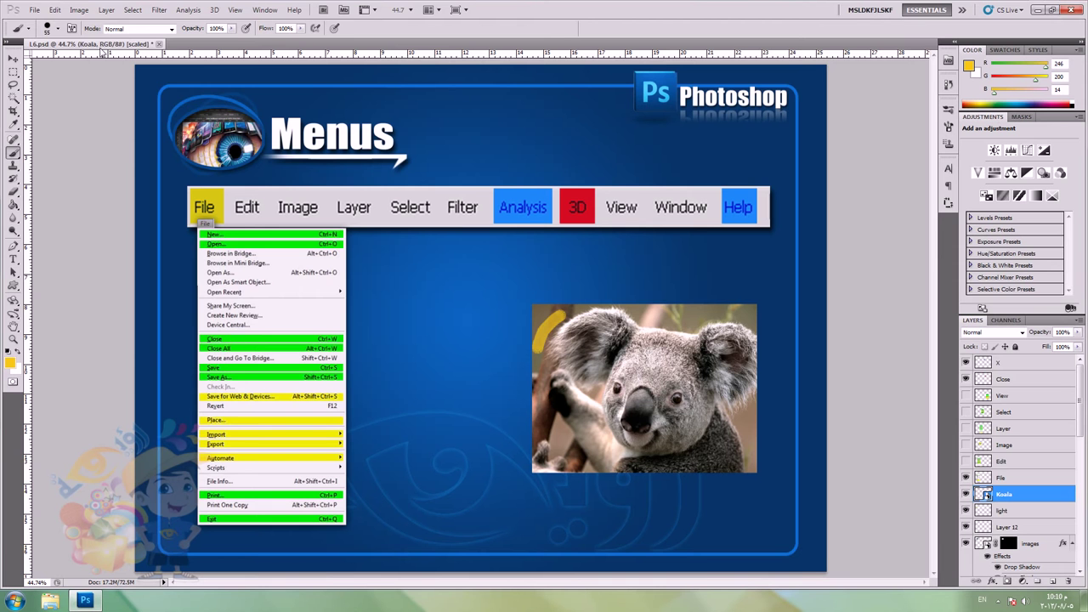
# Step: Examine Photomerge's layout choices and browse for source files, without merging any images
pyautogui.click(34, 9)
pyautogui.moveTo(147, 279)
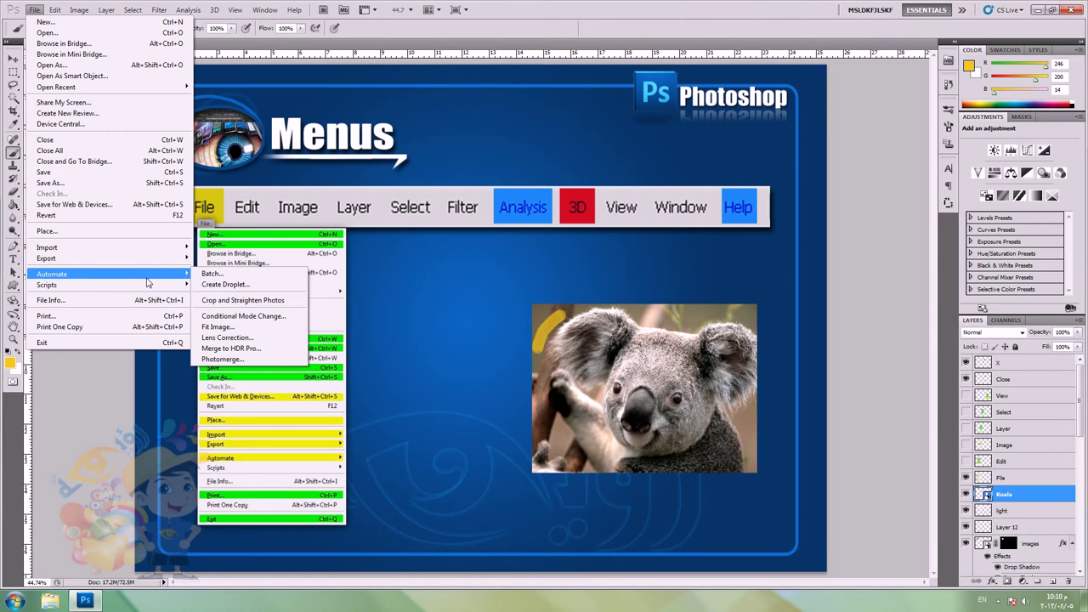
pyautogui.click(222, 360)
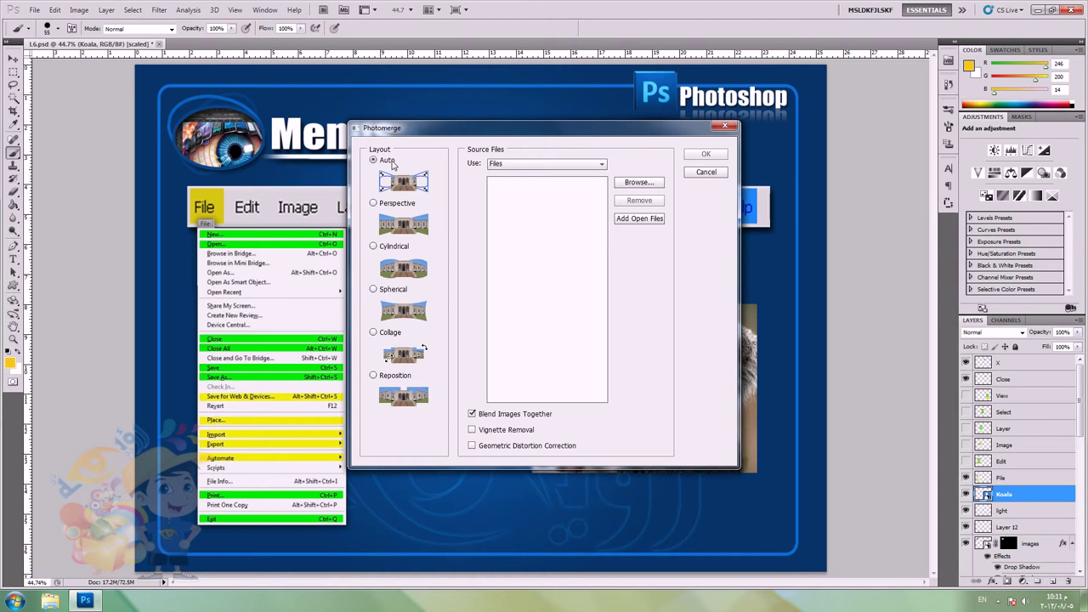
pyautogui.click(639, 182)
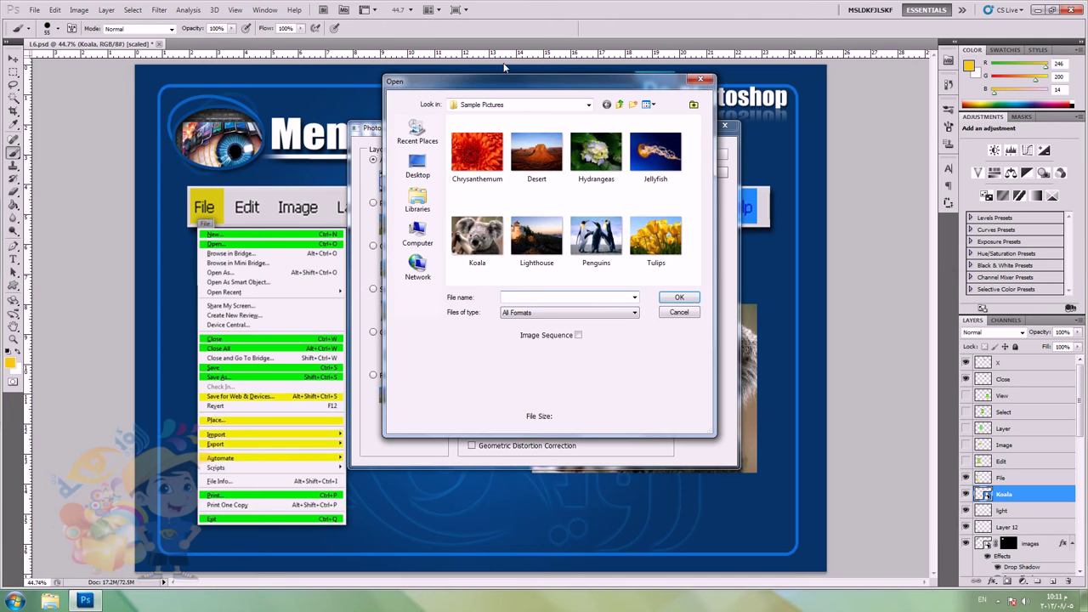
pyautogui.click(695, 311)
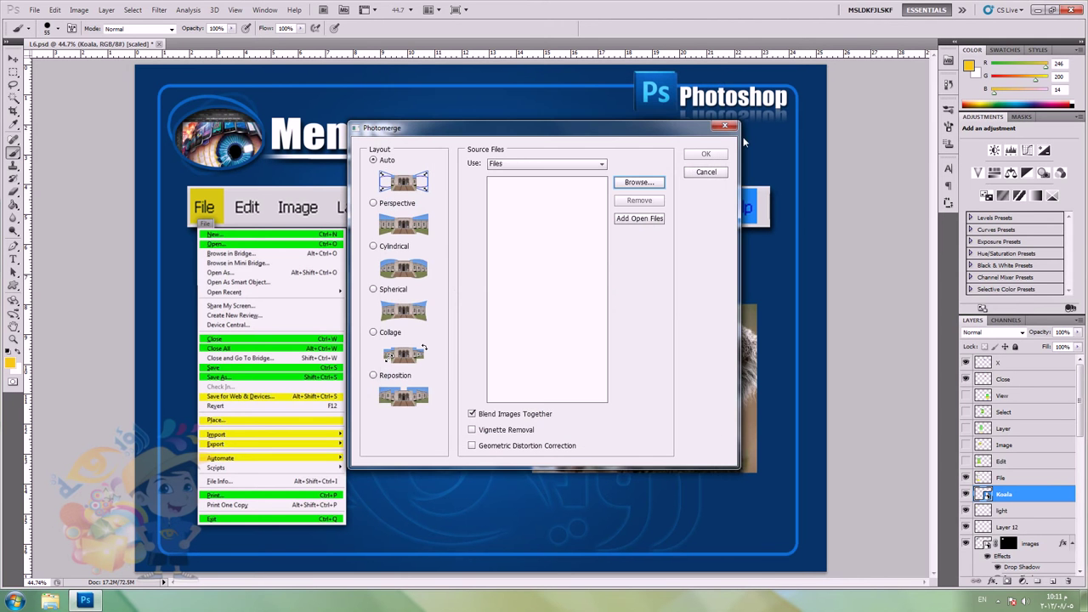
pyautogui.click(705, 173)
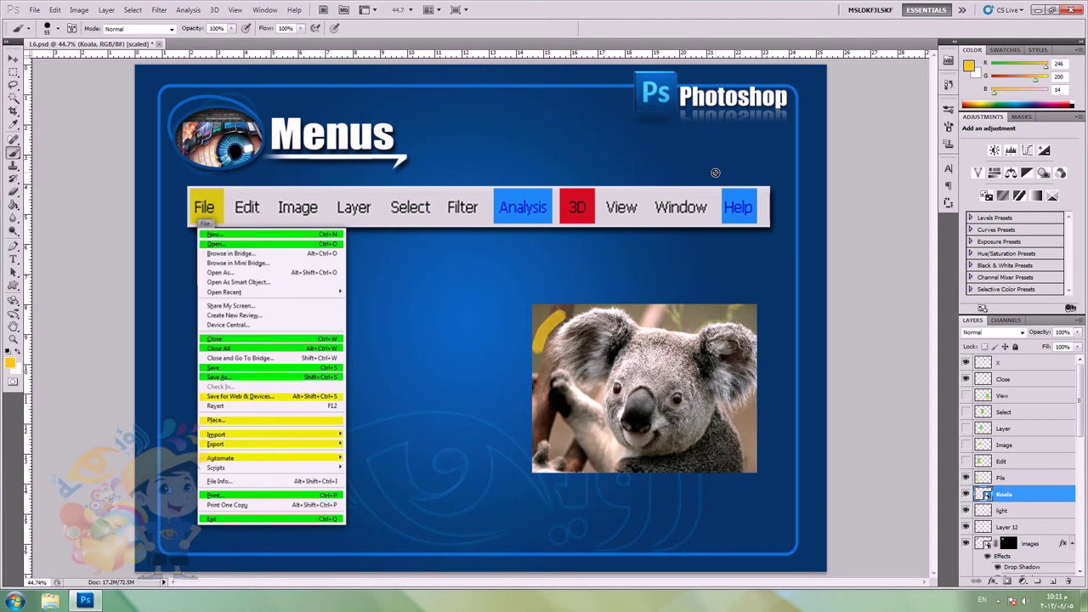
# Step: Hide the File layer and show the Edit layer so the Edit menu picture replaces the File one
pyautogui.click(13, 58)
pyautogui.click(274, 254)
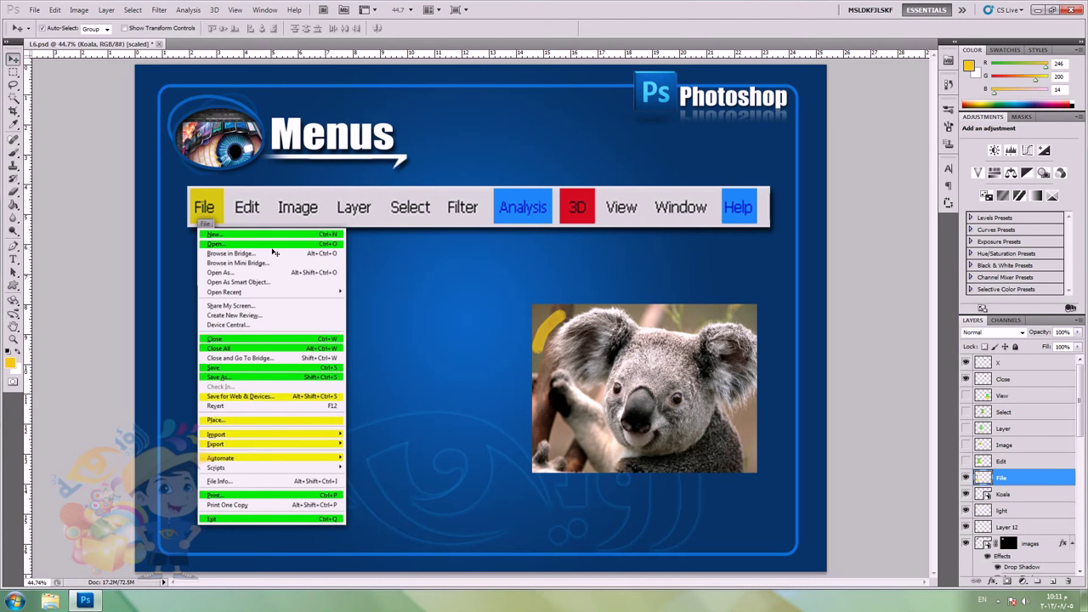
pyautogui.click(965, 477)
pyautogui.click(966, 461)
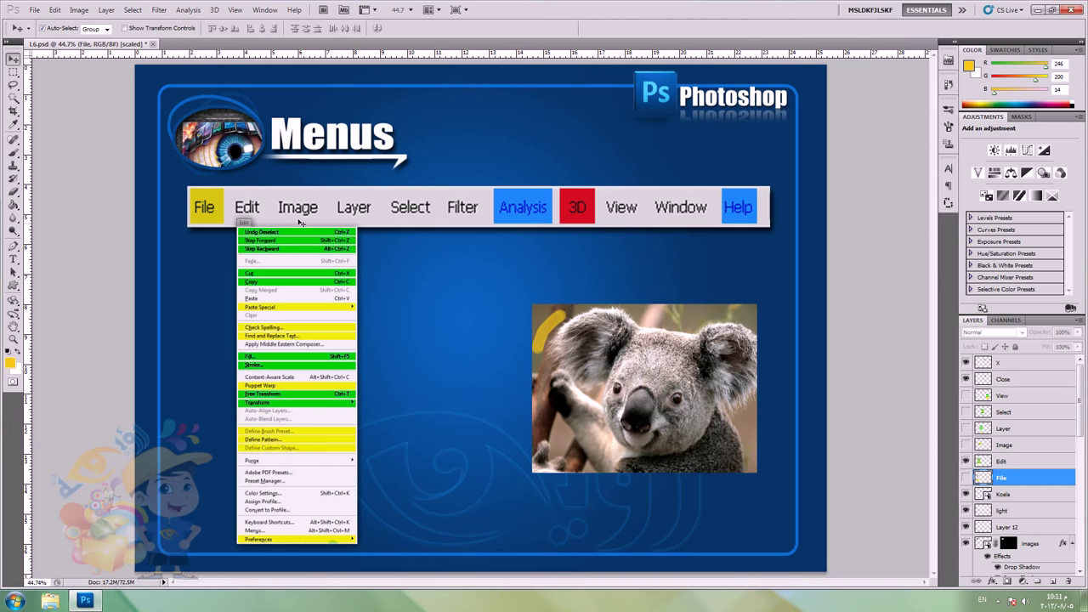
# Step: Fill the area behind the Edit label in the menu bar picture with the yellow foreground colour on the light layer
pyautogui.click(245, 207)
pyautogui.click(12, 204)
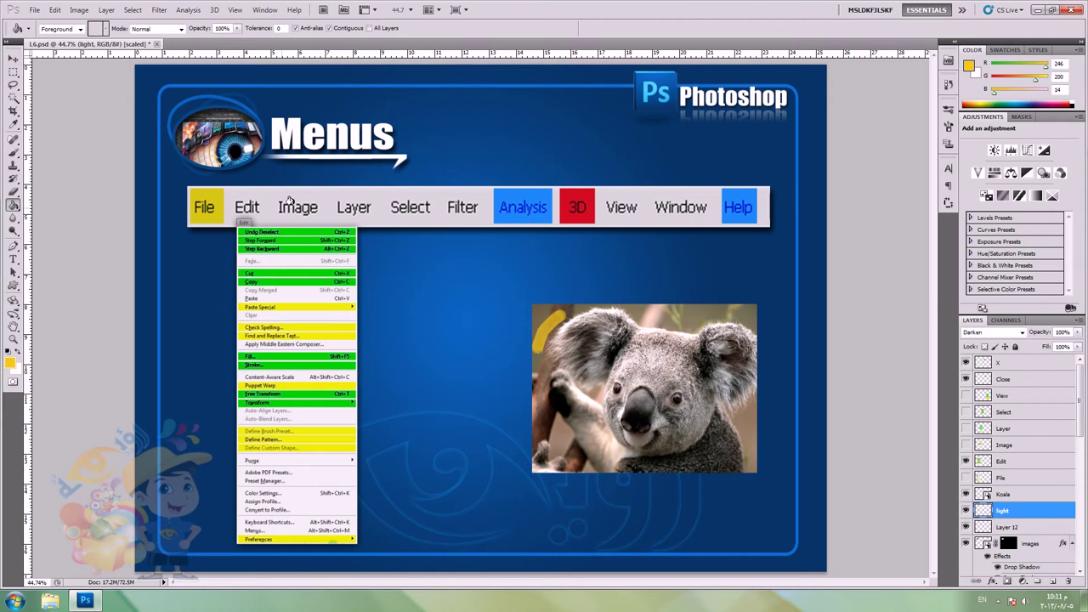
pyautogui.click(246, 204)
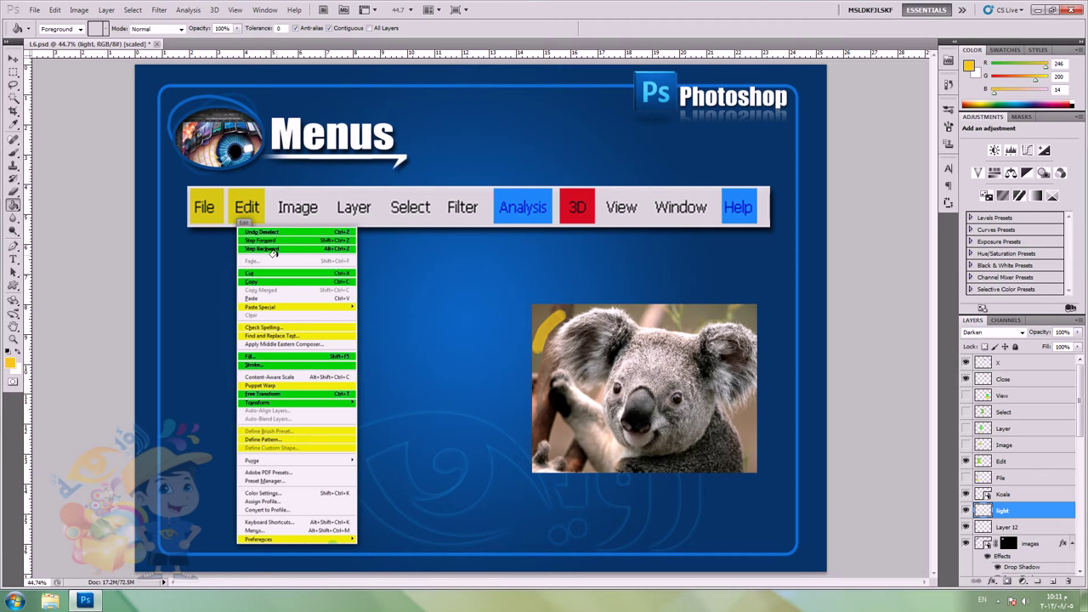
# Step: Remove the placed Koala smart object from the L6.psd canvas
pyautogui.click(13, 59)
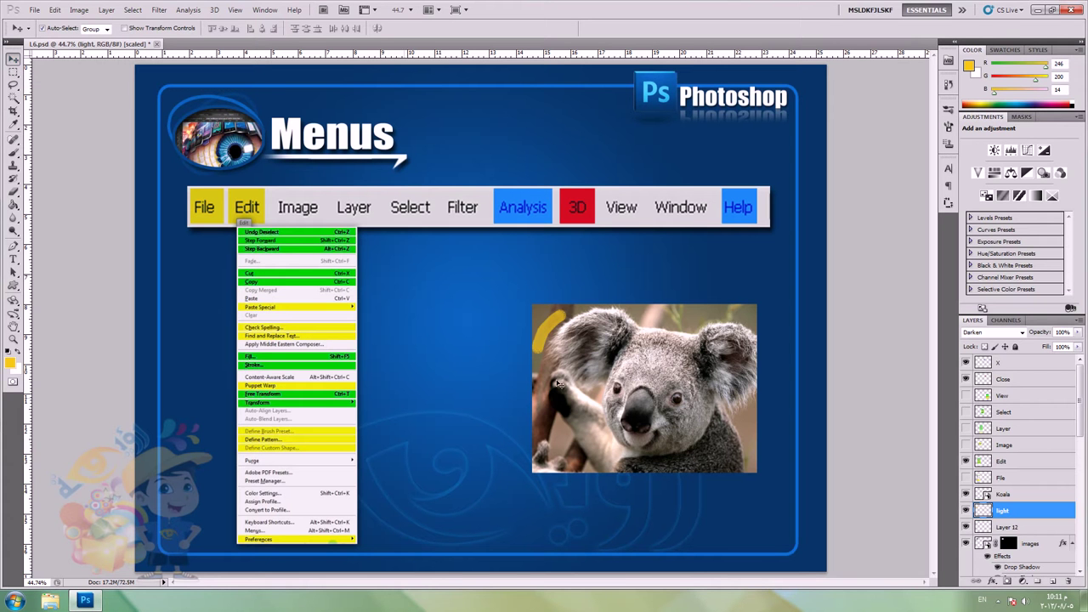
pyautogui.moveTo(662, 401); pyautogui.dragTo(636, 408)
pyautogui.hotkey('ctrl', 'z')
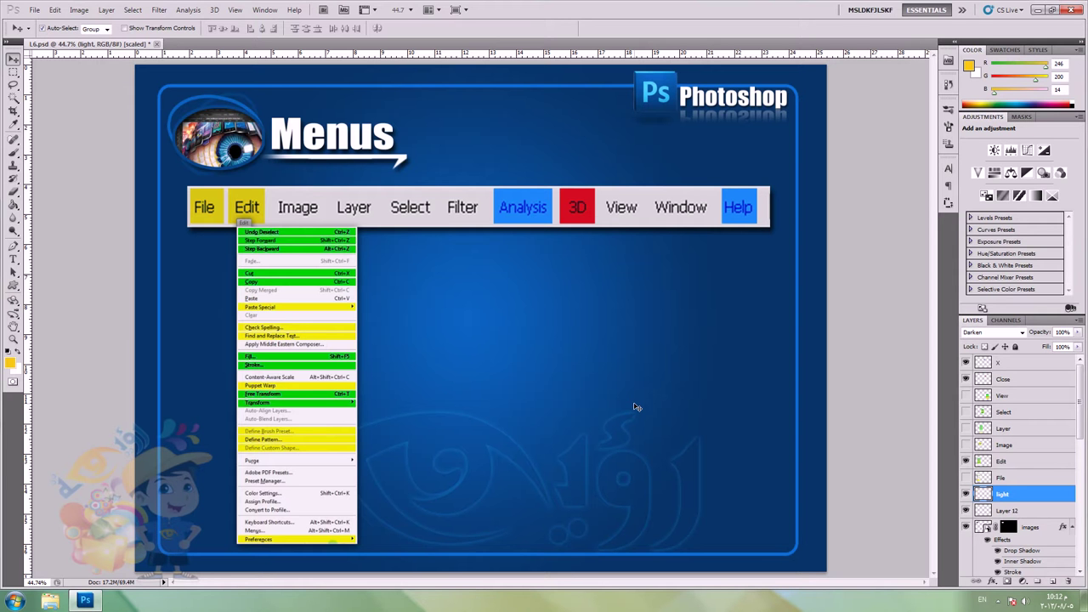
# Step: Create a 148 × 209.97 mm, 300 pixels/inch, 8-bit Grayscale document with a white background and float the History panel beside the page
pyautogui.click(35, 9)
pyautogui.click(58, 22)
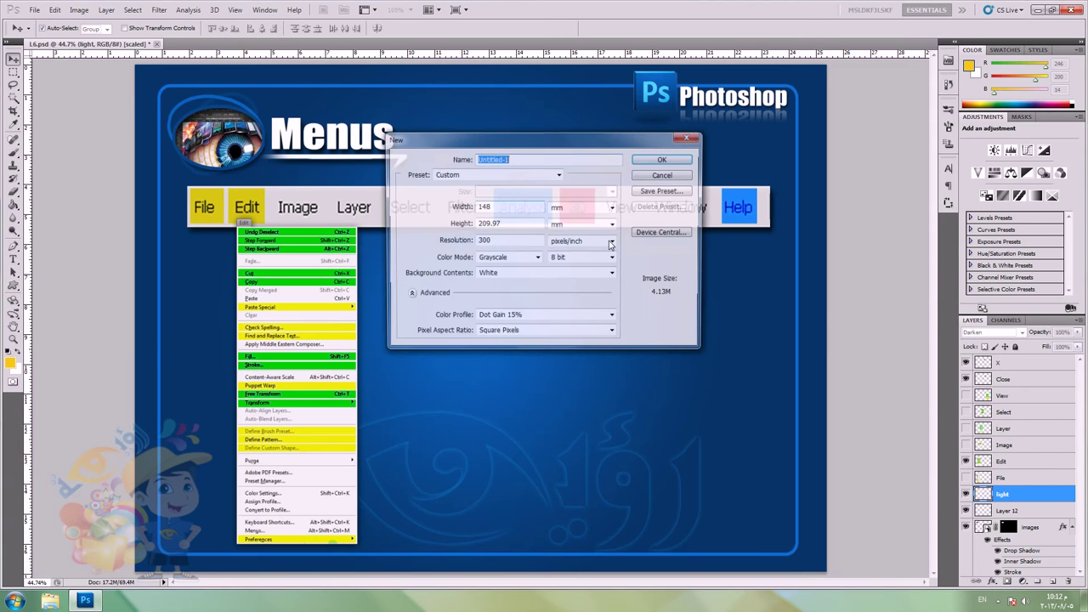
pyautogui.click(662, 158)
pyautogui.click(948, 84)
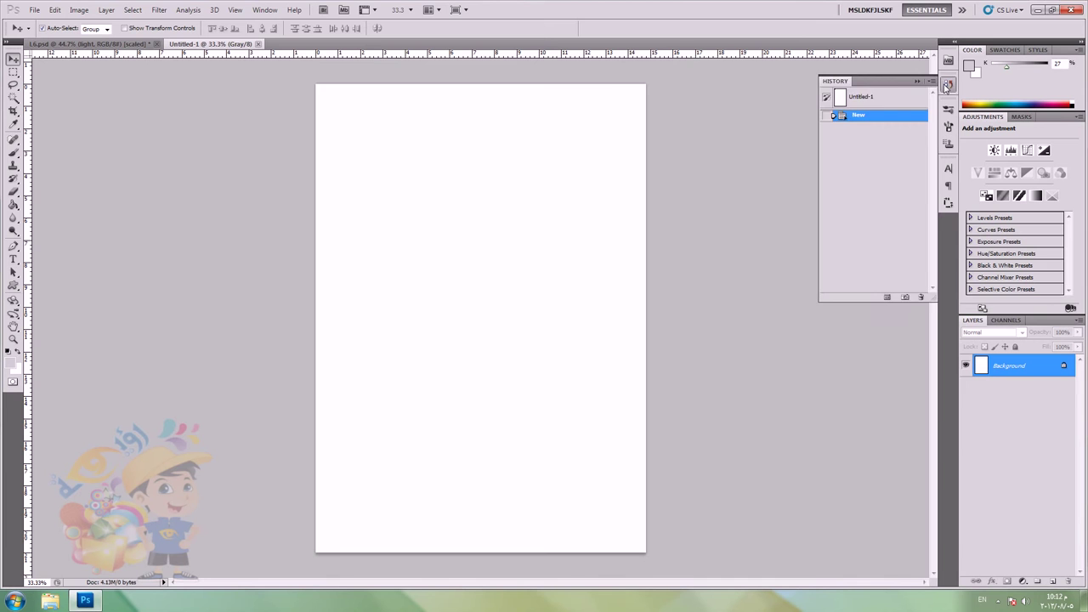
pyautogui.moveTo(828, 85); pyautogui.dragTo(743, 84)
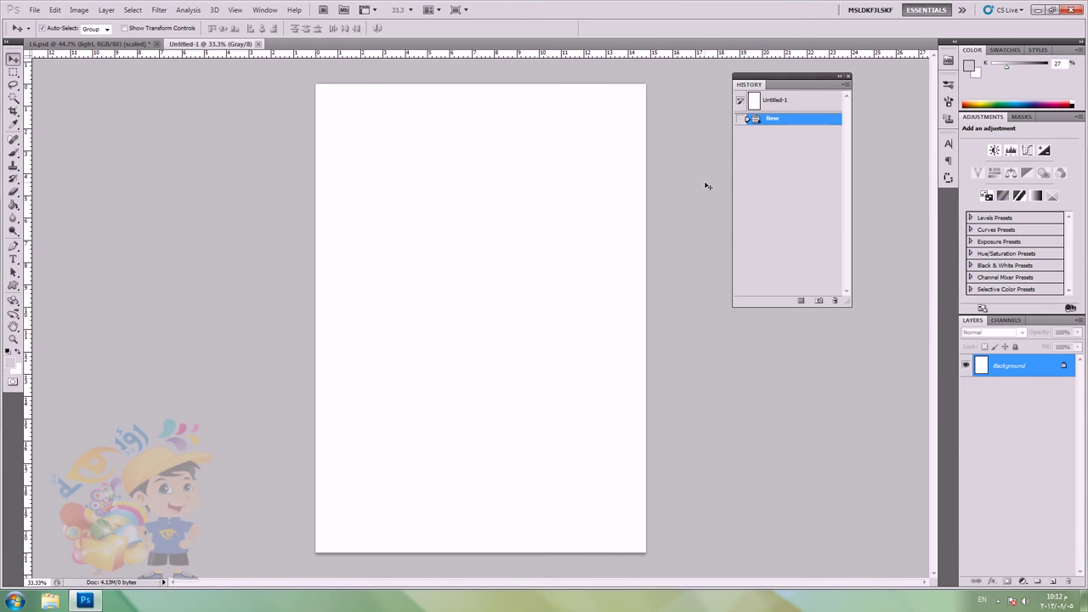
# Step: Paint four wavy strokes and three long diagonal strokes across the blank page with the 55 px brush
pyautogui.click(12, 153)
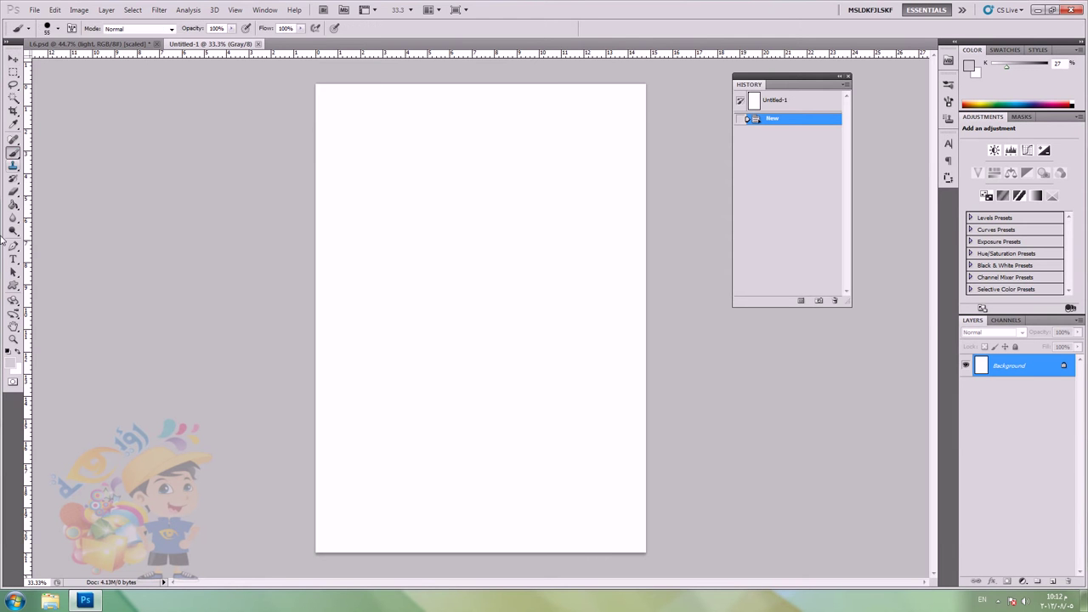
pyautogui.moveTo(464, 118)
pyautogui.mouseDown()
pyautogui.moveTo(427, 166)
pyautogui.moveTo(510, 207)
pyautogui.moveTo(560, 211)
pyautogui.mouseUp()
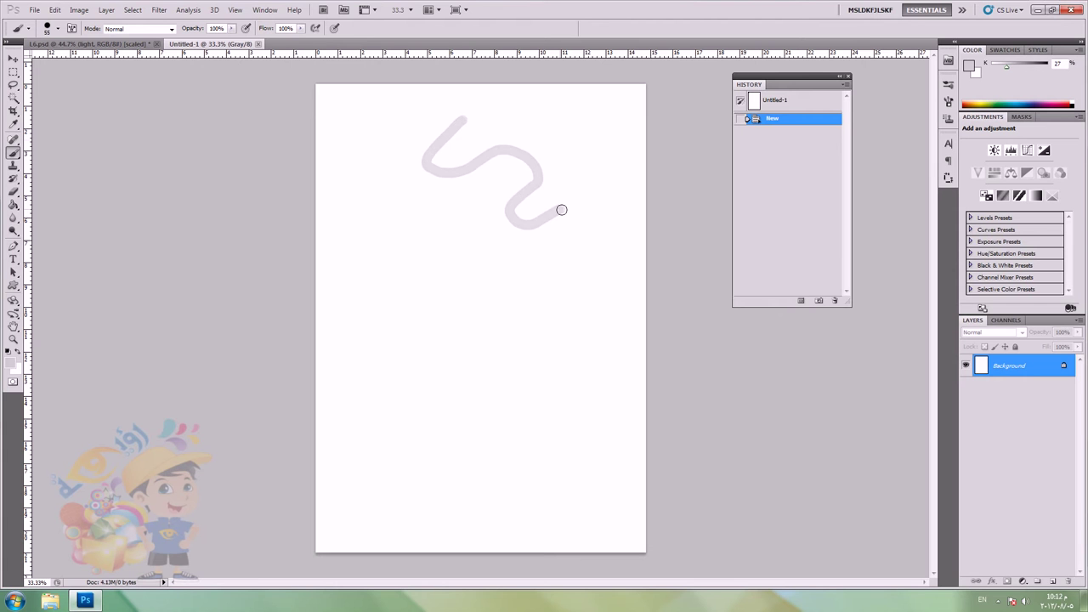
pyautogui.moveTo(394, 138)
pyautogui.mouseDown()
pyautogui.moveTo(476, 236)
pyautogui.moveTo(632, 319)
pyautogui.mouseUp()
pyautogui.moveTo(318, 162)
pyautogui.mouseDown()
pyautogui.moveTo(413, 354)
pyautogui.moveTo(490, 430)
pyautogui.moveTo(552, 429)
pyautogui.mouseUp()
pyautogui.moveTo(337, 380)
pyautogui.mouseDown()
pyautogui.moveTo(378, 465)
pyautogui.moveTo(481, 510)
pyautogui.mouseUp()
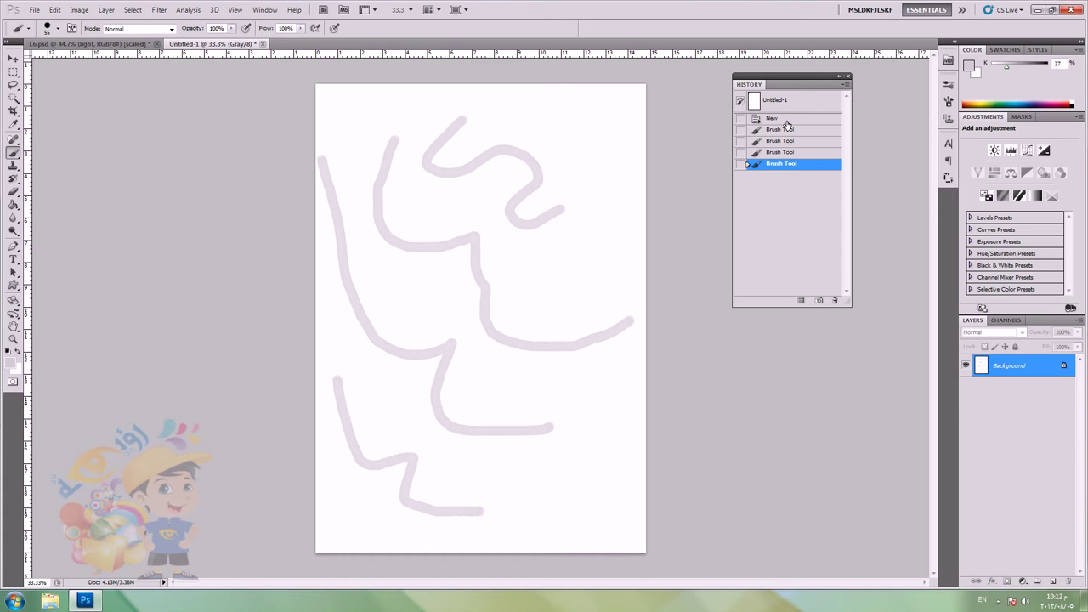
pyautogui.click(530, 92)
pyautogui.moveTo(529, 92); pyautogui.dragTo(275, 451)
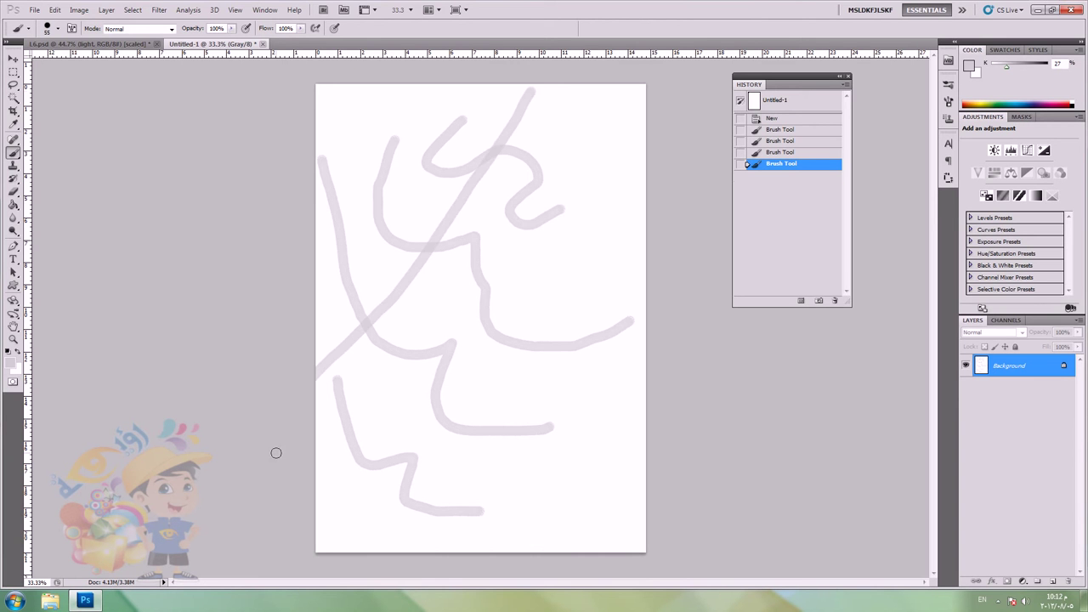
pyautogui.moveTo(588, 130); pyautogui.dragTo(341, 520)
pyautogui.moveTo(643, 220); pyautogui.dragTo(407, 552)
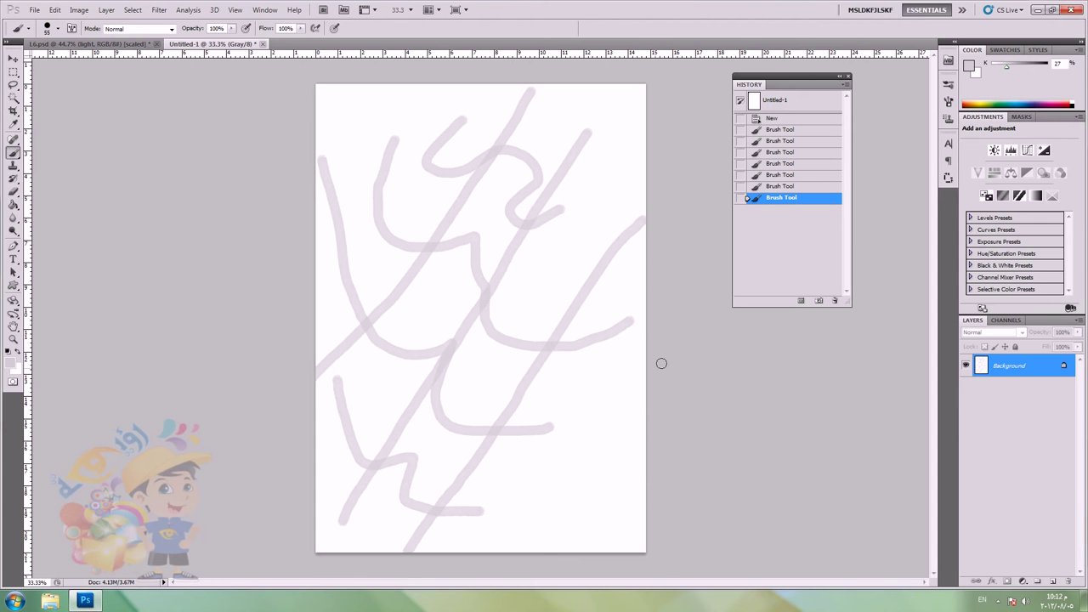
# Step: Step back through the history until only the first two brush strokes remain
pyautogui.click(792, 186)
pyautogui.click(793, 176)
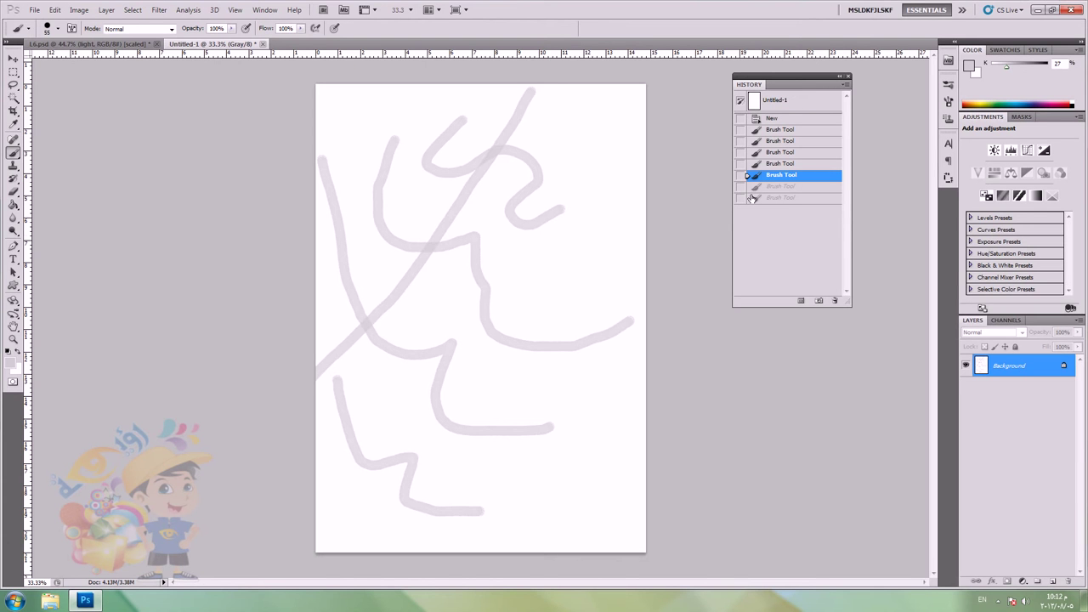
pyautogui.hotkey('ctrl', 'alt', 'z')
pyautogui.hotkey('ctrl', 'alt', 'z')
pyautogui.hotkey('ctrl', 'alt', 'z')
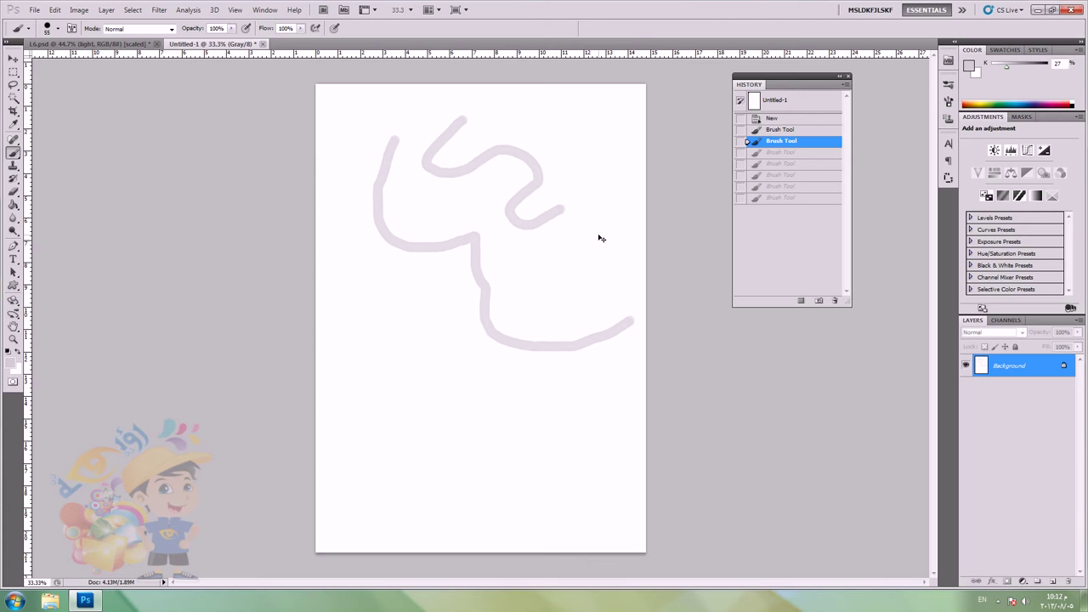
# Step: Step forward through the history to restore all the undone brush strokes
pyautogui.hotkey('ctrl', 'shift', 'z')
pyautogui.hotkey('ctrl', 'shift', 'z')
pyautogui.hotkey('ctrl', 'shift', 'z')
pyautogui.hotkey('ctrl', 'shift', 'z')
pyautogui.hotkey('ctrl', 'shift', 'z')
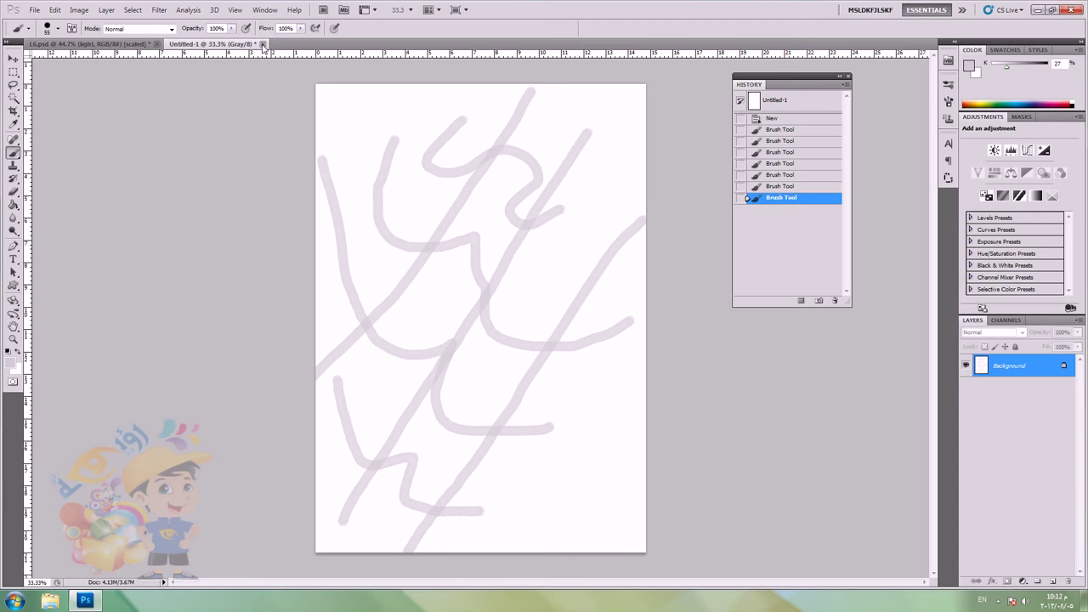
# Step: Return to L6.psd and open the Koala image from the Sample Pictures folder
pyautogui.click(102, 44)
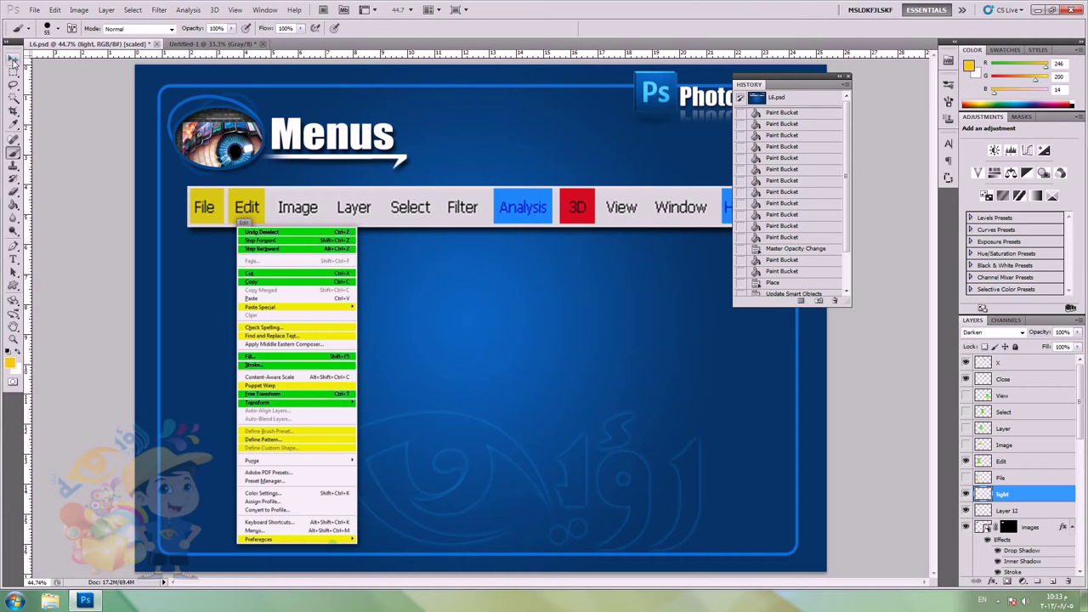
pyautogui.click(34, 9)
pyautogui.click(48, 32)
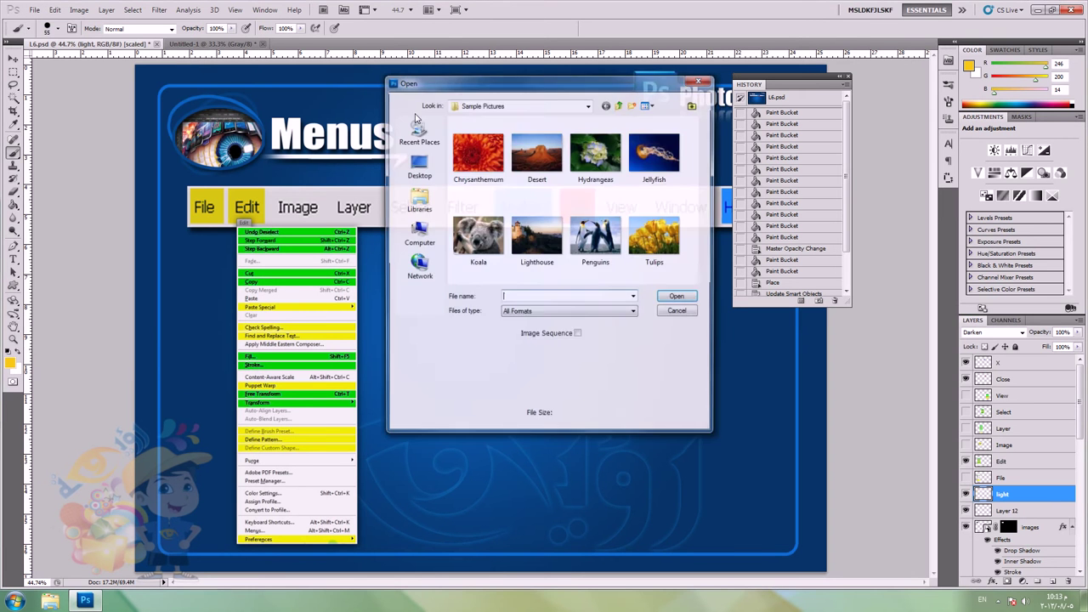
pyautogui.click(477, 237)
pyautogui.doubleClick(471, 233)
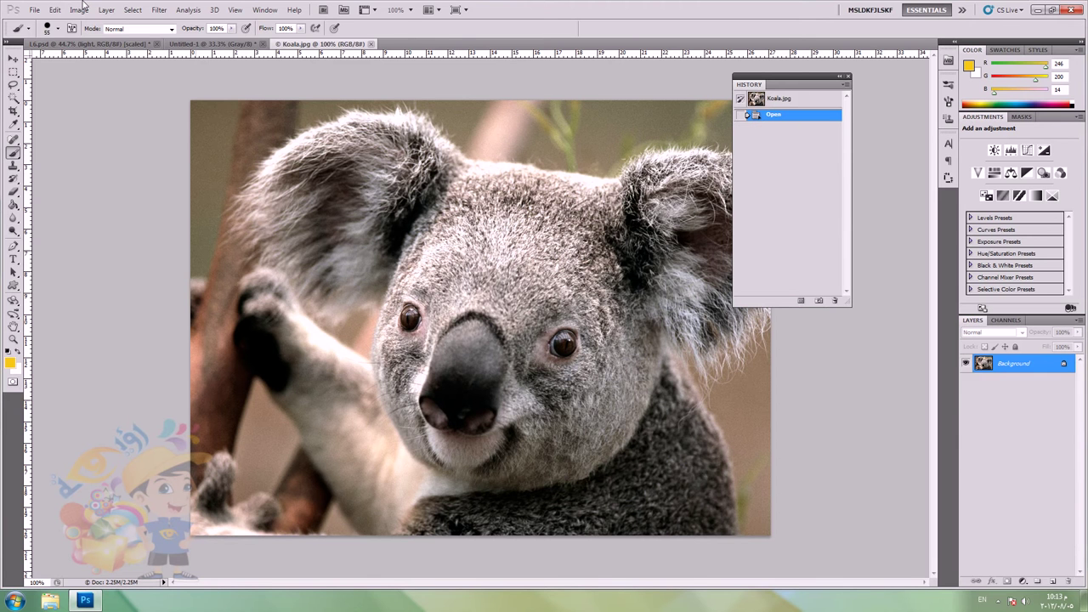
# Step: Copy a rectangular area from the top of the koala's head and clear the selection
pyautogui.click(13, 72)
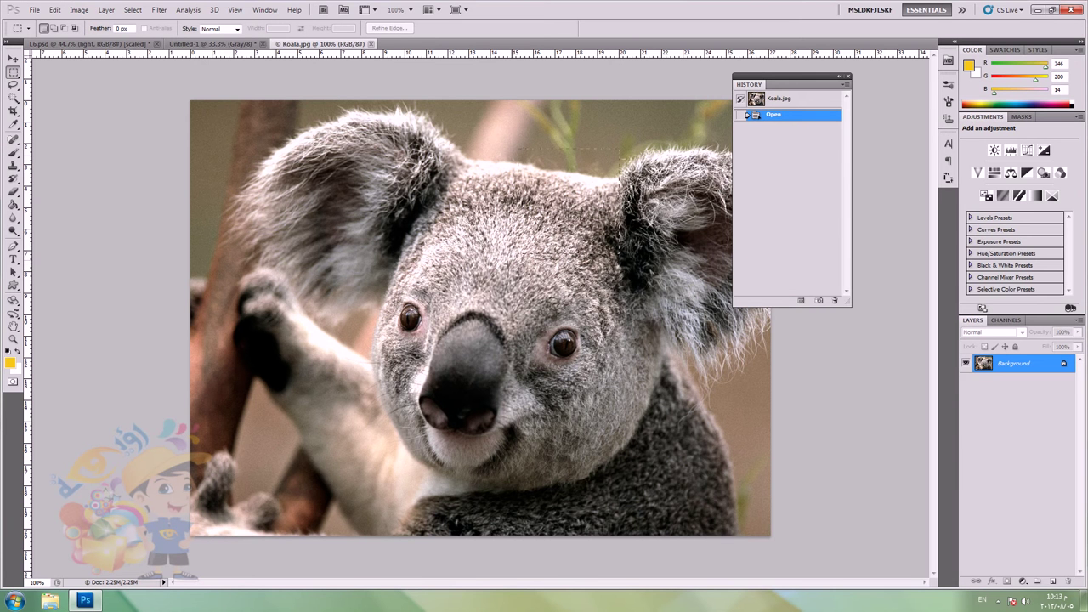
pyautogui.moveTo(518, 166); pyautogui.dragTo(505, 263)
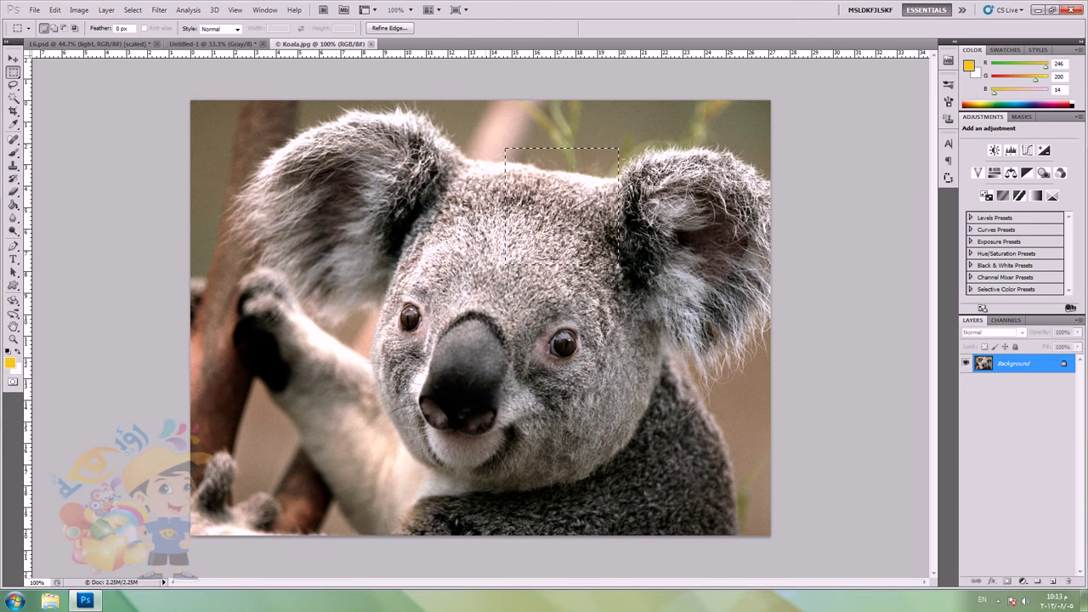
pyautogui.hotkey('ctrl', 'd')
# Step: Paste the copied patch into the koala image as a new layer and remove that layer
pyautogui.click(54, 9)
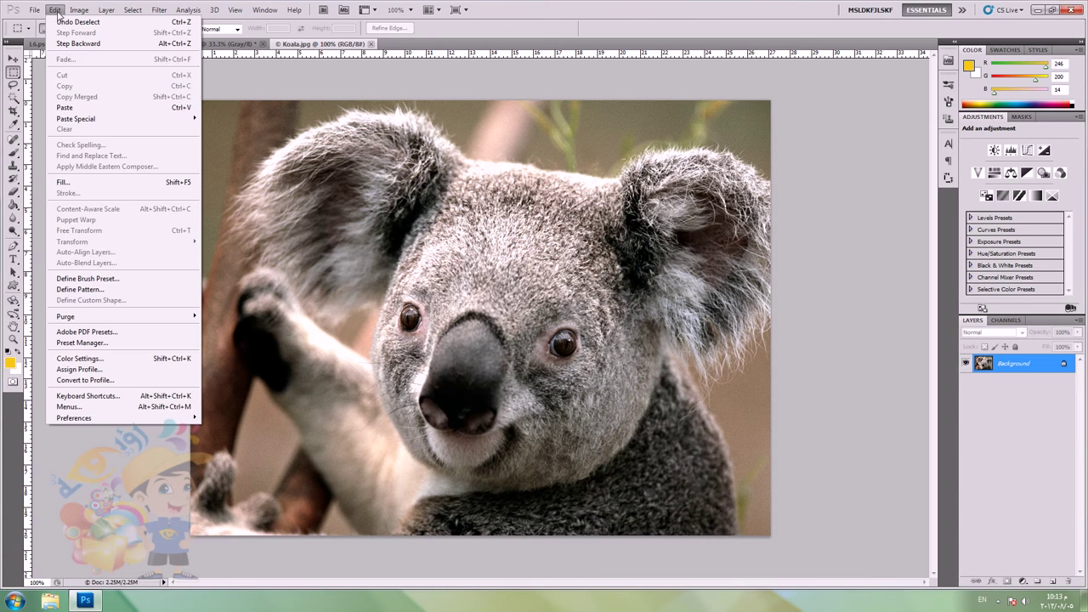
pyautogui.click(64, 107)
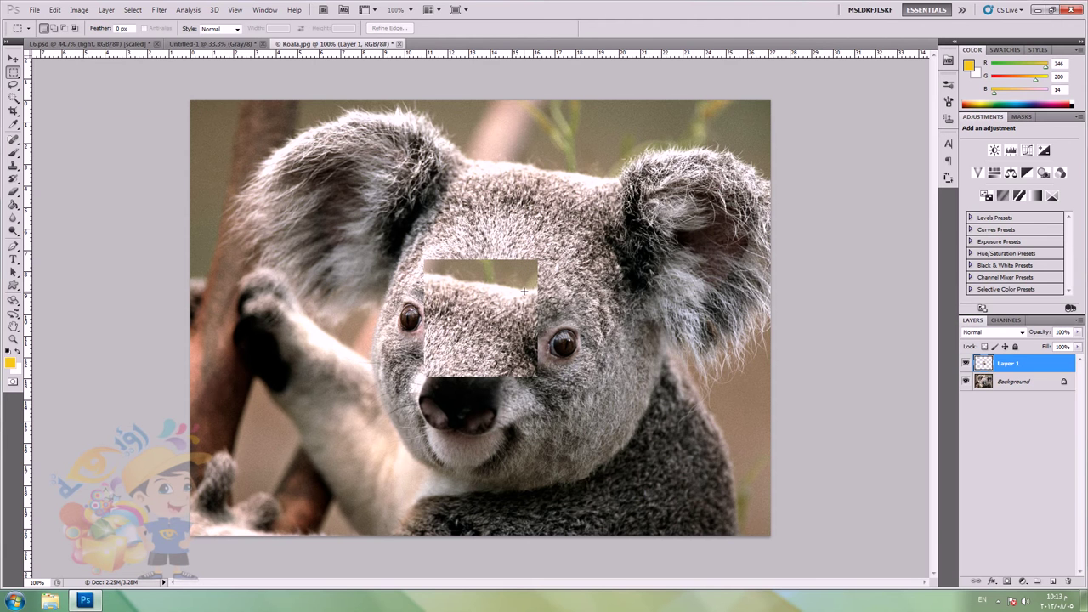
pyautogui.click(13, 59)
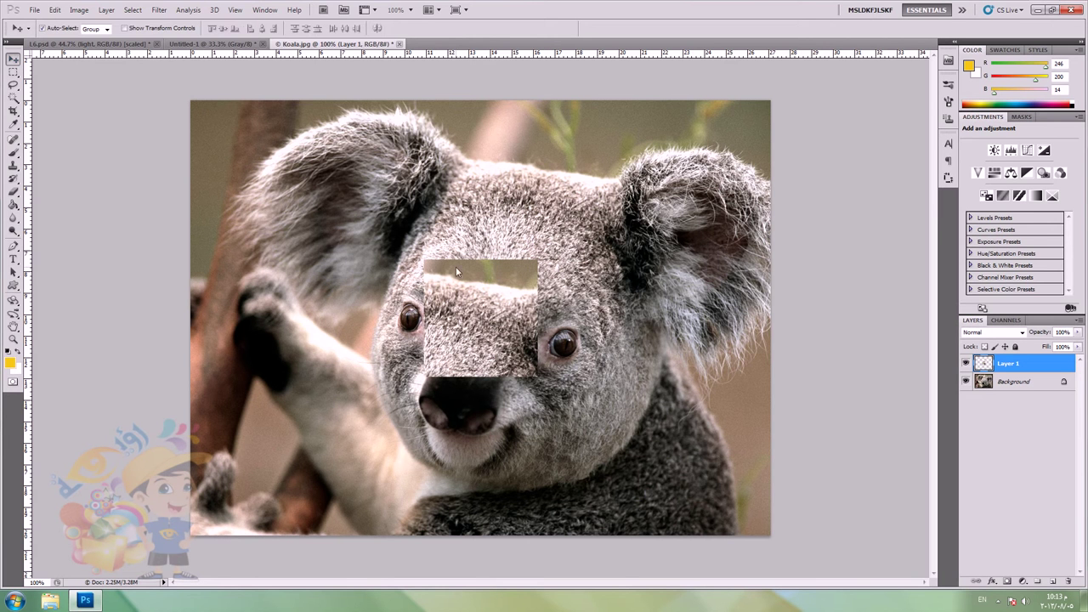
pyautogui.hotkey('ctrl', 'z')
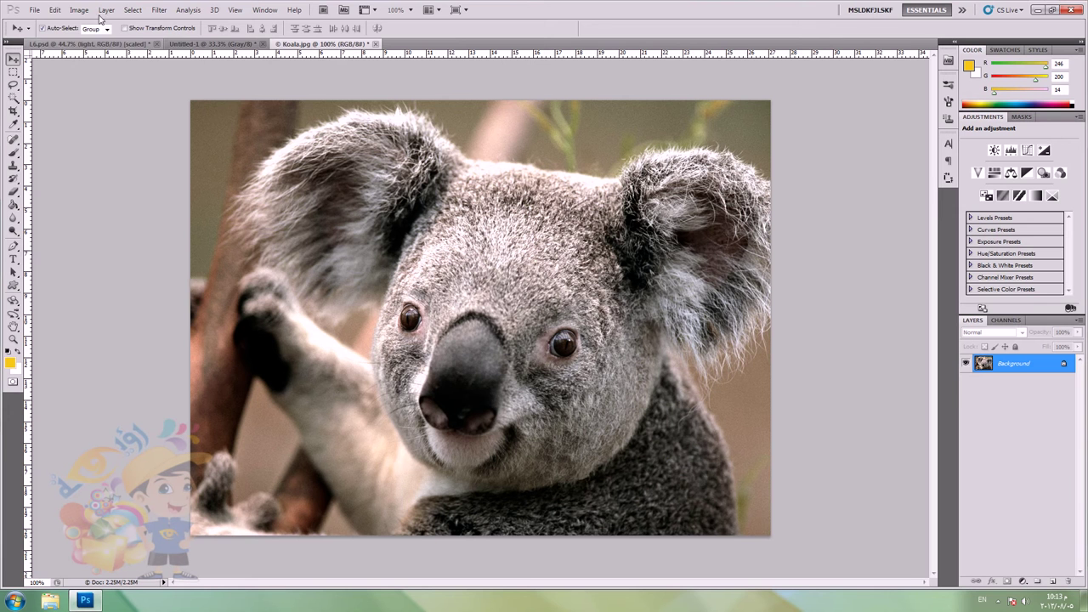
# Step: Paste the copied patch in place and move it up and to the left across the koala's head
pyautogui.click(55, 10)
pyautogui.moveTo(155, 119)
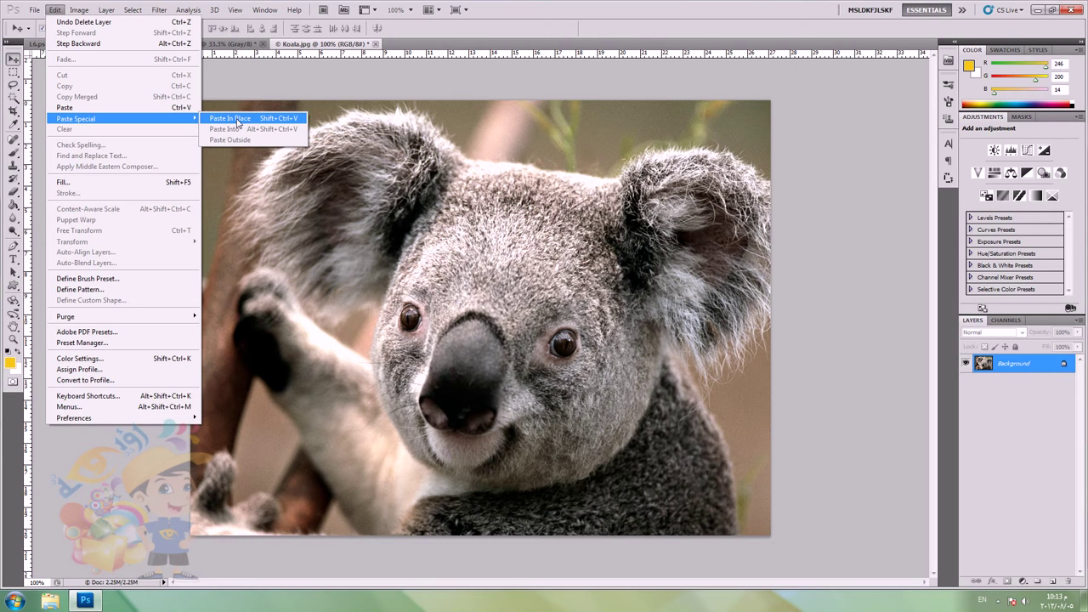
pyautogui.click(238, 119)
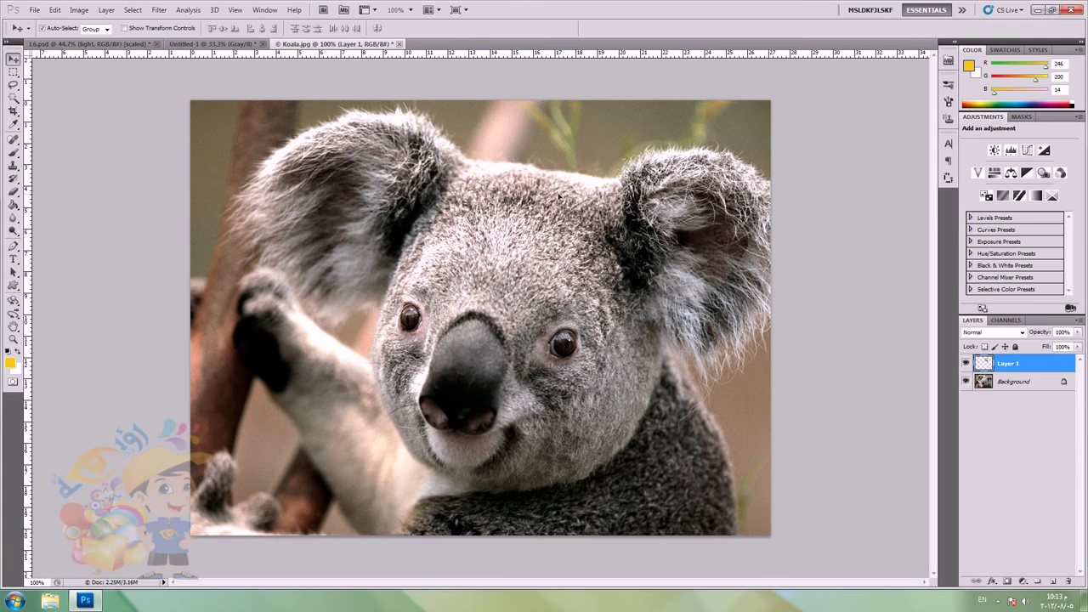
pyautogui.moveTo(559, 196); pyautogui.dragTo(502, 175)
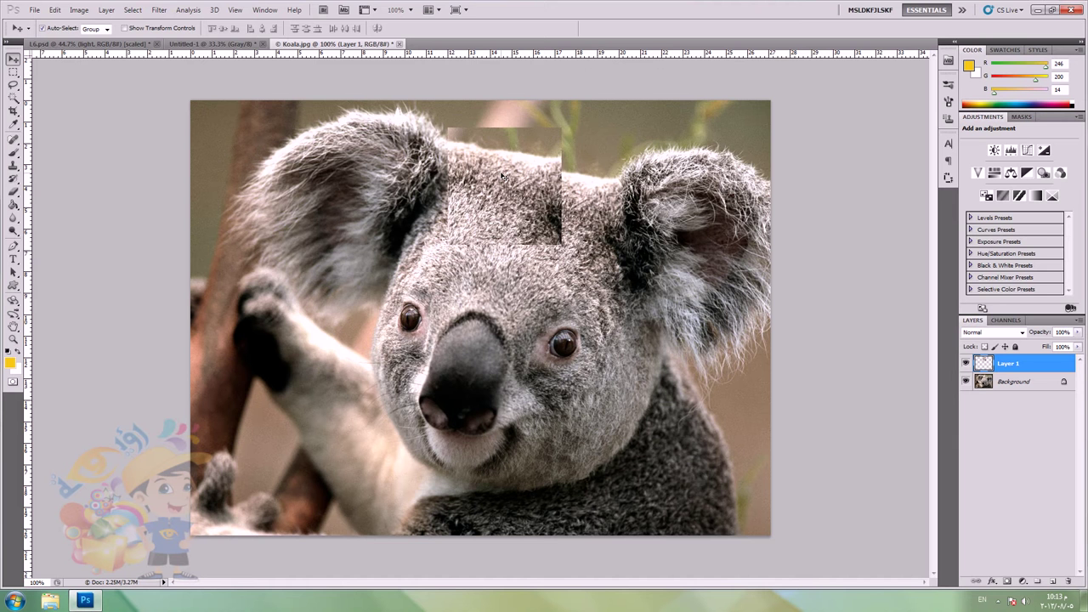
# Step: Look over the Edit commands highlighted in L6.psd and return to the Koala.jpg document
pyautogui.click(119, 44)
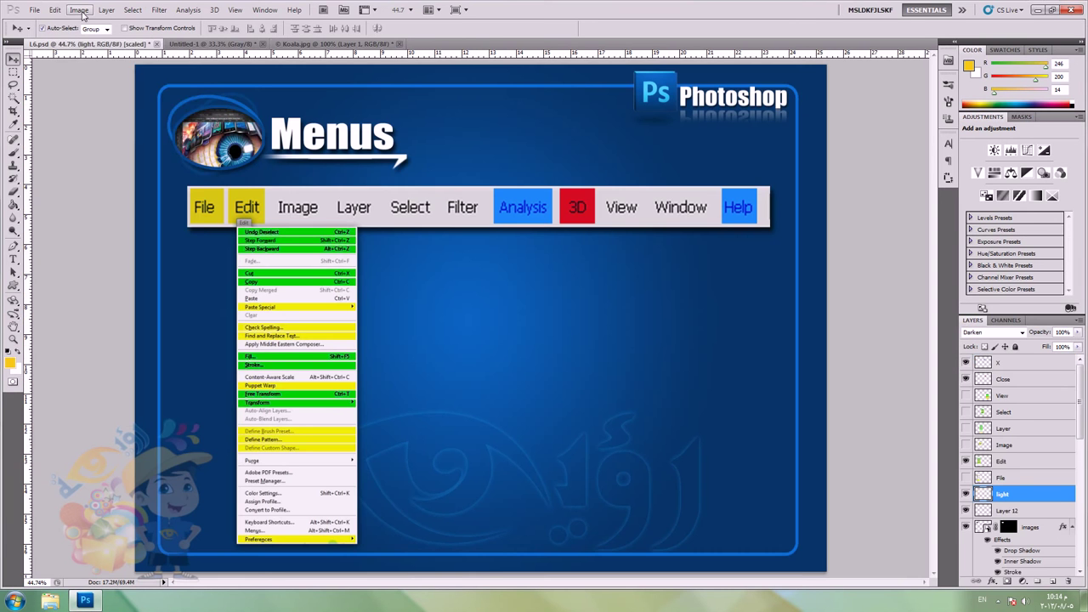
pyautogui.click(54, 10)
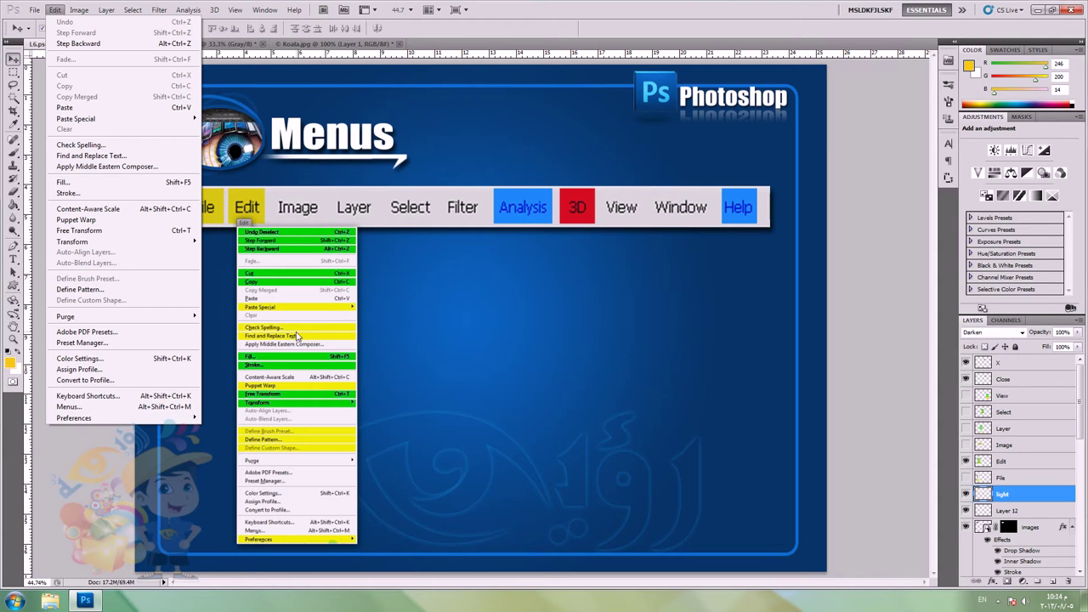
pyautogui.click(301, 43)
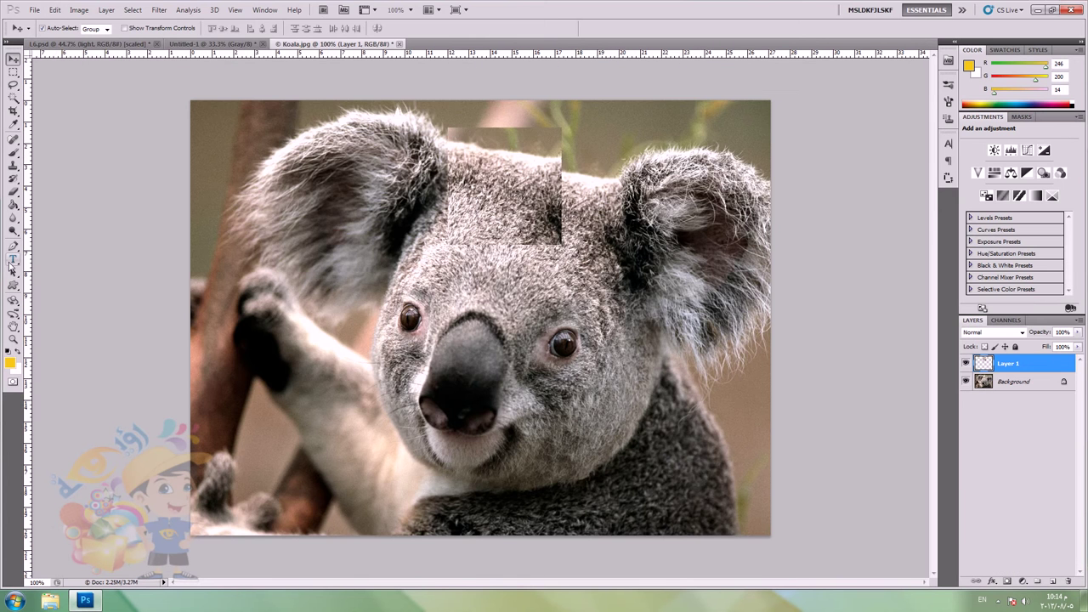
pyautogui.click(213, 43)
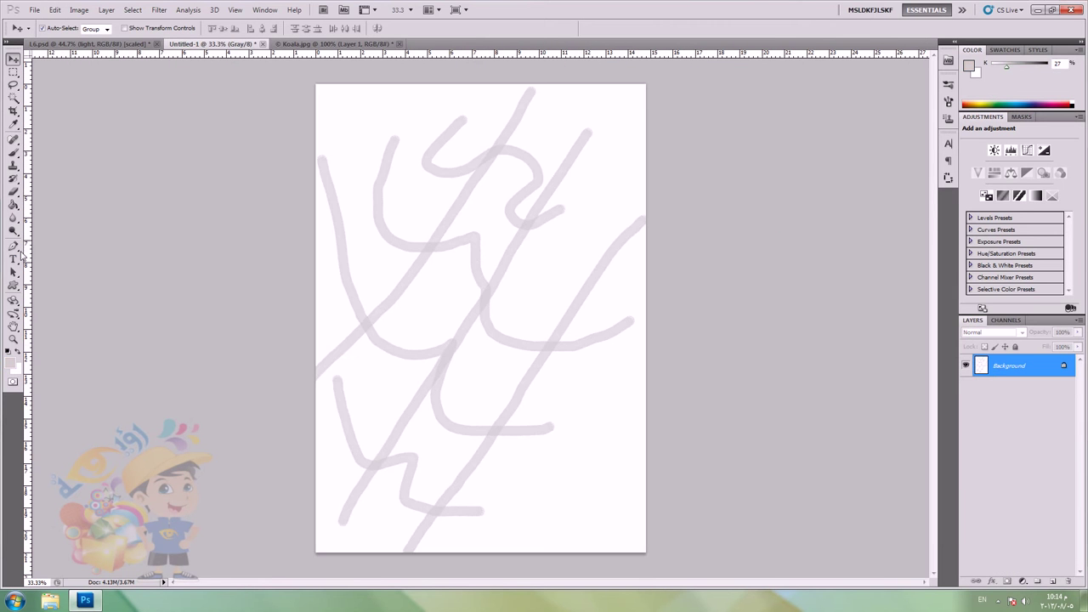
pyautogui.click(333, 44)
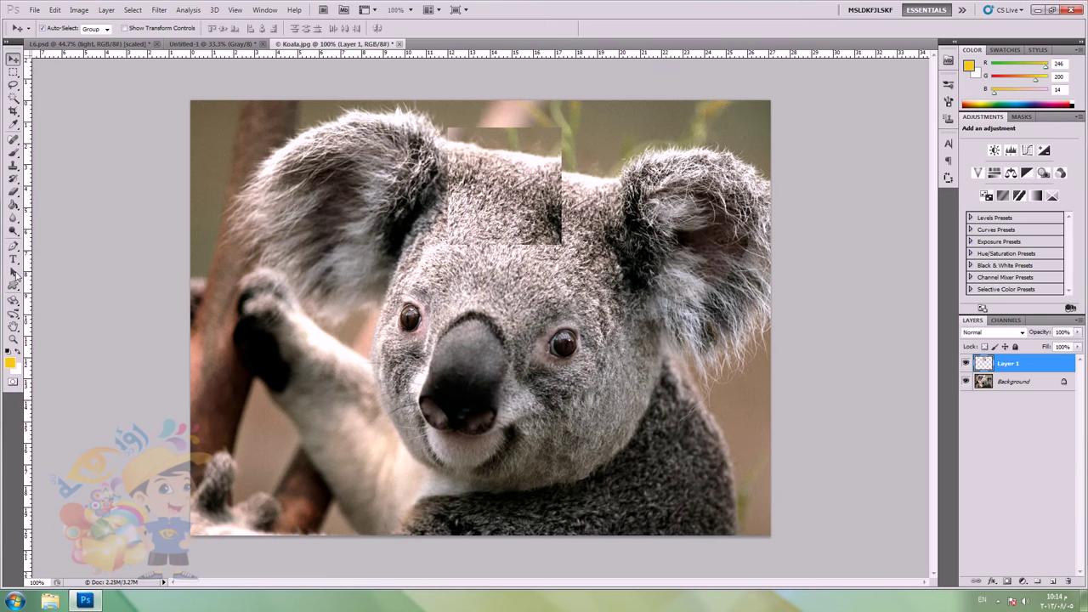
# Step: Add the yellow text "Apple" at 72 pt above the koala's eyes and shift it slightly left
pyautogui.click(12, 259)
pyautogui.click(560, 344)
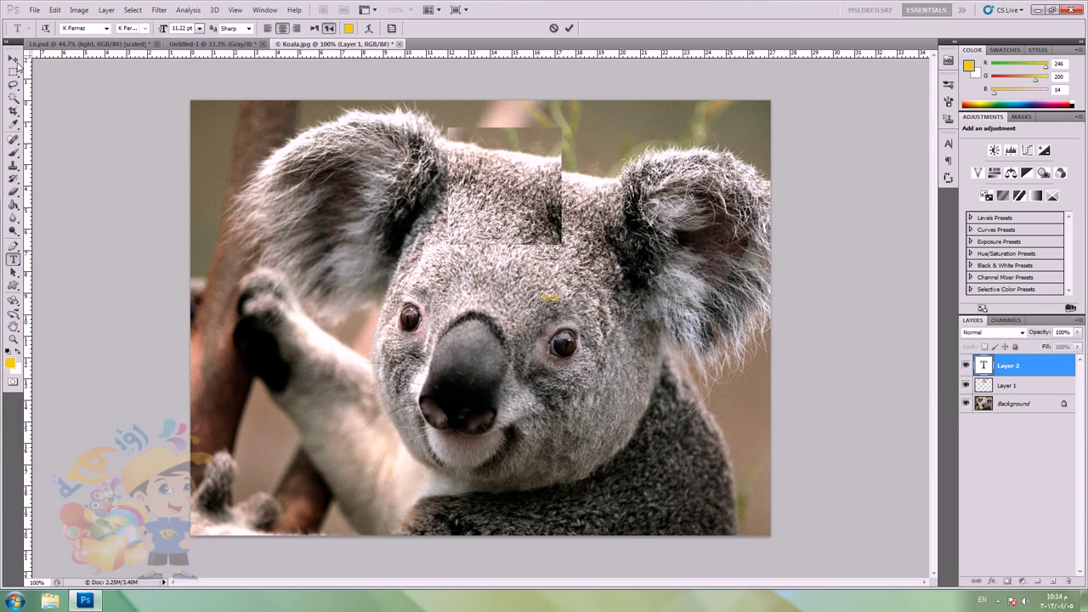
pyautogui.click(200, 28)
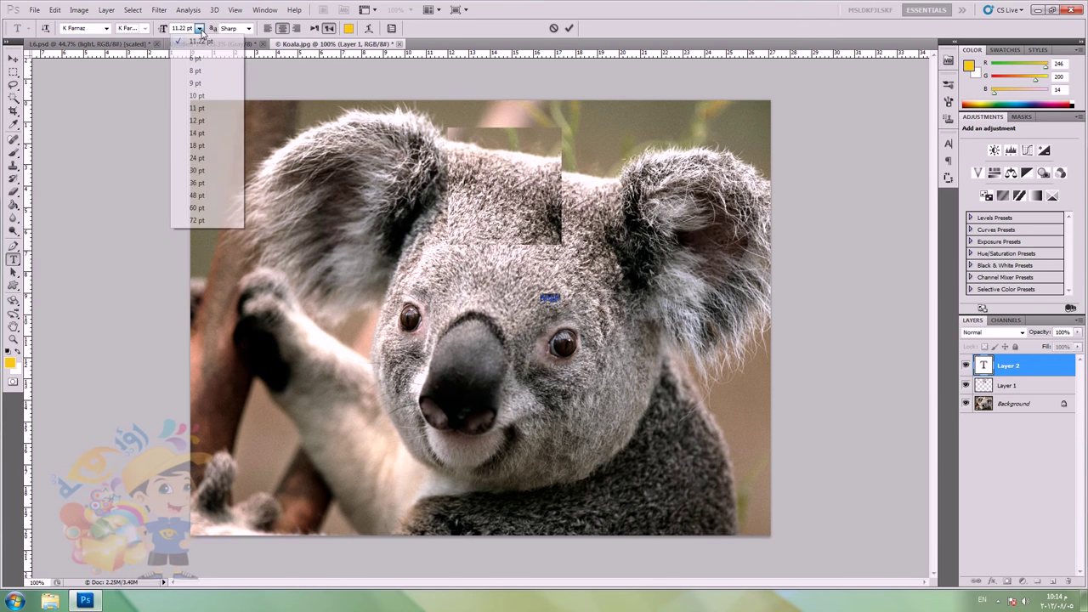
pyautogui.click(198, 220)
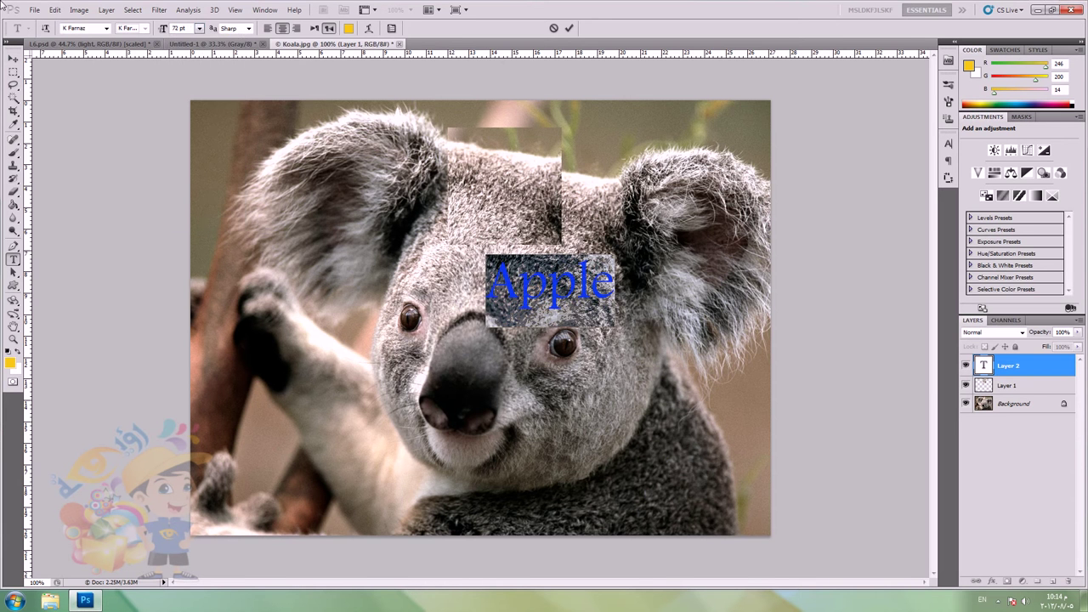
pyautogui.click(13, 59)
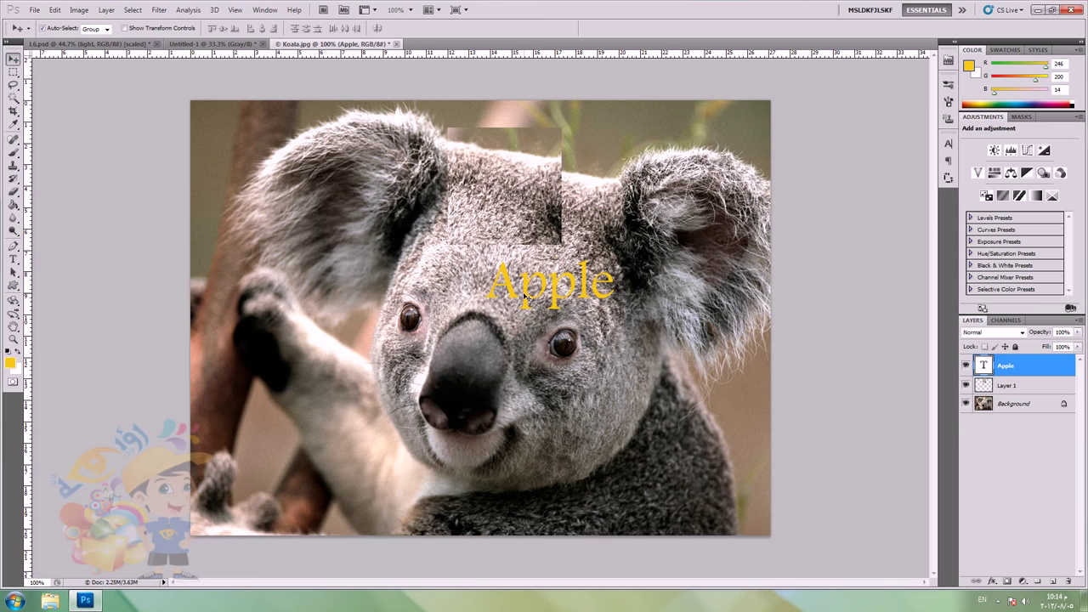
pyautogui.moveTo(525, 296); pyautogui.dragTo(494, 291)
# Step: Misspell the text on the koala image as "Applee" by adding an extra letter at its end
pyautogui.press('t')
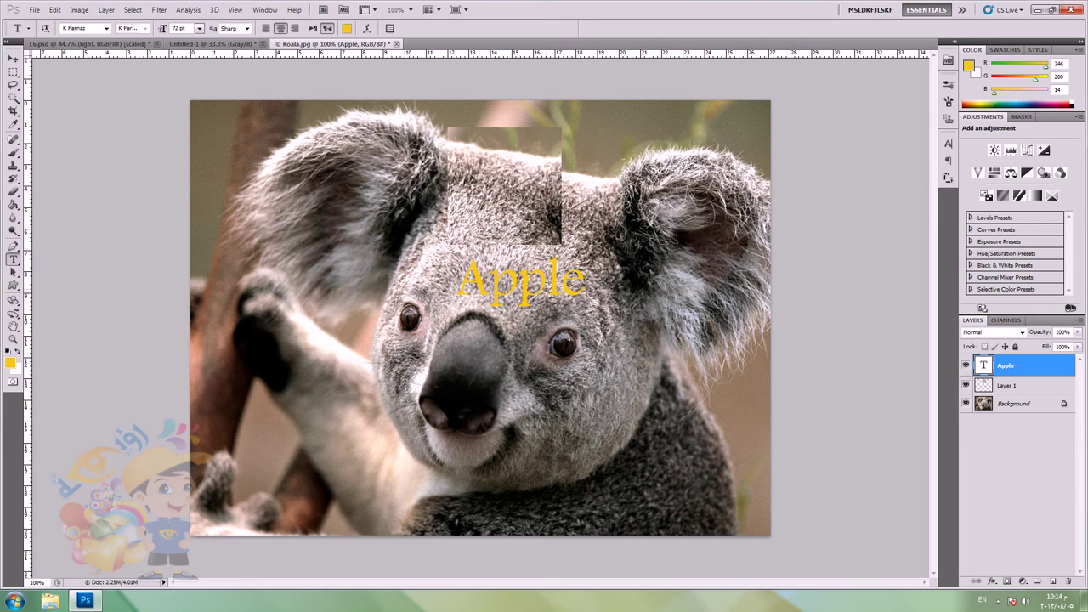
pyautogui.click(564, 280)
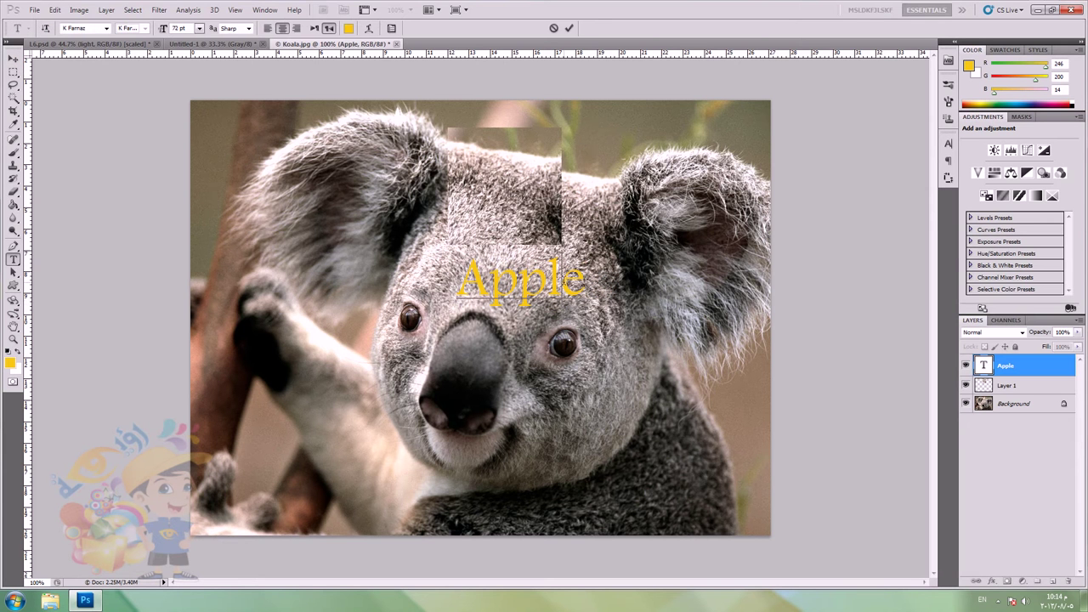
pyautogui.write('e')
pyautogui.hotkey('ctrl', 'Return')
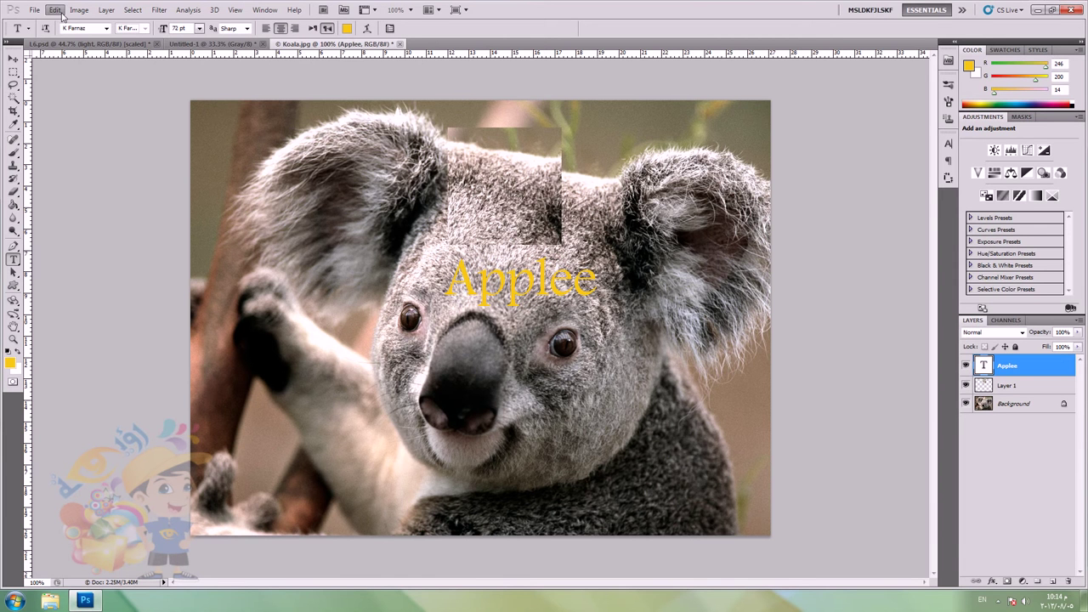
# Step: Check the spelling of "Applee", browse the suggested words and close the check without changing the text
pyautogui.click(59, 11)
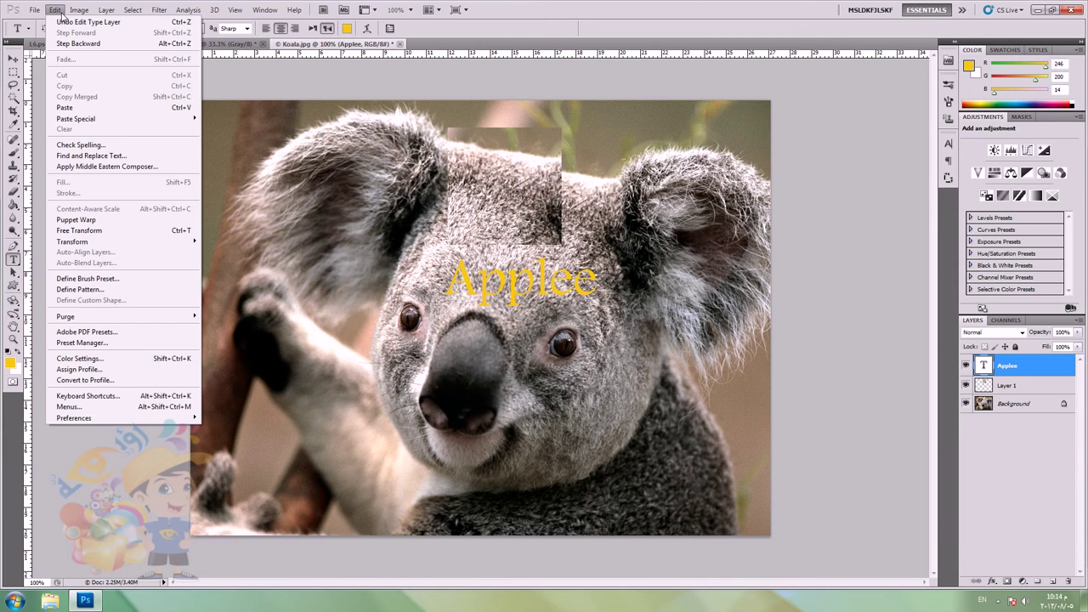
pyautogui.click(89, 145)
pyautogui.moveTo(493, 137); pyautogui.dragTo(178, 139)
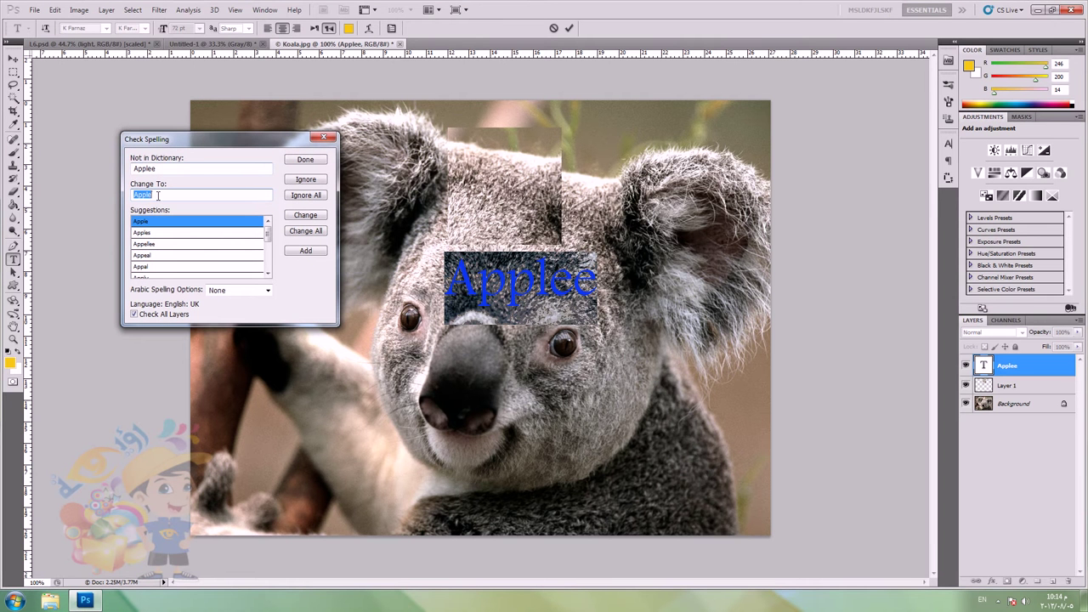
pyautogui.scroll(-3, 271, 235)
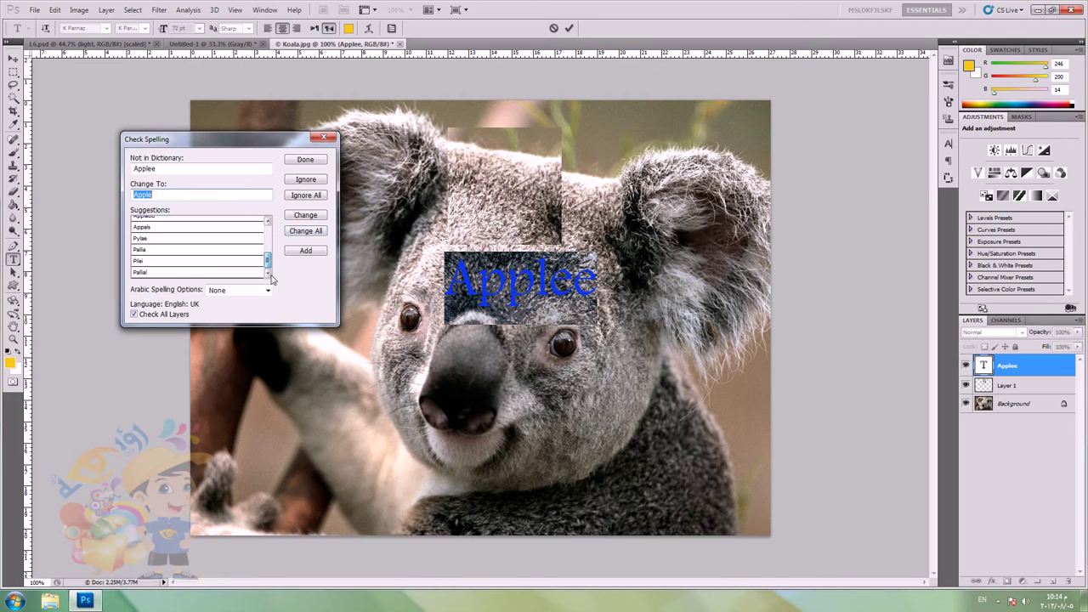
pyautogui.scroll(3, 273, 228)
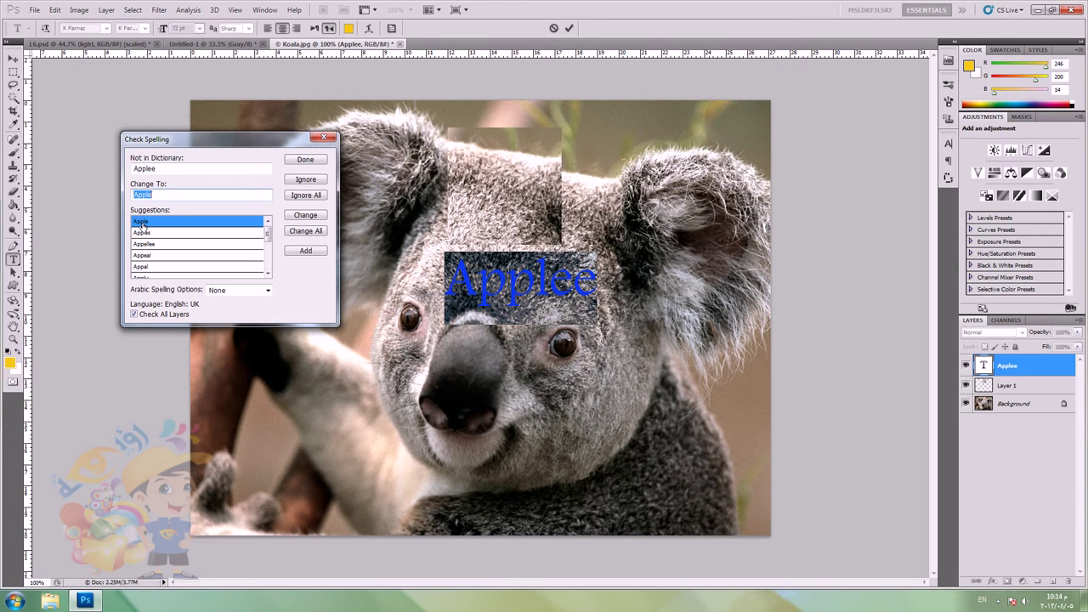
pyautogui.click(304, 160)
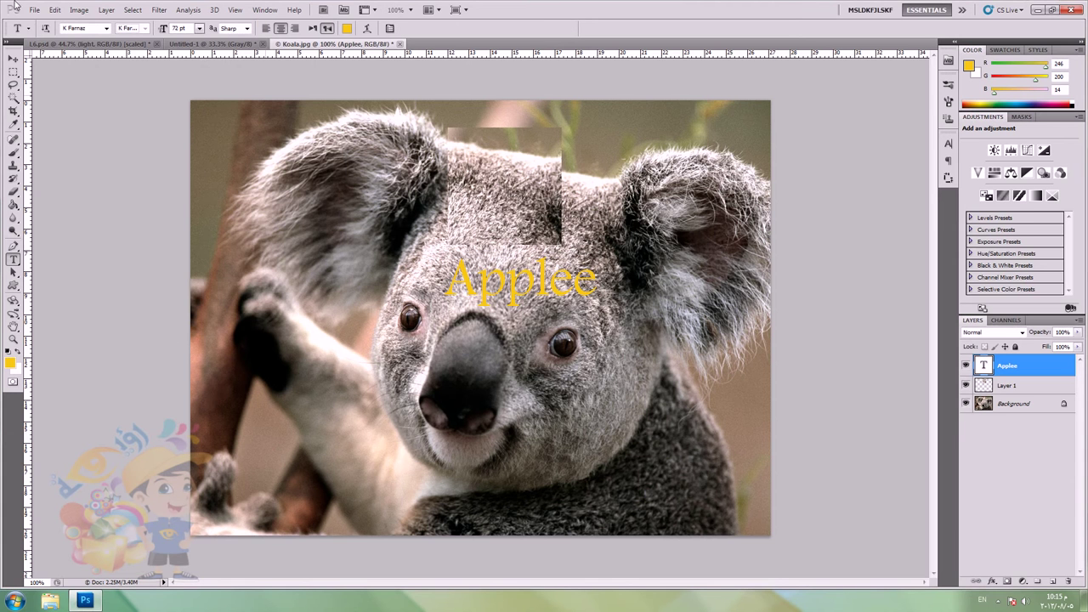
# Step: Run the spelling check again and change all occurrences of "Applee" to the suggestion "Apple"
pyautogui.click(55, 9)
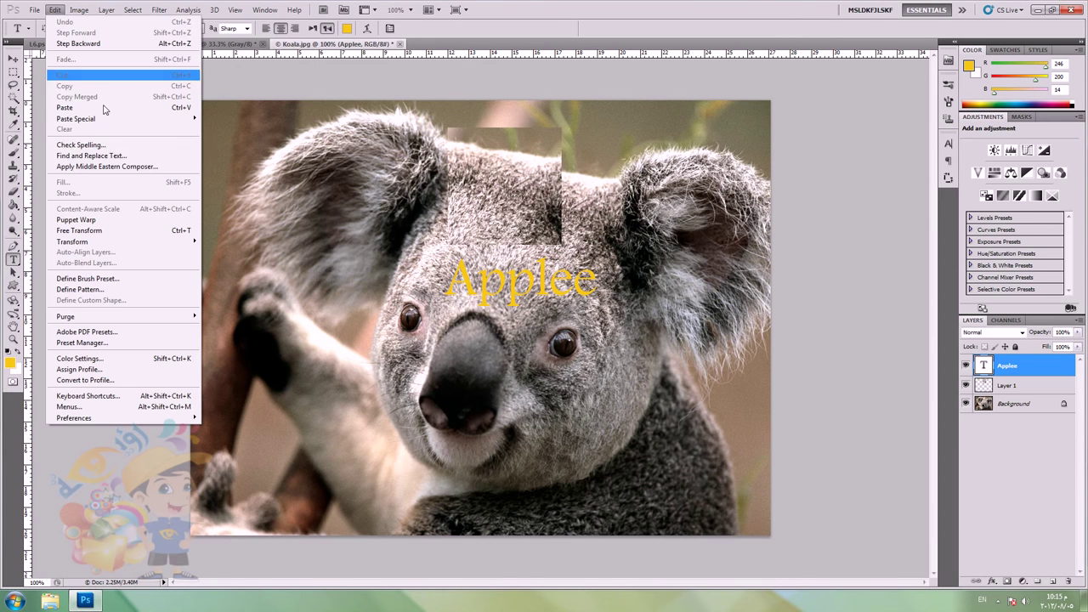
pyautogui.click(107, 148)
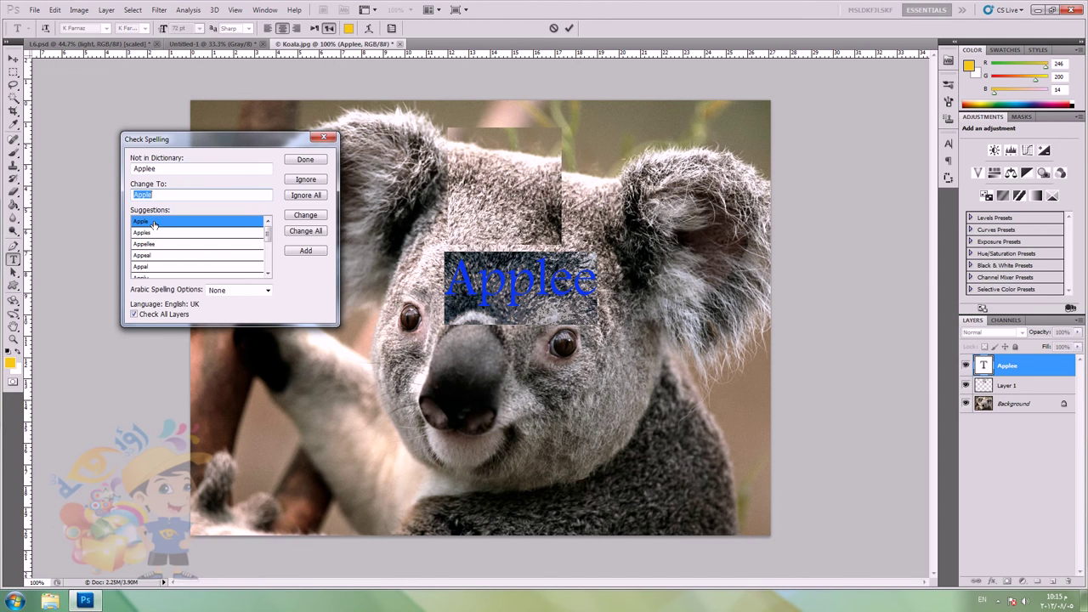
pyautogui.click(313, 237)
pyautogui.click(527, 218)
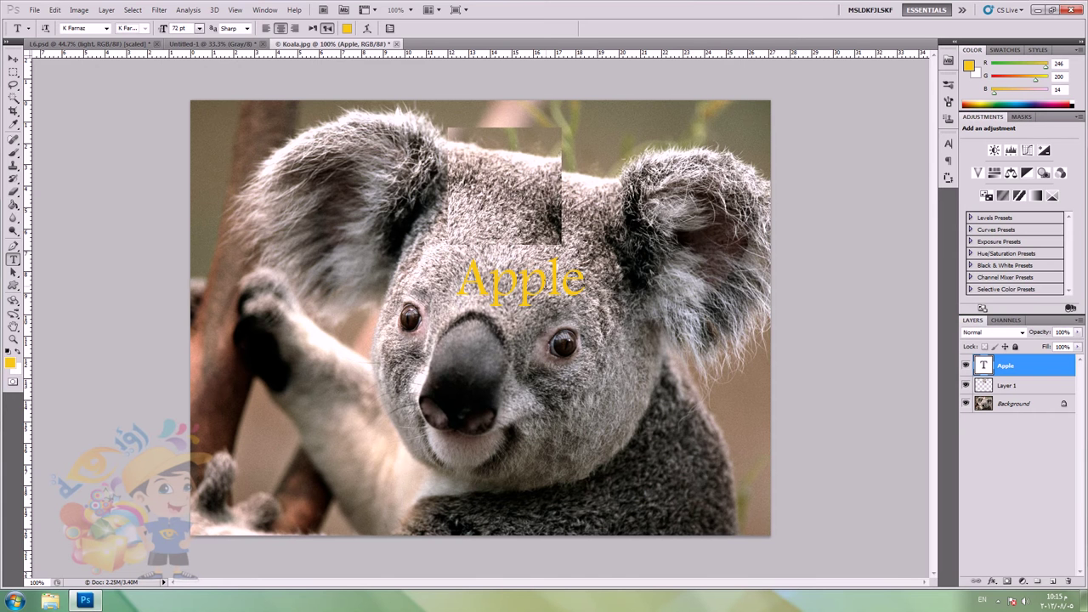
# Step: Find "apple" in all text layers and replace every occurrence with "book"
pyautogui.click(54, 9)
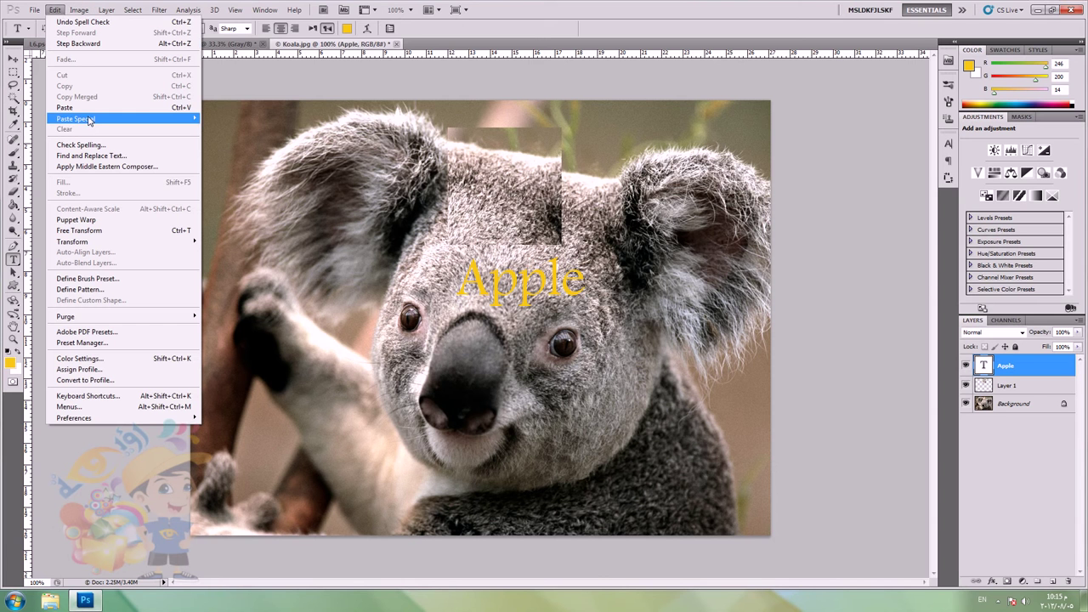
pyautogui.moveTo(89, 121)
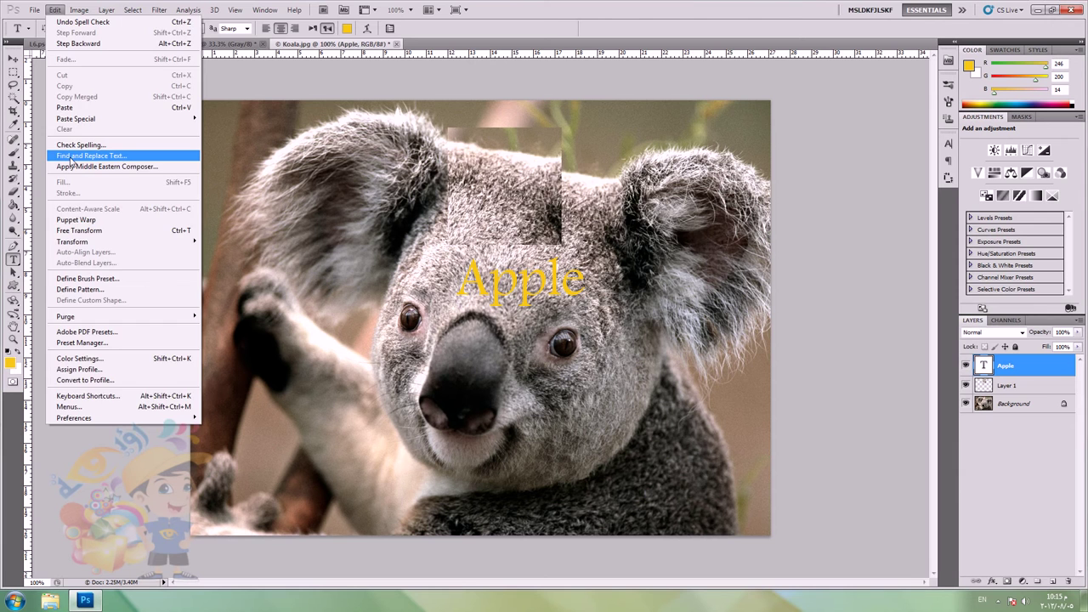
pyautogui.click(72, 159)
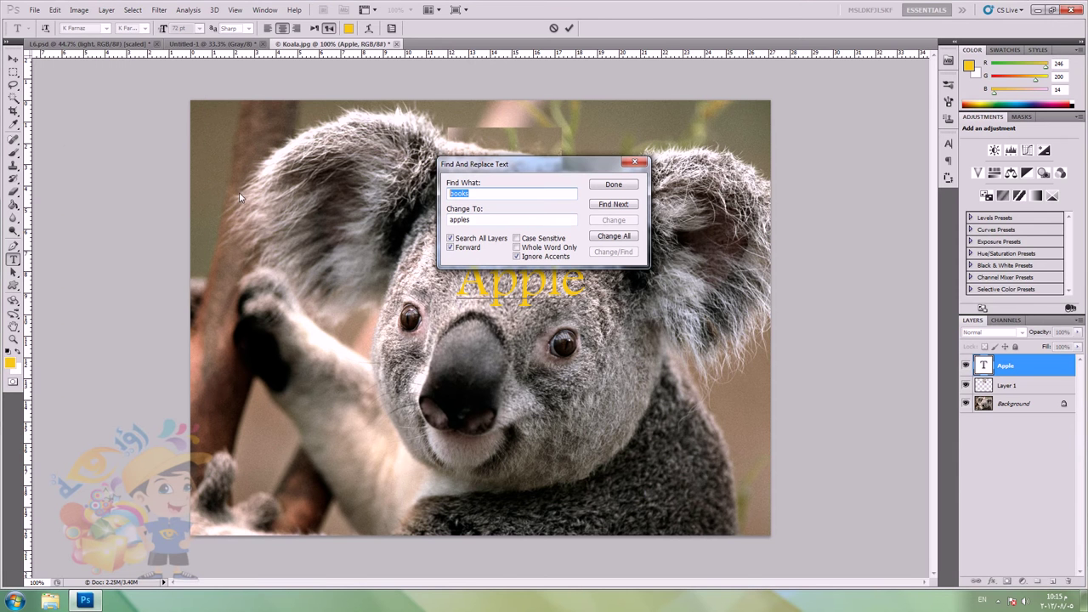
pyautogui.write('apple')
pyautogui.press('Tab')
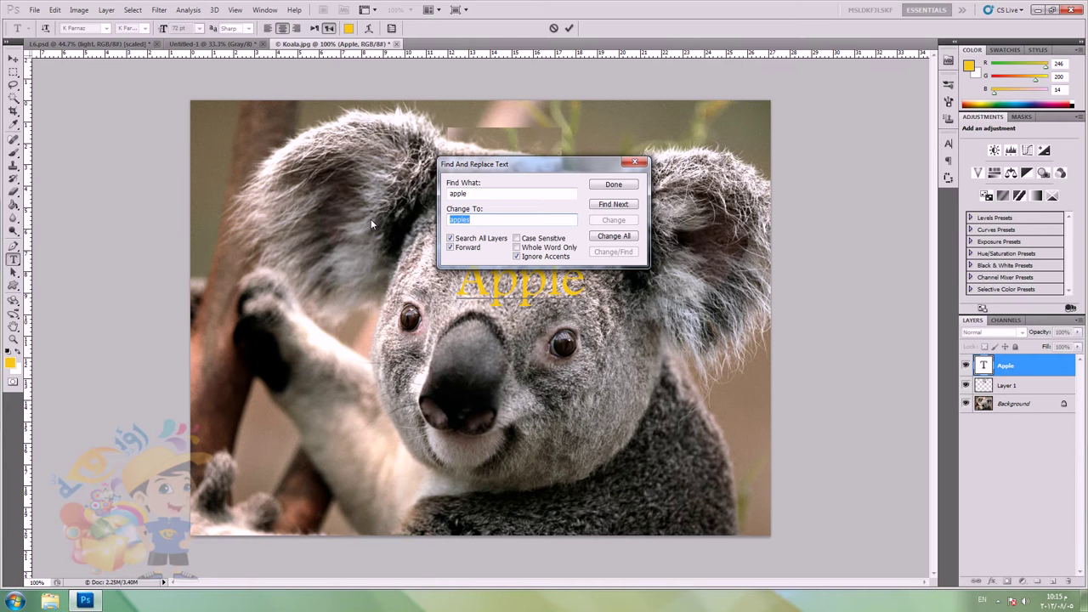
pyautogui.write('book')
pyautogui.hotkey('ctrl', 'a')
pyautogui.moveTo(502, 171); pyautogui.dragTo(199, 145)
pyautogui.click(317, 213)
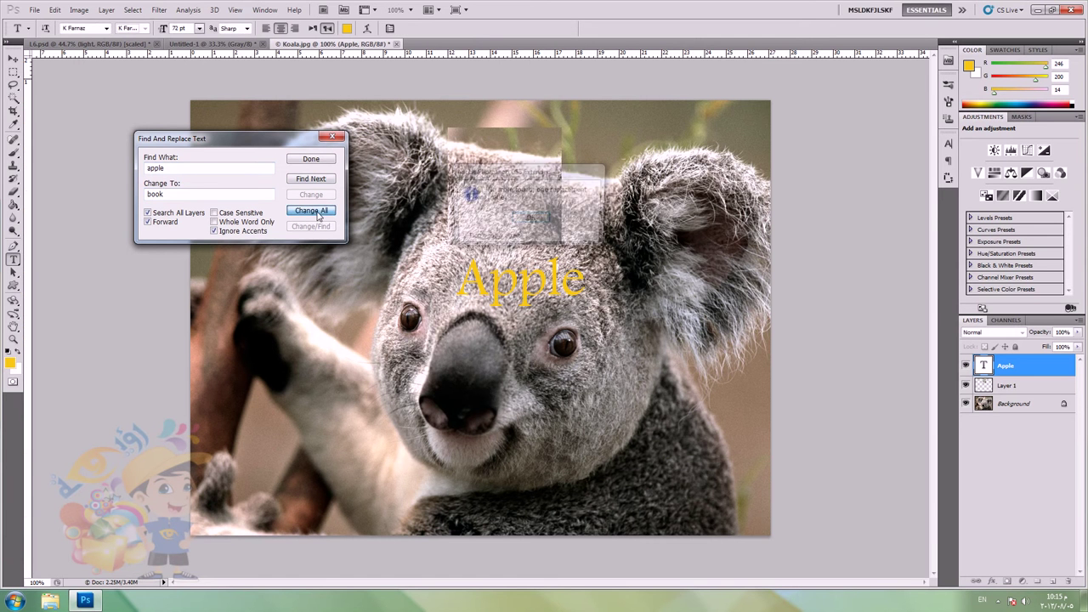
pyautogui.click(534, 217)
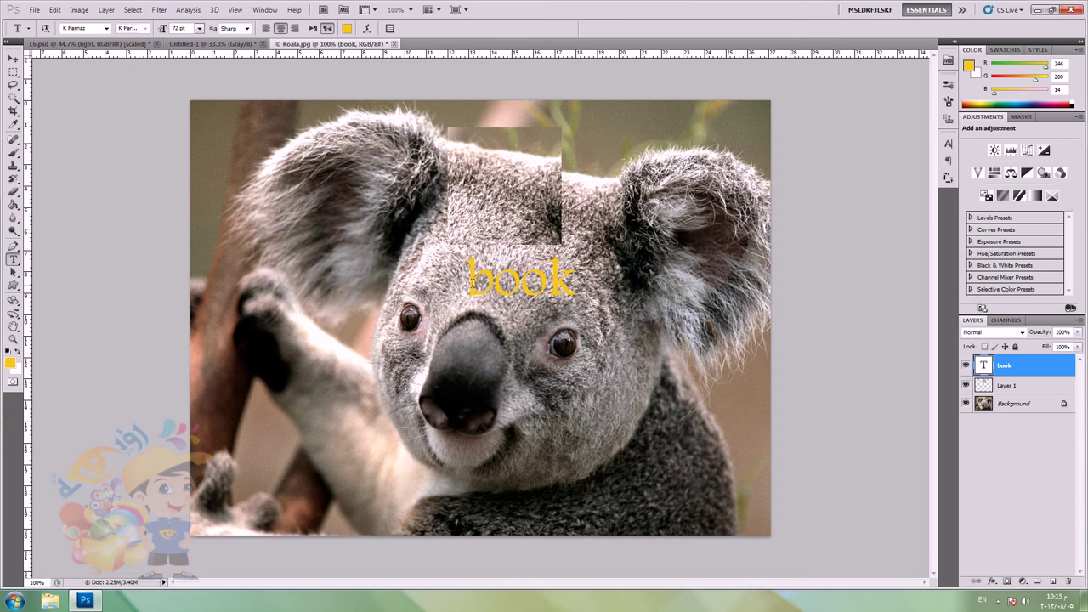
# Step: Return to the koala image with the Pen tool active and add a new empty layer above the text layer
pyautogui.click(108, 44)
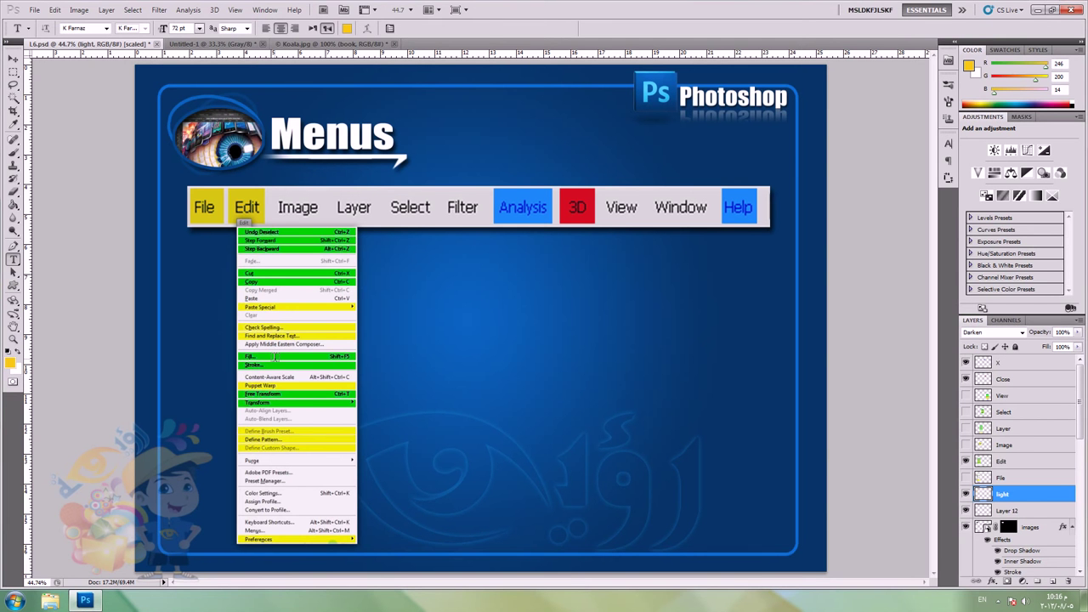
pyautogui.click(336, 44)
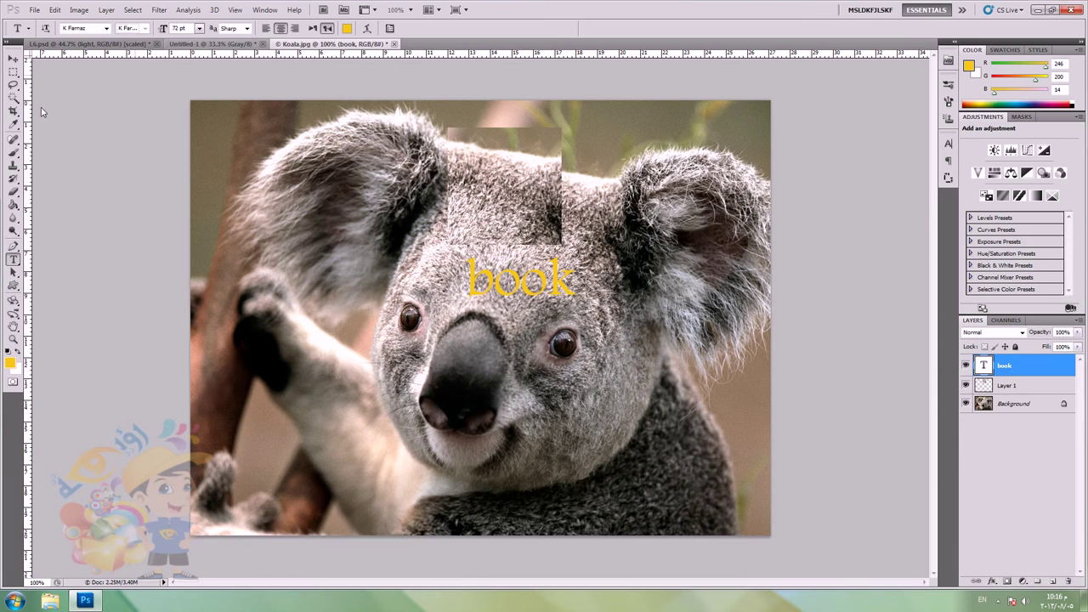
pyautogui.click(12, 247)
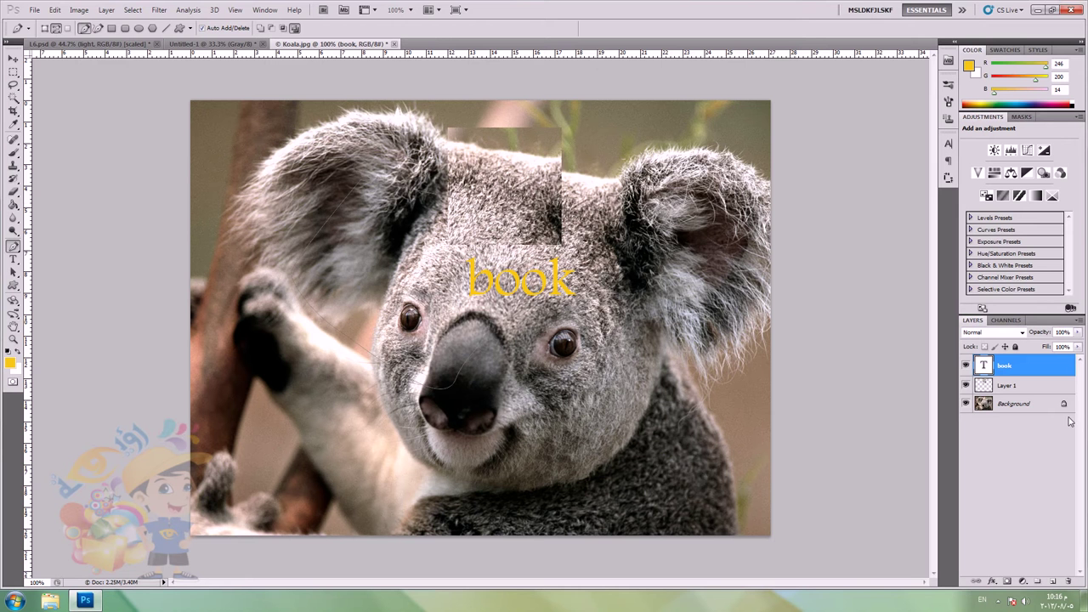
pyautogui.click(1053, 581)
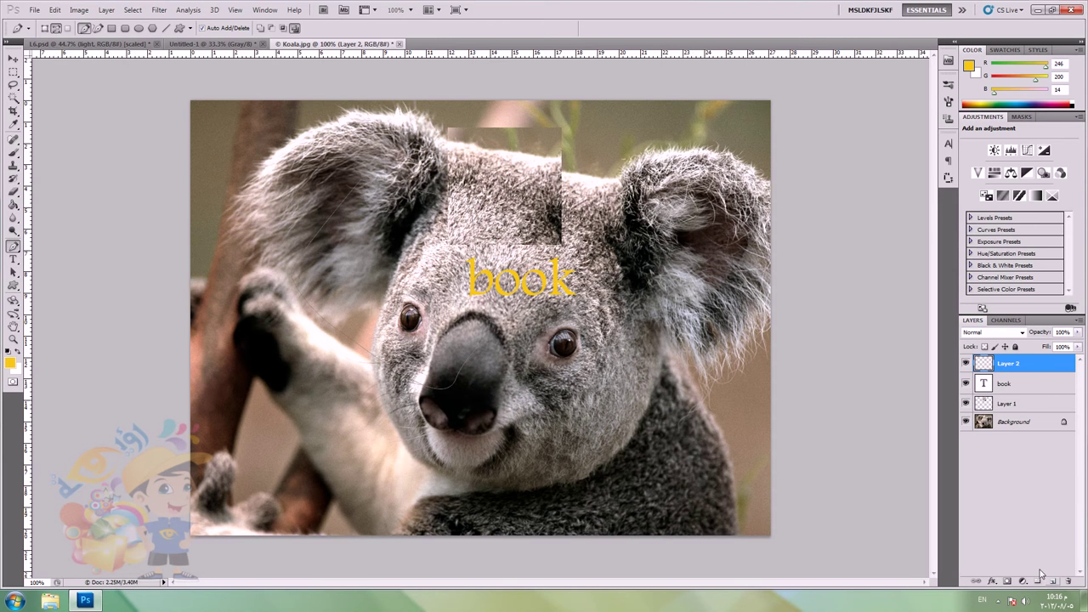
# Step: Fill the existing path on the new layer with a red color at 100% opacity in Normal mode
pyautogui.rightClick(390, 210)
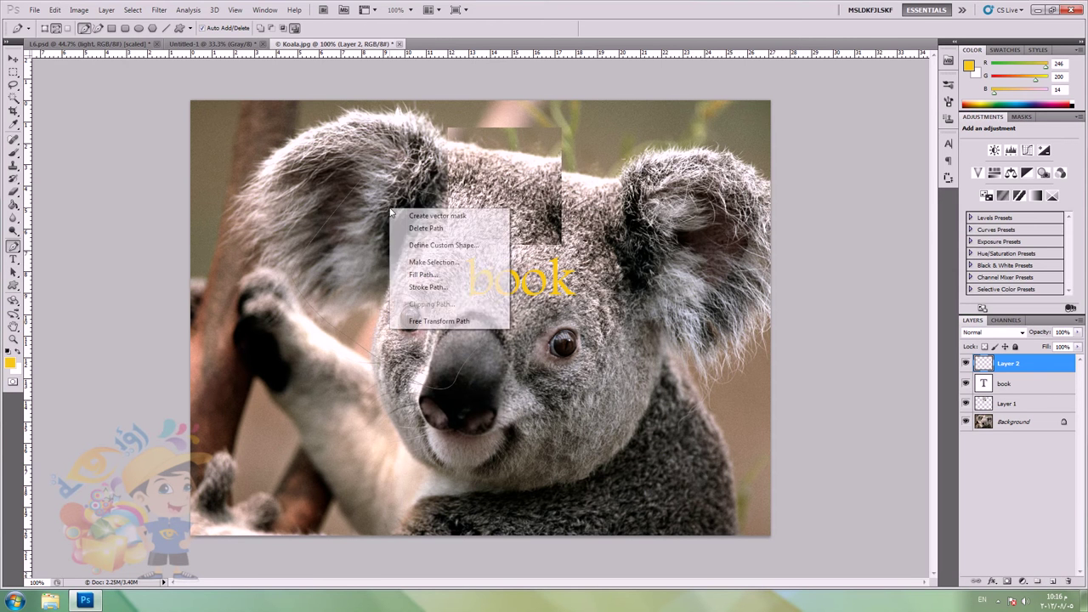
pyautogui.click(423, 275)
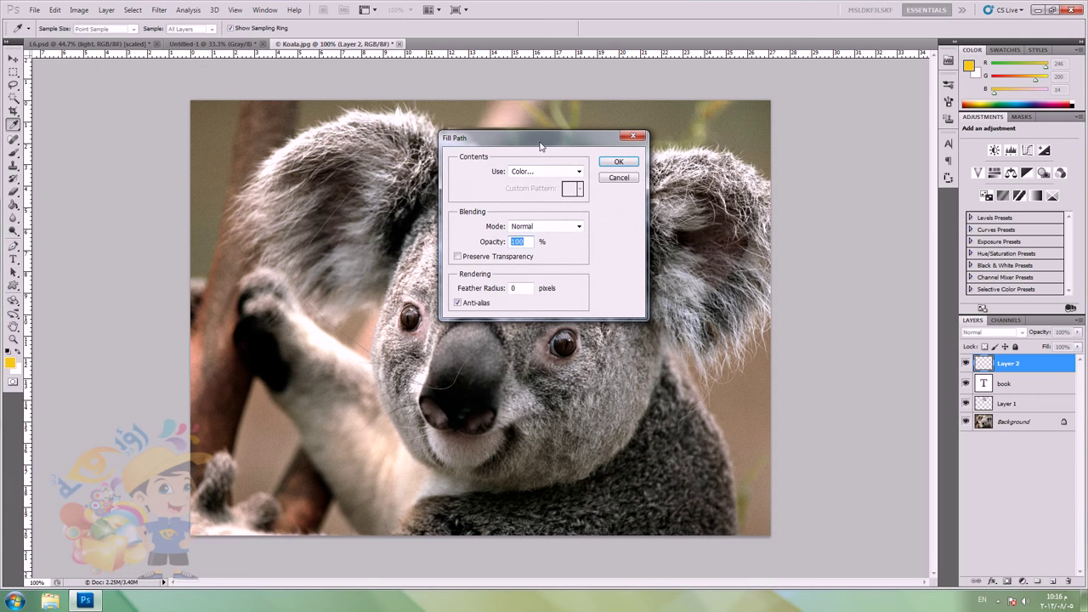
pyautogui.click(561, 172)
pyautogui.click(525, 208)
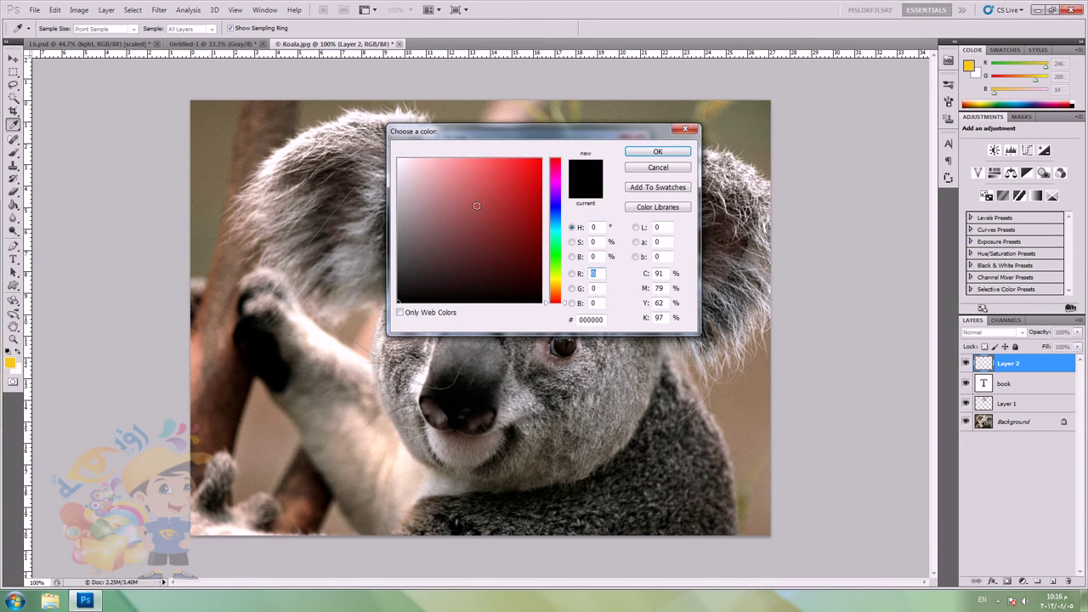
pyautogui.click(477, 206)
pyautogui.press('Return')
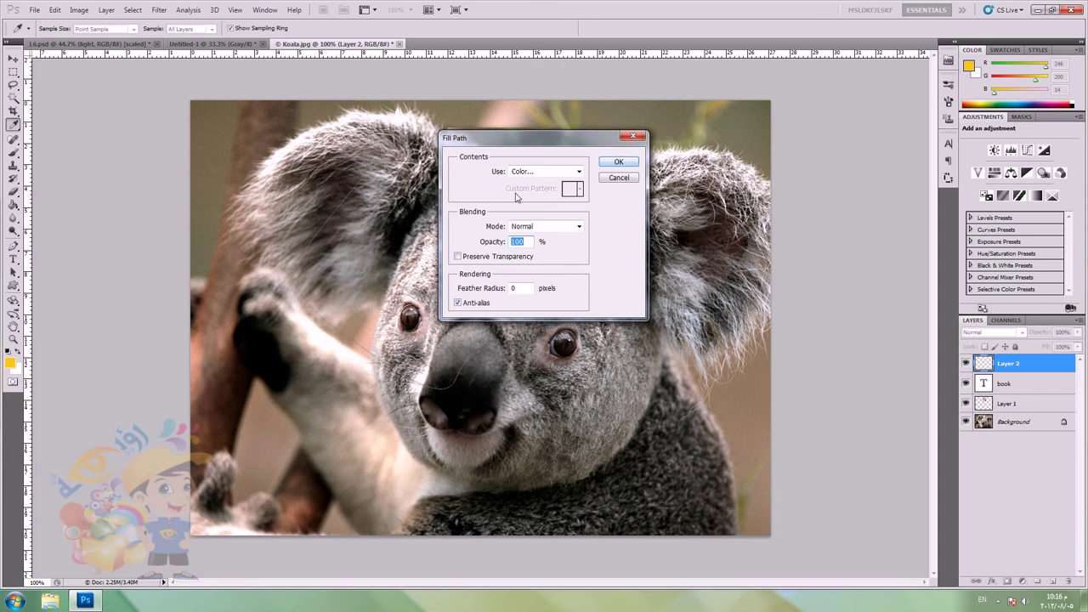
pyautogui.click(613, 161)
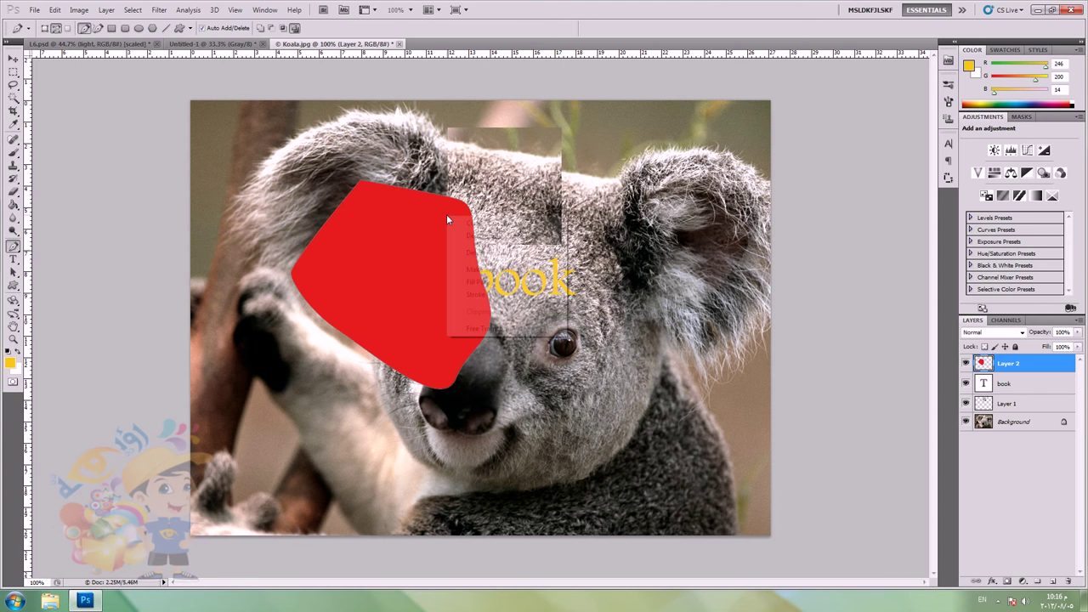
# Step: Stroke the red shape's path with the Brush, leaving simulated pressure off
pyautogui.rightClick(447, 216)
pyautogui.click(482, 295)
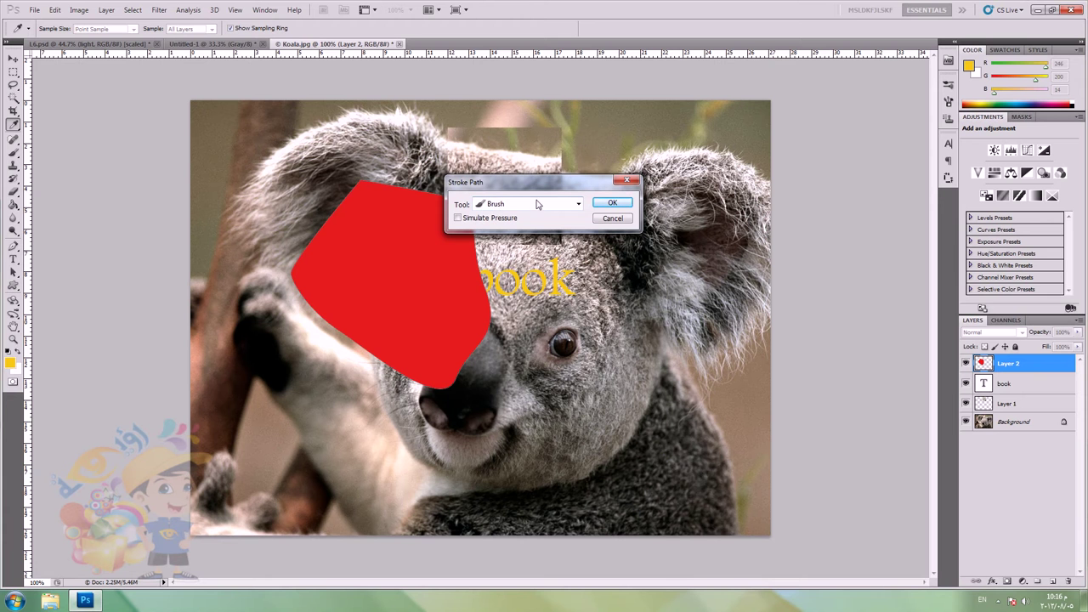
pyautogui.click(614, 204)
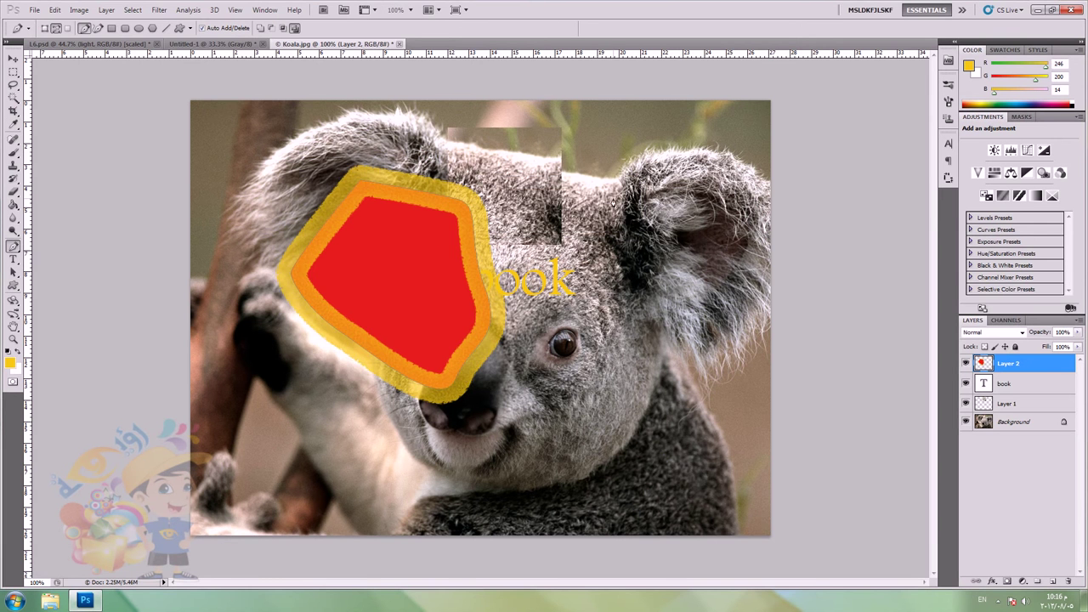
pyautogui.click(55, 9)
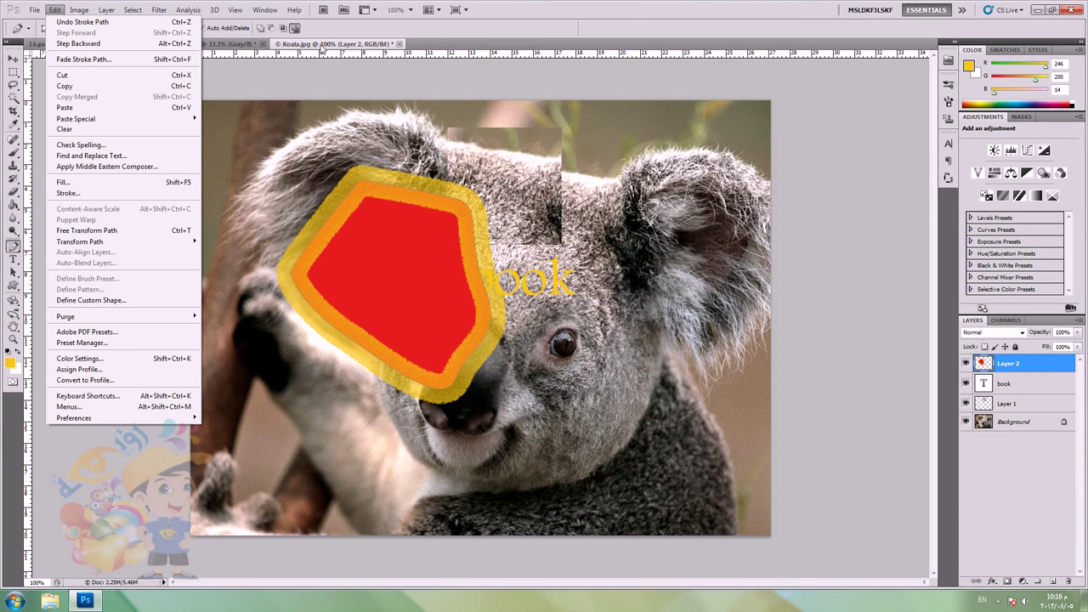
pyautogui.press('Escape')
# Step: Hide the path, place the red shape over the koala's ear beside the word "book", and move the square fur patch below the visible eye
pyautogui.click(57, 43)
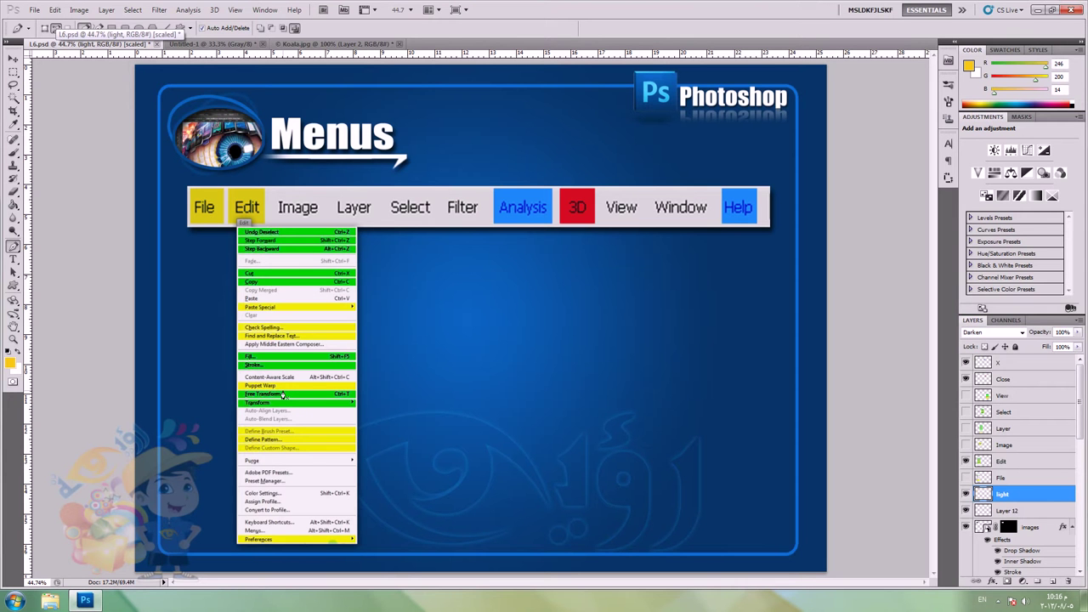
pyautogui.click(329, 44)
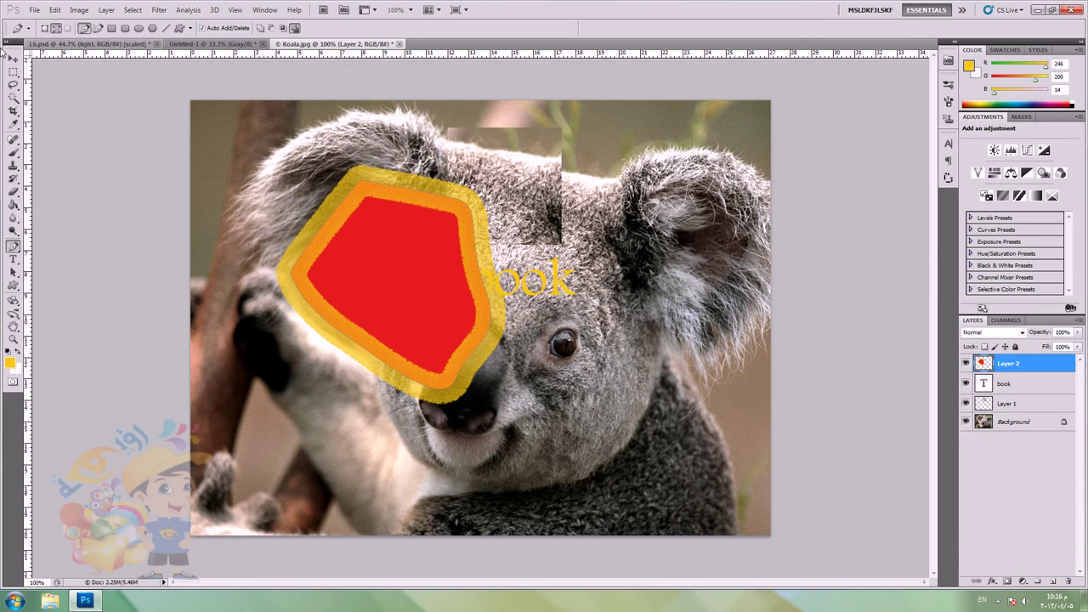
pyautogui.press('v')
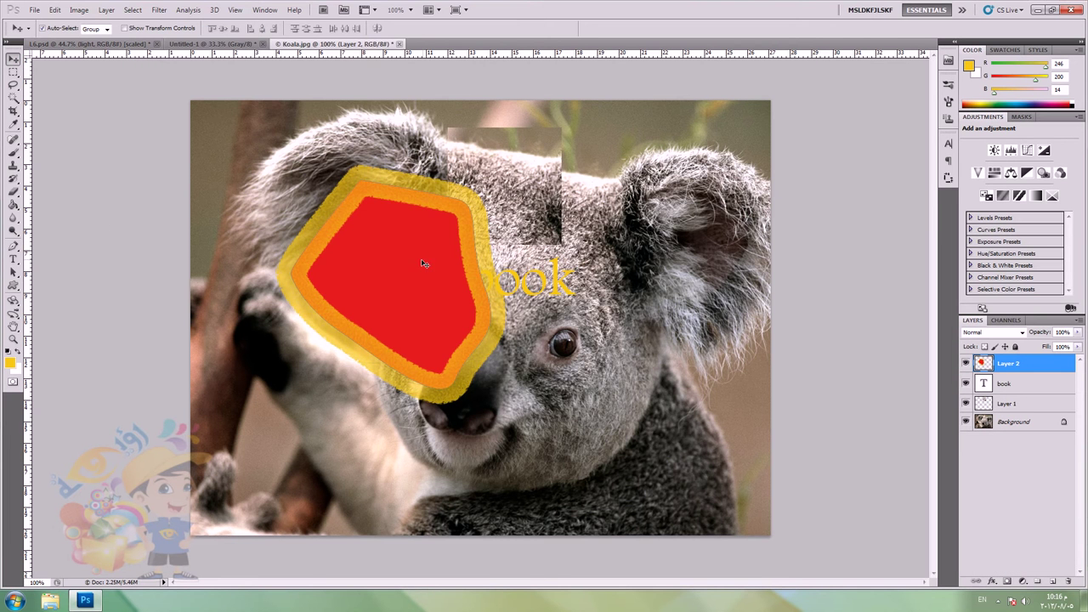
pyautogui.moveTo(471, 265); pyautogui.dragTo(599, 324)
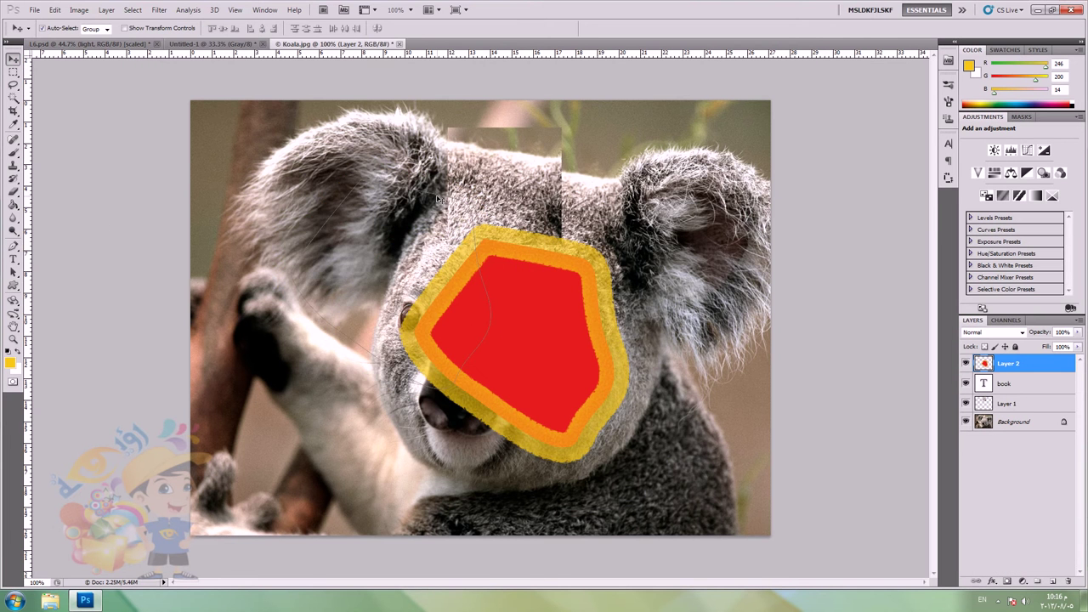
pyautogui.click(404, 190)
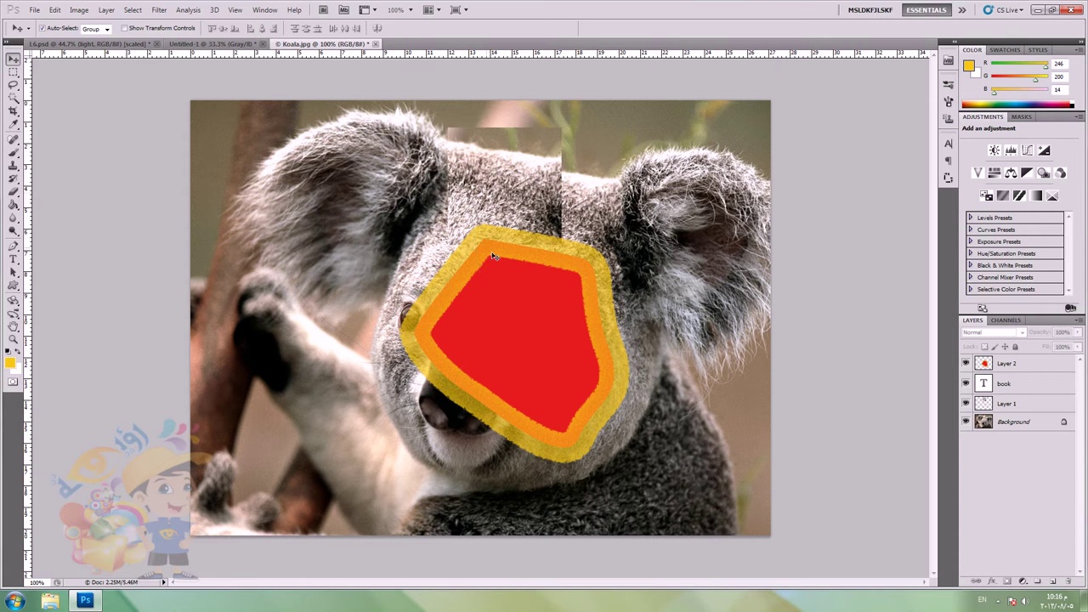
pyautogui.moveTo(529, 357); pyautogui.dragTo(375, 284)
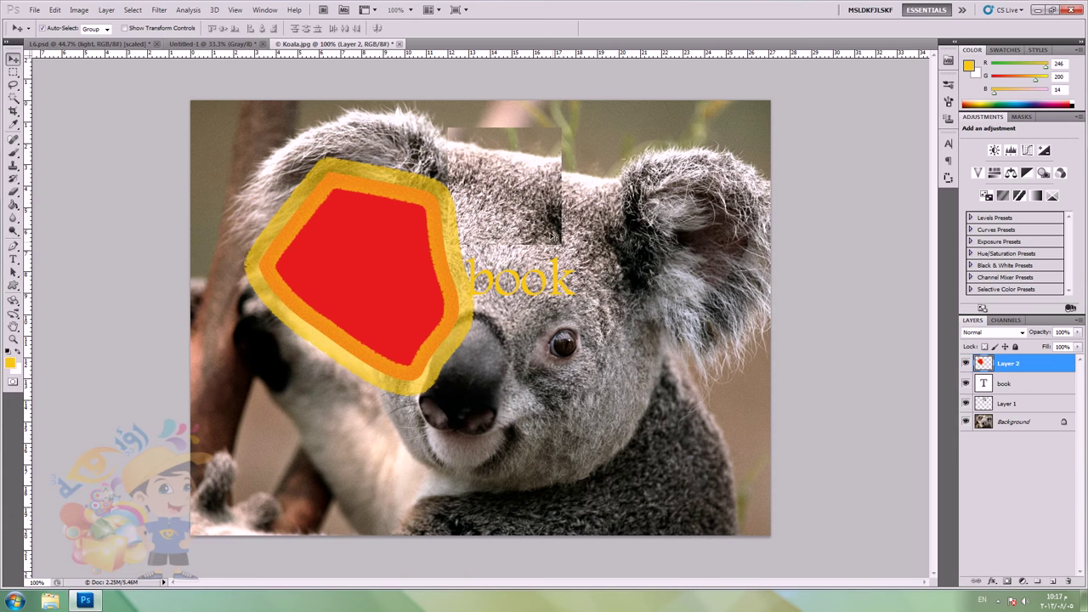
pyautogui.moveTo(514, 182); pyautogui.dragTo(598, 450)
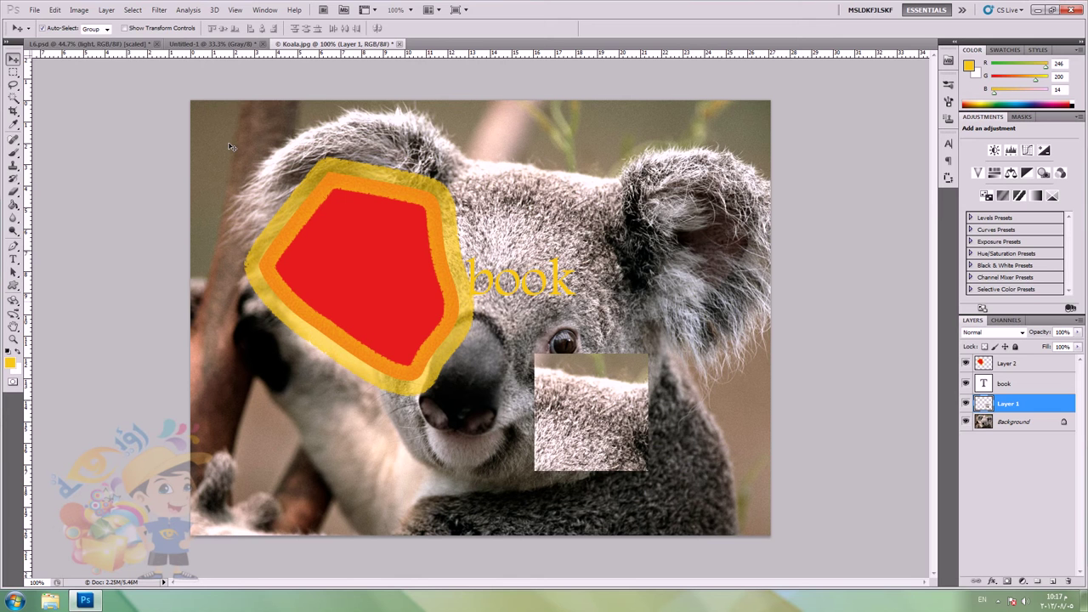
# Step: Deform the square fur patch with Puppet Warp, placing five pins and pulling its sides and lower edge inward, and apply the warp
pyautogui.click(54, 10)
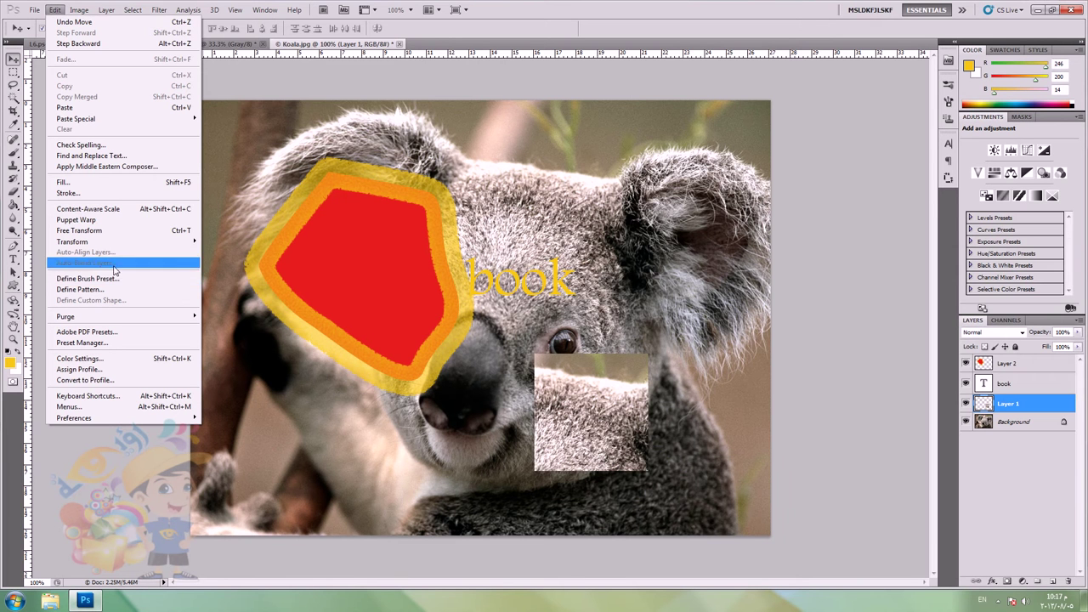
pyautogui.click(121, 220)
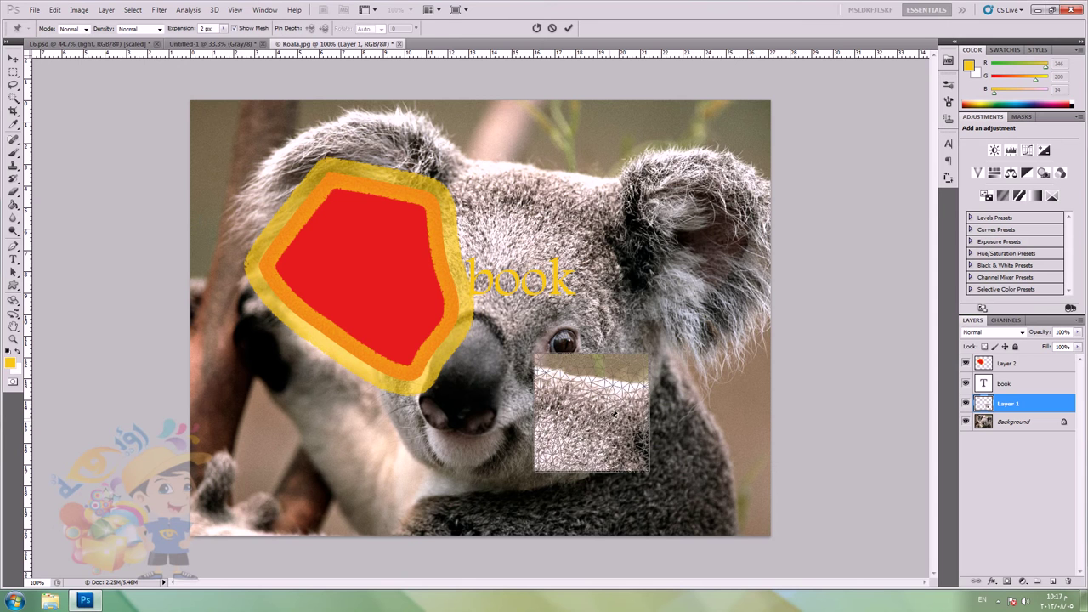
pyautogui.scroll(4, 628, 437)
pyautogui.scroll(6, 628, 437)
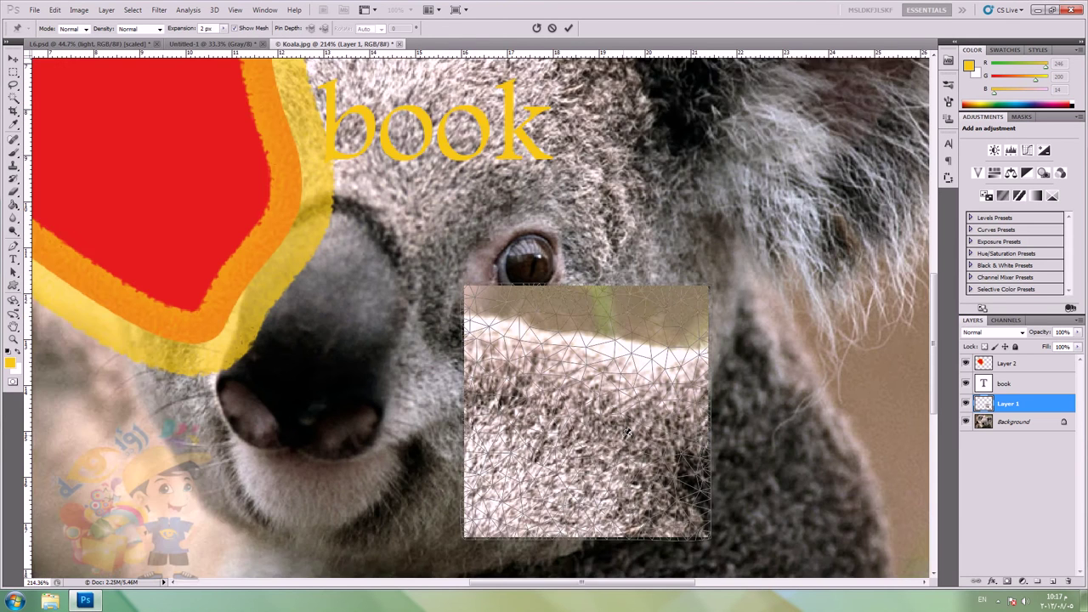
pyautogui.scroll(-2, 588, 414)
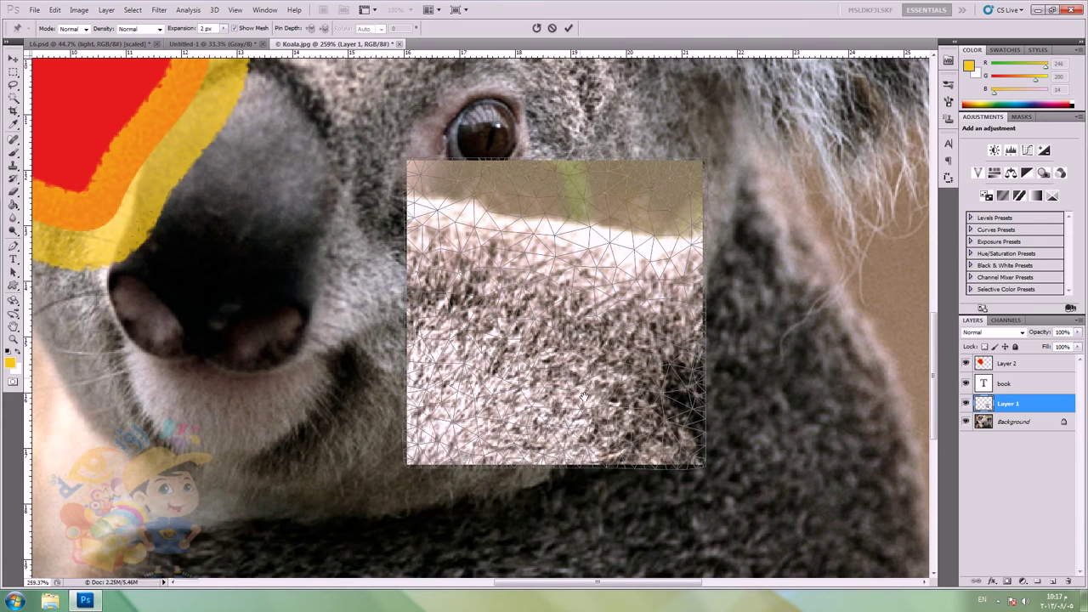
pyautogui.click(623, 201)
pyautogui.moveTo(634, 335); pyautogui.dragTo(635, 247)
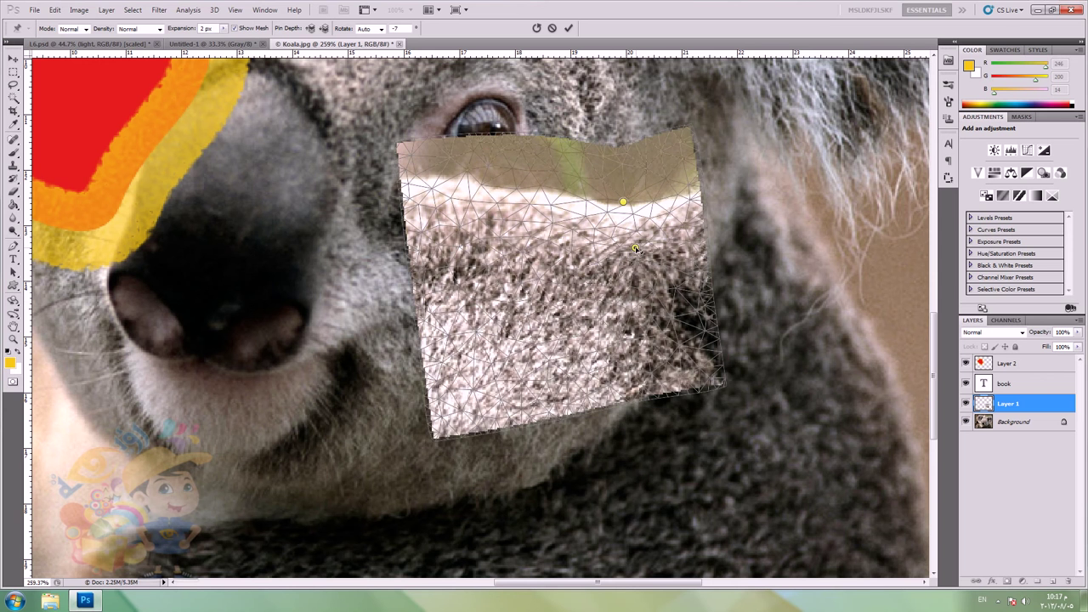
pyautogui.click(477, 384)
pyautogui.moveTo(478, 384); pyautogui.dragTo(549, 310)
pyautogui.moveTo(488, 175); pyautogui.dragTo(540, 211)
pyautogui.moveTo(704, 351); pyautogui.dragTo(647, 320)
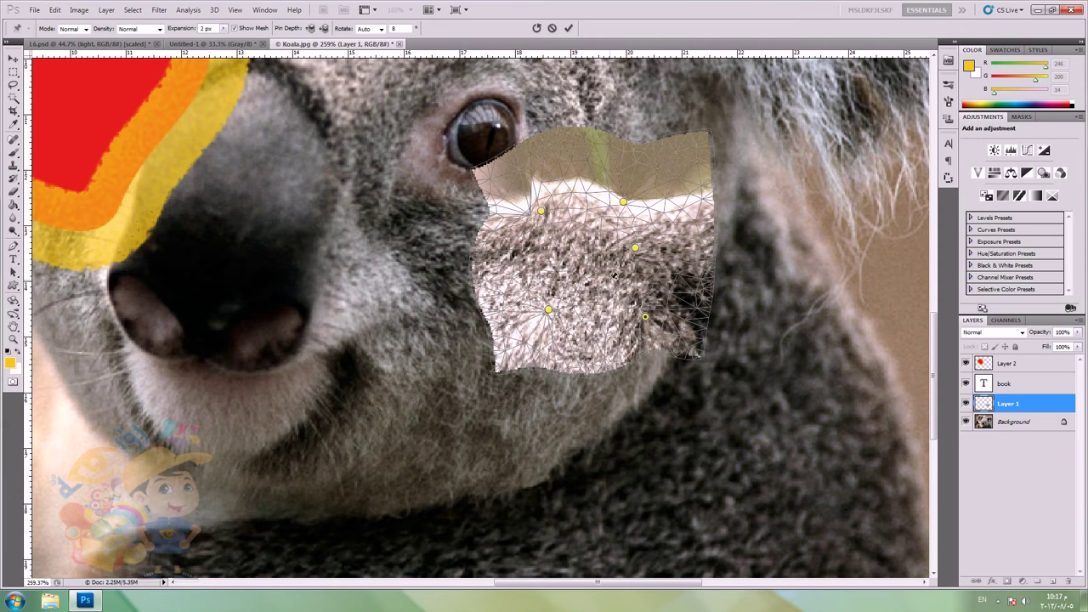
pyautogui.press('Return')
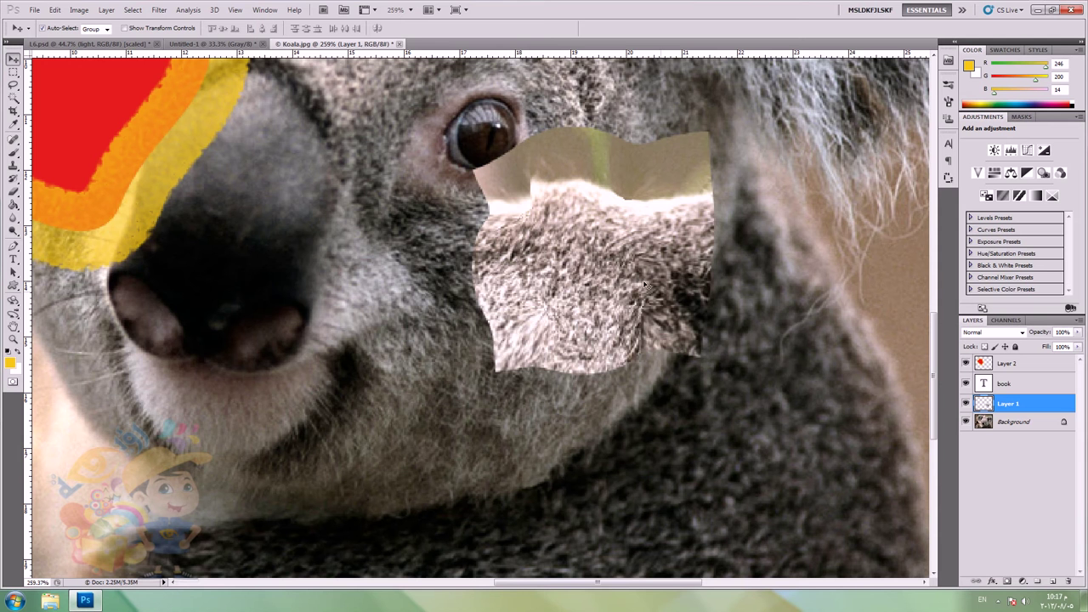
# Step: Move the warped fur patch beside the koala's nose and shift the red shape slightly up and outward over the ear
pyautogui.moveTo(610, 280); pyautogui.dragTo(453, 317)
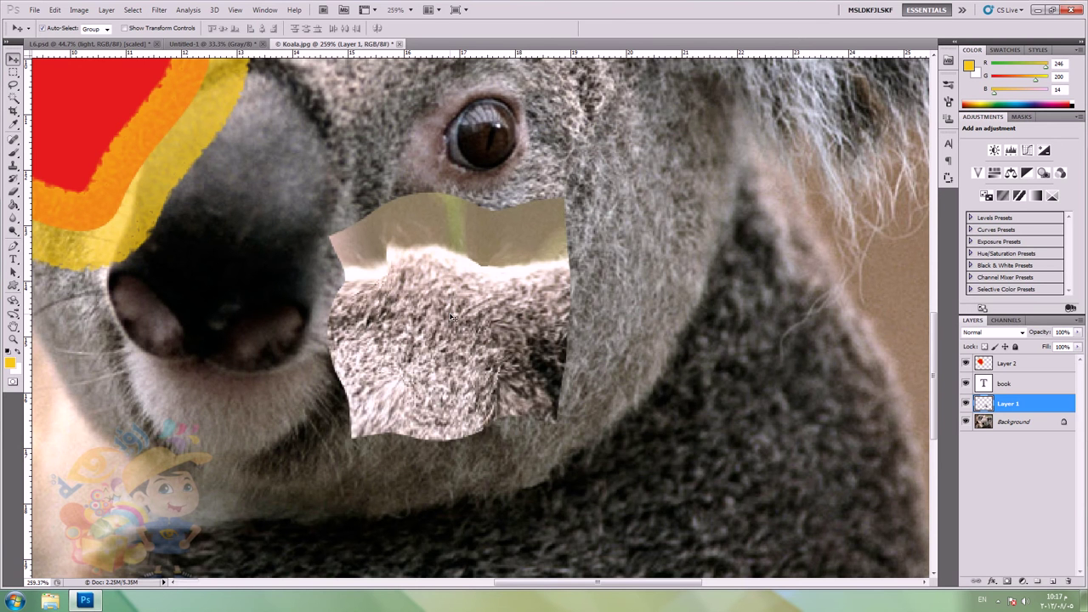
pyautogui.scroll(-5, 453, 317)
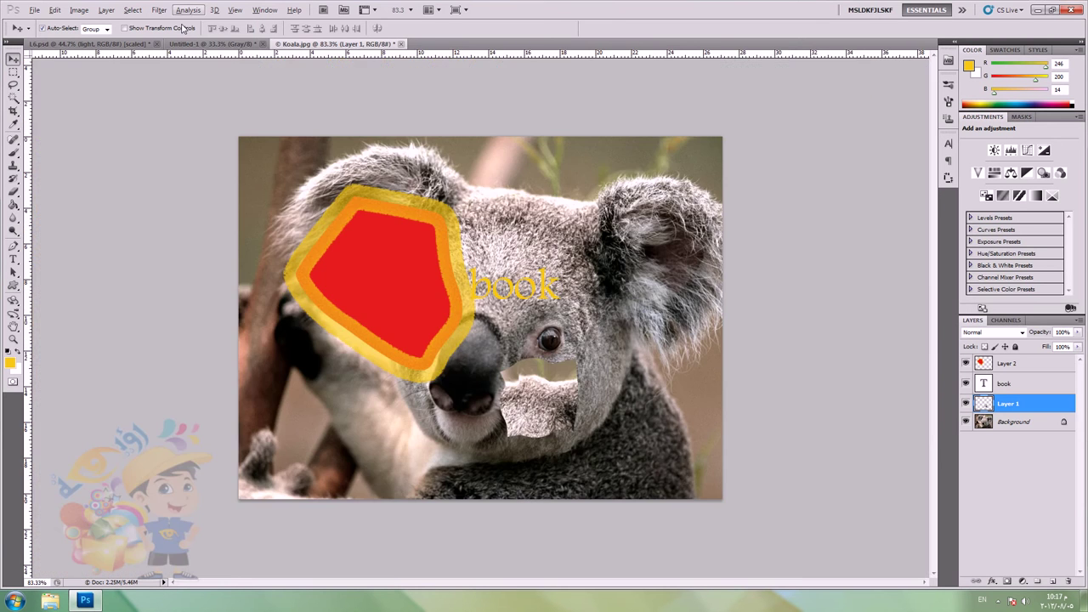
pyautogui.click(121, 45)
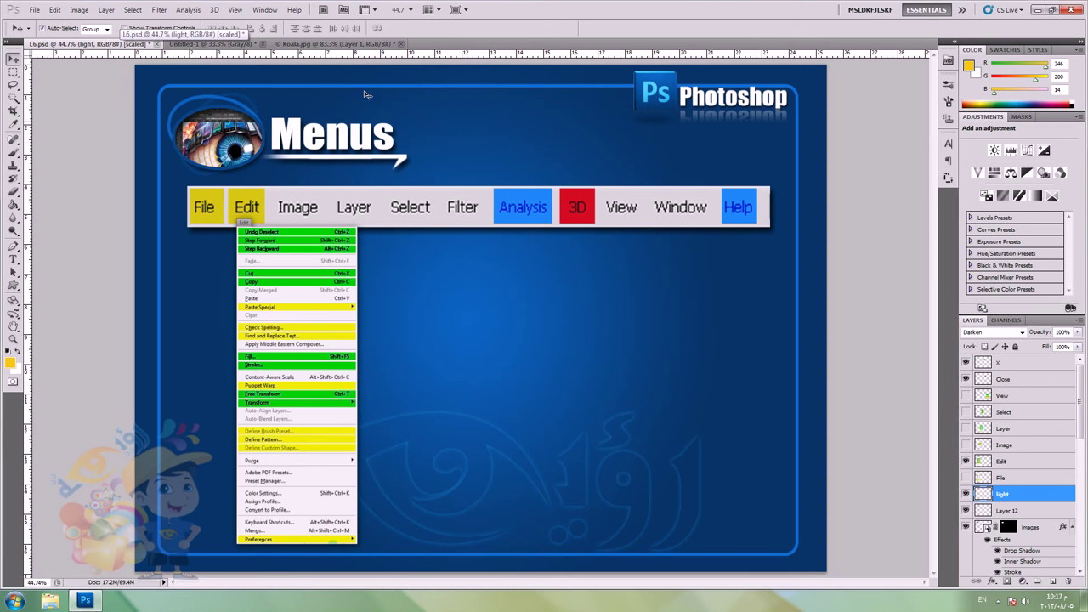
pyautogui.click(343, 43)
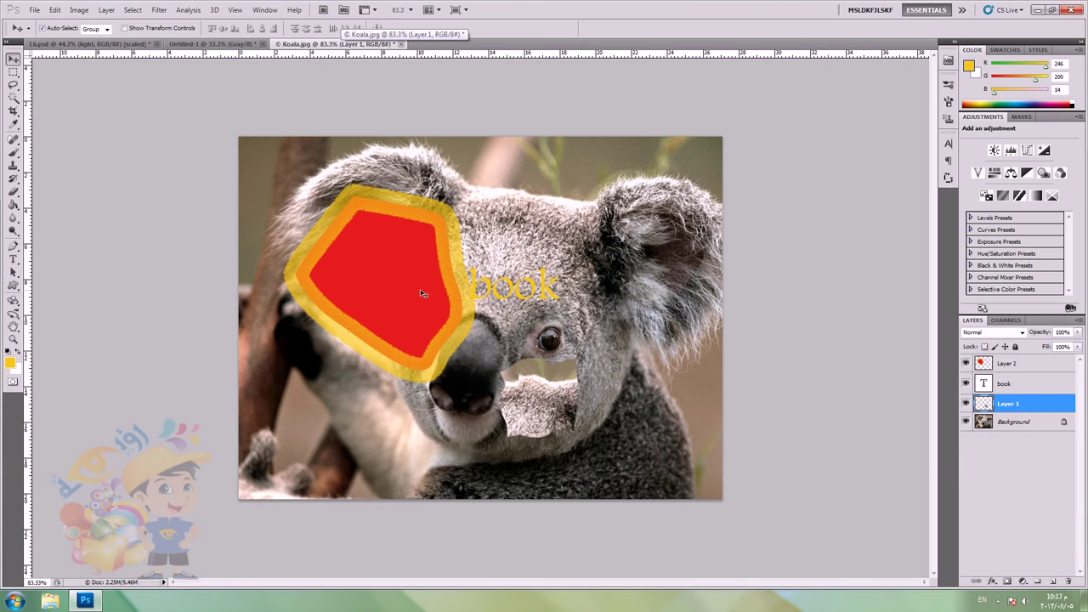
pyautogui.click(388, 241)
pyautogui.moveTo(388, 246); pyautogui.dragTo(394, 261)
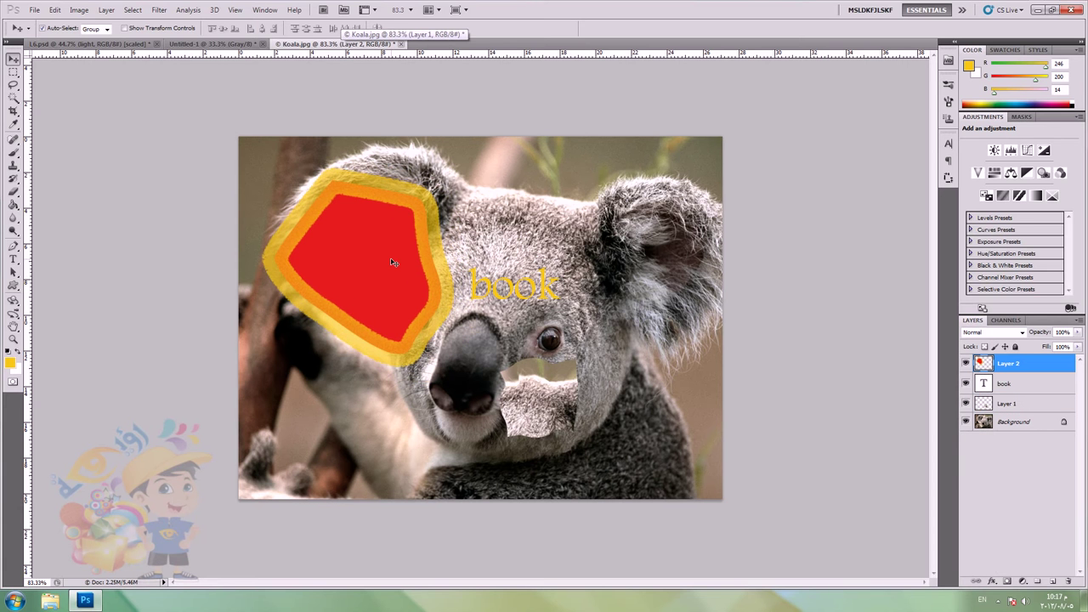
# Step: Free-transform the red shape, nudge it slightly inward, and warp its lower edge upward and its upper edge downward
pyautogui.hotkey('ctrl', 't')
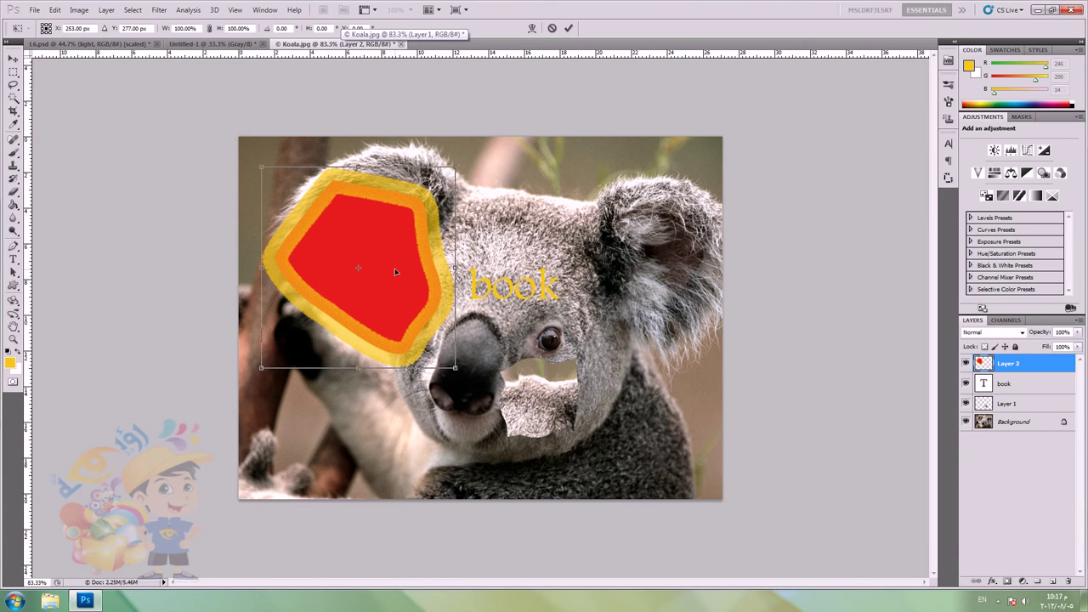
pyautogui.click(54, 9)
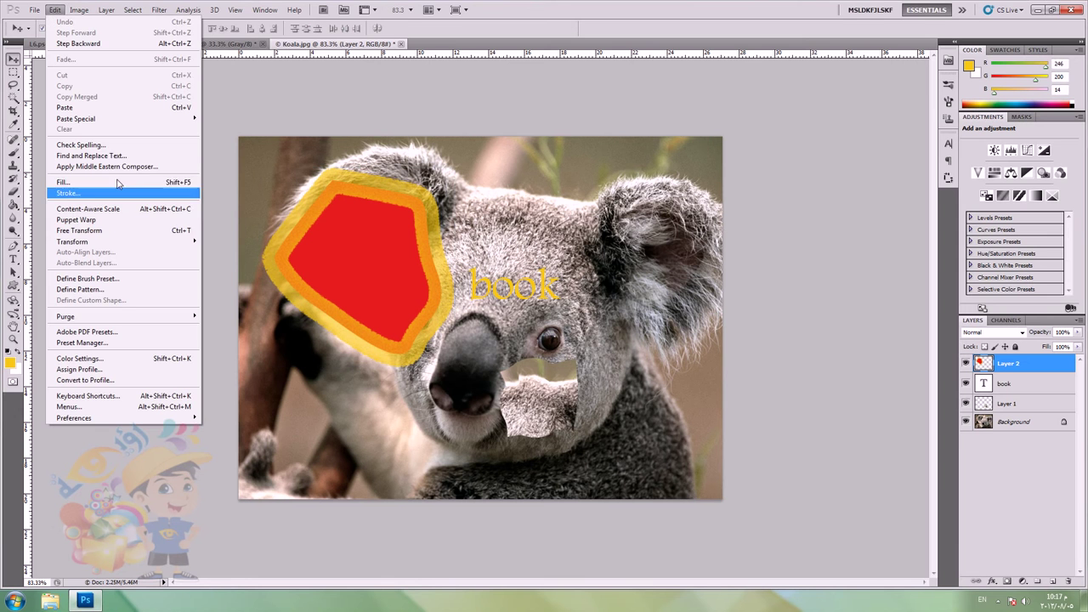
pyautogui.click(170, 235)
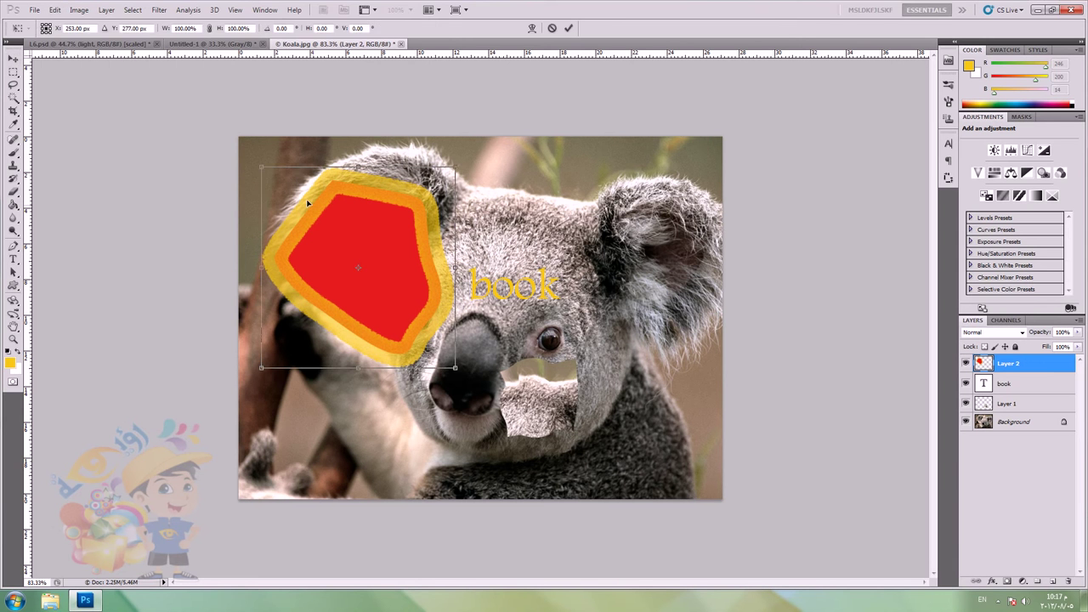
pyautogui.moveTo(356, 231); pyautogui.dragTo(362, 229)
pyautogui.rightClick(362, 229)
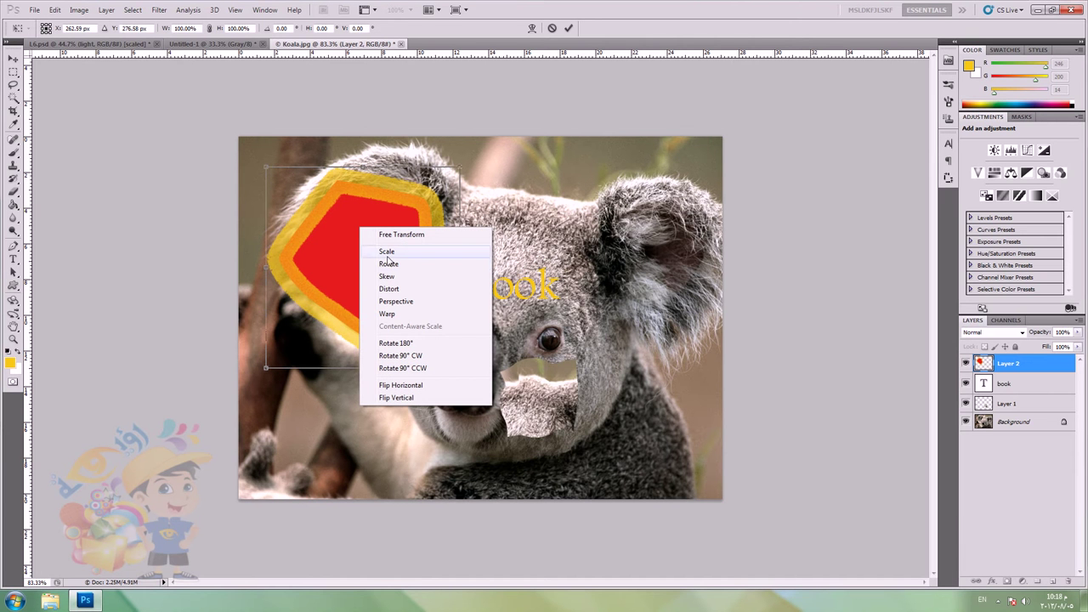
pyautogui.click(399, 312)
pyautogui.moveTo(353, 367); pyautogui.dragTo(349, 347)
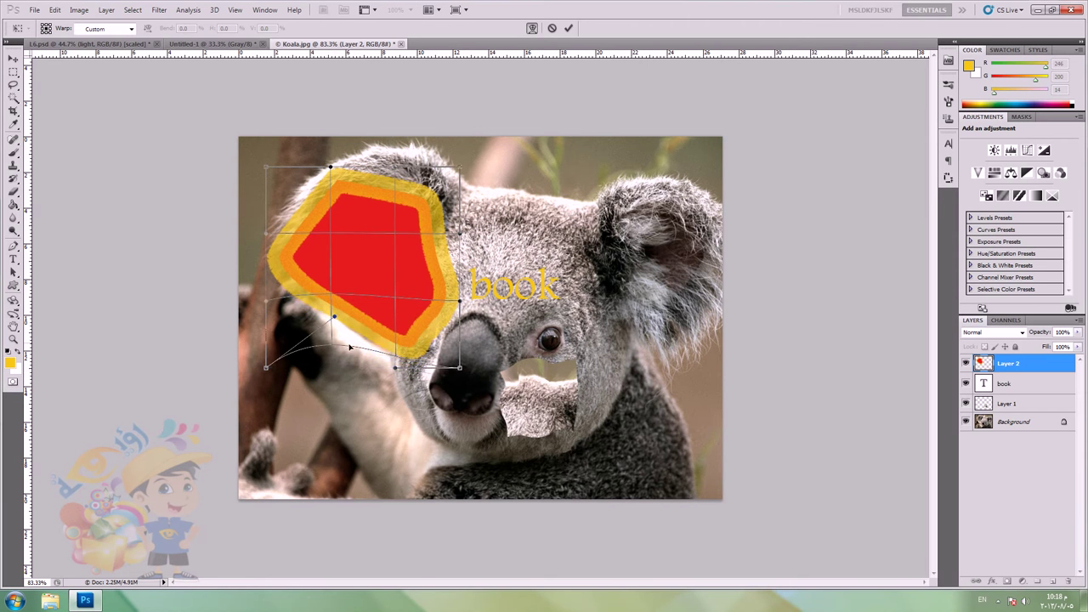
pyautogui.moveTo(398, 174); pyautogui.dragTo(397, 210)
# Step: Distort the red shape by pulling its lower corner beside the koala's nose inward toward the ear
pyautogui.rightClick(393, 208)
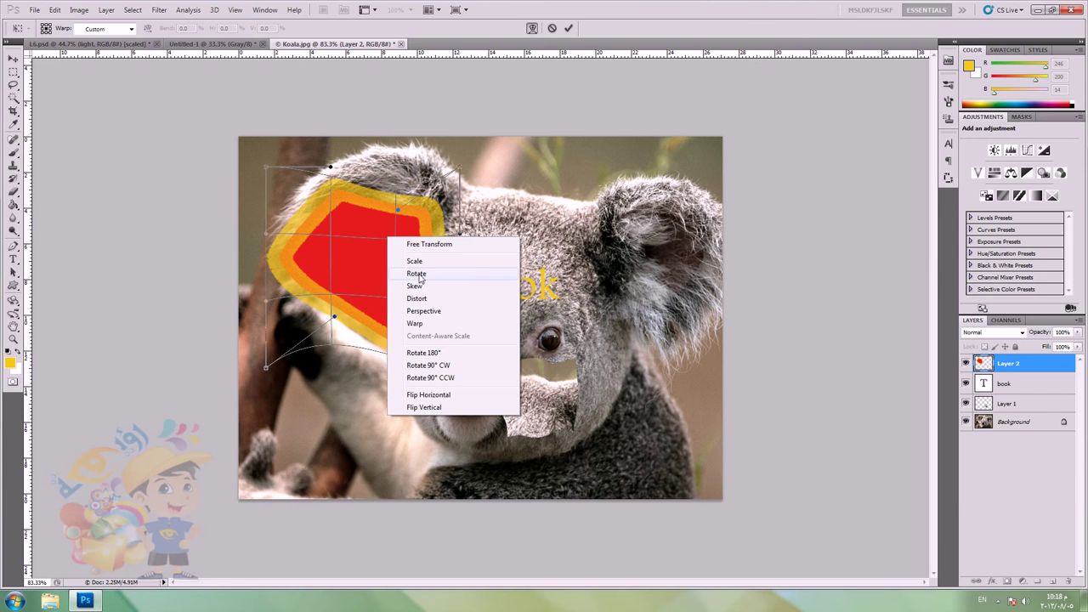
pyautogui.click(417, 298)
pyautogui.moveTo(459, 367); pyautogui.dragTo(392, 302)
# Step: Skew the red shape's upper edge slightly outward, away from the koala's face, and apply the transformation
pyautogui.rightClick(332, 210)
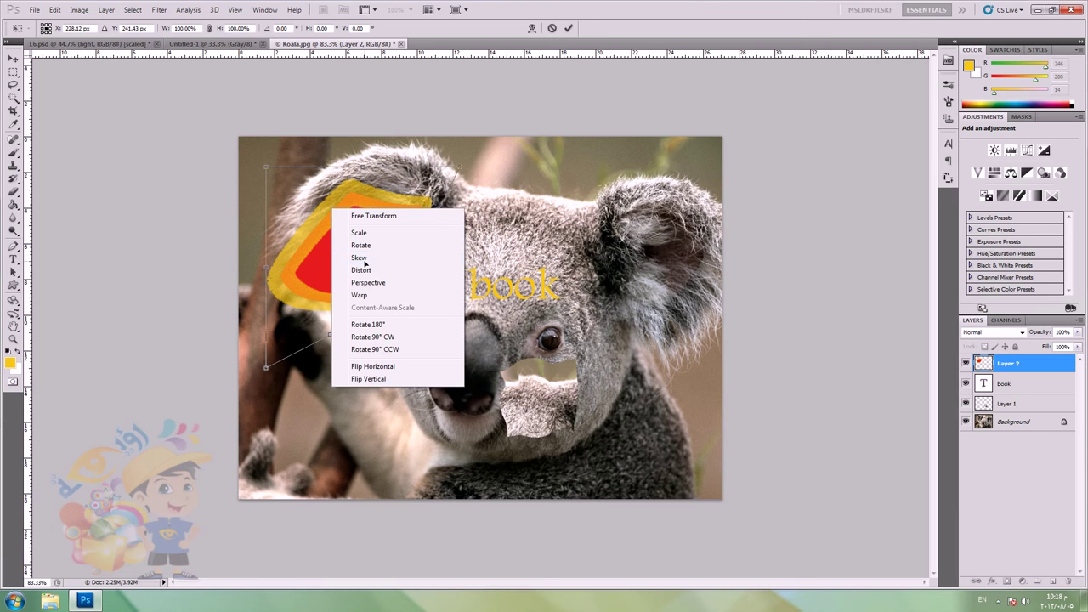
pyautogui.click(361, 265)
pyautogui.moveTo(367, 171)
pyautogui.mouseDown()
pyautogui.moveTo(544, 175)
pyautogui.moveTo(354, 181)
pyautogui.mouseUp()
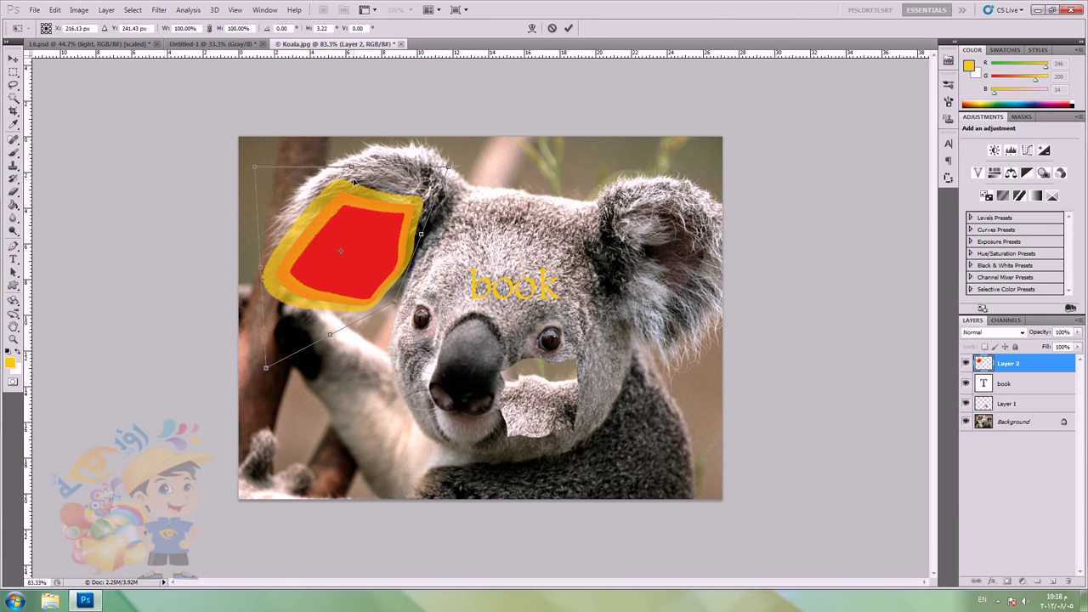
pyautogui.rightClick(353, 208)
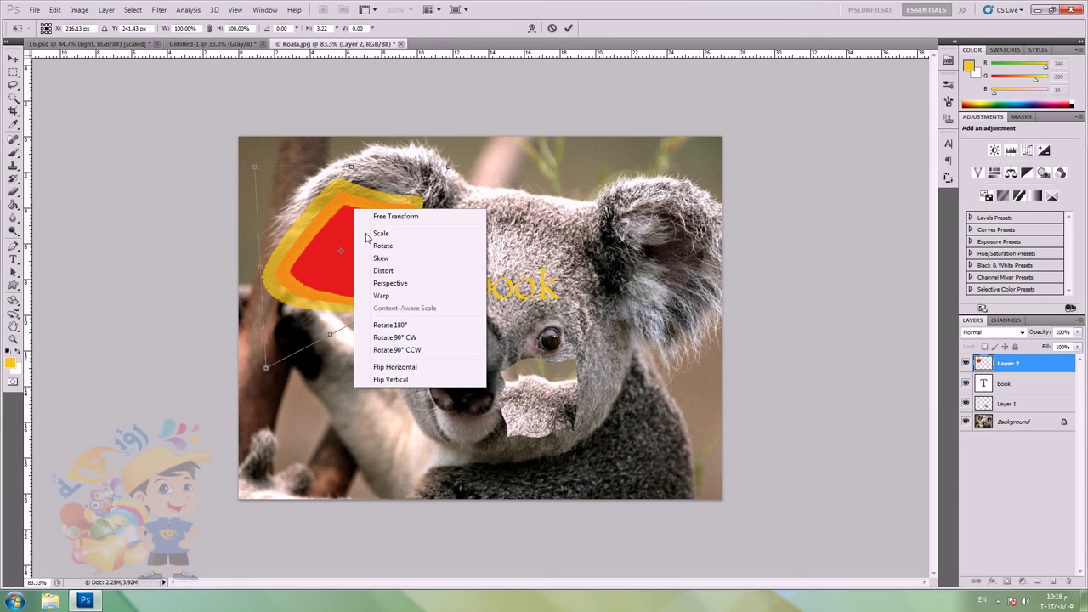
pyautogui.click(401, 351)
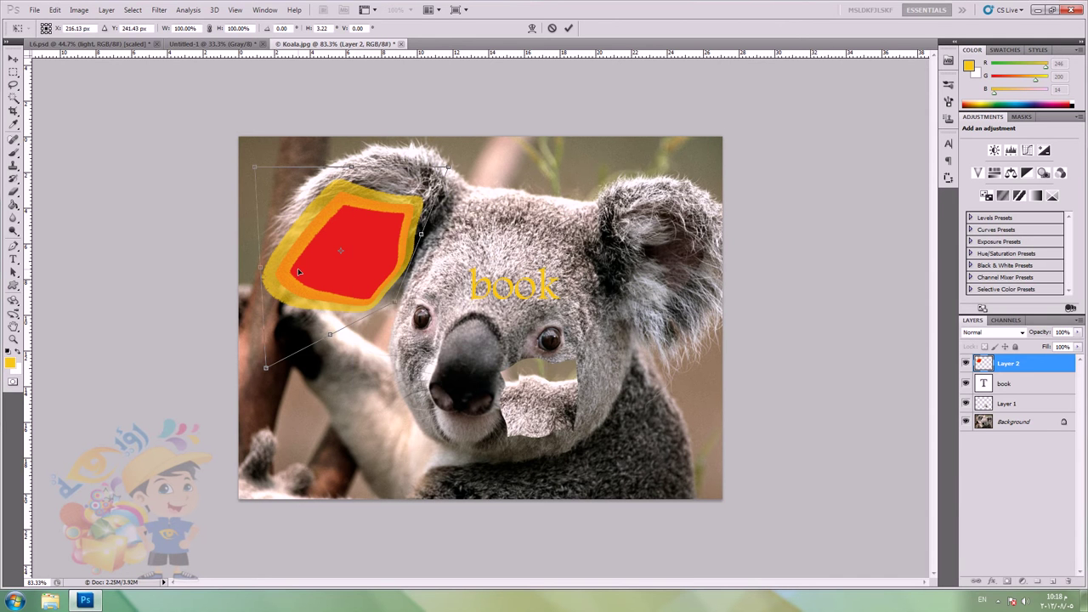
pyautogui.press('Return')
# Step: In the Untitled-1 document, hide the Background and paint a small letter K near the page top on a new layer
pyautogui.click(54, 9)
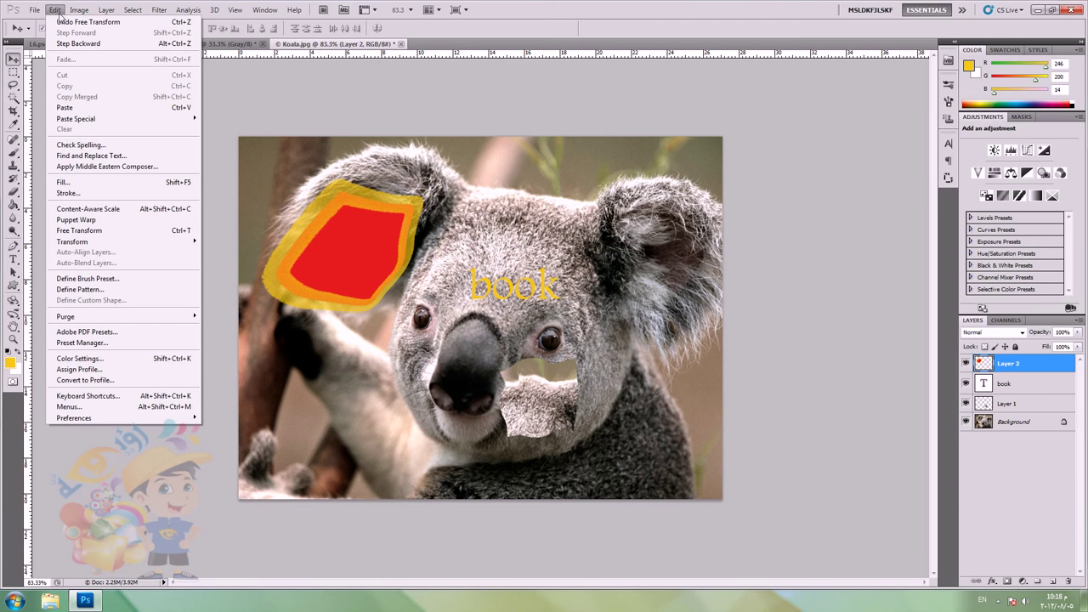
pyautogui.click(58, 14)
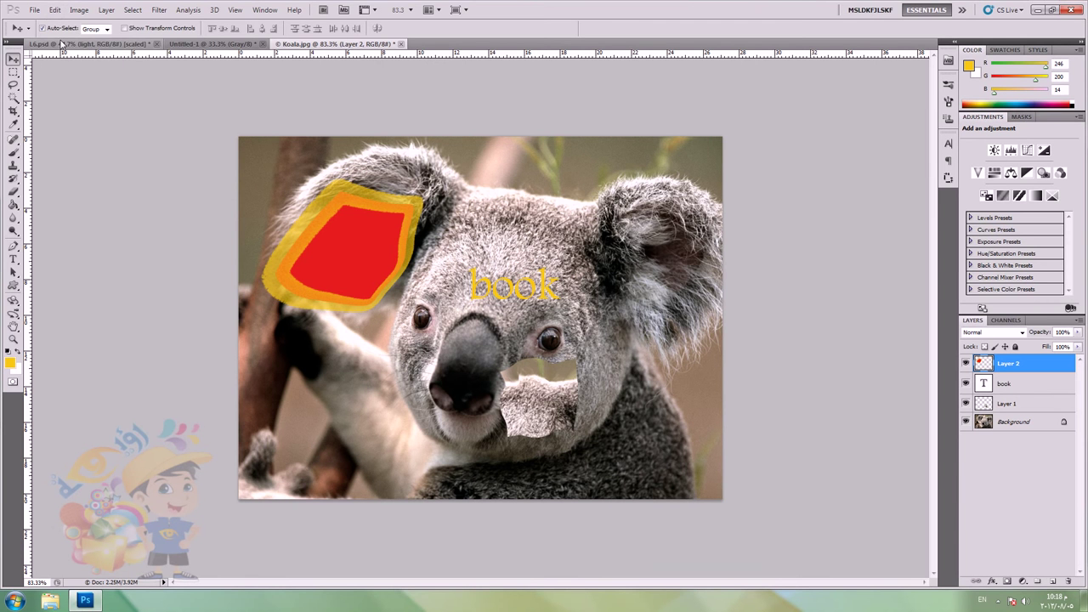
pyautogui.click(61, 43)
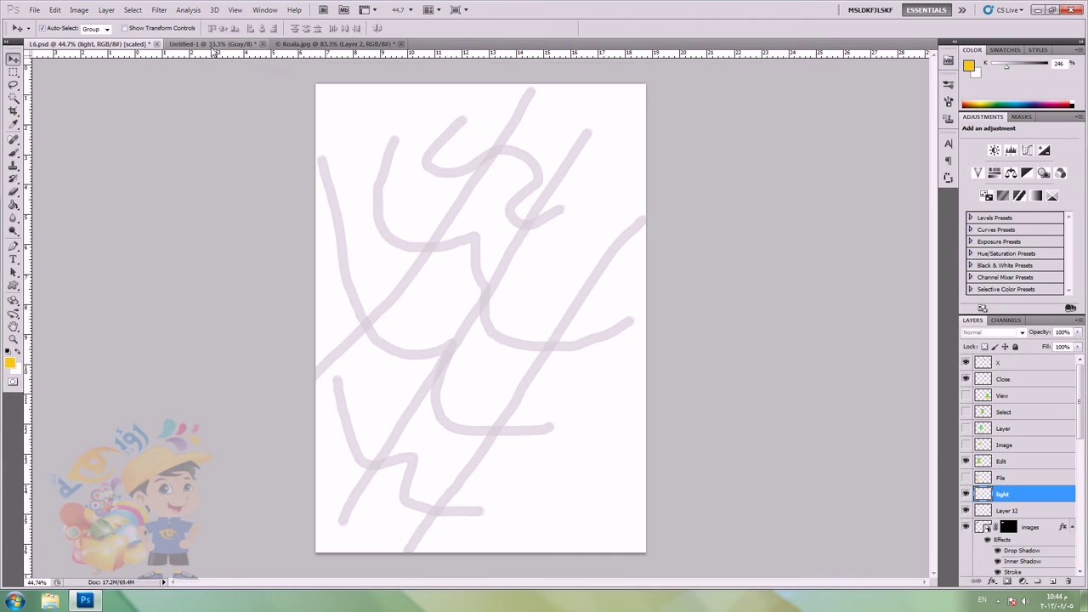
pyautogui.click(213, 44)
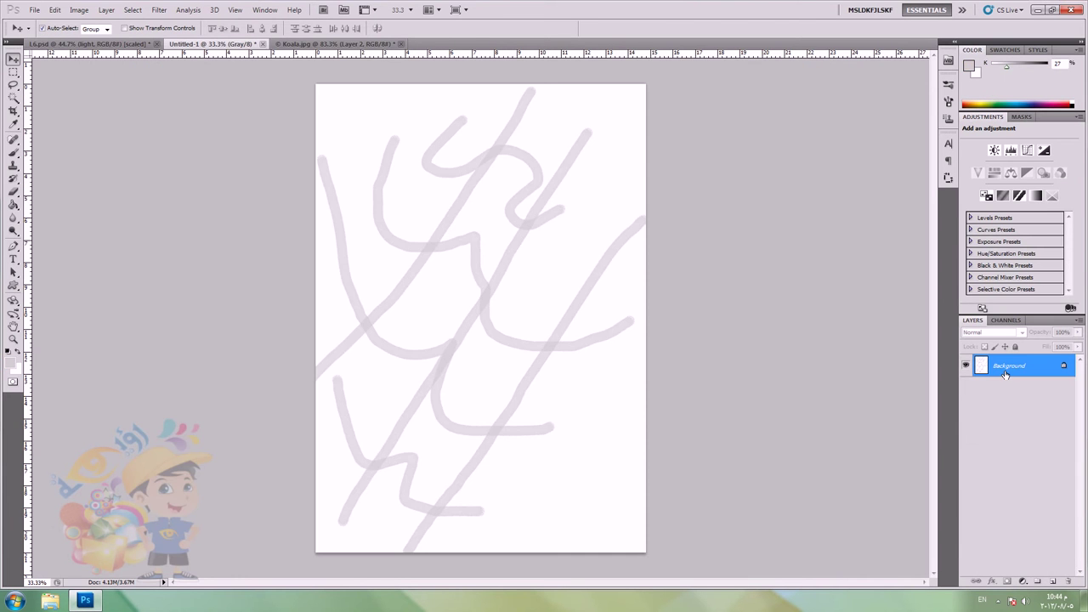
pyautogui.click(1052, 581)
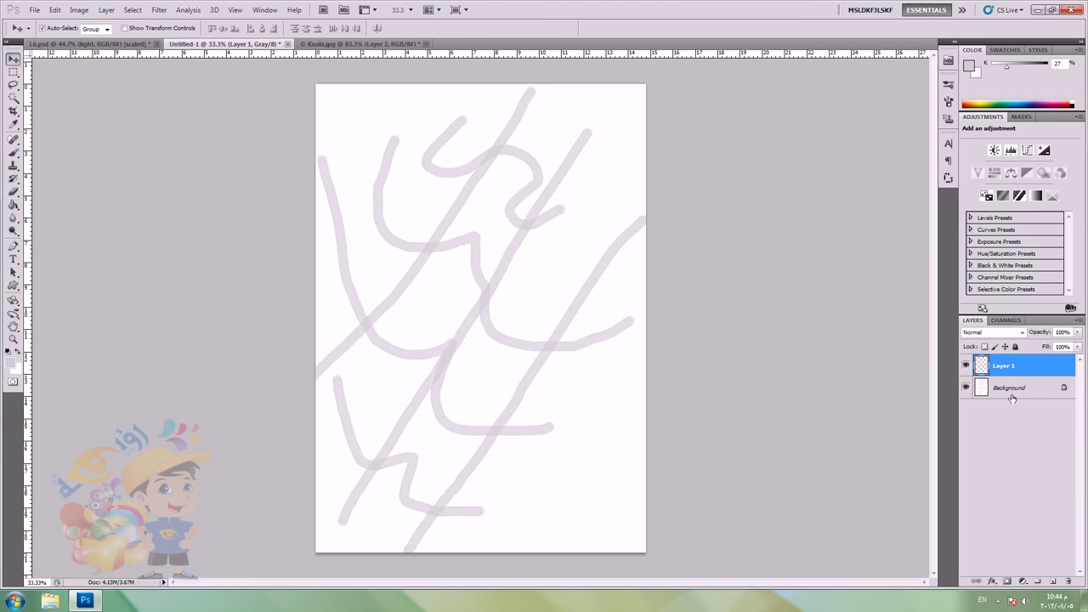
pyautogui.click(965, 388)
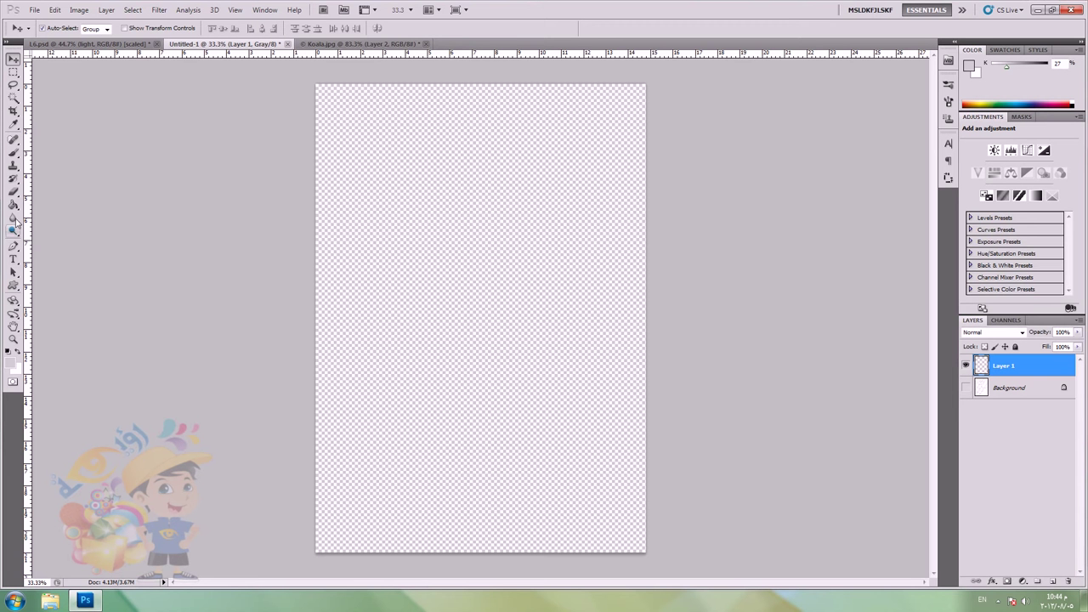
pyautogui.click(13, 151)
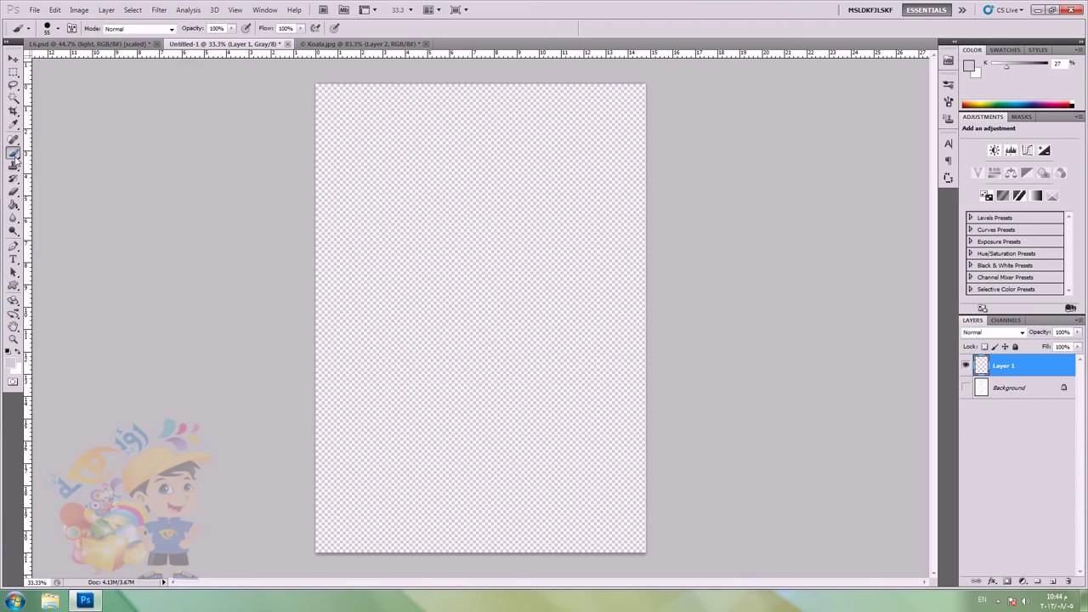
pyautogui.moveTo(475, 131)
pyautogui.mouseDown()
pyautogui.moveTo(474, 160)
pyautogui.moveTo(482, 124)
pyautogui.moveTo(479, 139)
pyautogui.moveTo(503, 124)
pyautogui.moveTo(495, 141)
pyautogui.moveTo(473, 141)
pyautogui.moveTo(510, 164)
pyautogui.mouseUp()
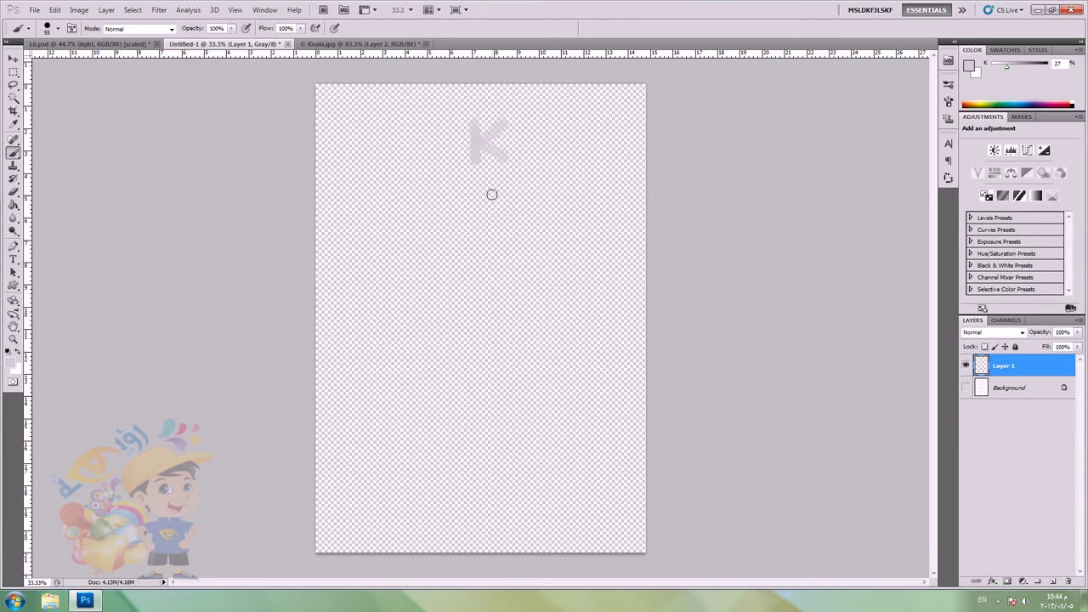
# Step: Enclose the painted K in a rectangular selection and define it as a brush preset, keeping the name Sampled Brush 2
pyautogui.click(13, 72)
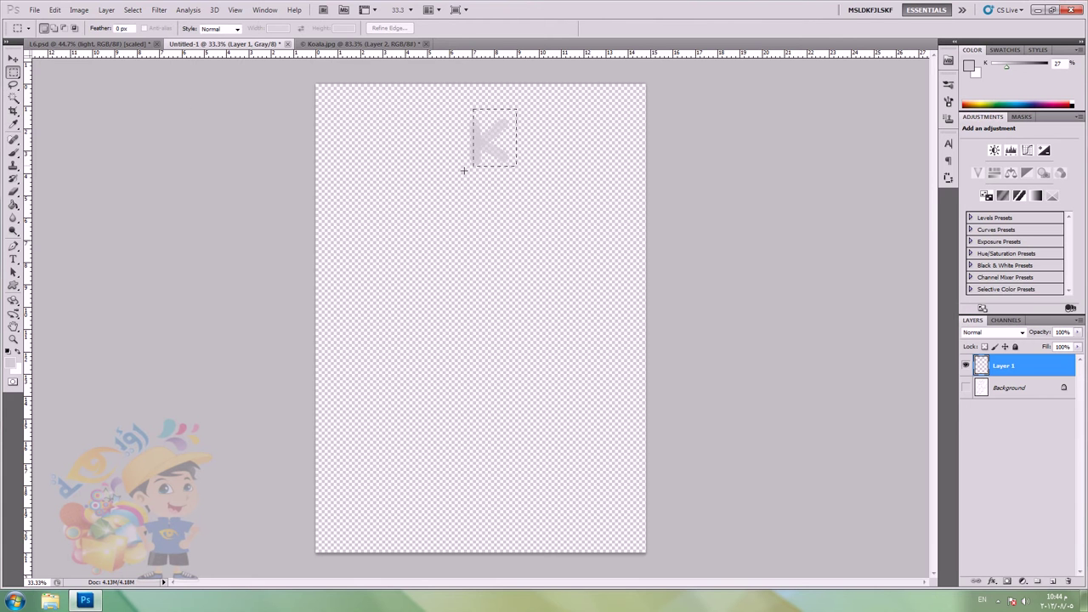
pyautogui.moveTo(463, 170); pyautogui.dragTo(462, 170)
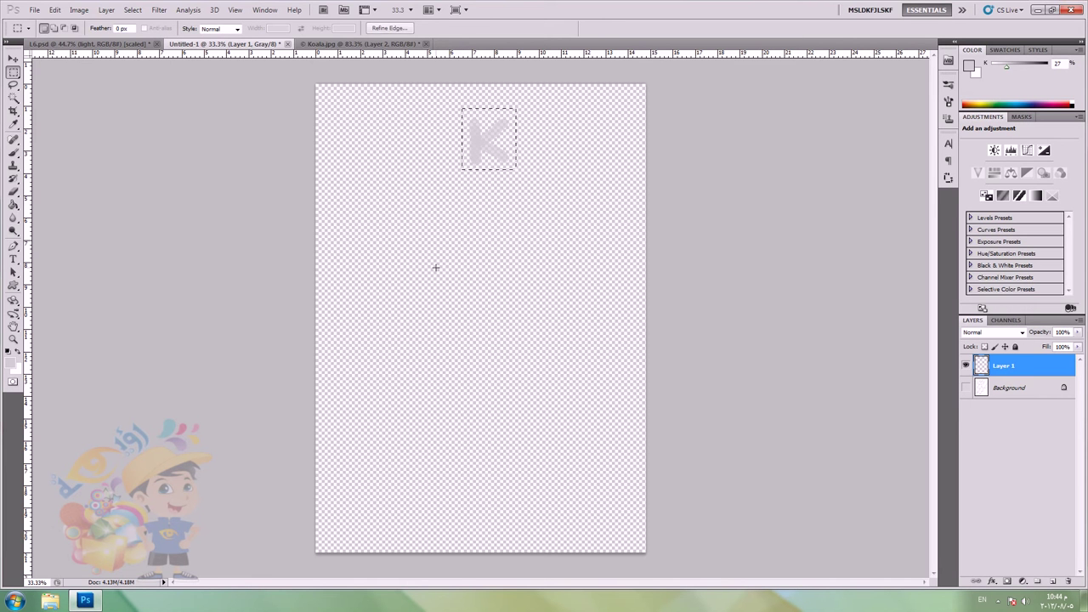
pyautogui.click(54, 10)
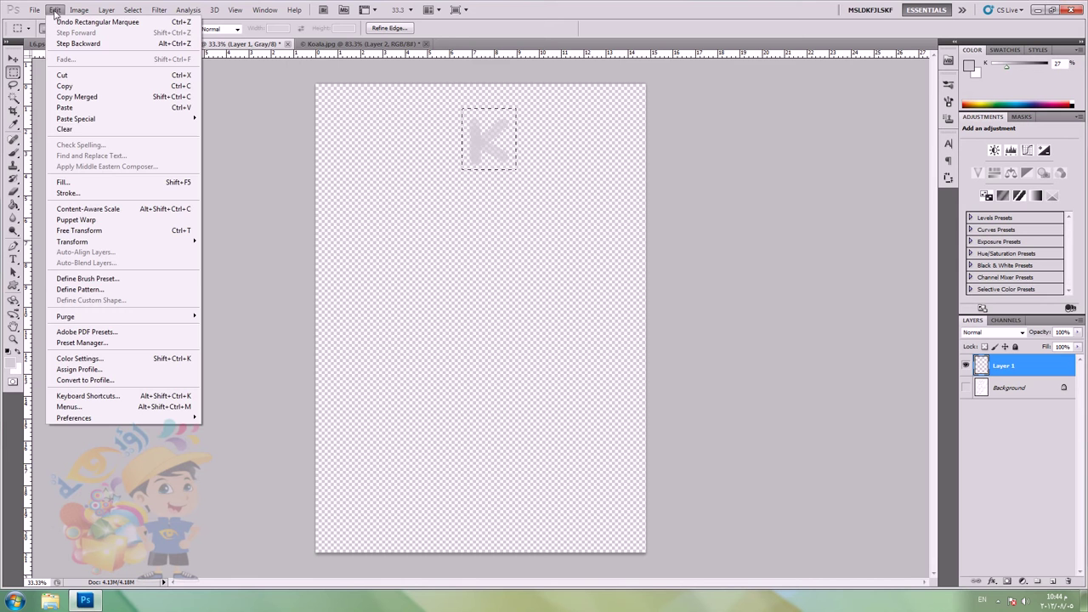
pyautogui.click(113, 281)
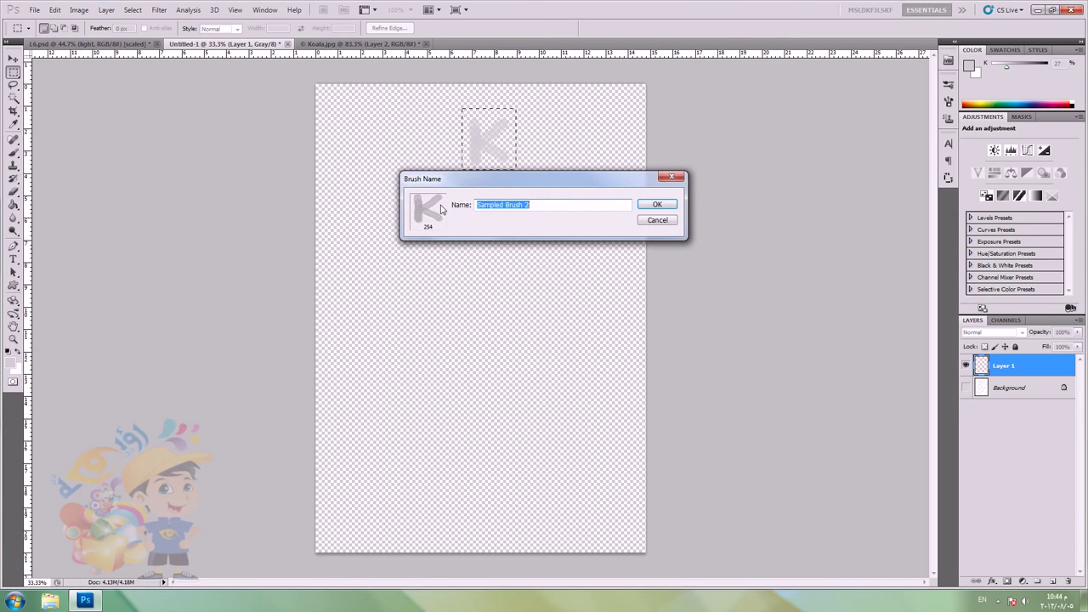
pyautogui.click(657, 205)
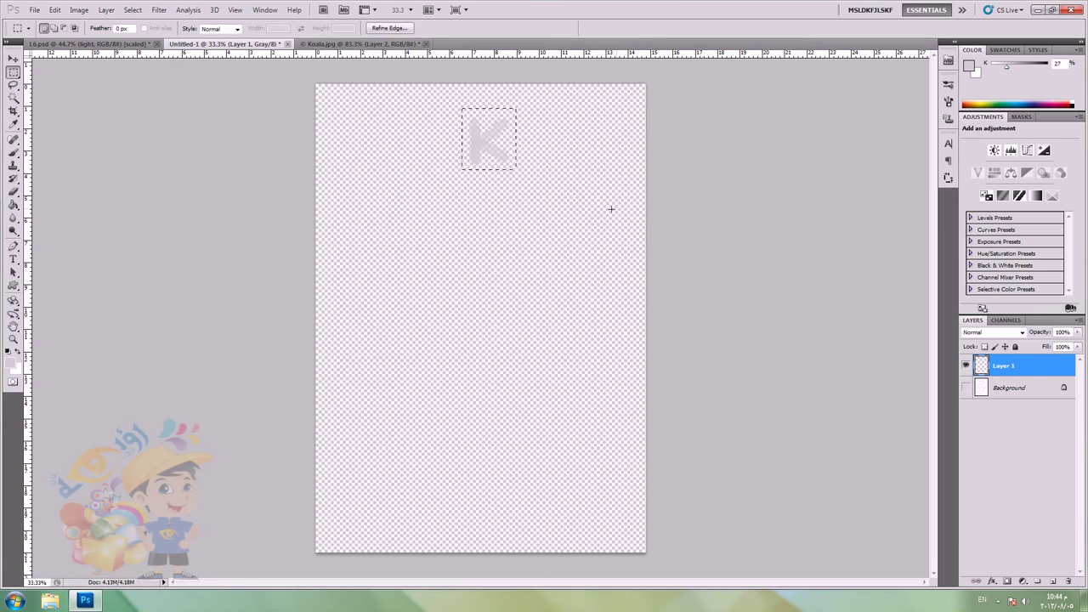
# Step: Clear the selection and choose the new 254 px K-shaped tip for the Brush tool
pyautogui.hotkey('ctrl', 'd')
pyautogui.click(14, 153)
pyautogui.rightClick(377, 182)
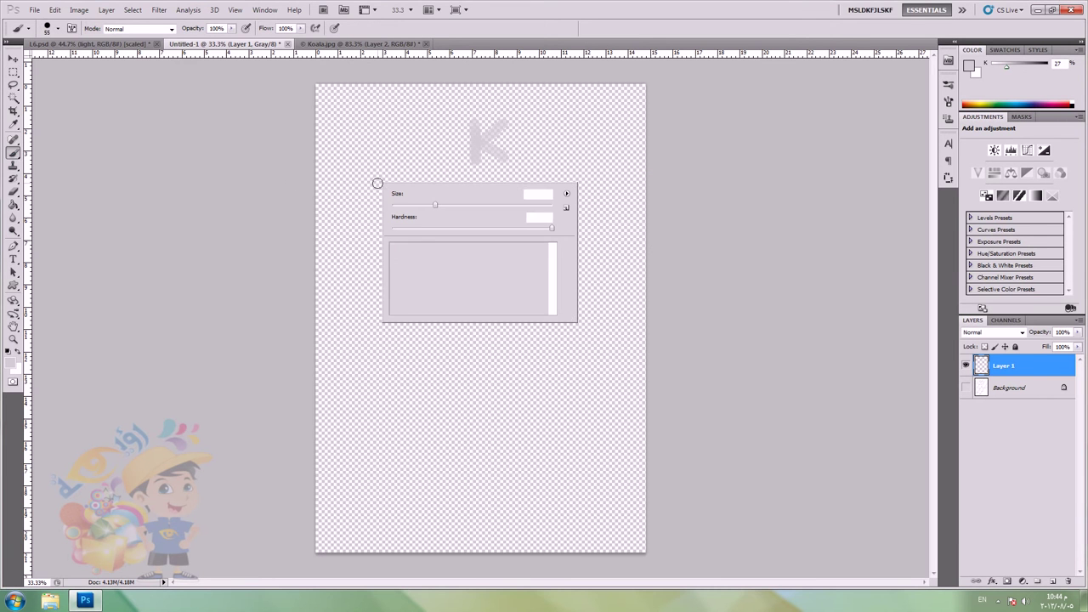
pyautogui.click(525, 306)
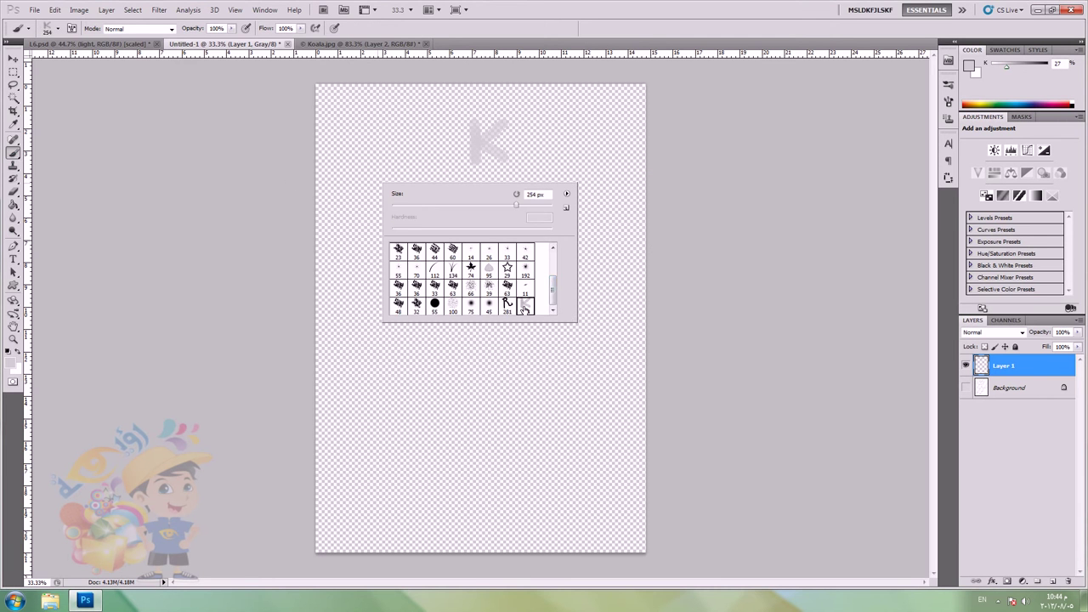
pyautogui.press('Return')
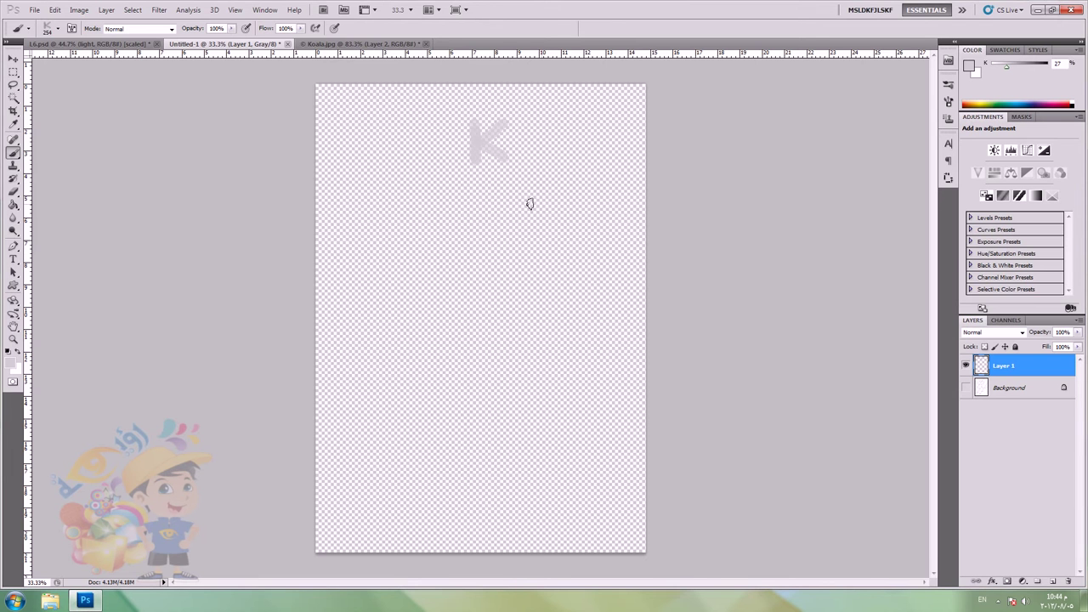
# Step: Enlarge the K brush to 700 px and paint large overlapping K marks below the small K
pyautogui.press(']')
pyautogui.press(']')
pyautogui.press(']')
pyautogui.press(']')
pyautogui.press(']')
pyautogui.press(']')
pyautogui.moveTo(433, 226); pyautogui.dragTo(414, 274)
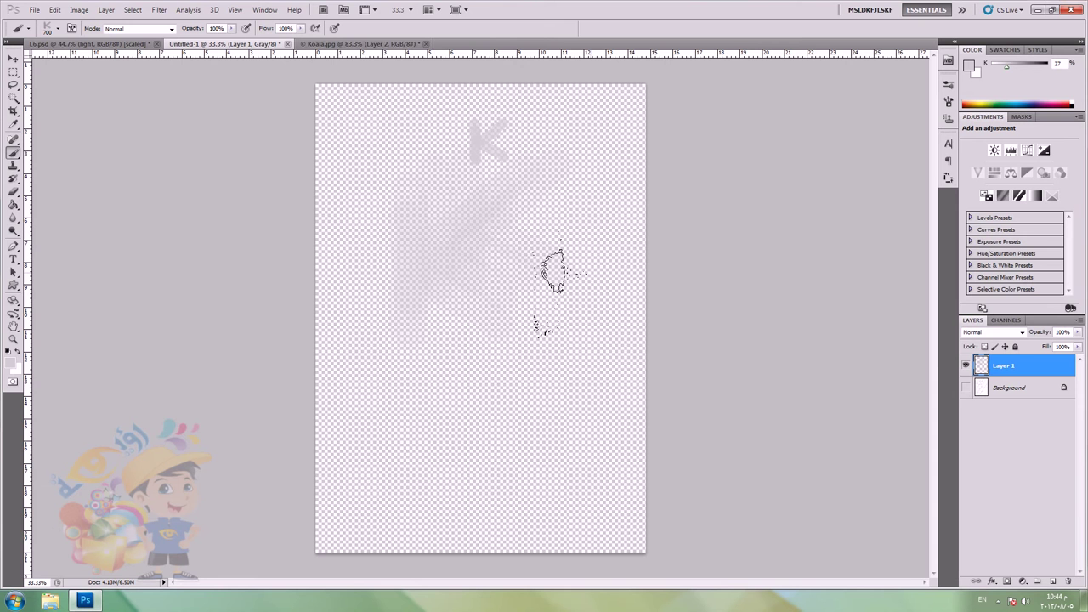
# Step: Reduce the K brush size to 300 px
pyautogui.press('[')
pyautogui.press('[')
pyautogui.press('[')
pyautogui.press('[')
pyautogui.press('[')
# Step: Add a layer between the Background and the painted K layer and fill it with white using the Paint Bucket
pyautogui.click(1005, 380)
pyautogui.click(1052, 581)
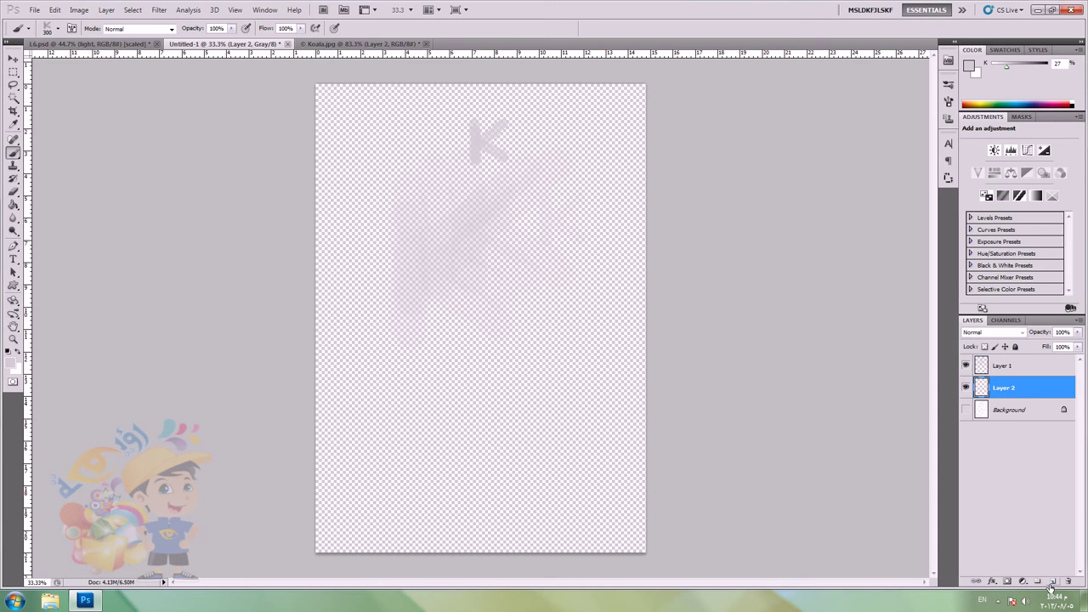
pyautogui.click(13, 205)
pyautogui.click(18, 352)
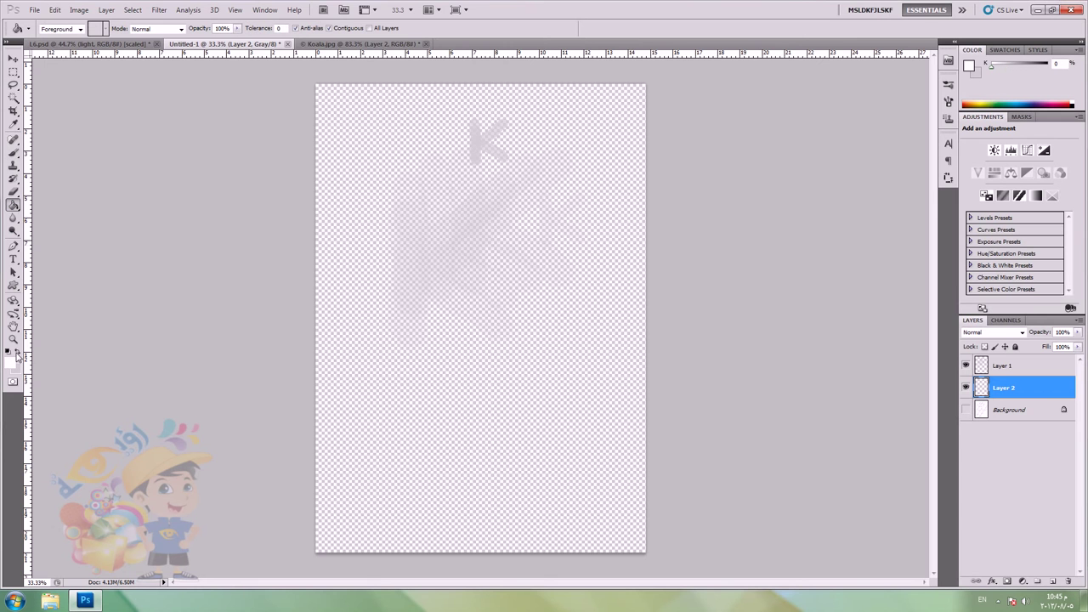
pyautogui.click(379, 241)
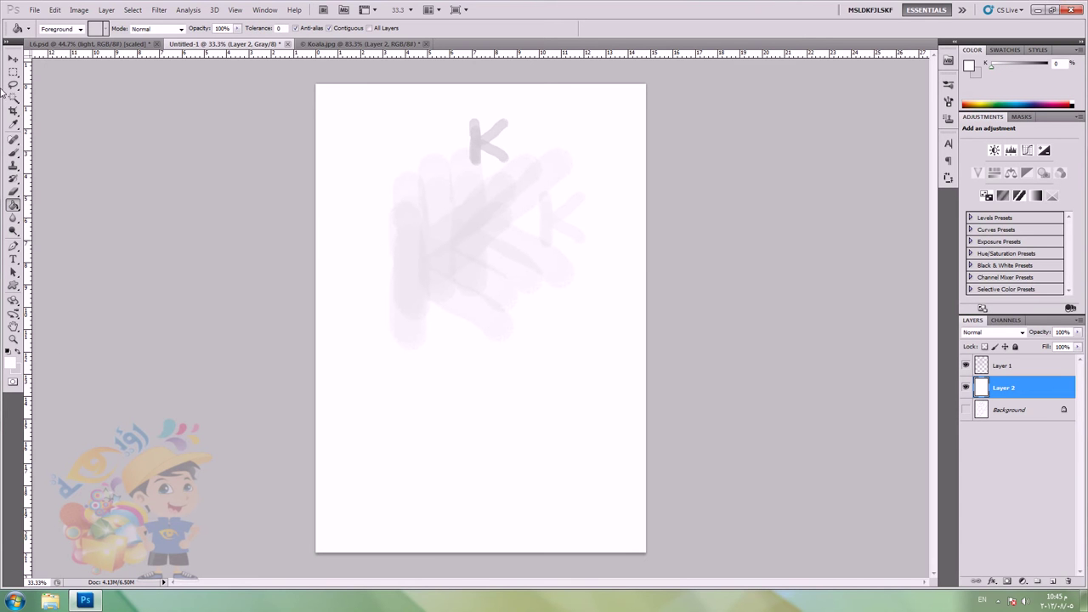
# Step: Move the painted K artwork slightly upward and hide its layer beneath a new empty layer
pyautogui.press('v')
pyautogui.moveTo(433, 282); pyautogui.dragTo(420, 253)
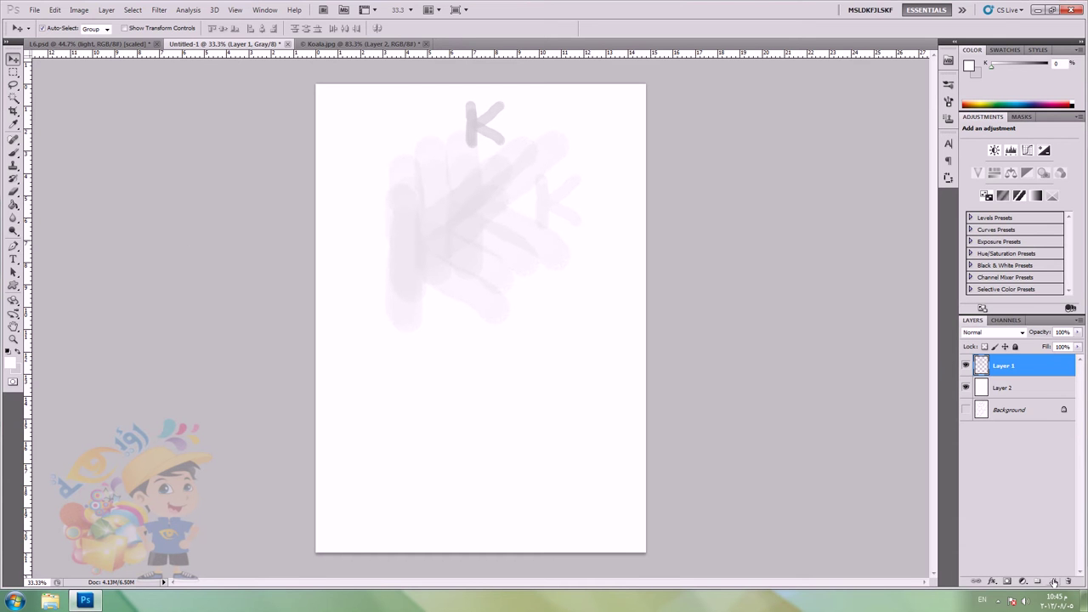
pyautogui.click(1053, 582)
pyautogui.click(965, 388)
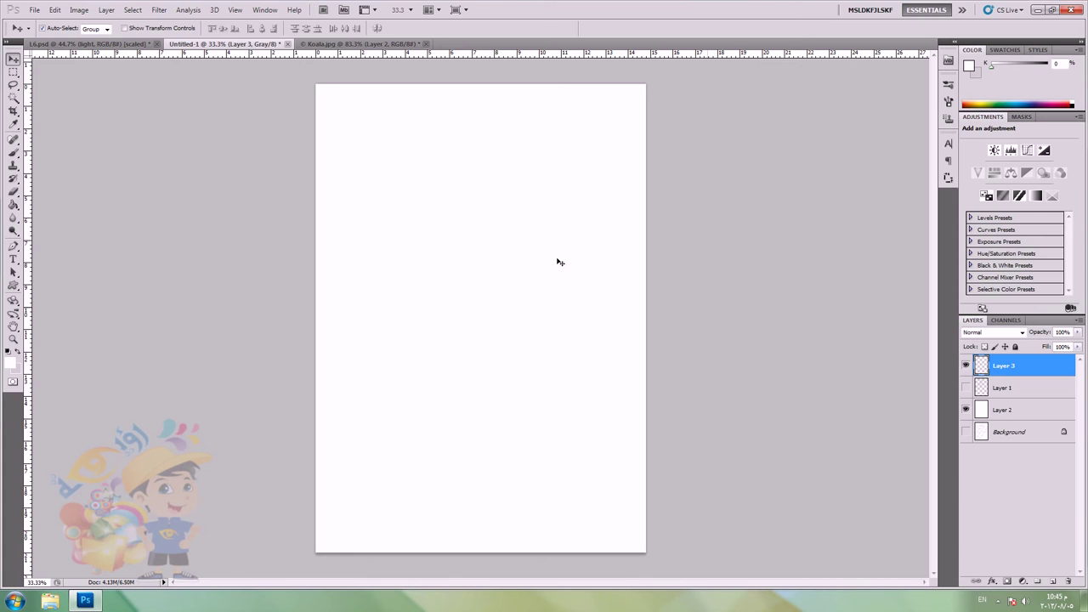
# Step: With the 300 px K brush, stamp one light grey K on the new layer and paint a winding black stroke down the page
pyautogui.click(15, 153)
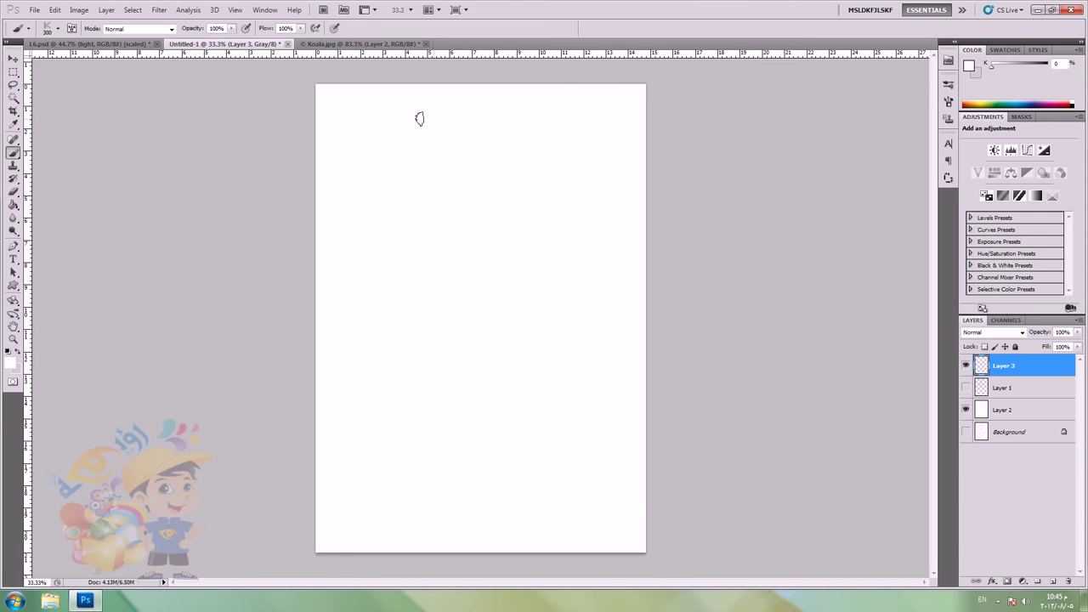
pyautogui.click(19, 352)
pyautogui.moveTo(498, 153)
pyautogui.mouseDown()
pyautogui.moveTo(464, 172)
pyautogui.moveTo(500, 198)
pyautogui.mouseUp()
pyautogui.click(11, 353)
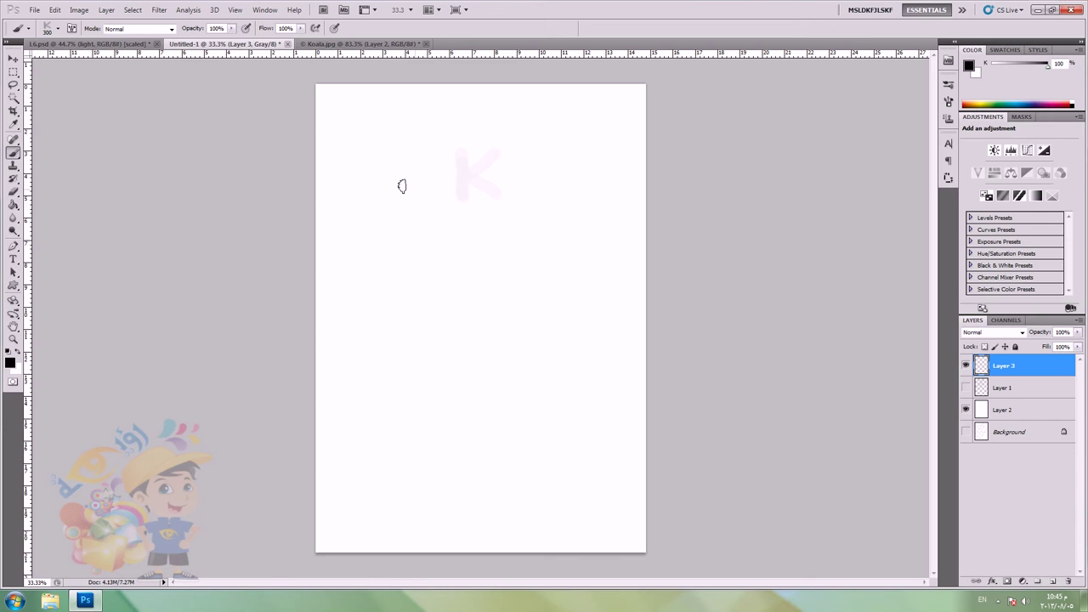
pyautogui.moveTo(401, 184)
pyautogui.mouseDown()
pyautogui.moveTo(421, 161)
pyautogui.moveTo(397, 189)
pyautogui.moveTo(396, 234)
pyautogui.moveTo(464, 263)
pyautogui.moveTo(554, 144)
pyautogui.moveTo(545, 327)
pyautogui.moveTo(384, 331)
pyautogui.moveTo(390, 421)
pyautogui.moveTo(557, 459)
pyautogui.mouseUp()
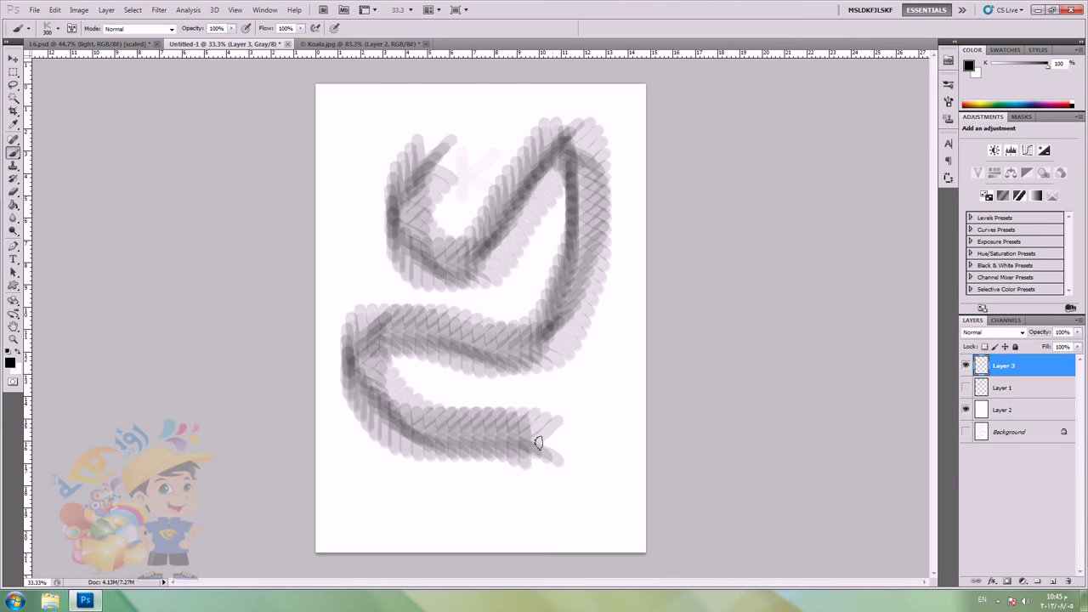
# Step: Stamp two separate Ks near the page's lower right and paint a short K brush stroke in its upper-left corner
pyautogui.click(592, 402)
pyautogui.click(601, 501)
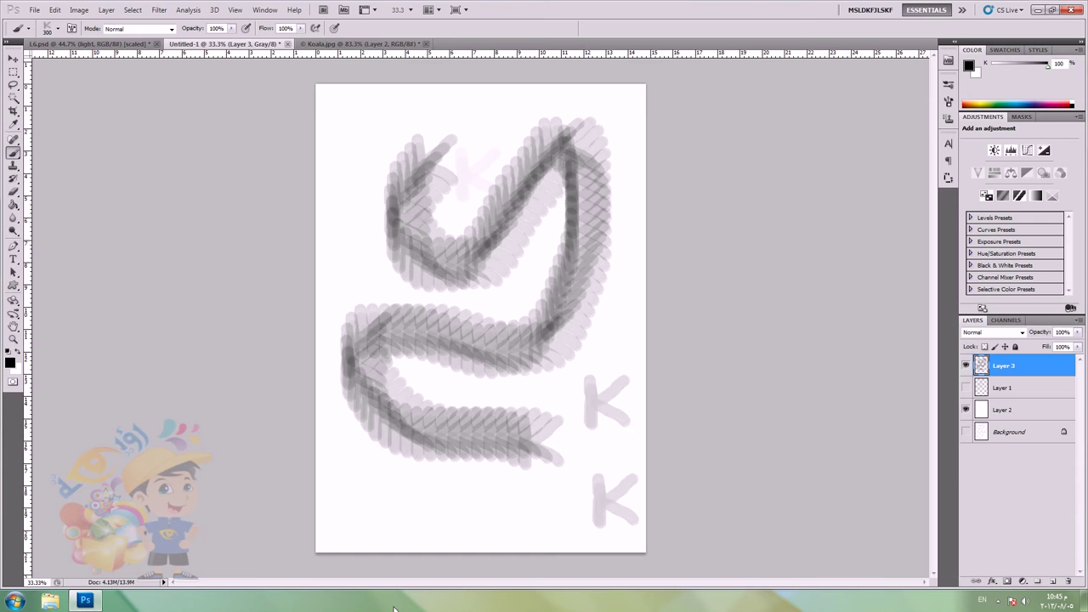
pyautogui.moveTo(344, 136); pyautogui.dragTo(331, 170)
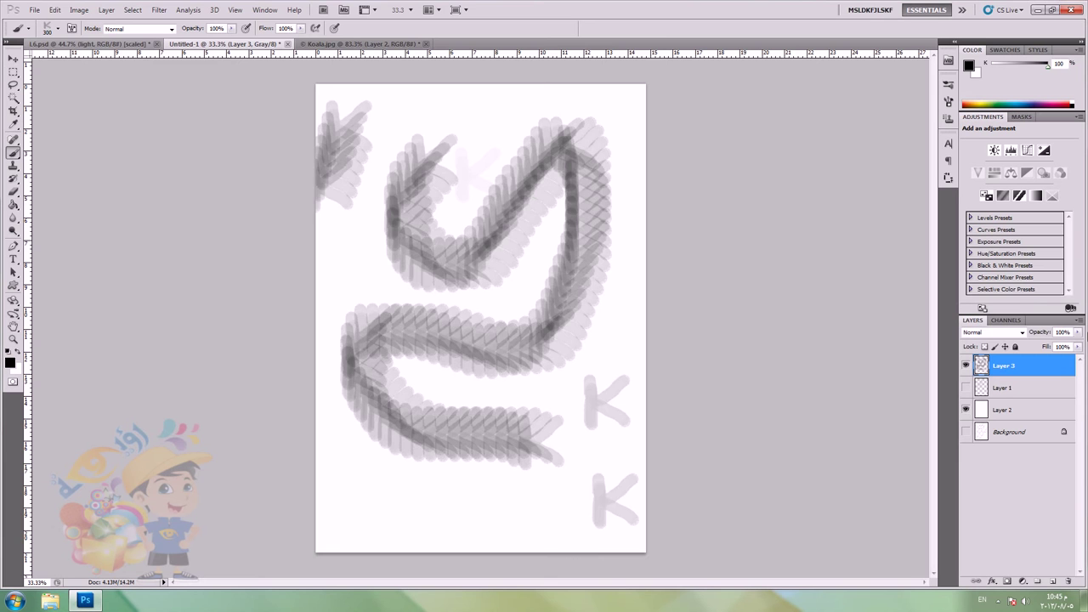
# Step: Hide Layer 3, show Layer 1, and define its small grey K at the page's top as a pattern with the default name
pyautogui.click(966, 365)
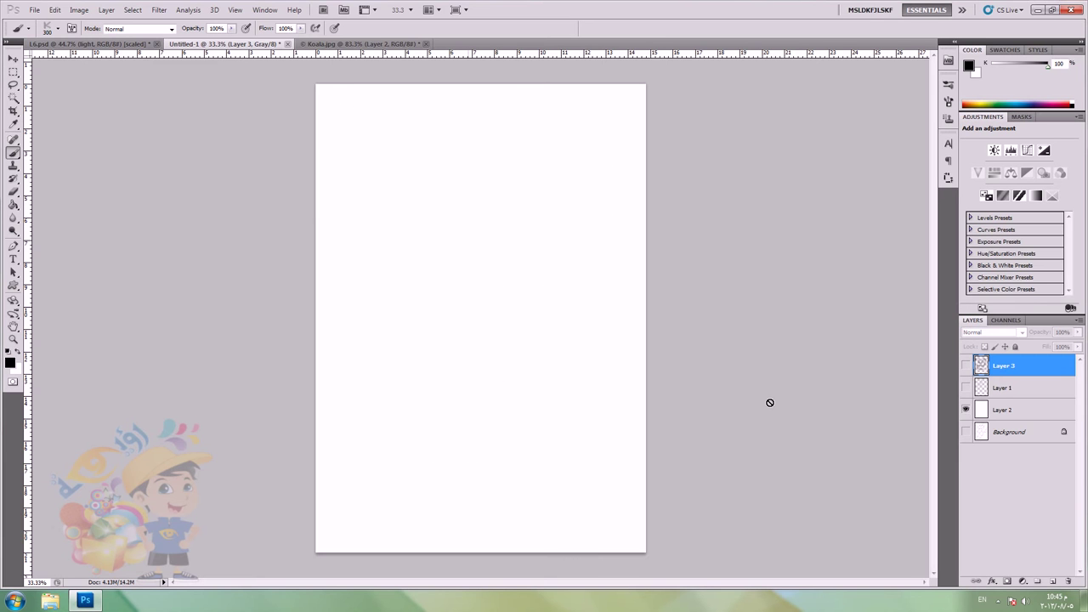
pyautogui.click(965, 387)
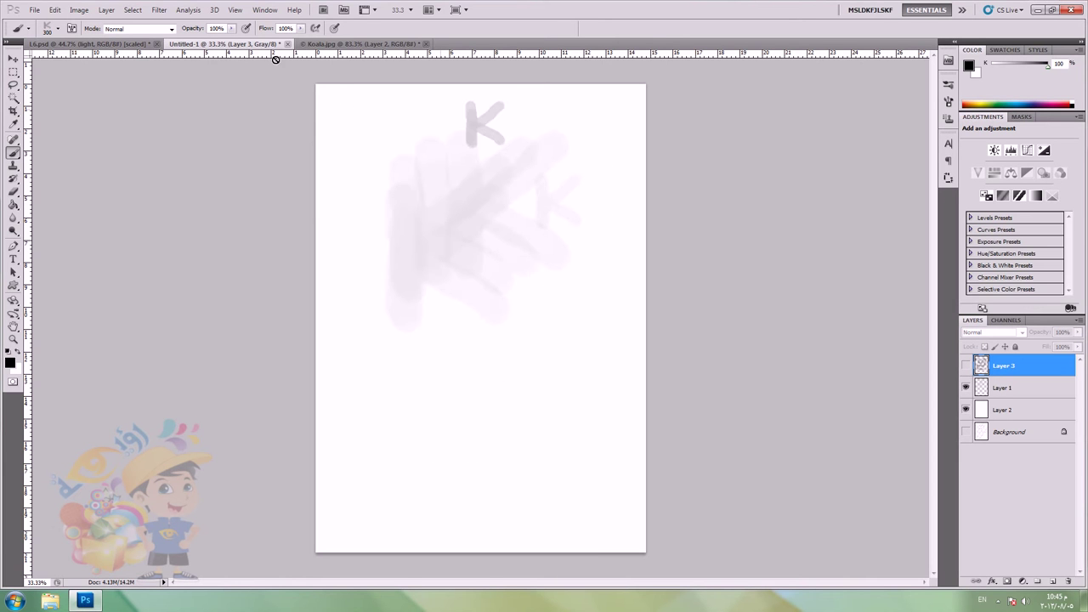
pyautogui.click(12, 71)
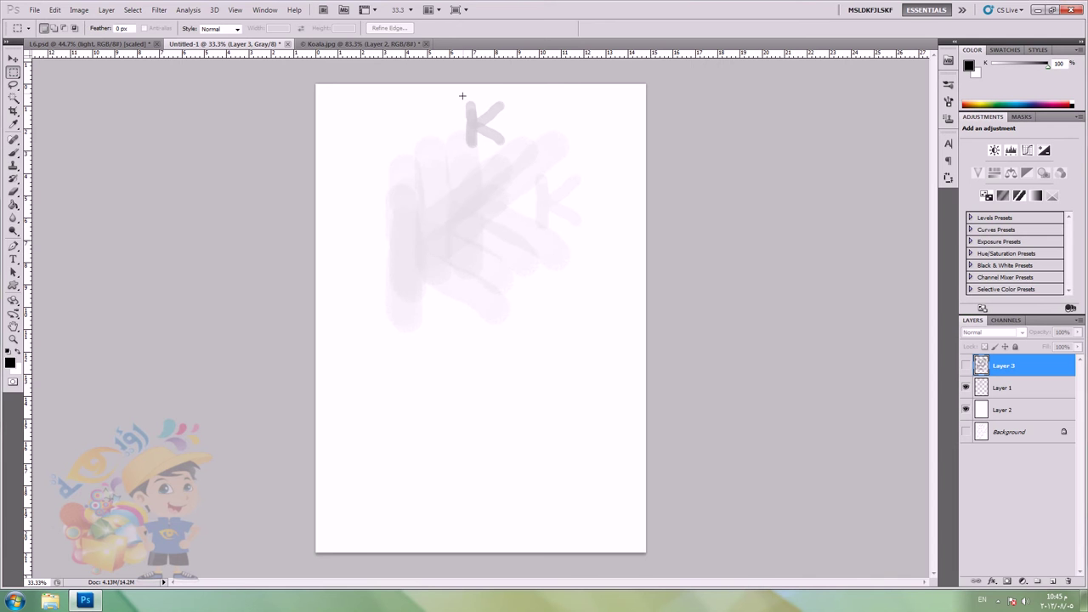
pyautogui.moveTo(497, 136); pyautogui.dragTo(505, 147)
pyautogui.click(54, 9)
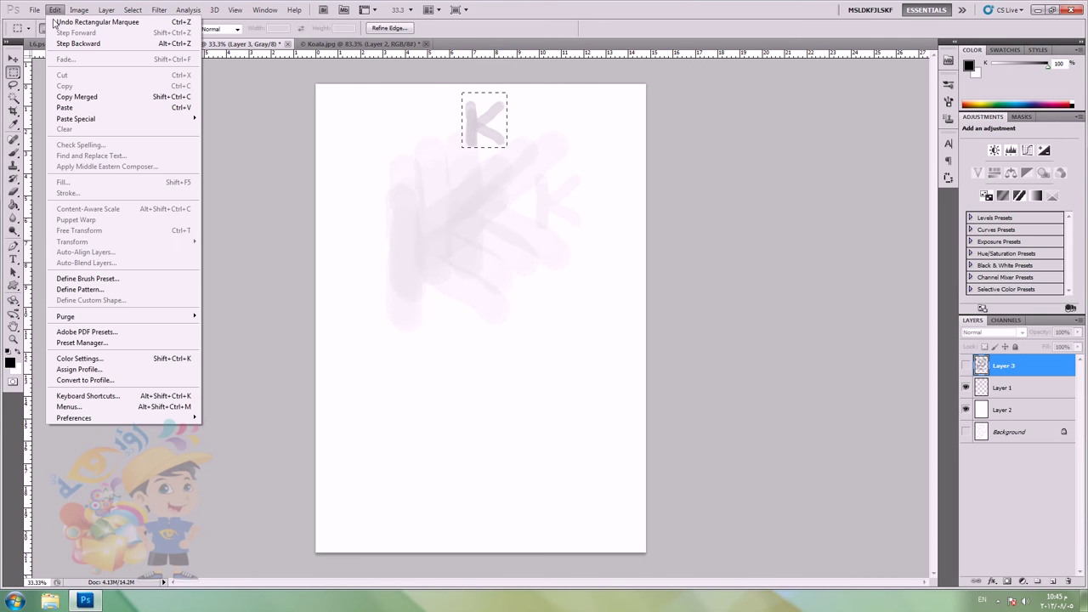
pyautogui.click(111, 290)
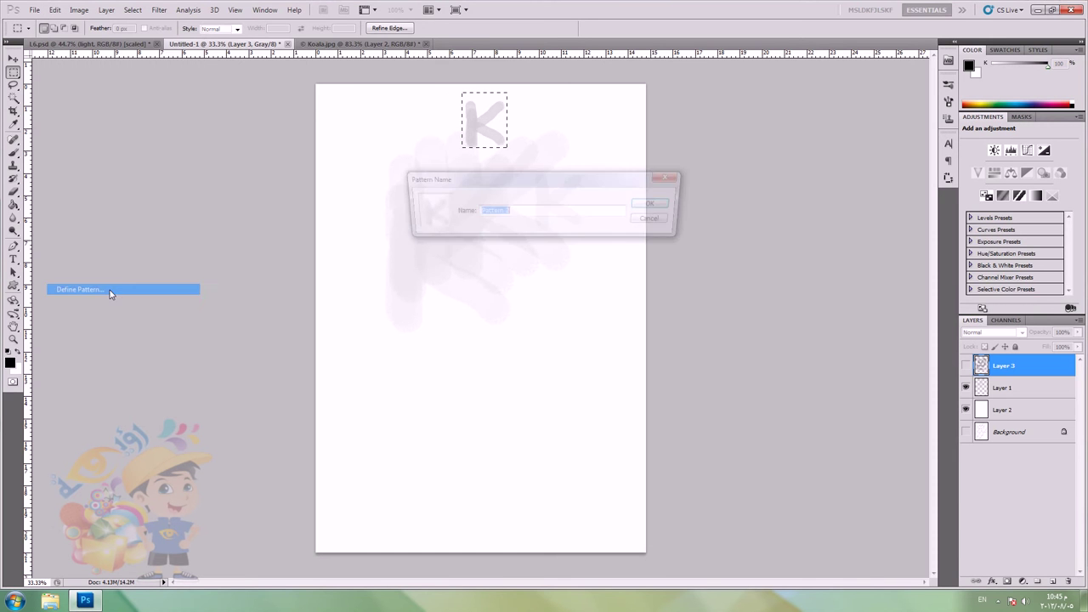
pyautogui.click(657, 204)
pyautogui.hotkey('ctrl', 'd')
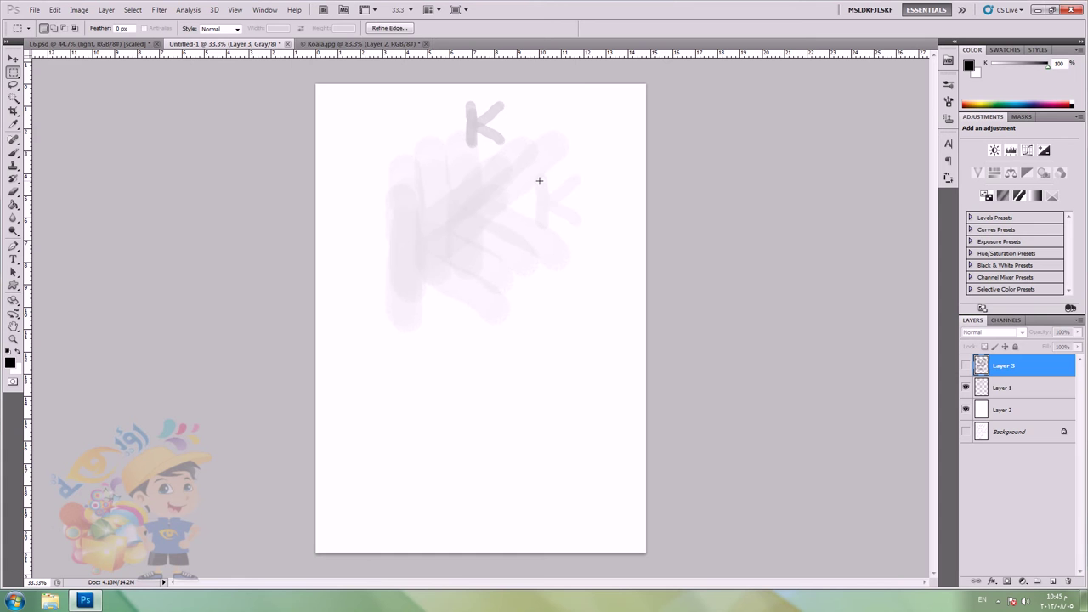
# Step: Hide Layer 1 and give the white Layer 2 a Pattern Overlay using the new K pattern
pyautogui.click(1024, 396)
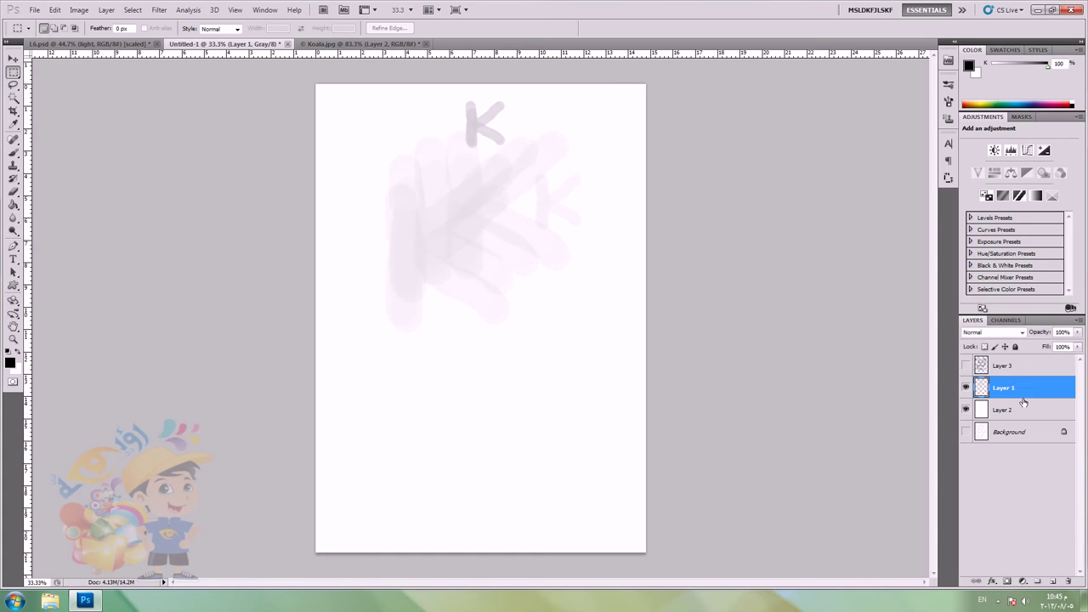
pyautogui.click(965, 388)
pyautogui.click(1057, 411)
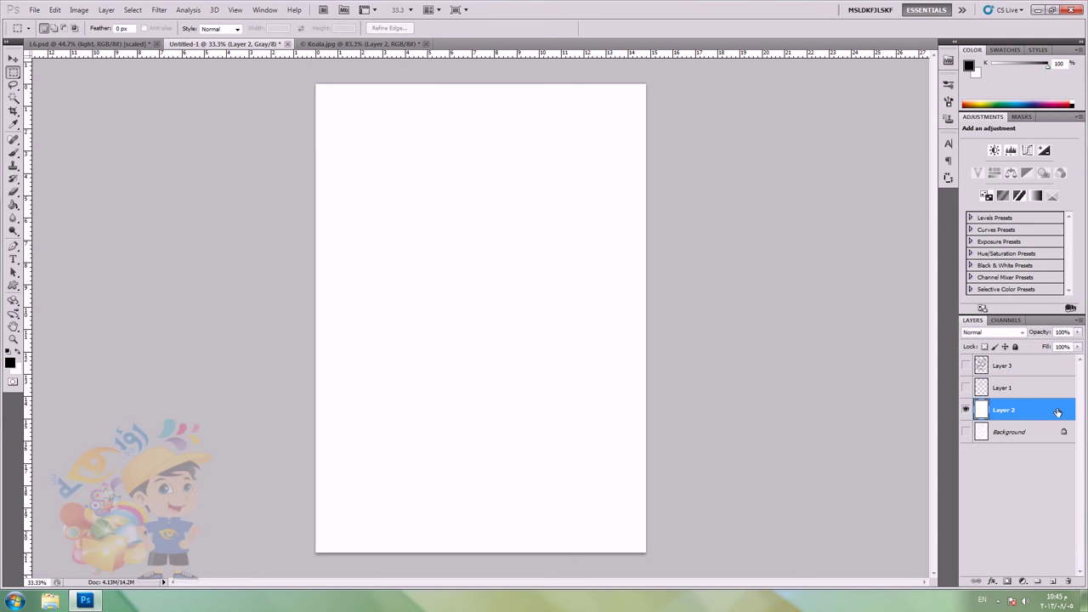
pyautogui.click(992, 583)
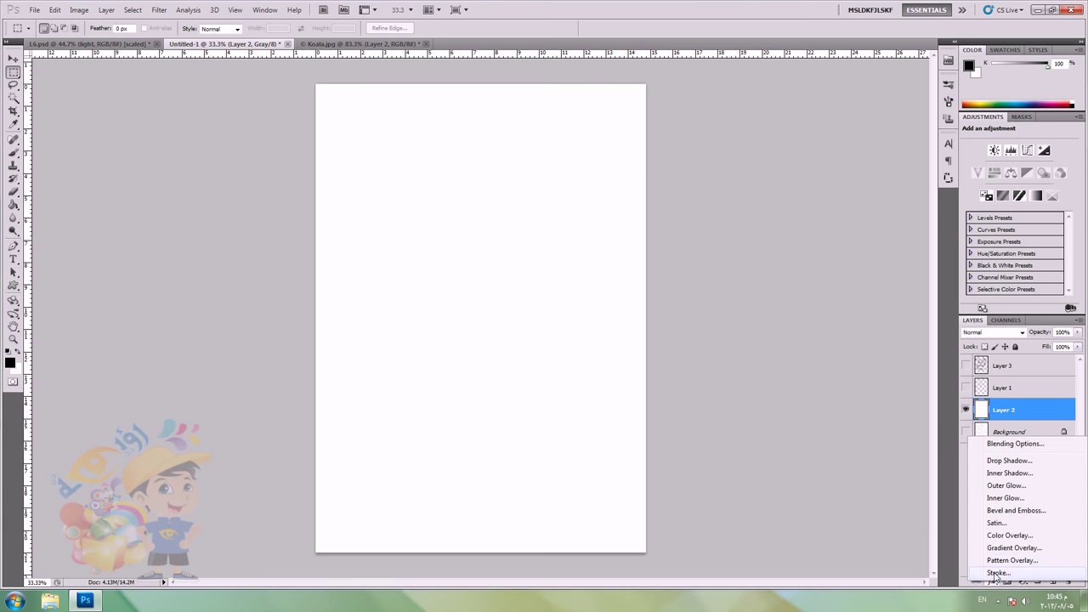
pyautogui.click(1009, 560)
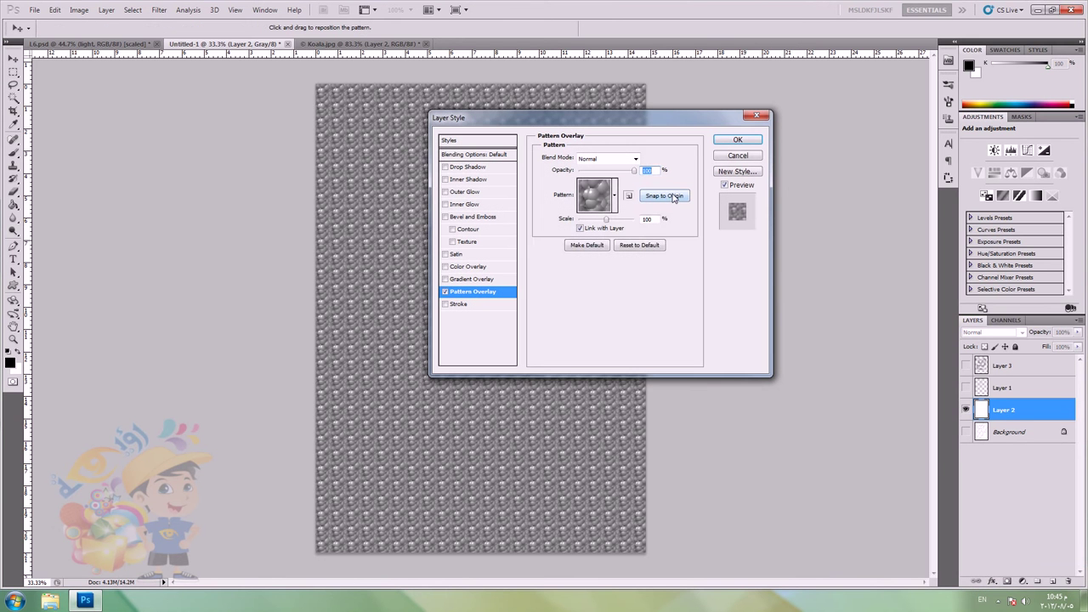
pyautogui.click(615, 195)
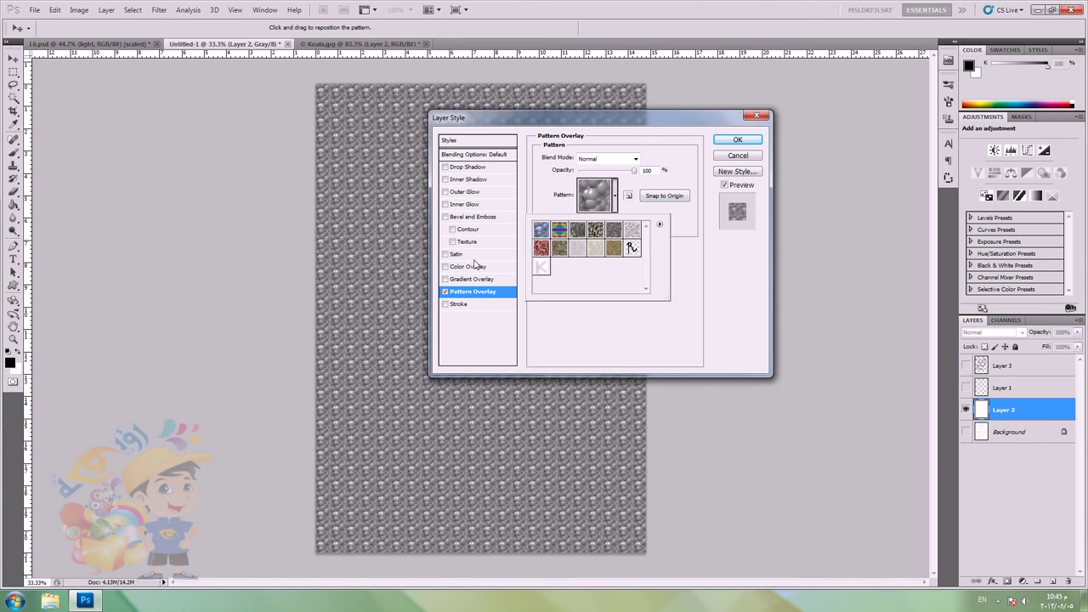
pyautogui.click(541, 267)
pyautogui.click(692, 243)
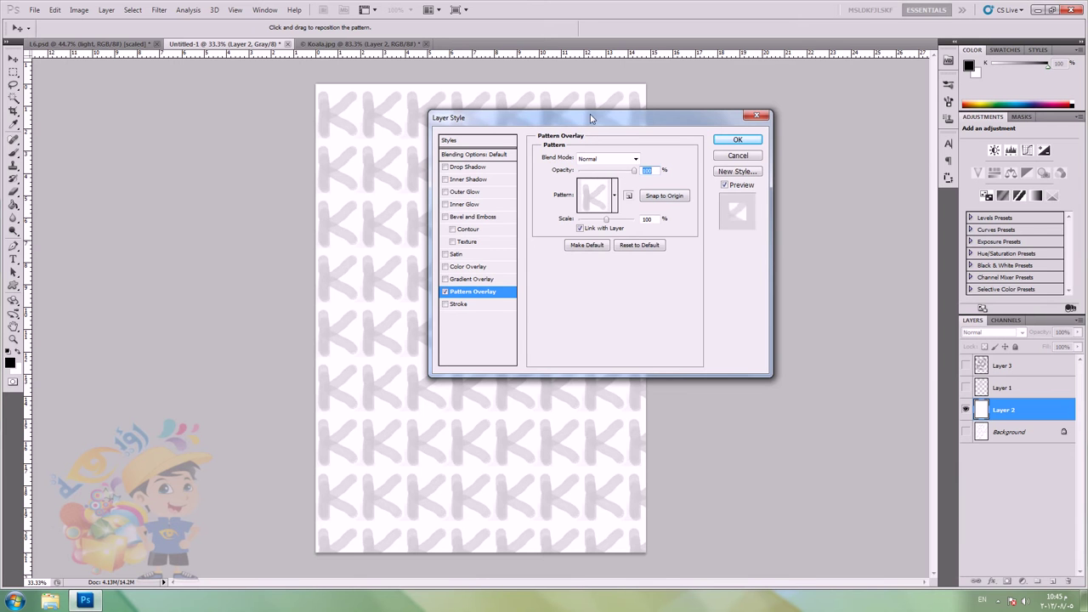
# Step: Scale the K pattern overlay down to about 23% and apply the layer style
pyautogui.moveTo(590, 116); pyautogui.dragTo(862, 123)
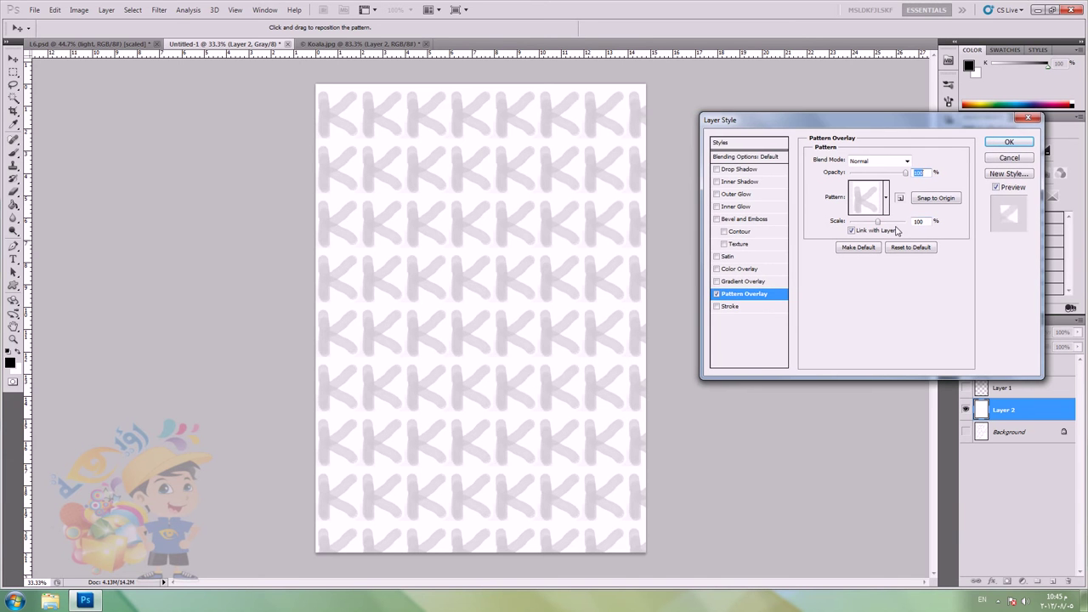
pyautogui.moveTo(879, 223); pyautogui.dragTo(855, 223)
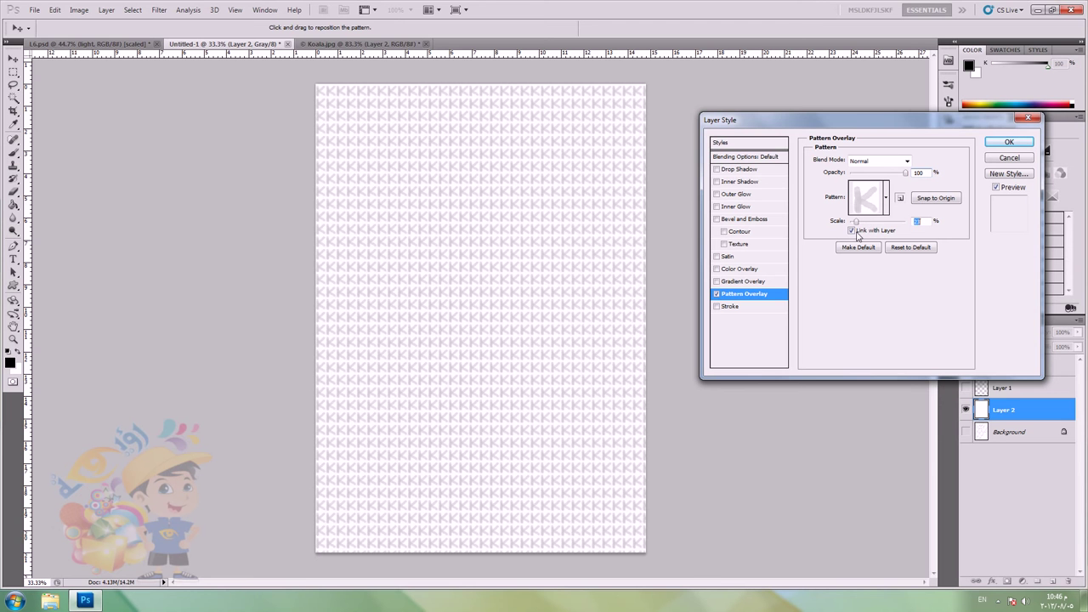
pyautogui.click(1020, 146)
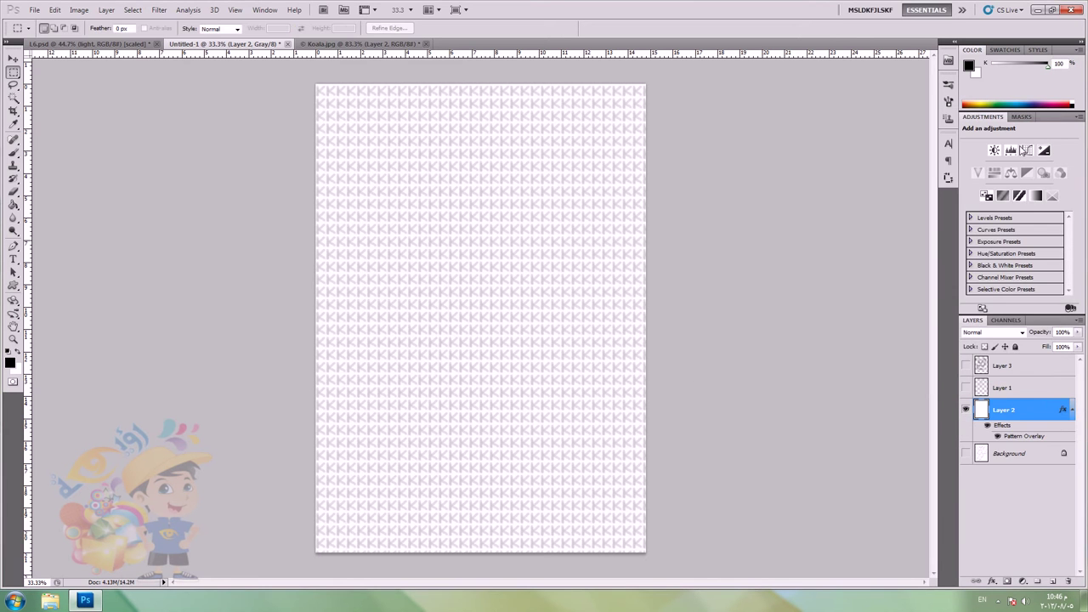
# Step: Hide Layer 2, check Layer 3 briefly, and make Layer 1 the only visible and active layer
pyautogui.click(965, 409)
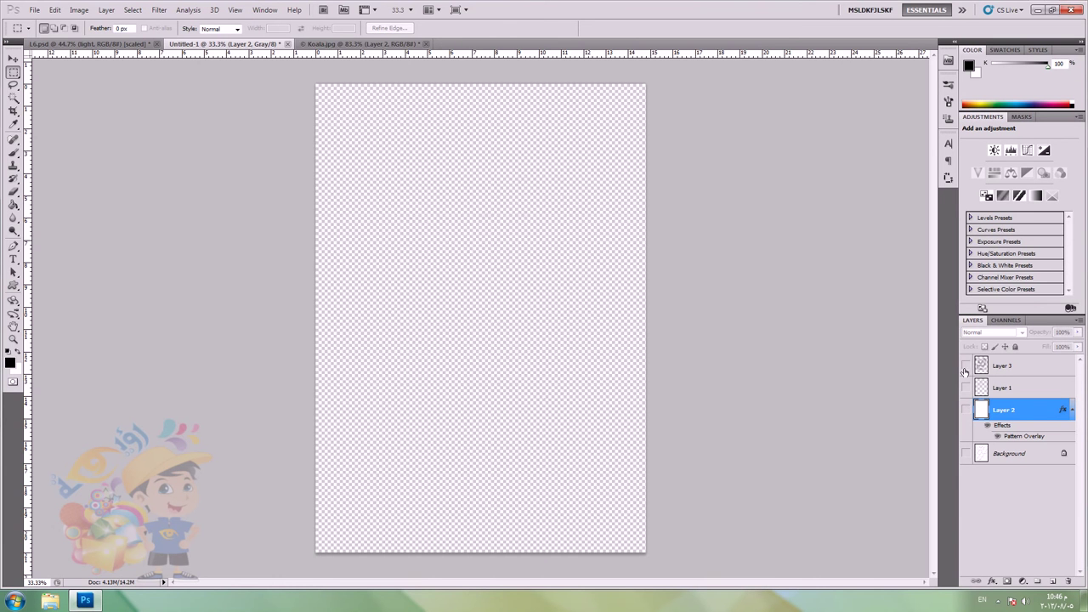
pyautogui.click(965, 367)
pyautogui.click(980, 365)
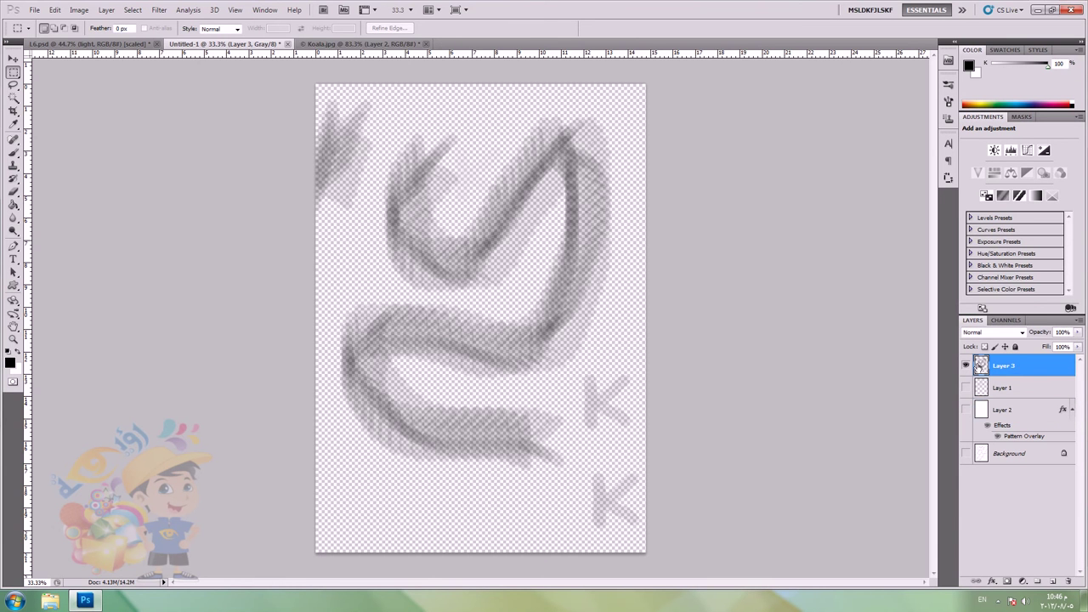
pyautogui.click(966, 365)
pyautogui.click(965, 387)
pyautogui.click(1001, 389)
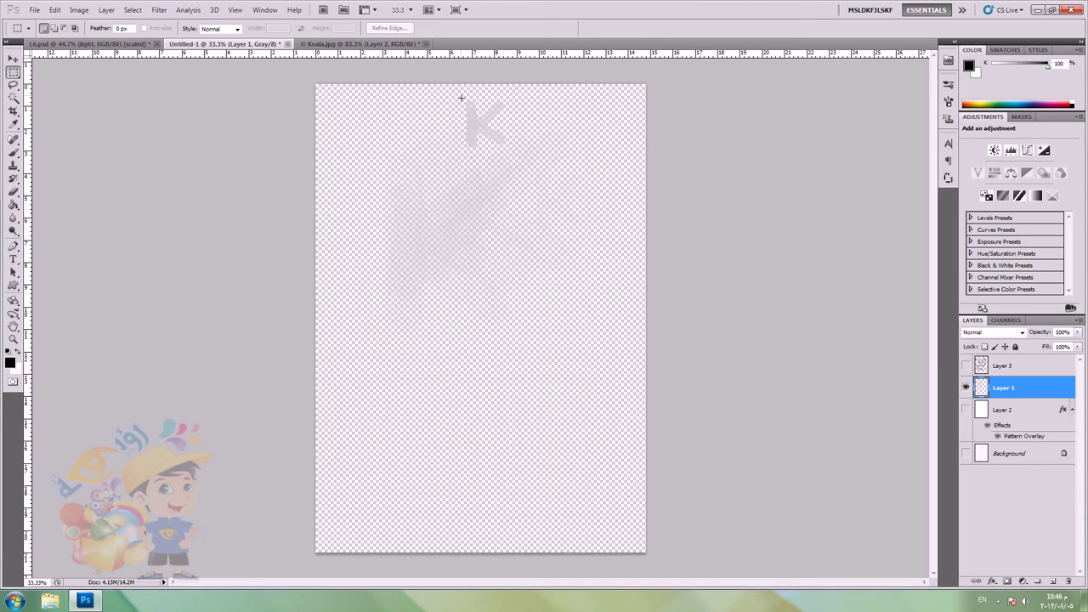
# Step: Delete the overlapping faint K strokes on Layer 1, keeping only the small K at the page's top
pyautogui.moveTo(495, 136); pyautogui.dragTo(511, 149)
pyautogui.hotkey('ctrl', 'd')
pyautogui.moveTo(574, 151); pyautogui.dragTo(314, 544)
pyautogui.press('Delete')
pyautogui.hotkey('ctrl', 'd')
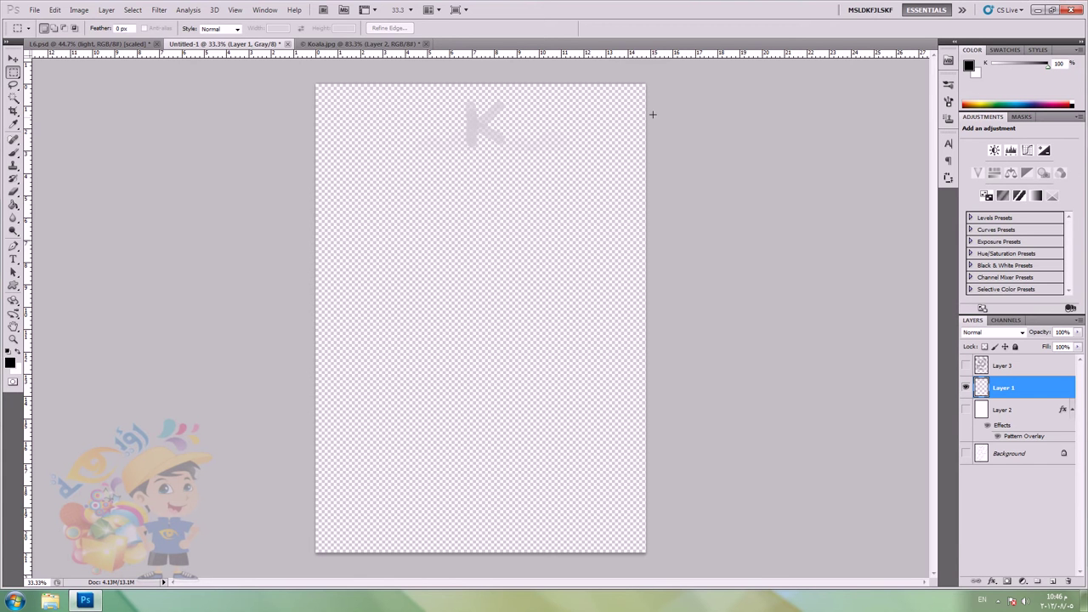
pyautogui.click(474, 337)
# Step: Add an empty layer above Layer 3, hide Layer 1, and set up a hard round brush at 100 px
pyautogui.keyDown('ctrl'); pyautogui.click(967, 393); pyautogui.keyUp('ctrl')
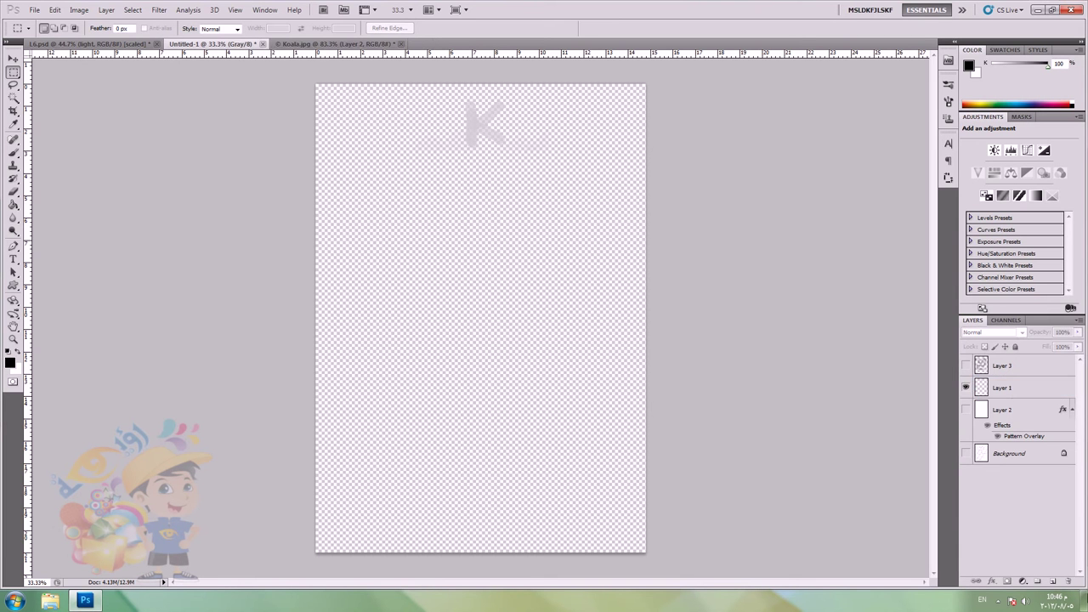
pyautogui.click(1052, 583)
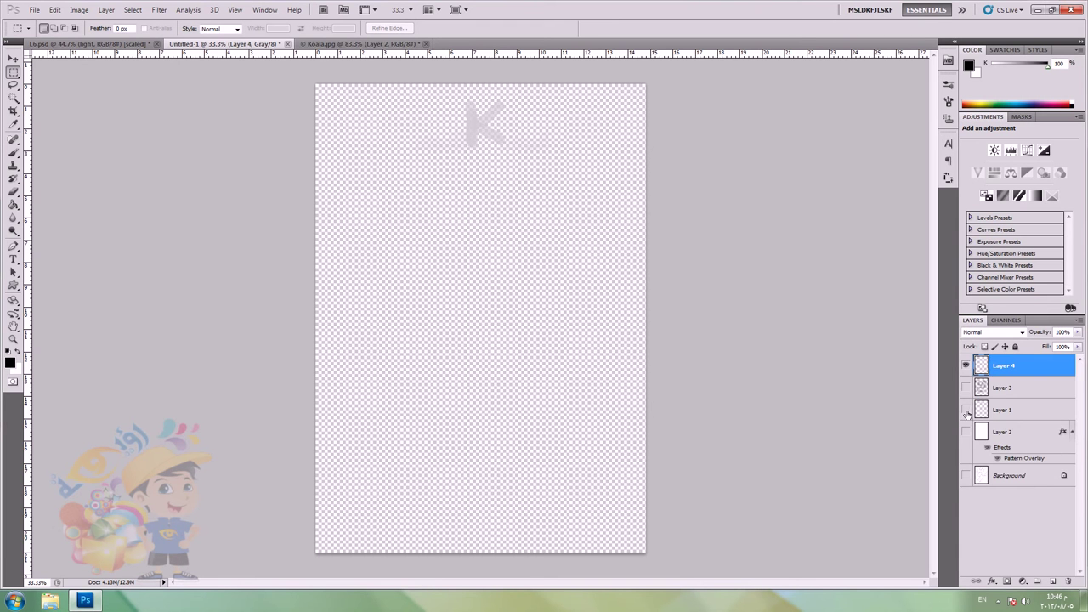
pyautogui.click(13, 153)
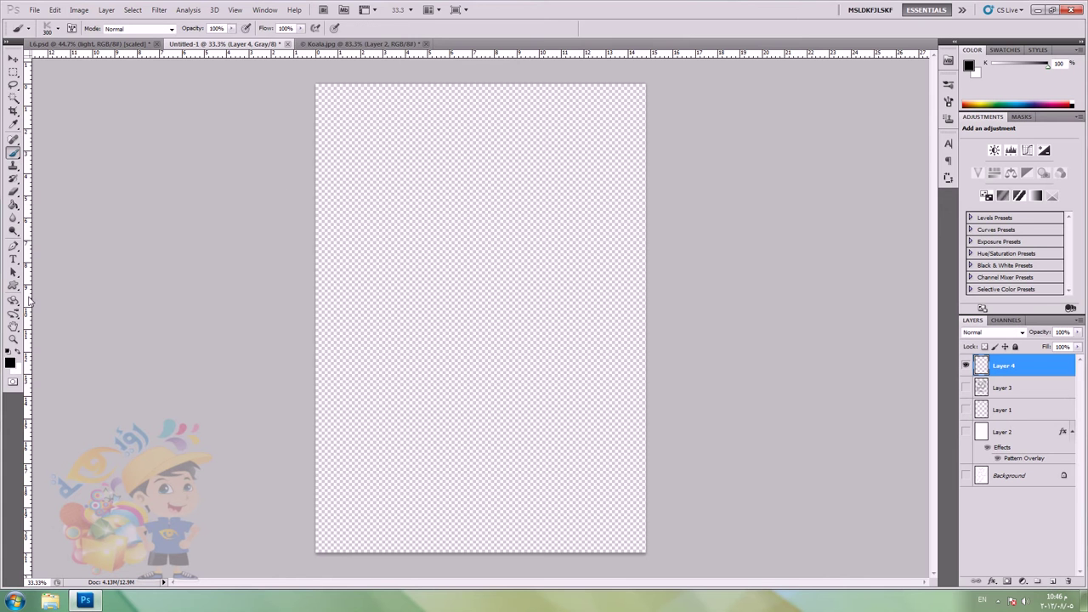
pyautogui.rightClick(466, 128)
pyautogui.scroll(3, 539, 247)
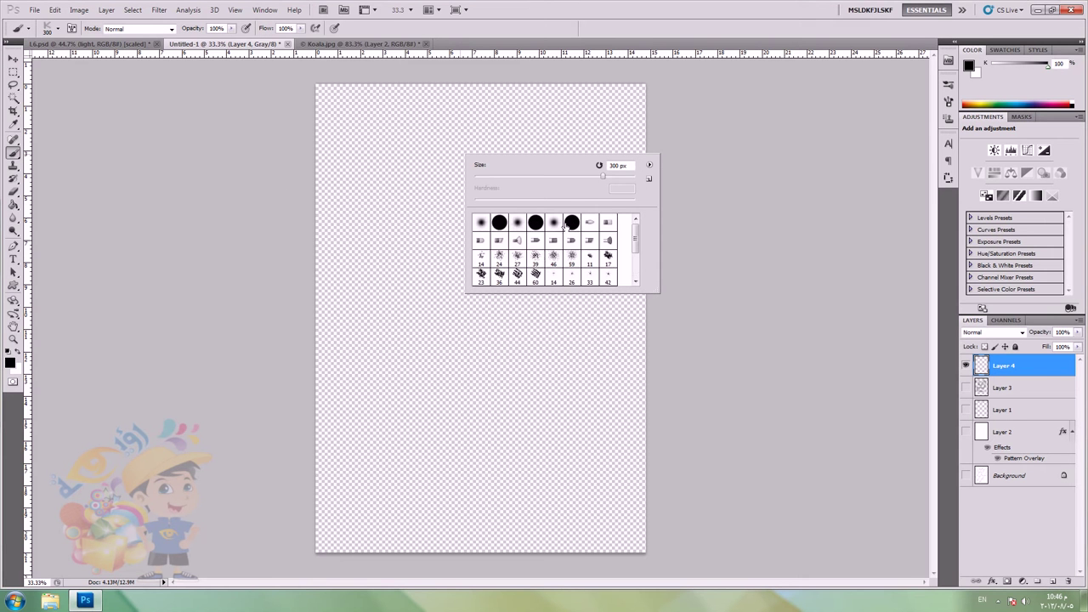
pyautogui.click(571, 222)
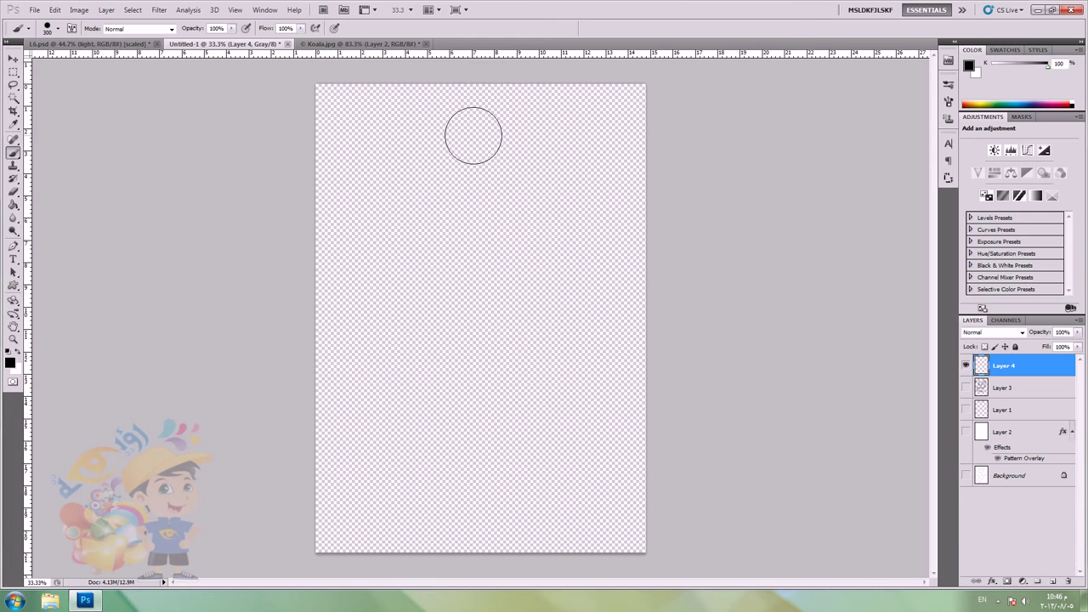
pyautogui.press('[')
pyautogui.press('[')
pyautogui.press('[')
pyautogui.press('[')
pyautogui.press('[')
pyautogui.press('[')
# Step: Paint a black capital A in the upper middle of the new layer and move it slightly down
pyautogui.moveTo(436, 248)
pyautogui.mouseDown()
pyautogui.moveTo(478, 129)
pyautogui.moveTo(520, 258)
pyautogui.mouseUp()
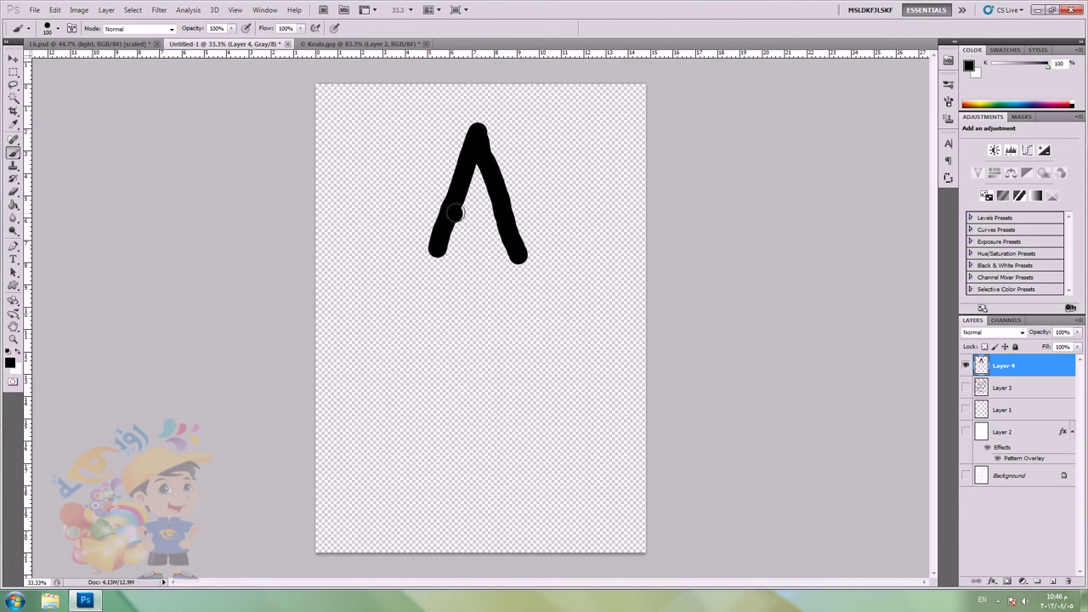
pyautogui.moveTo(455, 212); pyautogui.dragTo(503, 212)
pyautogui.click(13, 60)
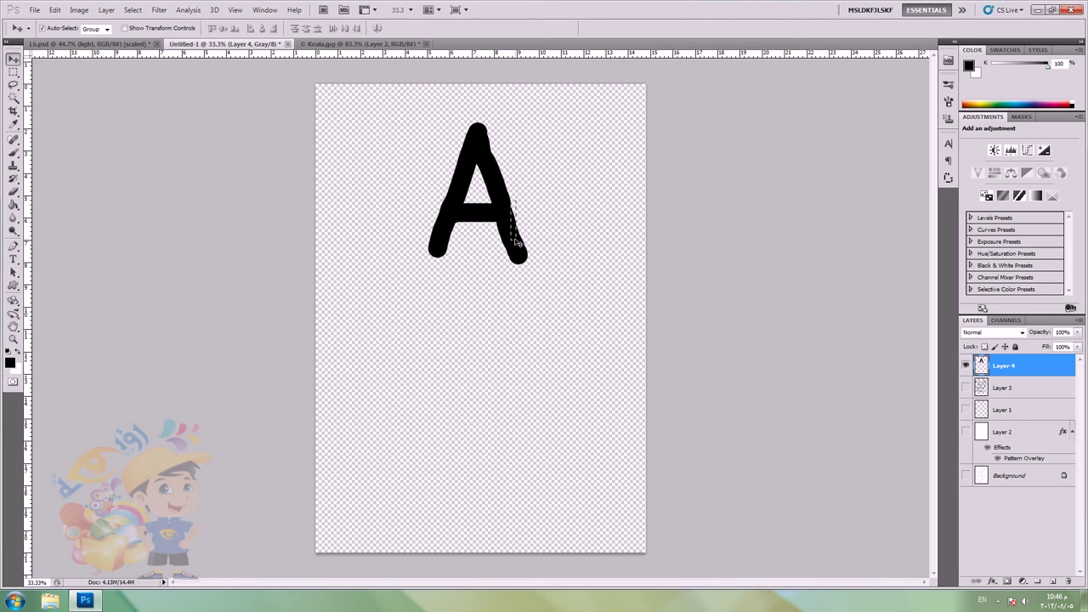
pyautogui.moveTo(510, 218); pyautogui.dragTo(506, 247)
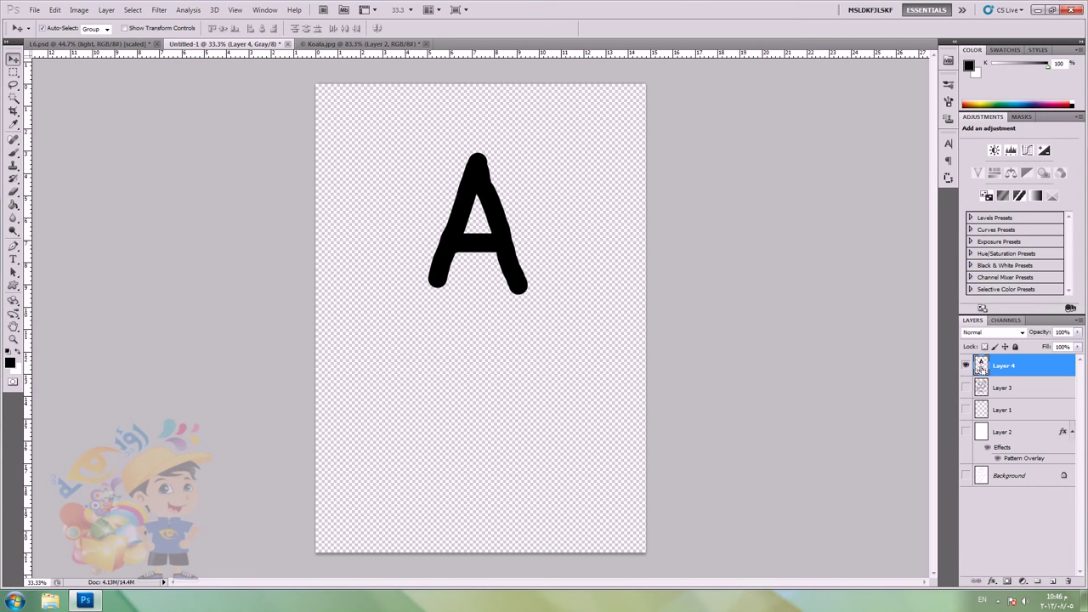
# Step: Load the painted A's outline as a selection and convert it into a work path
pyautogui.keyDown('ctrl'); pyautogui.click(981, 364); pyautogui.keyUp('ctrl')
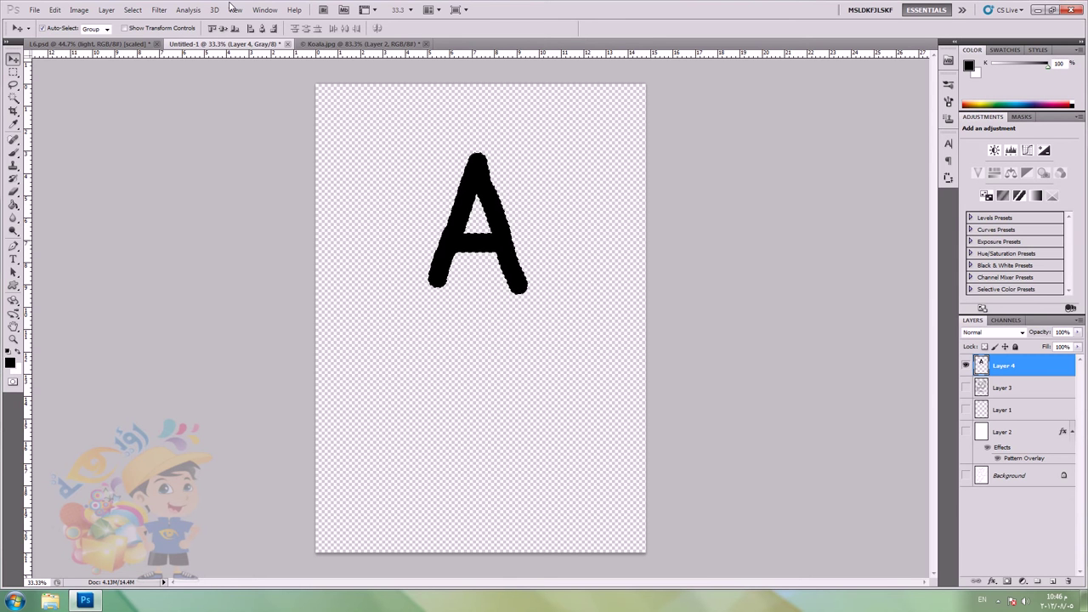
pyautogui.click(264, 9)
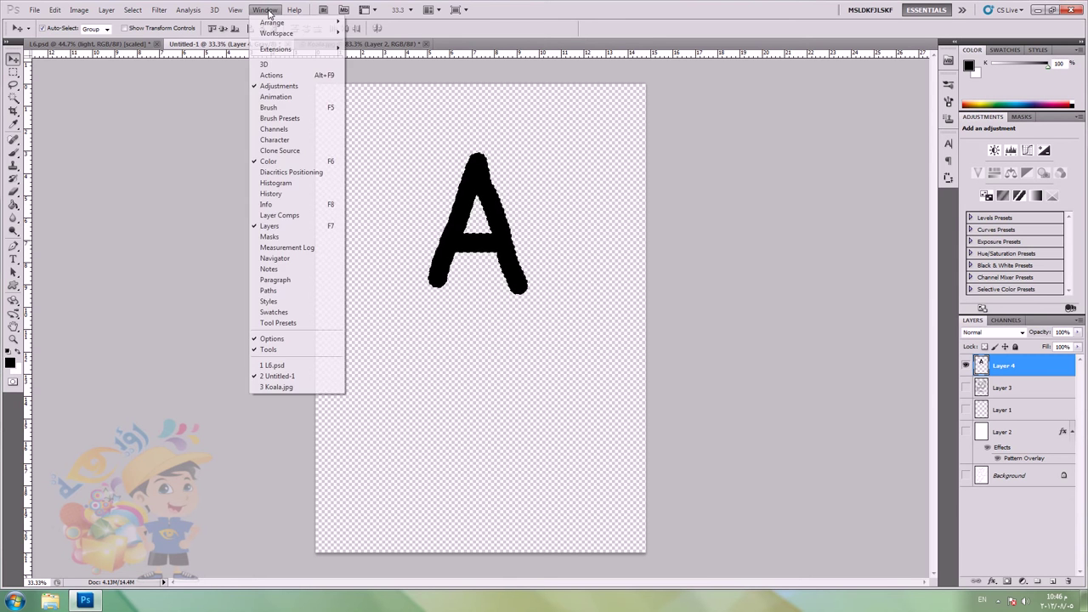
pyautogui.click(269, 290)
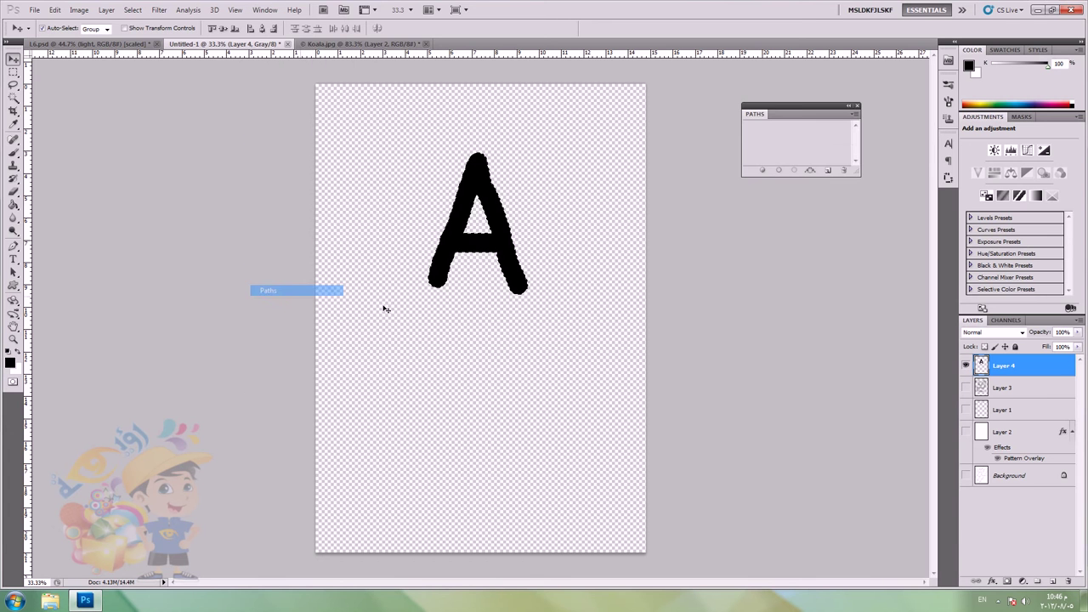
pyautogui.click(809, 172)
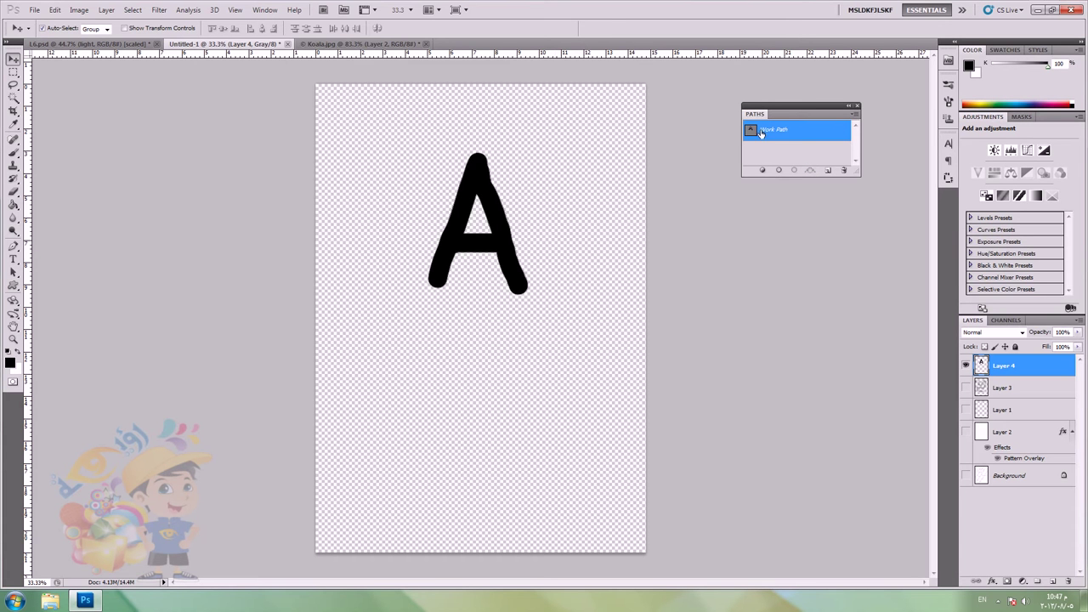
# Step: Define the A's work path as a custom shape named Shape 2, and delete the work path along with Layer 4
pyautogui.click(57, 11)
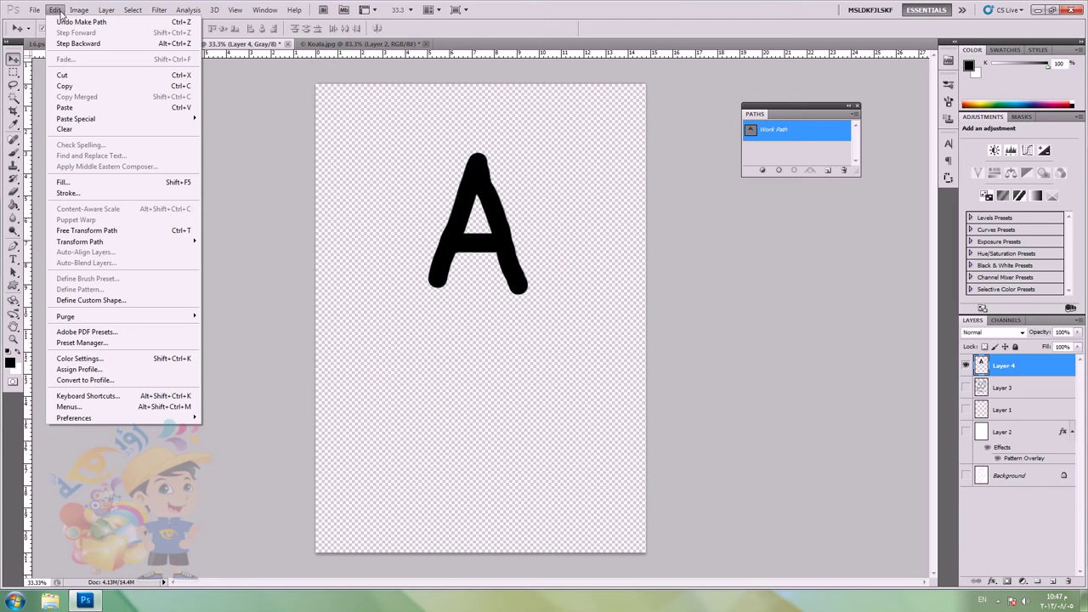
pyautogui.click(124, 303)
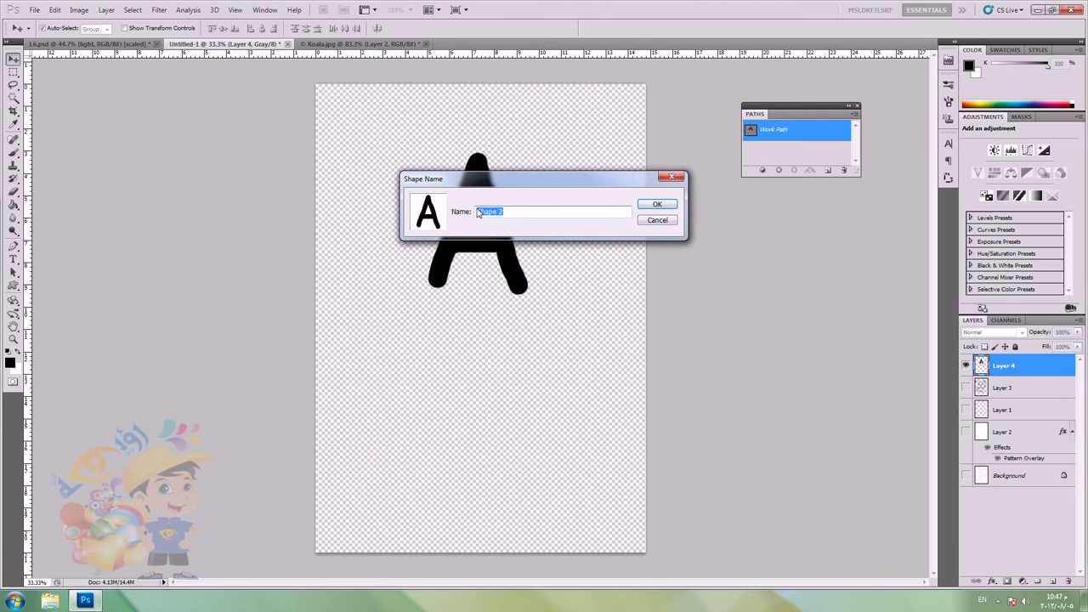
pyautogui.click(657, 205)
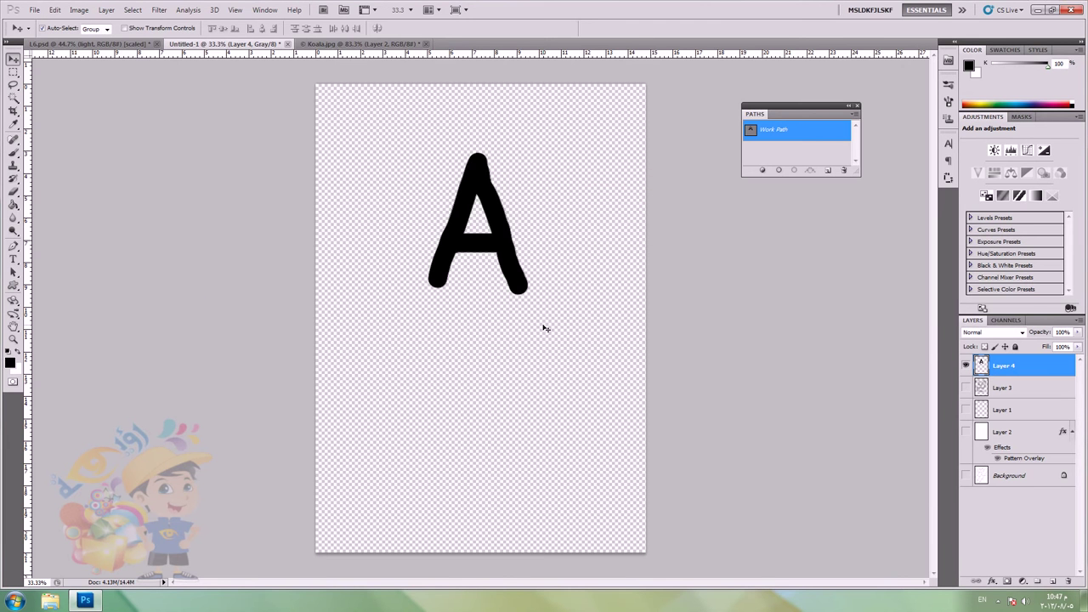
pyautogui.press('Delete')
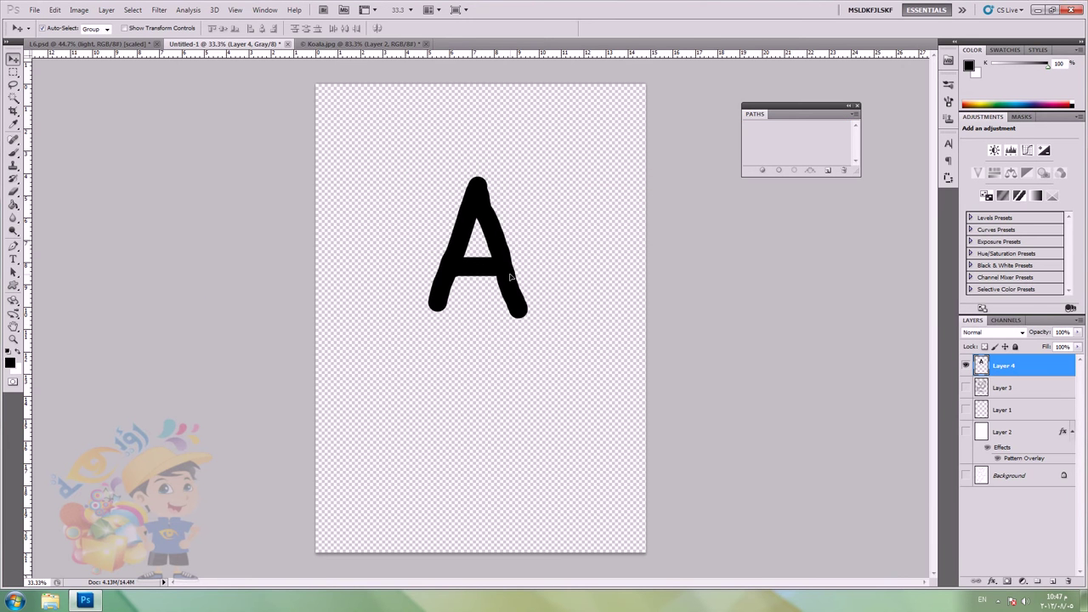
pyautogui.press('Delete')
# Step: Draw a large black A in the upper part of the page with the custom A shape, and deselect its layer
pyautogui.click(13, 285)
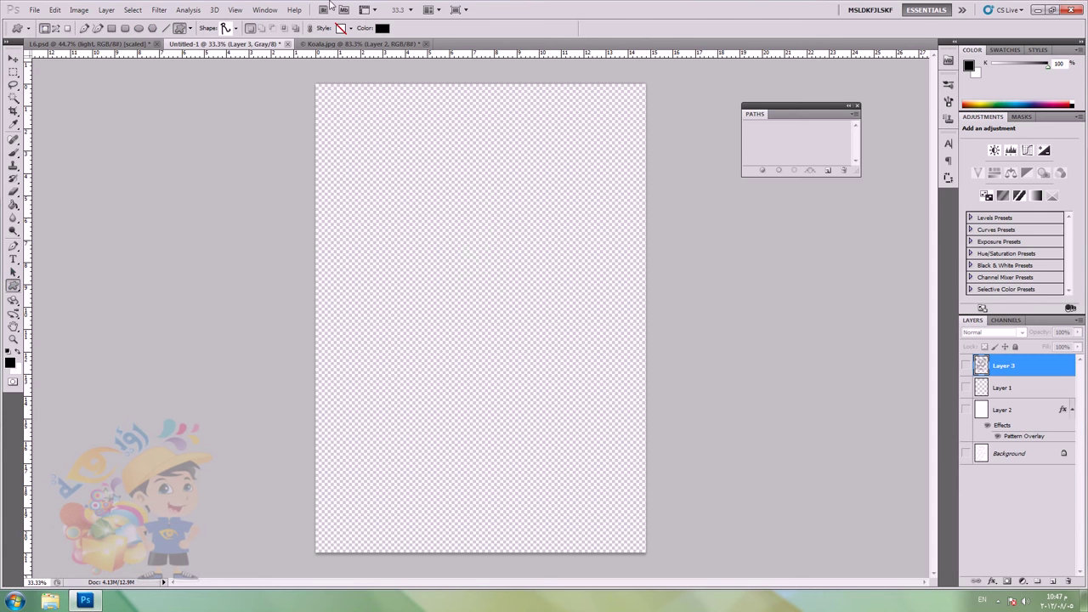
pyautogui.click(235, 29)
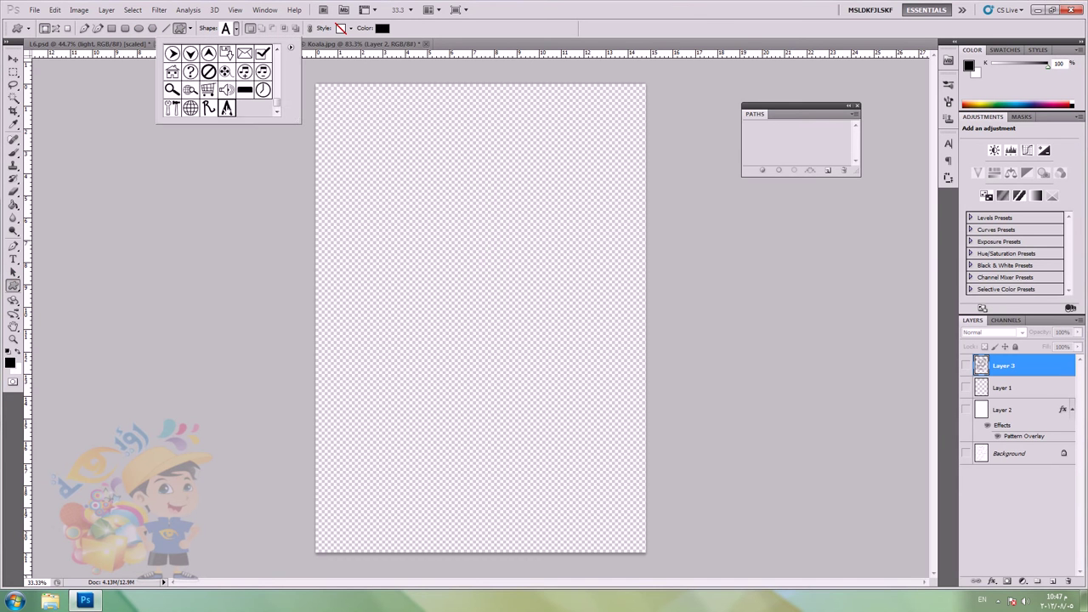
pyautogui.doubleClick(226, 108)
pyautogui.moveTo(374, 298); pyautogui.dragTo(516, 96)
pyautogui.click(13, 59)
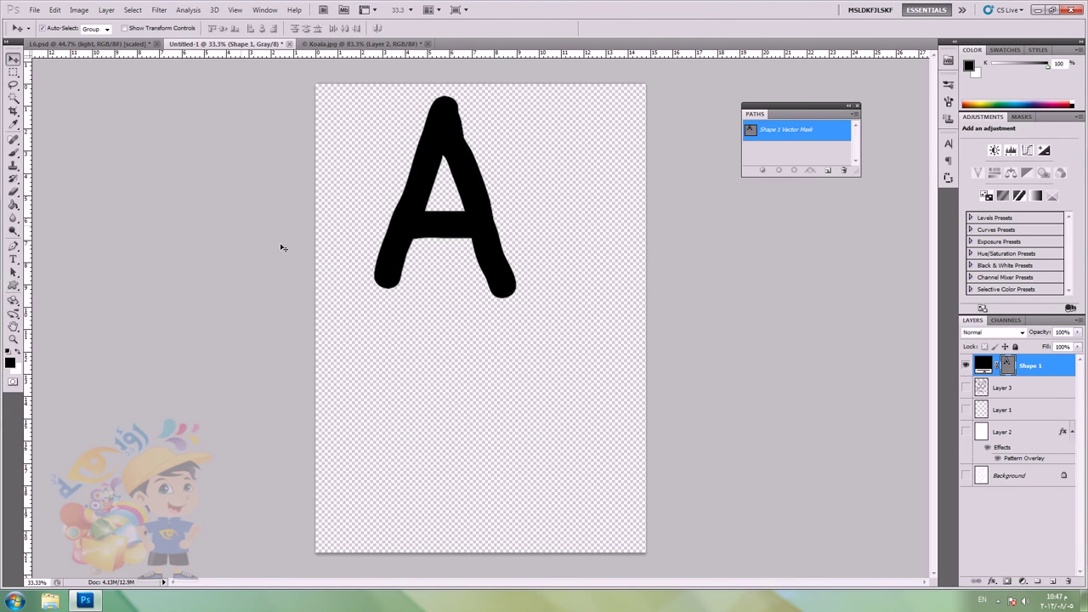
pyautogui.click(254, 233)
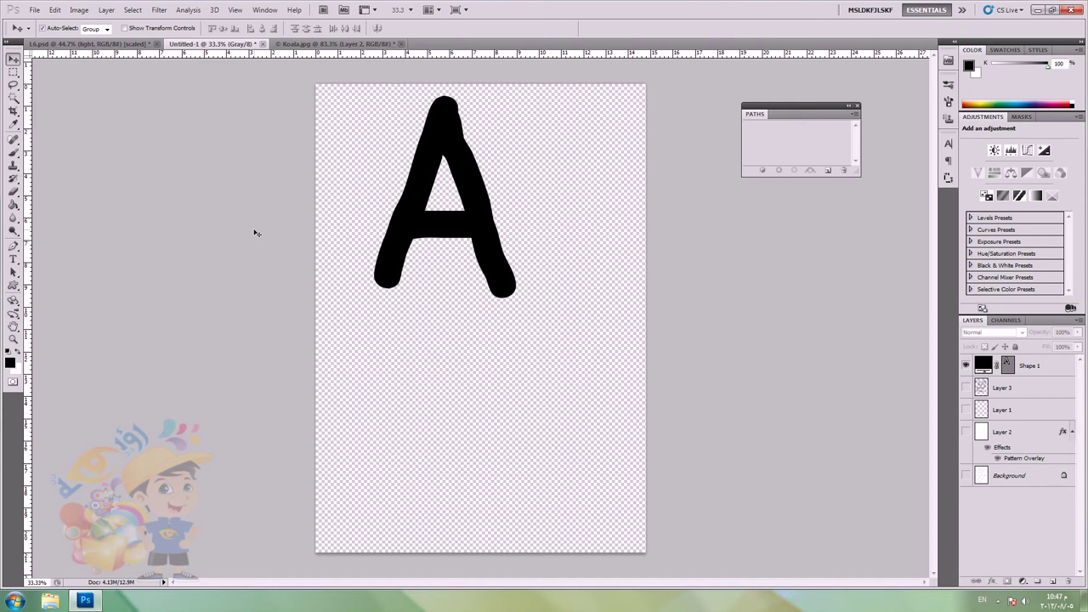
# Step: Switch to the L6.psd document and review the General, Cursors, and Guides, Grid & Slices preferences
pyautogui.click(51, 44)
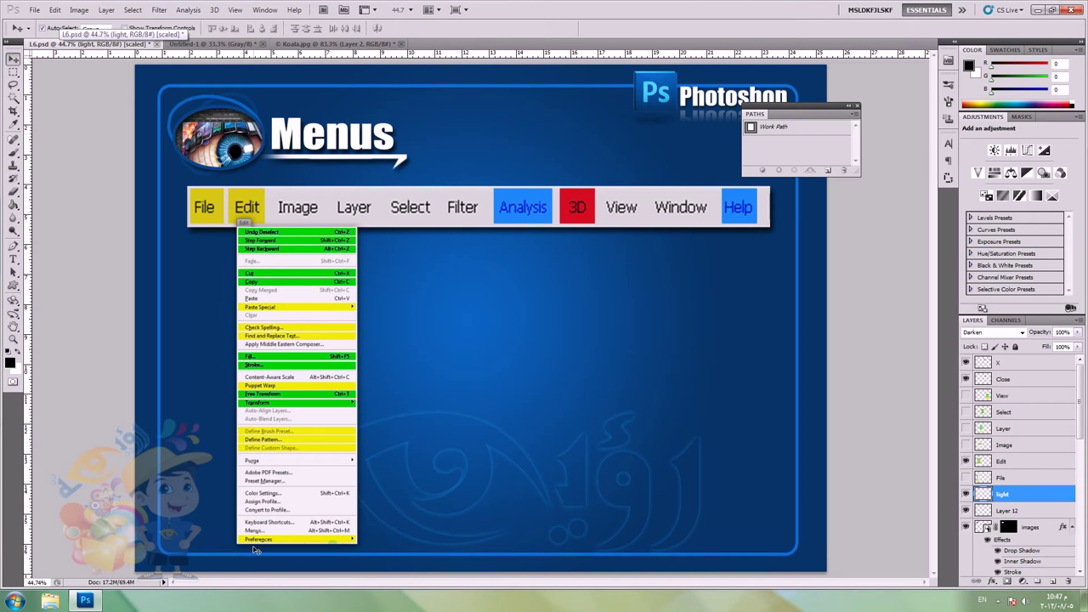
pyautogui.click(55, 10)
pyautogui.moveTo(84, 420)
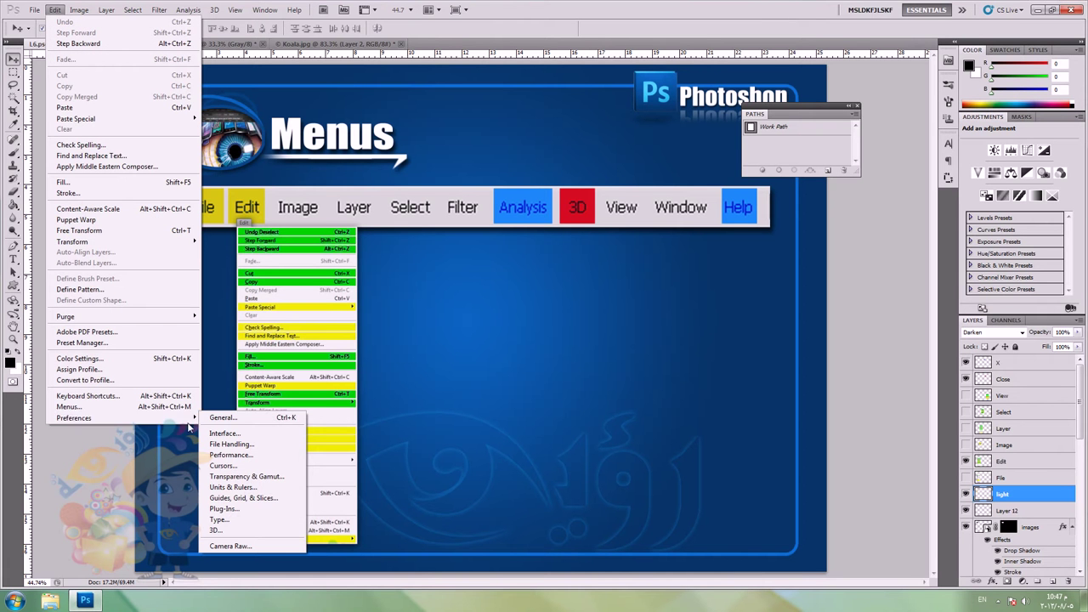
pyautogui.click(231, 418)
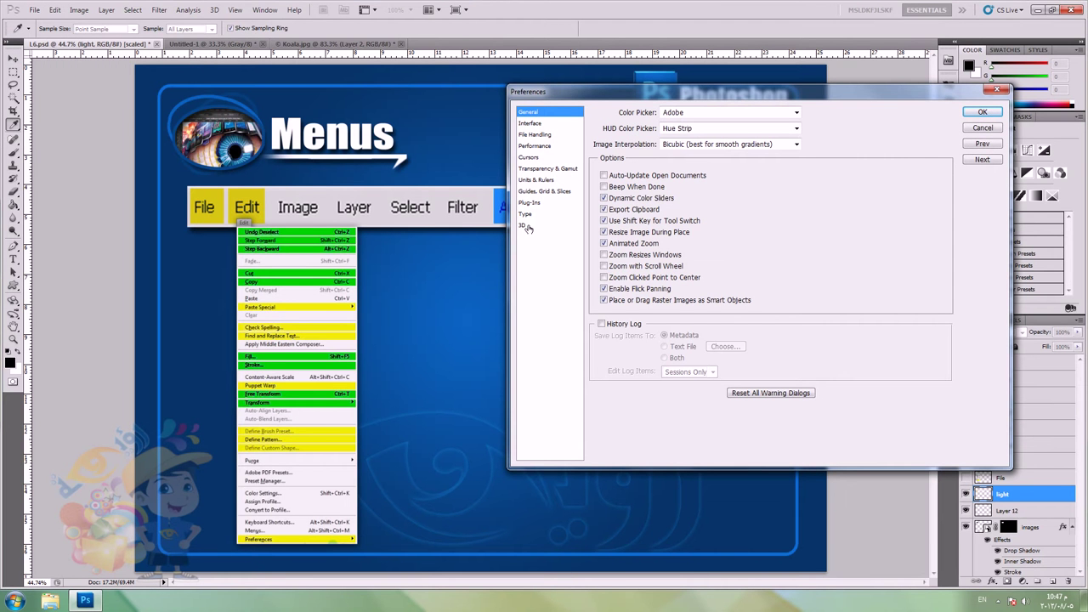
pyautogui.click(528, 158)
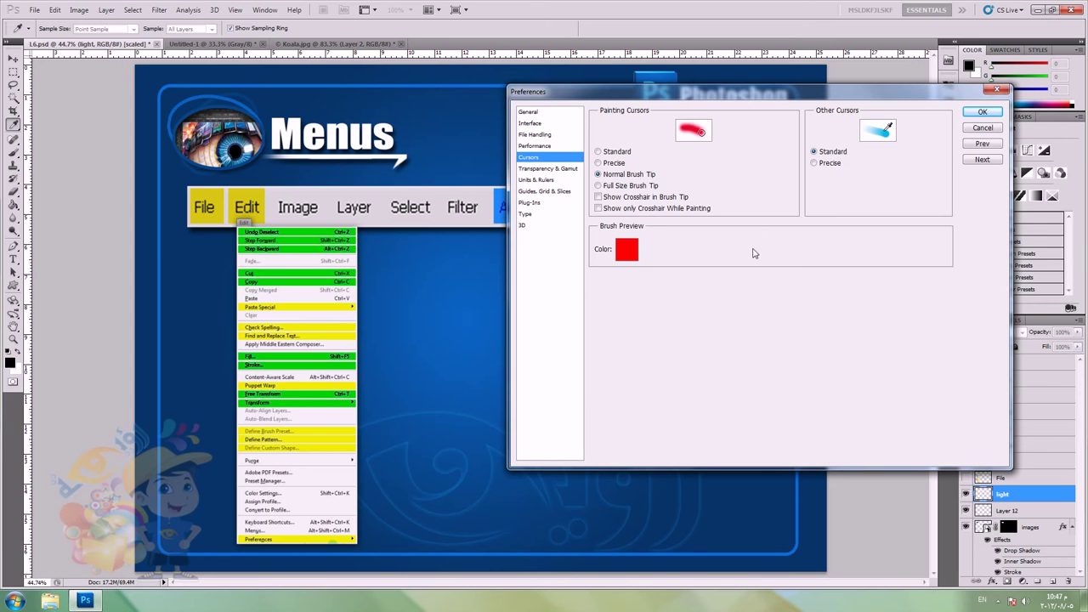
pyautogui.click(559, 194)
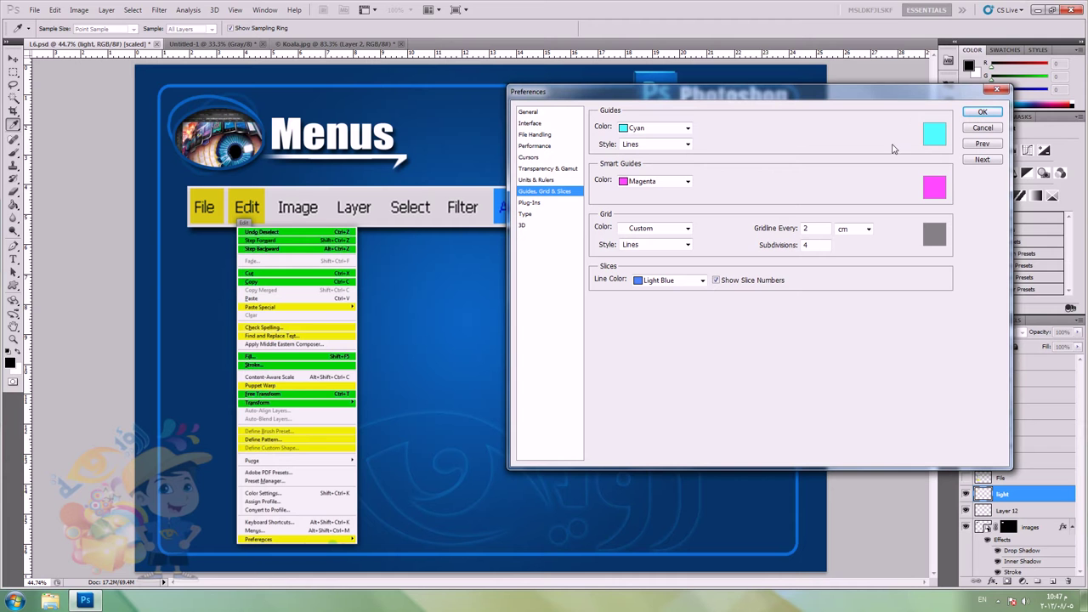
# Step: Try the transparency grid sizes Small, None and Large, and the grid colors Dark and Green, in the preferences
pyautogui.click(552, 169)
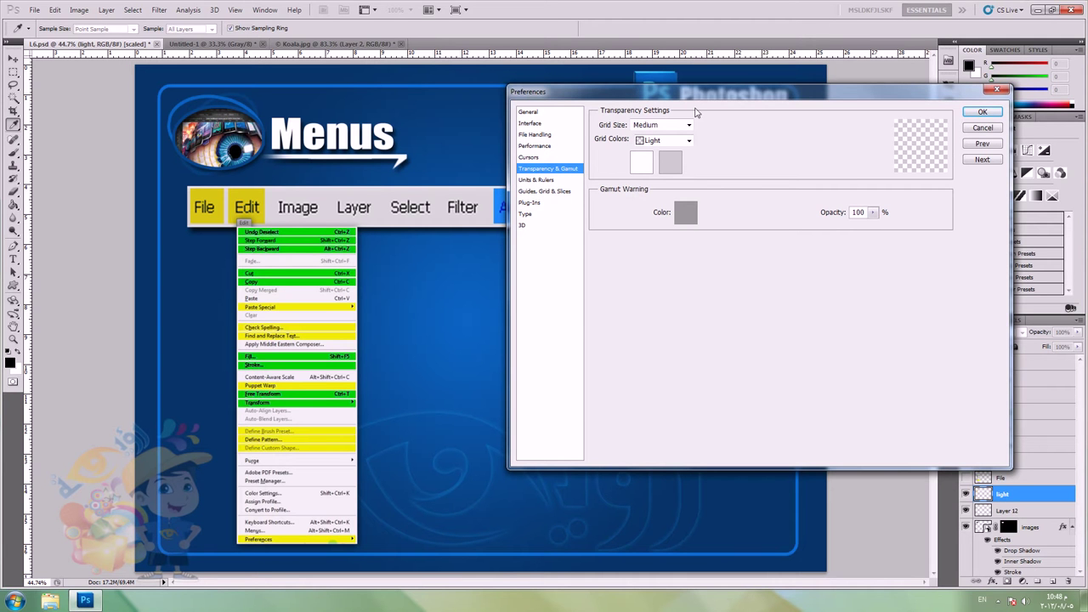
pyautogui.click(663, 128)
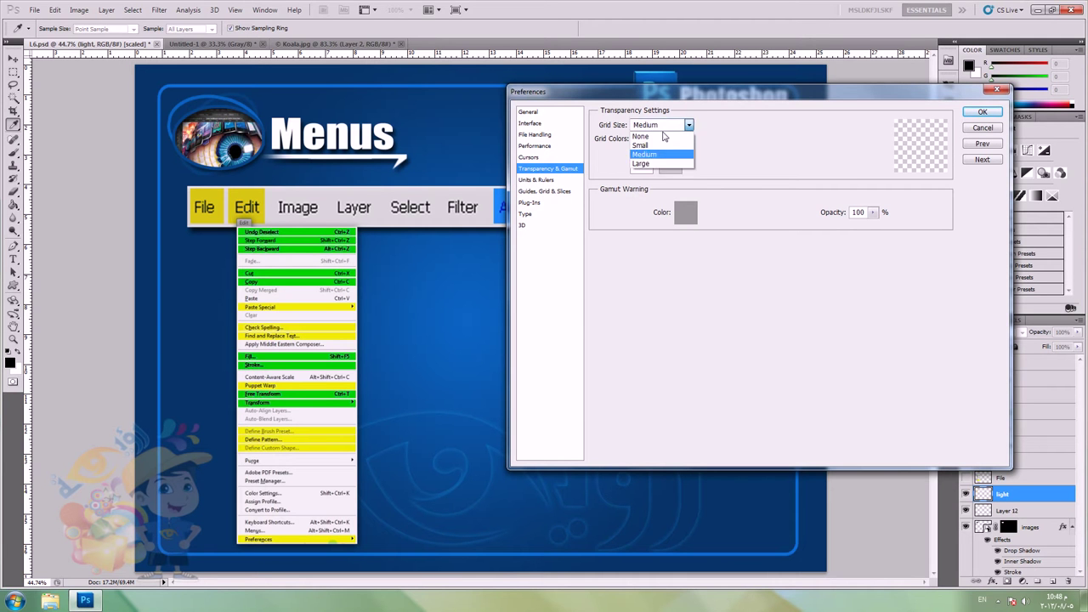
pyautogui.click(645, 146)
pyautogui.click(657, 126)
pyautogui.click(655, 136)
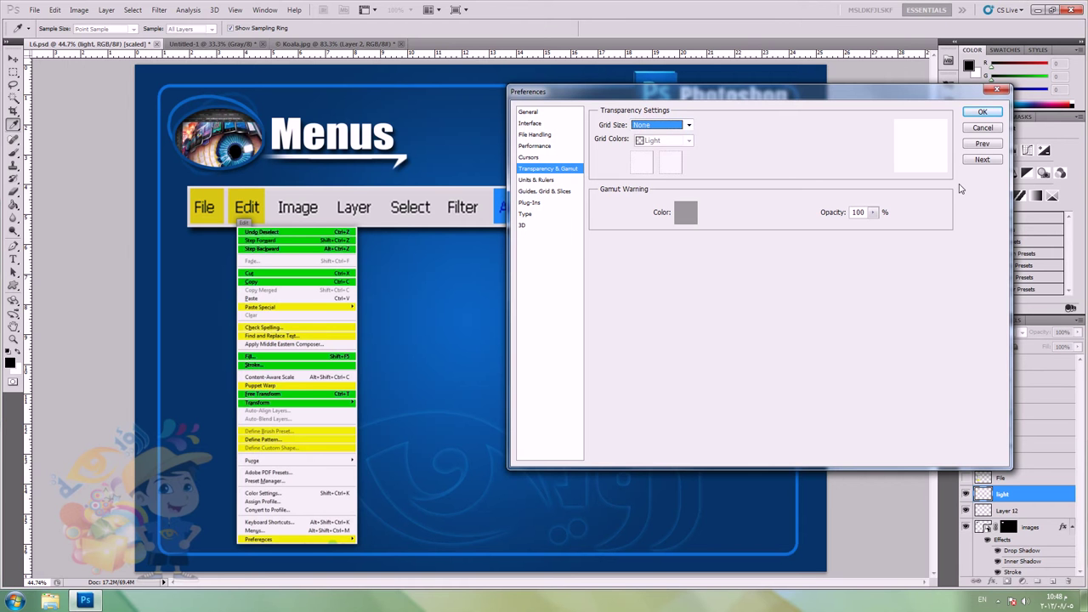
pyautogui.click(645, 127)
pyautogui.click(650, 164)
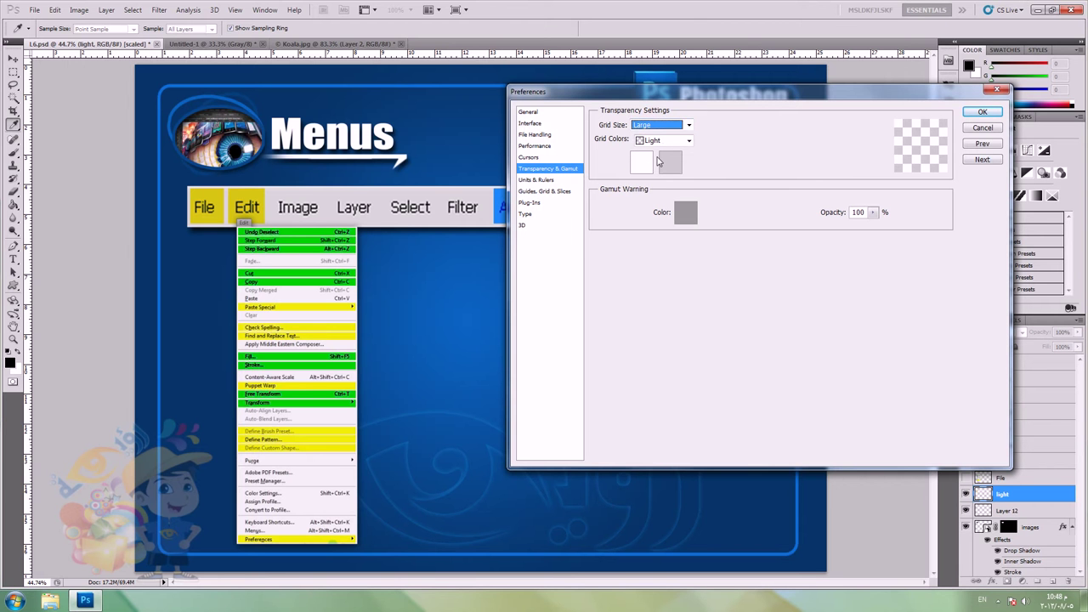
pyautogui.click(667, 140)
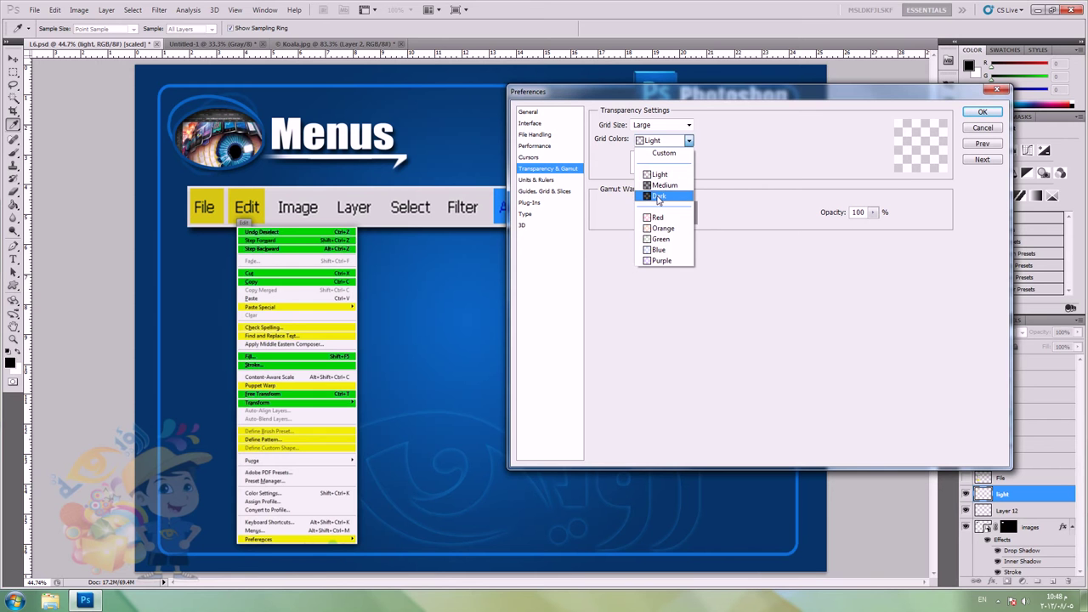
pyautogui.click(658, 197)
pyautogui.click(680, 140)
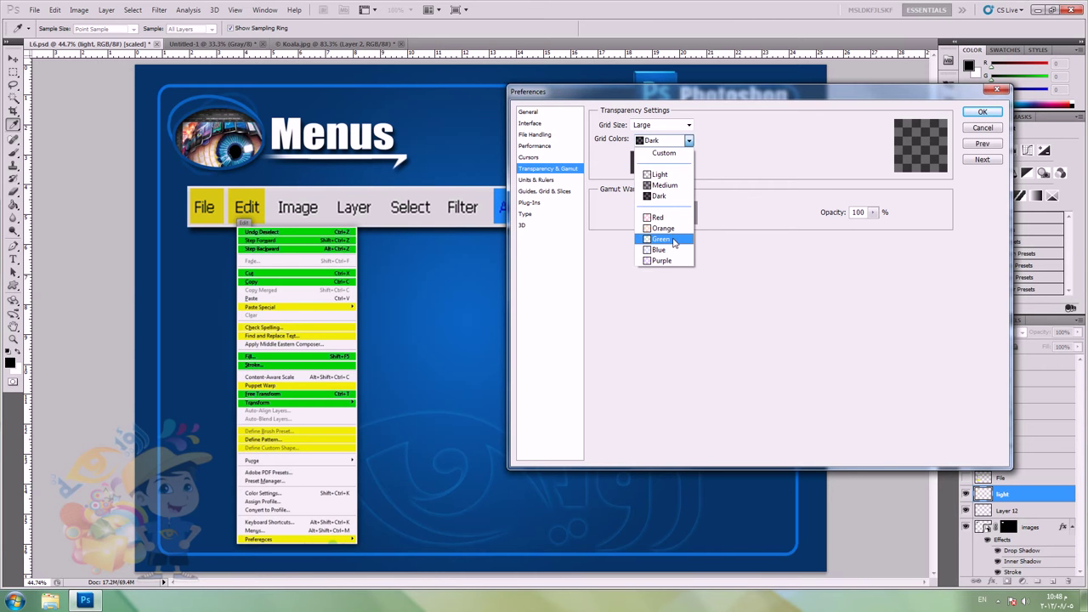
pyautogui.click(660, 239)
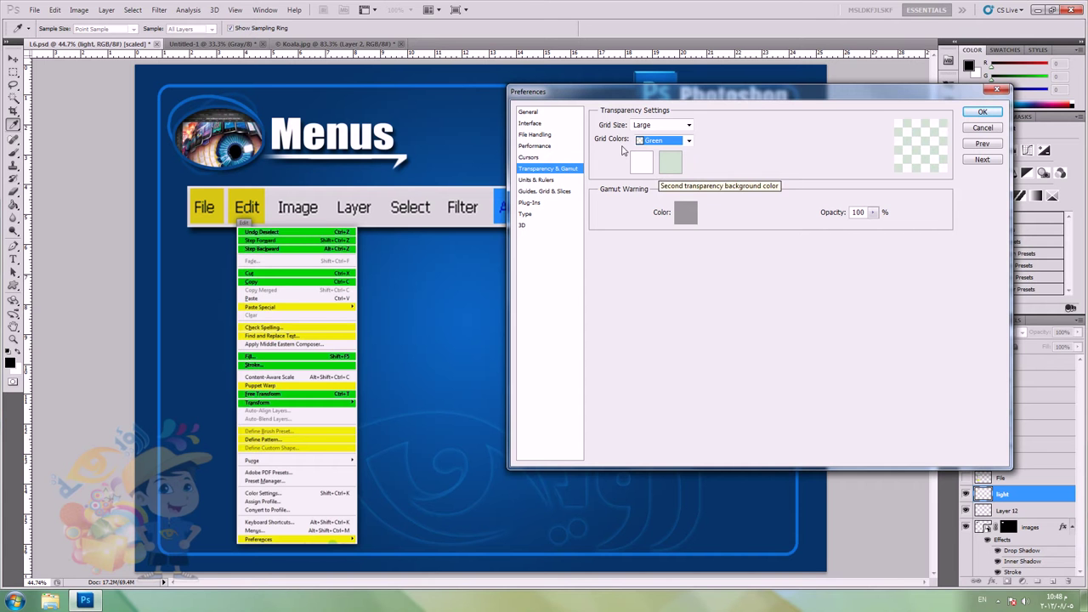
# Step: Raise the memory Photoshop may use to 3255 MB (100%) in the Performance preferences
pyautogui.click(547, 146)
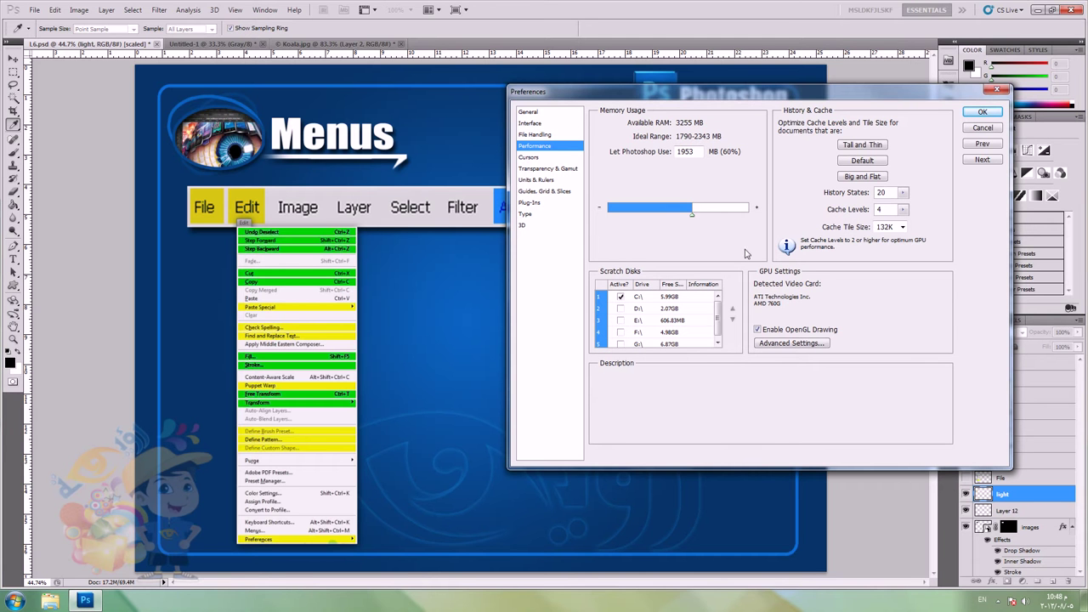
pyautogui.moveTo(692, 218); pyautogui.dragTo(780, 217)
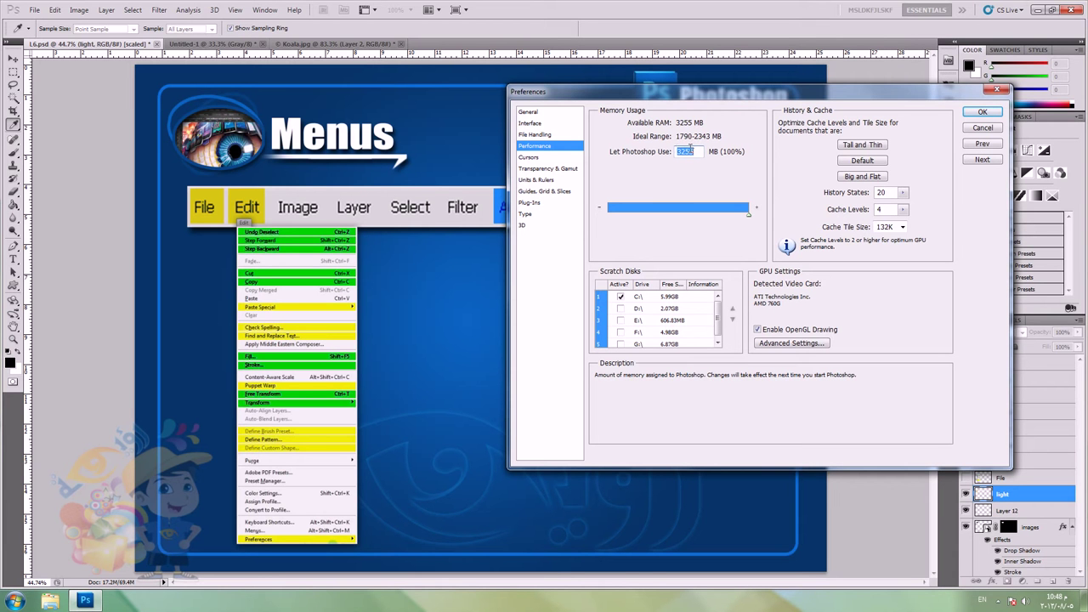
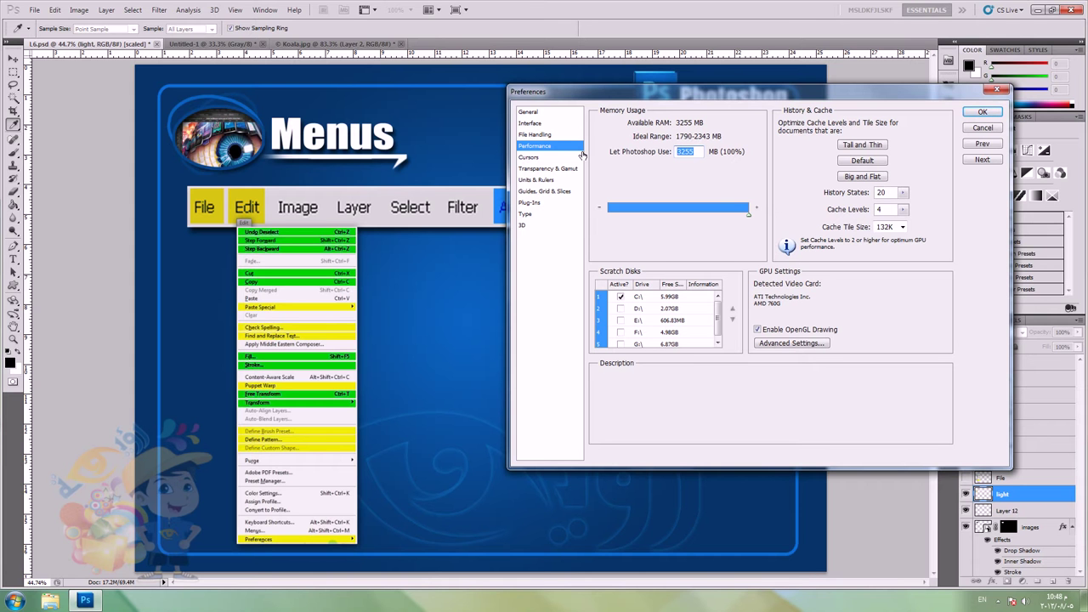
pyautogui.moveTo(760, 151)
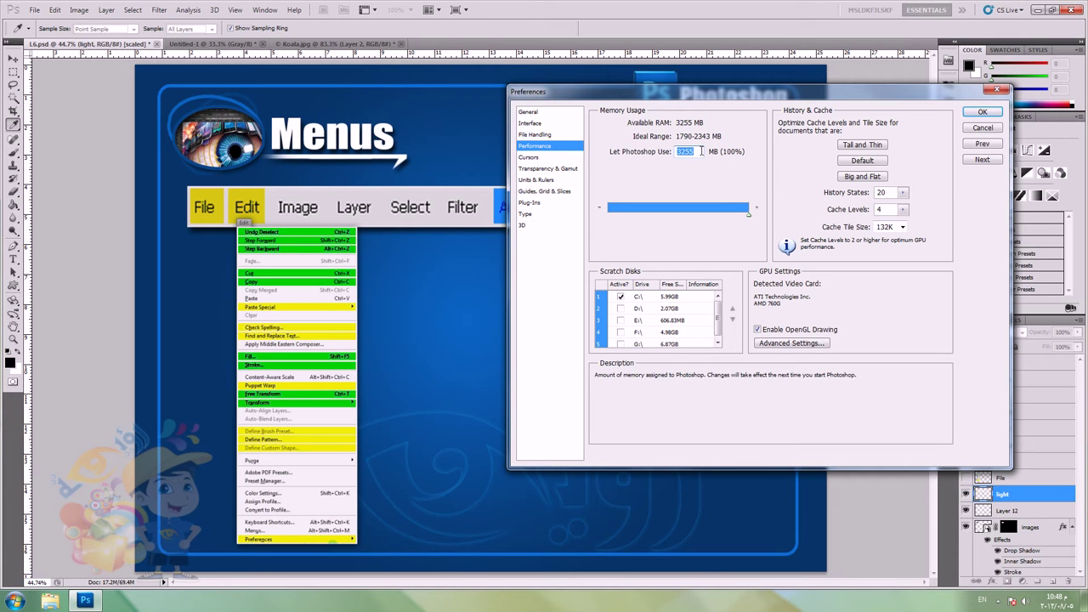
pyautogui.moveTo(748, 213)
pyautogui.mouseDown()
pyautogui.moveTo(737, 214)
pyautogui.moveTo(762, 220)
pyautogui.mouseUp()
pyautogui.moveTo(625, 312)
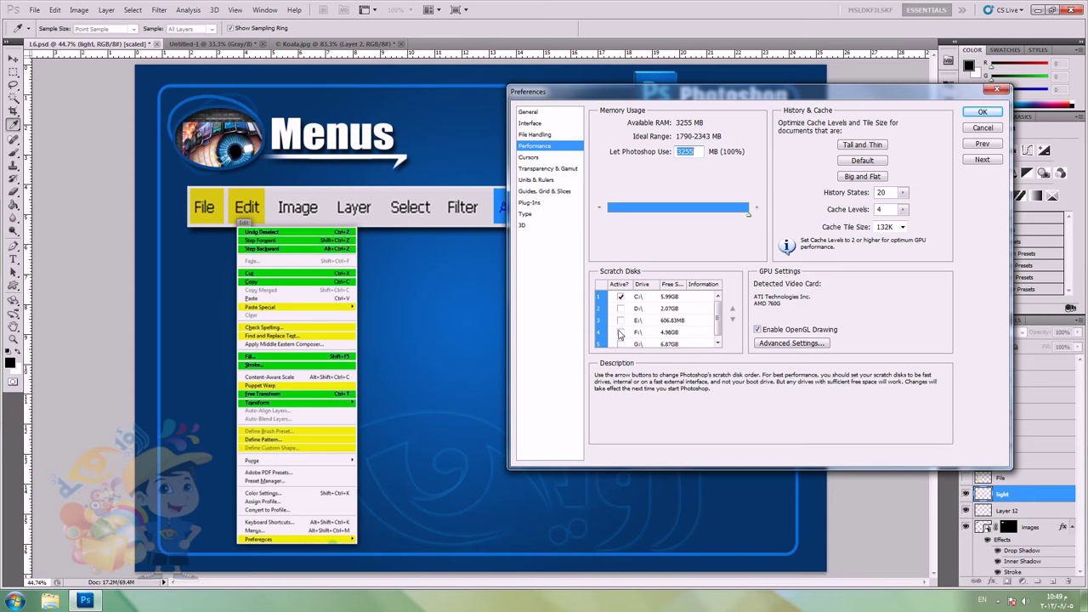
# Step: Try activating drives D, E, F and G as additional scratch disks, and close the preferences without saving
pyautogui.click(621, 319)
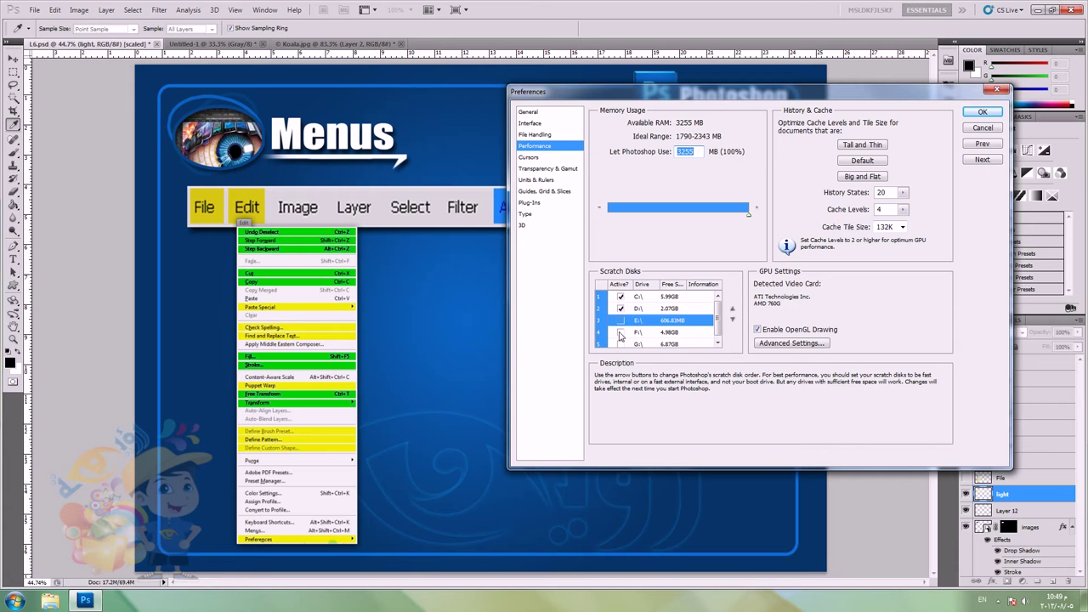
pyautogui.click(622, 332)
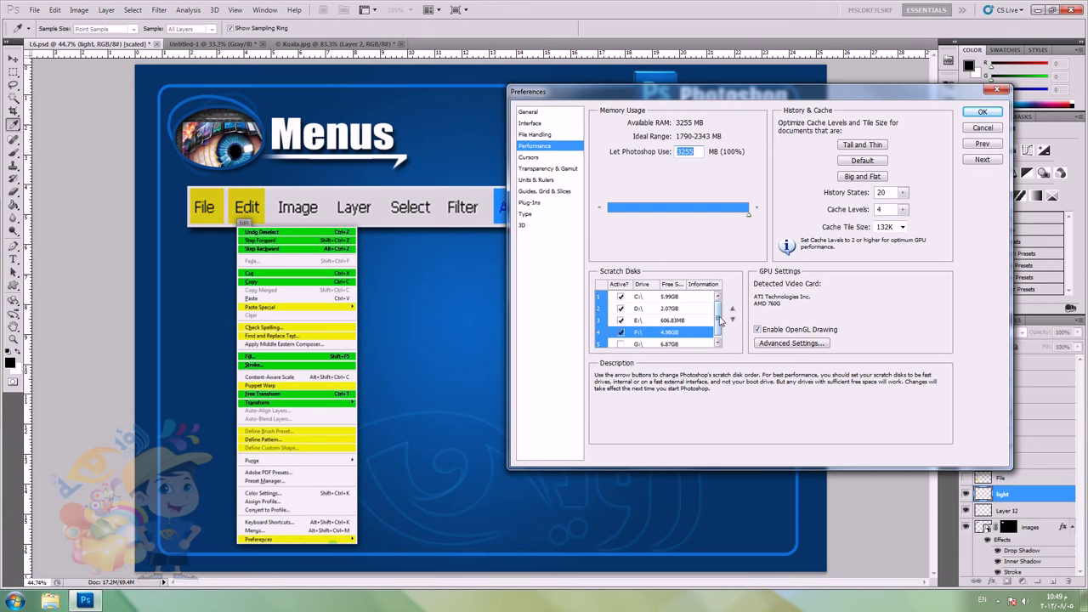
pyautogui.click(621, 332)
pyautogui.click(621, 343)
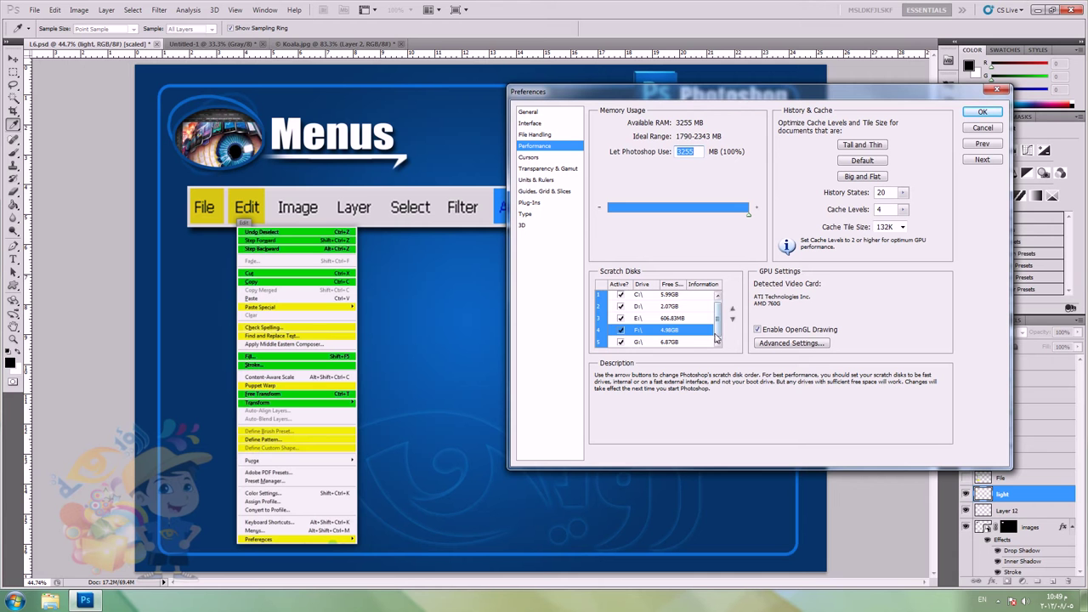
pyautogui.click(718, 296)
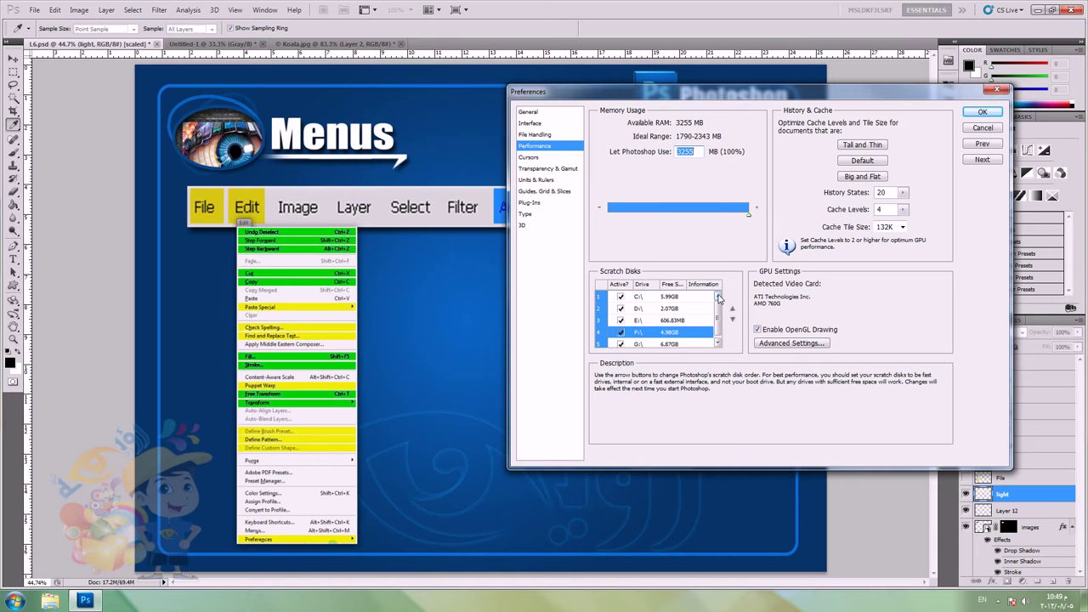
pyautogui.click(719, 298)
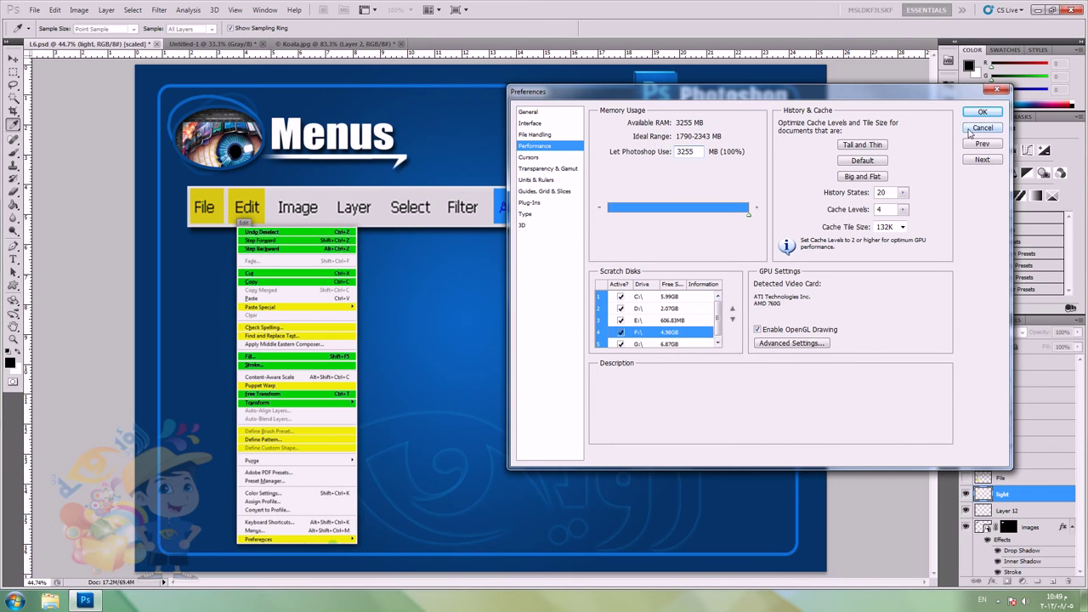
pyautogui.click(981, 128)
# Step: Select the Edit layer and set the foreground color to yellow #d6c80e, sampled from the highlighted Edit heading
pyautogui.press('v')
pyautogui.click(1003, 460)
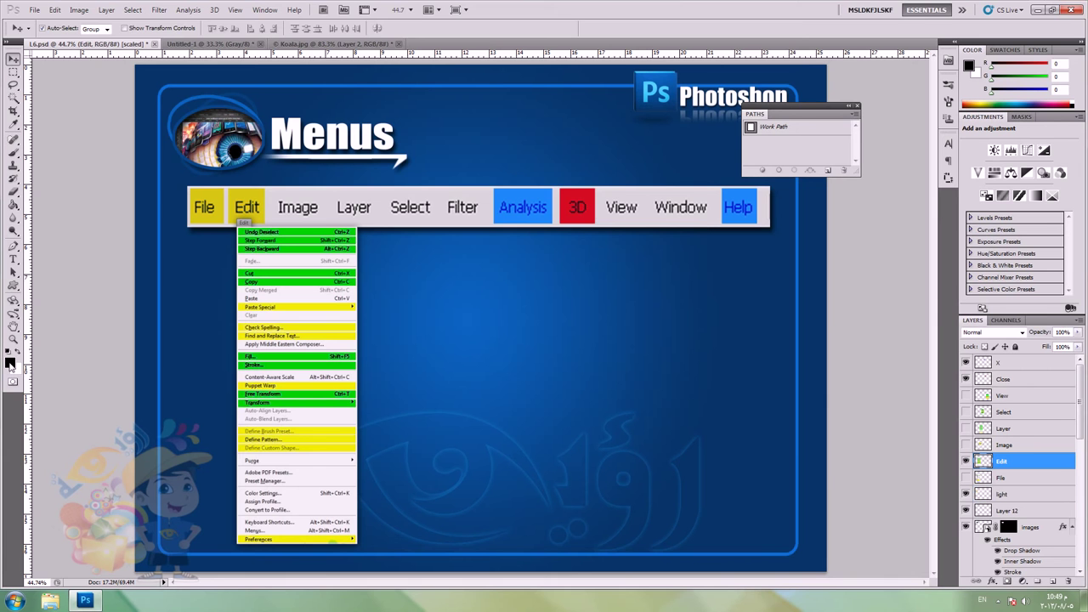
pyautogui.click(10, 363)
pyautogui.click(248, 195)
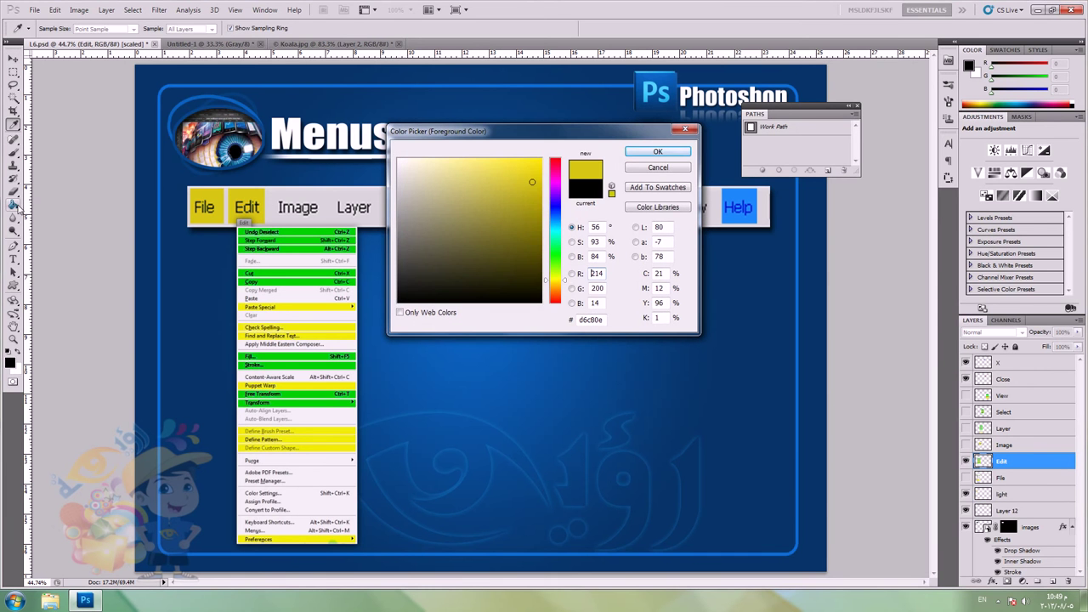
pyautogui.press('Return')
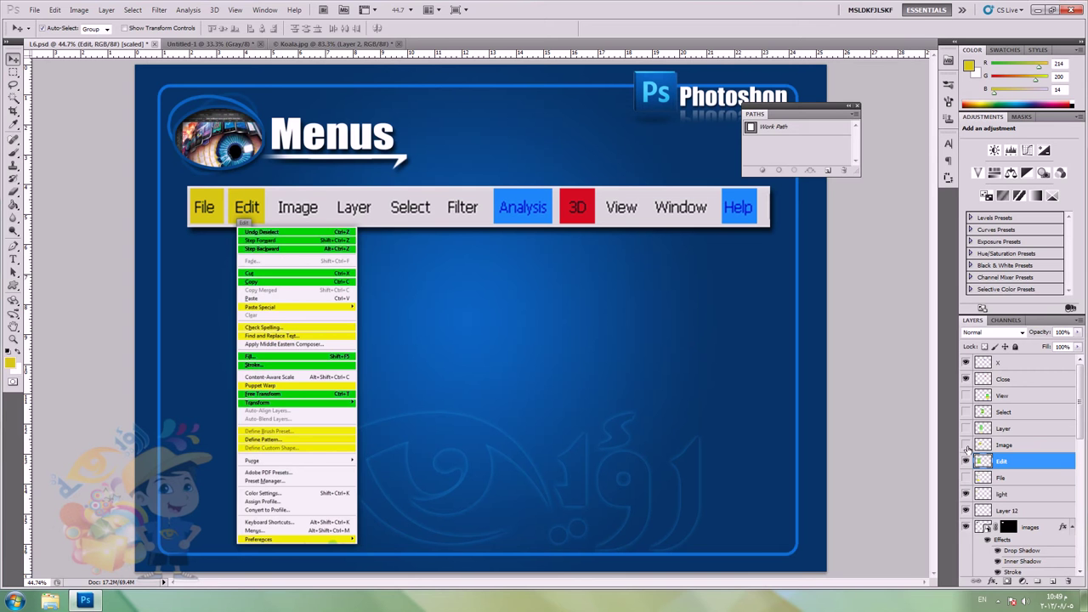
# Step: Show the Image layer in place of the Edit layer, and fill the Image heading's background on the light layer with the foreground yellow
pyautogui.click(965, 444)
pyautogui.click(965, 461)
pyautogui.click(304, 210)
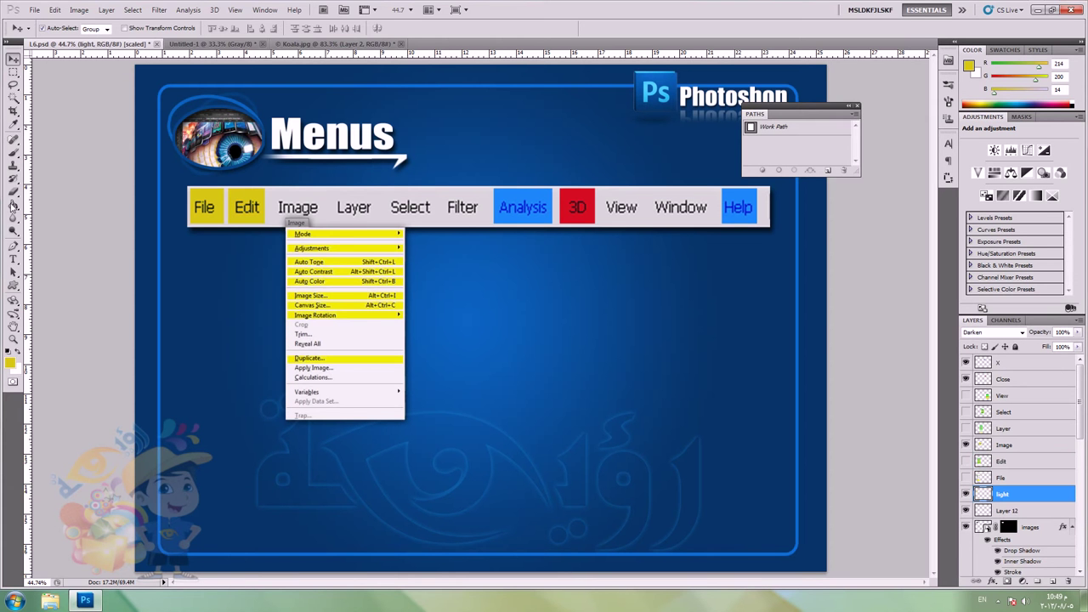
pyautogui.press('g')
pyautogui.click(292, 198)
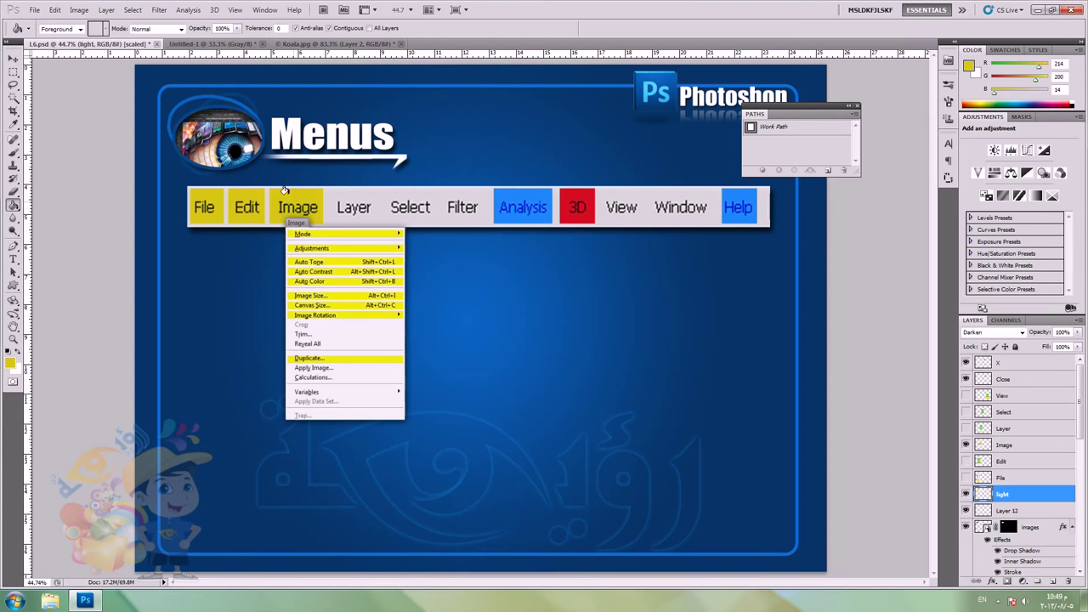
# Step: Examine the Image adjustments commands and compare them with the adjustment layer types offered for the L6.psd document
pyautogui.press('v')
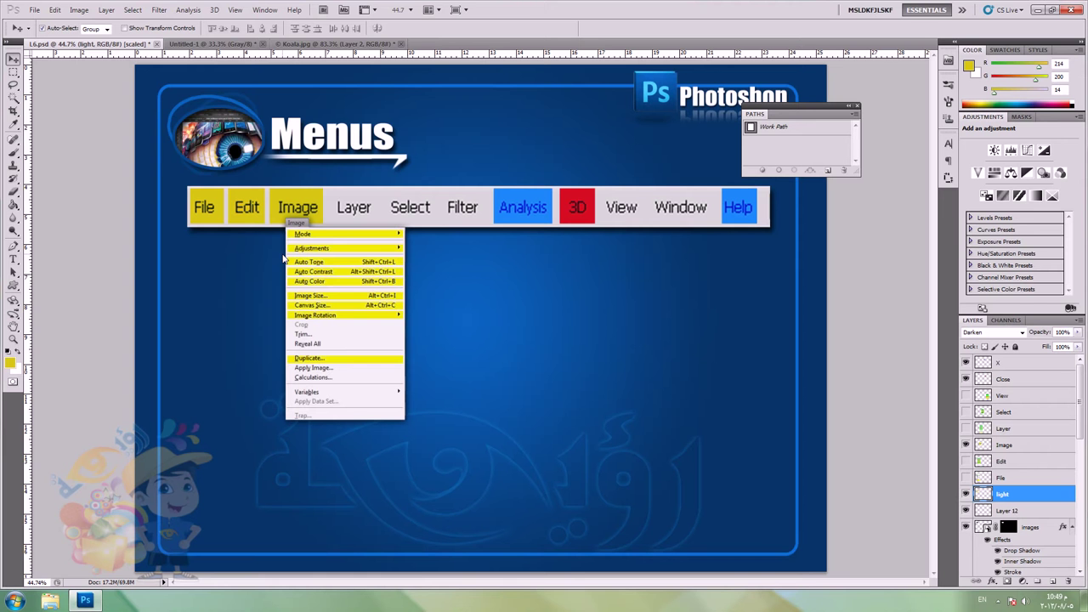
pyautogui.click(78, 10)
pyautogui.moveTo(114, 24)
pyautogui.click(78, 9)
pyautogui.moveTo(88, 41)
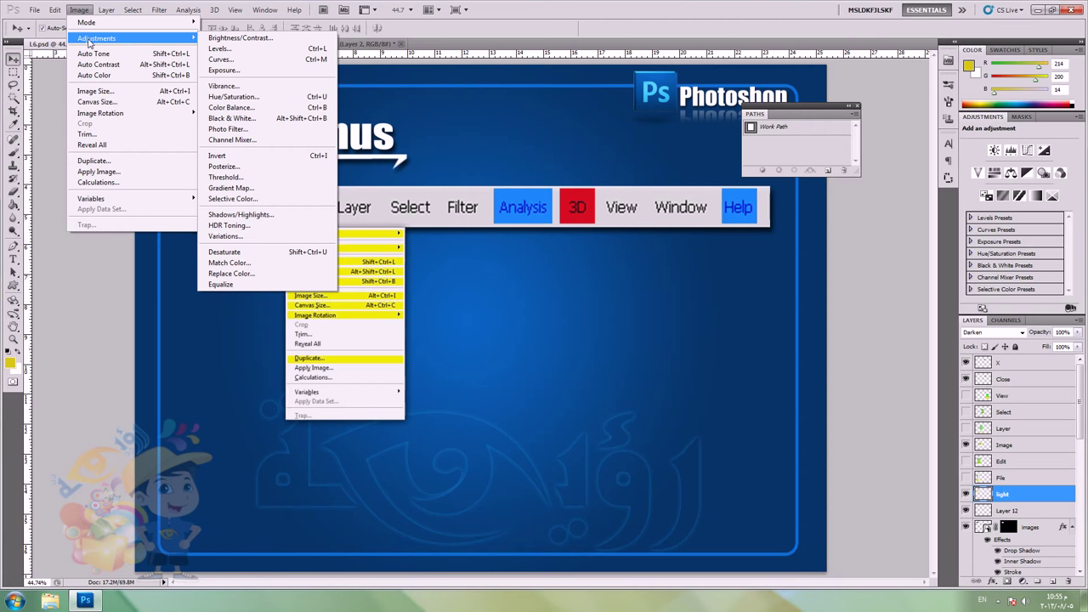
pyautogui.click(1022, 582)
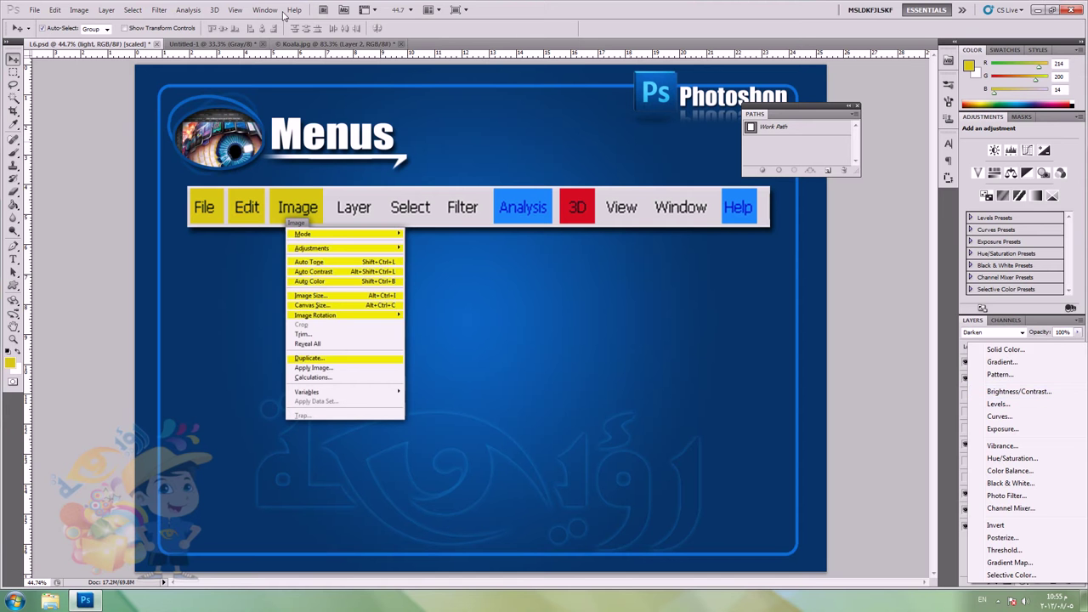
pyautogui.click(74, 10)
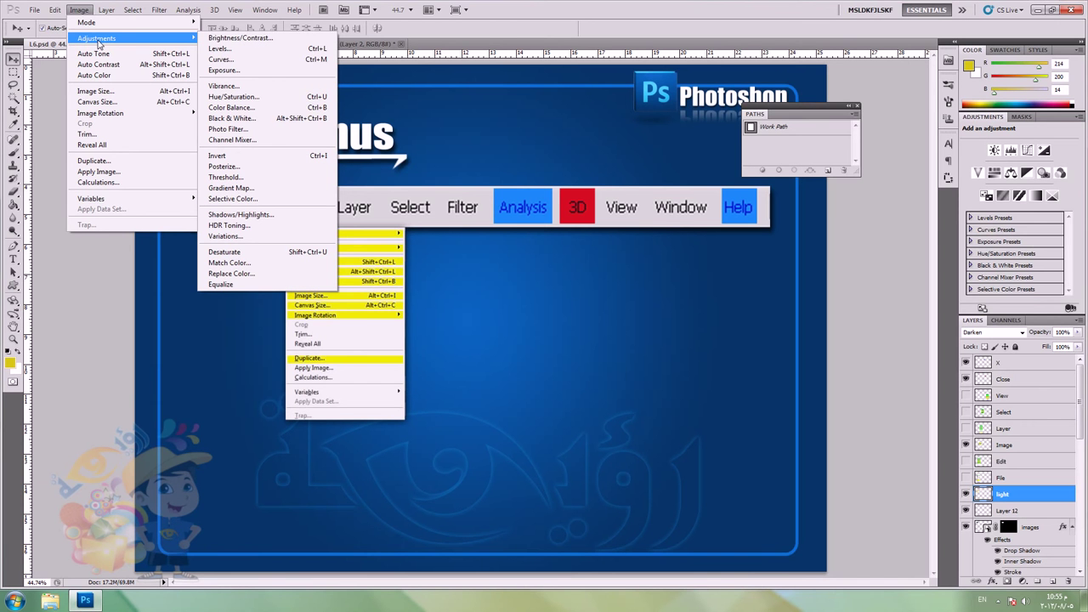
# Step: Switch to the Koala.jpg document and delete Layer 2, the book text layer and Layer 1
pyautogui.click(393, 48)
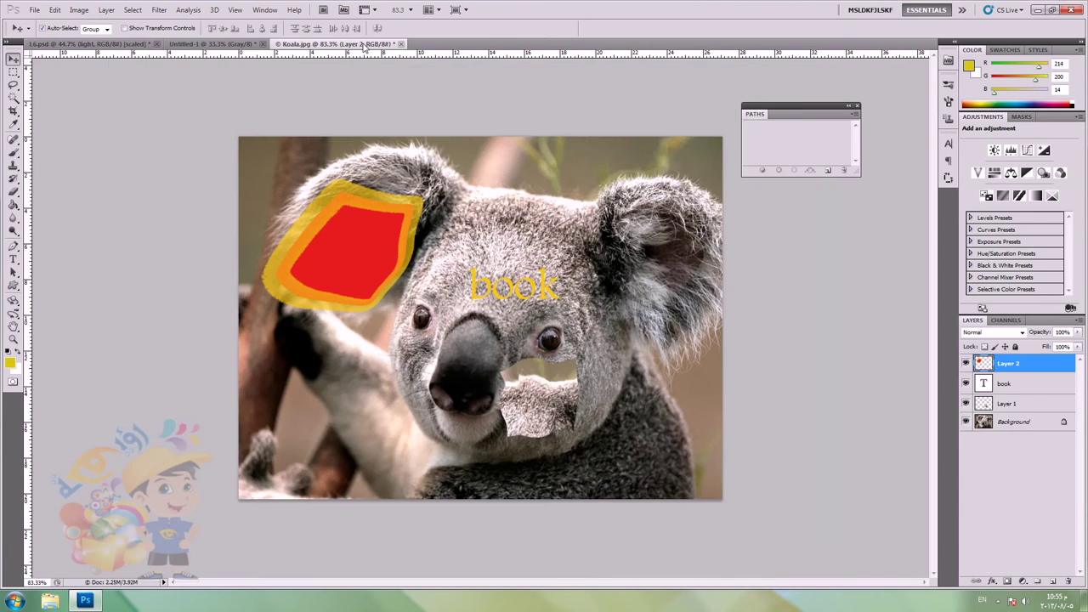
pyautogui.press('Delete')
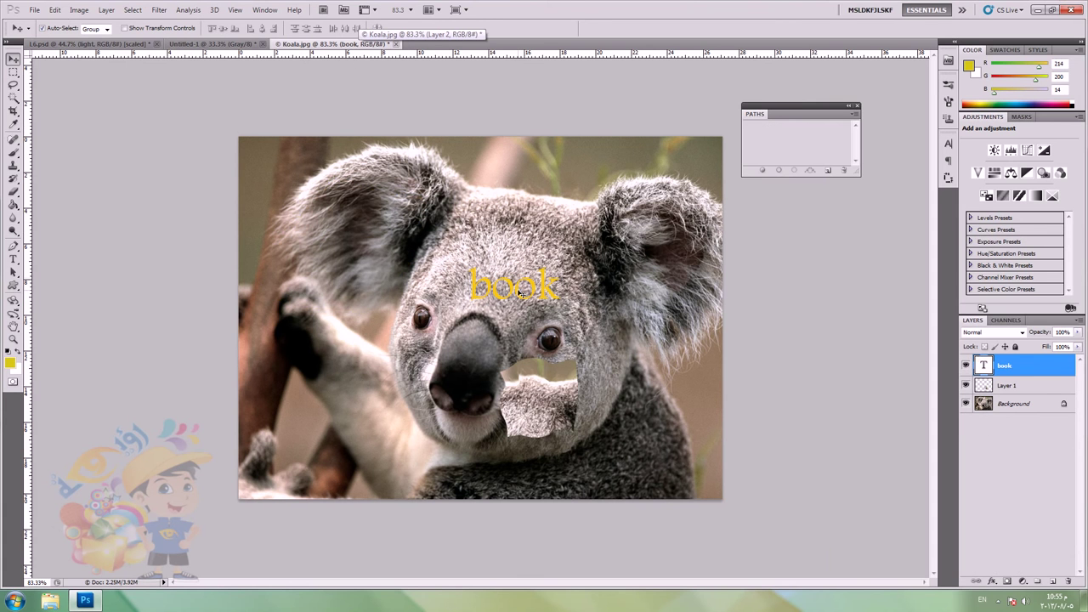
pyautogui.press('Delete')
pyautogui.press('Delete')
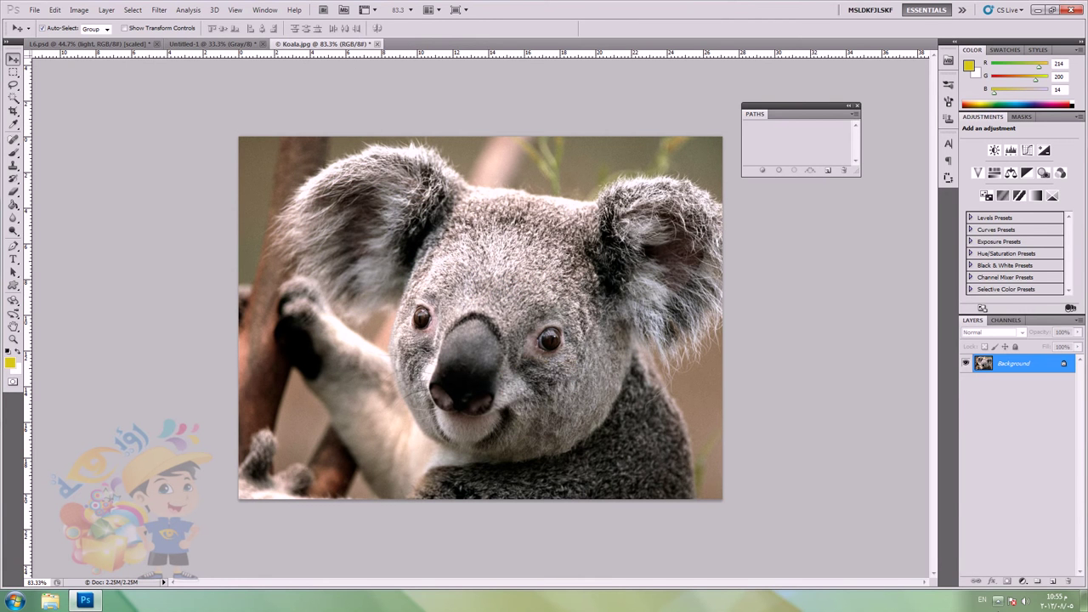
# Step: Add a Hue/Saturation adjustment layer with Hue +100 and Saturation +47 above the Background, and hide it
pyautogui.click(1023, 581)
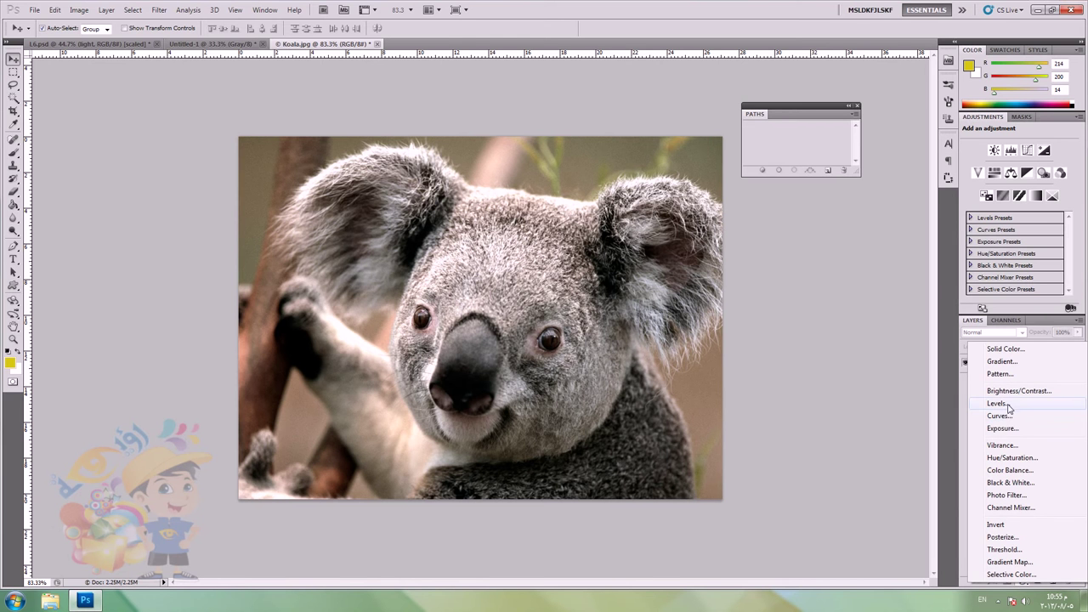
pyautogui.click(1002, 459)
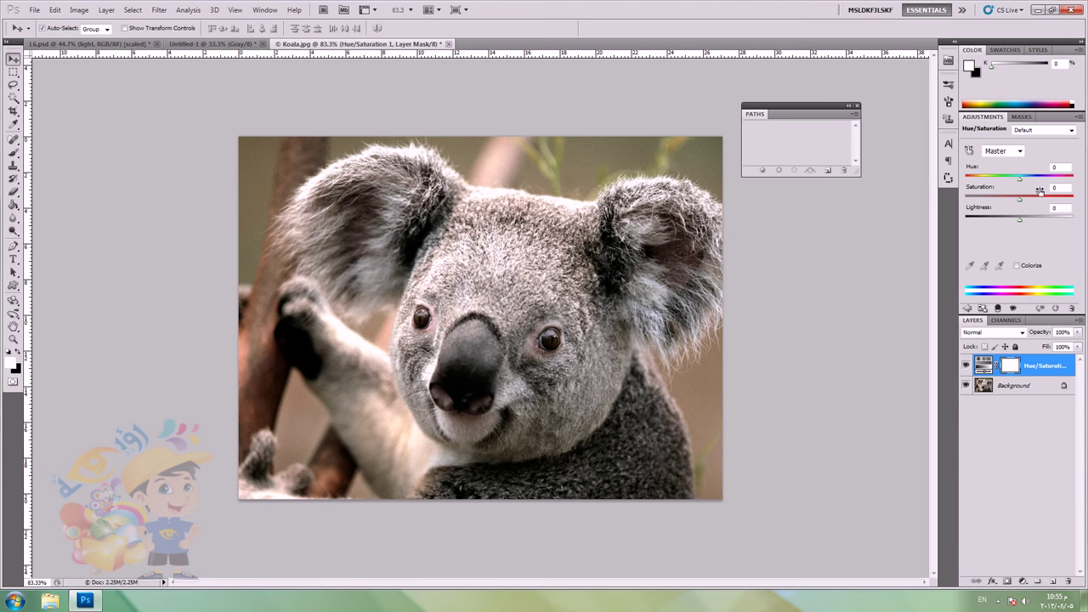
pyautogui.moveTo(1019, 179); pyautogui.dragTo(1046, 203)
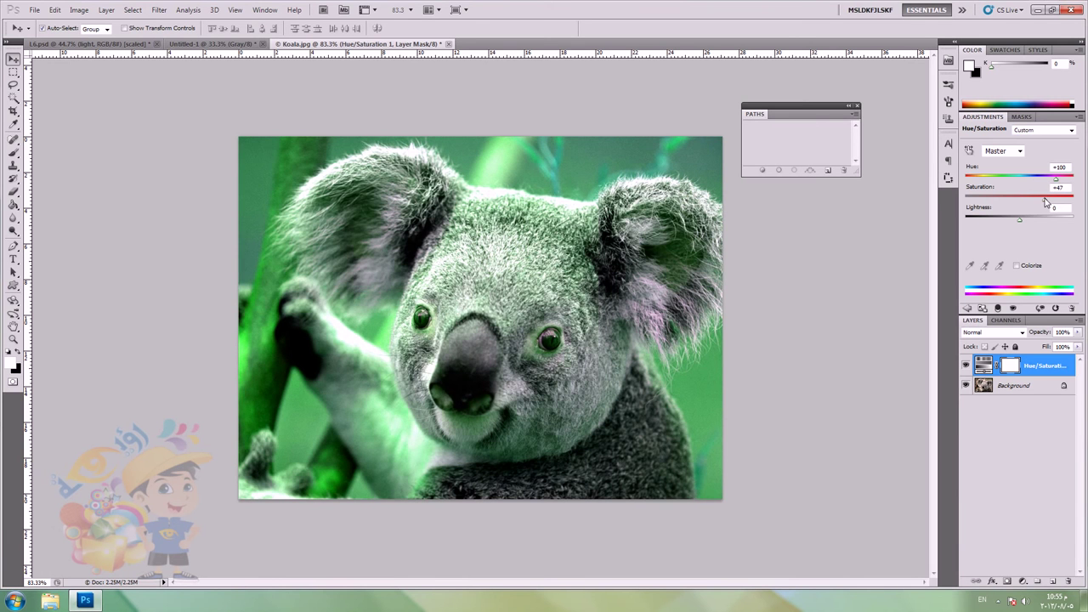
pyautogui.click(966, 367)
pyautogui.click(965, 367)
# Step: Apply Hue/Saturation with Hue +79 directly to the Background layer, and toggle that layer's visibility to check it
pyautogui.click(1016, 385)
pyautogui.click(85, 12)
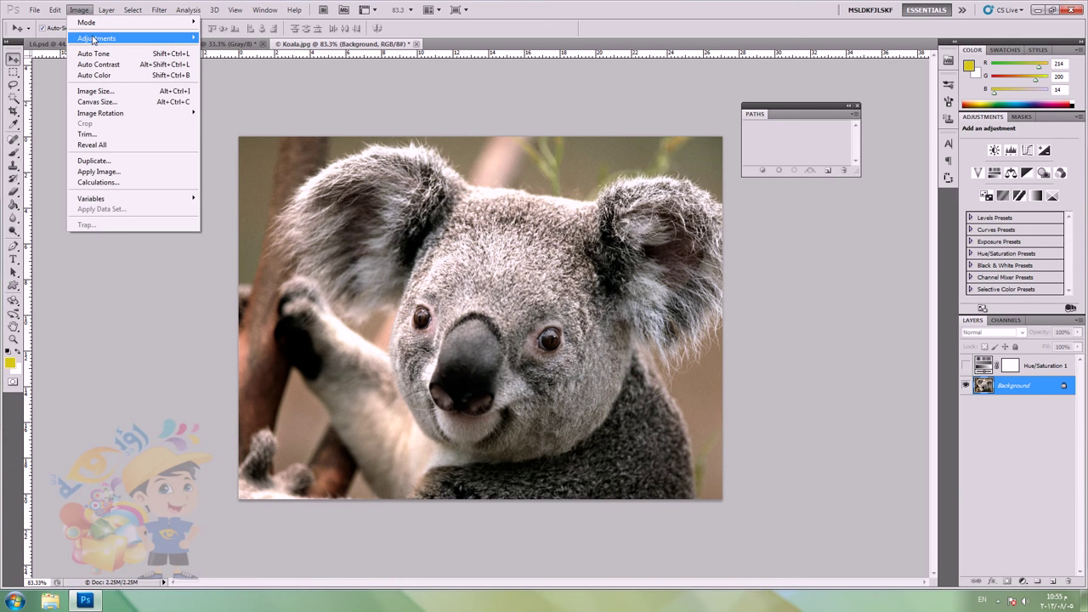
pyautogui.moveTo(95, 39)
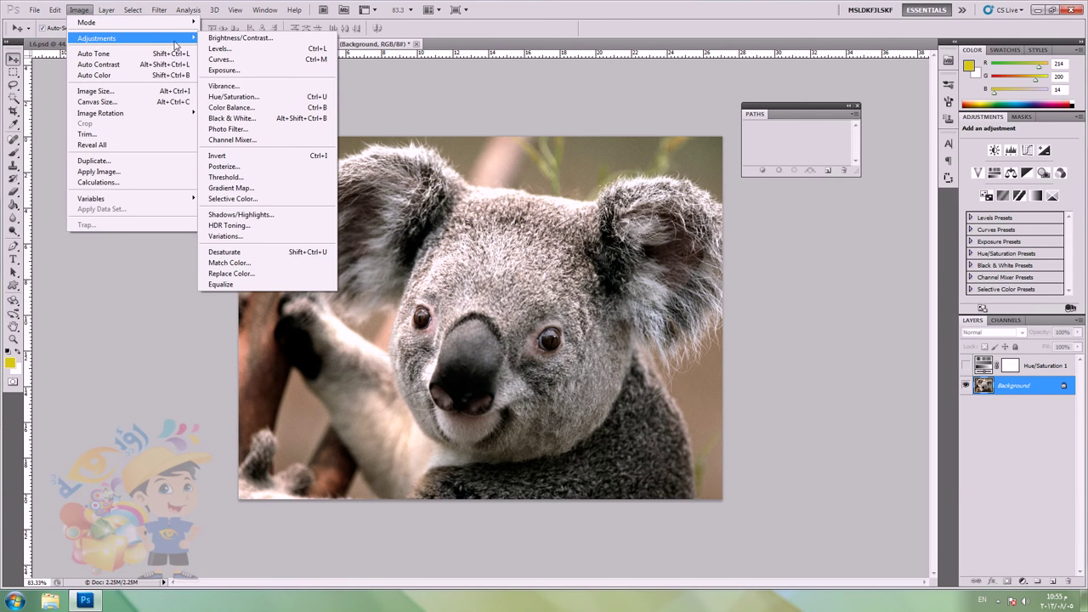
pyautogui.click(240, 100)
pyautogui.moveTo(748, 207); pyautogui.dragTo(782, 208)
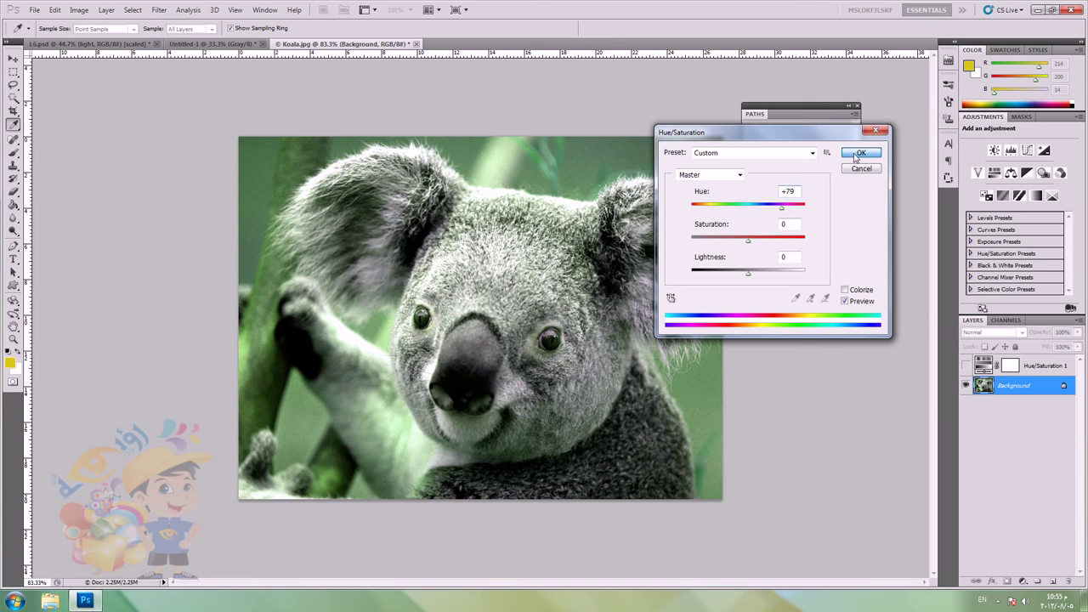
pyautogui.click(856, 153)
pyautogui.click(967, 387)
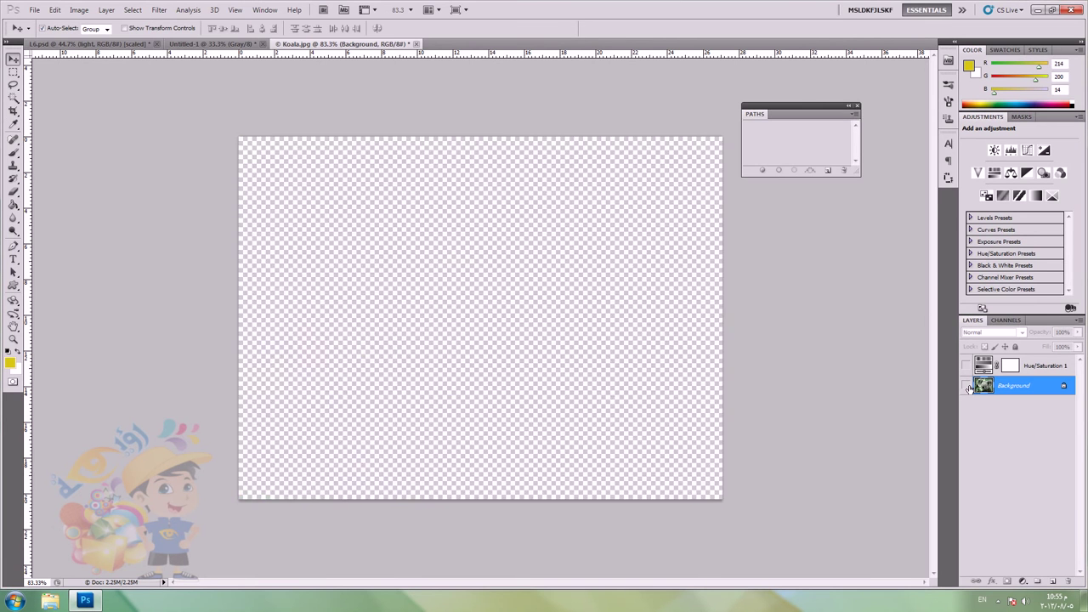
pyautogui.click(966, 387)
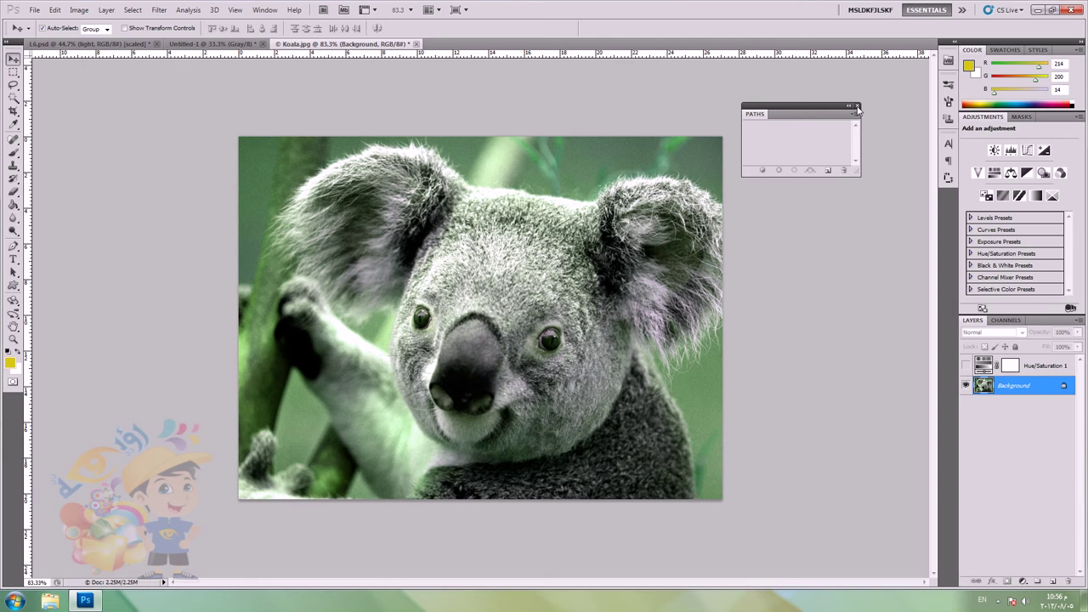
# Step: Close the floating Paths panel and apply Auto Color, Auto Contrast and Auto Tone to the Background layer
pyautogui.click(856, 108)
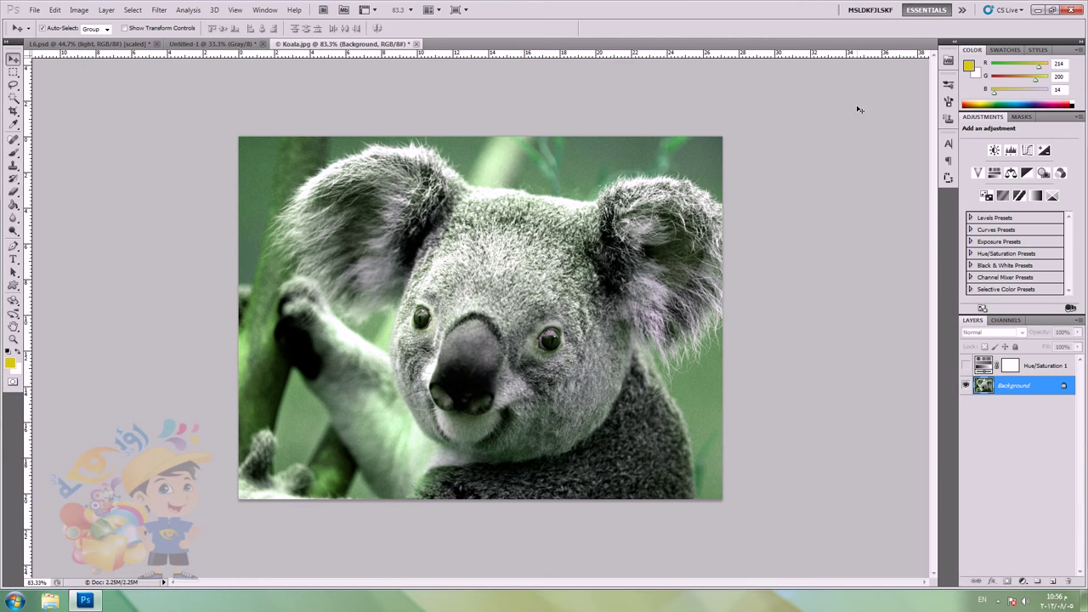
pyautogui.click(85, 12)
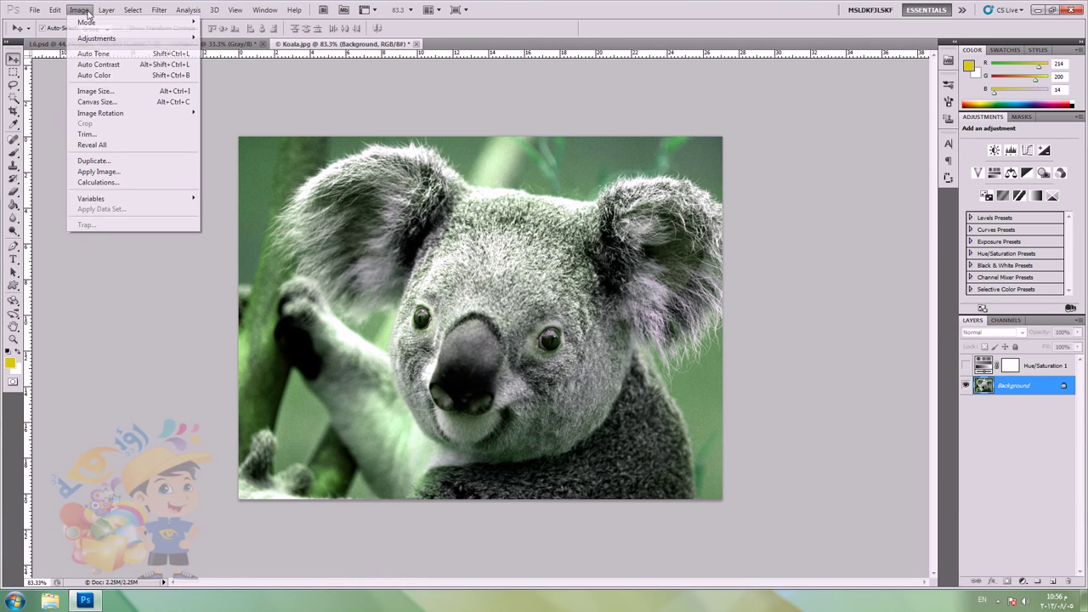
pyautogui.click(116, 76)
pyautogui.click(79, 9)
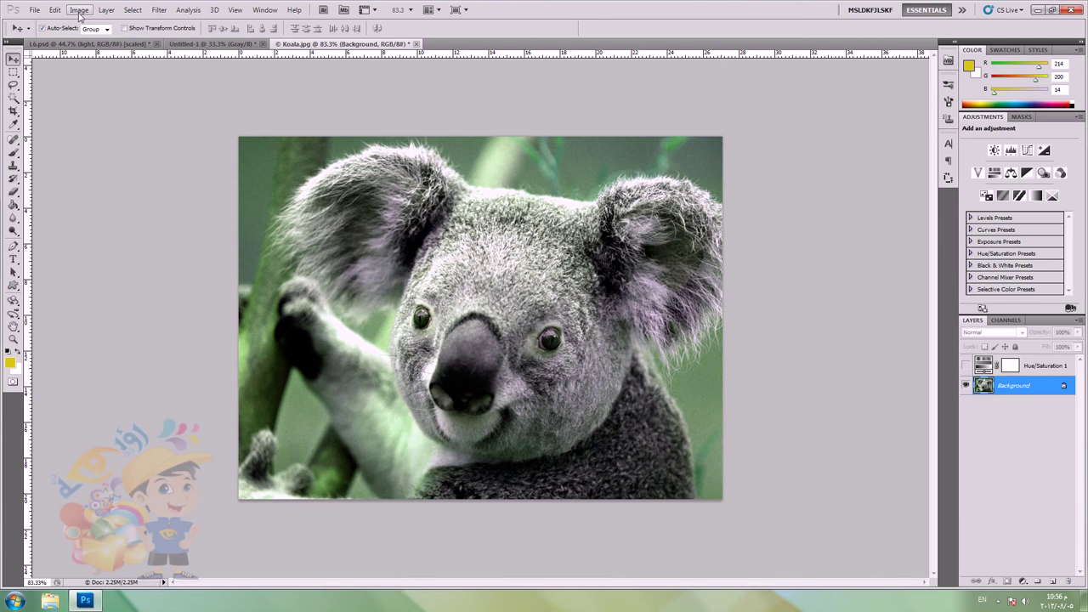
pyautogui.click(106, 65)
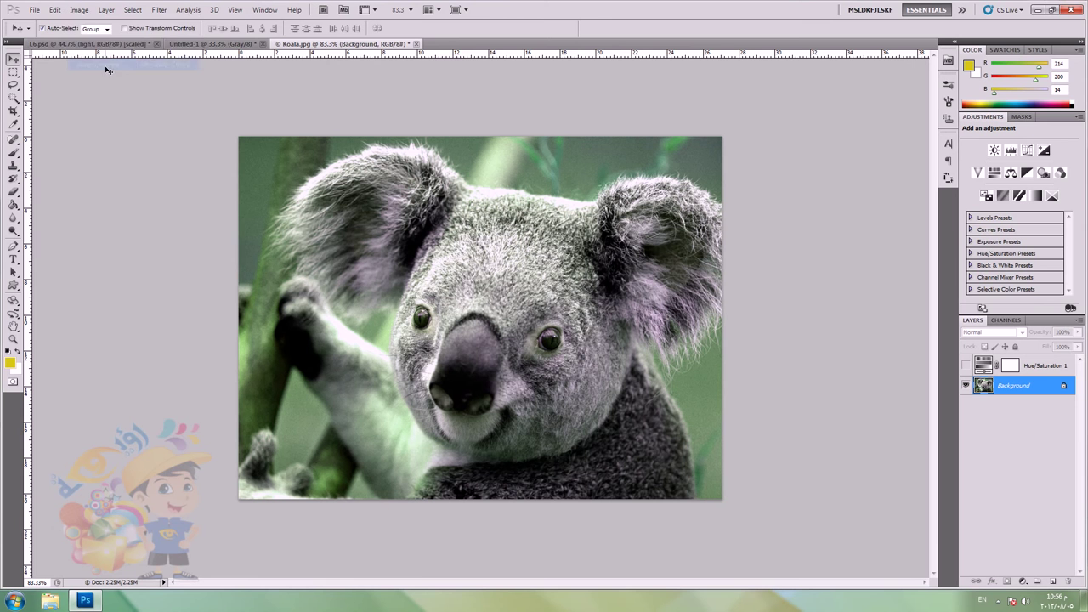
pyautogui.click(79, 9)
pyautogui.click(103, 55)
# Step: Look over the Image Rotation options for the koala image, and return to the L6.psd document
pyautogui.click(78, 9)
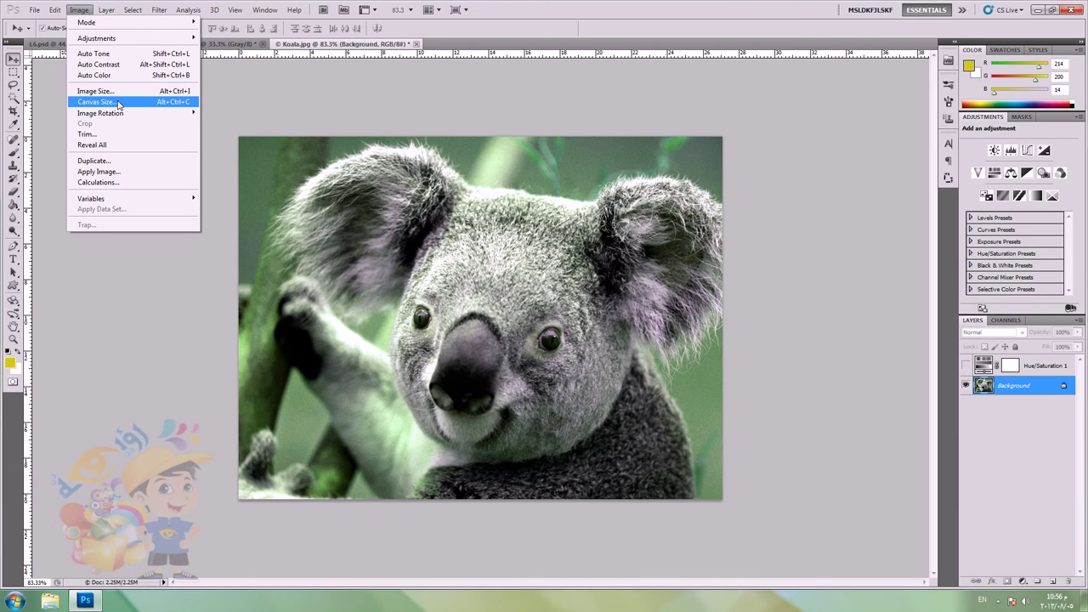
pyautogui.moveTo(112, 116)
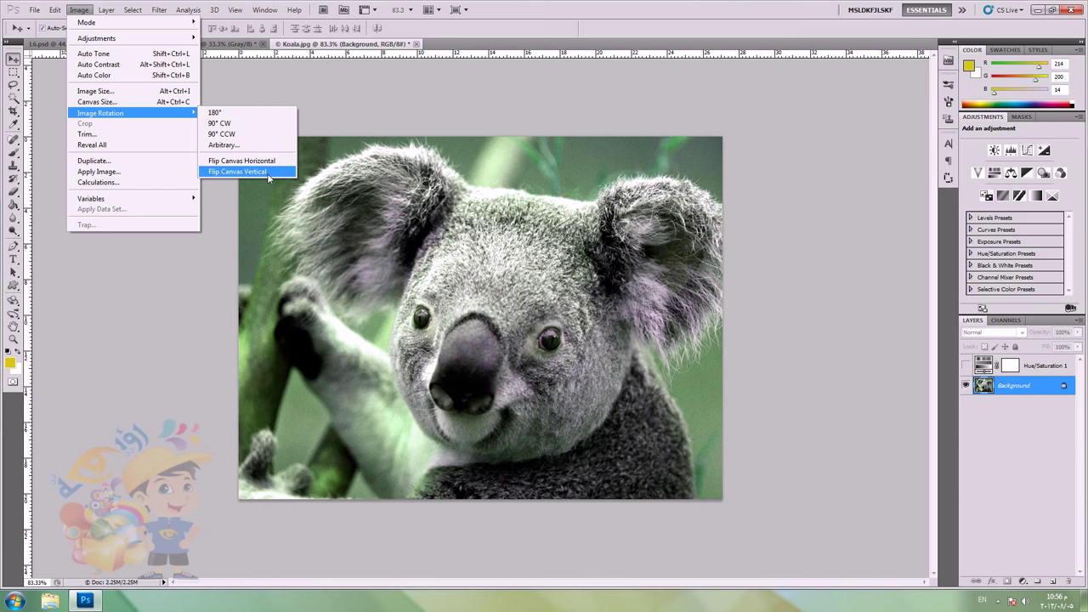
pyautogui.click(269, 80)
pyautogui.click(52, 45)
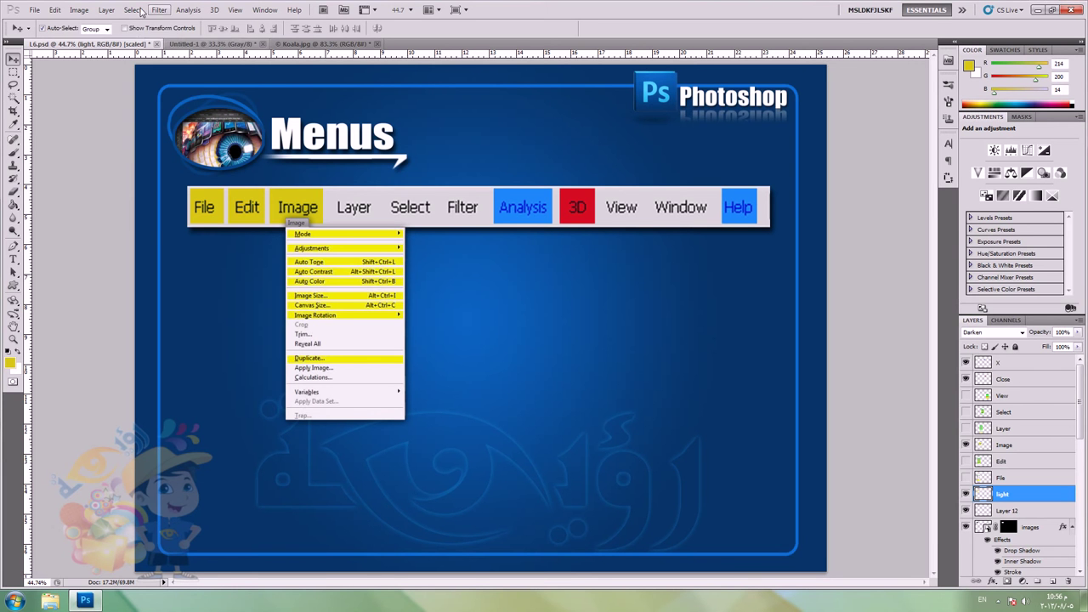
# Step: Duplicate the L6.psd image as L6 copy with its layers, and compare the copy with the original document
pyautogui.click(78, 10)
pyautogui.click(111, 160)
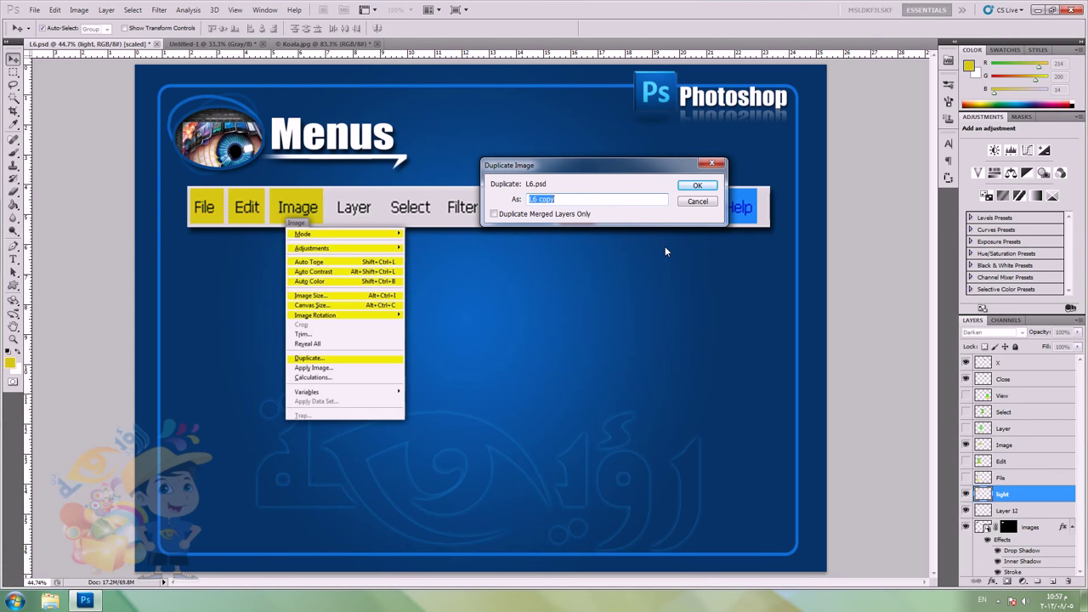
pyautogui.click(494, 214)
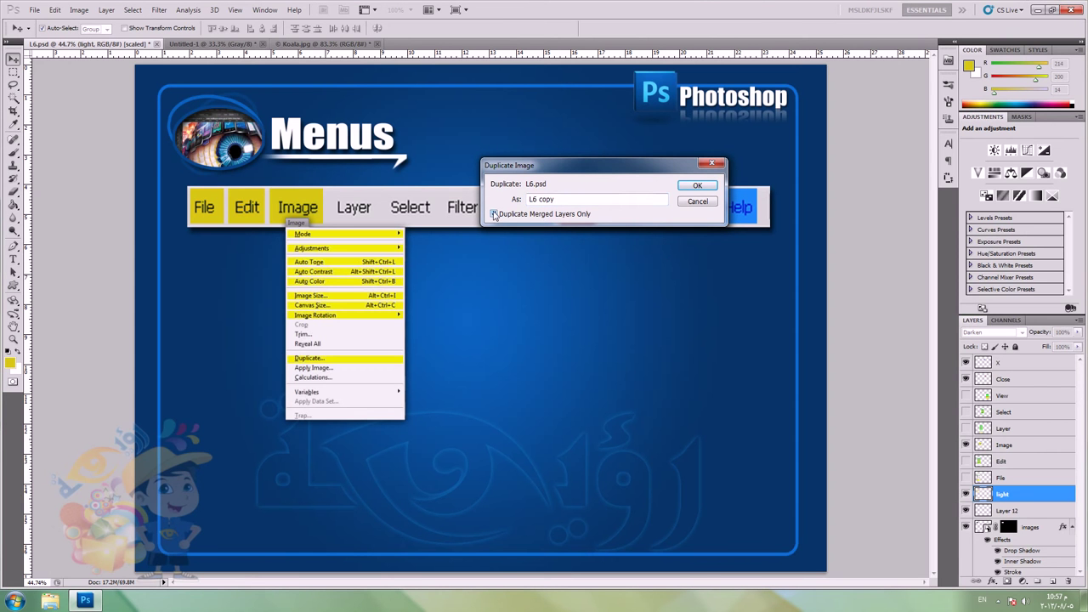
pyautogui.click(697, 186)
pyautogui.click(546, 225)
pyautogui.hotkey('ctrl', '-')
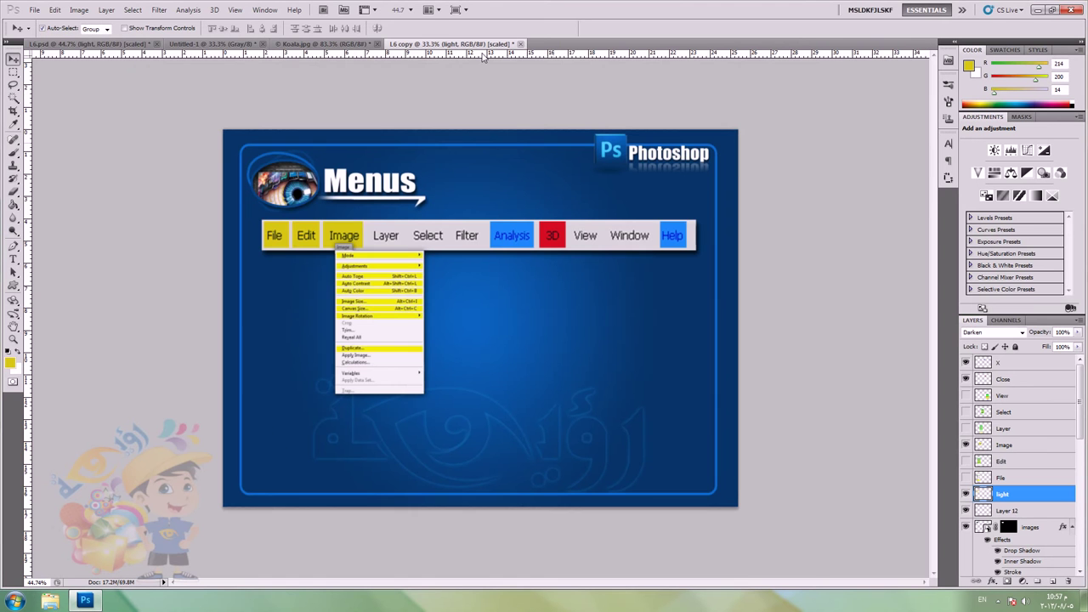
pyautogui.click(98, 44)
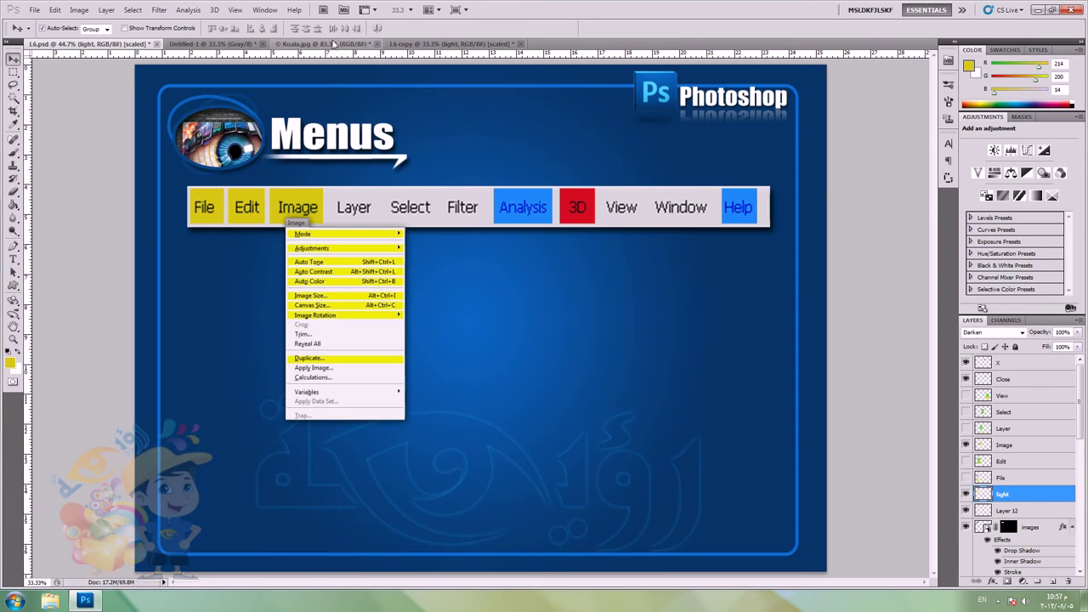
pyautogui.click(470, 44)
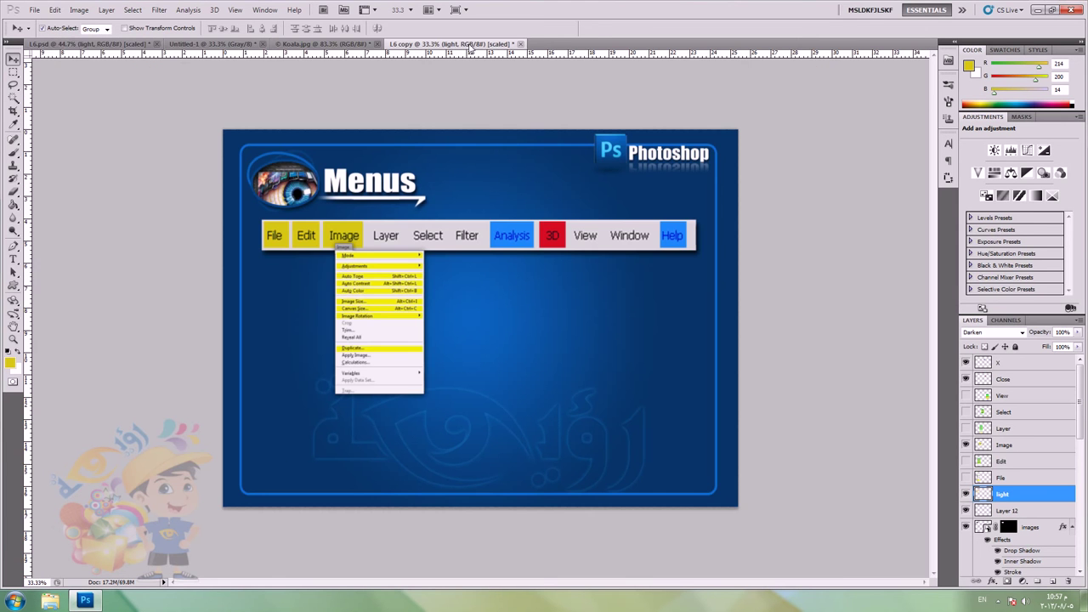
# Step: View the Save As options for L6 copy, cancel them, and close the copy without saving
pyautogui.click(34, 9)
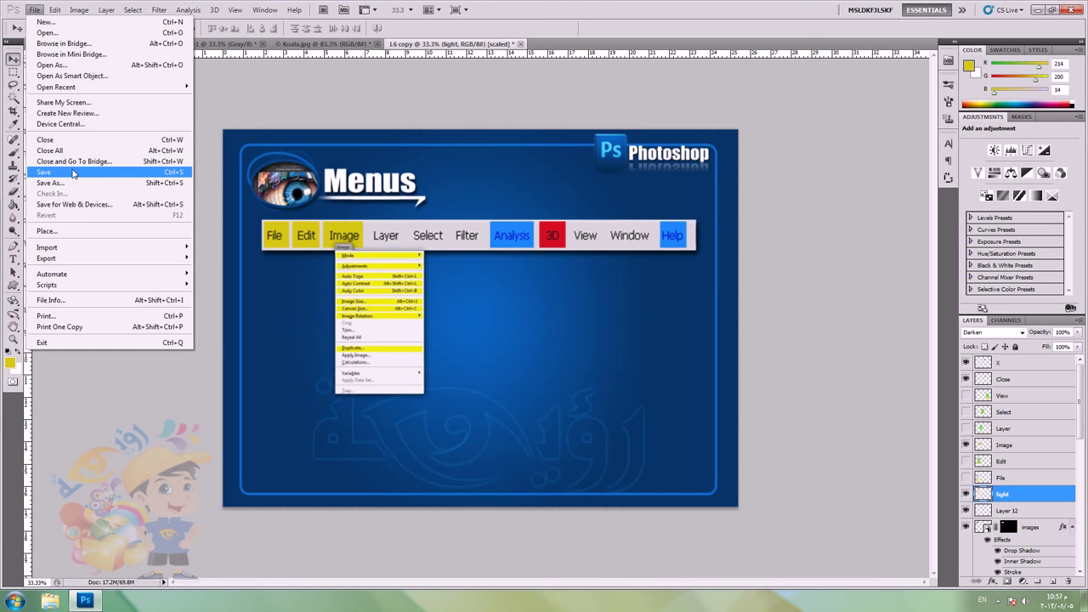
pyautogui.click(68, 183)
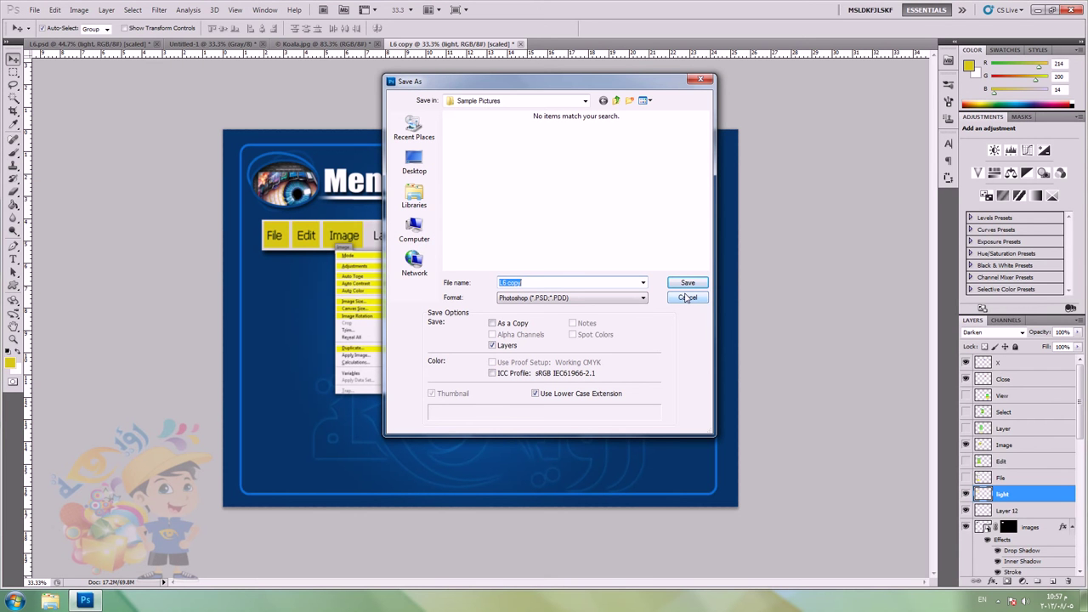
pyautogui.click(686, 298)
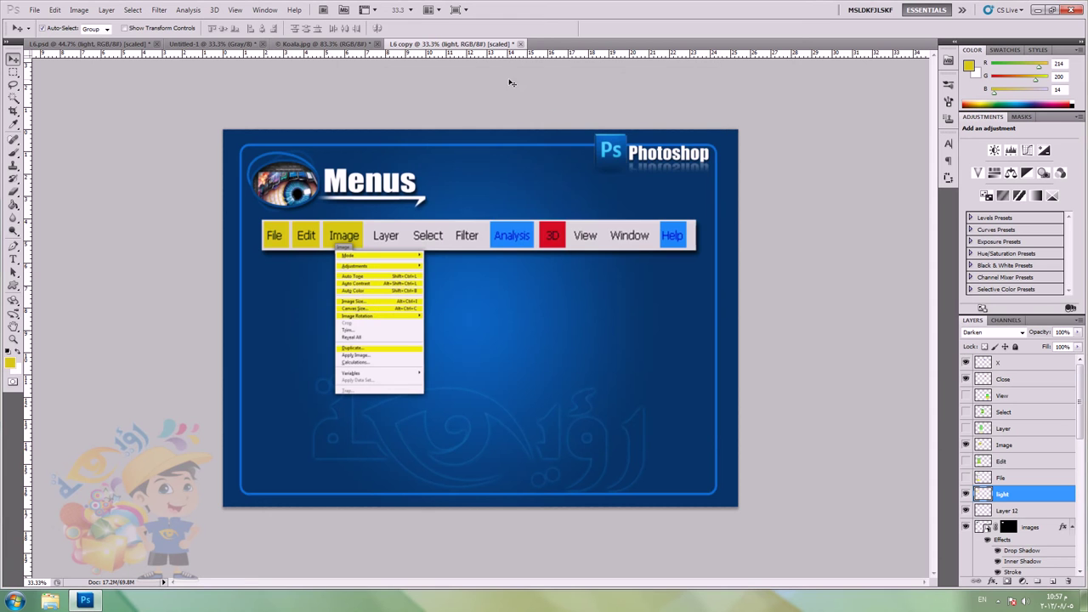
pyautogui.click(521, 43)
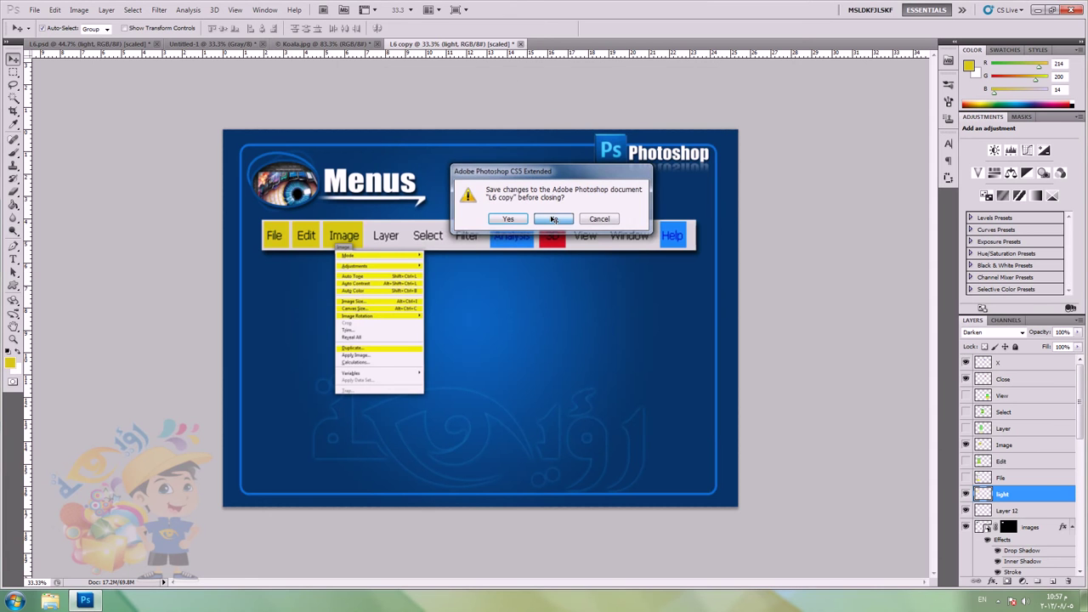
pyautogui.click(554, 216)
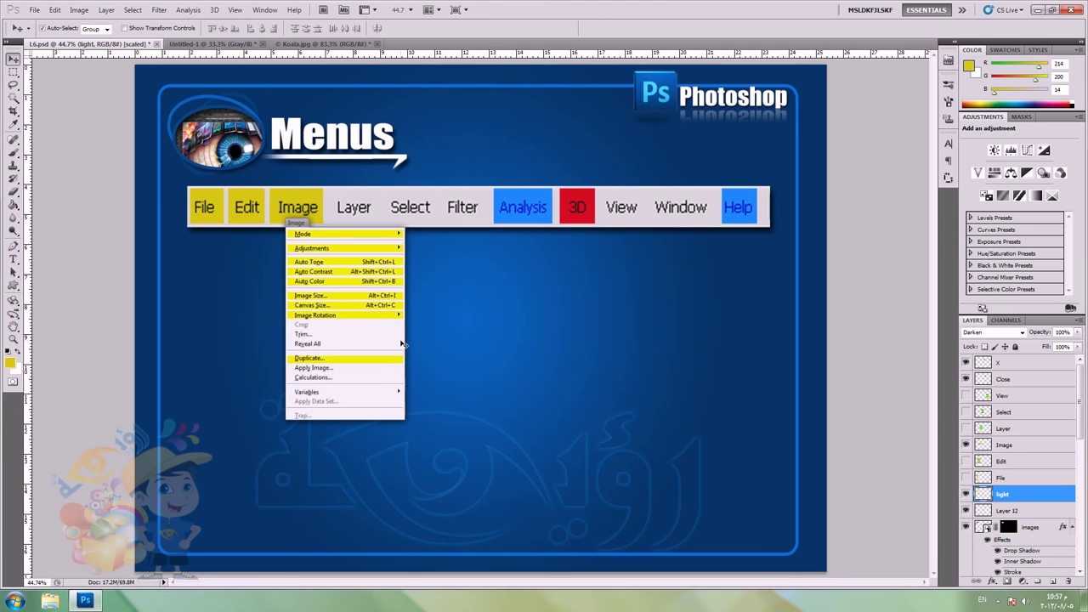
# Step: Hide the Image layer and show the Layer layer in the L6.psd document
pyautogui.click(586, 398)
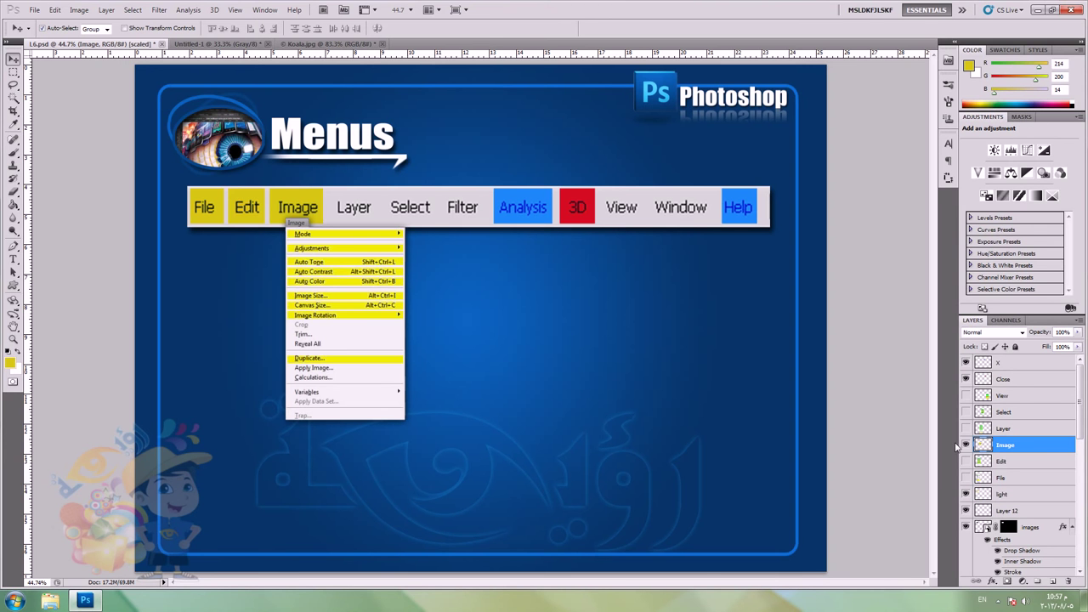
pyautogui.click(965, 445)
pyautogui.click(965, 428)
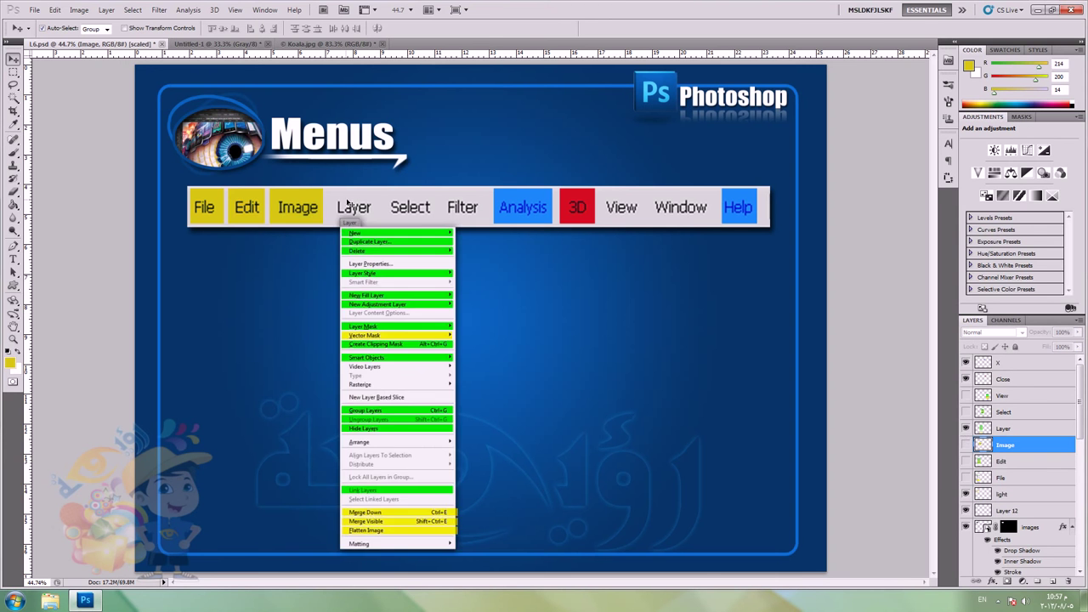
# Step: Fill the area behind the word Layer on the light layer with the yellow foreground colour, and return to the Move tool
pyautogui.click(354, 207)
pyautogui.press('g')
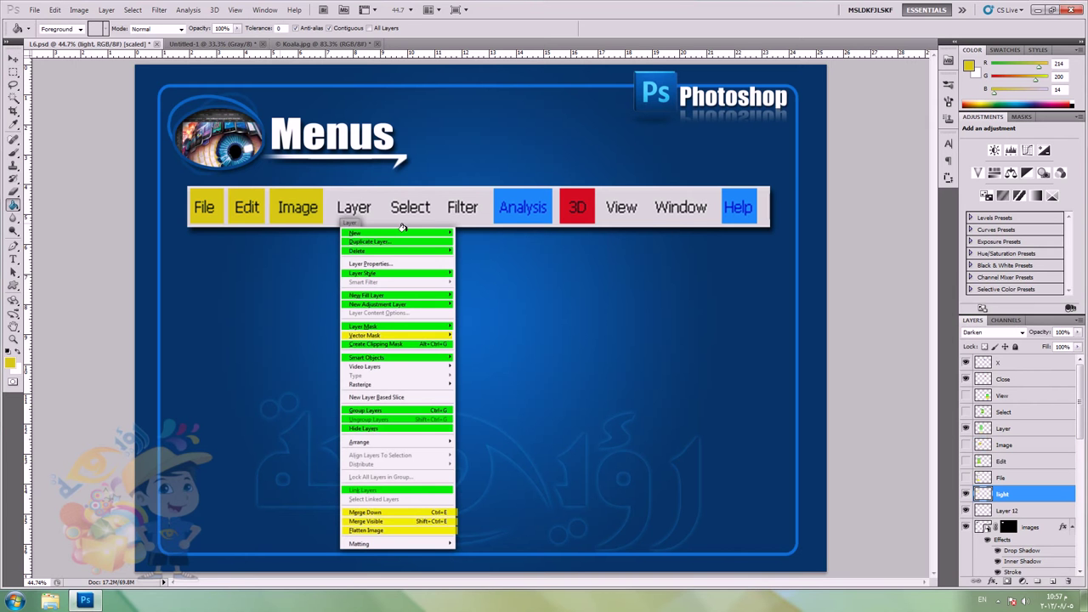
pyautogui.click(361, 207)
pyautogui.press('v')
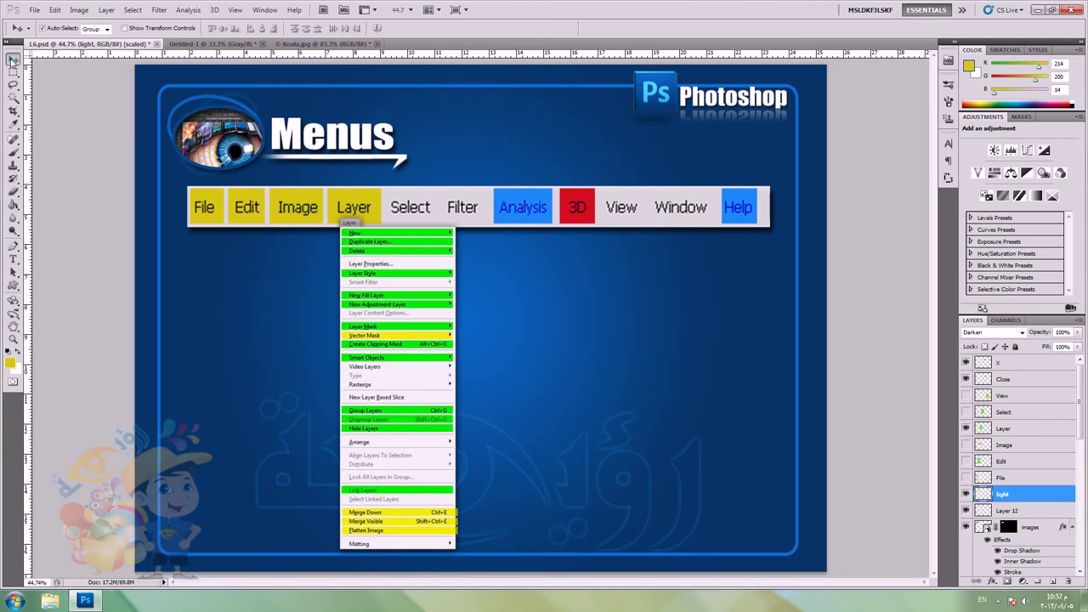
# Step: Look over the commands for creating new layers and groups
pyautogui.click(107, 12)
pyautogui.moveTo(117, 24)
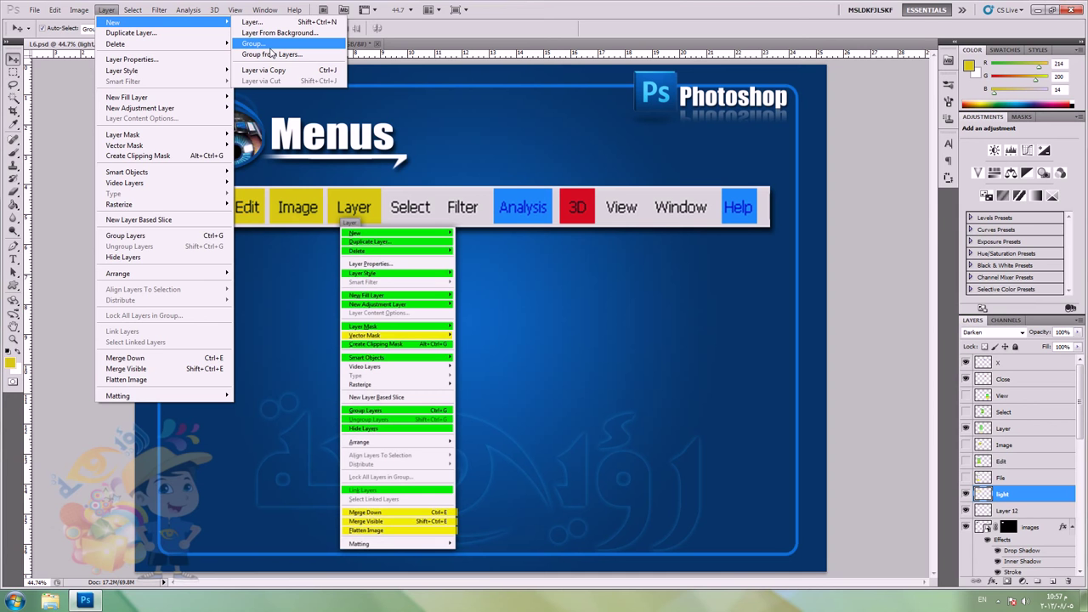
pyautogui.click(107, 10)
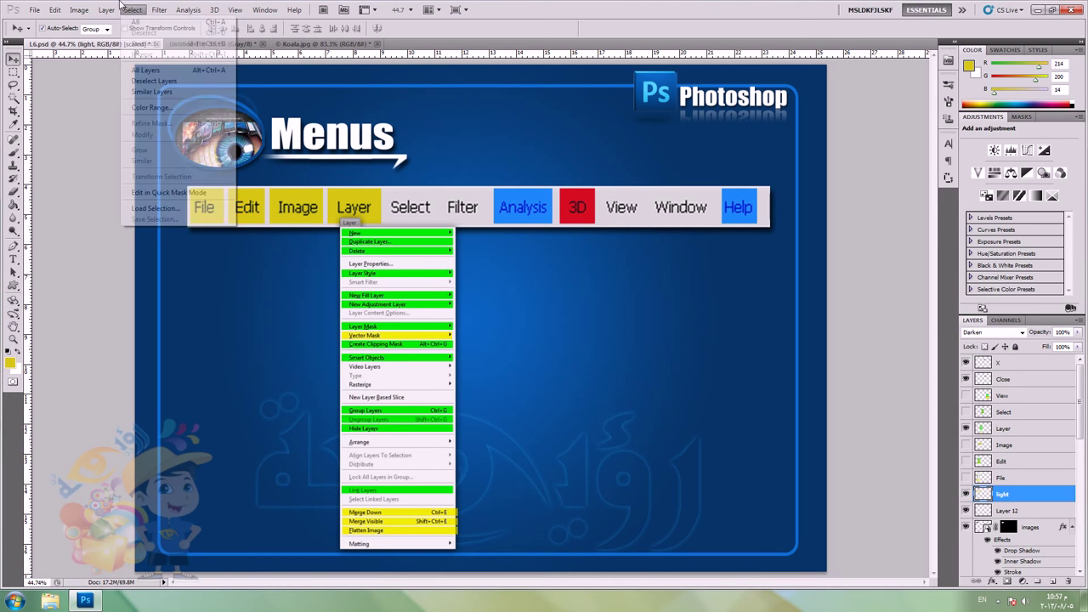
pyautogui.click(107, 10)
pyautogui.click(108, 10)
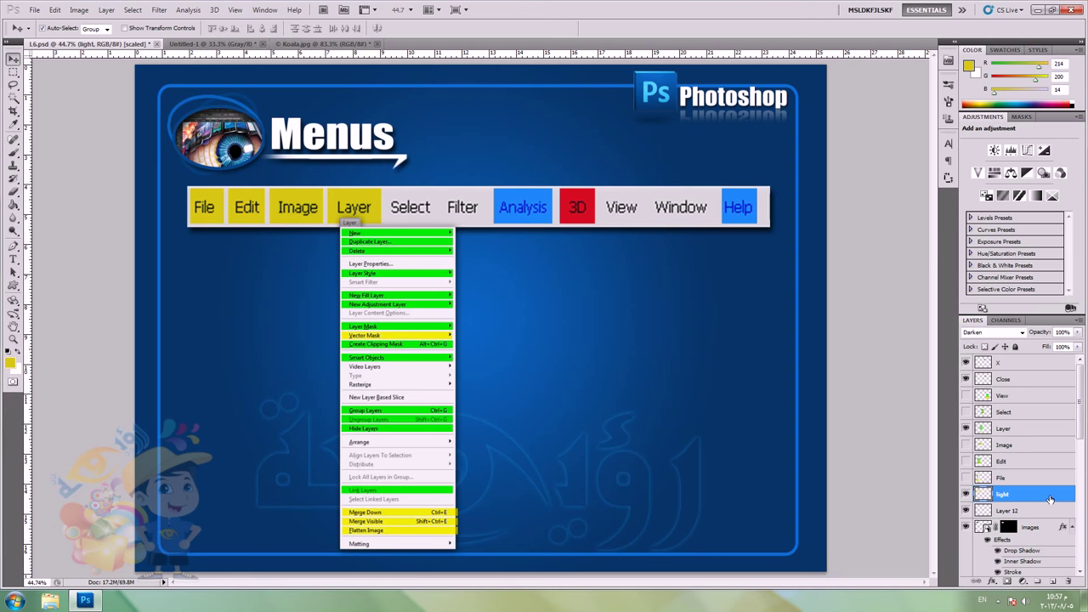
# Step: Duplicate the light layer, move the copy below the drawn menu bar, and undo the move and the duplication
pyautogui.moveTo(1051, 499); pyautogui.dragTo(1053, 583)
pyautogui.moveTo(399, 247); pyautogui.dragTo(417, 247)
pyautogui.hotkey('ctrl', 'z')
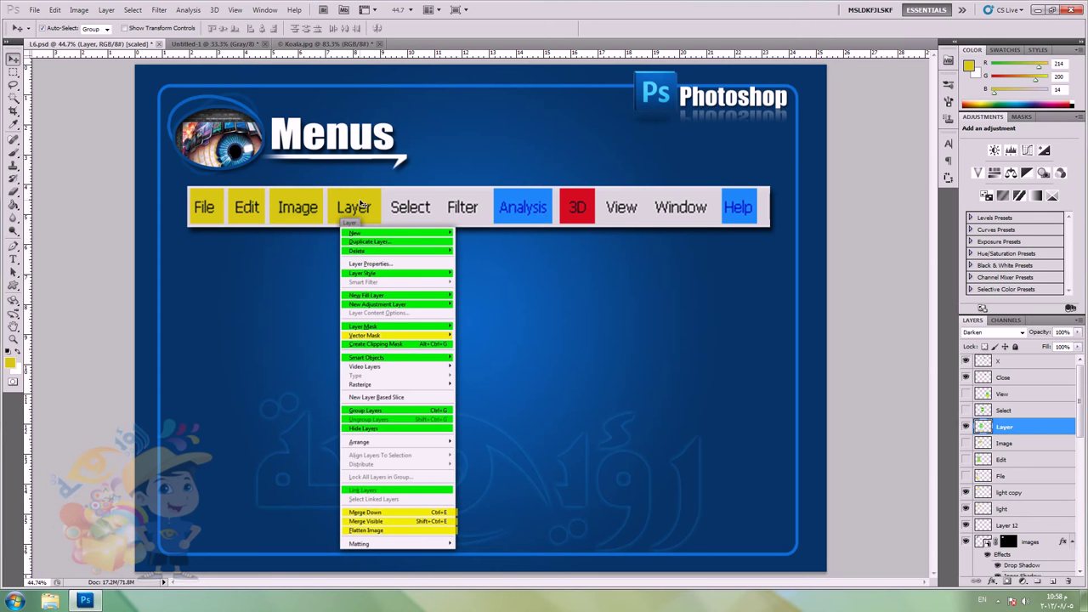
pyautogui.moveTo(360, 204); pyautogui.dragTo(290, 252)
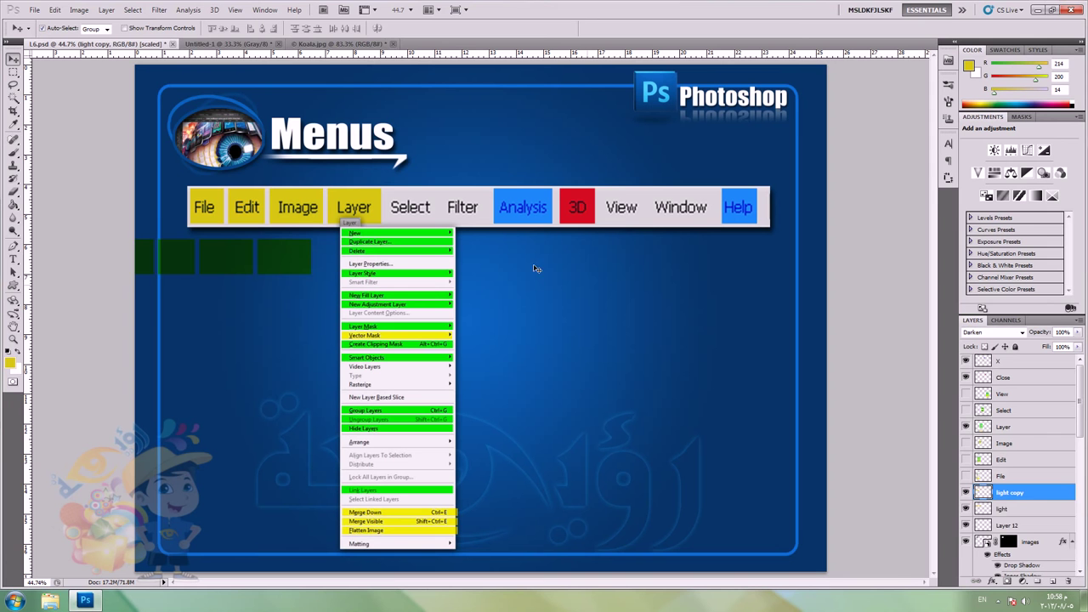
pyautogui.hotkey('ctrl', 'z')
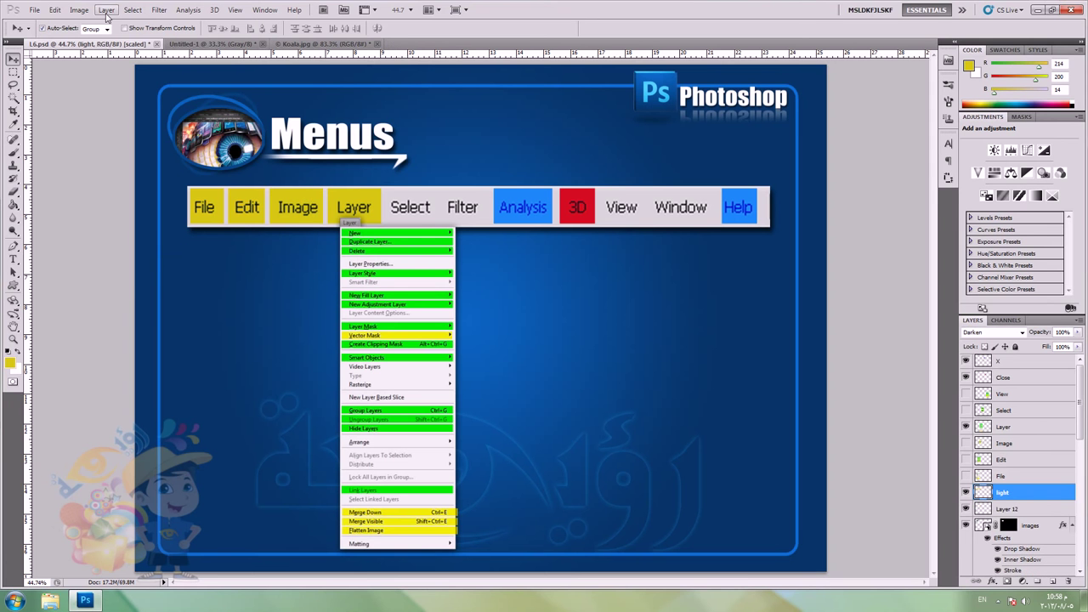
# Step: View the Delete options for layers and hidden layers, and select the Layer layer
pyautogui.click(106, 9)
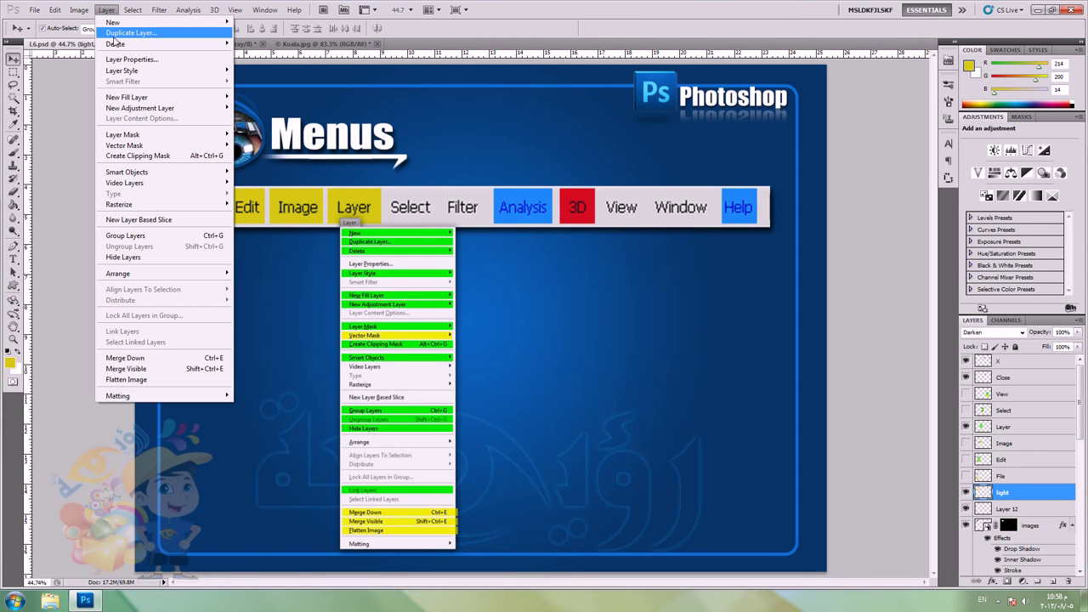
pyautogui.moveTo(127, 44)
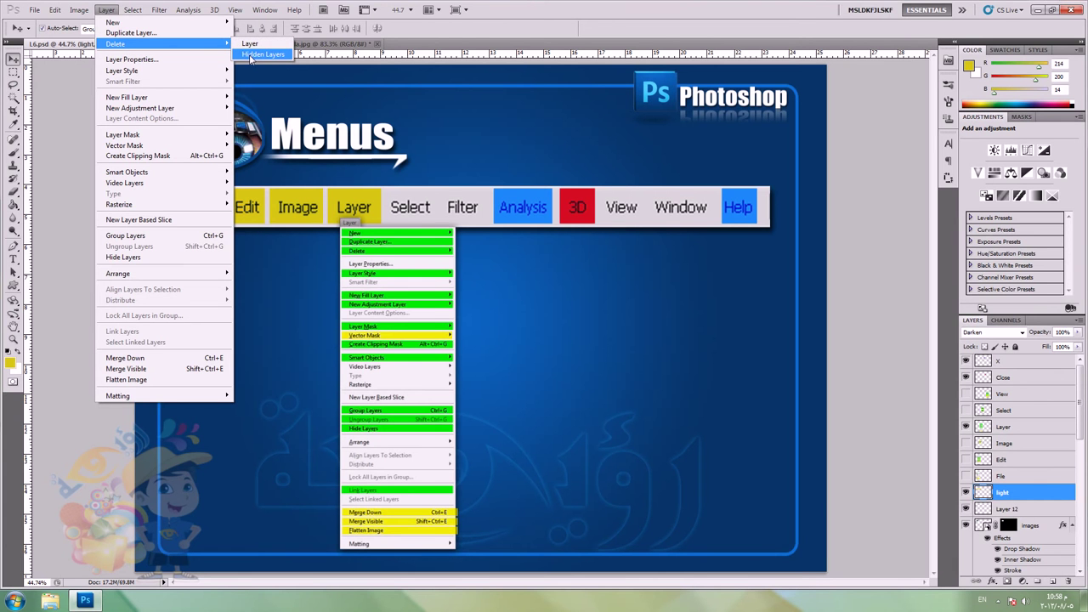
pyautogui.click(63, 101)
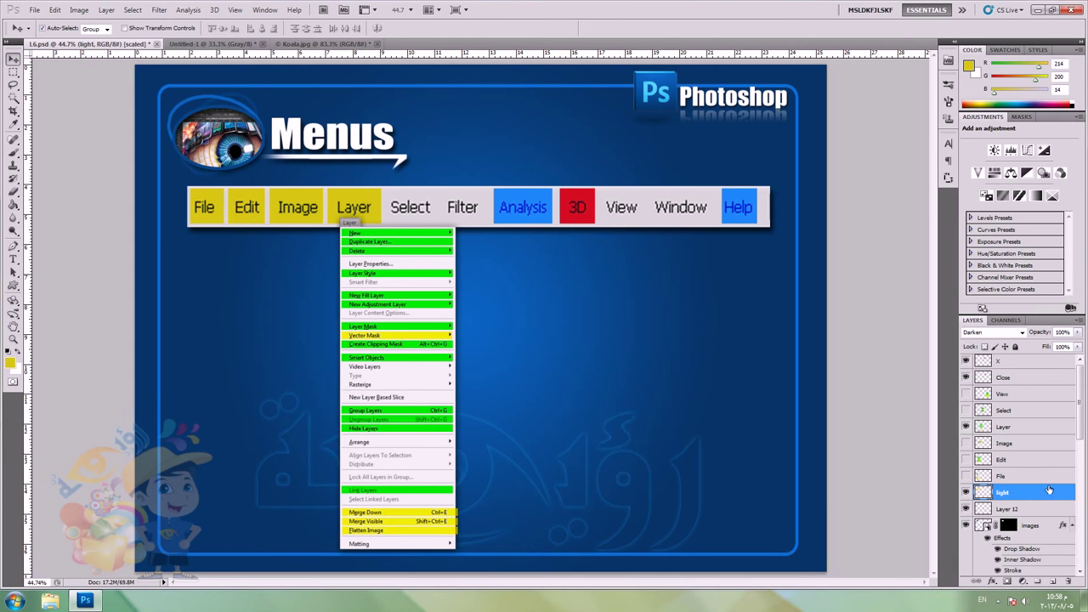
pyautogui.click(1008, 431)
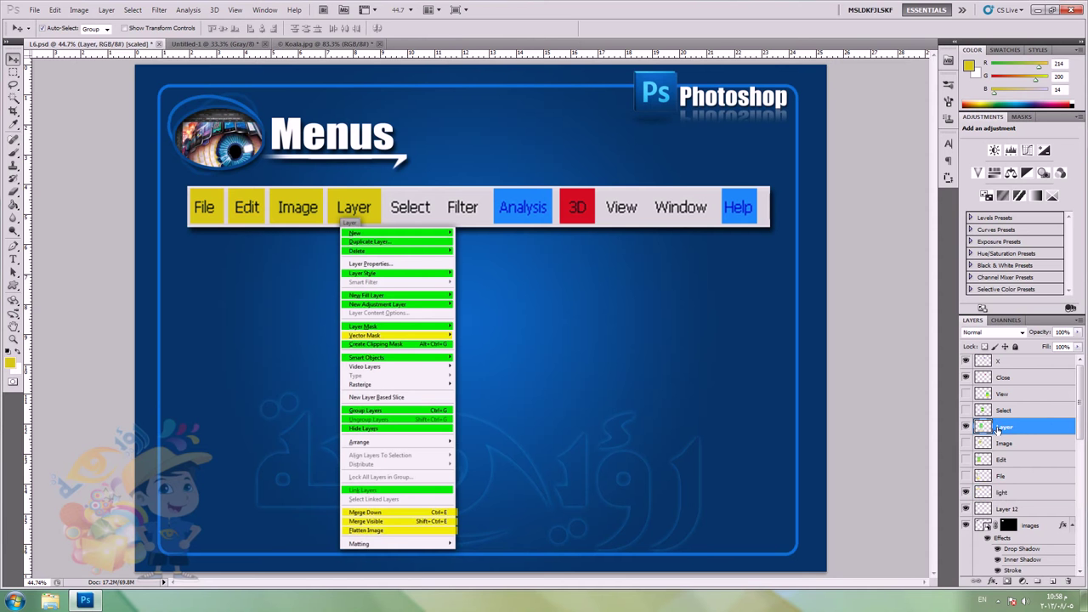
# Step: In Koala.jpg, delete the Hue/Saturation 1 adjustment layer together with its layer mask
pyautogui.click(323, 43)
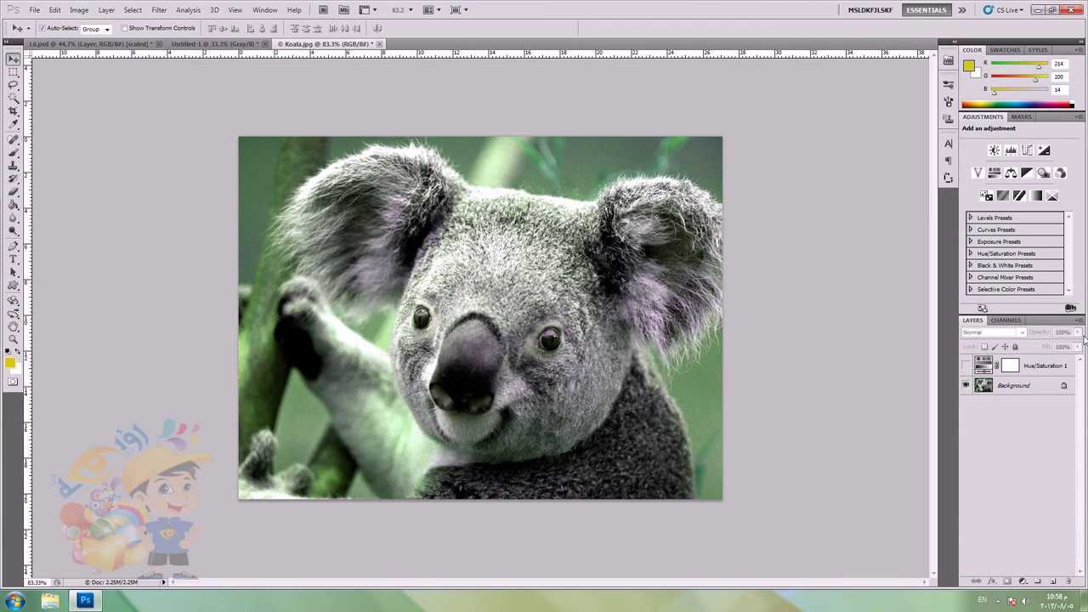
pyautogui.click(1045, 367)
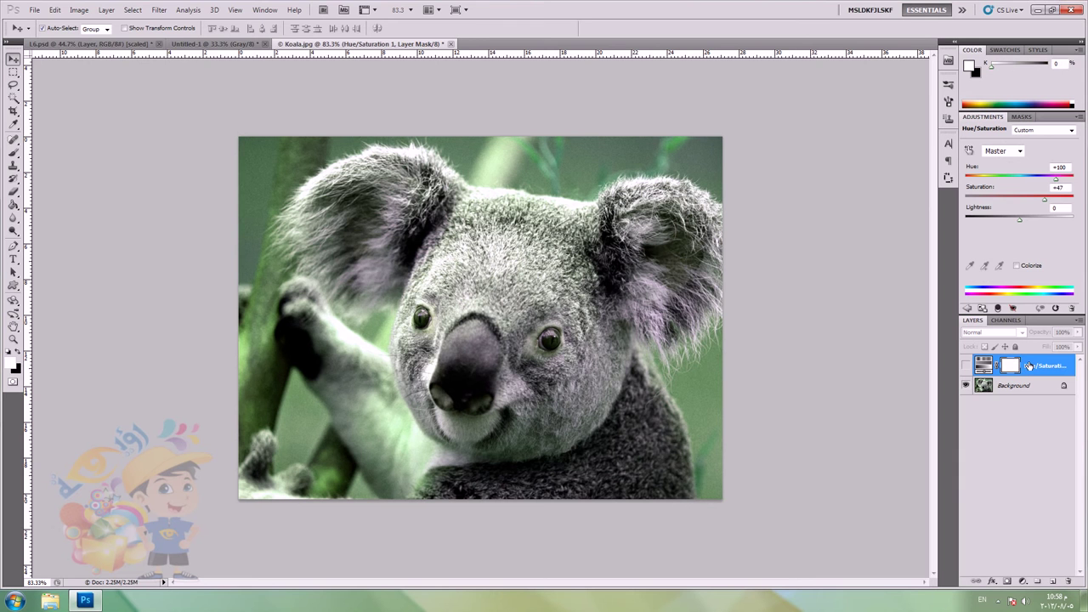
pyautogui.click(1068, 581)
pyautogui.click(507, 220)
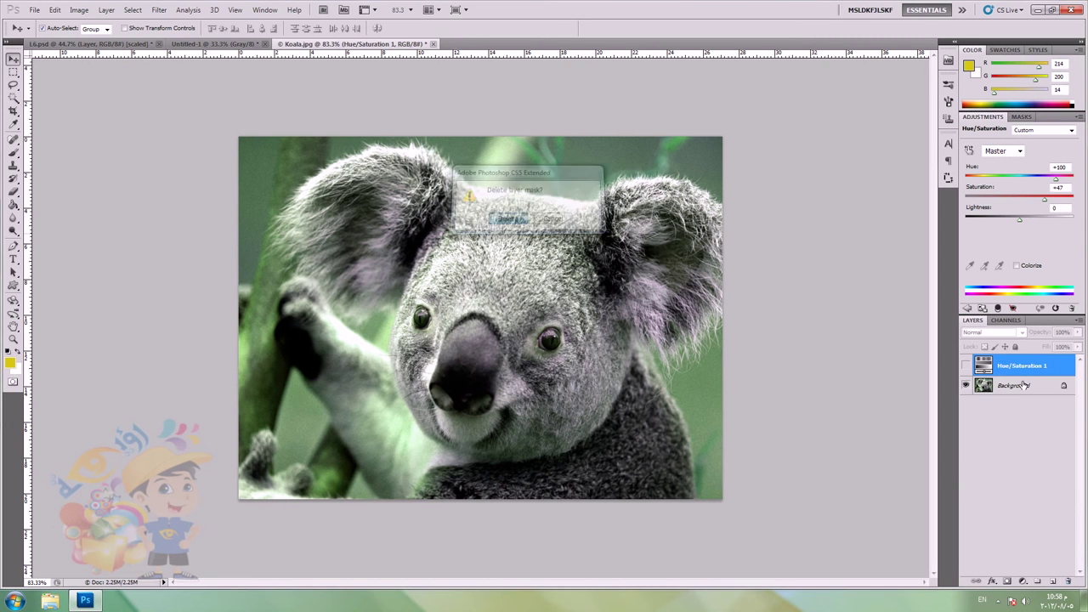
pyautogui.click(1068, 582)
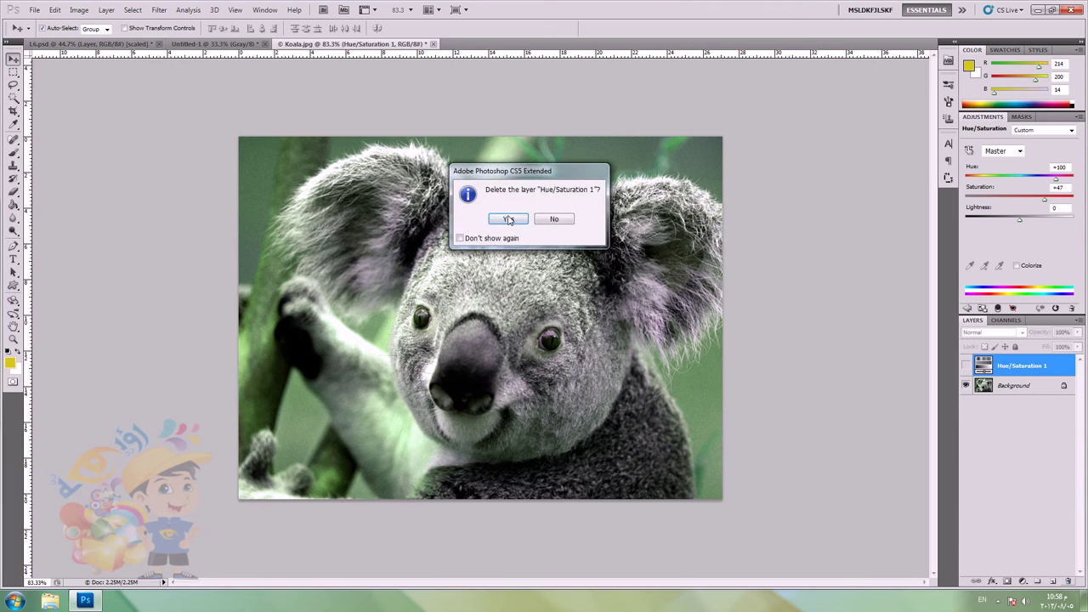
pyautogui.click(509, 220)
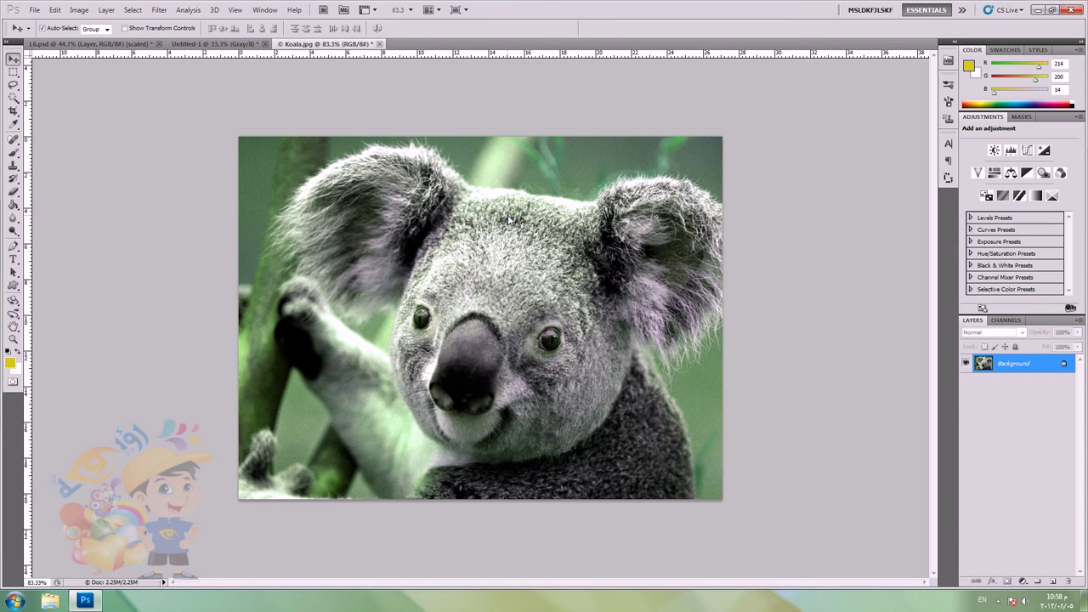
# Step: Add a new layer and paint a diagonal yellow Brush stroke across the koala's ear on it
pyautogui.click(1051, 583)
pyautogui.click(13, 155)
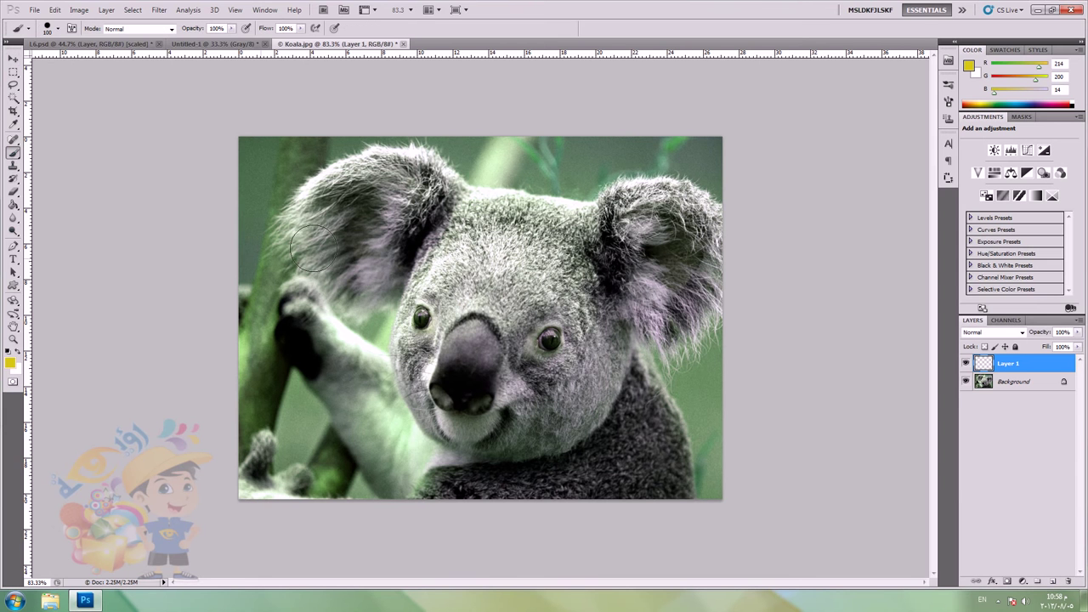
pyautogui.moveTo(449, 169); pyautogui.dragTo(340, 320)
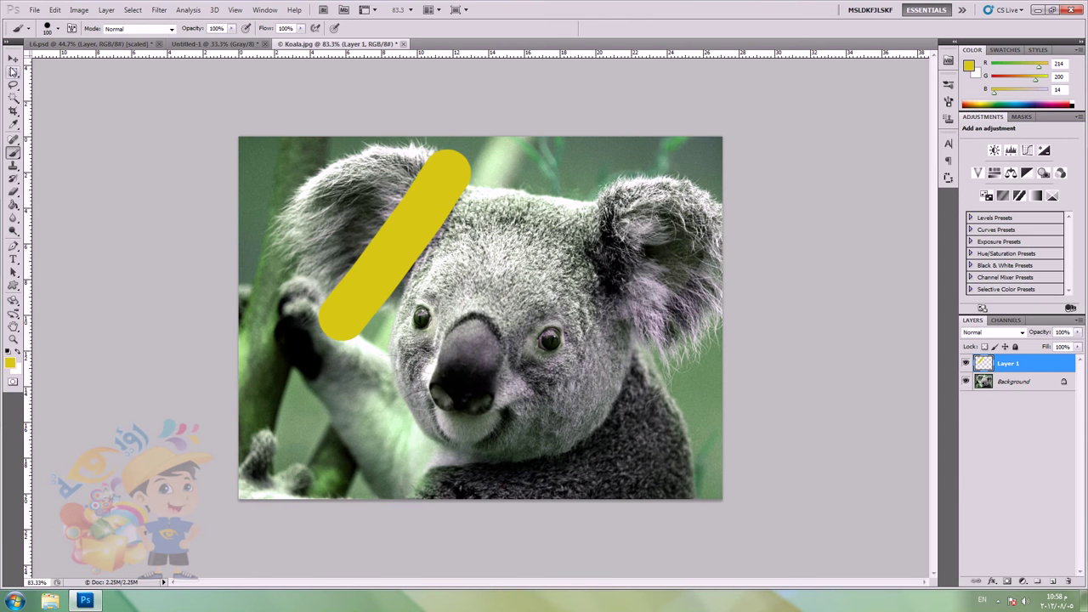
# Step: Duplicate the yellow stroke twice across the koala's face and adjust the position of the middle copy
pyautogui.press('v')
pyautogui.moveTo(417, 232)
pyautogui.mouseDown()
pyautogui.moveTo(466, 252)
pyautogui.moveTo(493, 282)
pyautogui.moveTo(536, 292)
pyautogui.mouseUp()
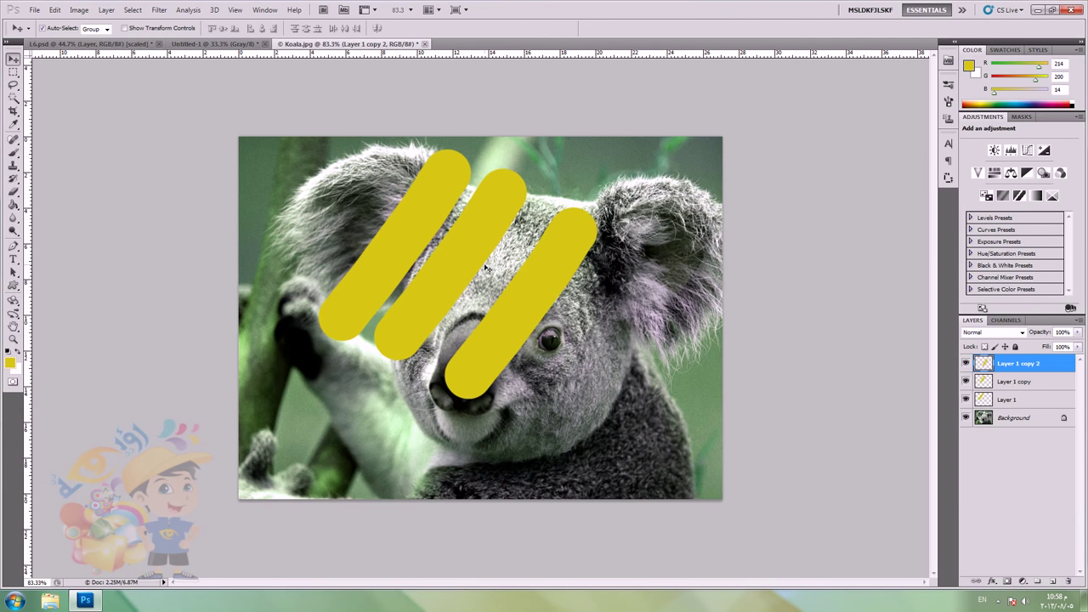
pyautogui.moveTo(468, 252); pyautogui.dragTo(477, 258)
# Step: Group the three yellow stroke layers and move the group slightly down
pyautogui.keyDown('shift'); pyautogui.click(415, 241); pyautogui.keyUp('shift')
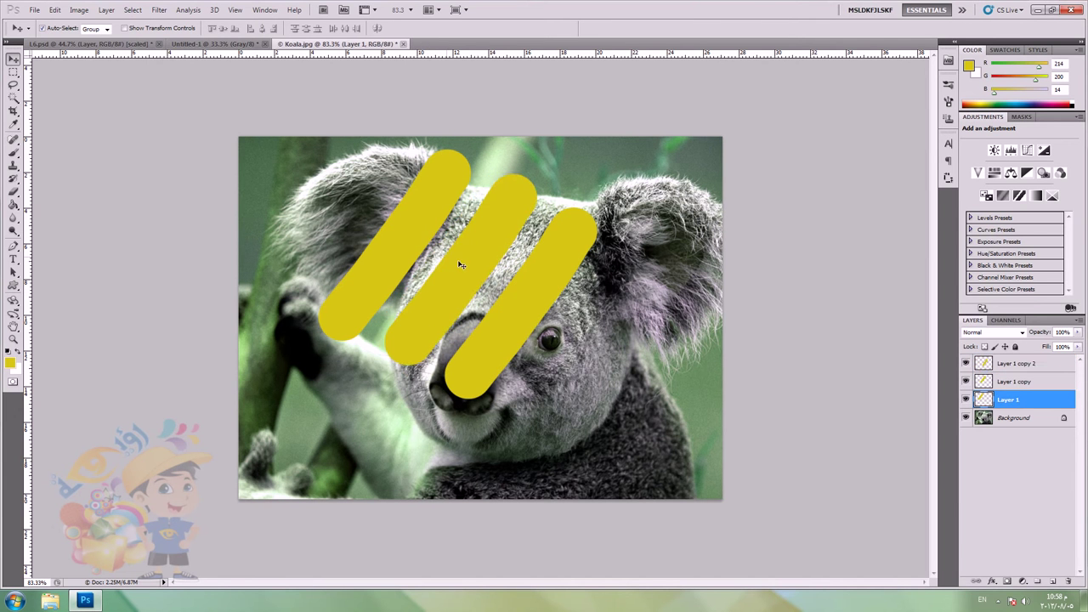
pyautogui.keyDown('shift'); pyautogui.click(1017, 363); pyautogui.keyUp('shift')
pyautogui.moveTo(1052, 396); pyautogui.dragTo(1038, 580)
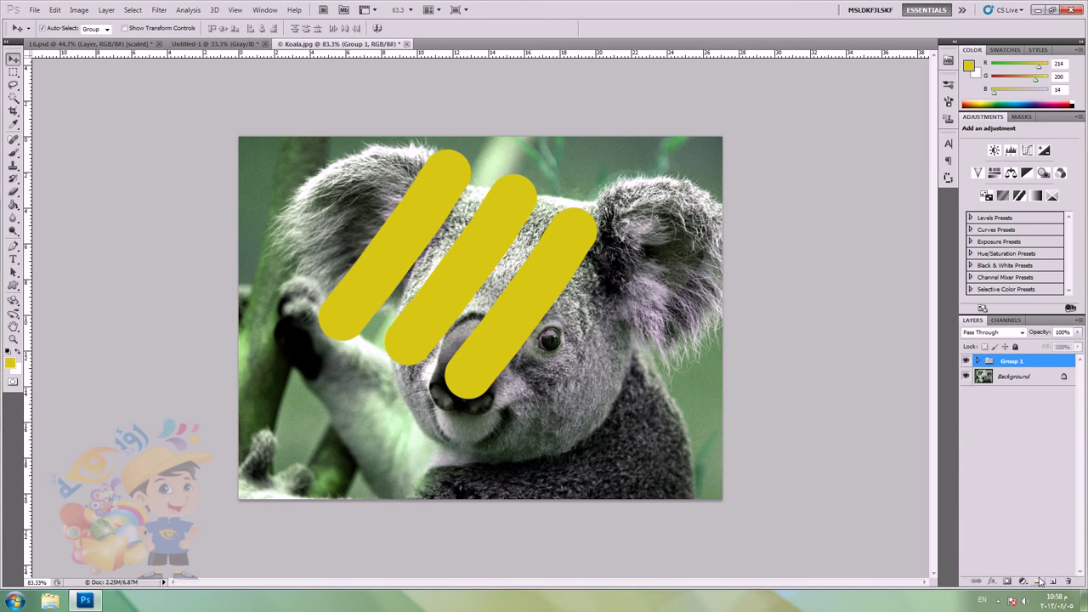
pyautogui.moveTo(553, 266); pyautogui.dragTo(554, 272)
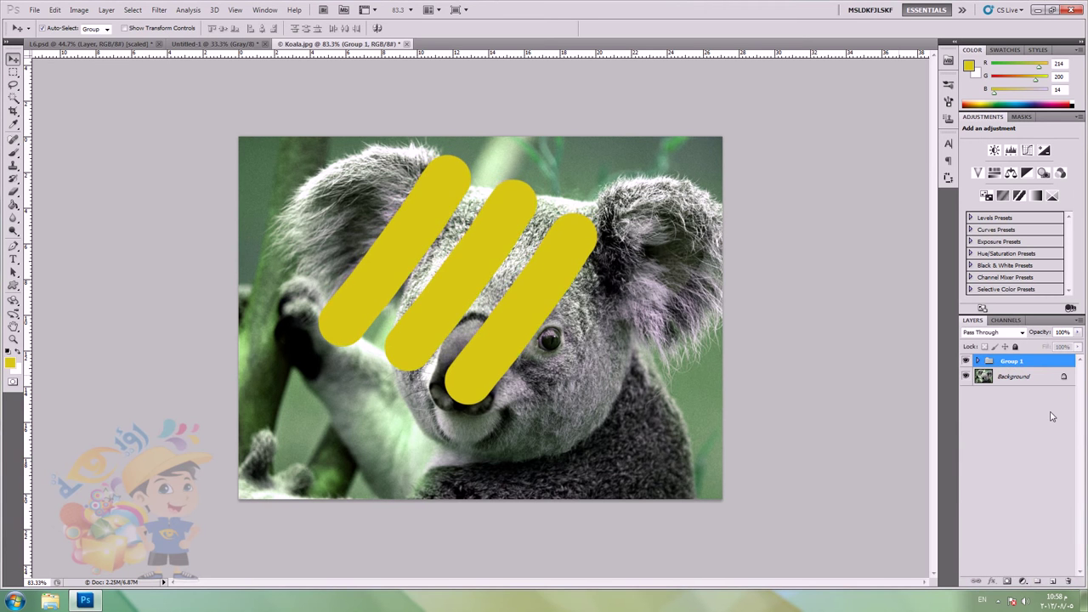
# Step: Delete Group 1 with Group Only so its layers are kept, and group the three stroke layers again
pyautogui.click(1069, 582)
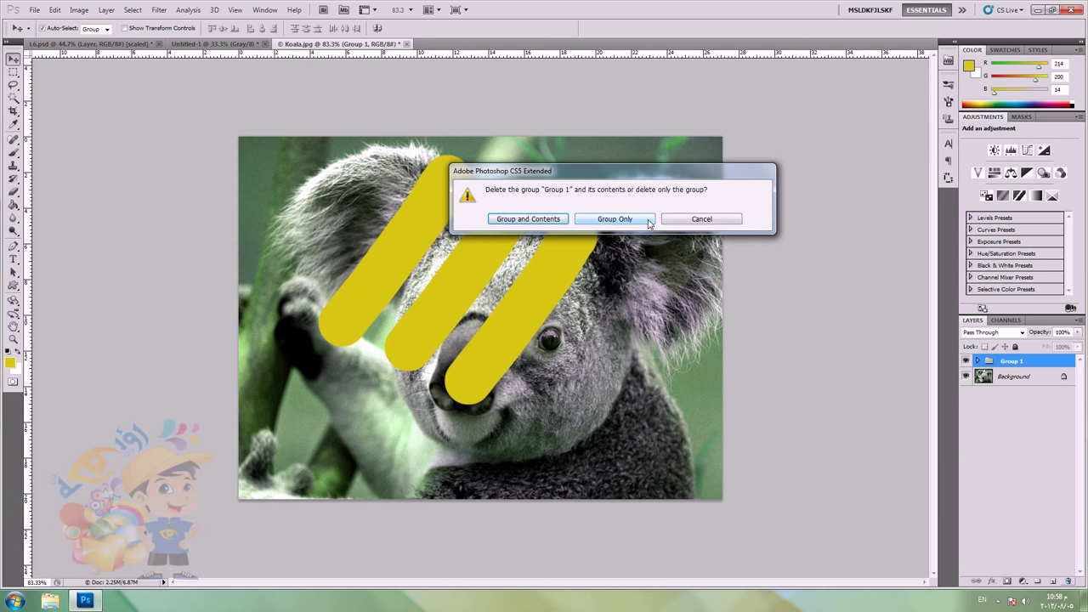
pyautogui.click(613, 219)
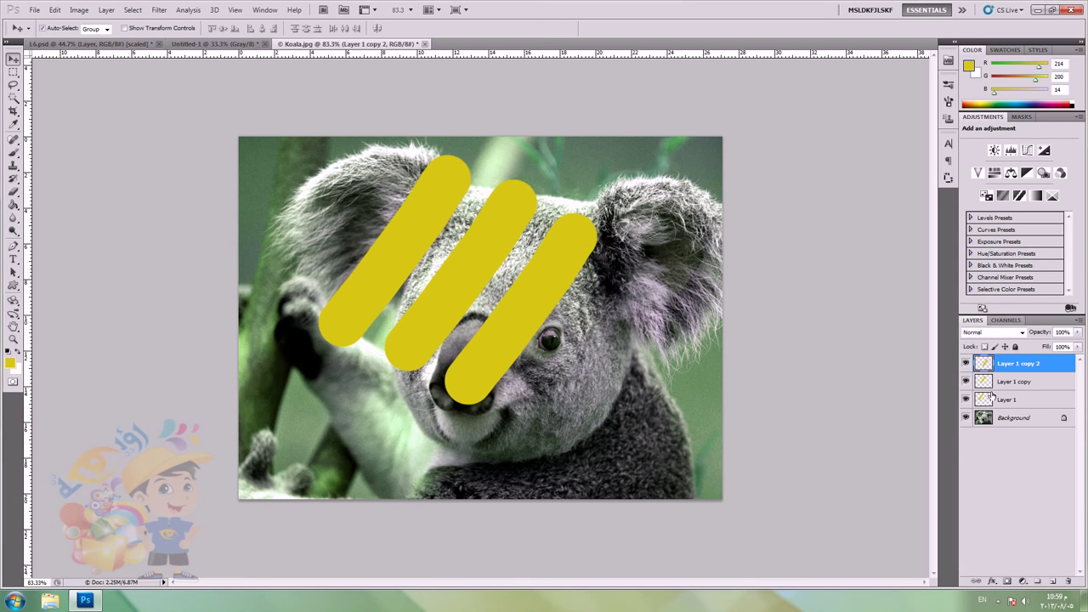
pyautogui.keyDown('shift'); pyautogui.click(1037, 404); pyautogui.keyUp('shift')
pyautogui.moveTo(1038, 403); pyautogui.dragTo(1040, 581)
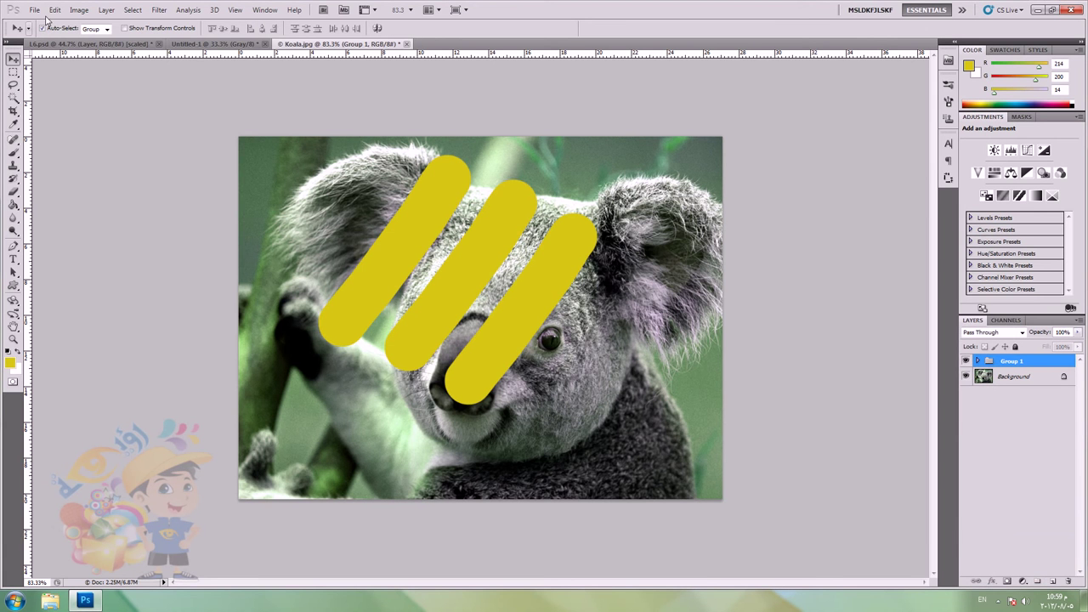
# Step: Delete the group of strokes through the layer Delete command, choosing Group Only to keep its layers
pyautogui.click(106, 10)
pyautogui.moveTo(160, 45)
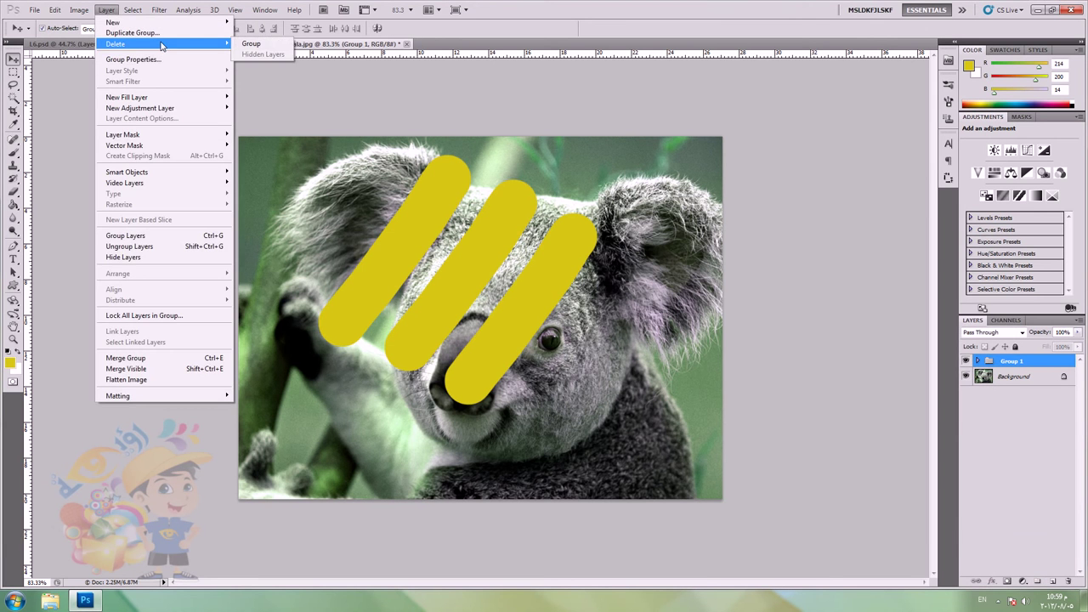
pyautogui.click(253, 44)
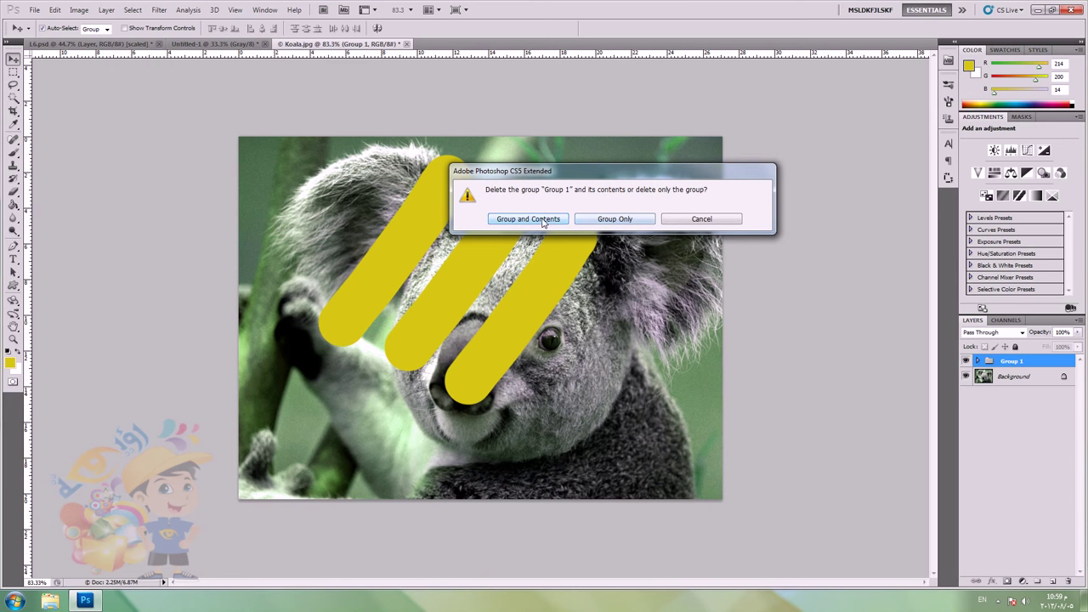
pyautogui.click(592, 219)
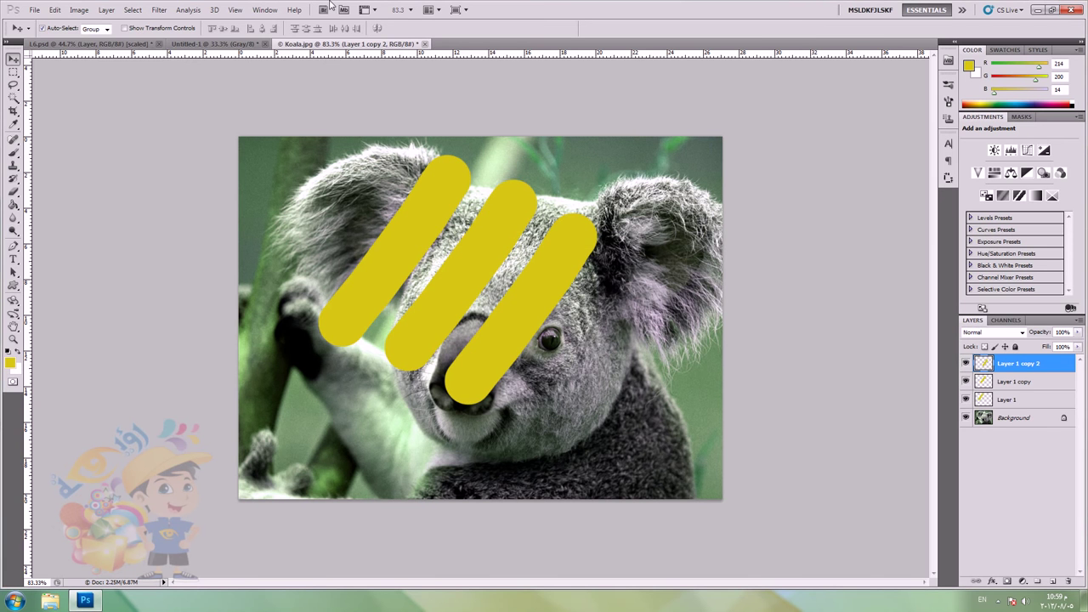
# Step: Check the Layer menu picture in L6.psd, and move the rightmost yellow stroke in Koala.jpg slightly down and right
pyautogui.click(85, 43)
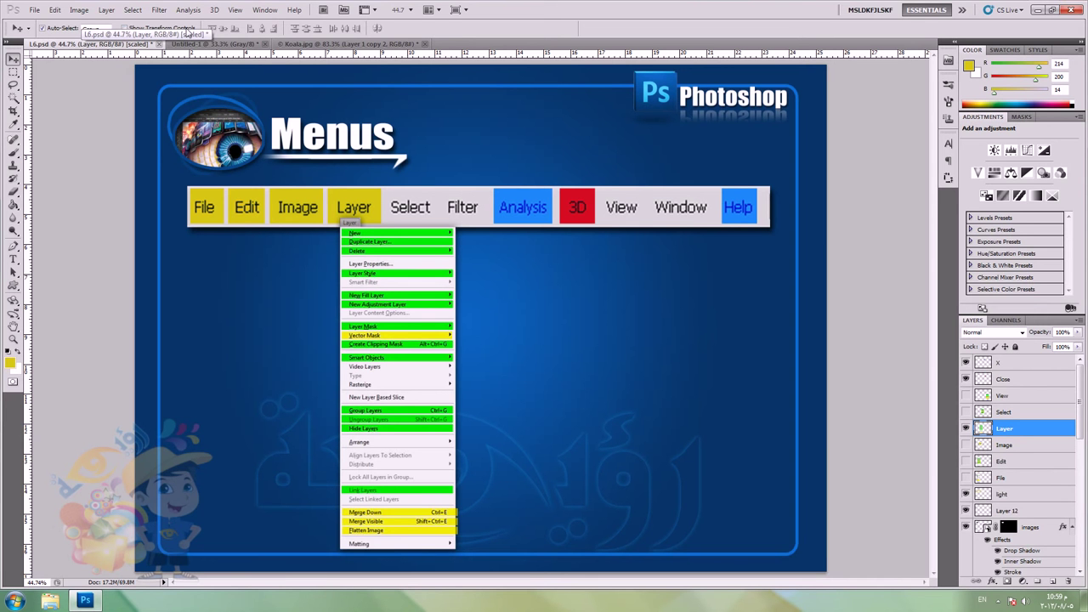
pyautogui.click(379, 45)
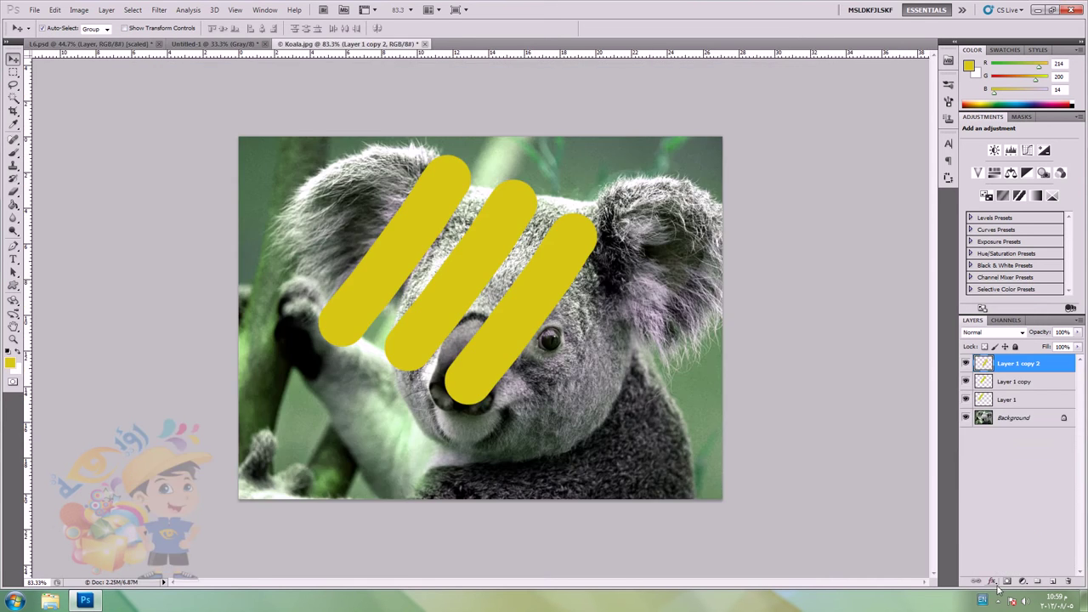
pyautogui.moveTo(543, 298); pyautogui.dragTo(561, 310)
# Step: Add a Drop Shadow style with a larger distance and a size of 57 px to the rightmost stroke, Layer 1 copy 2
pyautogui.click(106, 9)
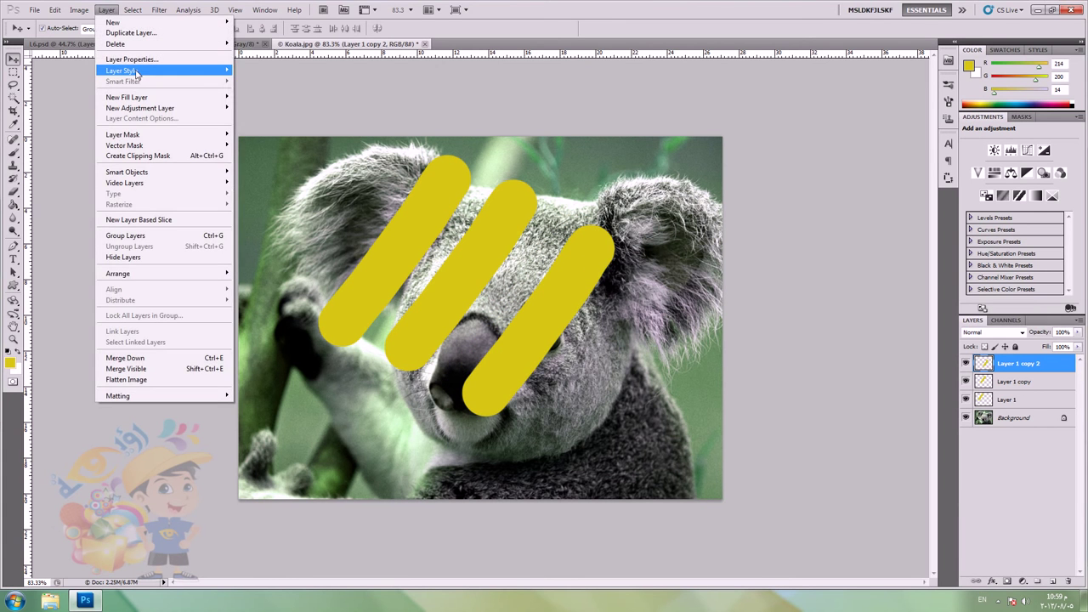
pyautogui.moveTo(136, 74)
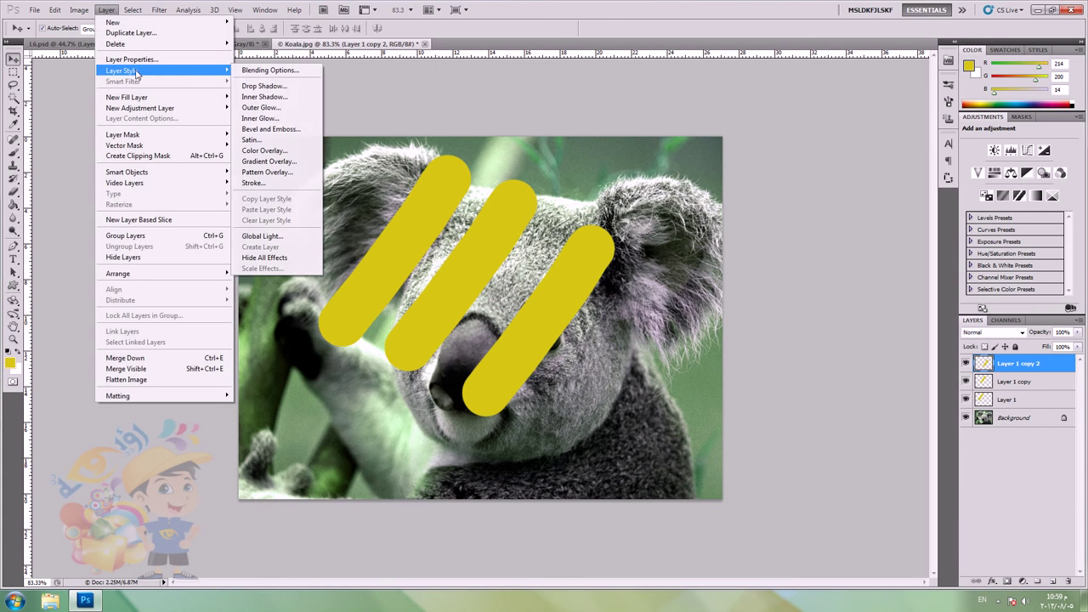
pyautogui.click(280, 87)
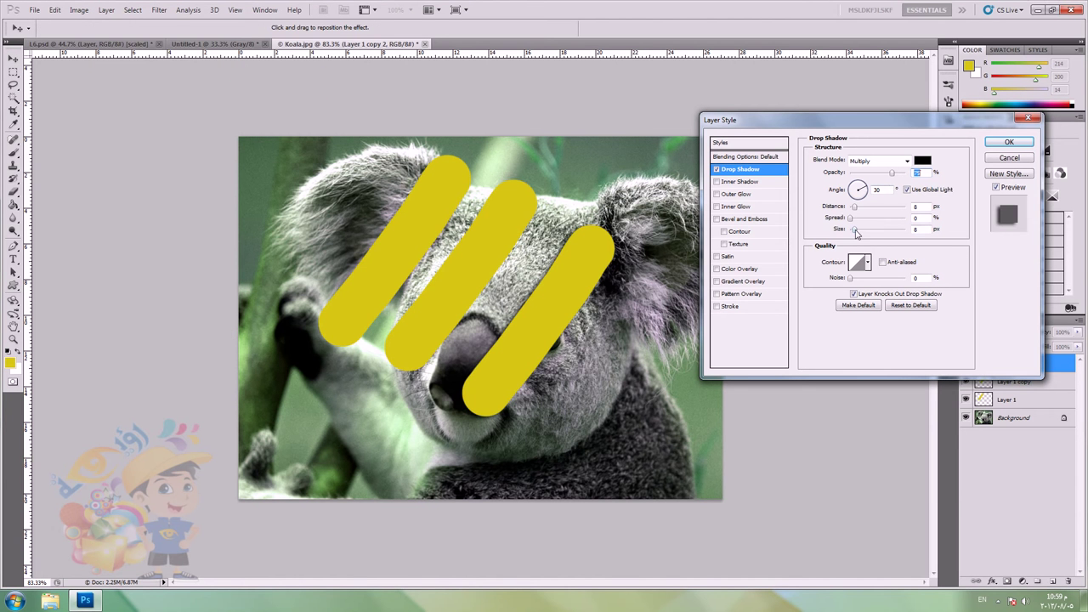
pyautogui.moveTo(853, 231); pyautogui.dragTo(867, 206)
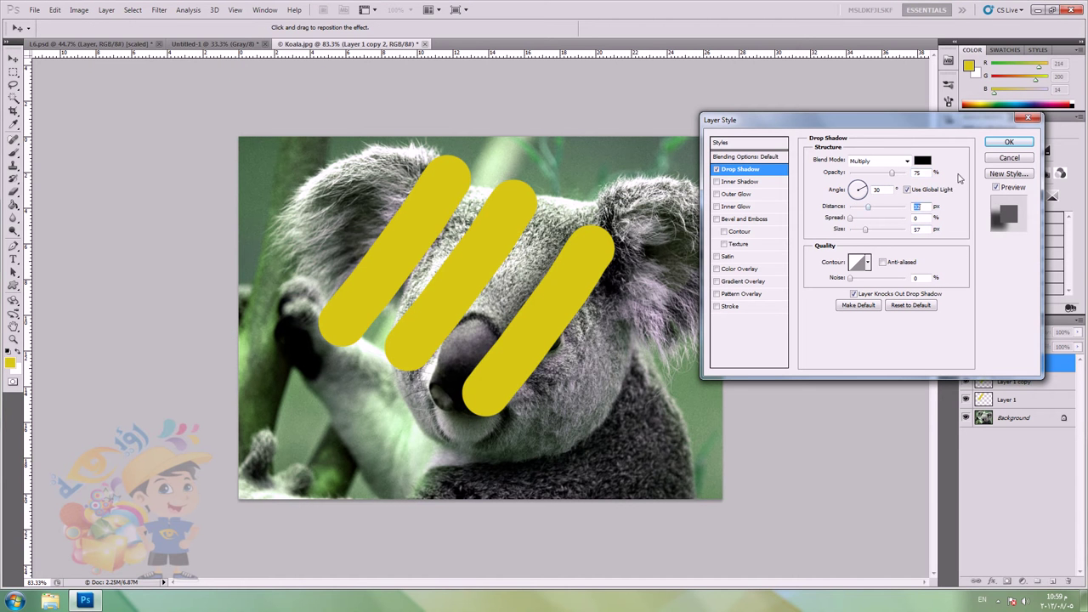
pyautogui.click(1002, 143)
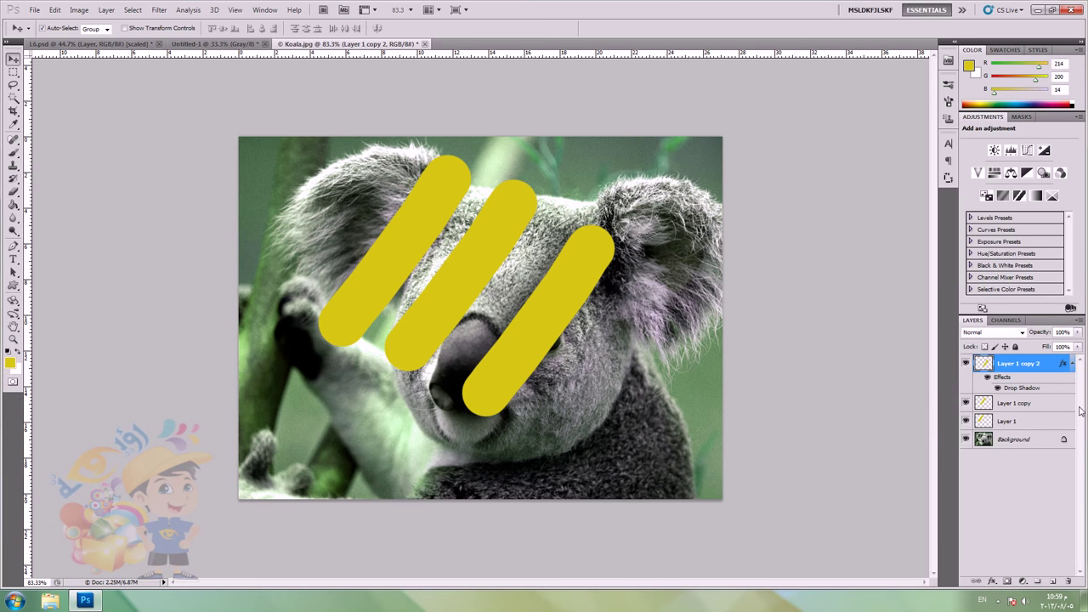
# Step: Add an Inner Shadow with a slightly increased distance to the layer style of Layer 1 copy 2
pyautogui.doubleClick(1063, 366)
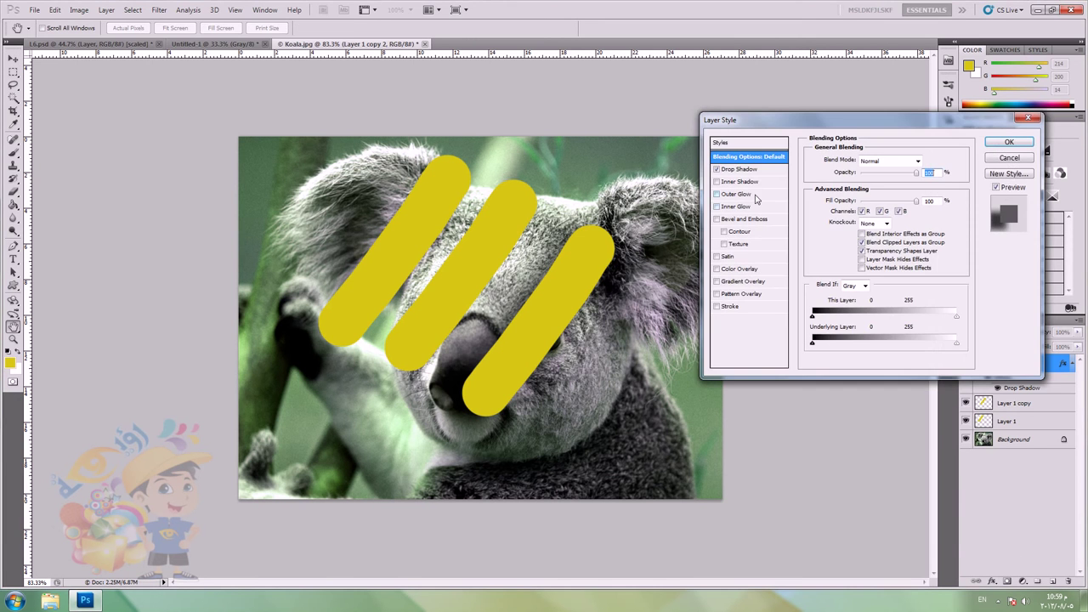
pyautogui.click(741, 181)
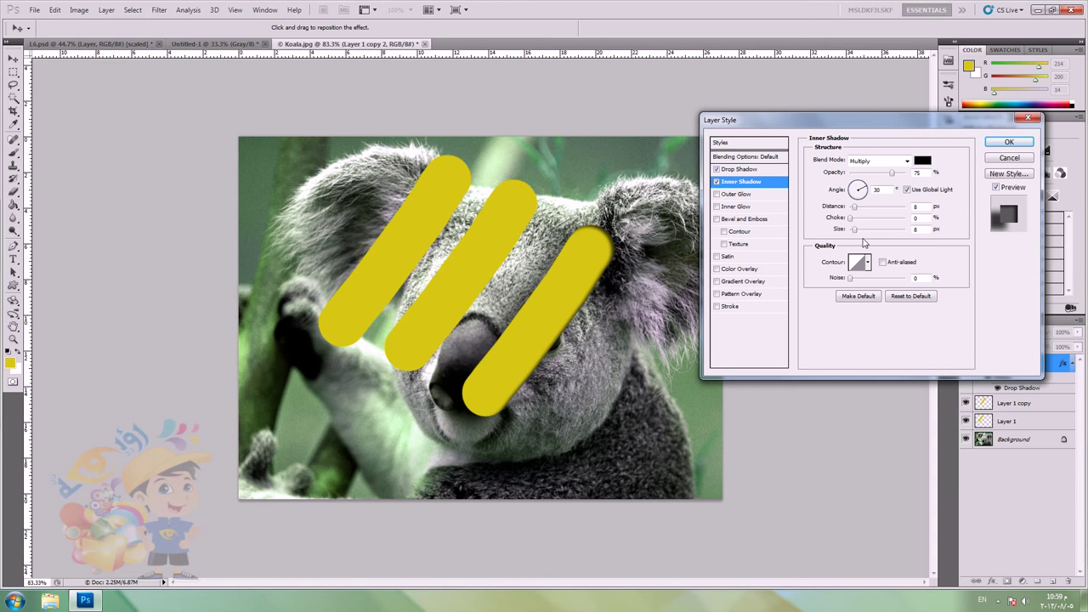
pyautogui.moveTo(855, 208)
pyautogui.mouseDown()
pyautogui.moveTo(875, 208)
pyautogui.moveTo(859, 208)
pyautogui.mouseUp()
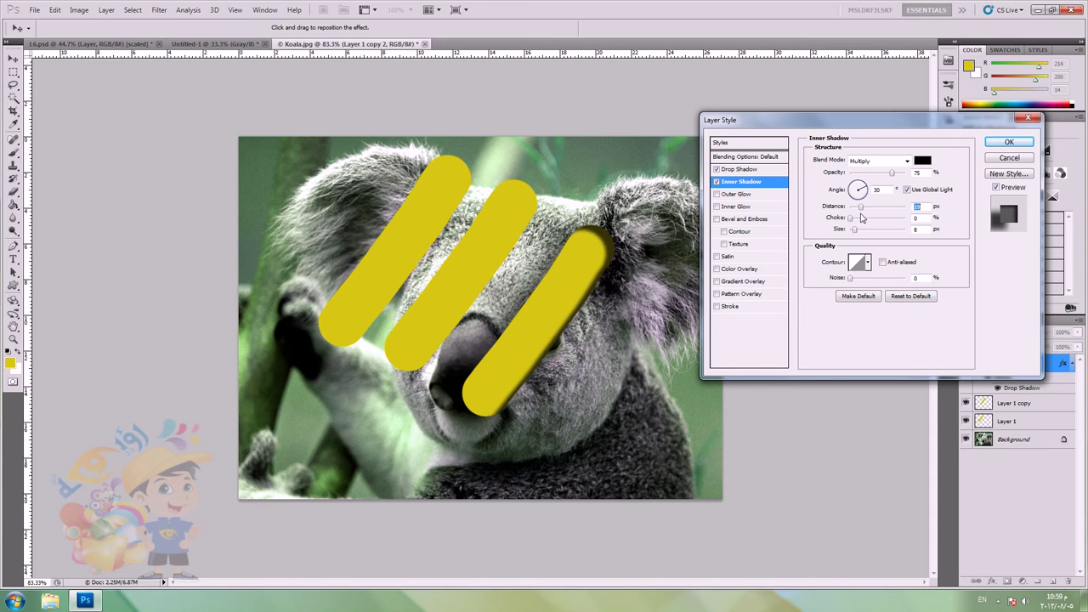
pyautogui.click(1007, 144)
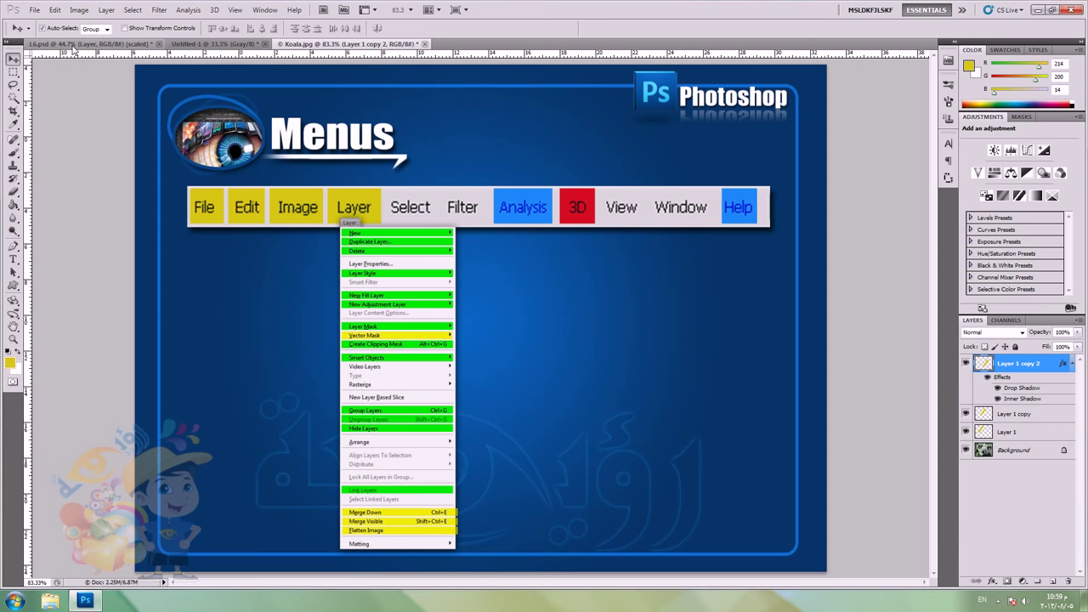
# Step: Check the Layer menu picture in L6.psd, and try a layer mask on Layer 1 copy 2 in Koala.jpg
pyautogui.click(75, 43)
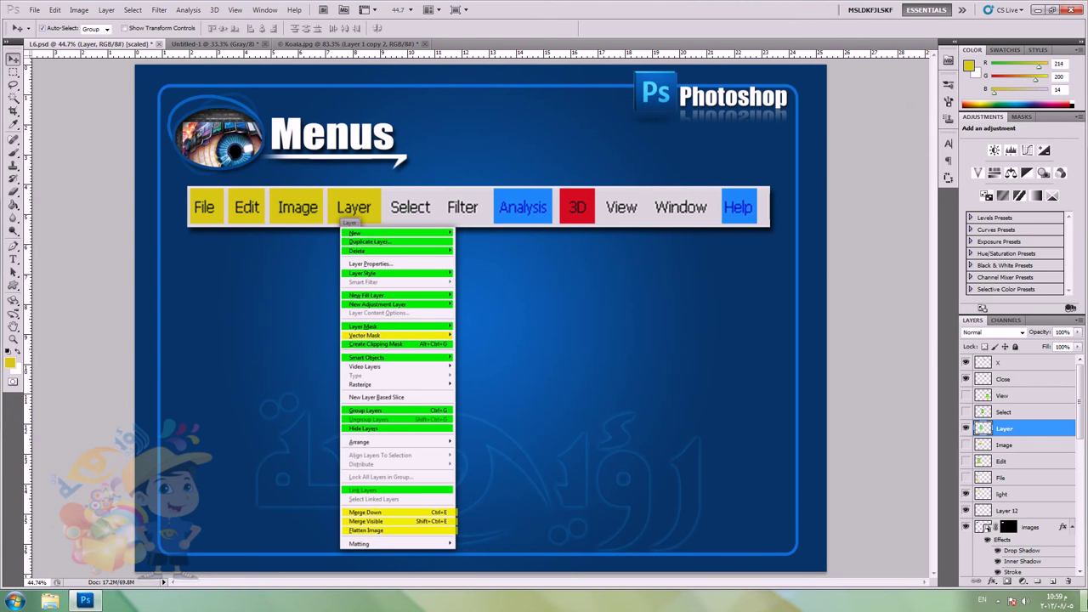
pyautogui.click(1083, 601)
pyautogui.click(1083, 601)
pyautogui.click(348, 43)
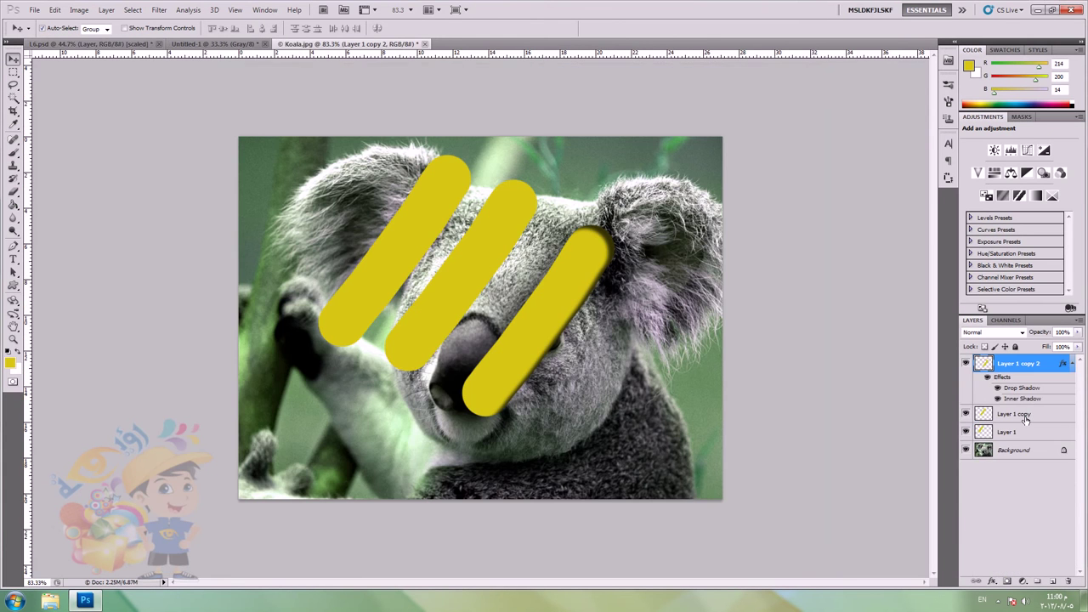
pyautogui.click(1008, 582)
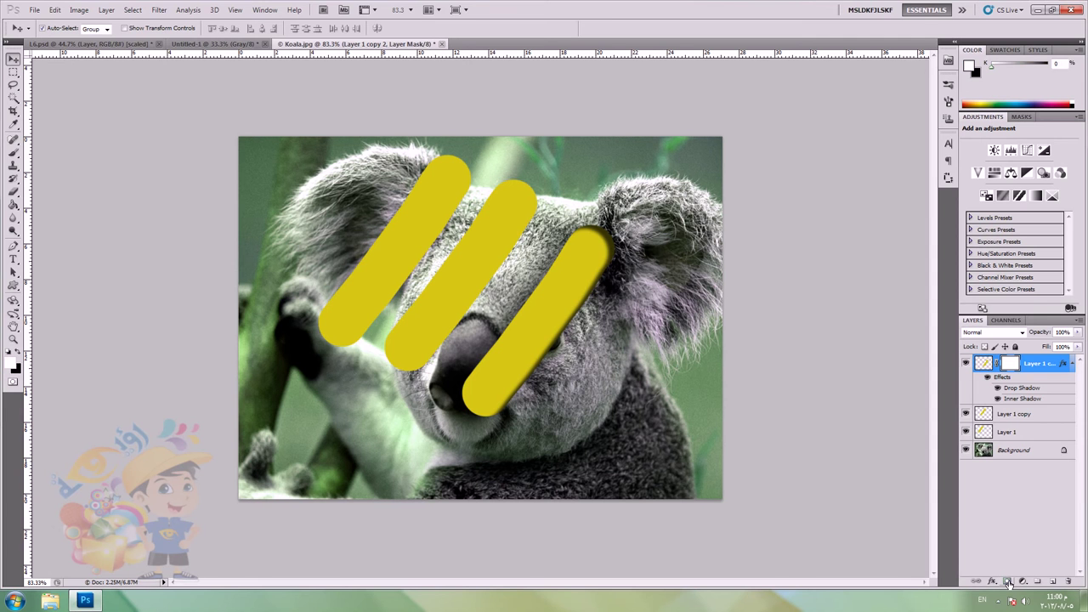
pyautogui.hotkey('ctrl', 'z')
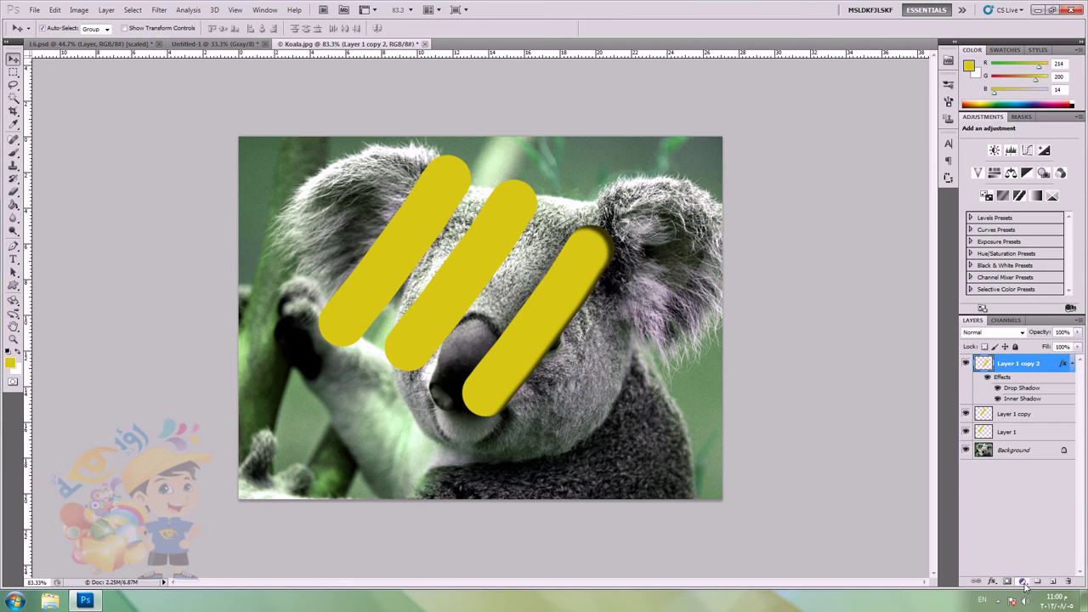
# Step: Look through the available fill and adjustment layer types, including the New Fill Layer and New Adjustment Layer commands
pyautogui.click(1023, 582)
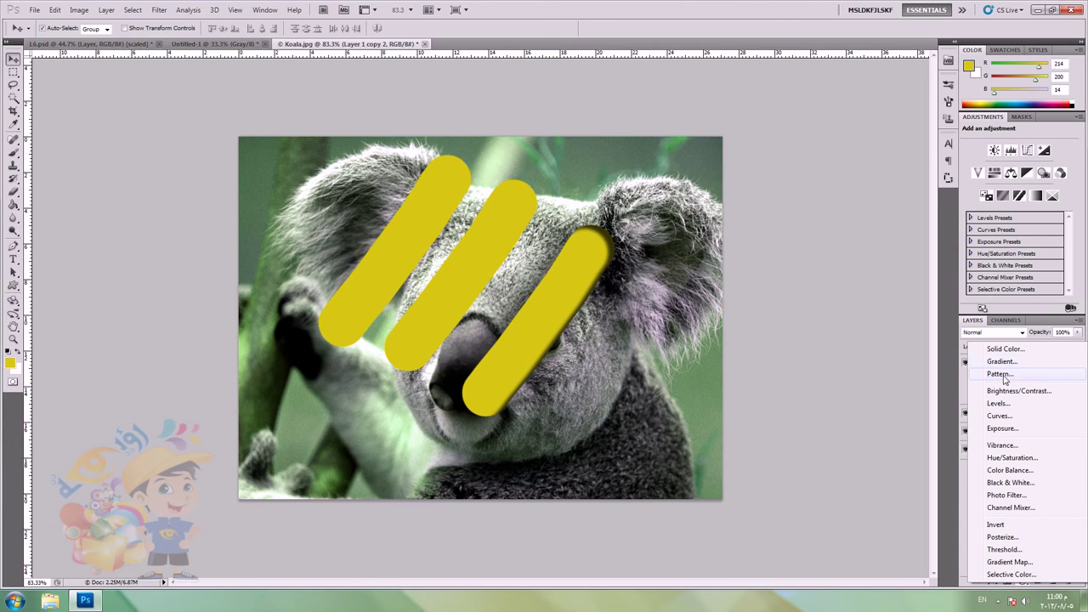
pyautogui.click(107, 11)
pyautogui.click(108, 12)
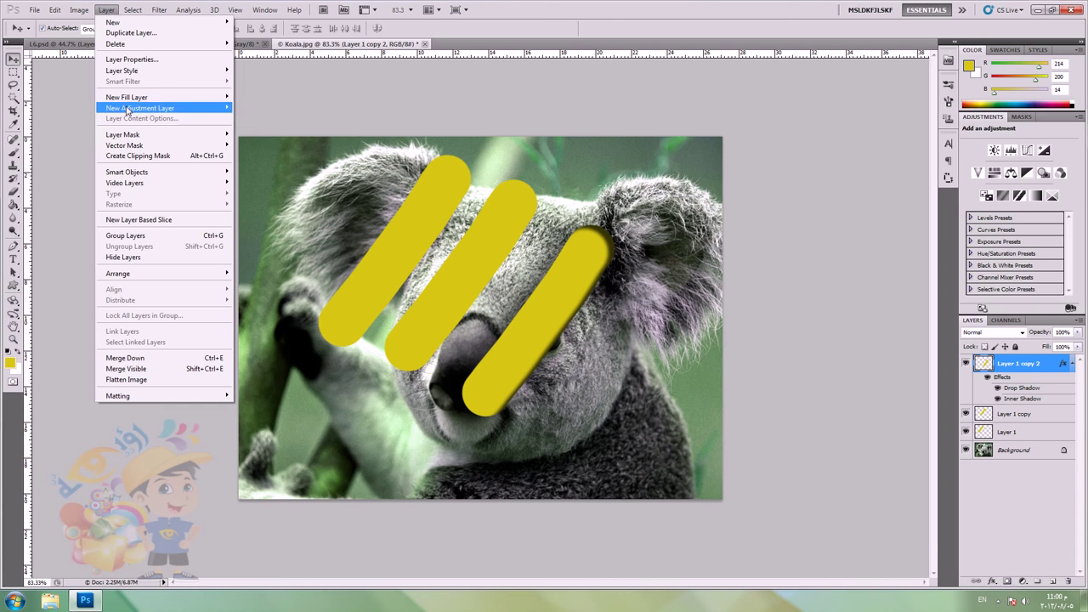
pyautogui.moveTo(166, 99)
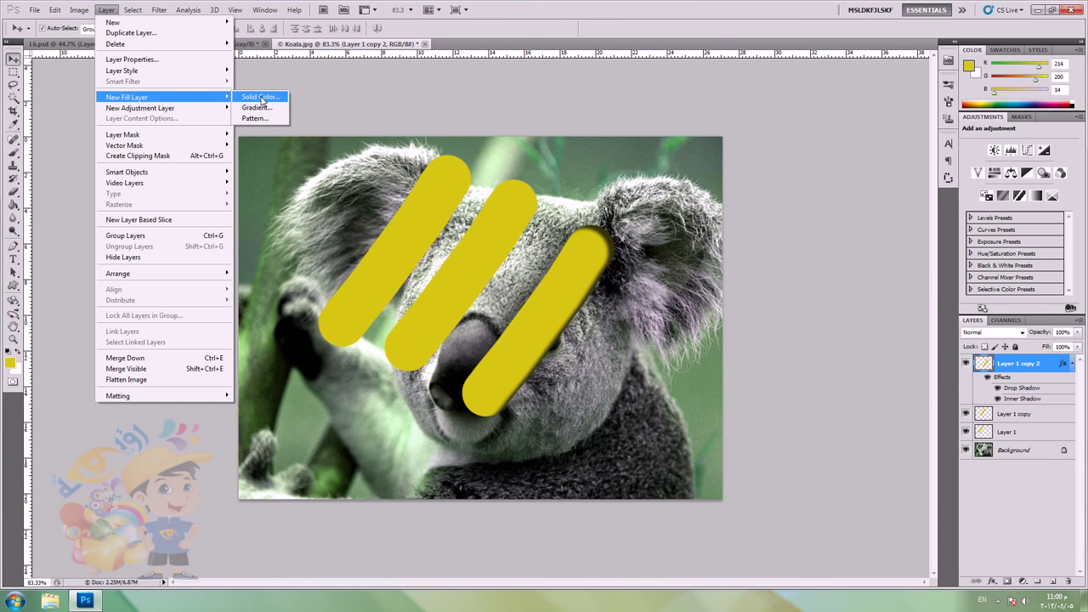
pyautogui.moveTo(223, 107)
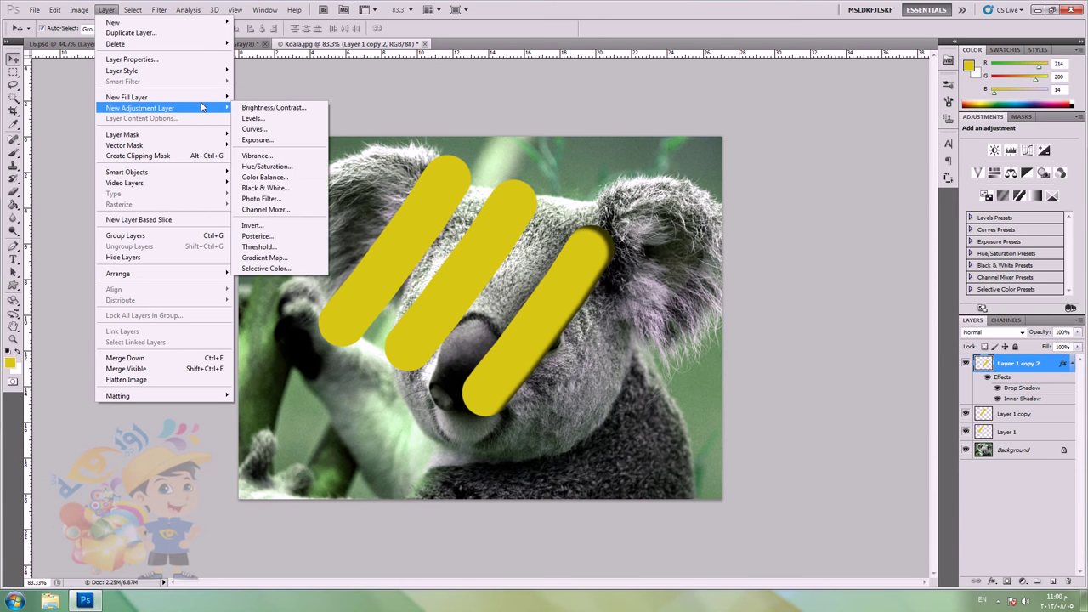
# Step: Add a Brightness/Contrast adjustment layer above Layer 1 copy 2 and set its brightness to 76
pyautogui.click(1022, 581)
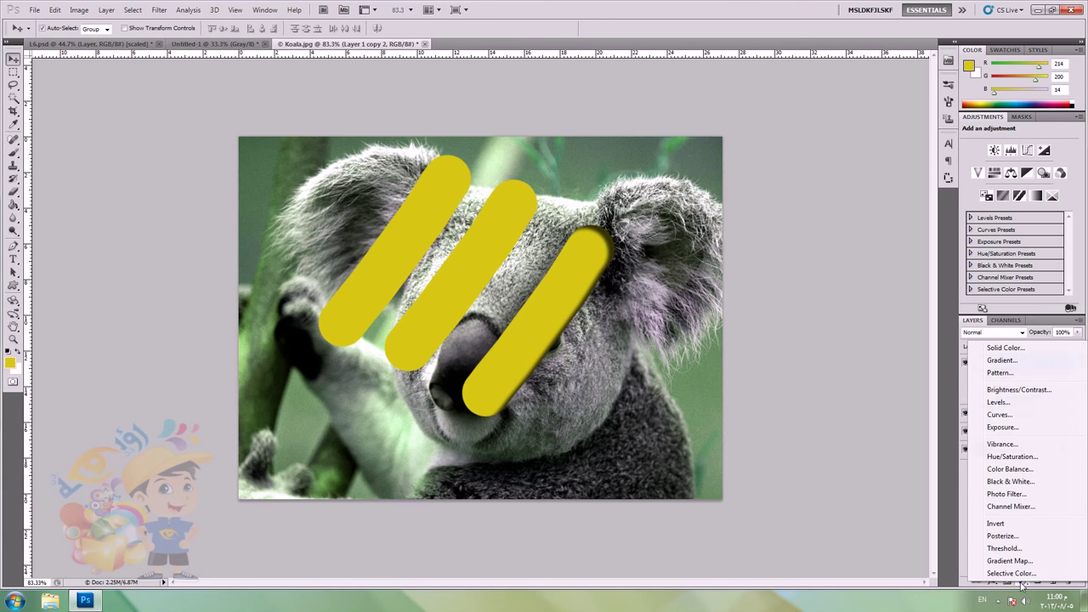
pyautogui.click(1010, 391)
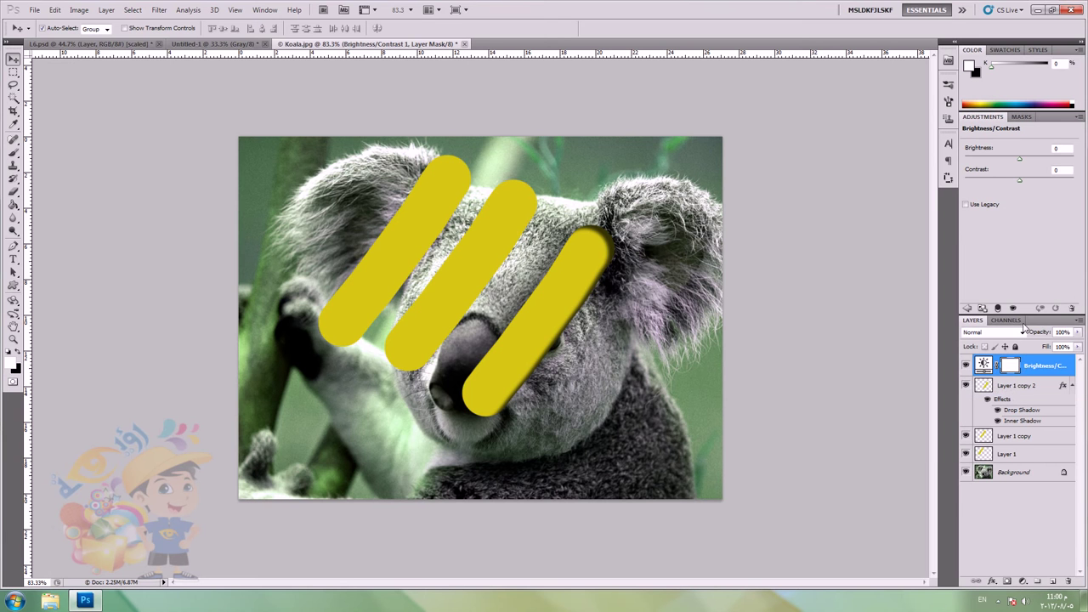
pyautogui.moveTo(1018, 161); pyautogui.dragTo(1047, 161)
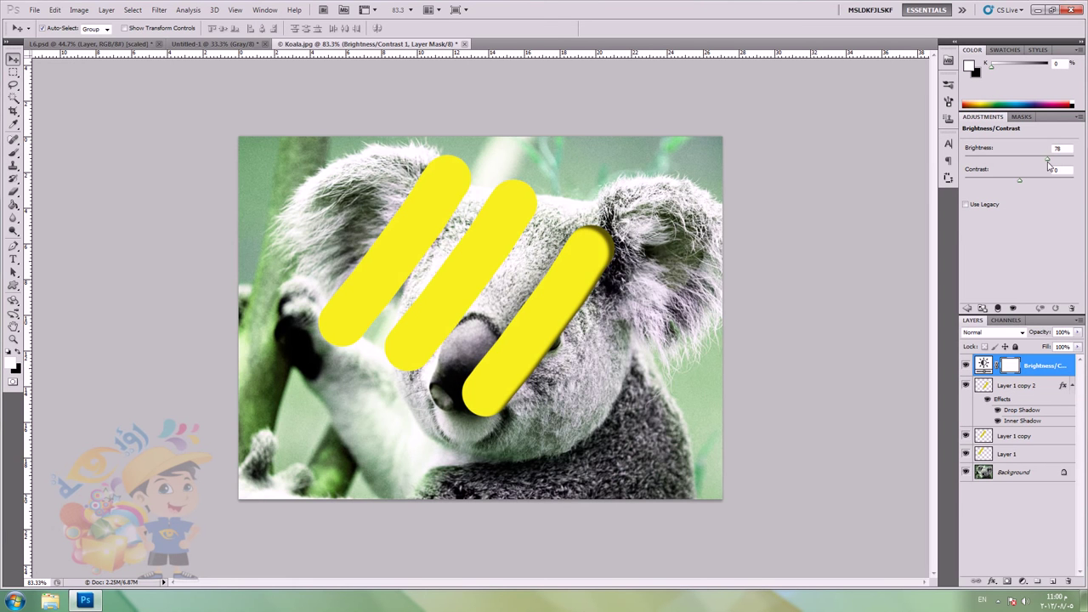
# Step: Delete the Brightness/Contrast adjustment layer together with its mask
pyautogui.click(1067, 581)
pyautogui.press('Return')
pyautogui.click(1067, 581)
pyautogui.press('Return')
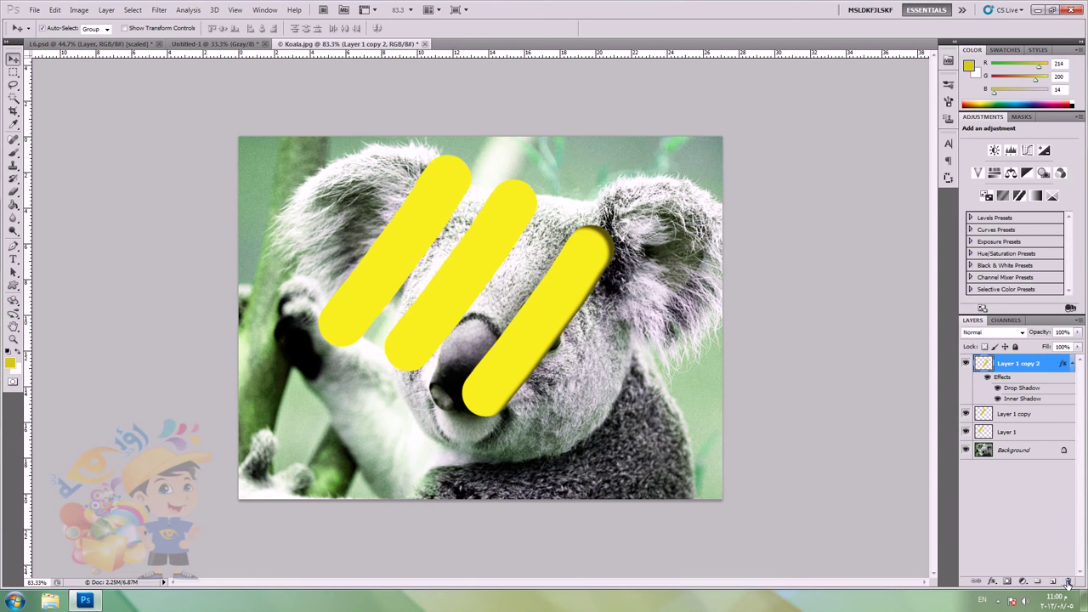
# Step: Create a Brightness/Contrast adjustment layer through New Adjustment Layer with default options and set its brightness to 71
pyautogui.click(104, 10)
pyautogui.moveTo(180, 108)
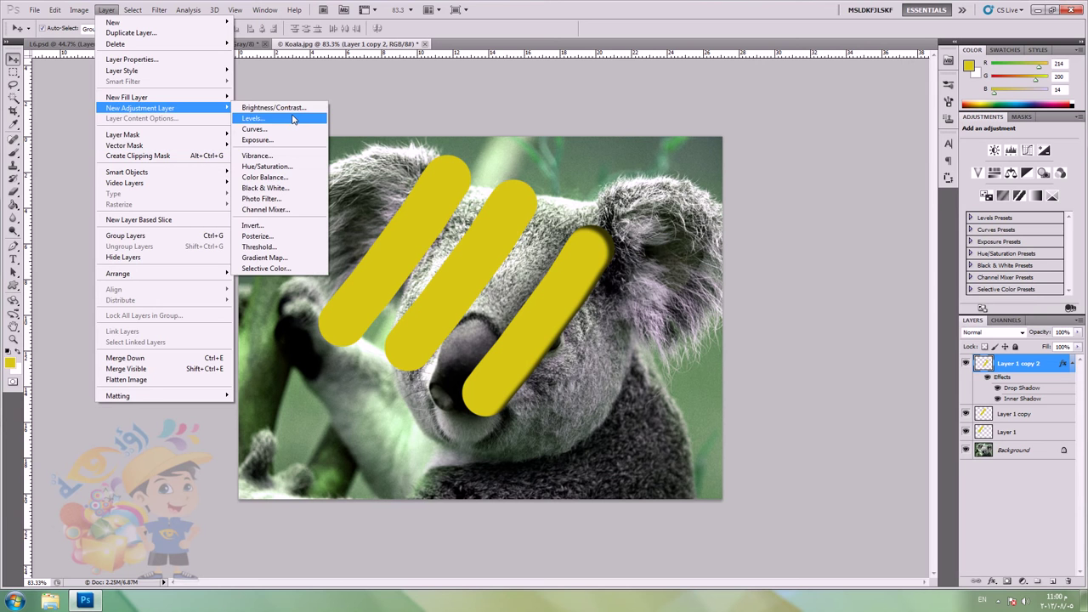
pyautogui.click(298, 109)
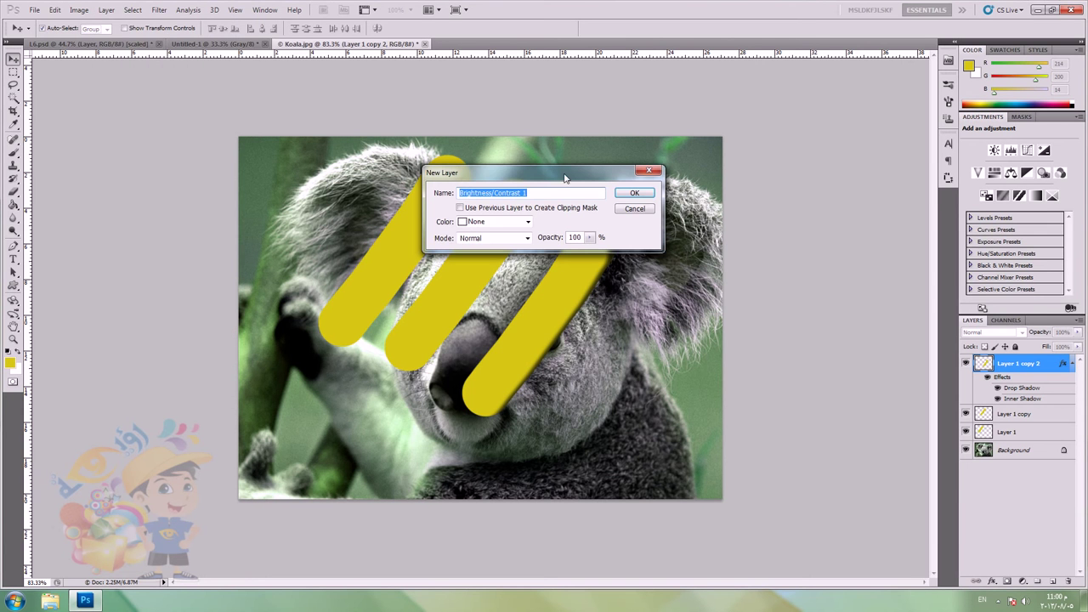
pyautogui.click(637, 194)
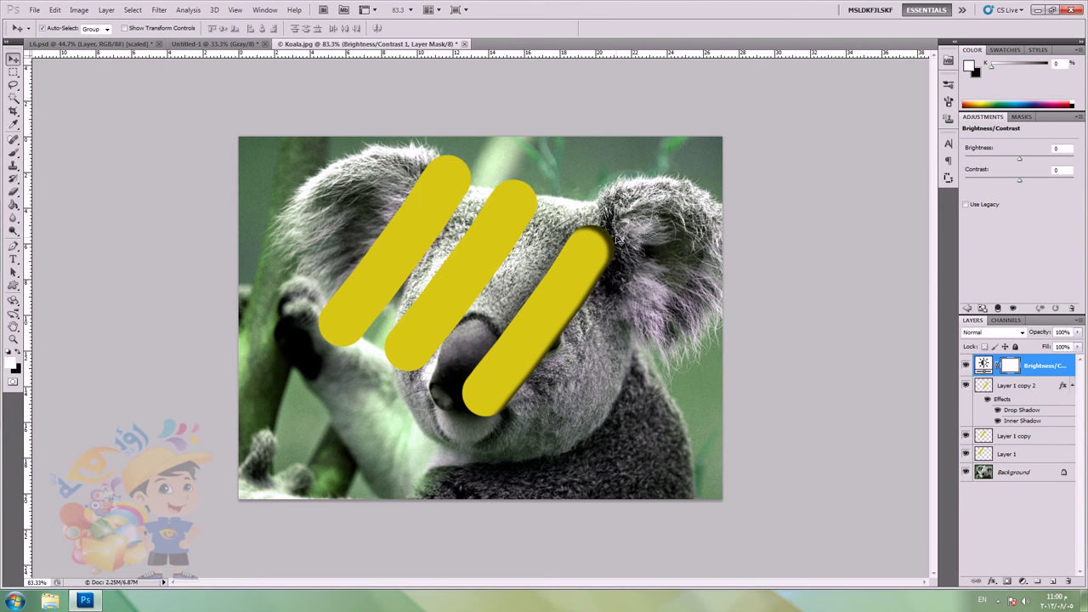
pyautogui.moveTo(1016, 159); pyautogui.dragTo(1044, 159)
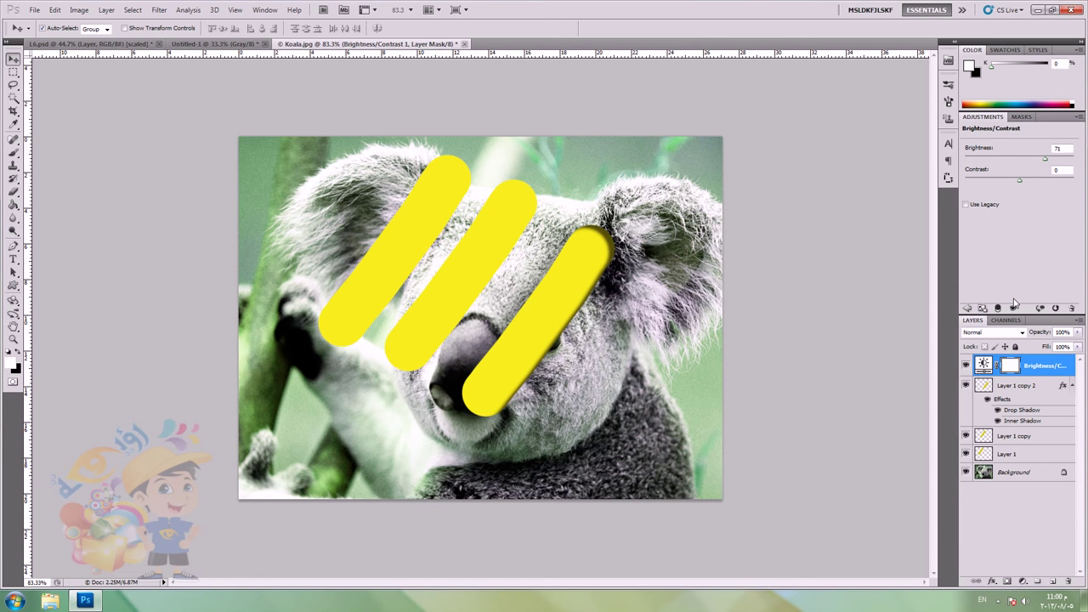
# Step: Remove the mask of the new Brightness/Contrast layer and delete the layer itself
pyautogui.click(1068, 581)
pyautogui.click(508, 217)
pyautogui.click(1068, 581)
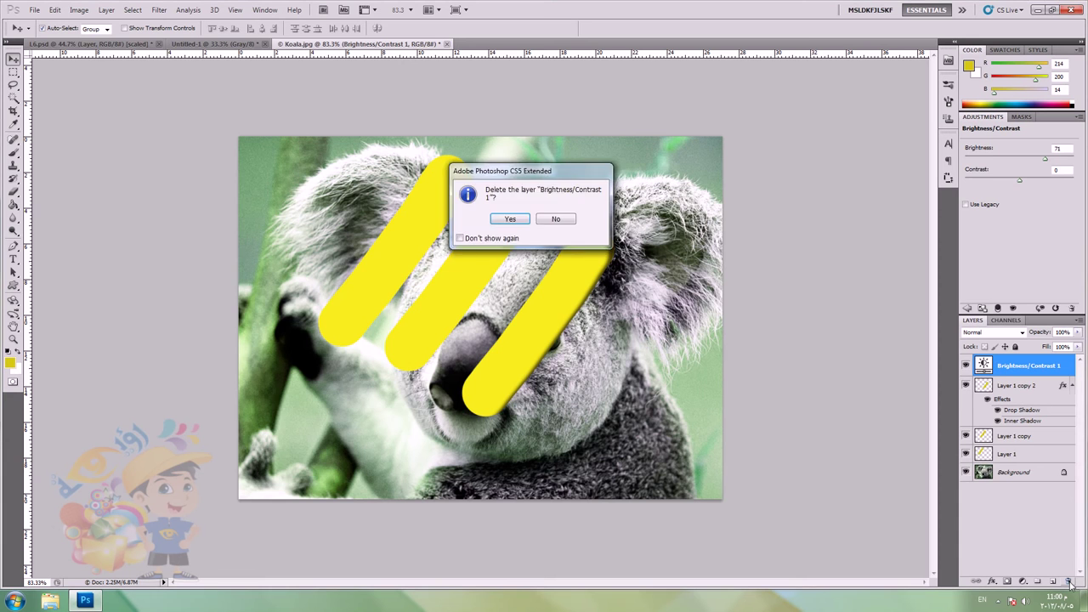
pyautogui.click(502, 219)
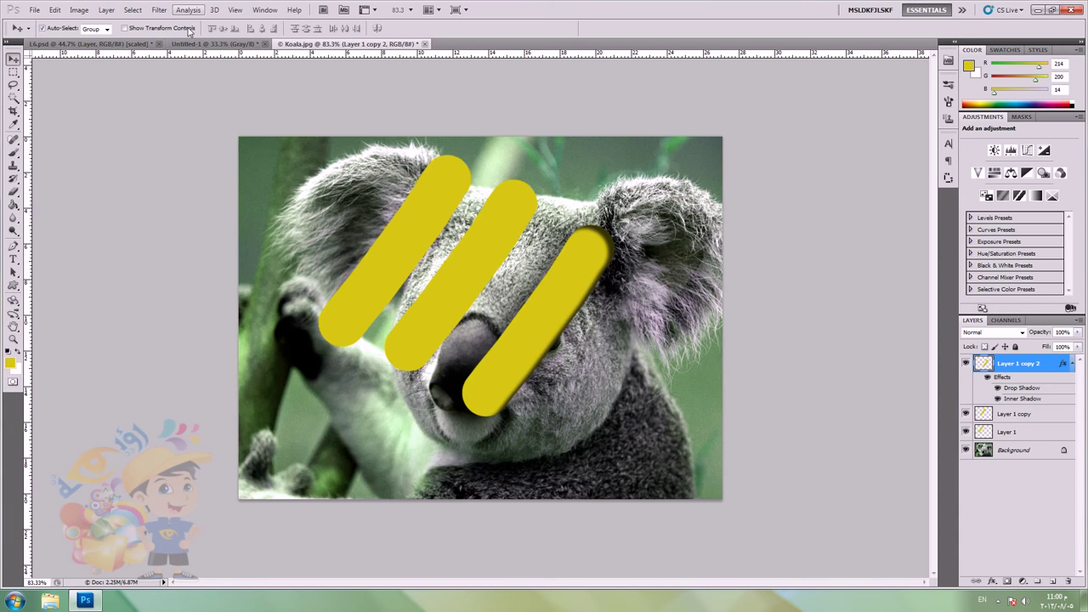
# Step: Check the Layer menu picture in L6.psd, and move the leftmost yellow stroke in Koala.jpg slightly left and up
pyautogui.click(85, 43)
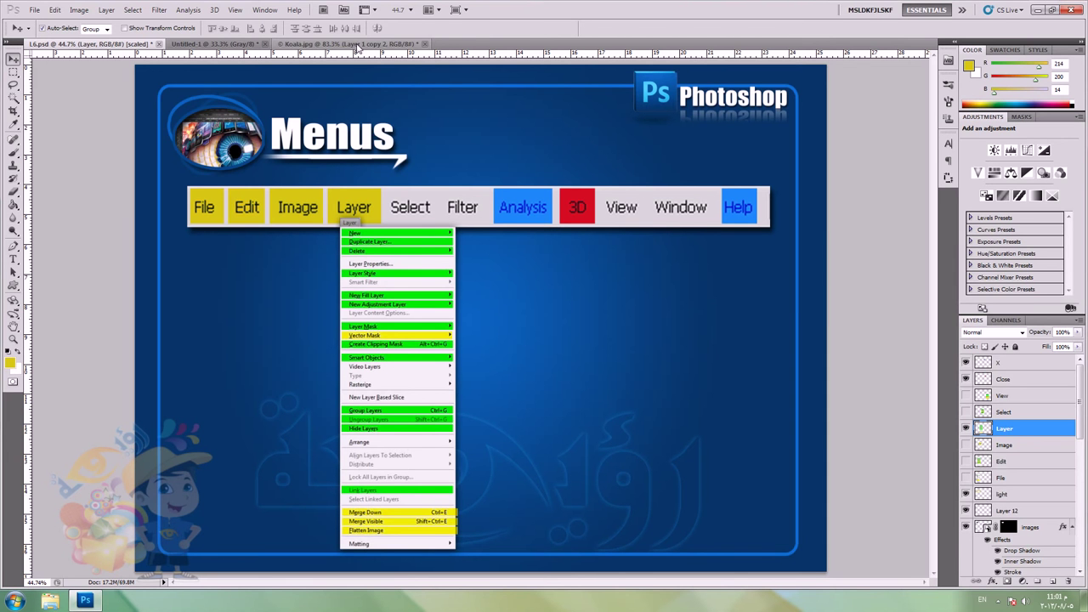
pyautogui.click(359, 44)
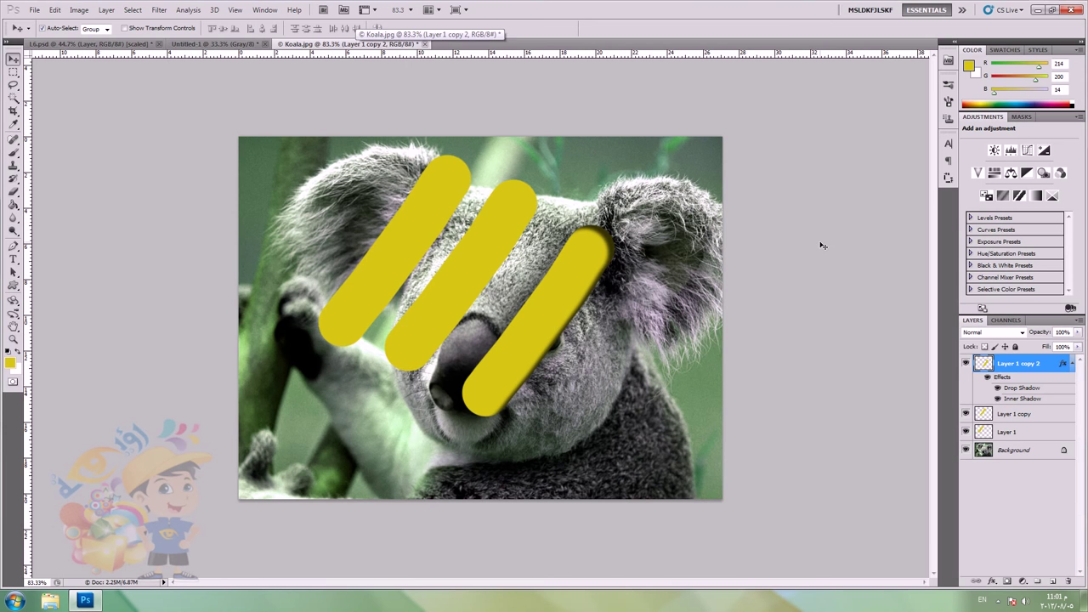
pyautogui.moveTo(418, 214); pyautogui.dragTo(399, 211)
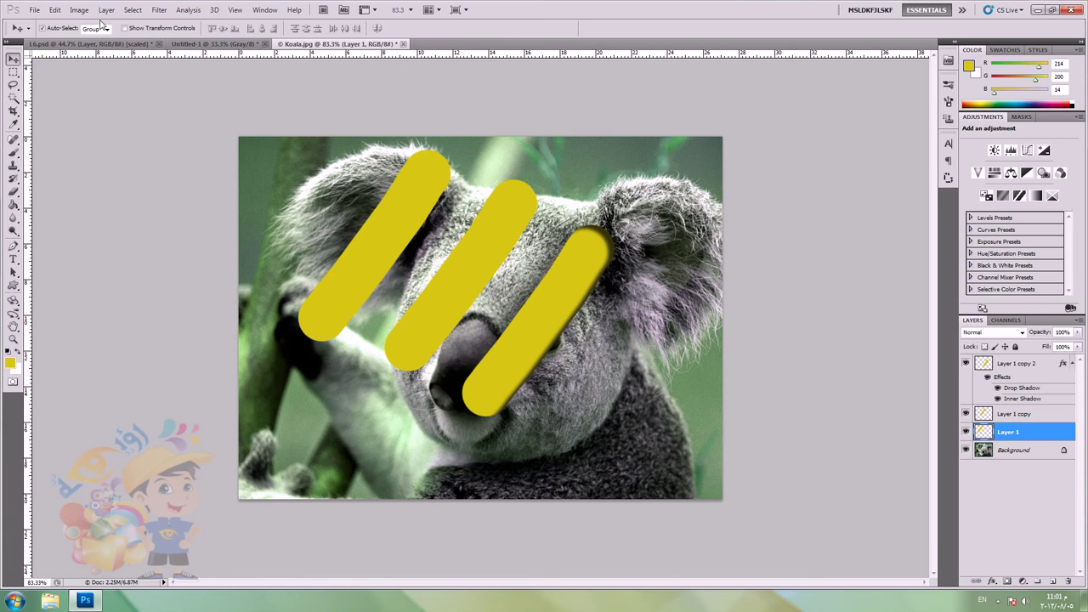
# Step: Marquee-select a small rectangle on the leftmost stroke and try masking Layer 1 with the selection
pyautogui.click(14, 73)
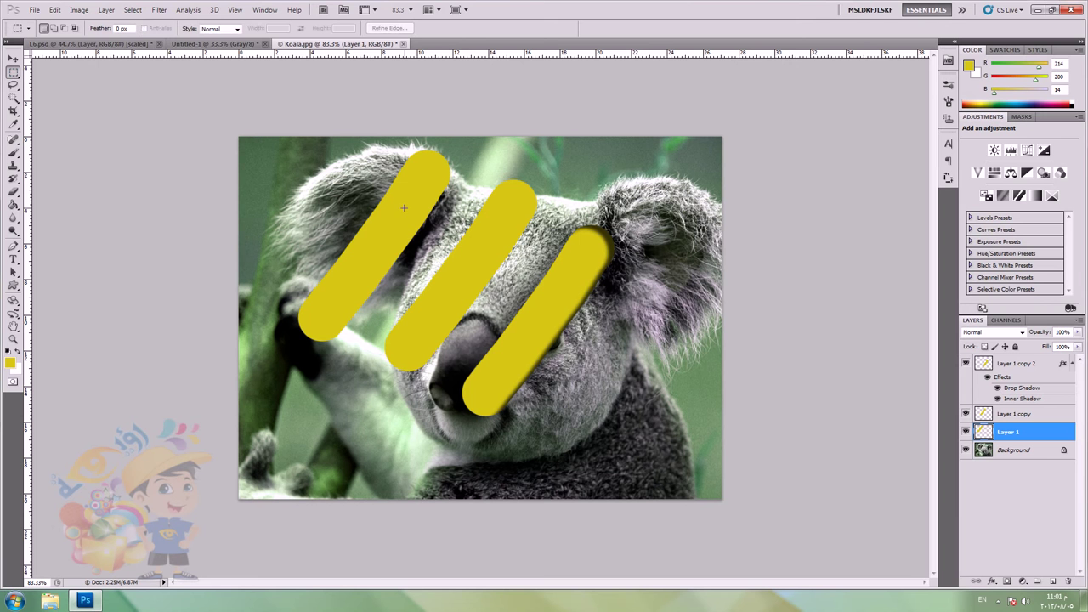
pyautogui.moveTo(403, 207)
pyautogui.mouseDown()
pyautogui.moveTo(377, 259)
pyautogui.moveTo(379, 249)
pyautogui.mouseUp()
pyautogui.press('v')
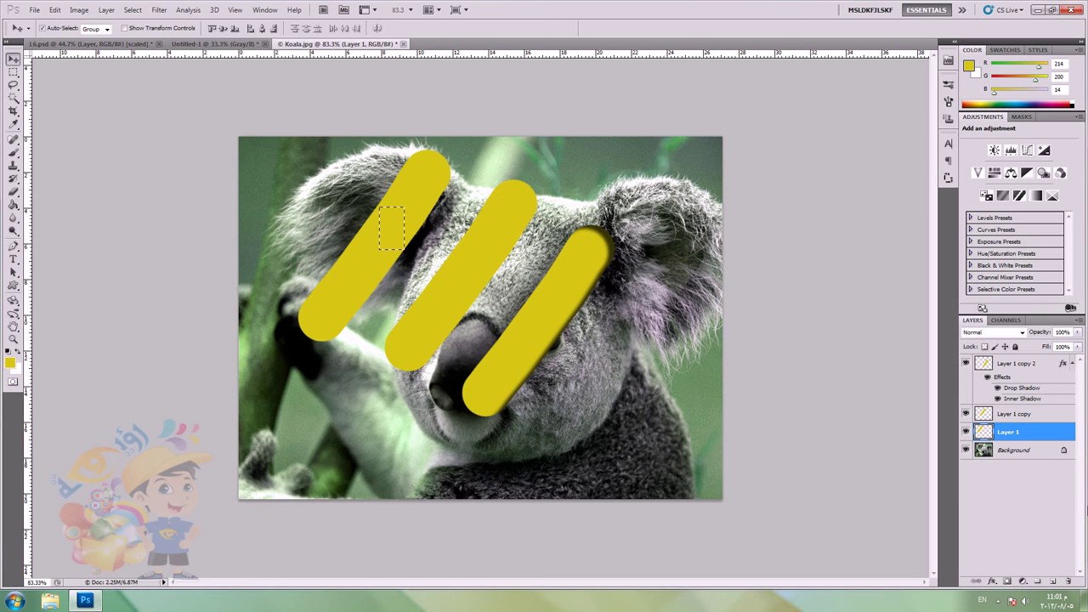
pyautogui.click(1006, 583)
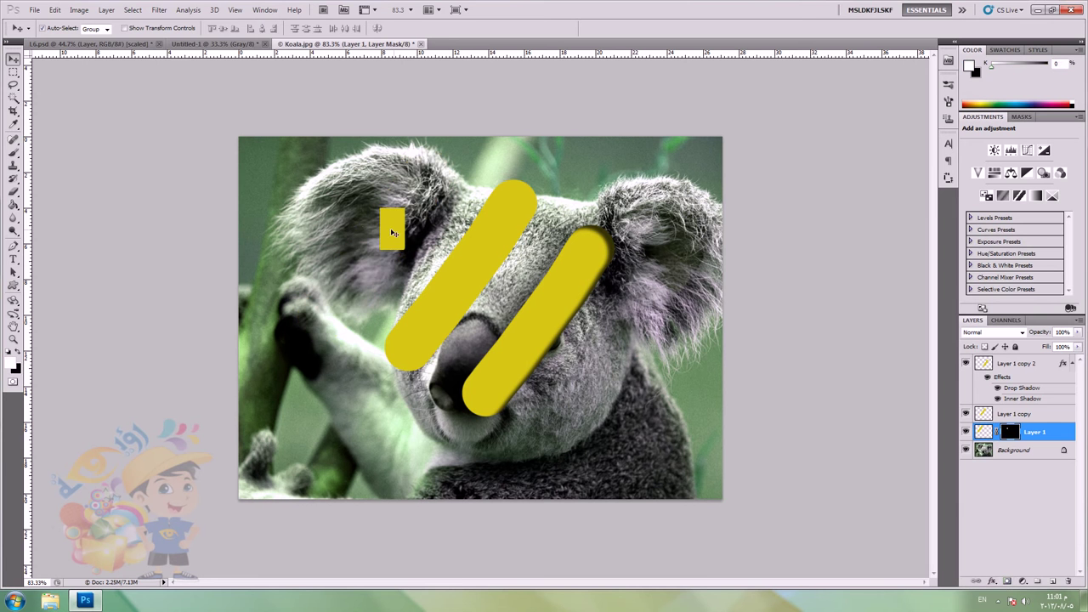
pyautogui.hotkey('ctrl', 'z')
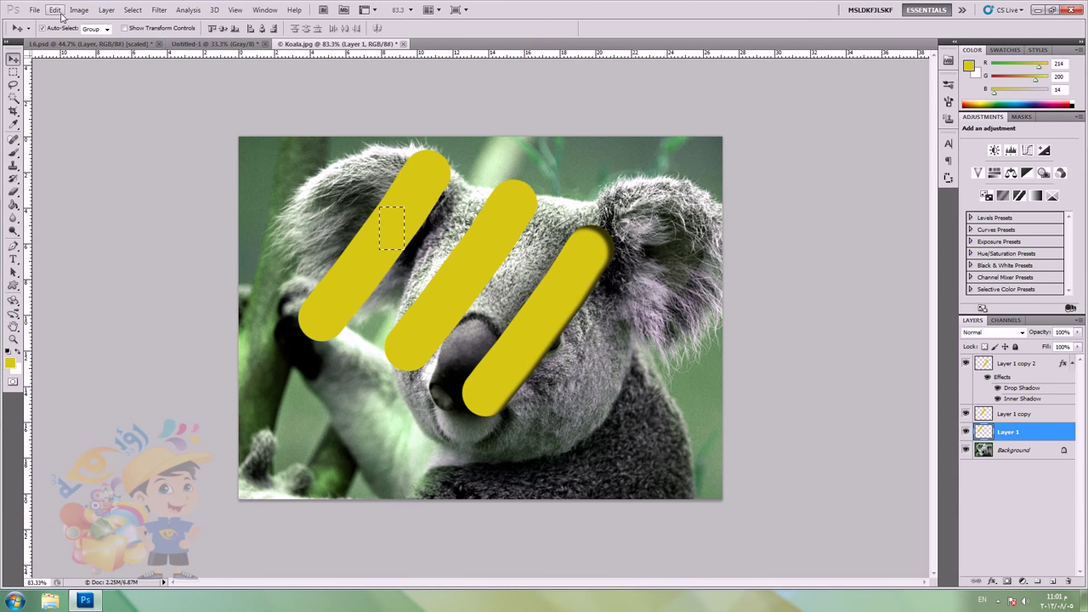
# Step: Try a Reveal Selection layer mask on Layer 1 and undo it
pyautogui.click(106, 9)
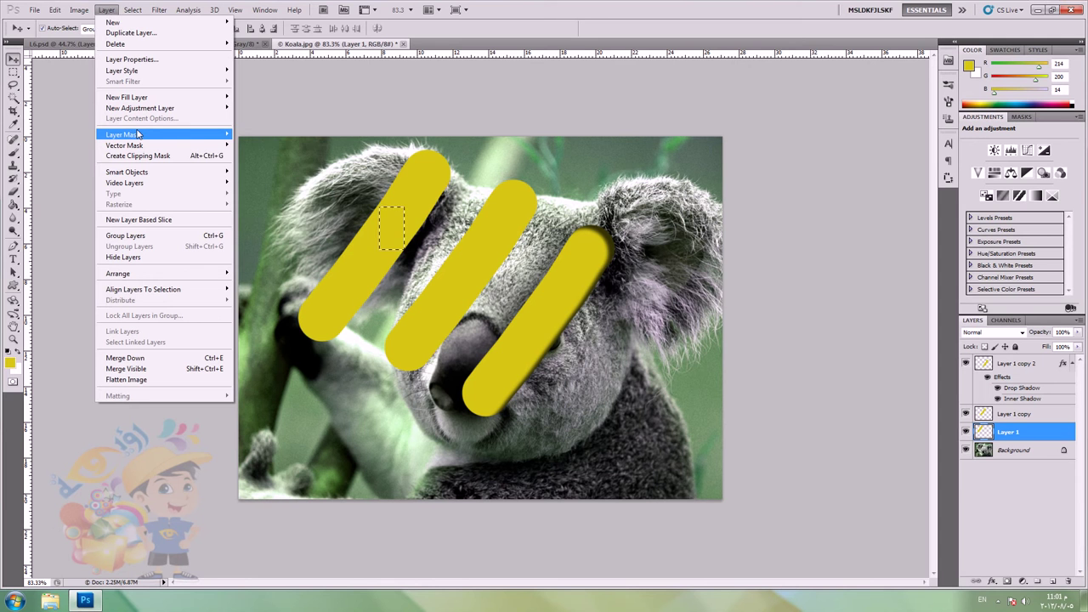
pyautogui.moveTo(138, 135)
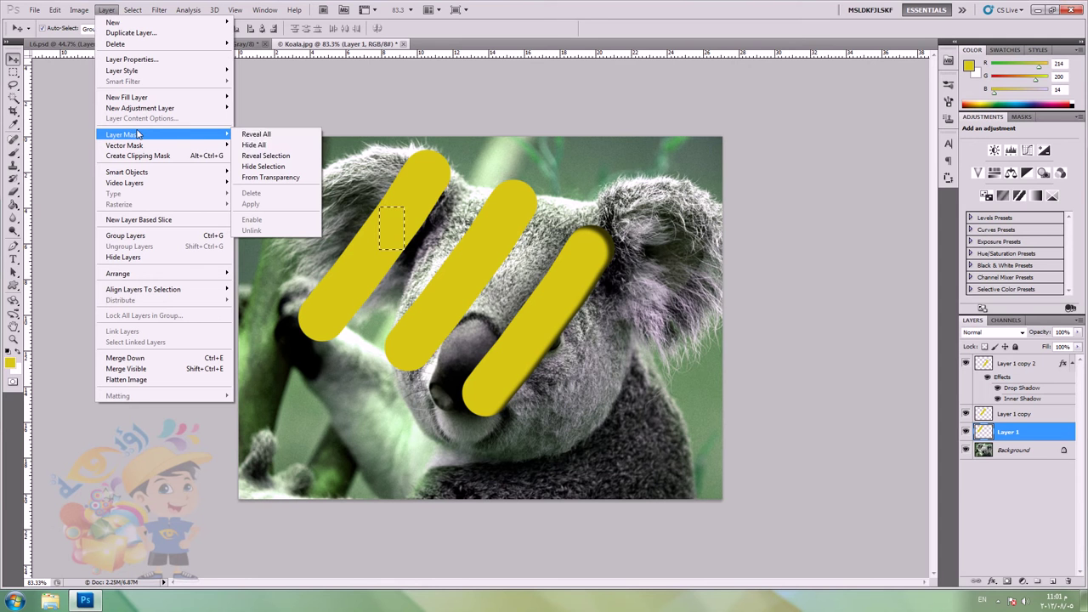
pyautogui.click(283, 157)
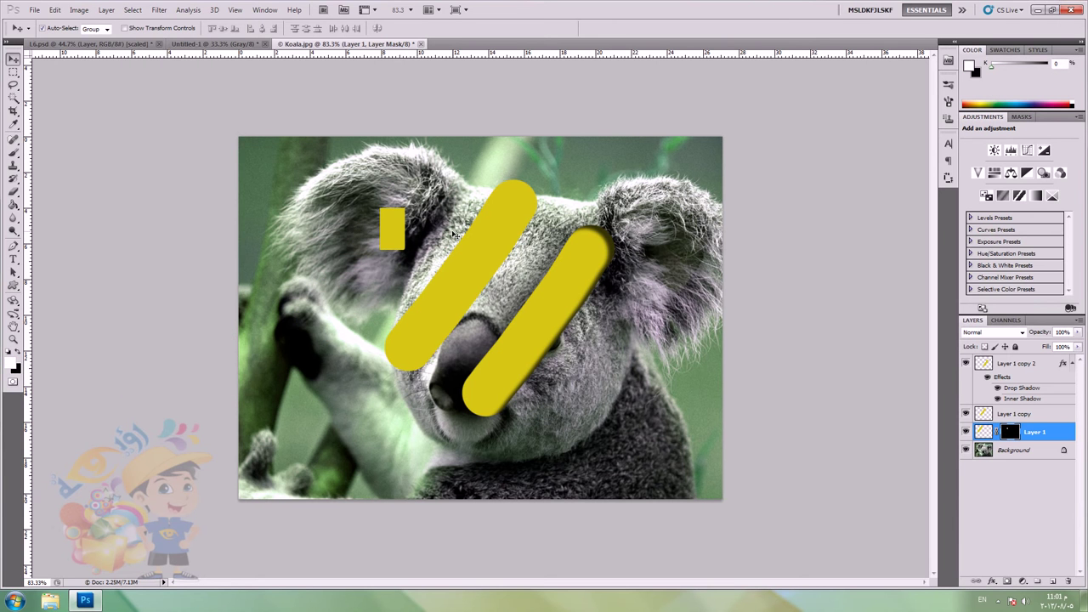
pyautogui.hotkey('ctrl', 'z')
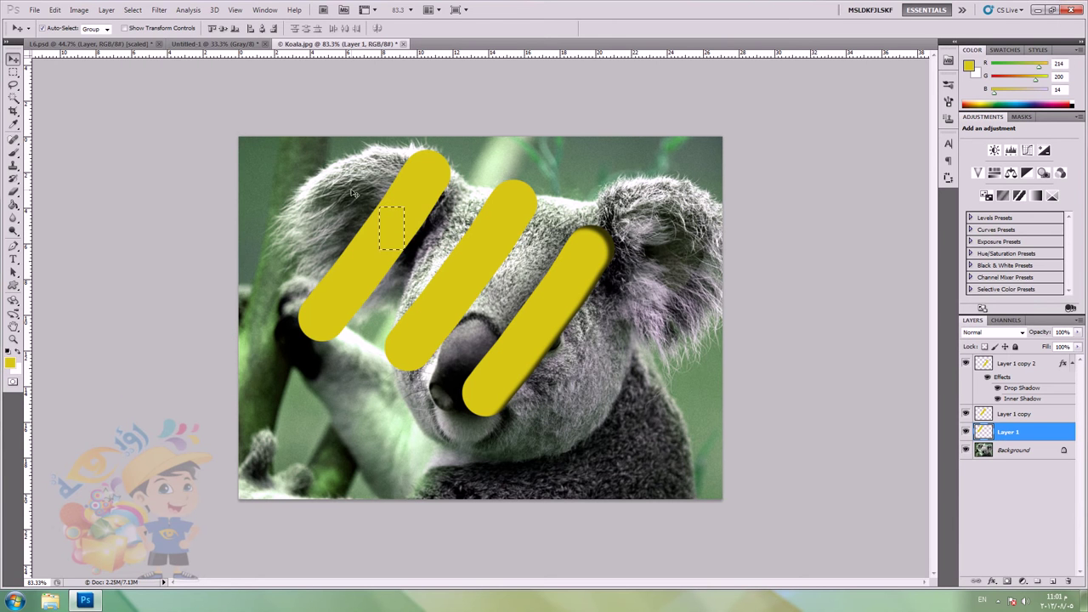
# Step: Clear the selection and draw a small closed four-sided path on the leftmost yellow stroke with the Pen tool
pyautogui.click(14, 72)
pyautogui.hotkey('ctrl', 'd')
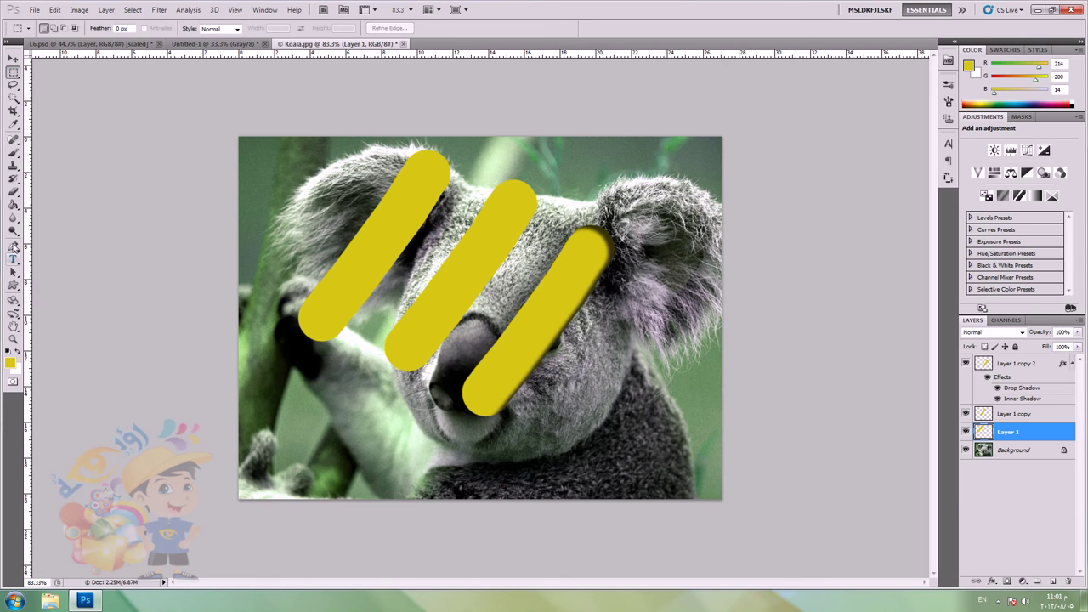
pyautogui.click(13, 245)
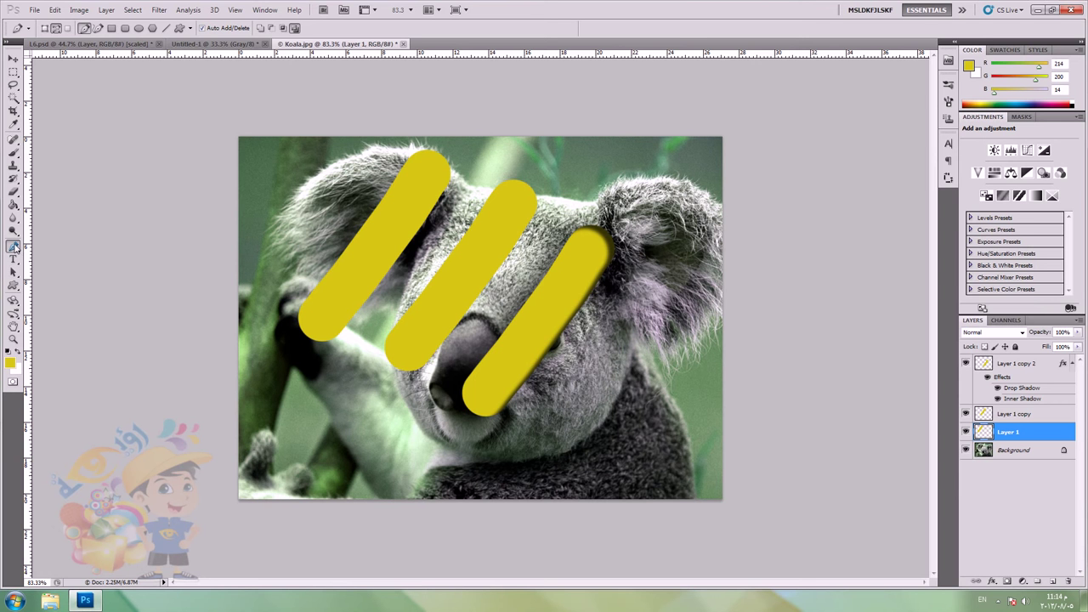
pyautogui.click(388, 215)
pyautogui.click(358, 248)
pyautogui.click(369, 266)
pyautogui.click(391, 238)
pyautogui.click(389, 215)
# Step: Try masking Layer 1 with the current path as a vector mask and undo it
pyautogui.click(79, 9)
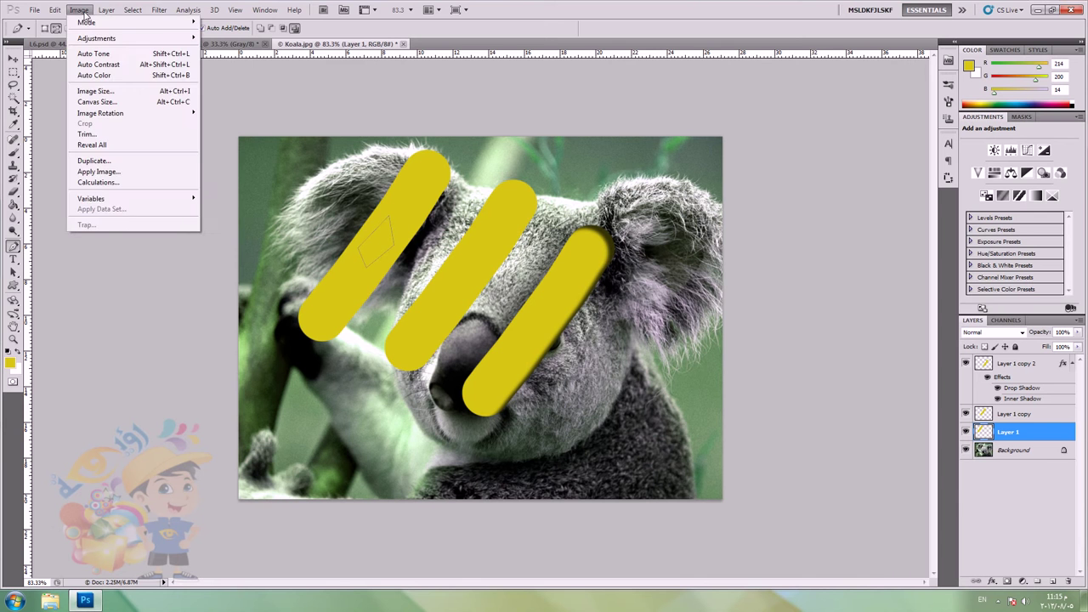
pyautogui.moveTo(102, 15)
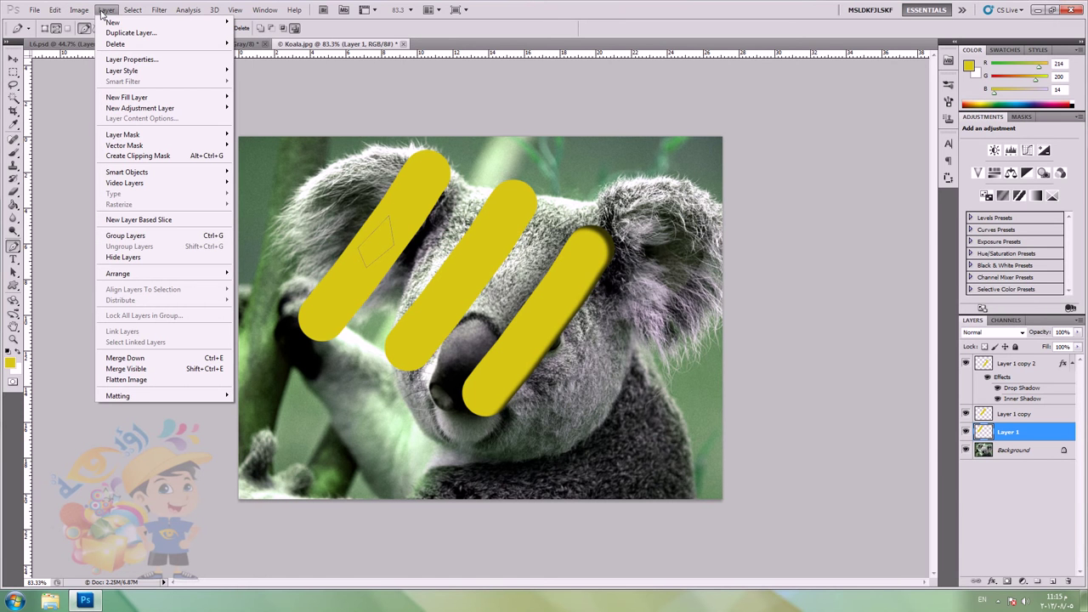
pyautogui.moveTo(167, 148)
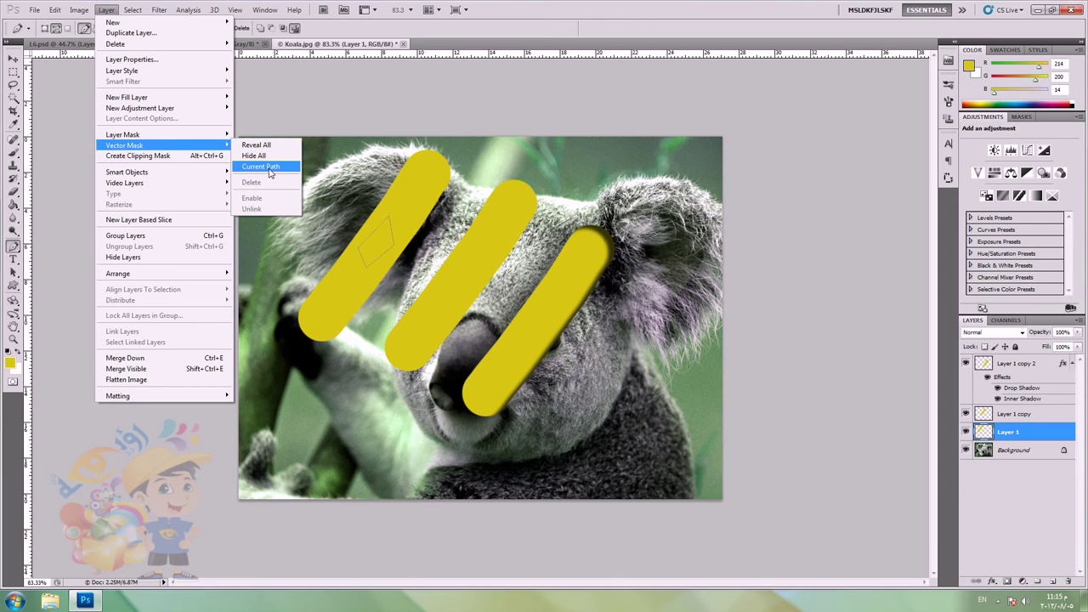
pyautogui.click(265, 167)
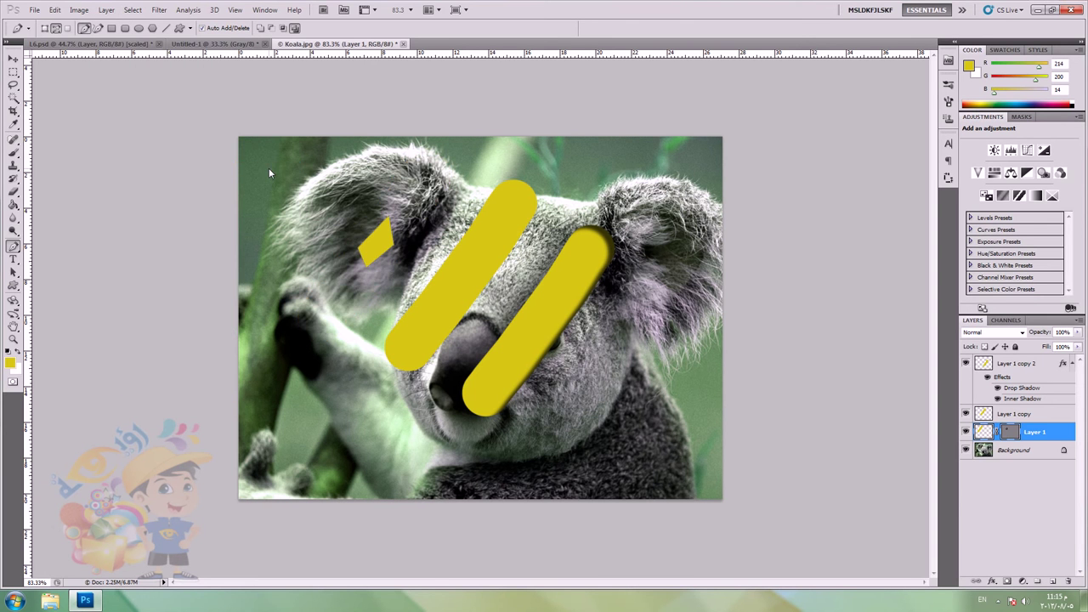
pyautogui.click(106, 10)
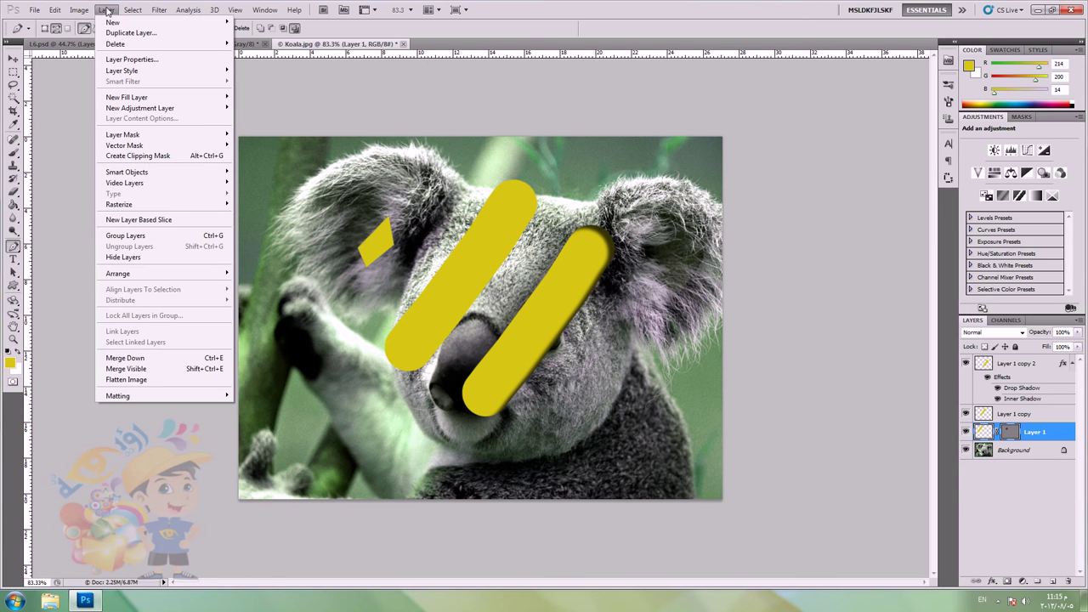
pyautogui.click(138, 155)
pyautogui.click(12, 58)
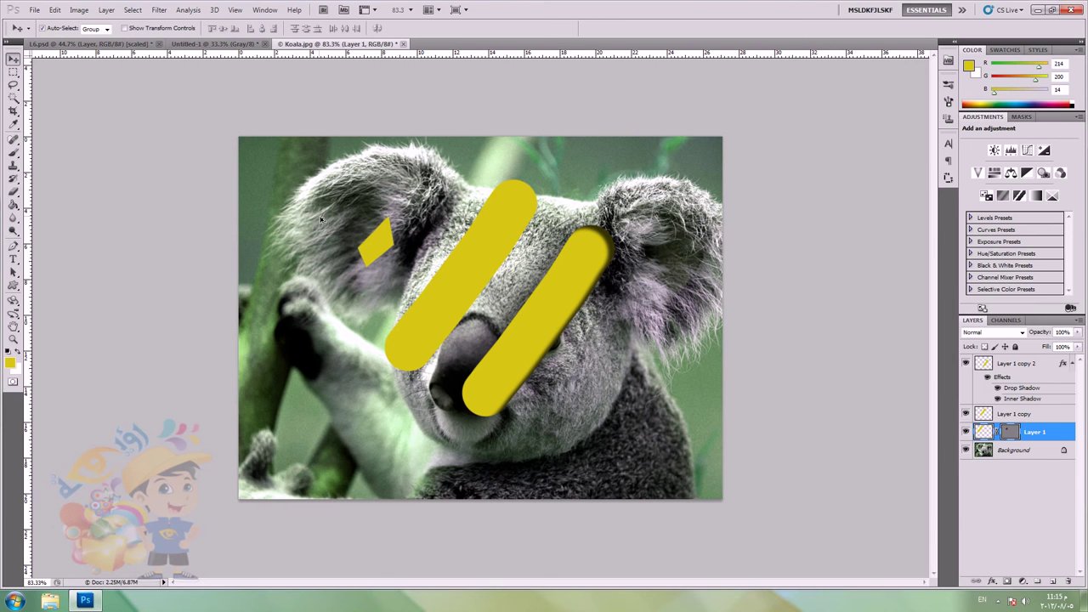
pyautogui.hotkey('ctrl', 'z')
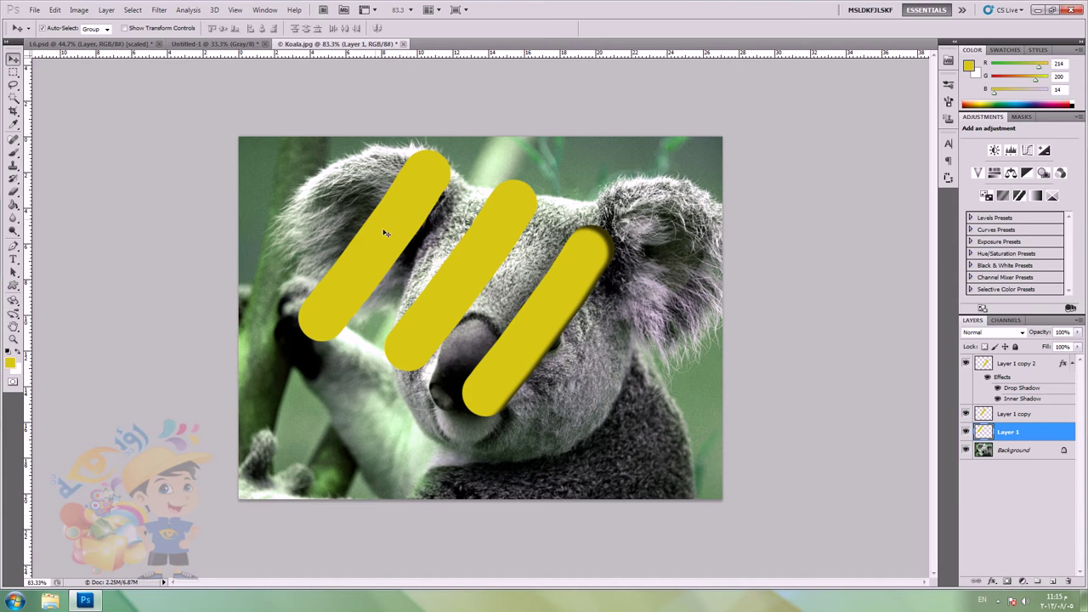
# Step: Move the Layer 1 stroke slightly down and the Layer 1 copy stroke up and left so it overlaps the first
pyautogui.moveTo(391, 232); pyautogui.dragTo(391, 248)
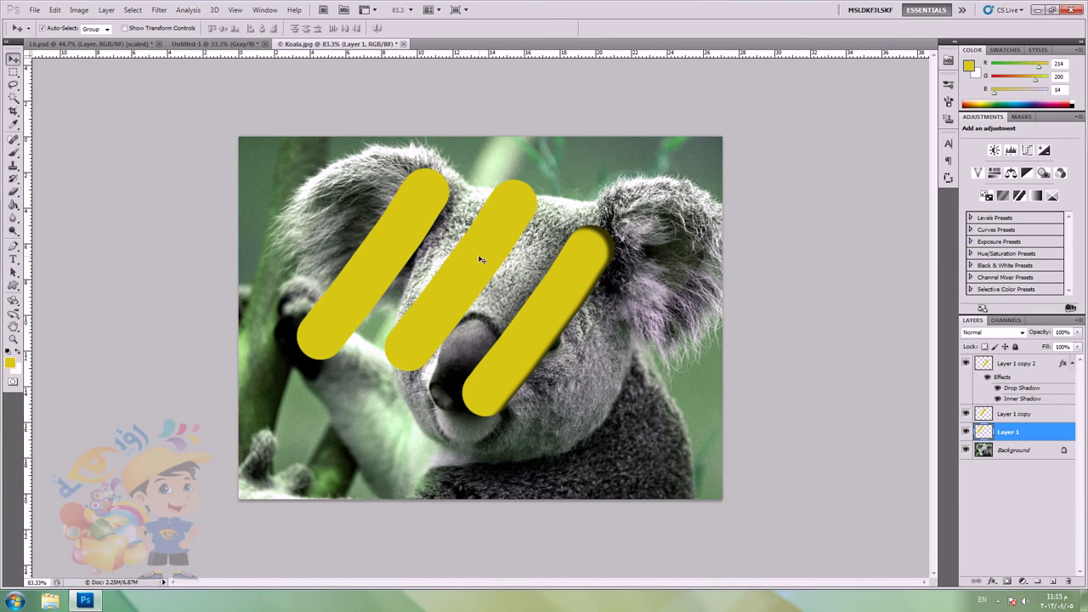
pyautogui.click(481, 255)
pyautogui.moveTo(481, 255); pyautogui.dragTo(425, 202)
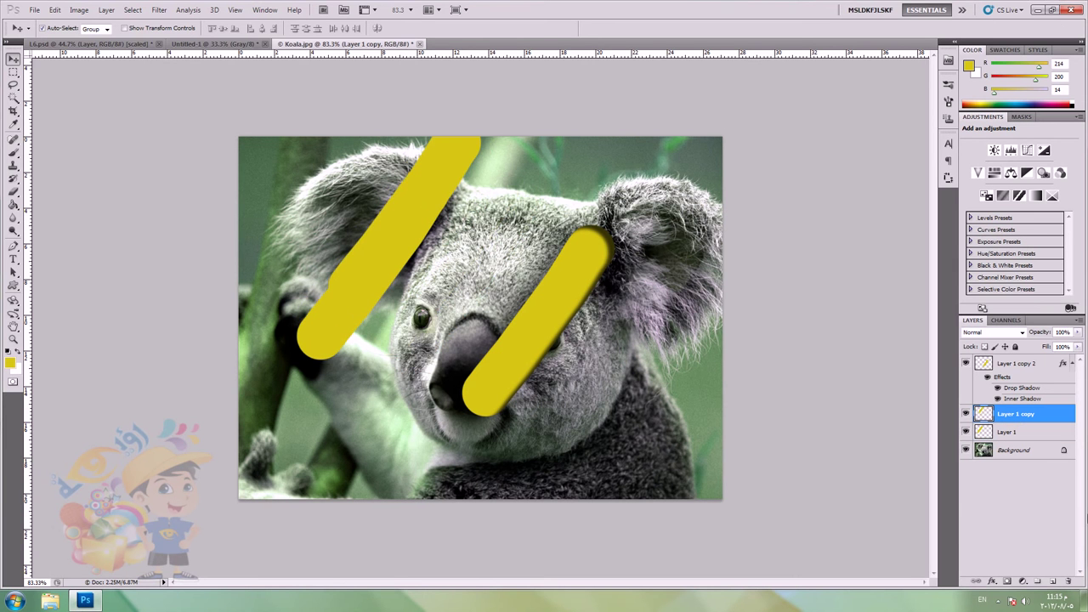
# Step: Fill the Layer 1 copy stroke with white and move it down and left over the Layer 1 stroke
pyautogui.click(14, 205)
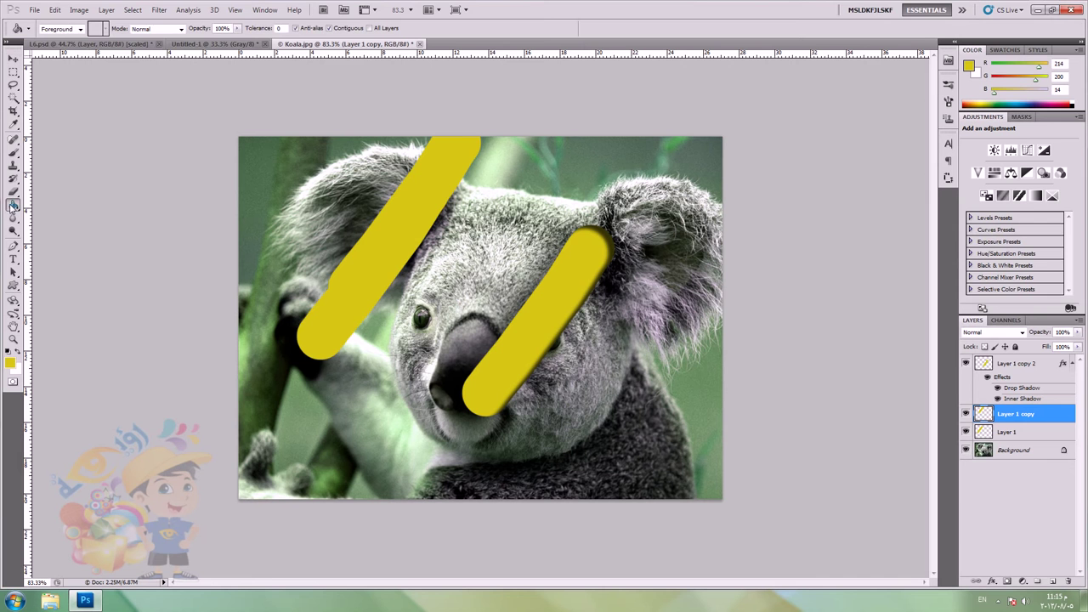
pyautogui.click(17, 352)
pyautogui.click(404, 201)
pyautogui.click(12, 57)
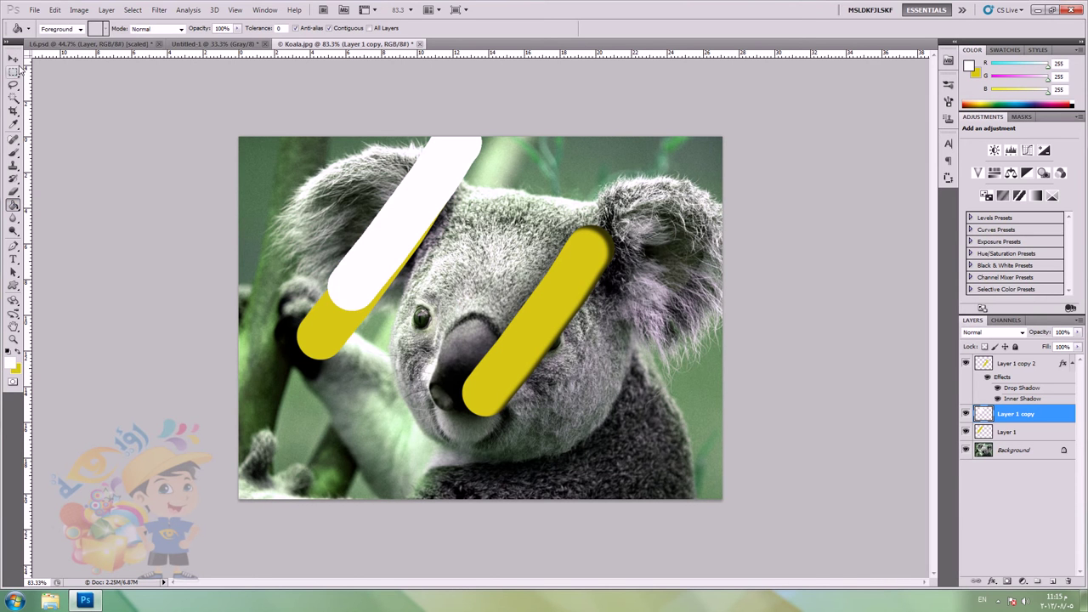
pyautogui.moveTo(448, 170); pyautogui.dragTo(386, 259)
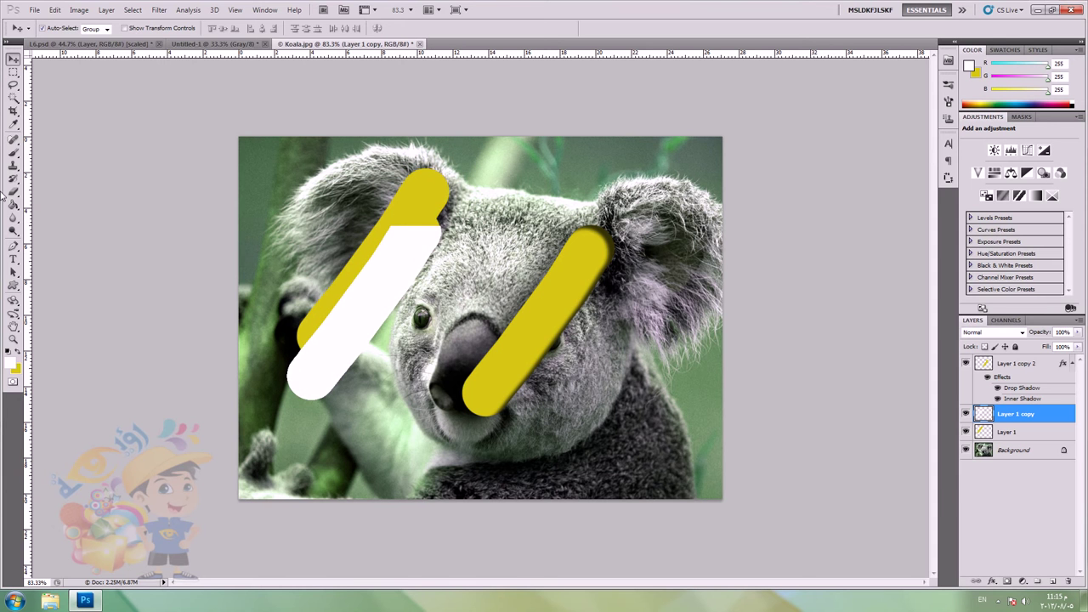
# Step: Fill the yellow tip of the Layer 1 copy stroke with white and nudge the stroke slightly down
pyautogui.click(13, 207)
pyautogui.click(416, 217)
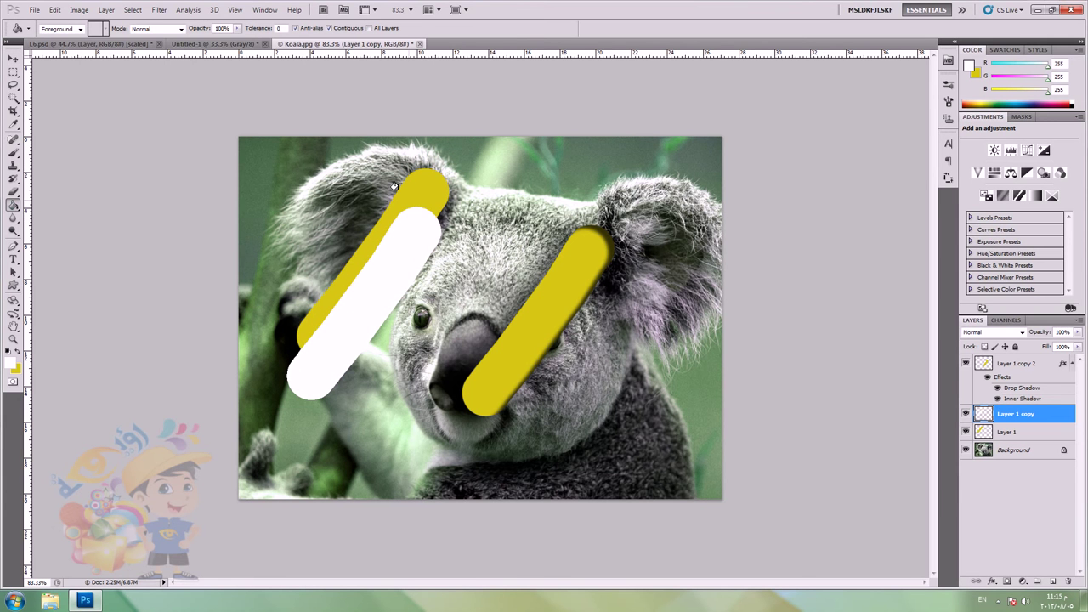
pyautogui.click(12, 61)
pyautogui.moveTo(418, 256); pyautogui.dragTo(417, 260)
# Step: Create a clipping mask from Layer 1 copy onto Layer 1 and move the white stroke up over the yellow one
pyautogui.rightClick(1038, 422)
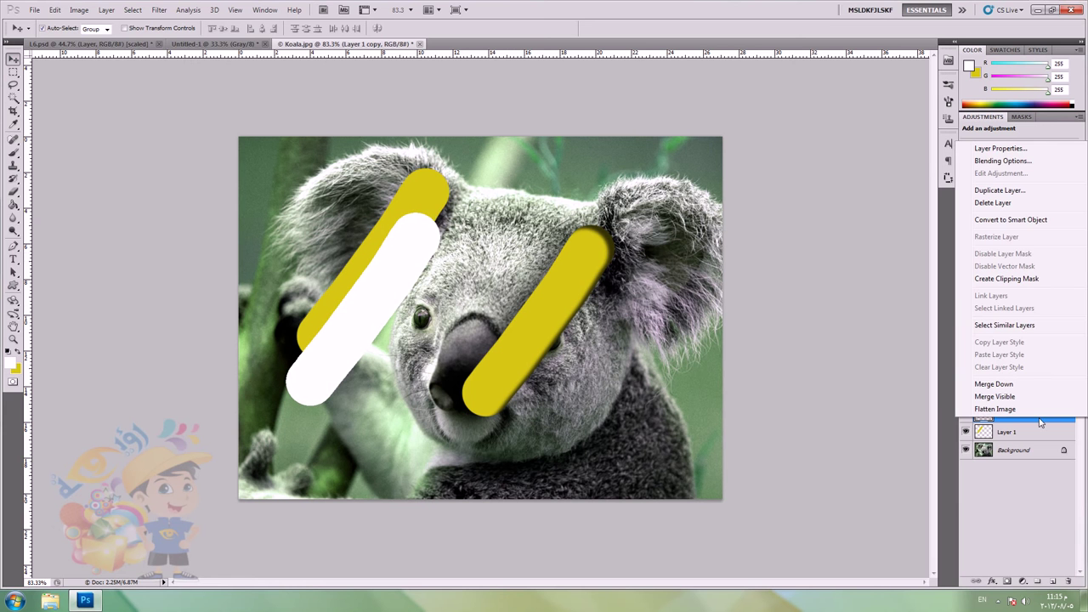
pyautogui.press('Escape')
pyautogui.click(105, 9)
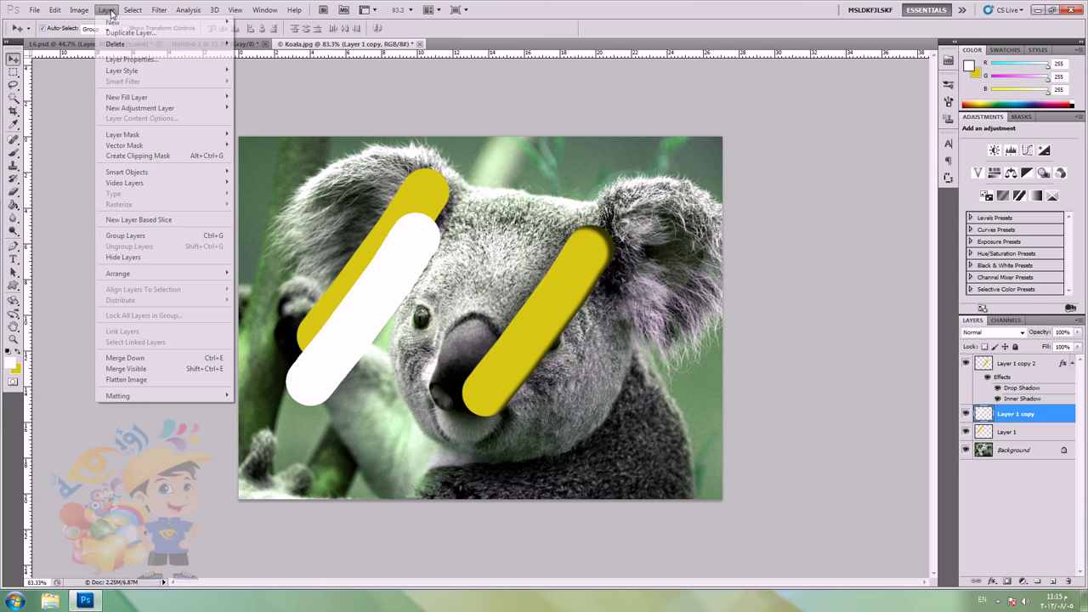
pyautogui.click(138, 155)
pyautogui.moveTo(396, 244)
pyautogui.mouseDown()
pyautogui.moveTo(403, 201)
pyautogui.moveTo(389, 215)
pyautogui.moveTo(411, 215)
pyautogui.mouseUp()
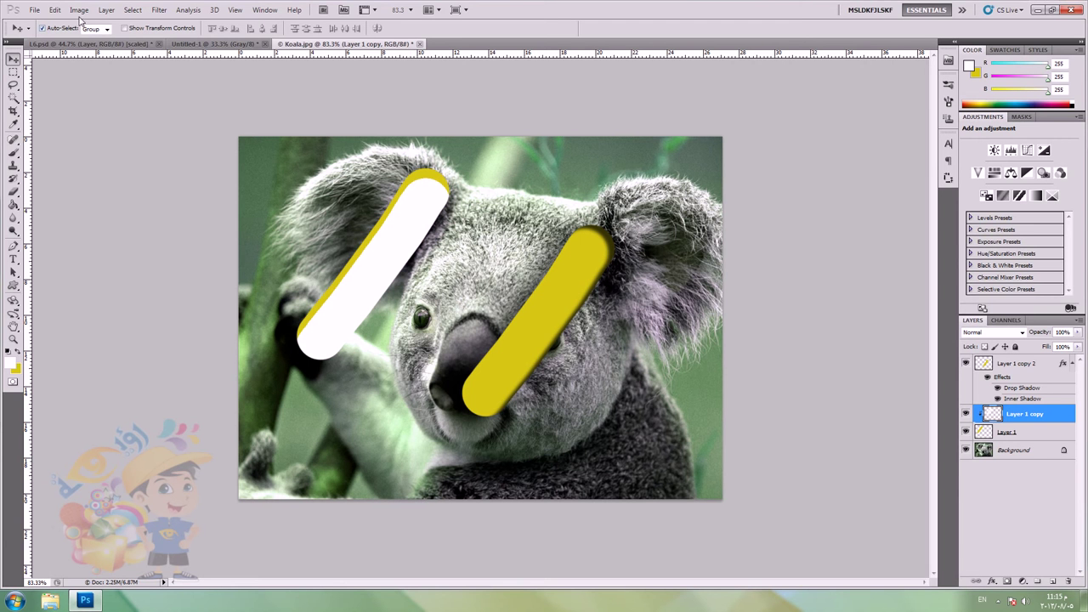
# Step: Select Layer 1 copy 2, Layer 1 copy and Layer 1 together and move their strokes slightly to the right
pyautogui.click(104, 9)
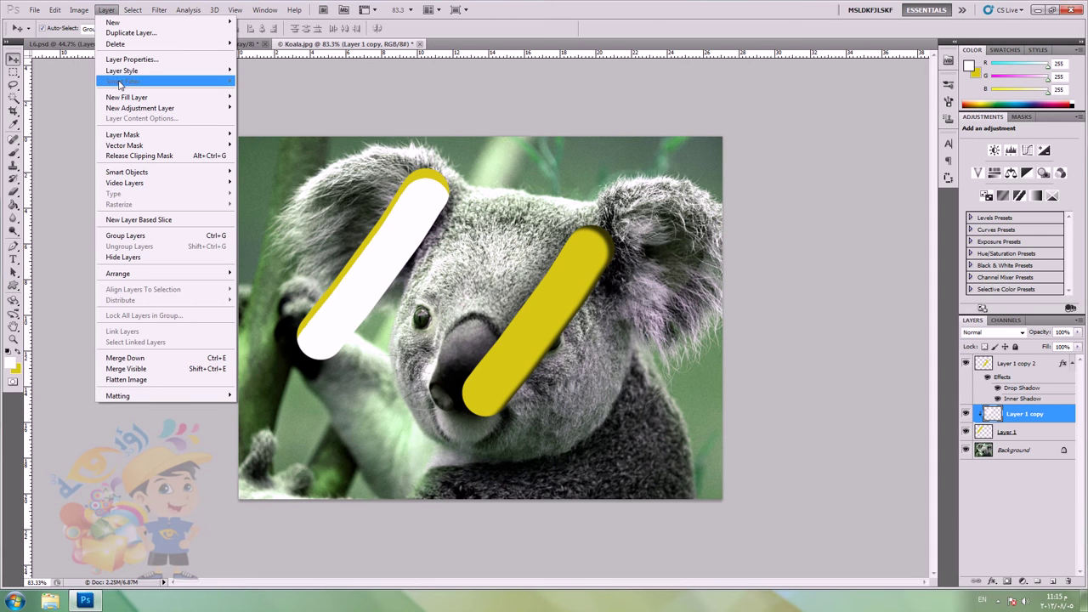
pyautogui.moveTo(157, 175)
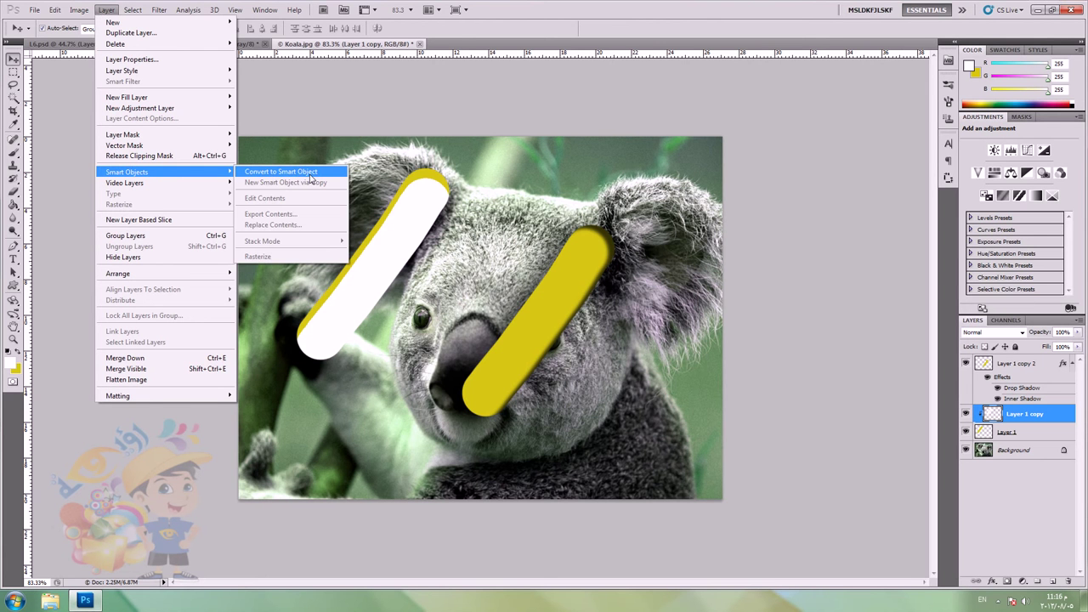
pyautogui.click(811, 252)
pyautogui.click(523, 250)
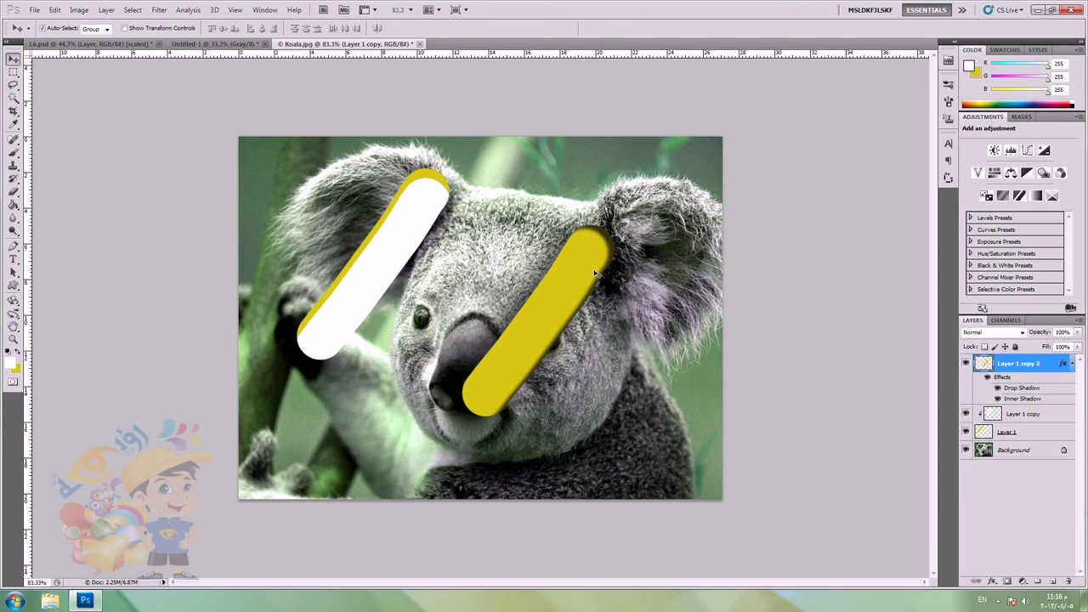
pyautogui.keyDown('shift'); pyautogui.click(429, 175); pyautogui.keyUp('shift')
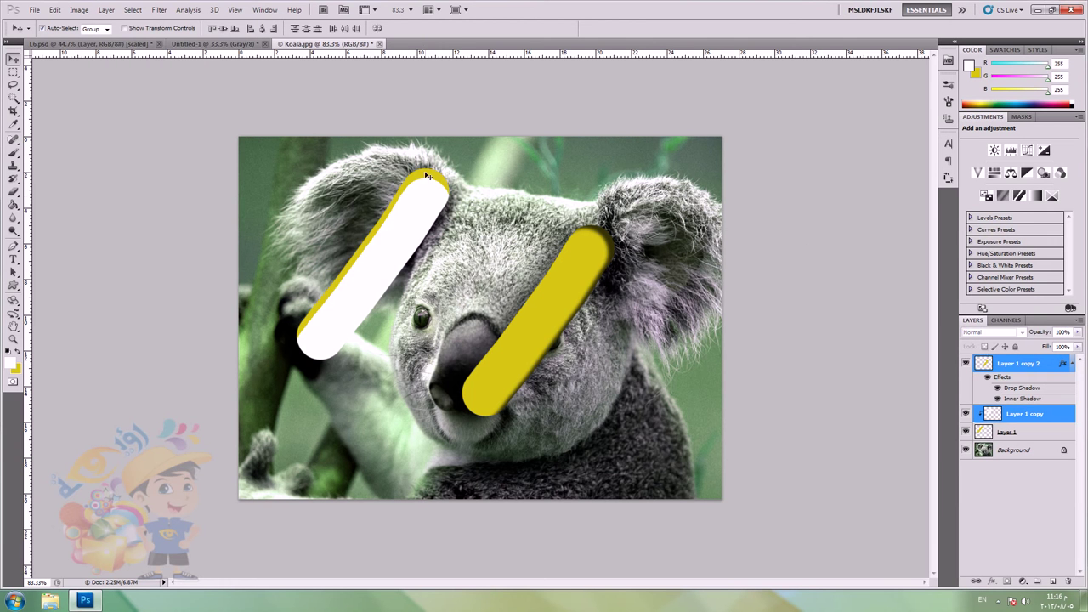
pyautogui.keyDown('shift'); pyautogui.click(411, 213); pyautogui.keyUp('shift')
pyautogui.moveTo(410, 213); pyautogui.dragTo(441, 207)
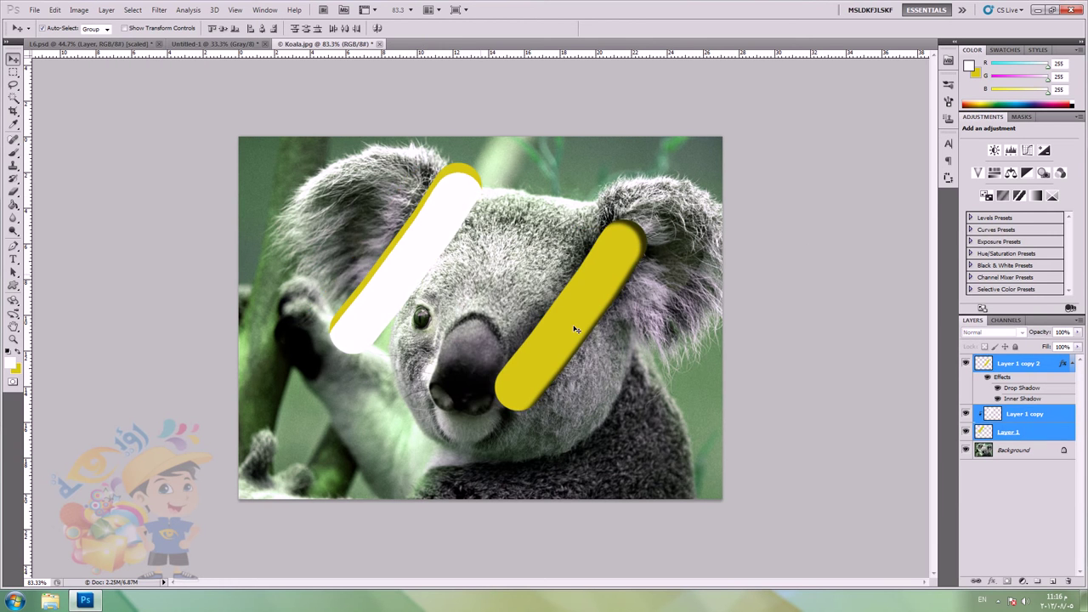
# Step: Convert the three selected layers into a single smart object and shift it slightly down and right
pyautogui.rightClick(1011, 367)
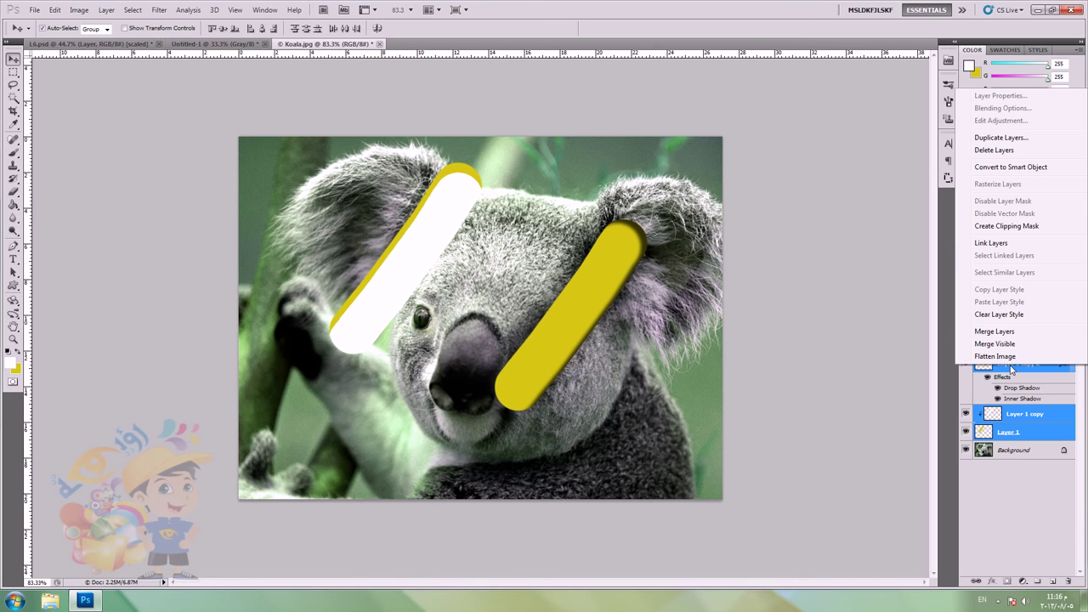
pyautogui.click(106, 9)
pyautogui.click(106, 9)
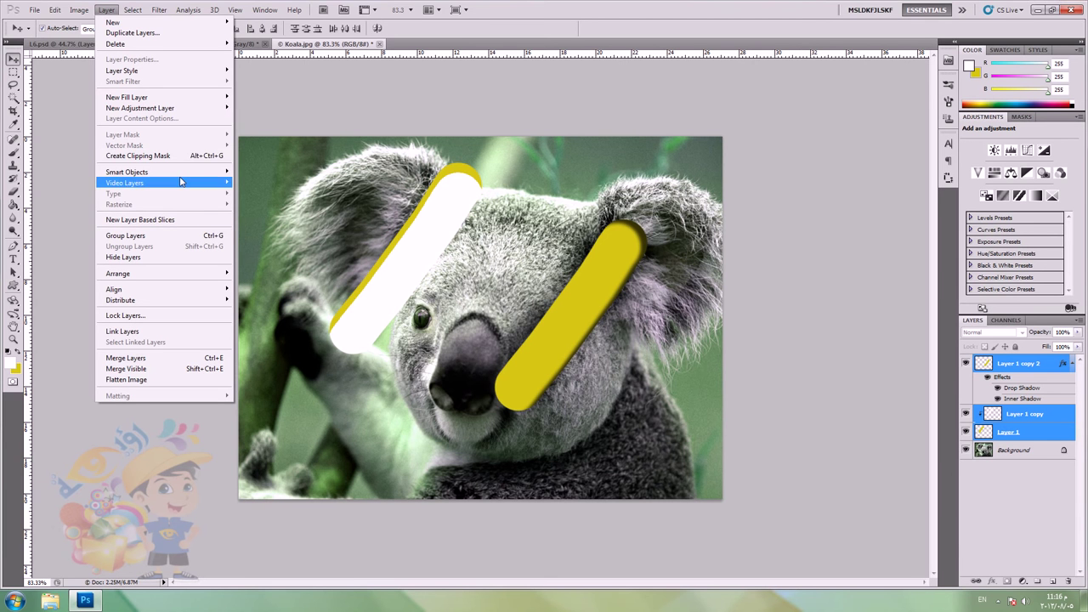
pyautogui.moveTo(186, 174)
pyautogui.click(294, 173)
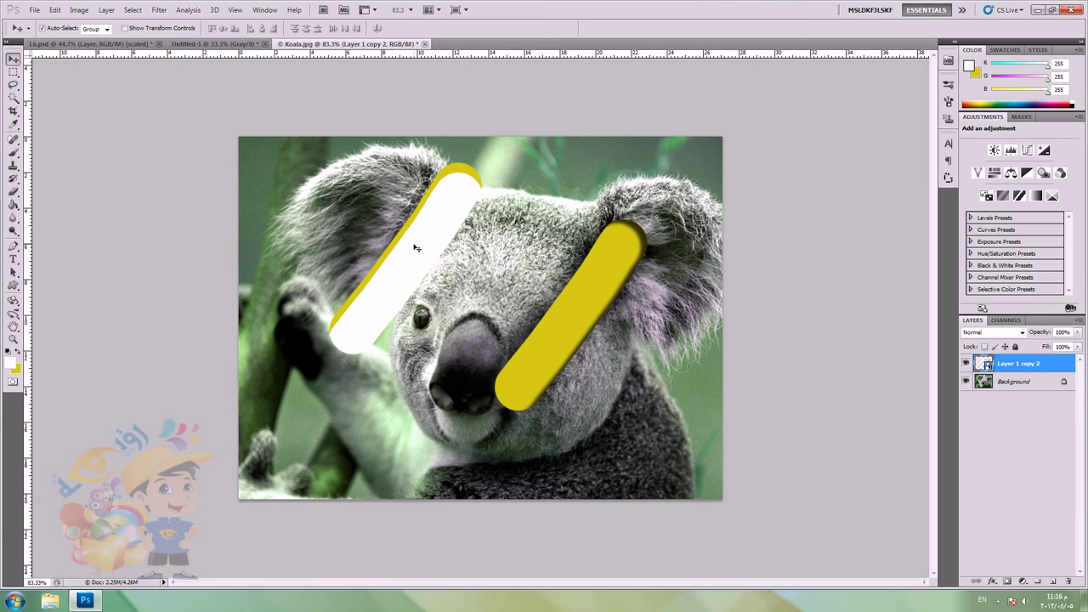
pyautogui.moveTo(417, 243)
pyautogui.mouseDown()
pyautogui.moveTo(444, 275)
pyautogui.moveTo(424, 251)
pyautogui.mouseUp()
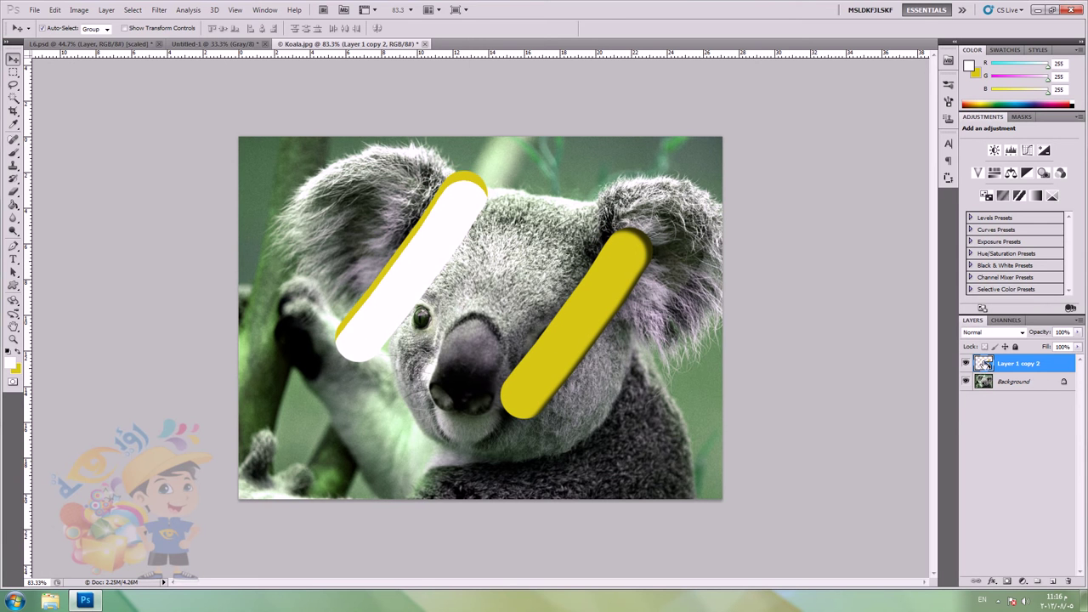
# Step: Hide Layer 1 copy 2 inside the smart object, save and close its contents, and move the object over the koala's face
pyautogui.doubleClick(984, 365)
pyautogui.click(597, 240)
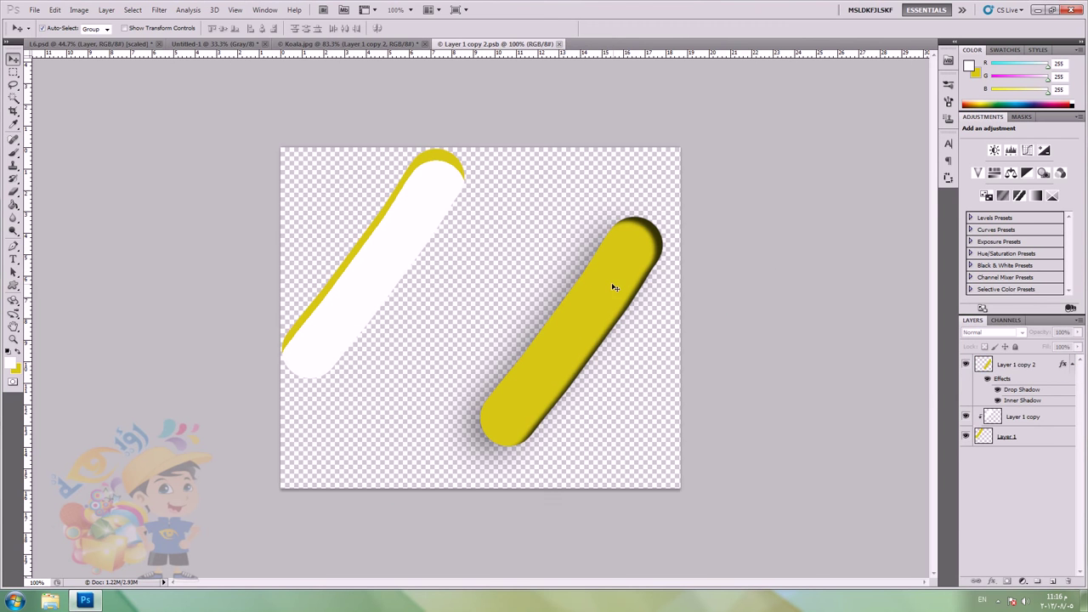
pyautogui.click(615, 285)
pyautogui.click(966, 366)
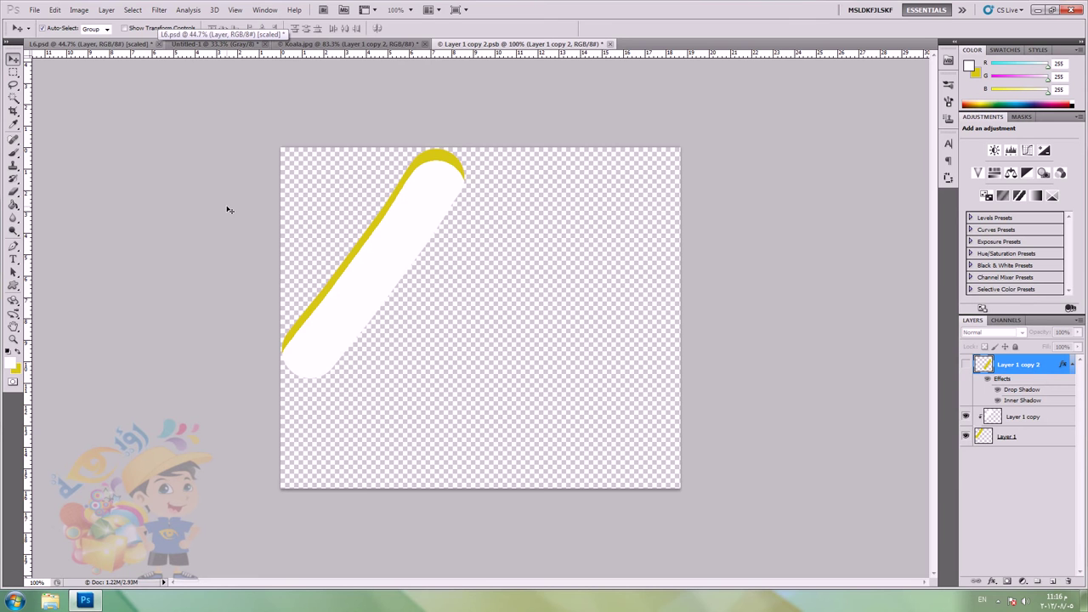
pyautogui.hotkey('ctrl', 's')
pyautogui.hotkey('ctrl', 'w')
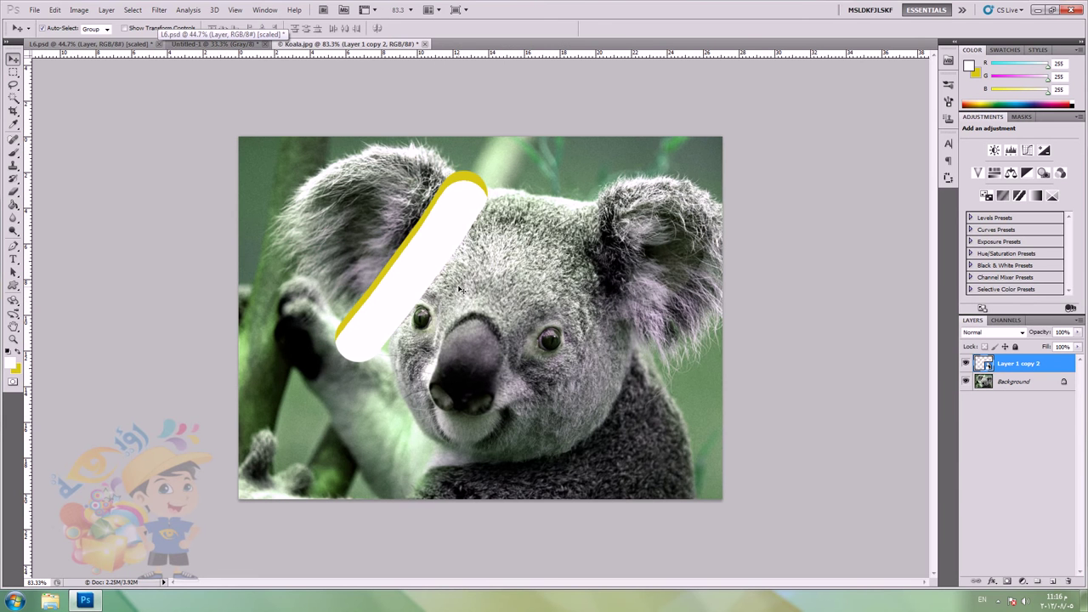
pyautogui.moveTo(434, 264); pyautogui.dragTo(502, 283)
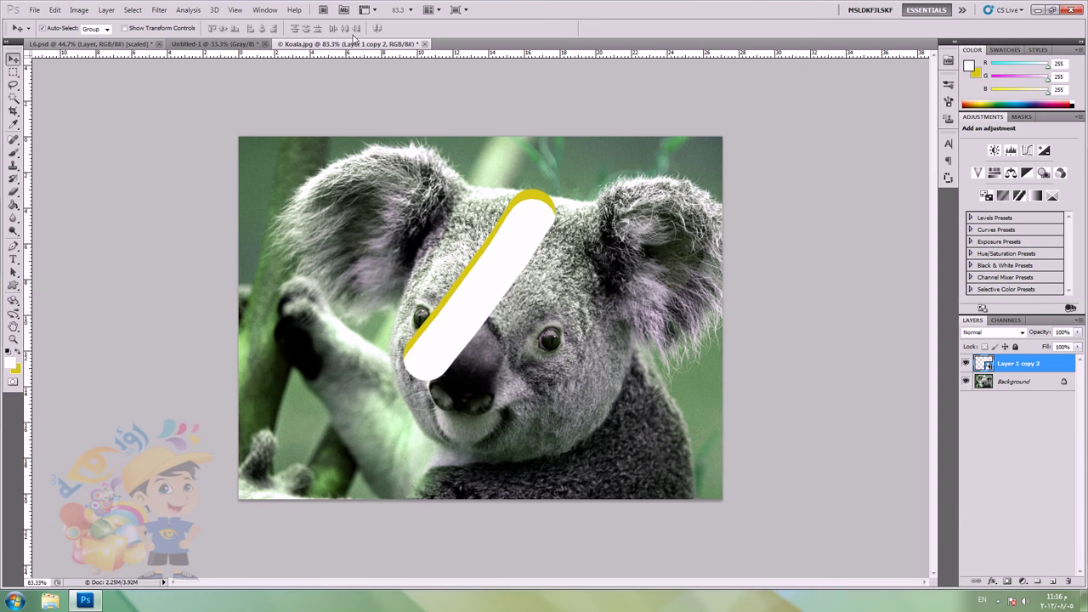
# Step: Switch to L6.psd and examine its layer command overview alongside the program's own layer commands
pyautogui.click(102, 43)
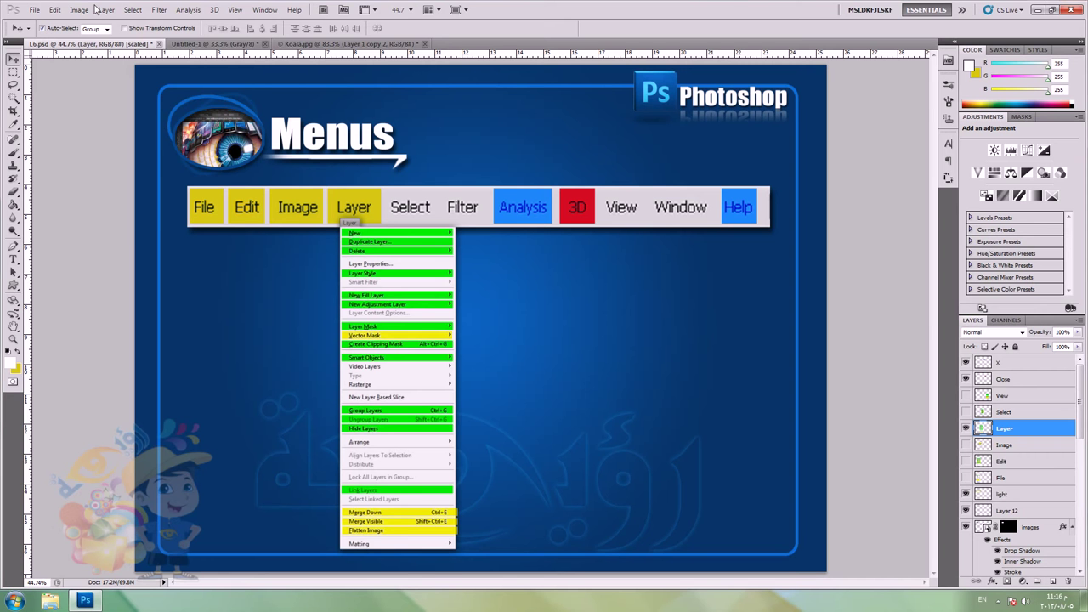
pyautogui.click(83, 11)
pyautogui.click(105, 10)
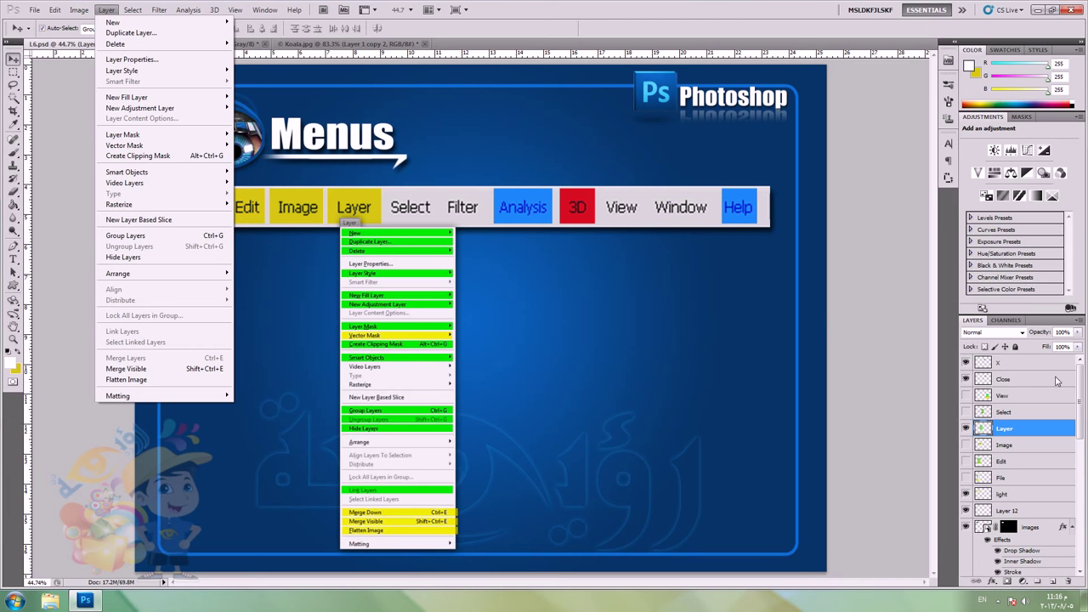
pyautogui.click(967, 429)
pyautogui.click(966, 430)
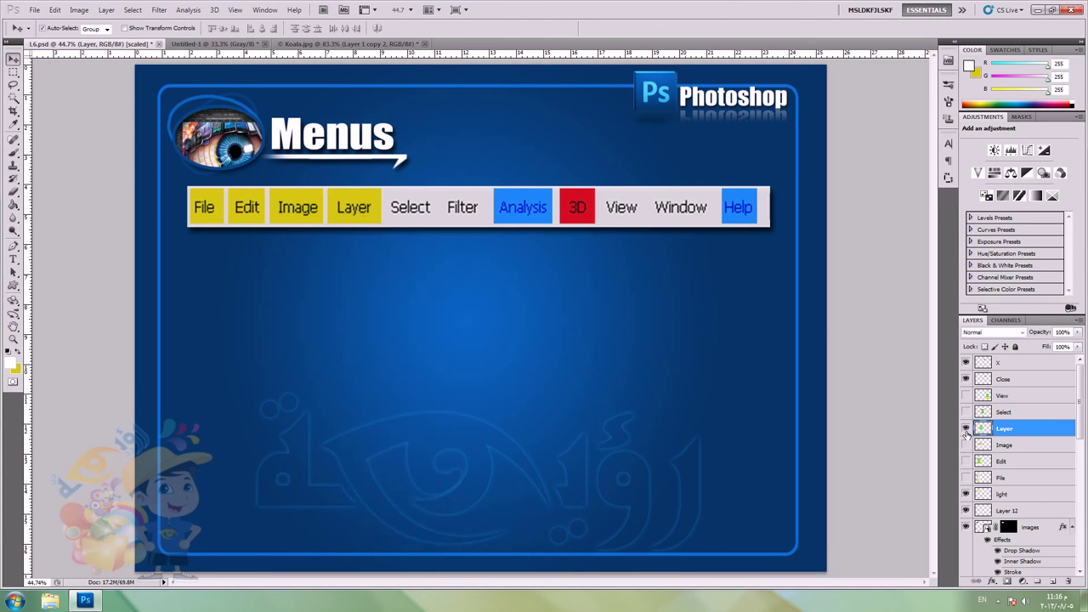
pyautogui.click(106, 11)
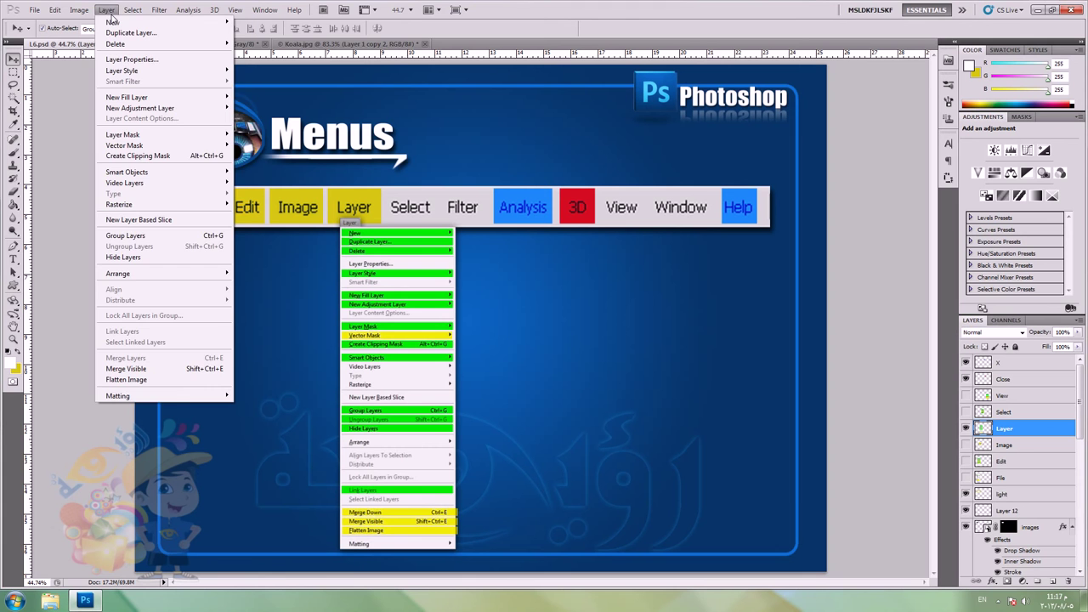
pyautogui.click(108, 12)
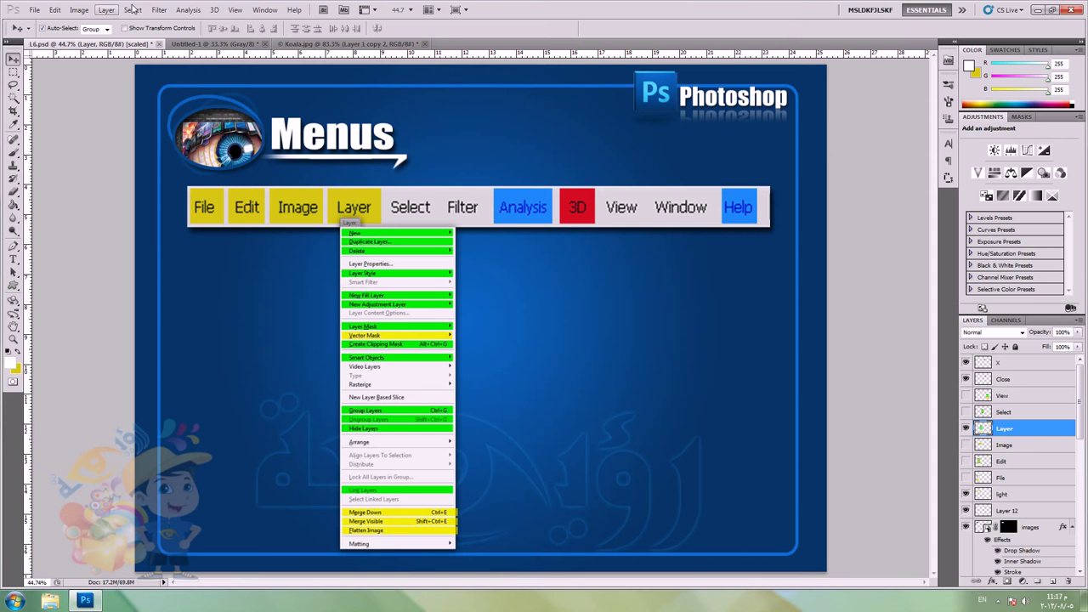
pyautogui.click(113, 11)
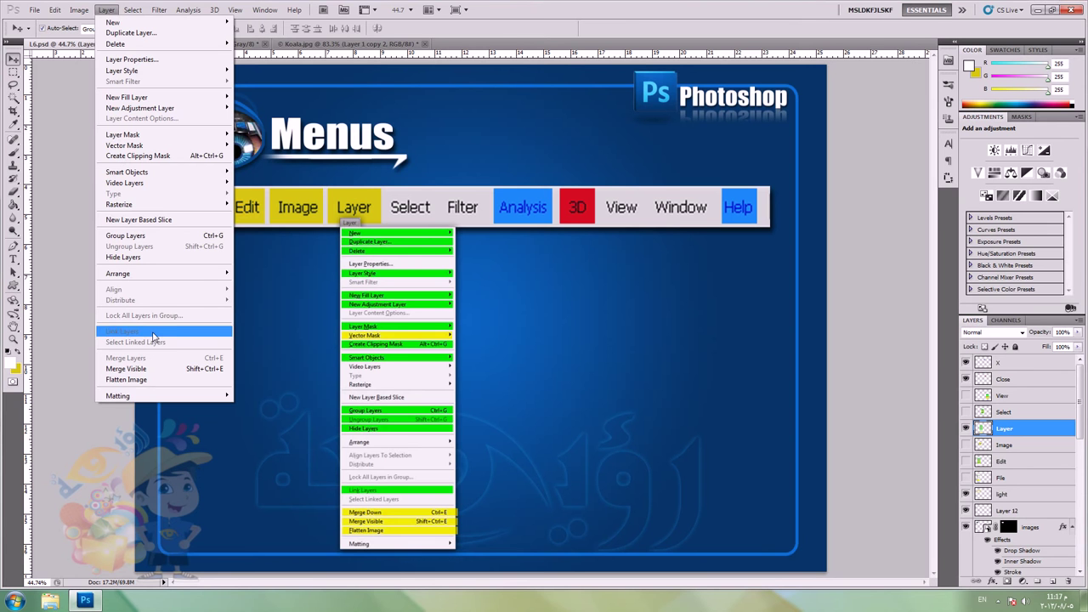
# Step: Duplicate the smart object twice in Koala.jpg to form three parallel strokes, and shift all three slightly down and left
pyautogui.click(324, 49)
pyautogui.click(324, 49)
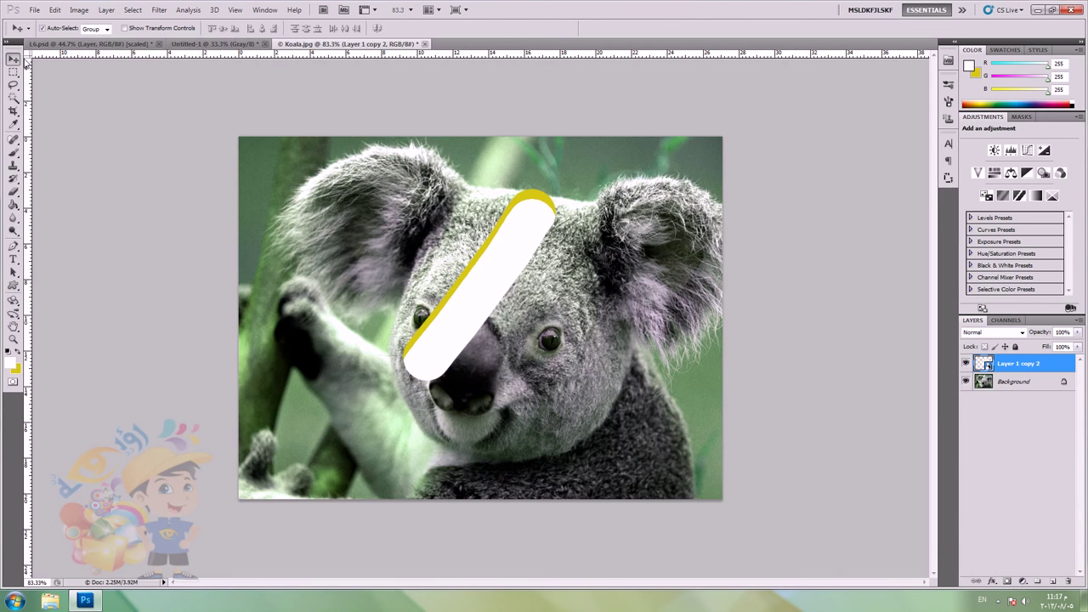
pyautogui.moveTo(464, 228)
pyautogui.mouseDown()
pyautogui.moveTo(424, 213)
pyautogui.moveTo(563, 281)
pyautogui.mouseUp()
pyautogui.keyDown('shift'); pyautogui.click(493, 239); pyautogui.keyUp('shift')
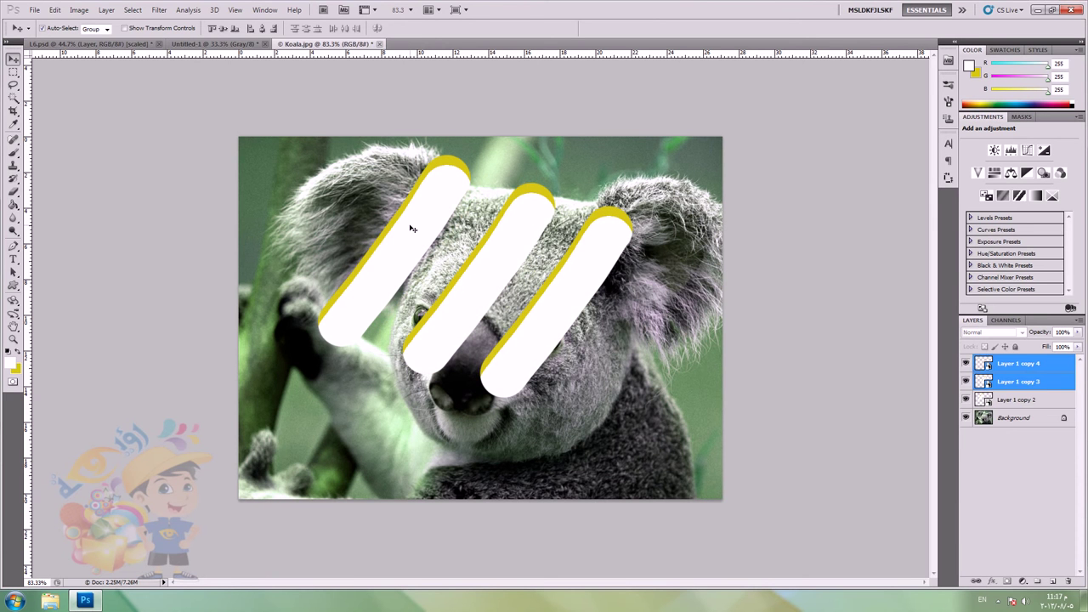
pyautogui.keyDown('shift'); pyautogui.click(411, 228); pyautogui.keyUp('shift')
pyautogui.moveTo(510, 254); pyautogui.dragTo(503, 258)
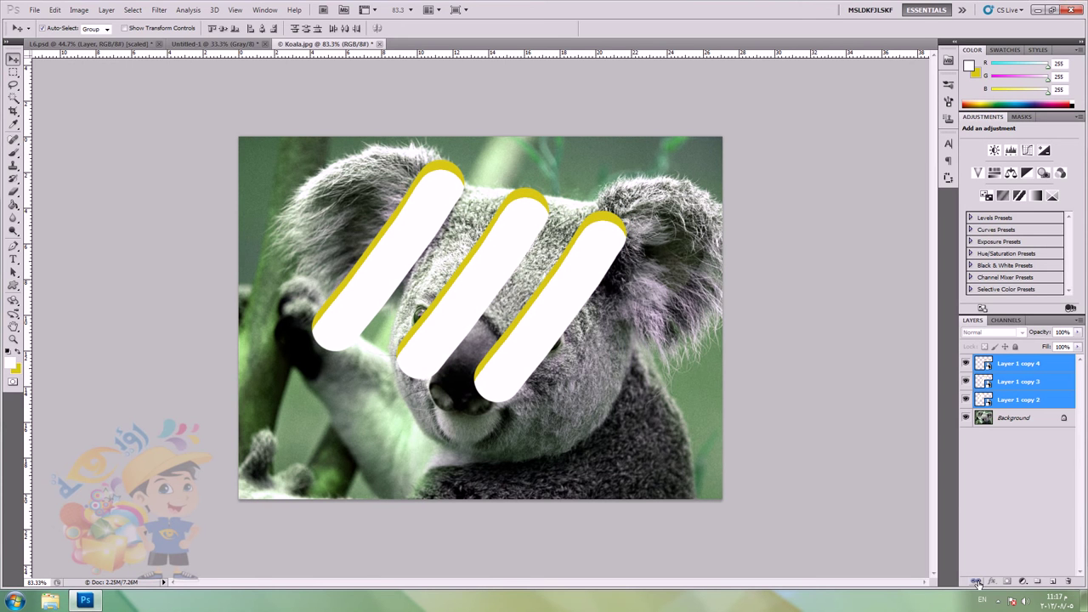
# Step: Link the three selected stroke layers, and unlink them again
pyautogui.click(106, 10)
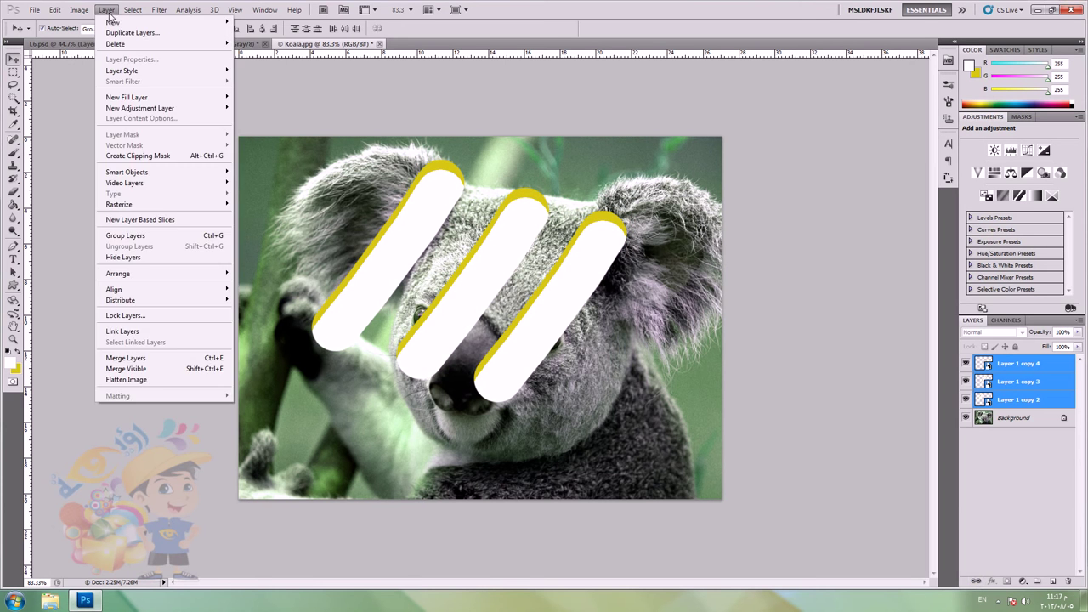
pyautogui.click(134, 331)
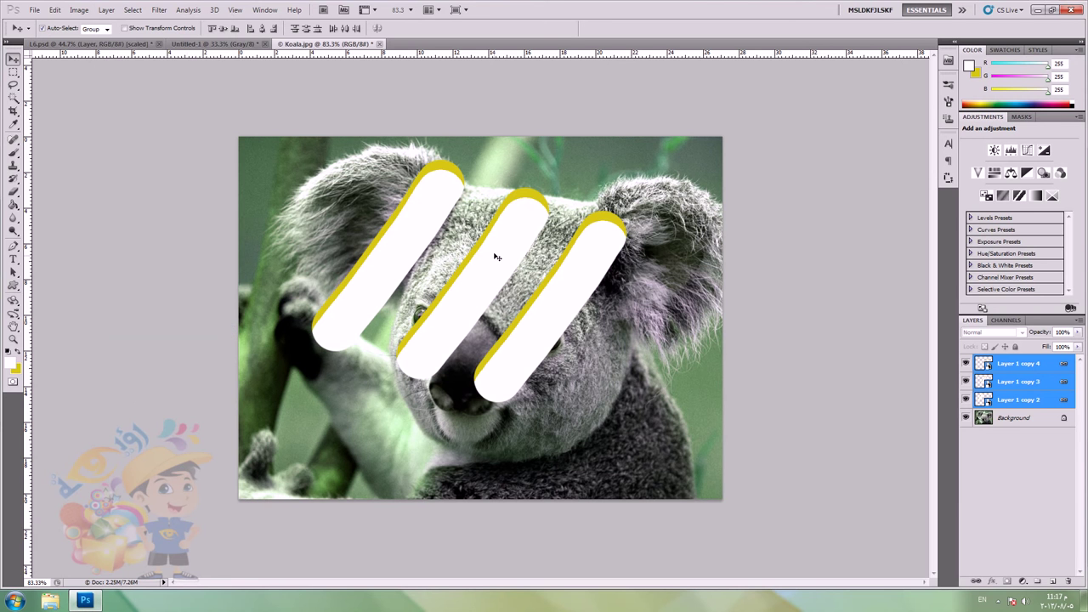
pyautogui.click(106, 11)
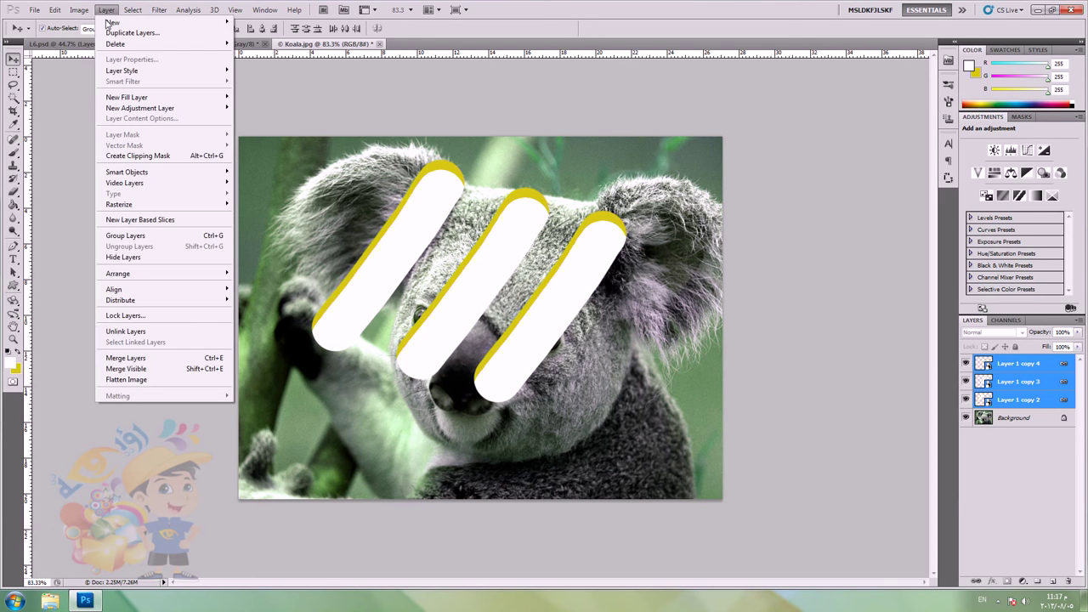
pyautogui.click(157, 330)
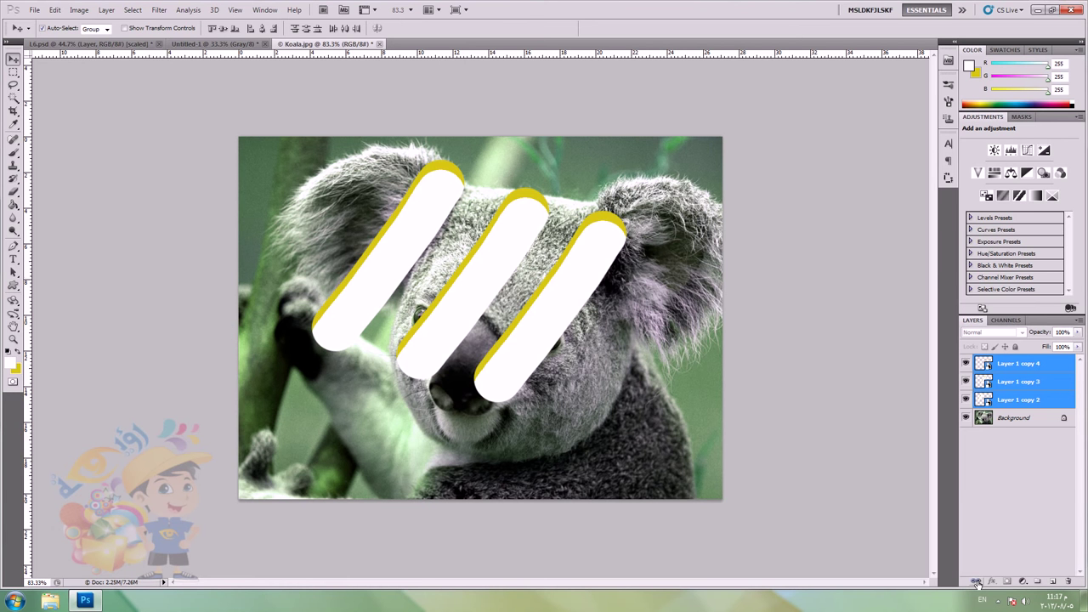
# Step: Select the two stroke layers Layer 1 copy 3 and Layer 1 copy 2 in Koala.jpg and merge them
pyautogui.click(113, 46)
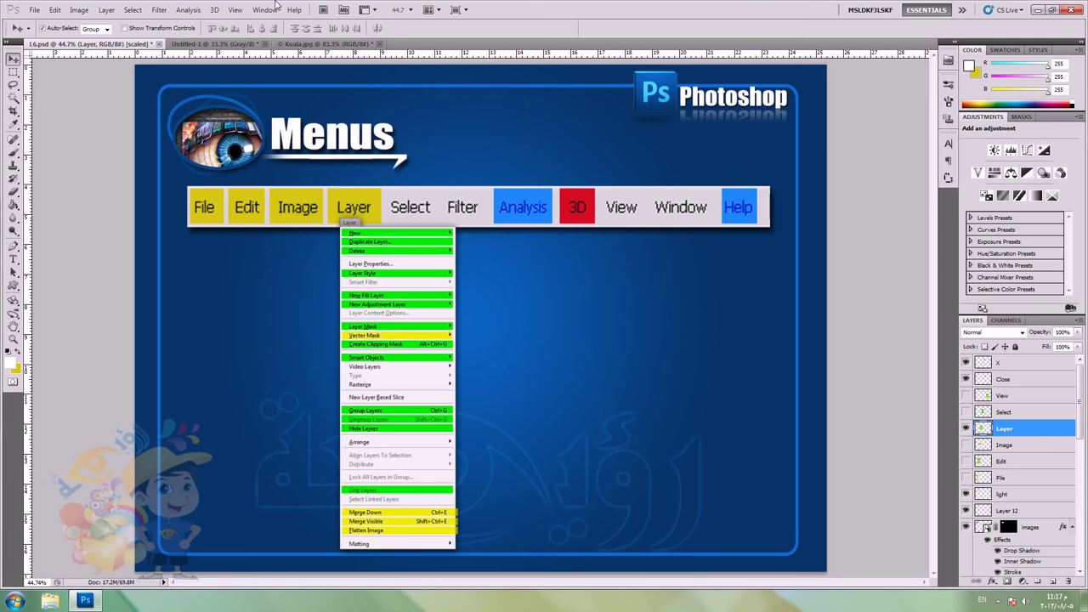
pyautogui.click(302, 44)
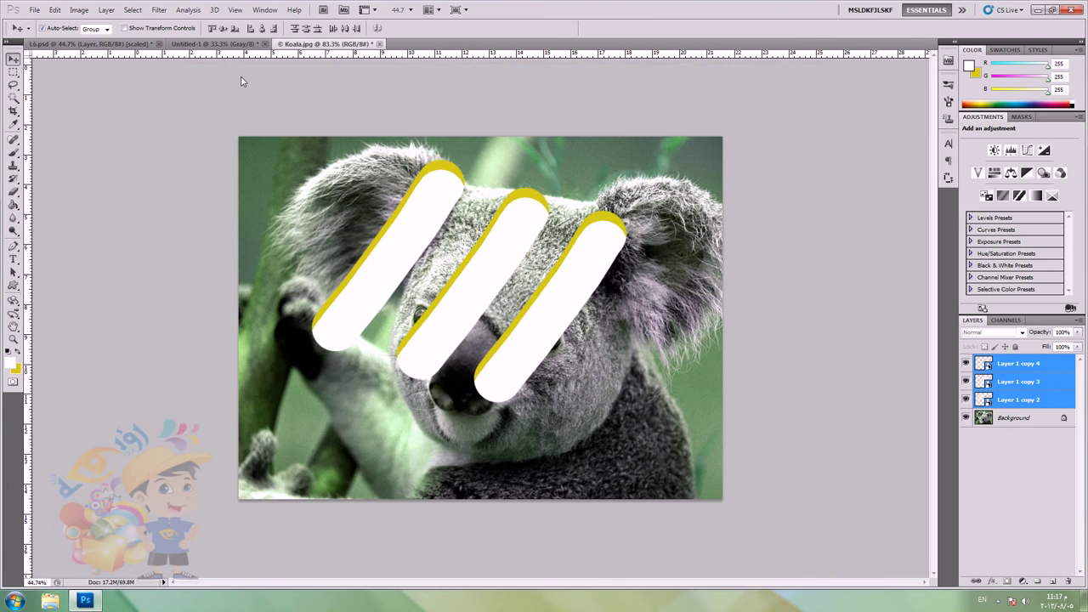
pyautogui.click(428, 221)
pyautogui.click(510, 236)
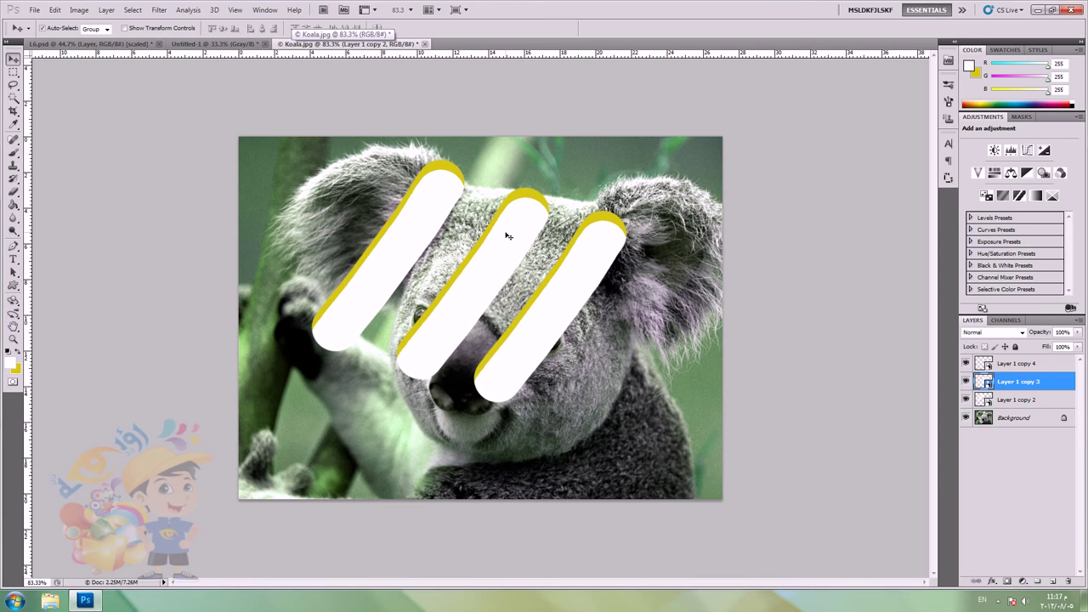
pyautogui.click(106, 10)
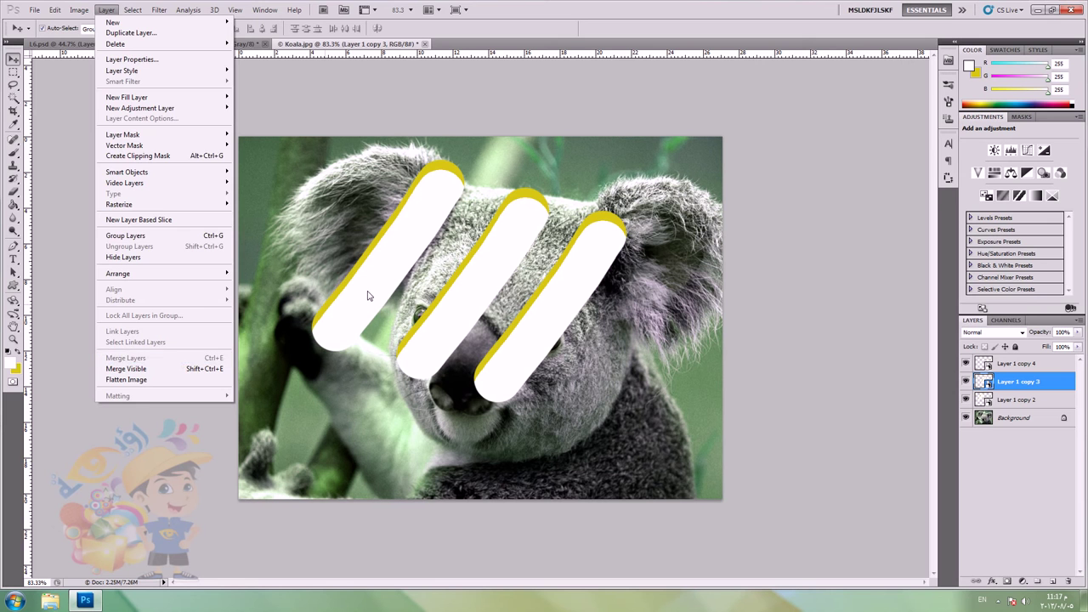
pyautogui.click(473, 272)
pyautogui.keyDown('shift'); pyautogui.click(403, 247); pyautogui.keyUp('shift')
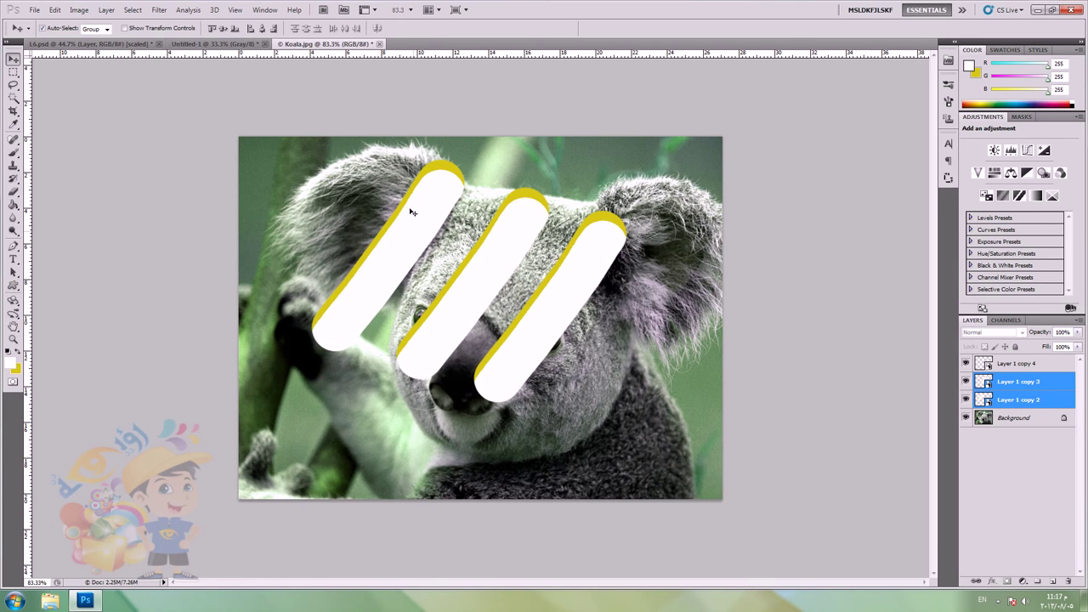
pyautogui.click(106, 10)
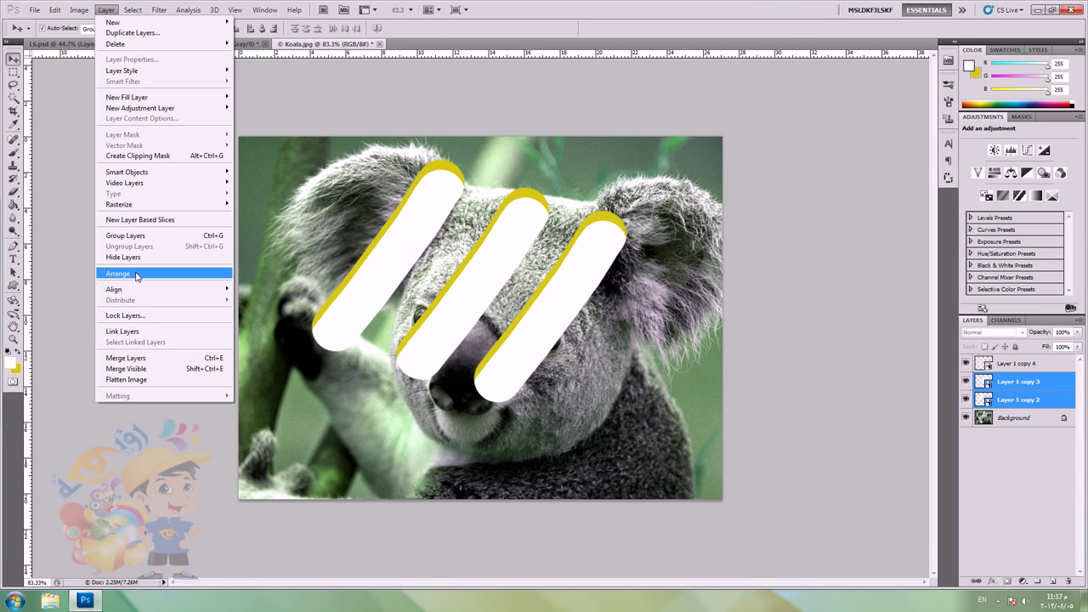
pyautogui.click(161, 362)
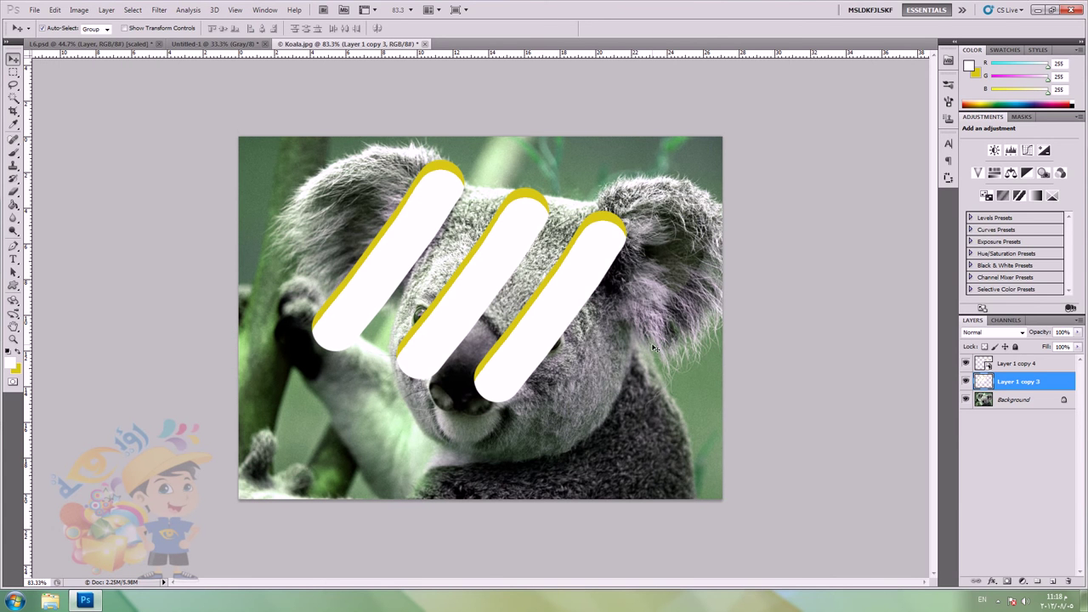
# Step: Hide the Background layer and merge the visible stroke layers into one
pyautogui.click(108, 11)
pyautogui.click(109, 11)
pyautogui.click(109, 11)
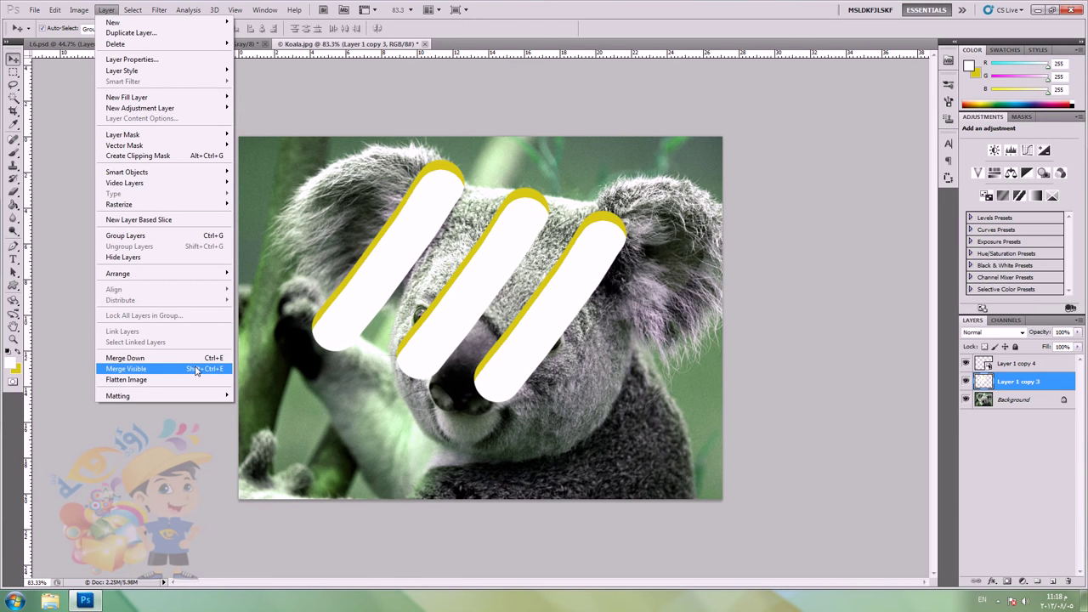
pyautogui.click(676, 273)
pyautogui.click(1020, 363)
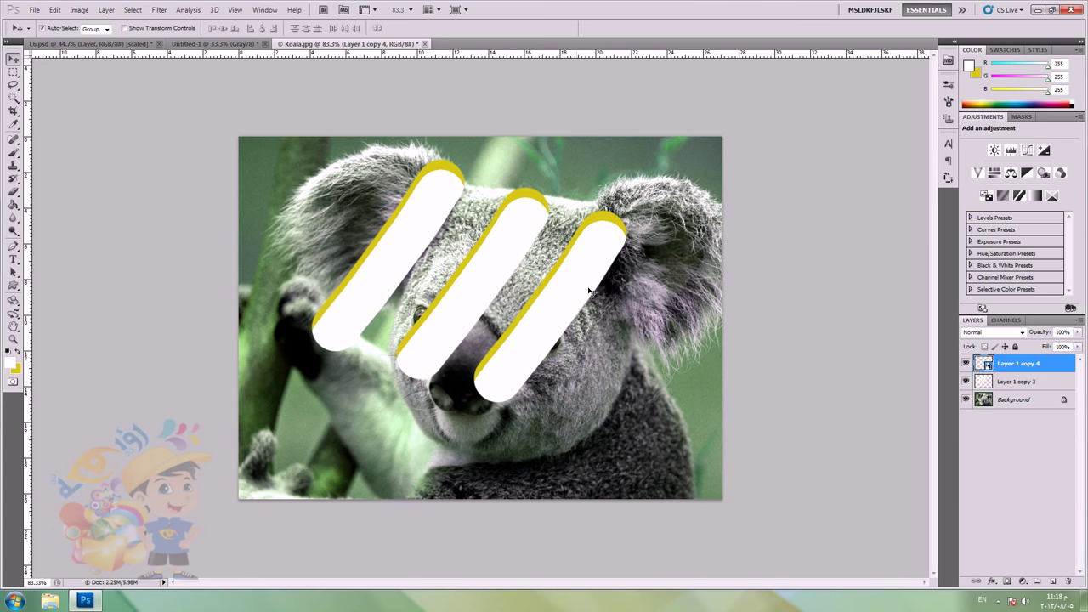
pyautogui.click(965, 401)
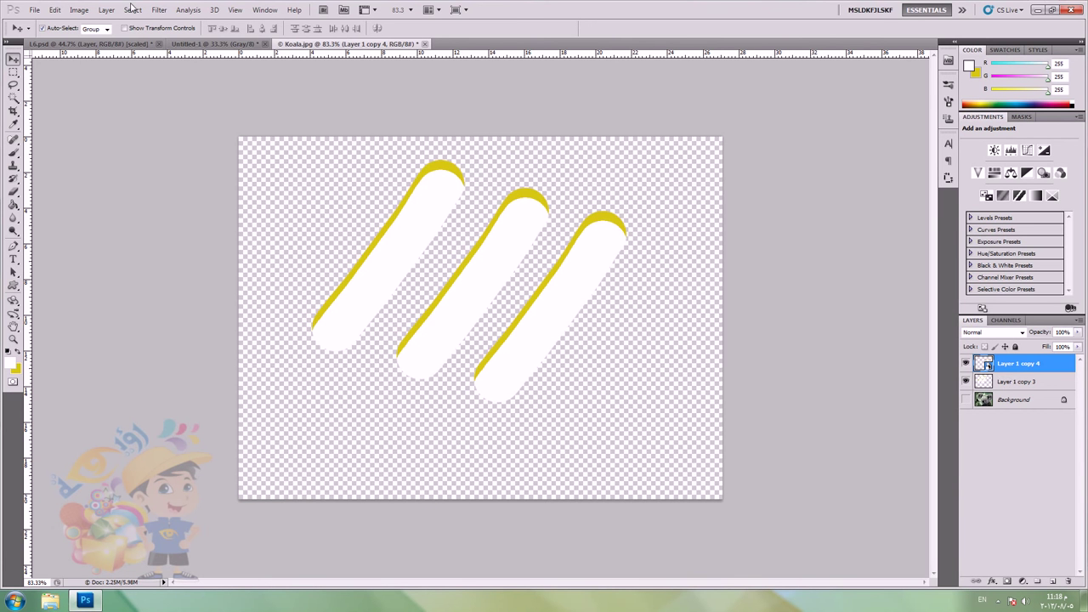
pyautogui.click(136, 141)
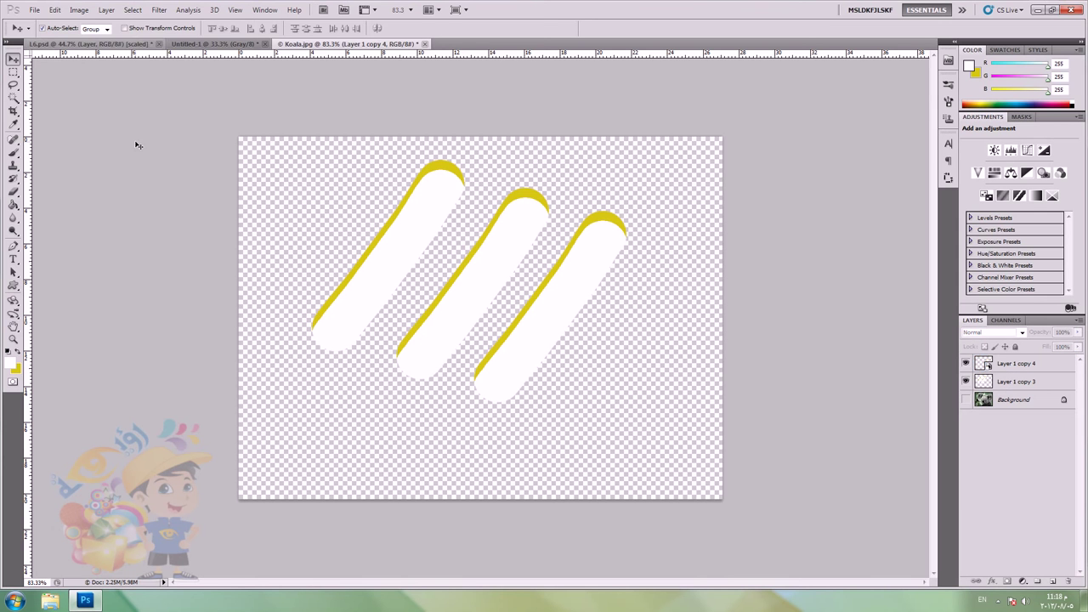
pyautogui.click(109, 11)
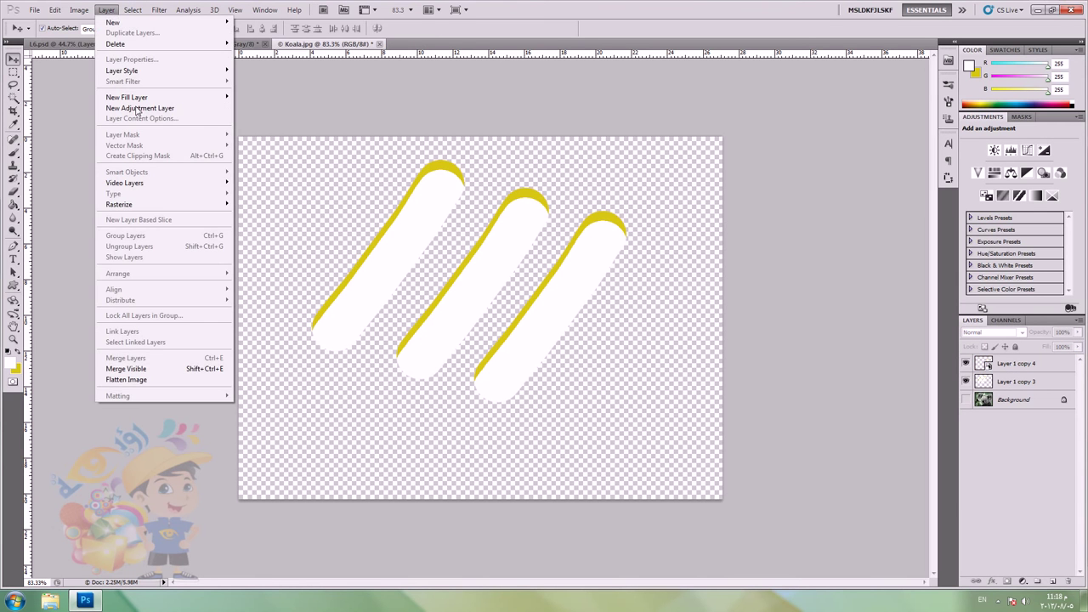
pyautogui.click(160, 370)
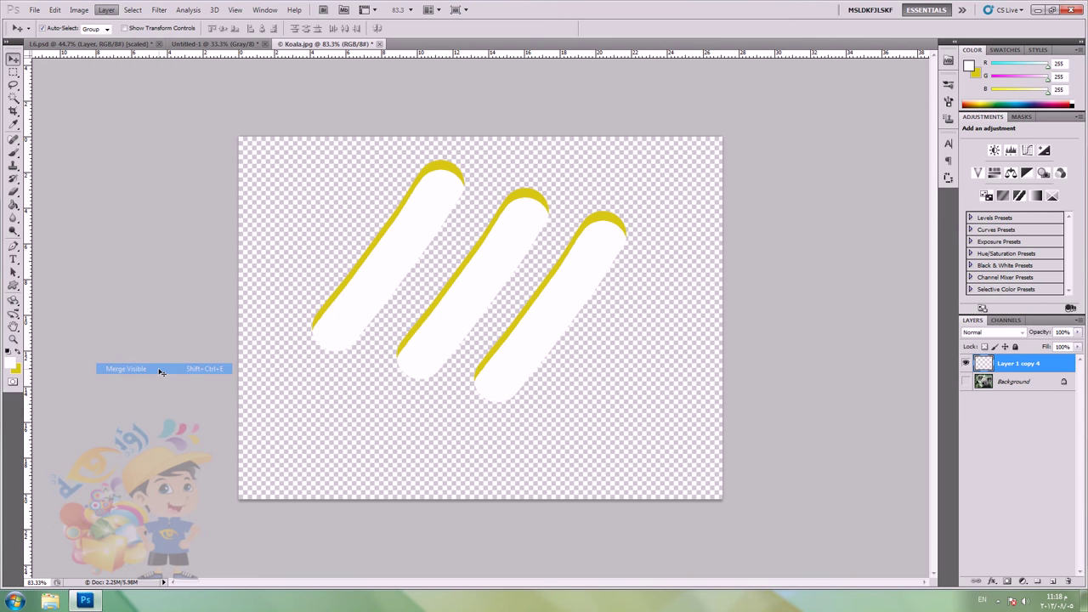
# Step: Toggle the merged stroke layer's visibility, show the Background layer again, and flatten the image
pyautogui.click(966, 363)
pyautogui.click(965, 364)
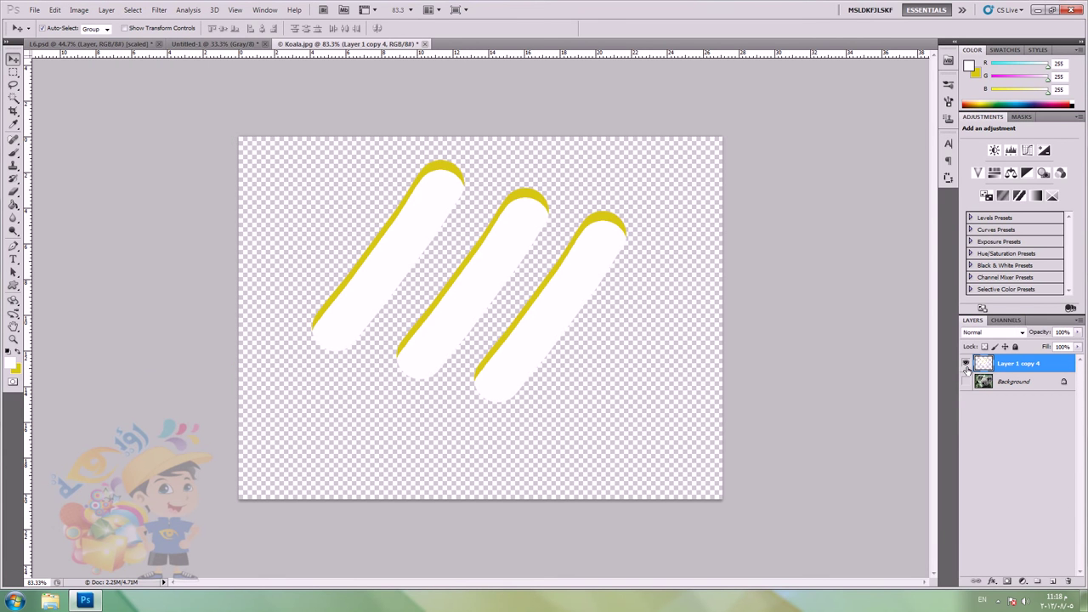
pyautogui.click(965, 381)
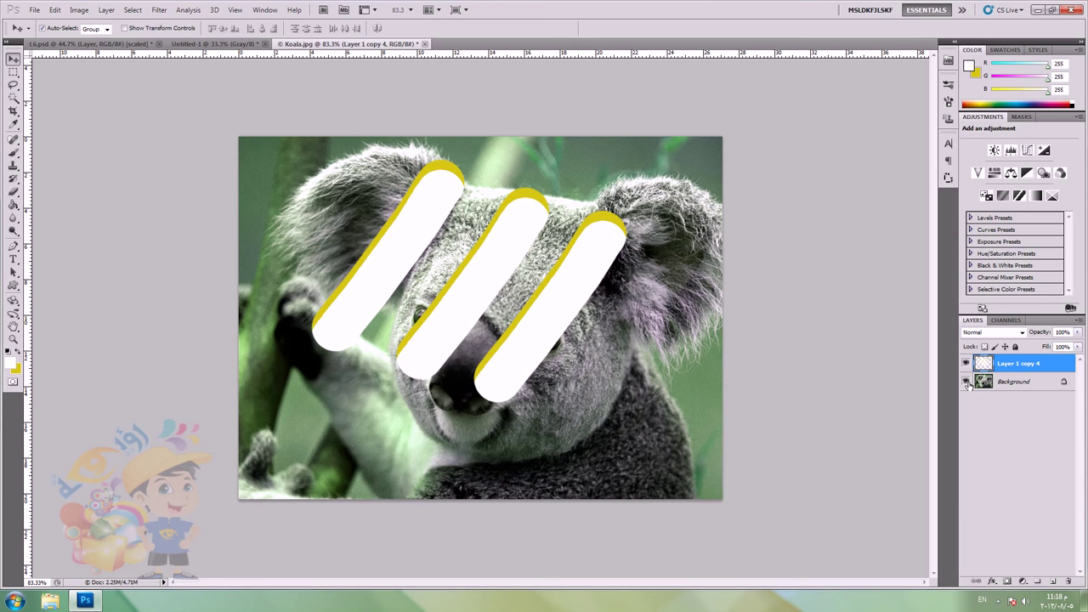
pyautogui.click(106, 10)
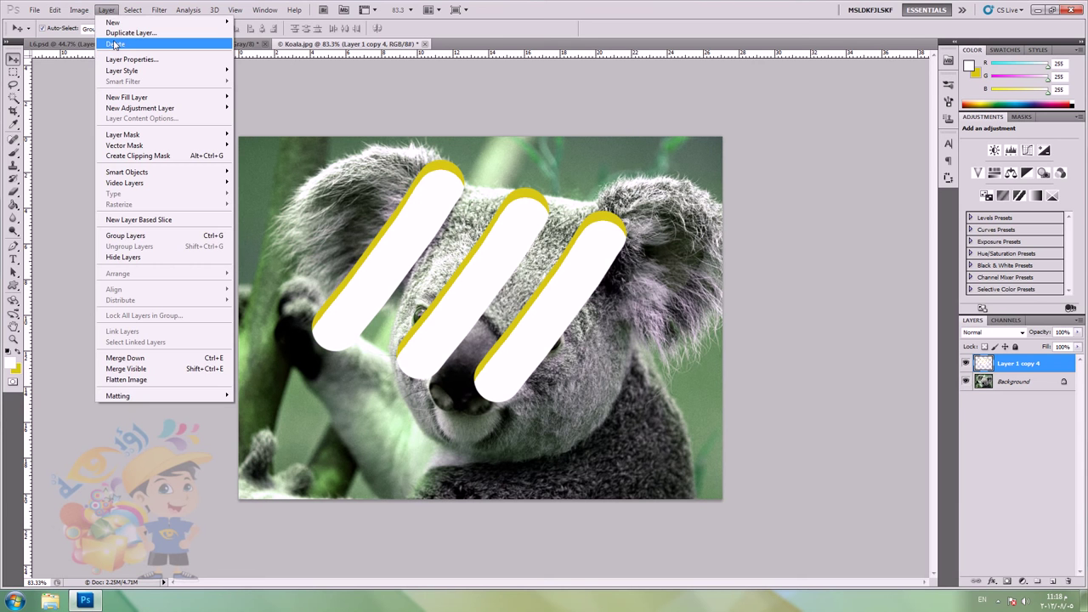
pyautogui.click(154, 383)
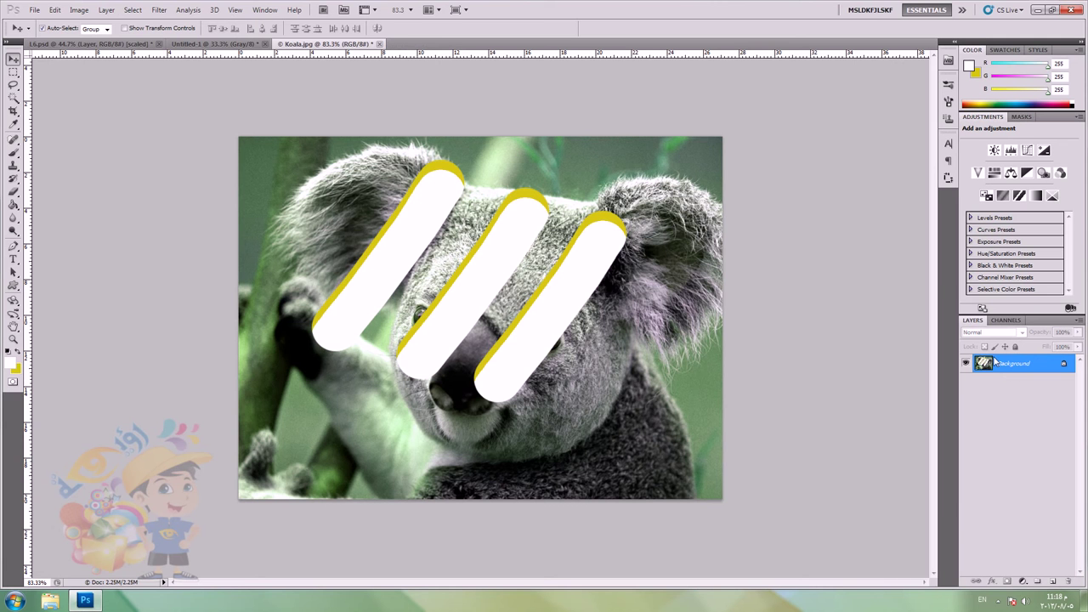
# Step: Switch to L6.psd, and hide its Layer command overview and show the Select one
pyautogui.click(108, 44)
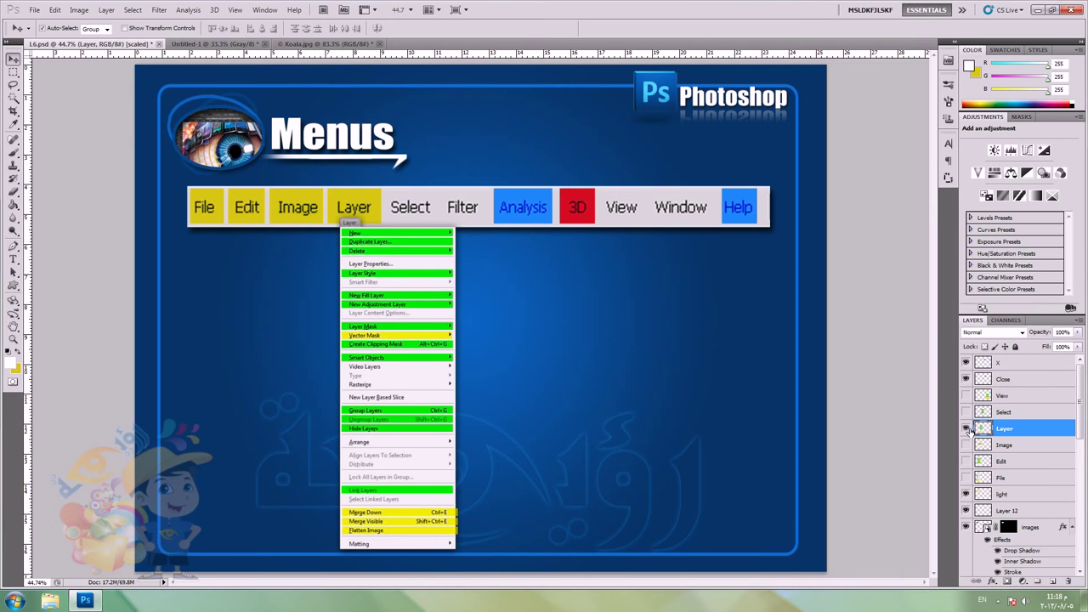
pyautogui.click(966, 429)
pyautogui.click(965, 412)
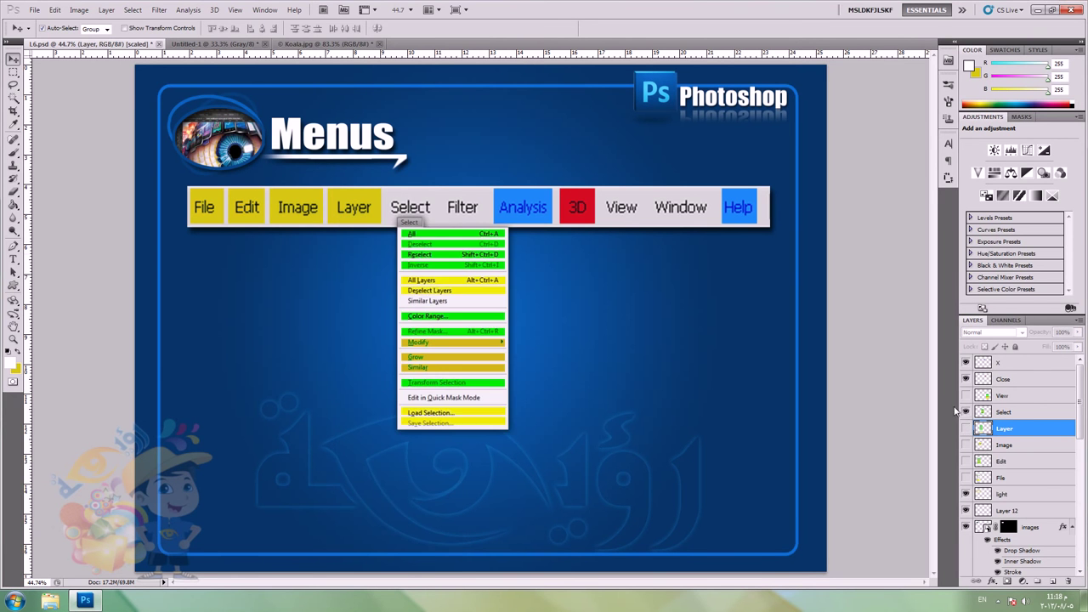
# Step: Swap the foreground and background colours and fill the Select label's background with yellow on the light layer using the Paint Bucket
pyautogui.click(413, 203)
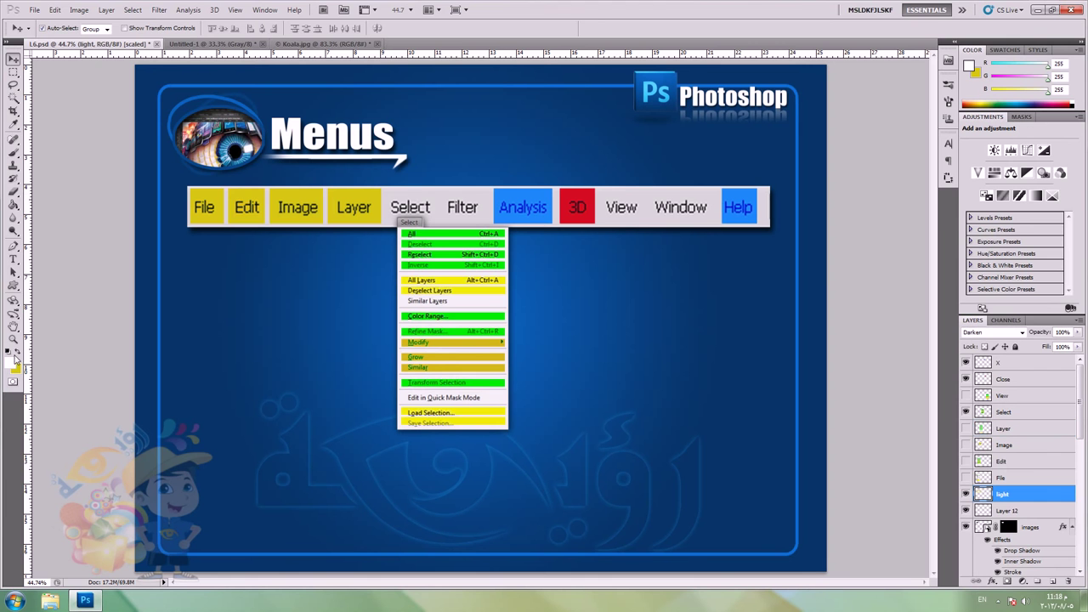
pyautogui.click(16, 353)
pyautogui.click(19, 205)
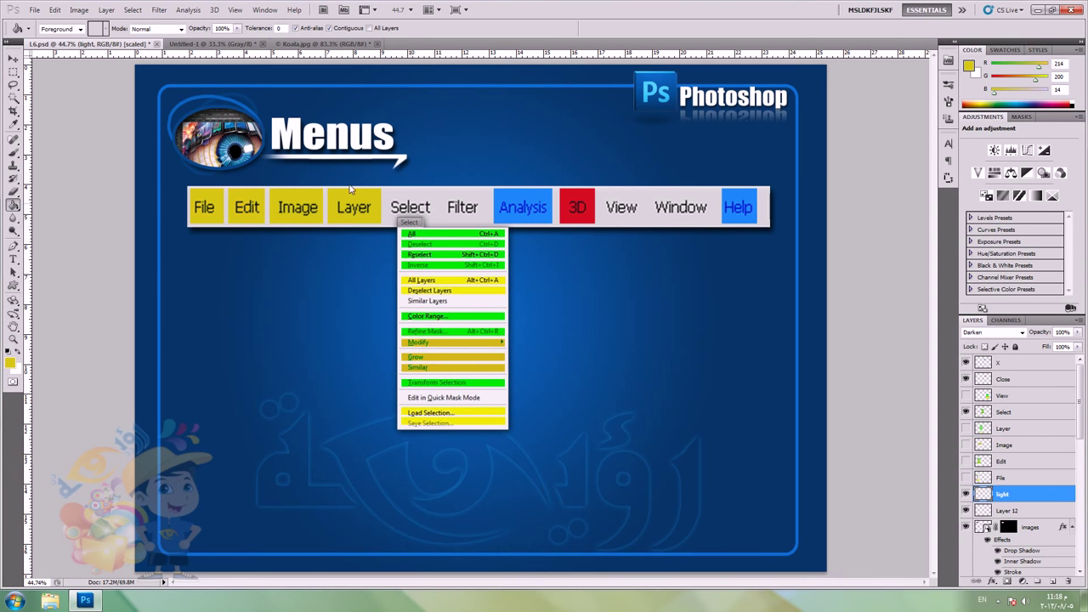
pyautogui.click(409, 206)
pyautogui.click(13, 58)
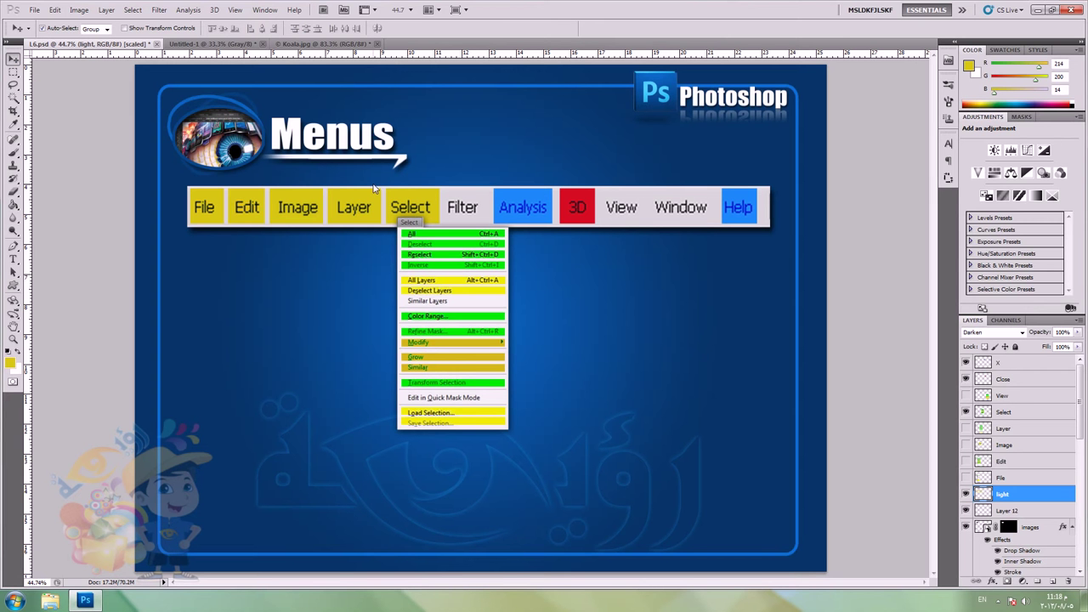
# Step: Select and deselect the whole canvas, and reselect and clear a rectangular marquee on the blue area beside the command list
pyautogui.hotkey('ctrl', 'a')
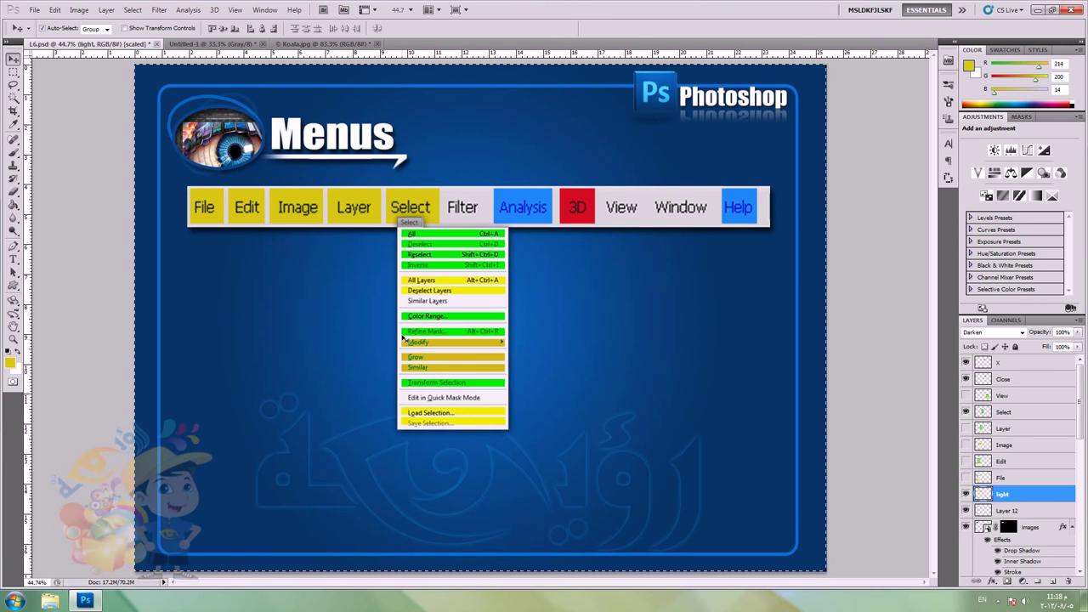
pyautogui.hotkey('ctrl', 'd')
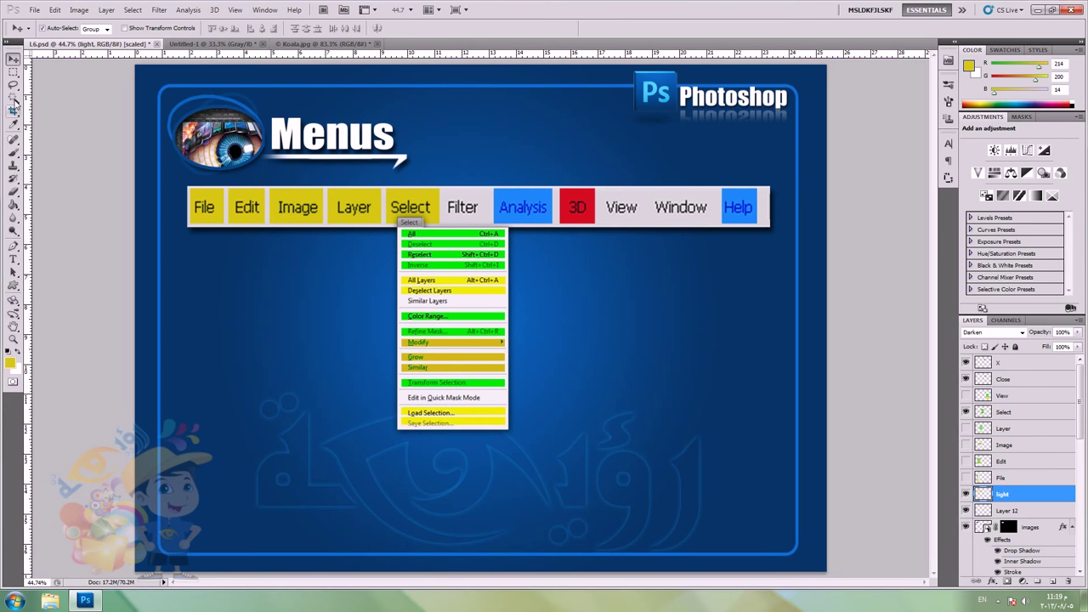
pyautogui.click(13, 73)
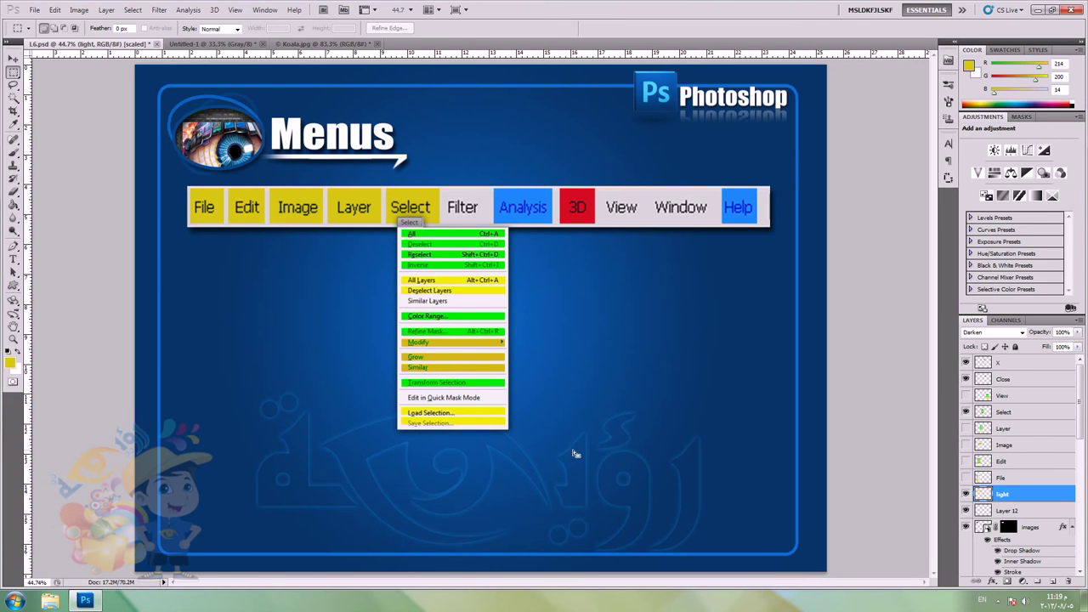
pyautogui.hotkey('shift', 'ctrl', 'd')
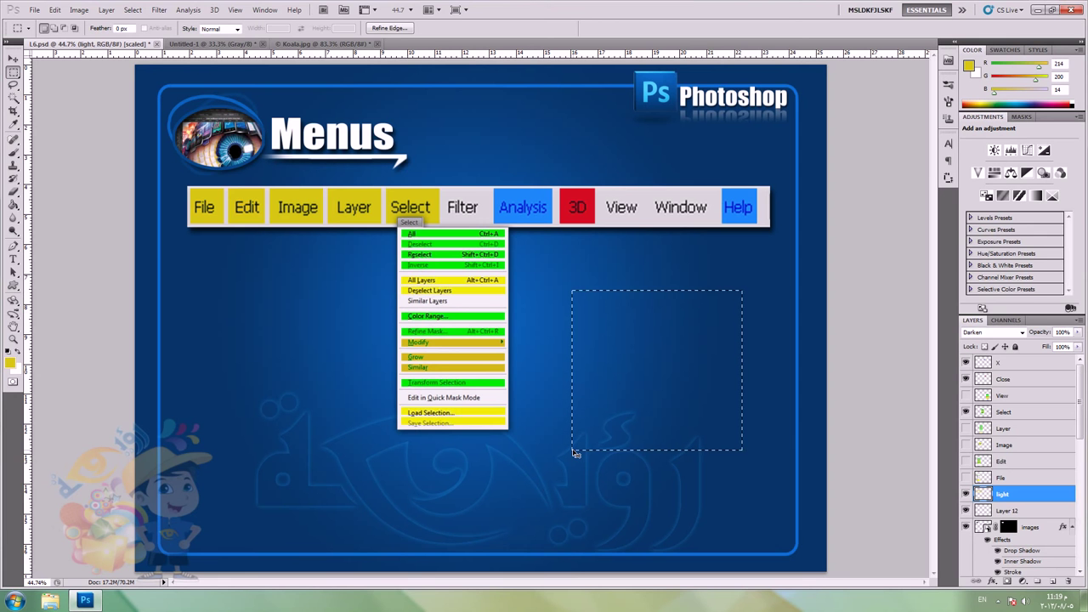
pyautogui.hotkey('ctrl', 'd')
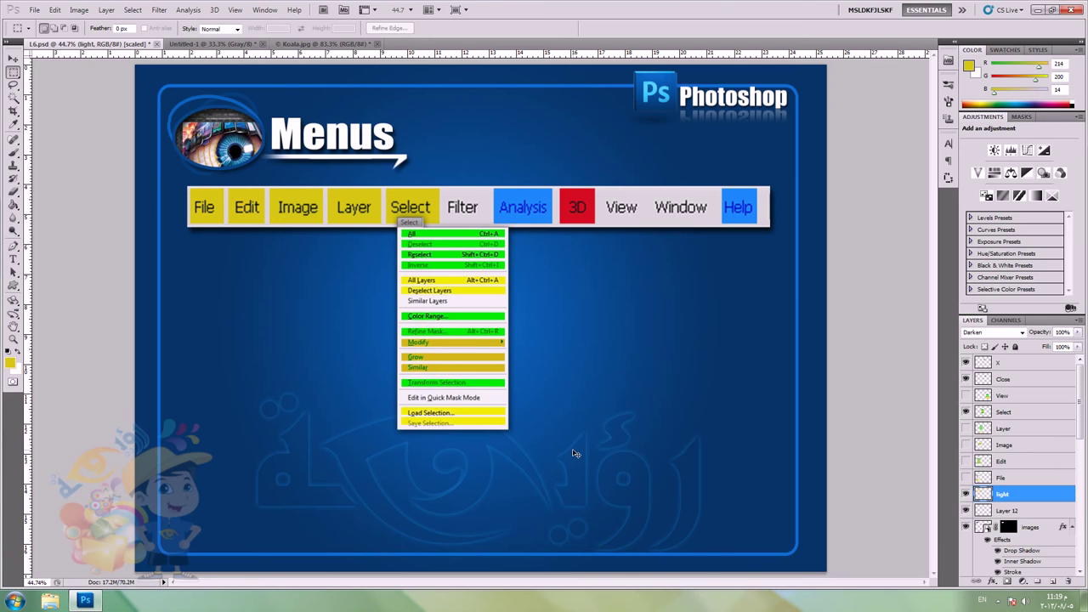
# Step: Restore the rectangular selection on the blue area, invert it, and deselect everything
pyautogui.hotkey('shift', 'ctrl', 'd')
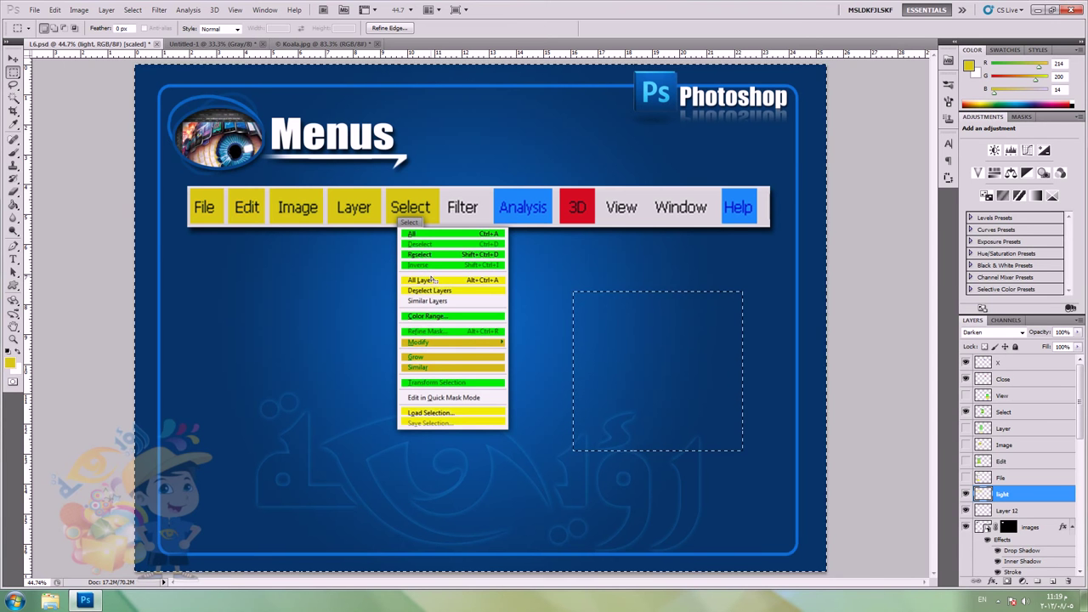
pyautogui.hotkey('ctrl', 'a')
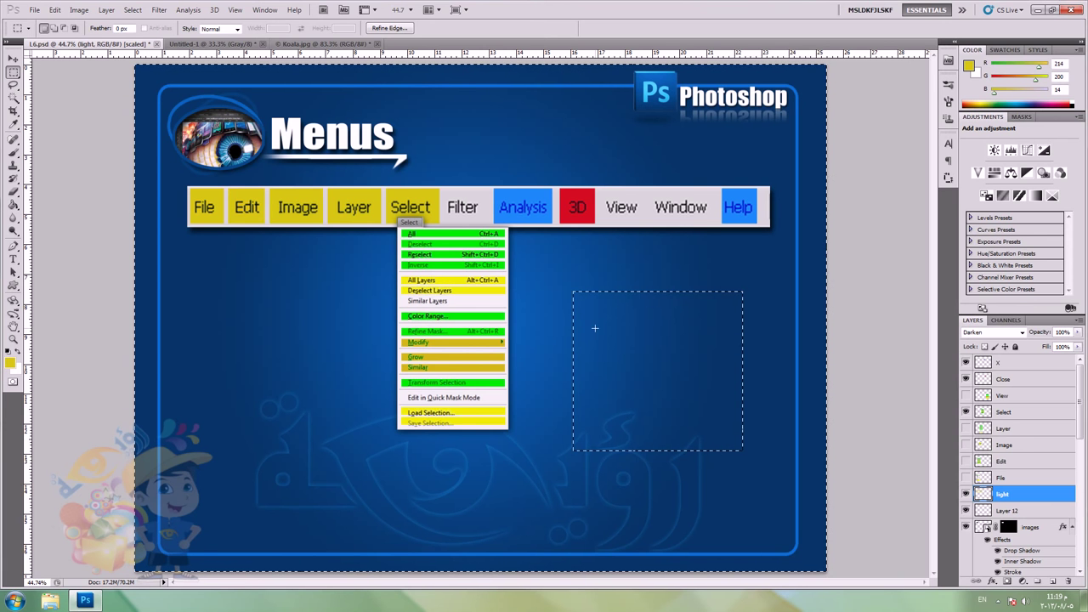
pyautogui.hotkey('ctrl', 'd')
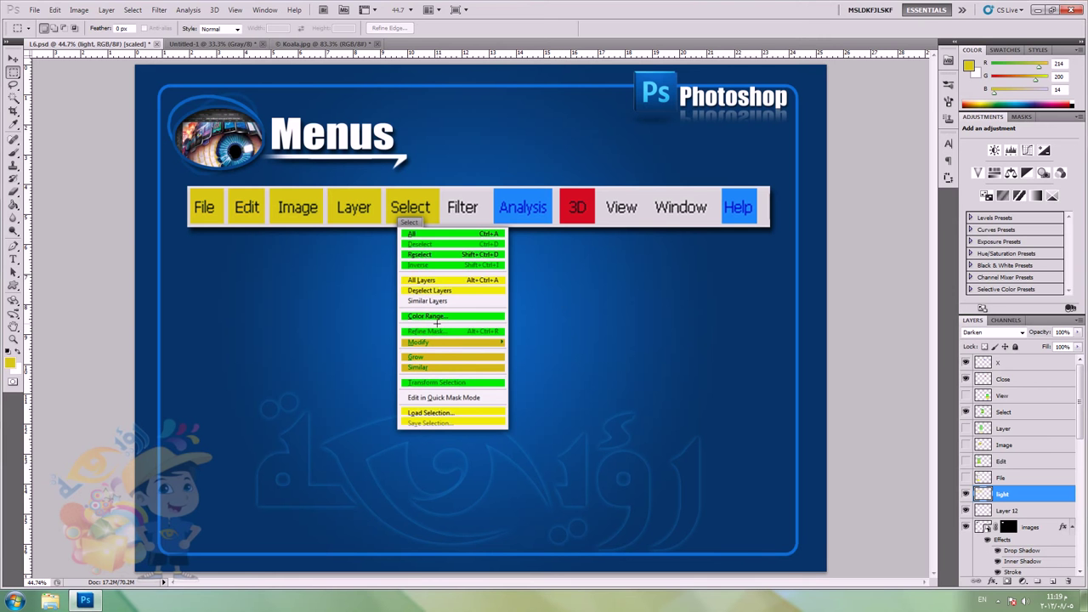
# Step: Choose the Magic Wand tool, and open the Color Range dialog and cancel it twice on the L6.psd light layer
pyautogui.click(14, 97)
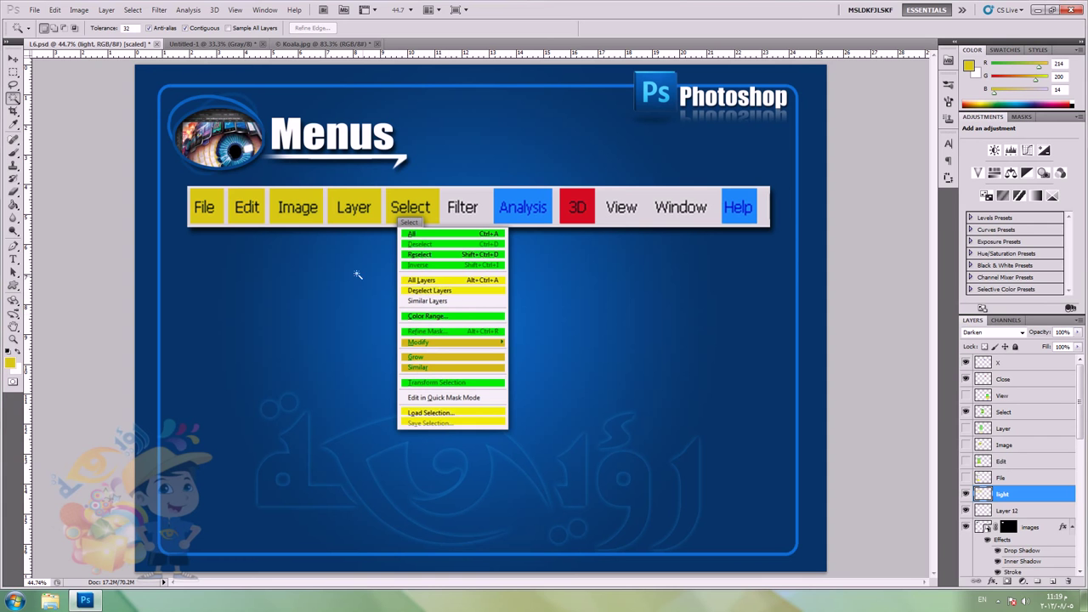
pyautogui.click(14, 98)
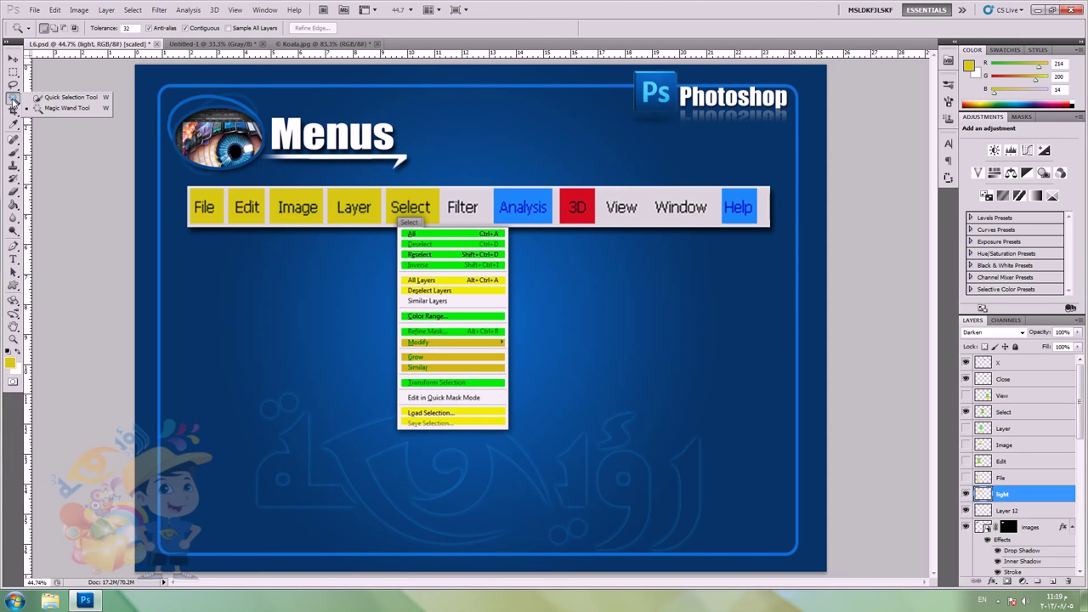
pyautogui.click(66, 107)
pyautogui.rightClick(349, 280)
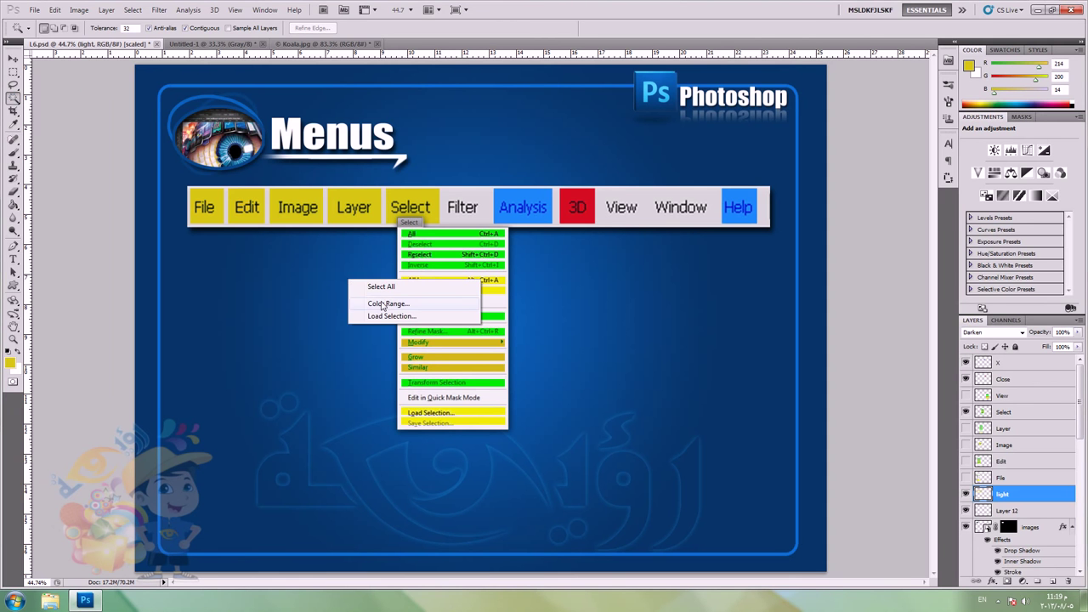
pyautogui.click(384, 303)
pyautogui.click(644, 170)
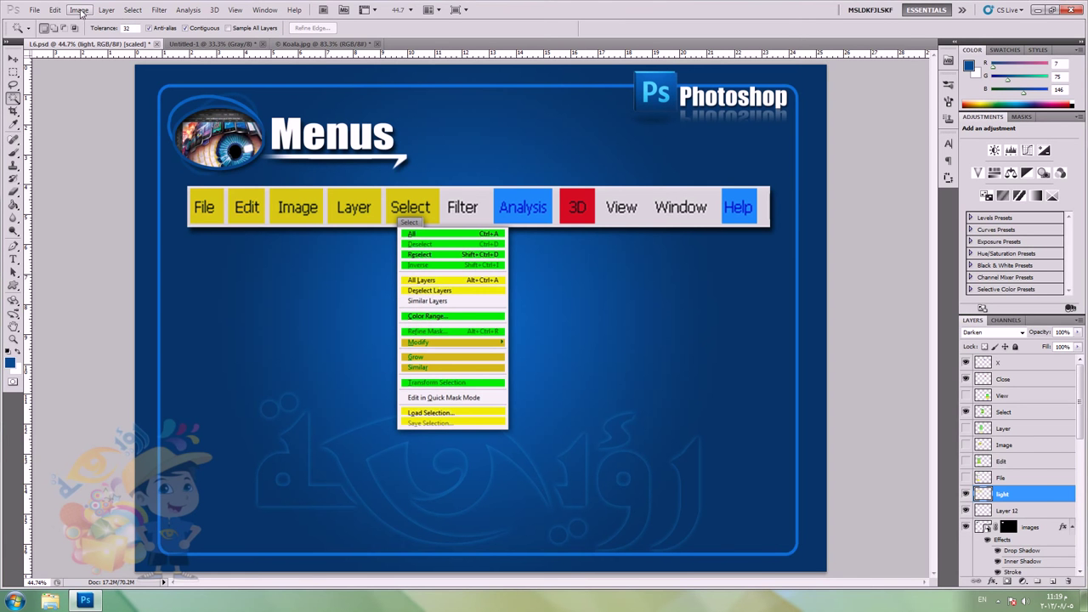
pyautogui.click(133, 9)
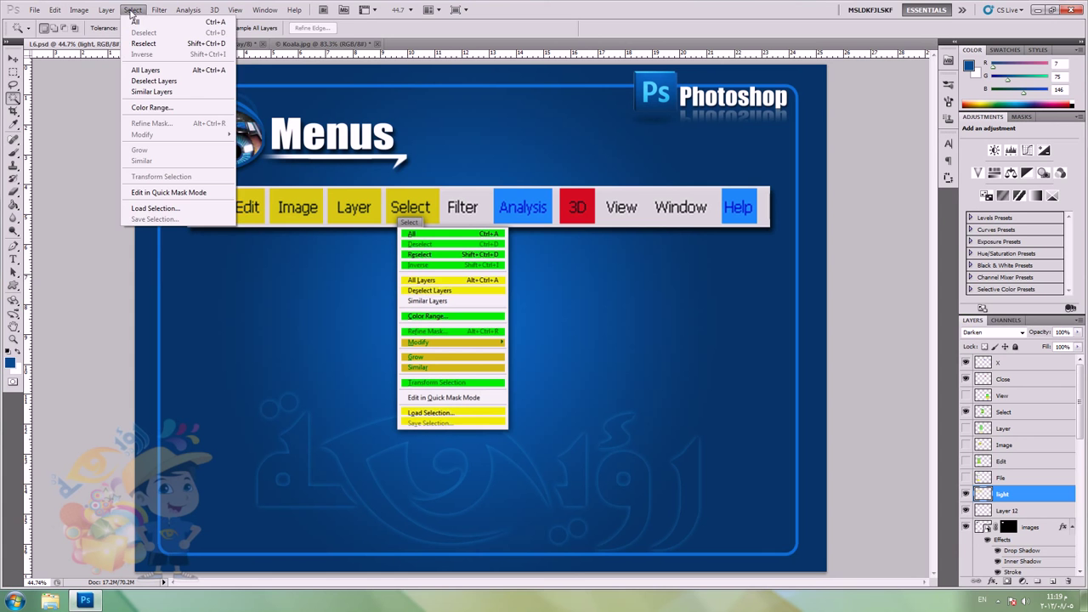
pyautogui.click(157, 107)
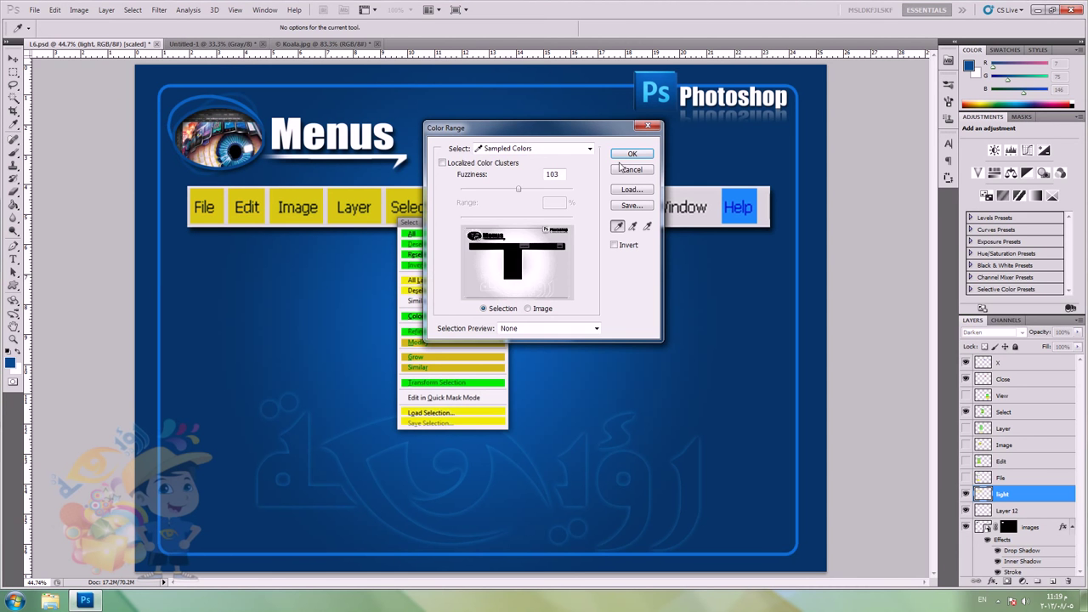
pyautogui.click(622, 172)
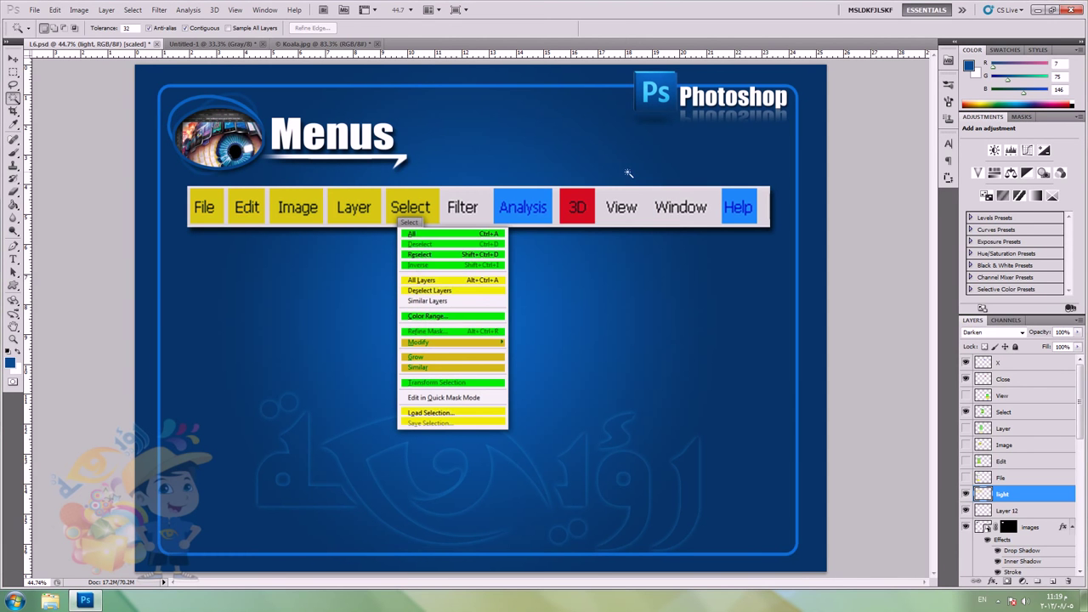
# Step: Switch to Koala.jpg and outline the koala's ear beside the third white stripe with a freehand Lasso selection
pyautogui.click(318, 44)
pyautogui.press('v')
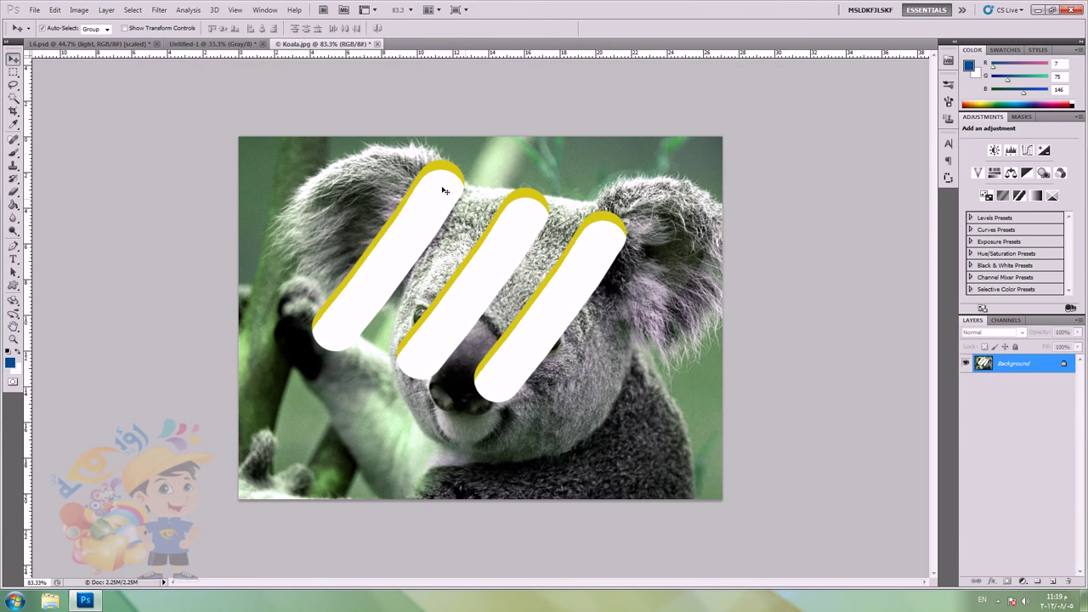
pyautogui.click(13, 85)
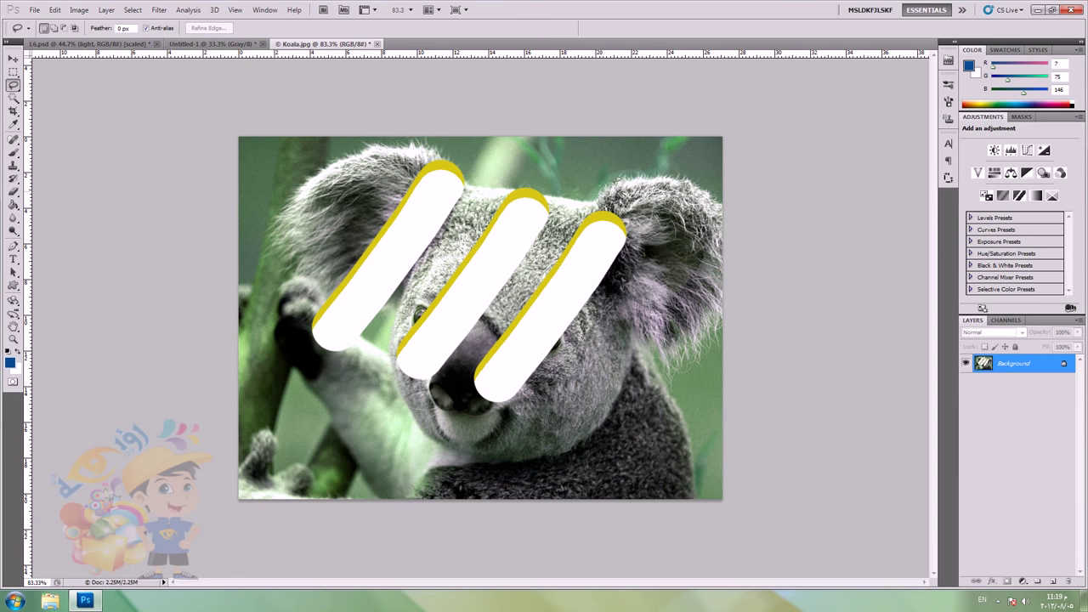
pyautogui.moveTo(630, 181)
pyautogui.mouseDown()
pyautogui.moveTo(715, 197)
pyautogui.moveTo(729, 218)
pyautogui.moveTo(729, 261)
pyautogui.mouseUp()
pyautogui.moveTo(643, 364)
pyautogui.mouseDown()
pyautogui.moveTo(595, 232)
pyautogui.moveTo(584, 299)
pyautogui.mouseUp()
pyautogui.moveTo(622, 174); pyautogui.dragTo(623, 175)
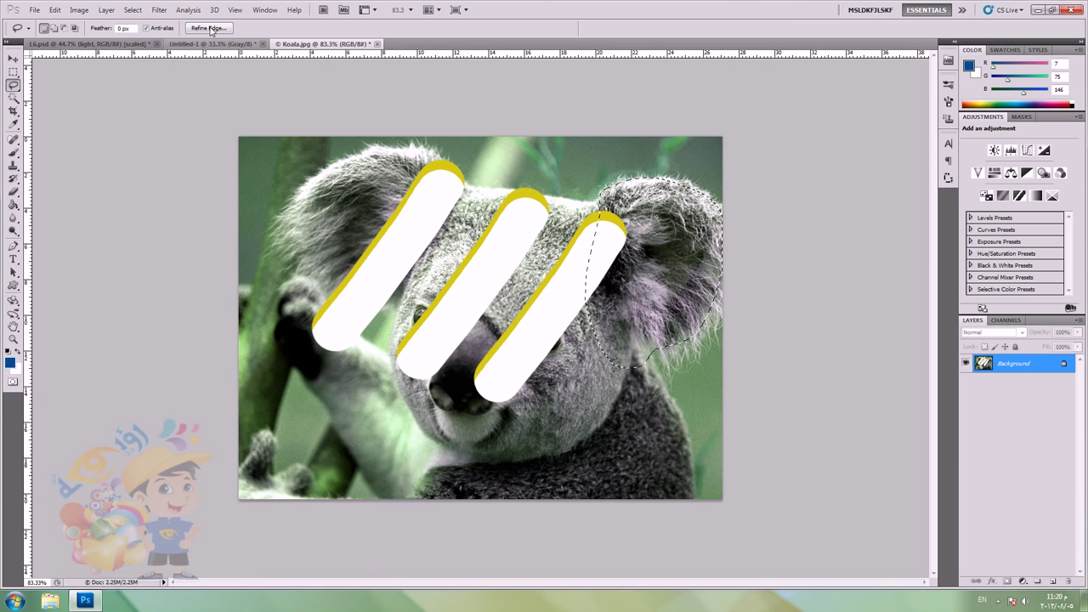
# Step: Refine the edge of the ear selection by brushing along its outer and upper fur, and output it as a selection
pyautogui.click(141, 11)
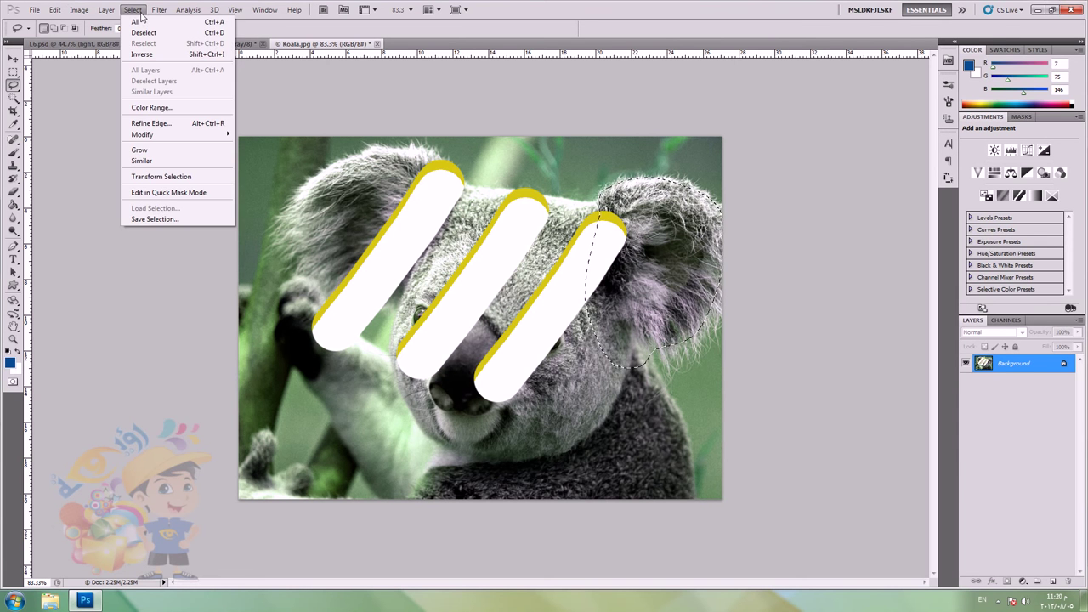
pyautogui.click(158, 123)
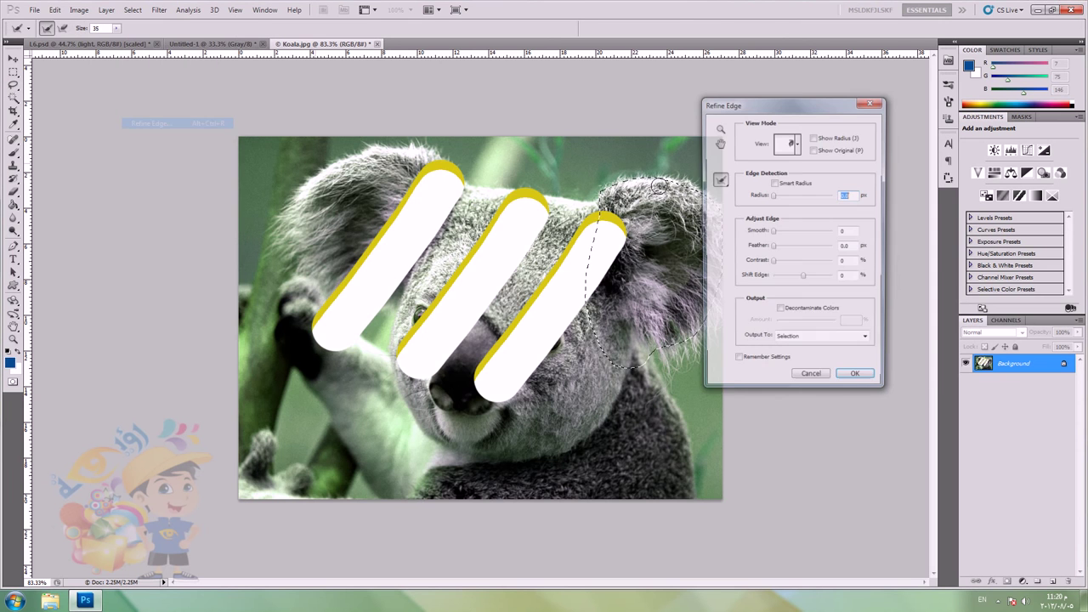
pyautogui.moveTo(769, 107); pyautogui.dragTo(817, 103)
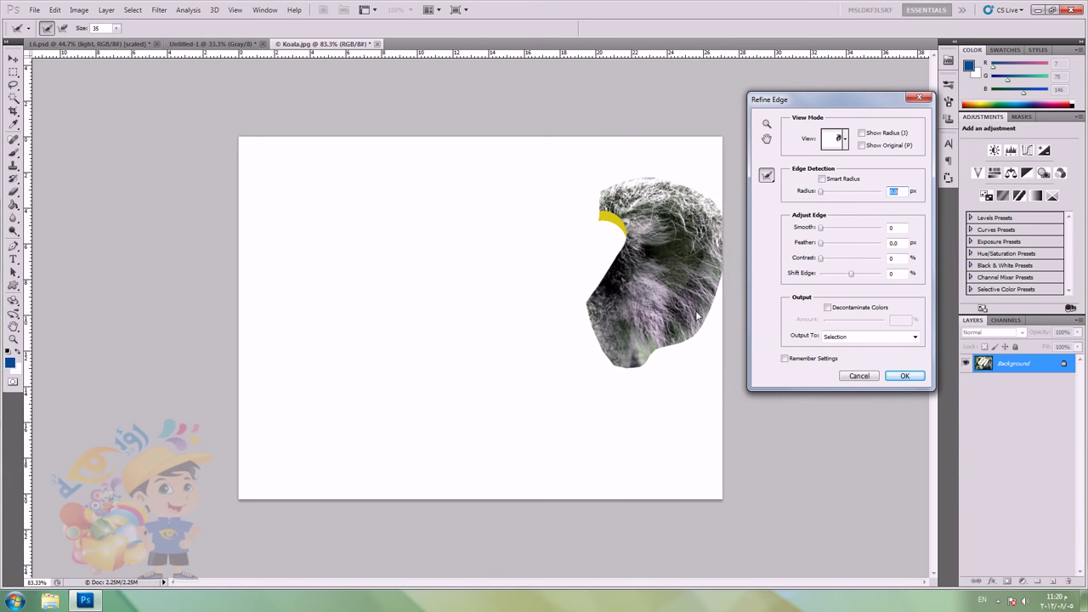
pyautogui.moveTo(716, 270)
pyautogui.mouseDown()
pyautogui.moveTo(712, 314)
pyautogui.moveTo(697, 335)
pyautogui.moveTo(635, 362)
pyautogui.mouseUp()
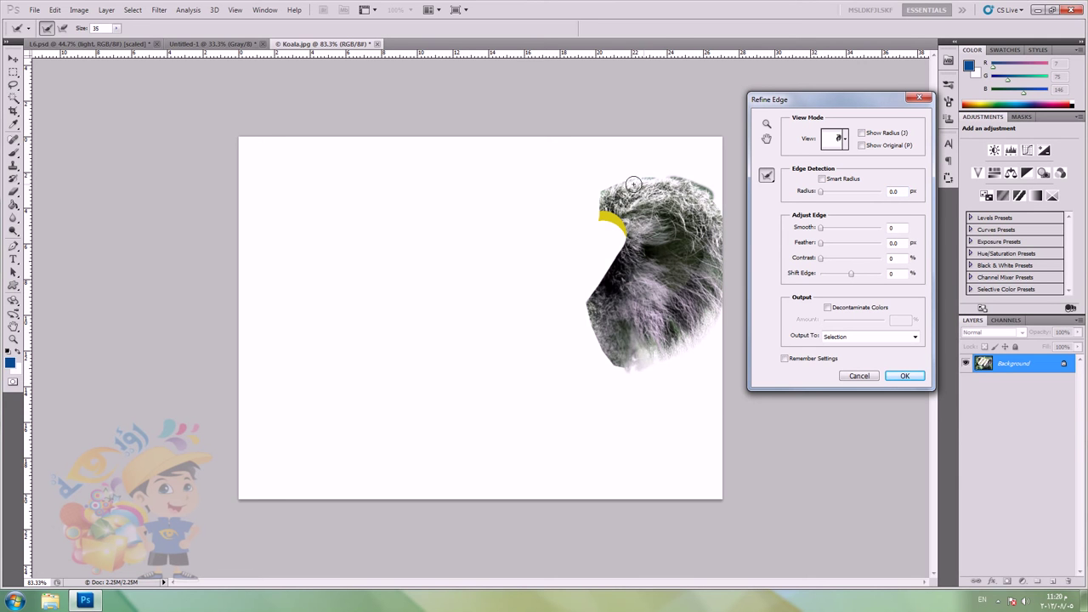
pyautogui.moveTo(633, 183)
pyautogui.mouseDown()
pyautogui.moveTo(659, 180)
pyautogui.moveTo(722, 214)
pyautogui.mouseUp()
pyautogui.click(905, 377)
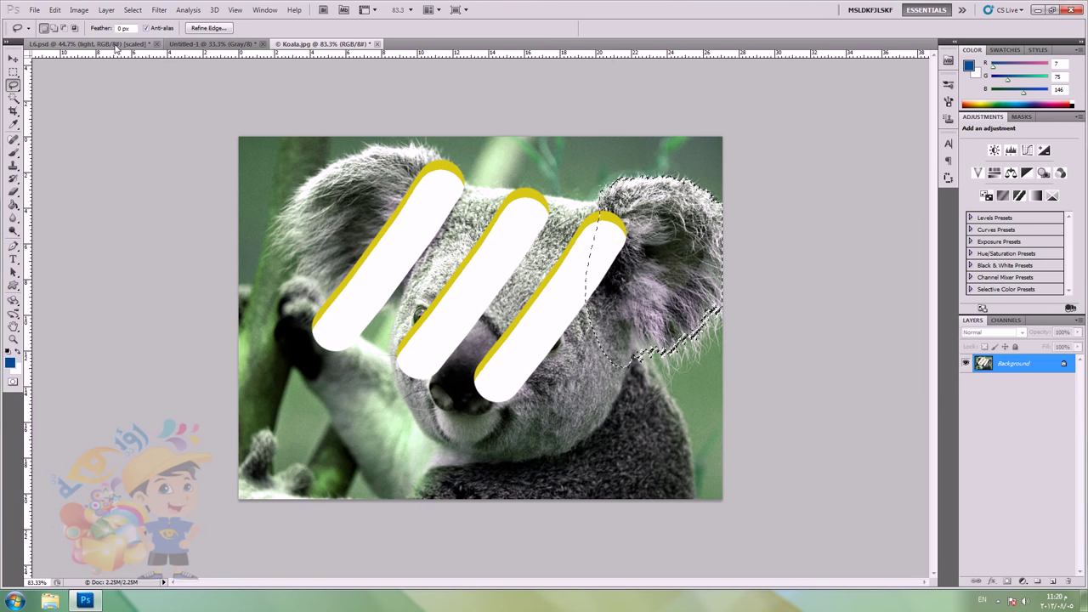
# Step: Try to shrink the ear's selection outline to about 71% width and 76% height with Transform Selection and move it onto the forehead
pyautogui.click(116, 45)
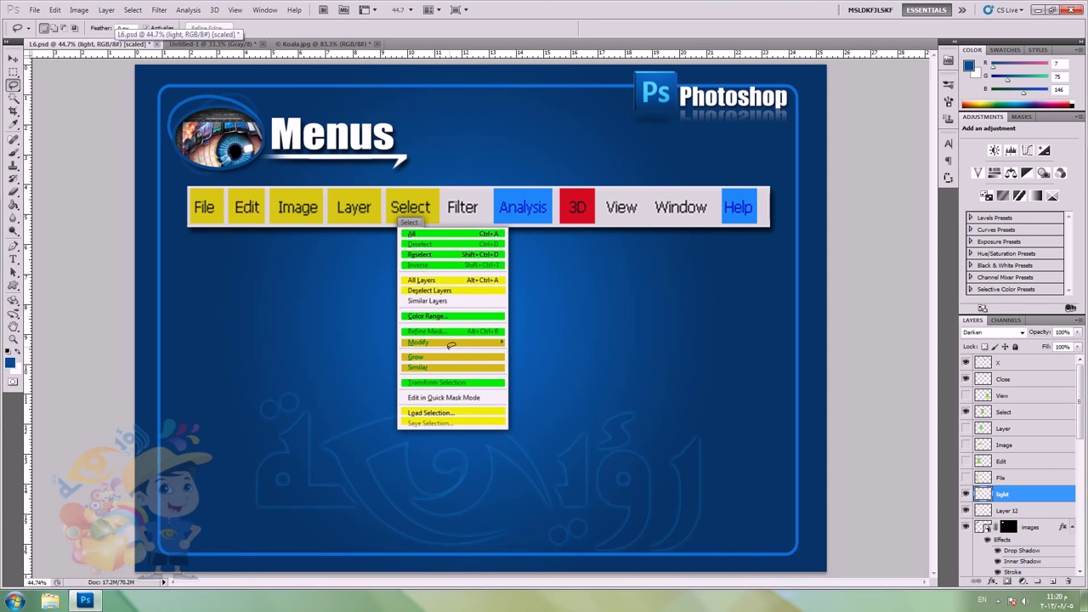
pyautogui.click(313, 44)
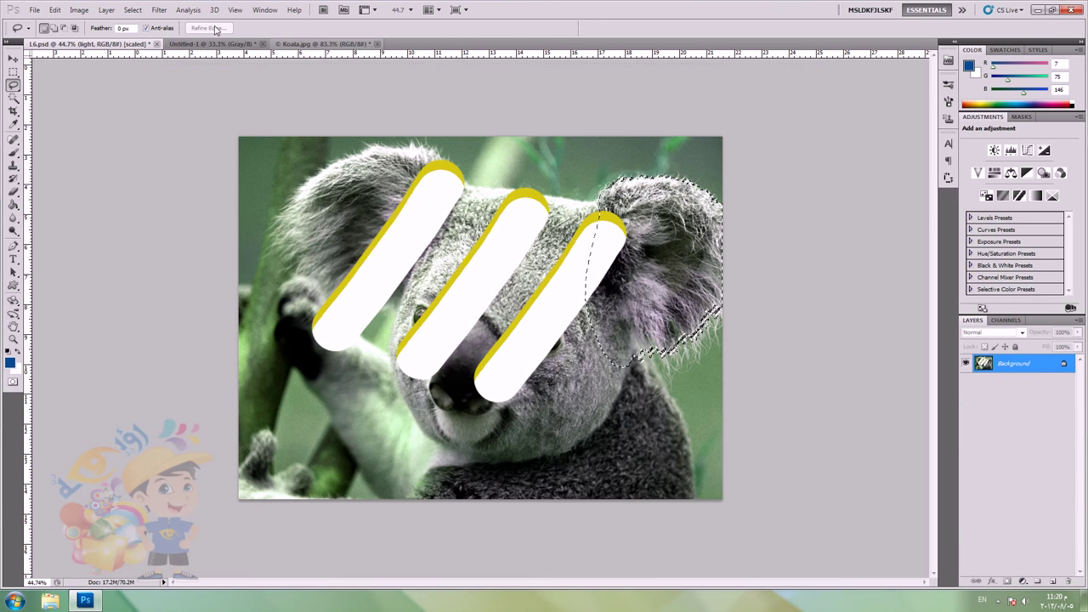
pyautogui.click(106, 9)
pyautogui.moveTo(139, 11)
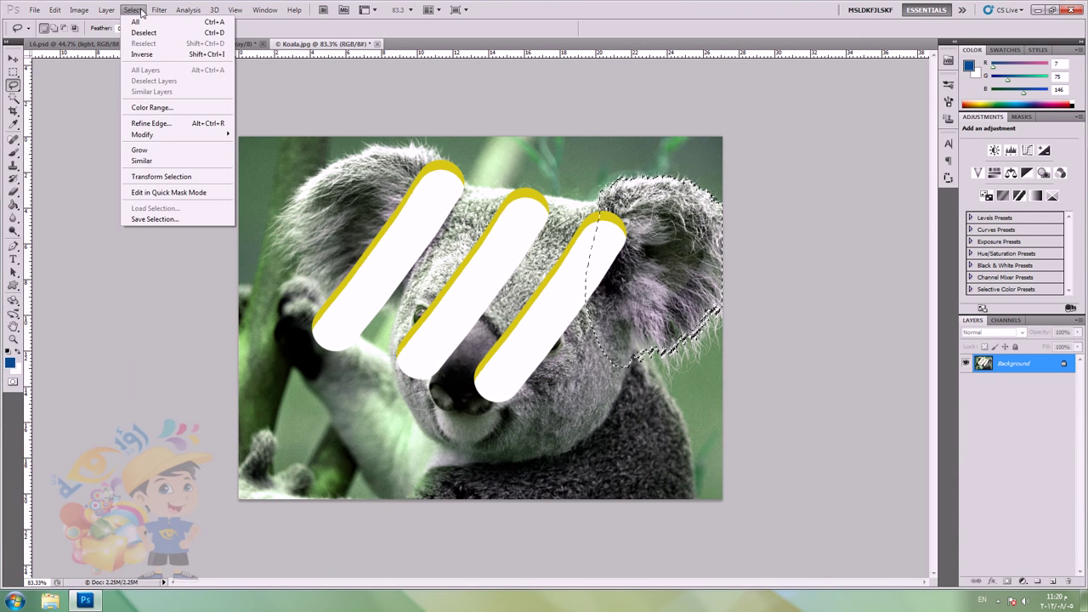
pyautogui.click(187, 179)
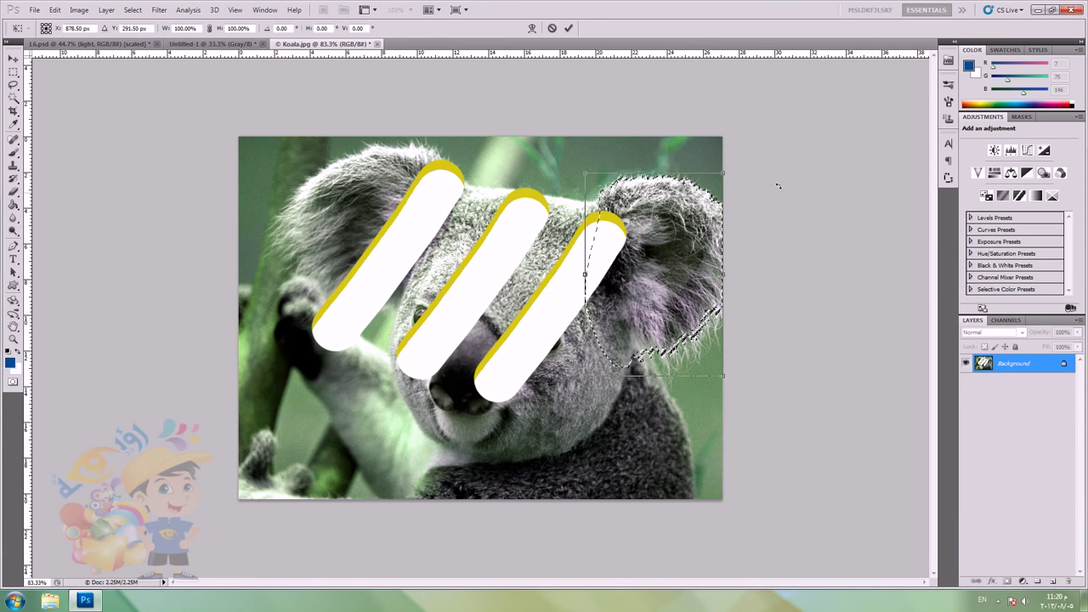
pyautogui.moveTo(721, 174); pyautogui.dragTo(682, 223)
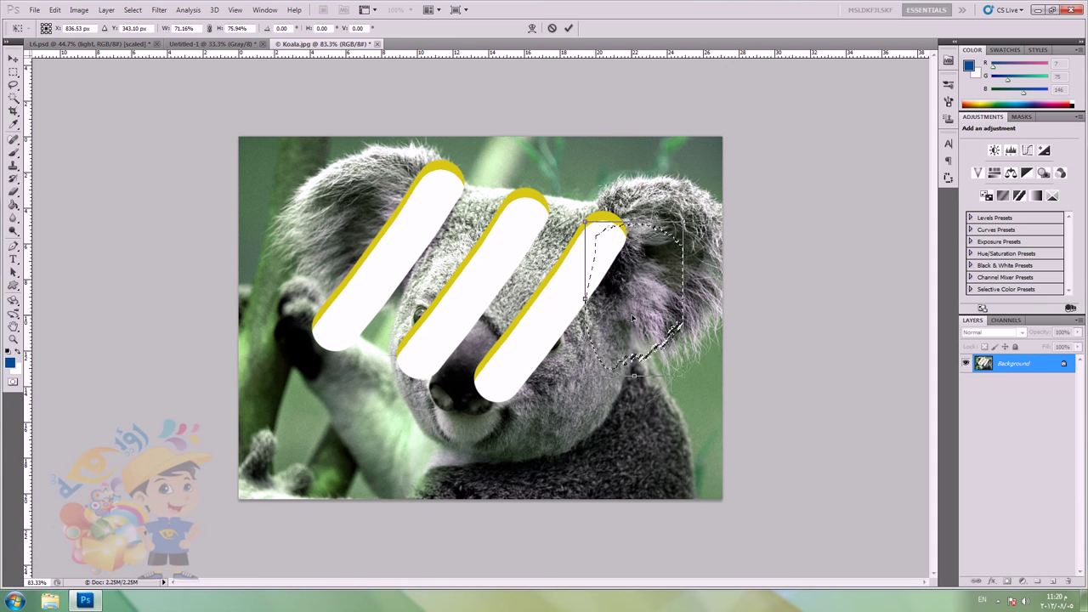
pyautogui.moveTo(628, 290); pyautogui.dragTo(529, 223)
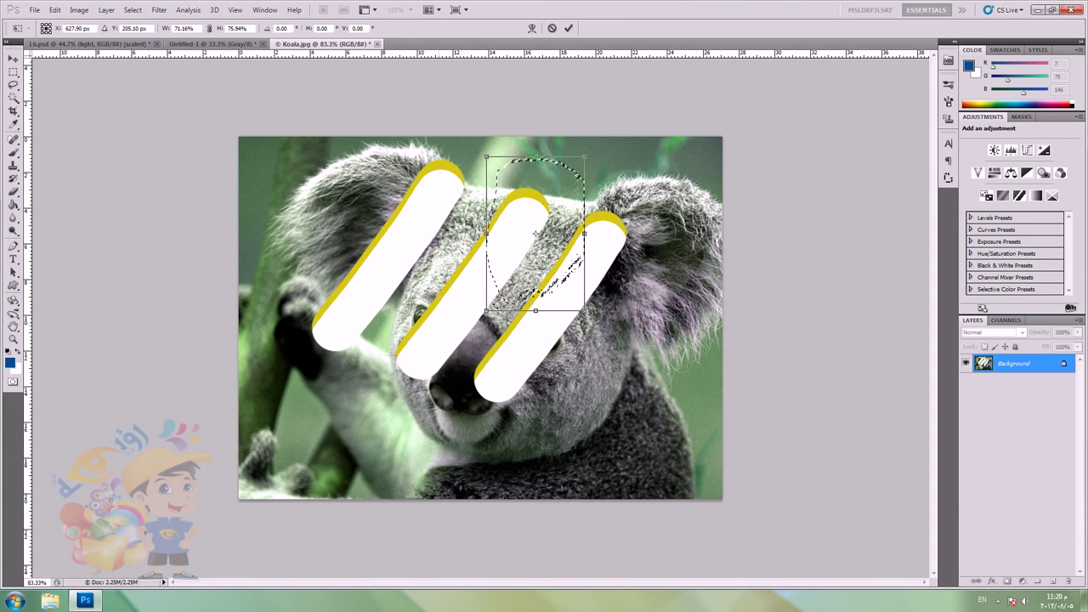
pyautogui.press('Escape')
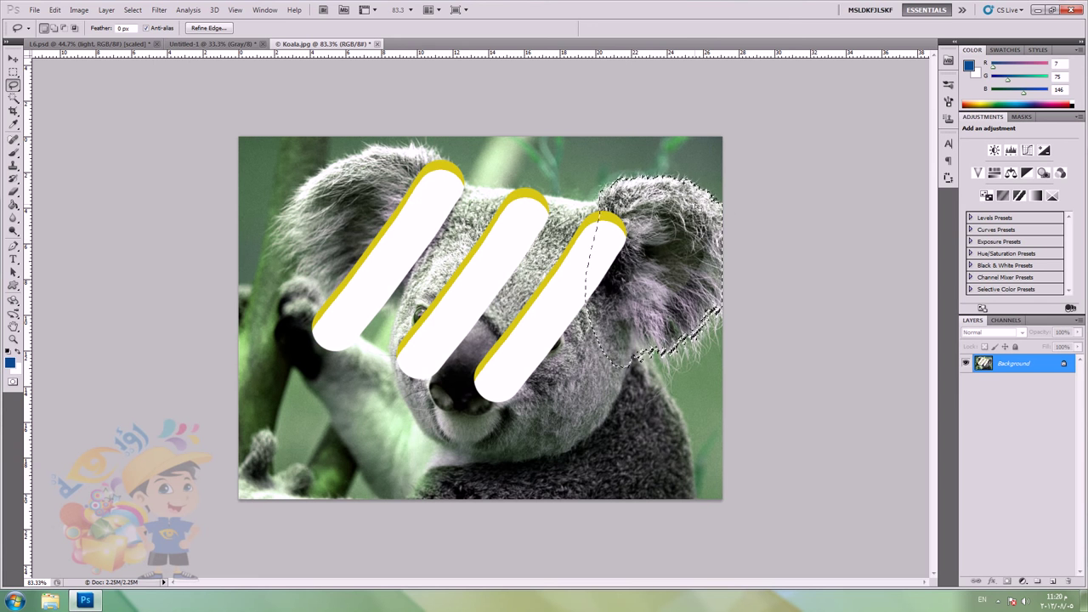
# Step: Try to shrink the selected ear's pixels to about 74% width with Free Transform
pyautogui.rightClick(697, 208)
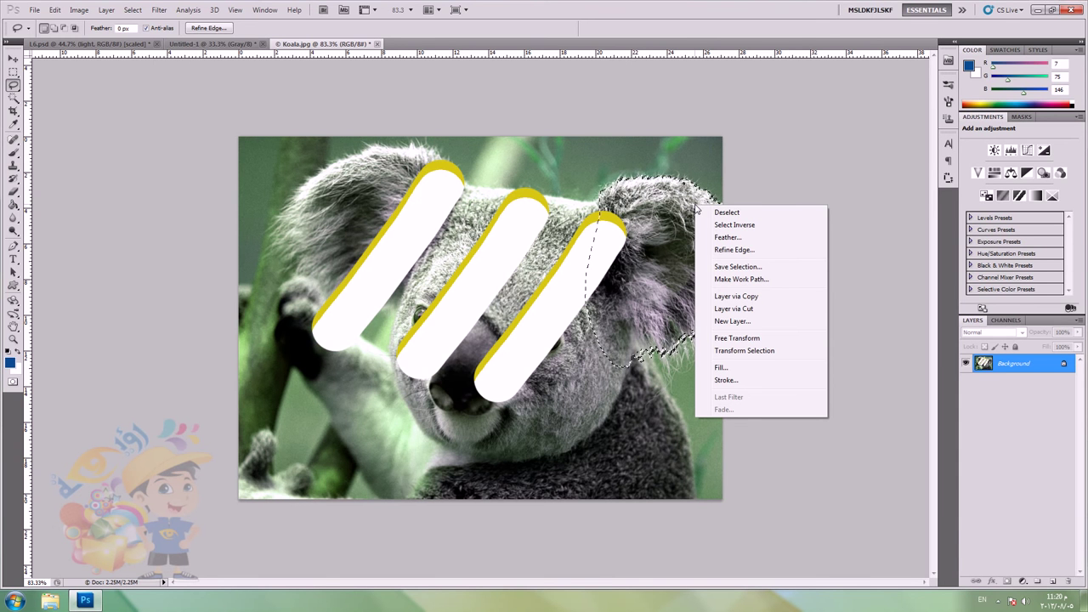
pyautogui.click(747, 339)
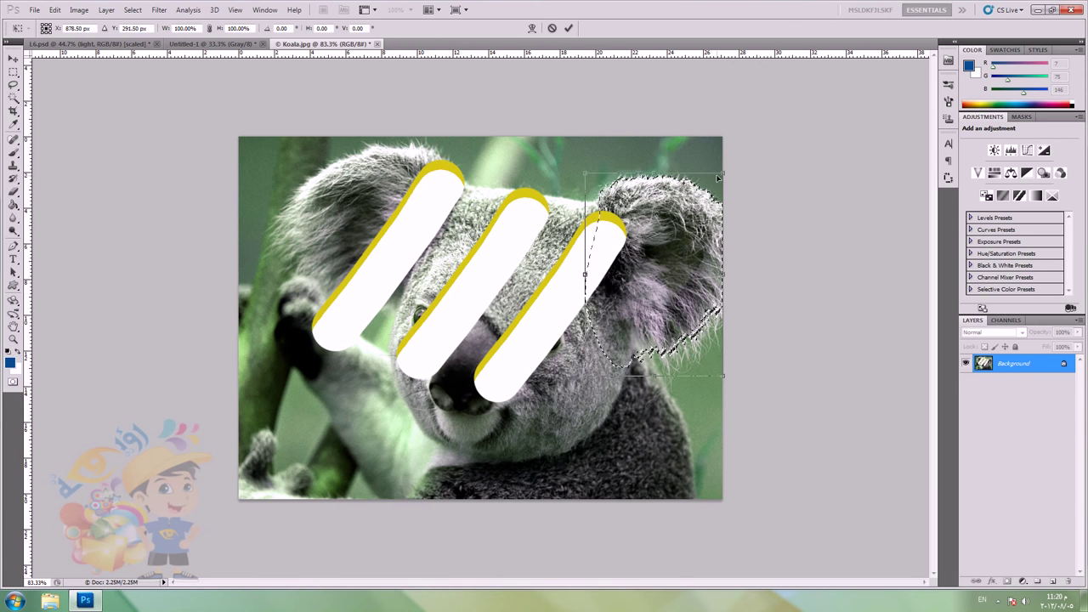
pyautogui.moveTo(723, 177); pyautogui.dragTo(687, 218)
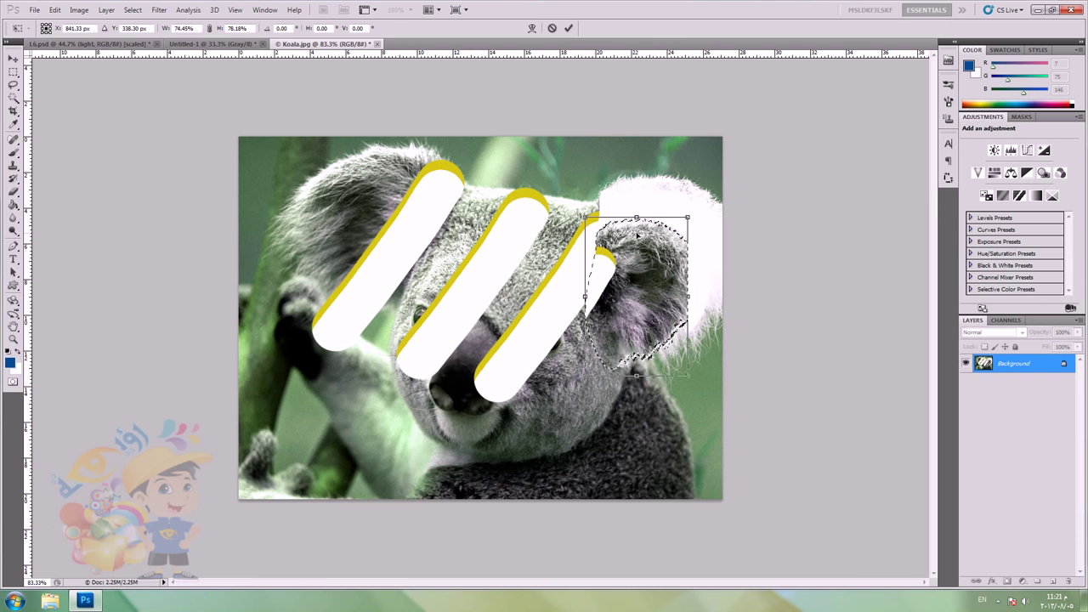
pyautogui.press('Escape')
# Step: Transform the ear's selection outline to about 58% width and 69% height, rotated about 35°, and apply it
pyautogui.rightClick(660, 202)
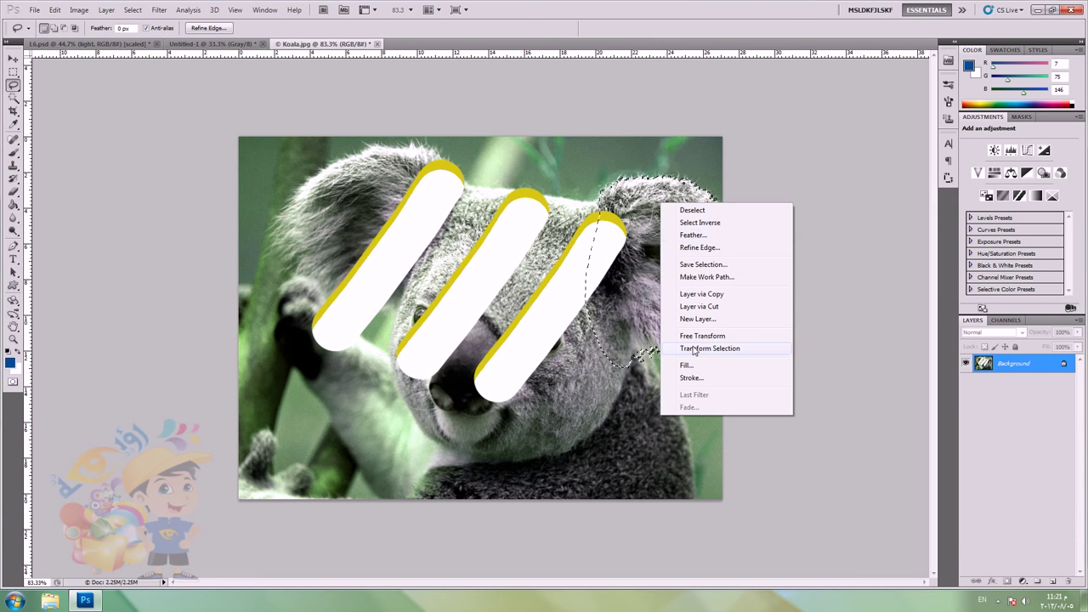
pyautogui.click(701, 347)
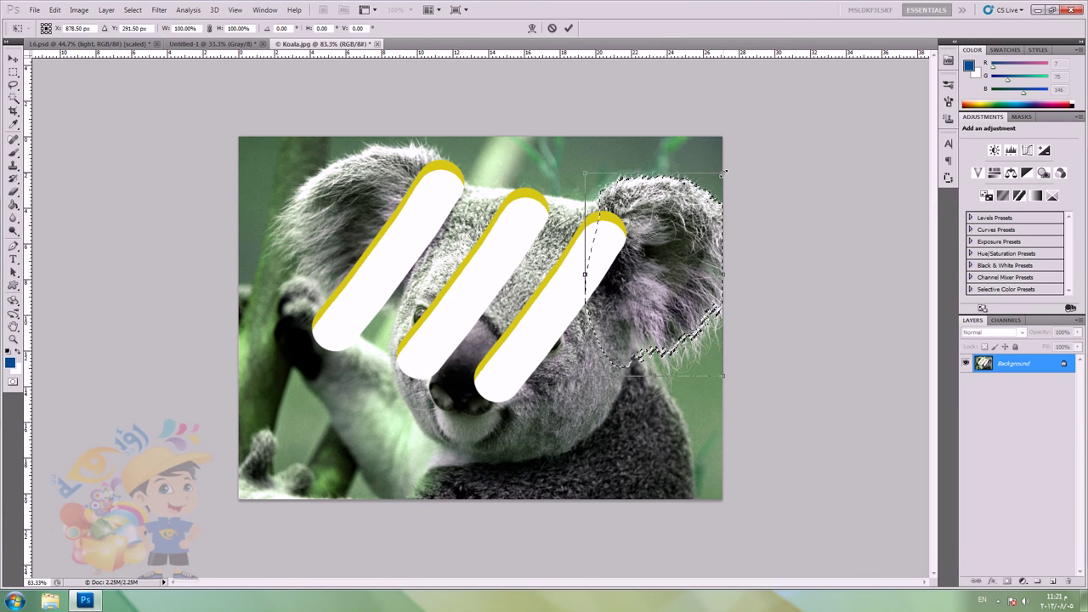
pyautogui.moveTo(724, 172); pyautogui.dragTo(696, 272)
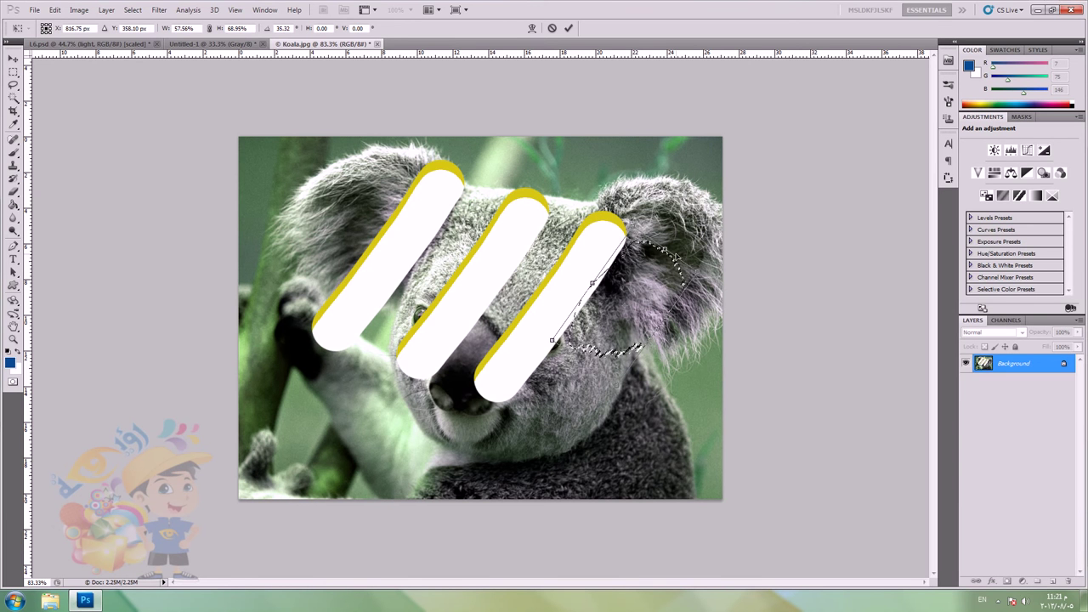
pyautogui.moveTo(589, 280); pyautogui.dragTo(588, 311)
pyautogui.press('Return')
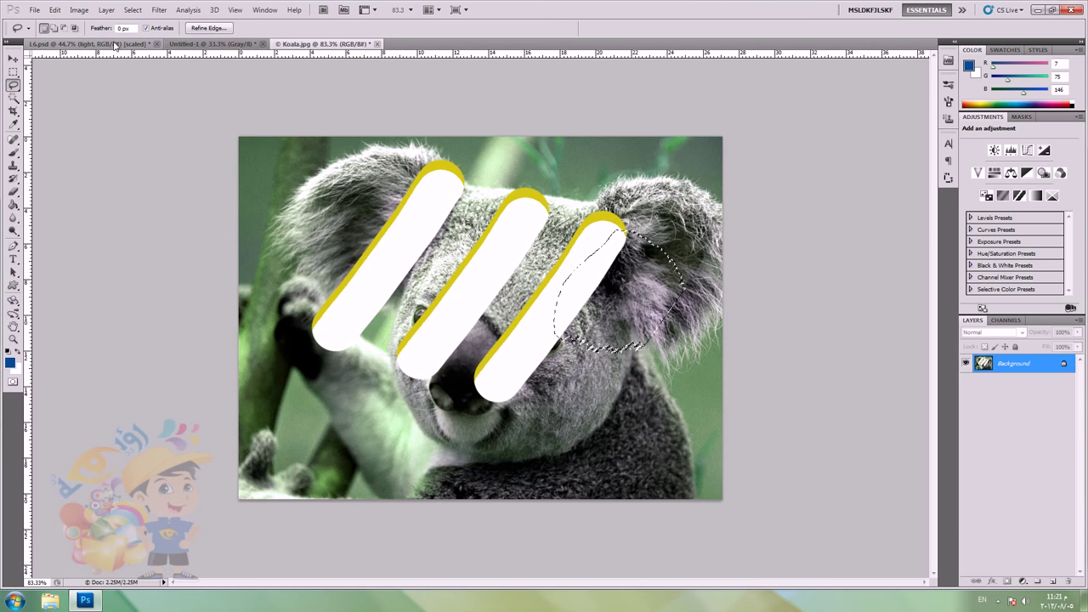
# Step: Review the Select command overview in L6.psd, and return to Koala.jpg and clear the selection
pyautogui.click(114, 45)
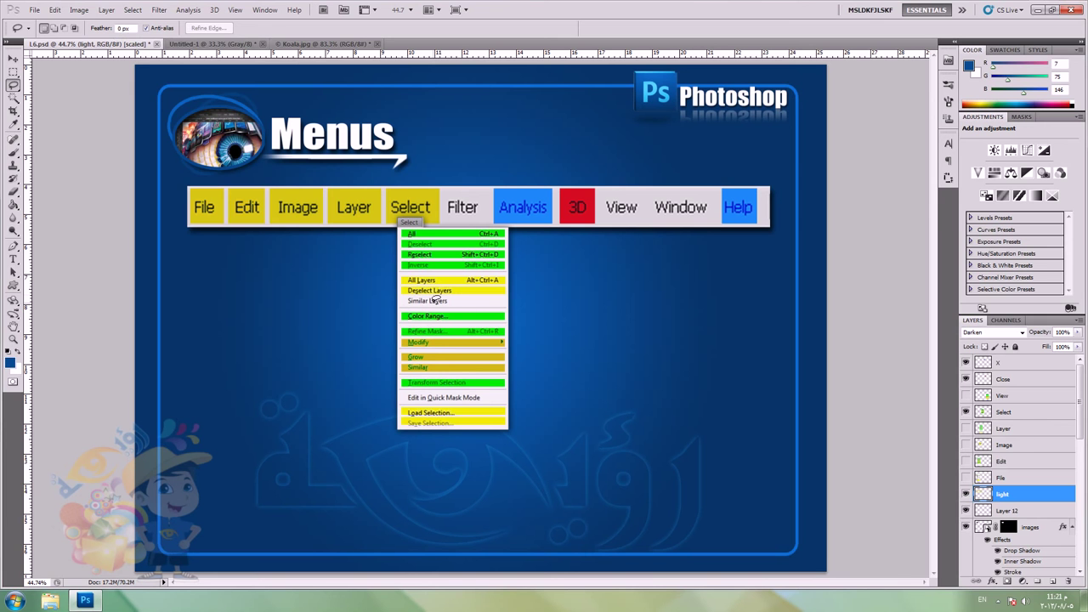
pyautogui.click(132, 9)
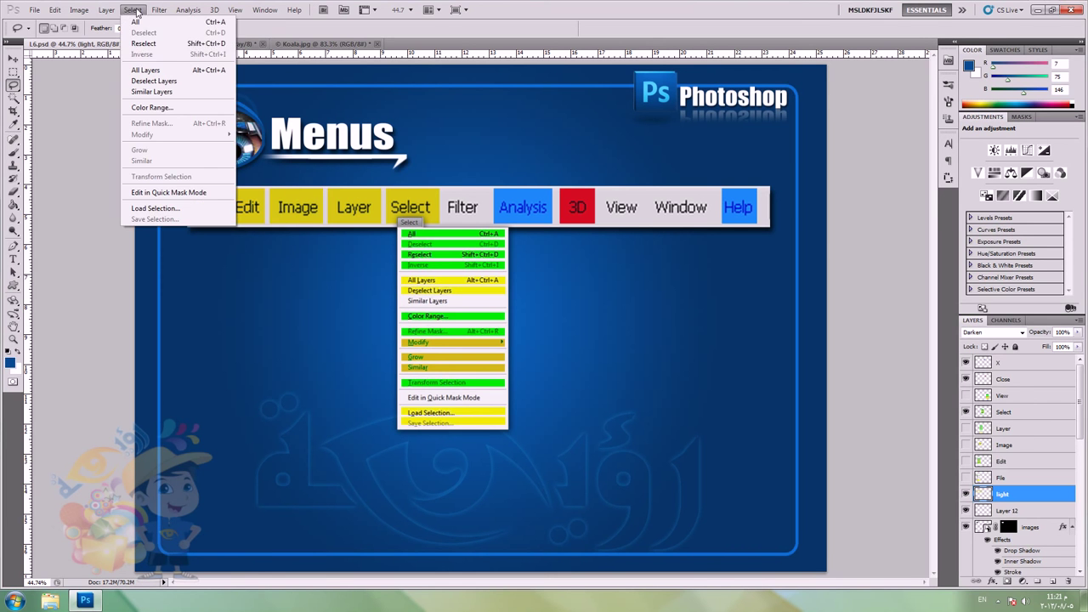
pyautogui.moveTo(159, 9)
pyautogui.click(331, 43)
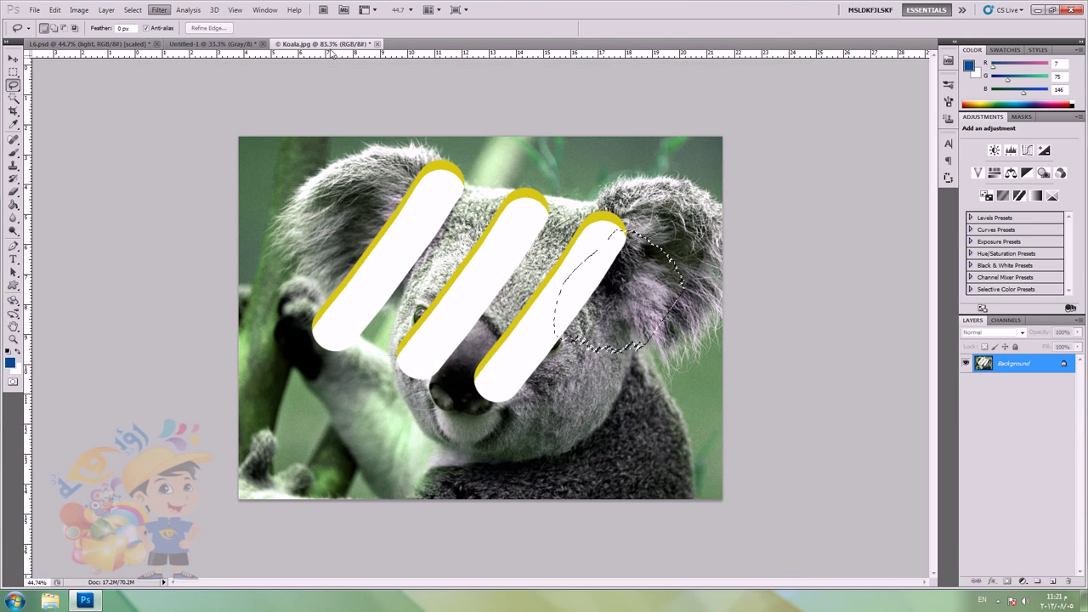
pyautogui.hotkey('ctrl', 'd')
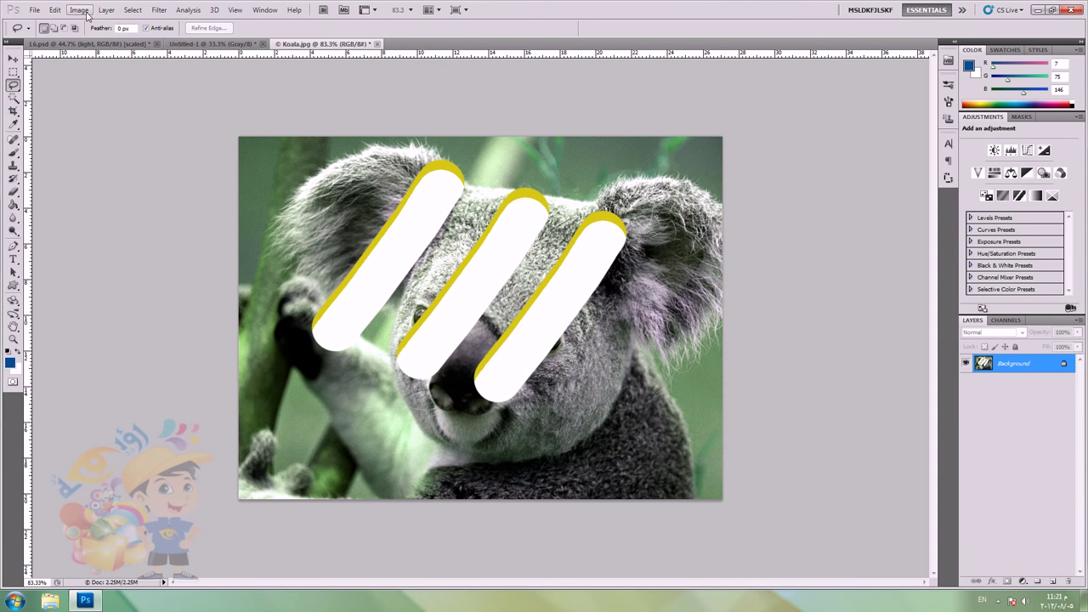
pyautogui.click(107, 10)
pyautogui.moveTo(135, 13)
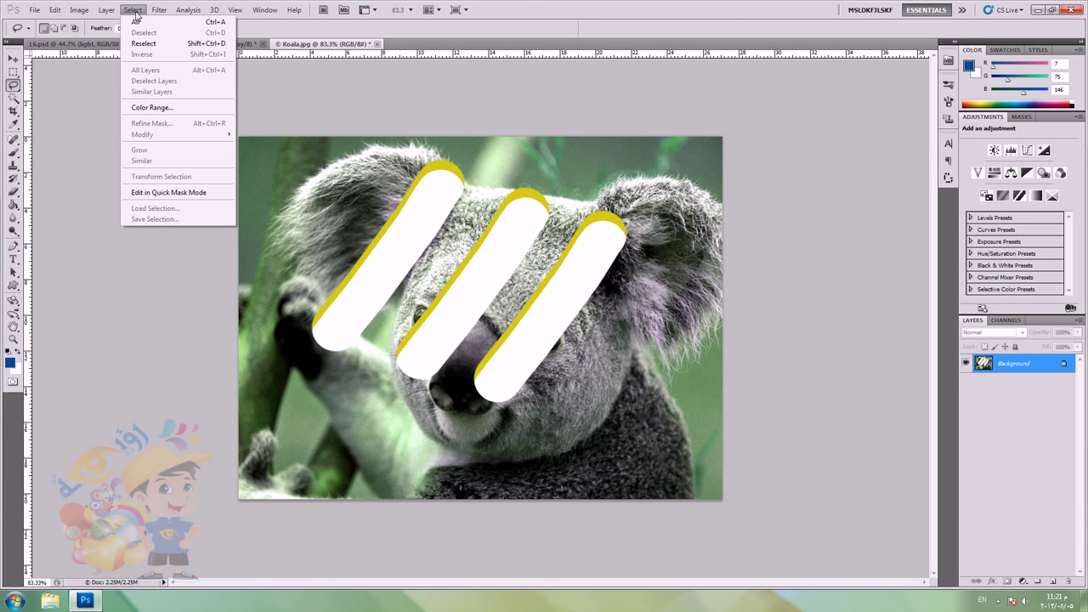
pyautogui.click(218, 239)
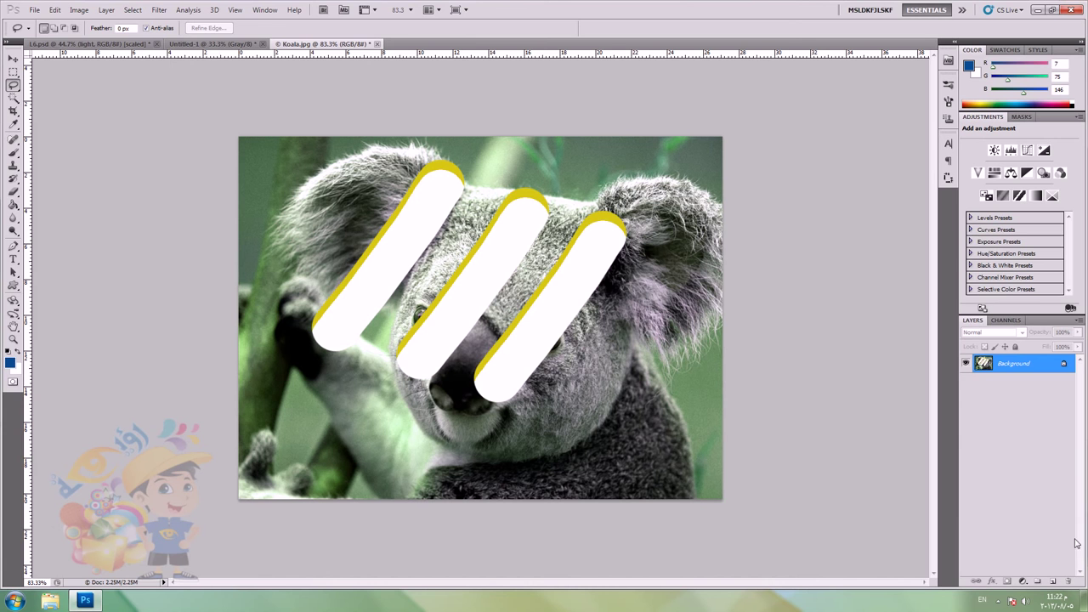
# Step: Add seven new blank layers above the Background layer of the koala photo
pyautogui.click(1053, 582)
pyautogui.click(1052, 581)
pyautogui.click(1053, 581)
pyautogui.click(1053, 581)
pyautogui.click(1053, 581)
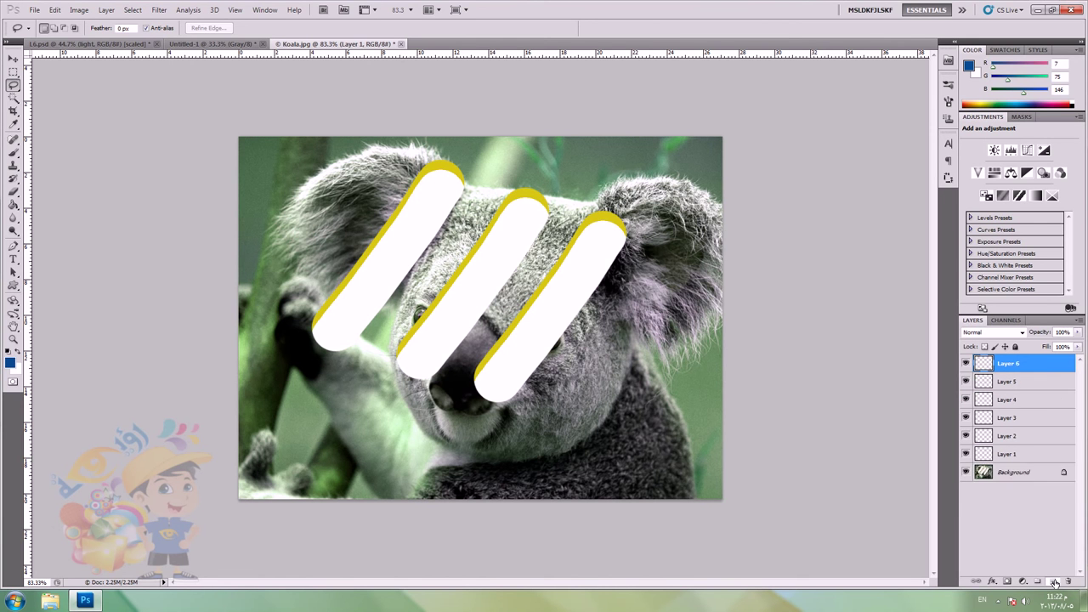
pyautogui.click(1053, 581)
pyautogui.click(1053, 581)
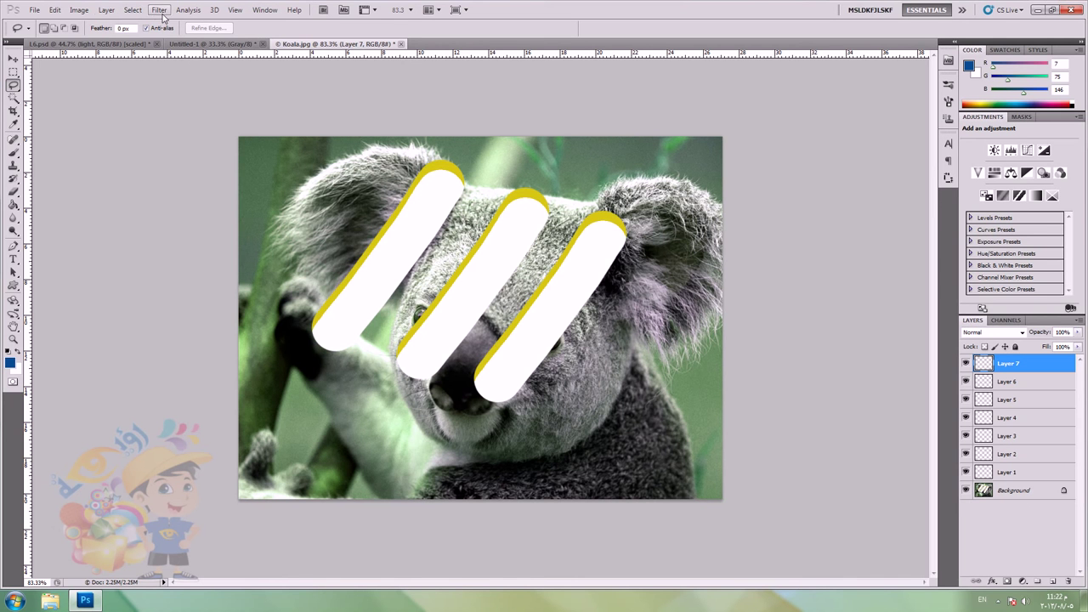
# Step: Select all layers above the Background with All Layers, and clear that choice with Deselect Layers
pyautogui.click(132, 11)
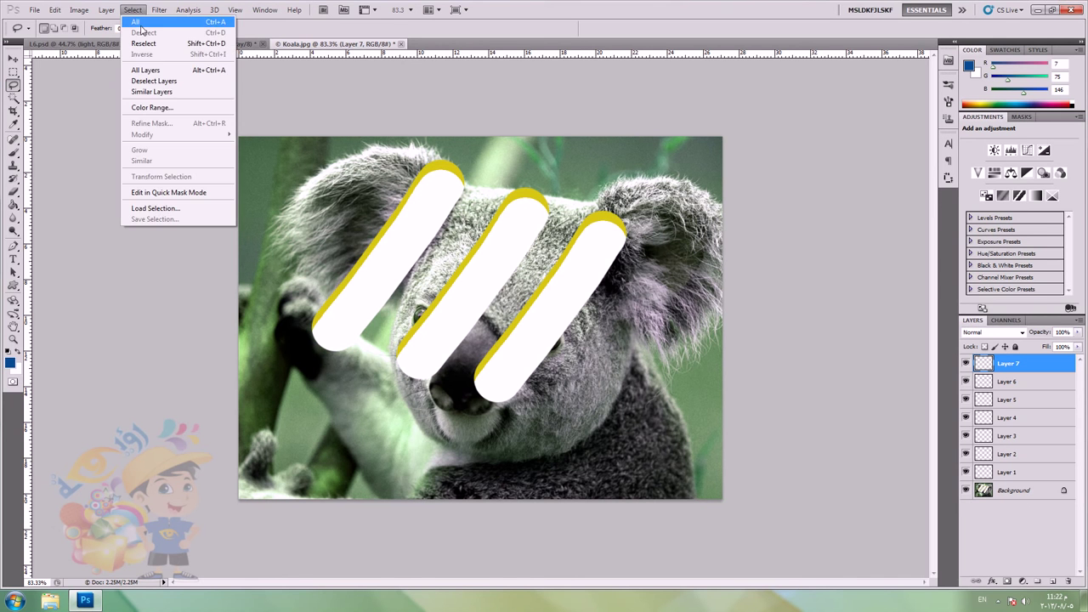
pyautogui.click(144, 70)
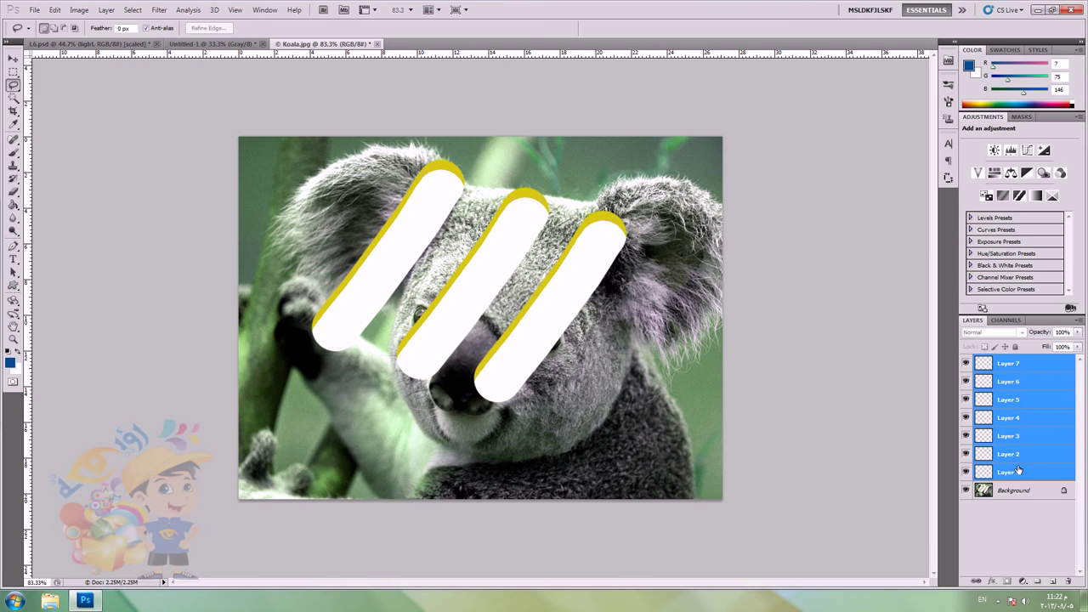
pyautogui.click(132, 10)
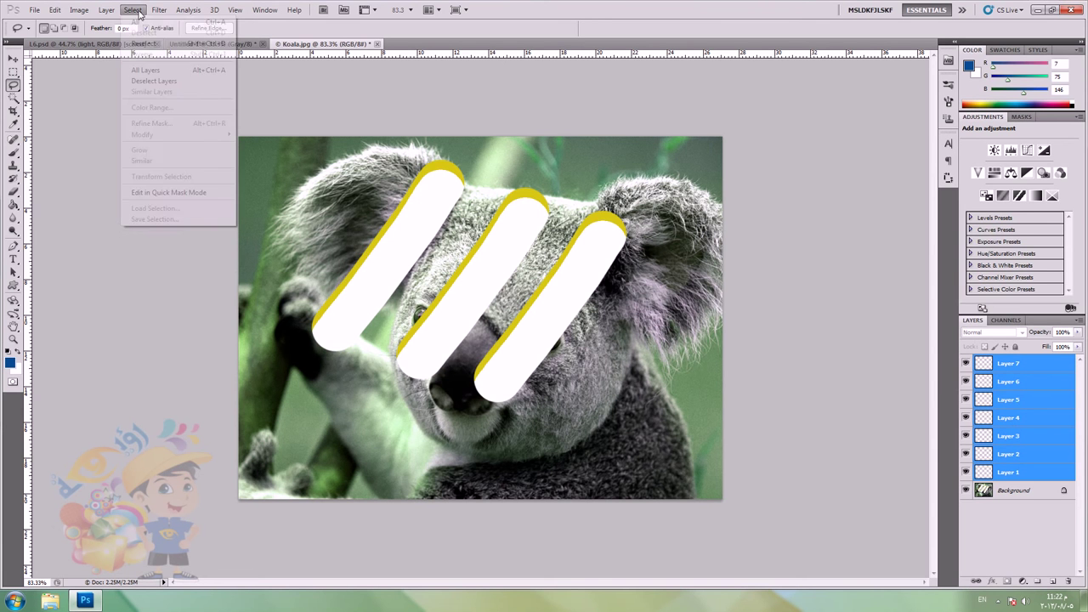
pyautogui.click(181, 82)
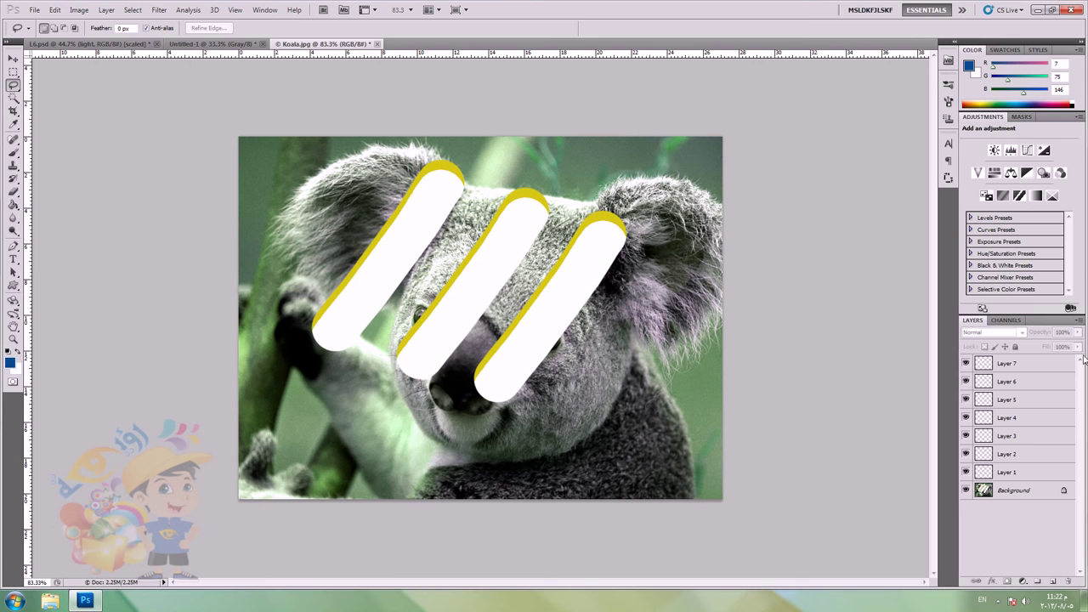
# Step: Highlight Layers 7 to 5 one after another, and select the whole range from Layer 1 to Layer 7
pyautogui.click(1038, 365)
pyautogui.keyDown('shift'); pyautogui.click(1030, 383); pyautogui.keyUp('shift')
pyautogui.keyDown('shift'); pyautogui.click(1027, 401); pyautogui.keyUp('shift')
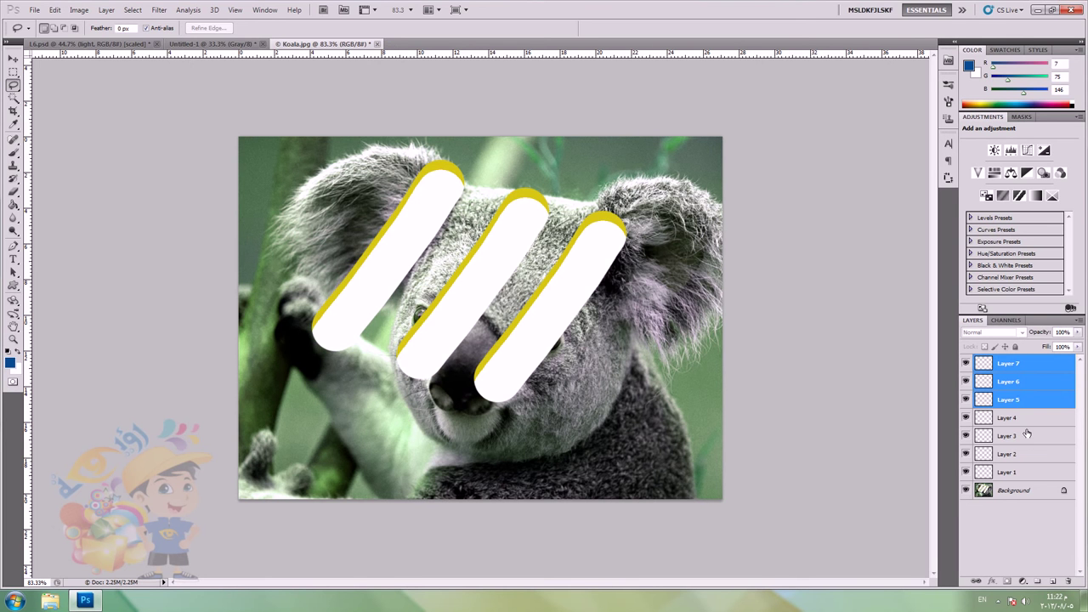
pyautogui.keyDown('shift'); pyautogui.click(1029, 436); pyautogui.keyUp('shift')
pyautogui.keyDown('ctrl'); pyautogui.click(1030, 438); pyautogui.keyUp('ctrl')
pyautogui.click(1024, 474)
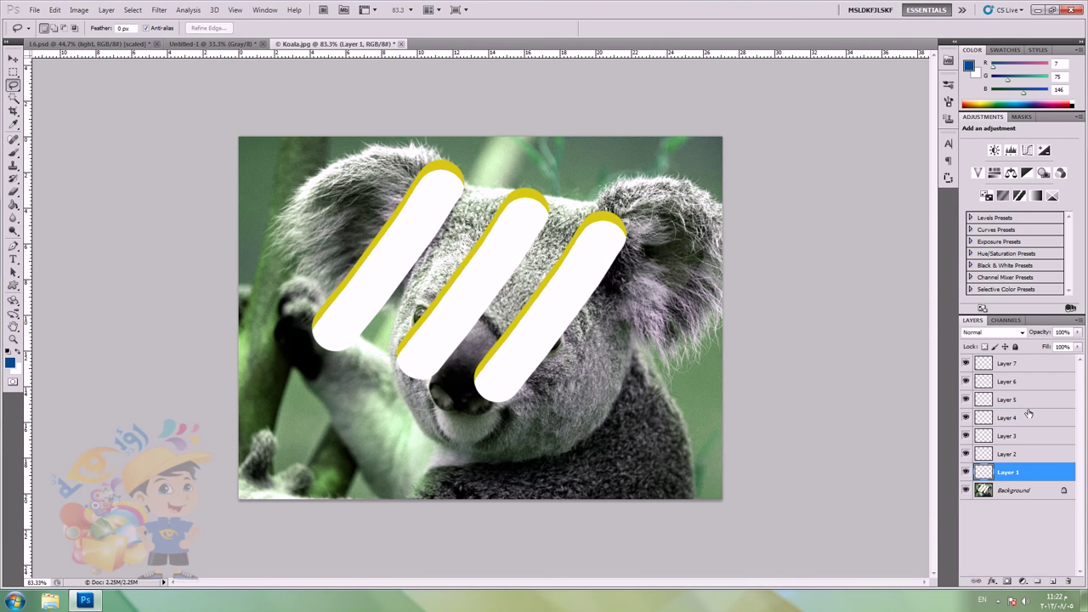
pyautogui.keyDown('shift'); pyautogui.click(1030, 369); pyautogui.keyUp('shift')
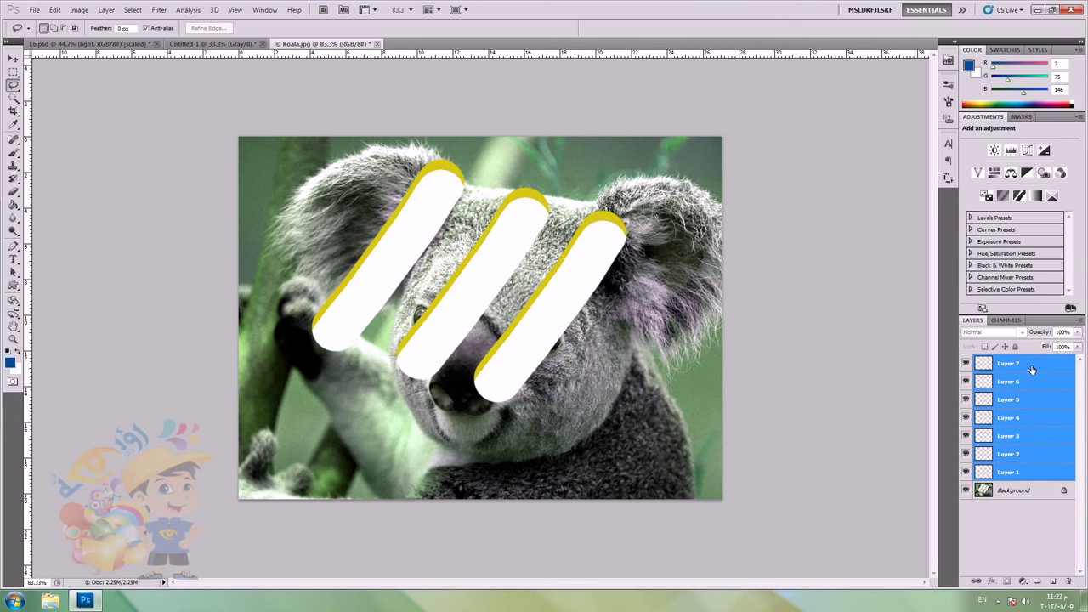
# Step: Check the Select command overview in L6.psd, return to Koala.jpg, and activate the Magic Wand on the Background layer
pyautogui.click(116, 44)
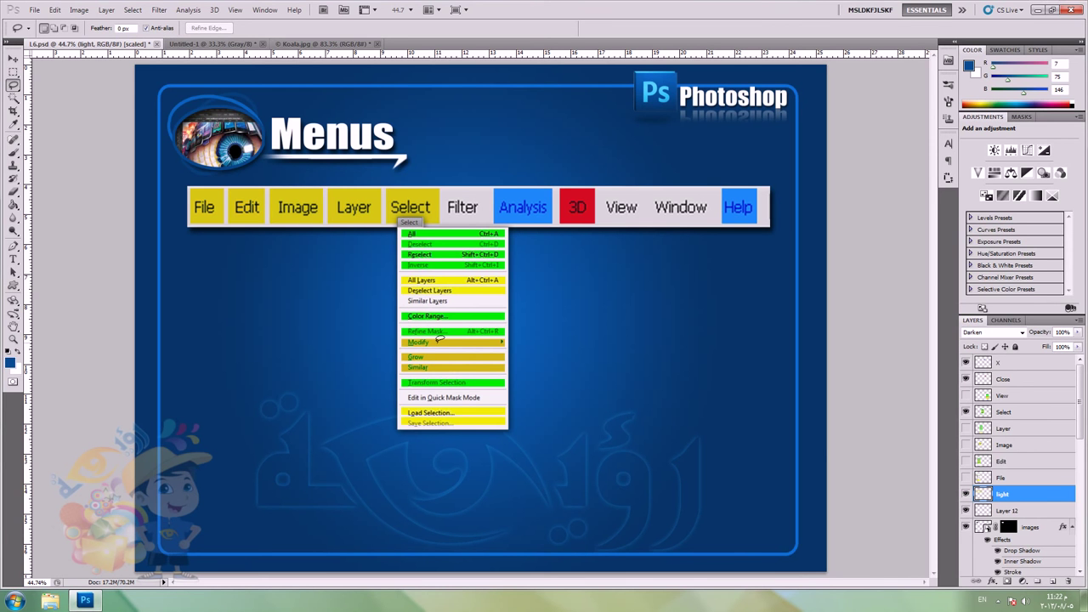
pyautogui.click(323, 44)
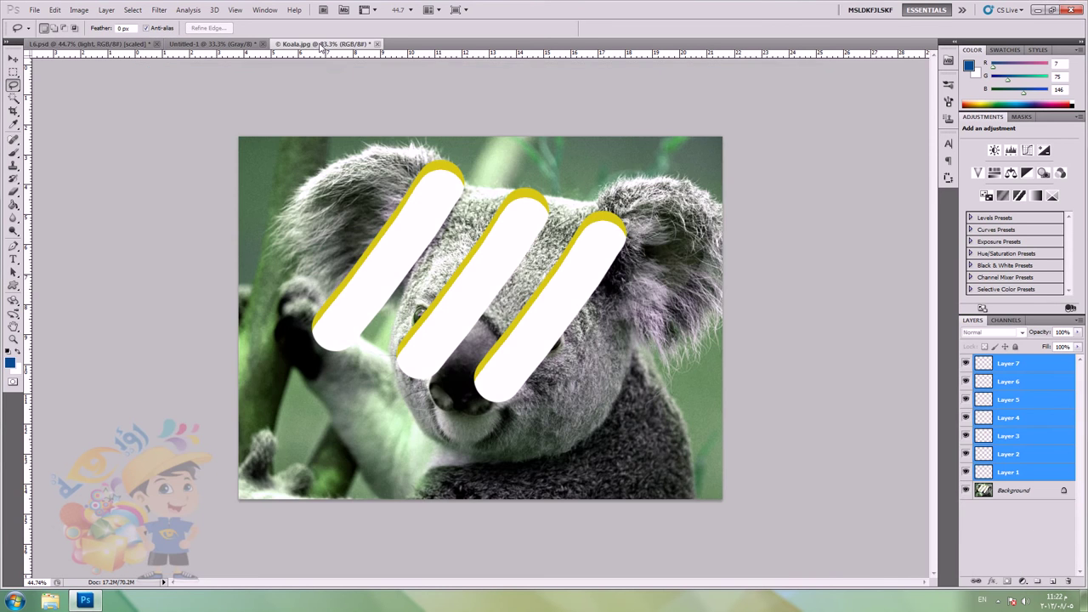
pyautogui.click(13, 99)
pyautogui.rightClick(13, 99)
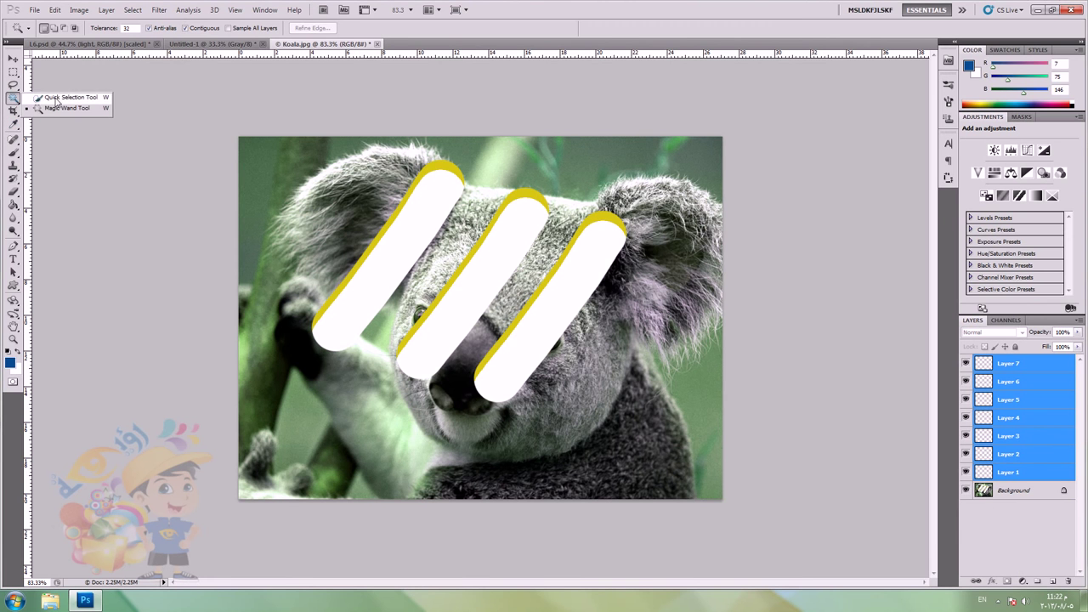
pyautogui.click(60, 104)
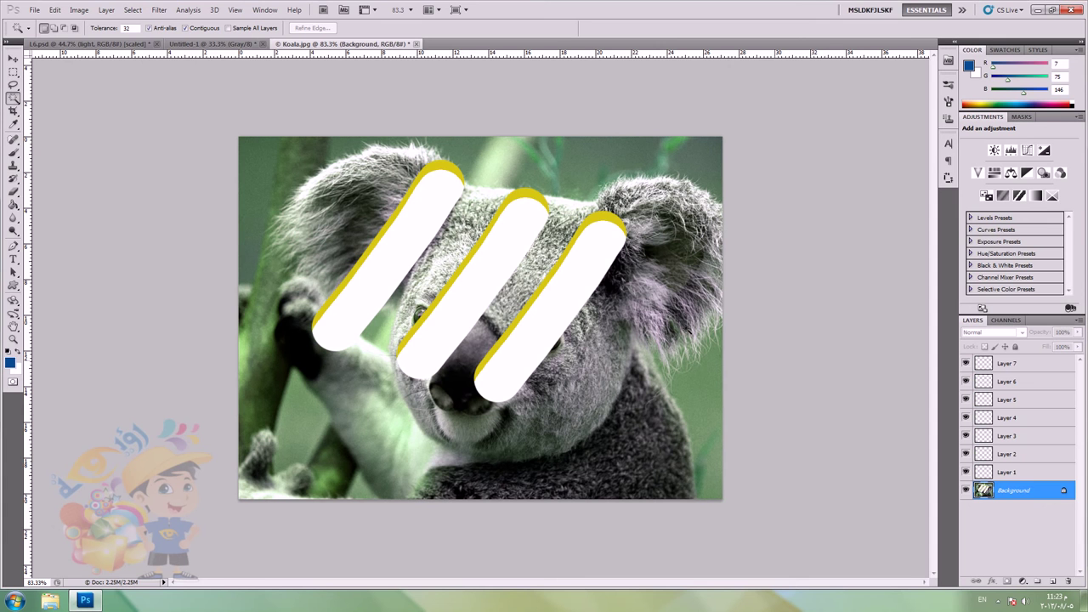
# Step: Select the middle stripe's yellow edge with the Magic Wand, extend it with Similar, and clear the selection
pyautogui.click(494, 261)
pyautogui.keyDown('shift'); pyautogui.click(525, 196); pyautogui.keyUp('shift')
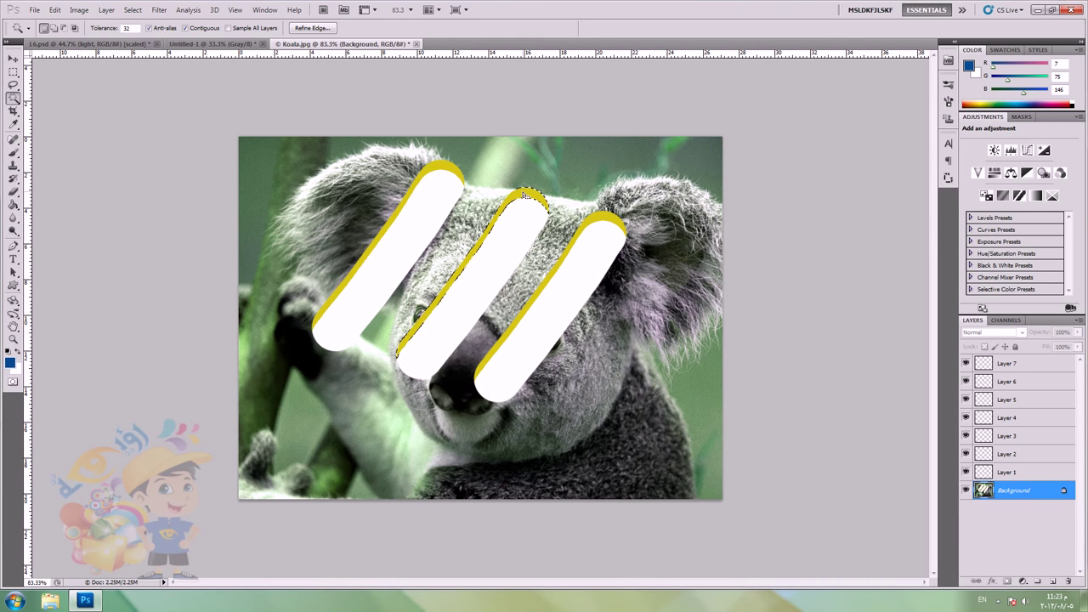
pyautogui.rightClick(525, 194)
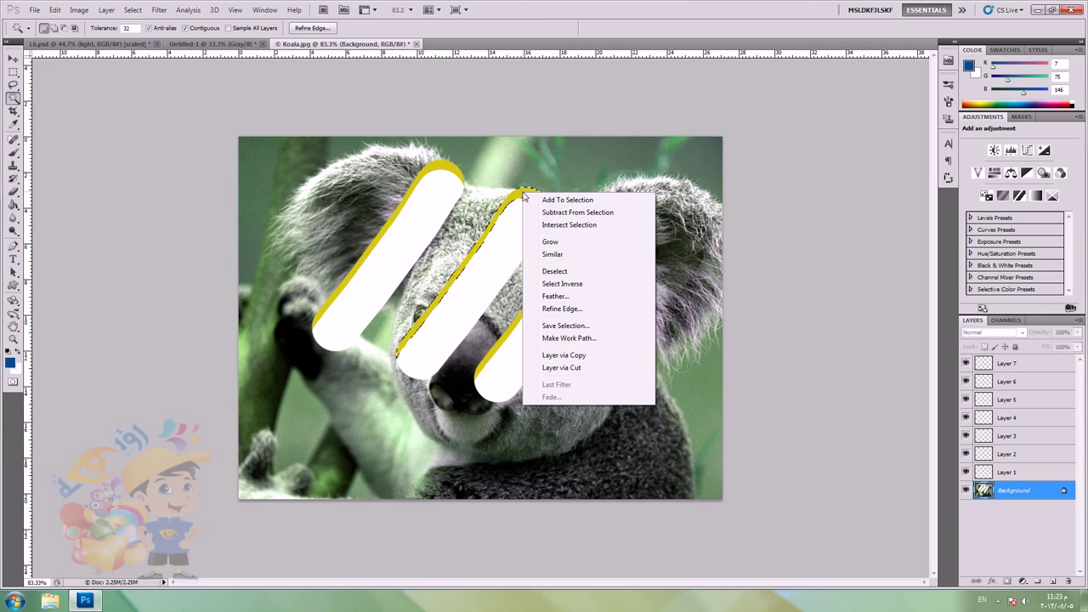
pyautogui.click(559, 257)
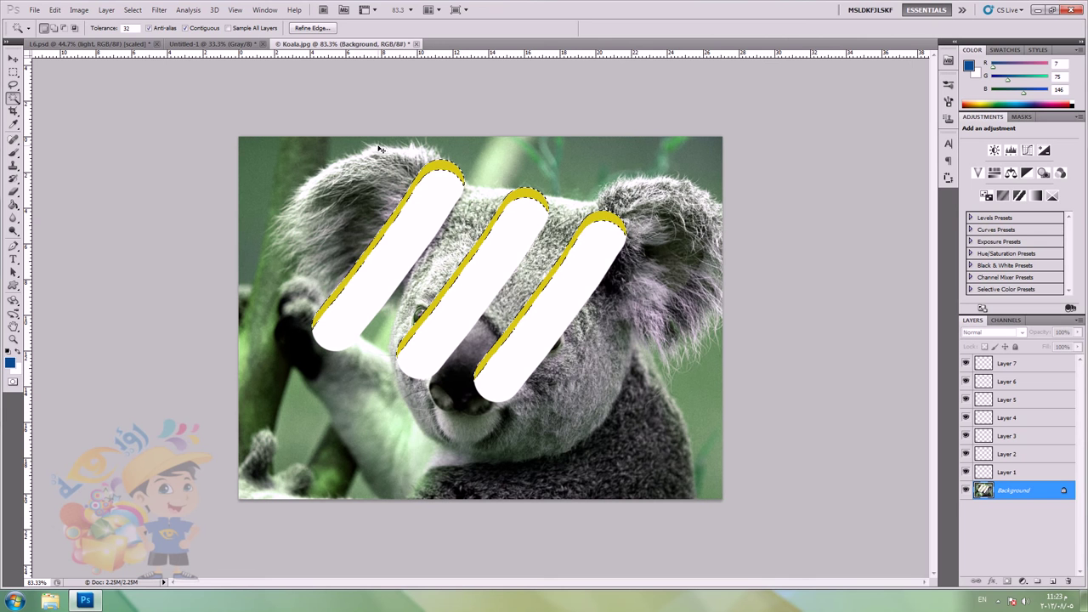
pyautogui.hotkey('ctrl', 'd')
# Step: Select fur on the right ear with the Magic Wand, enlarge the selection with Grow, and clear it
pyautogui.click(680, 202)
pyautogui.rightClick(680, 203)
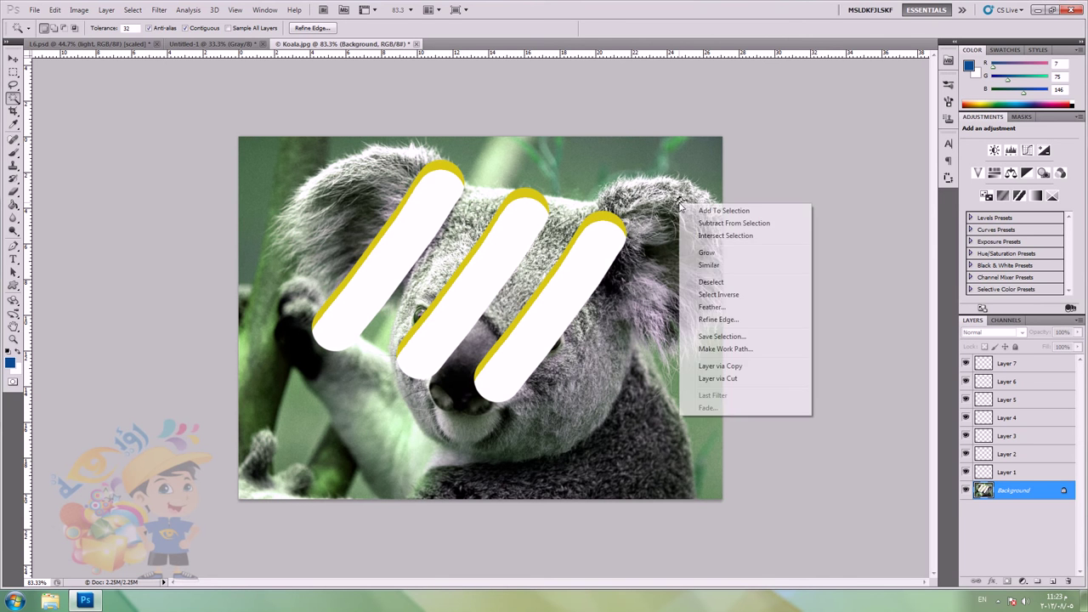
pyautogui.click(706, 252)
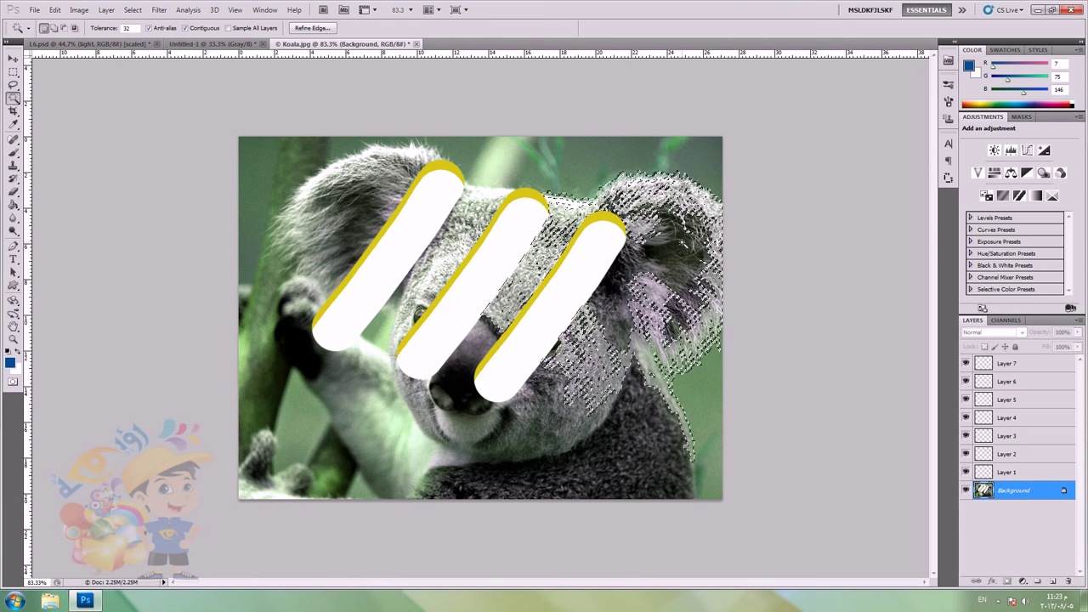
pyautogui.hotkey('ctrl', 'd')
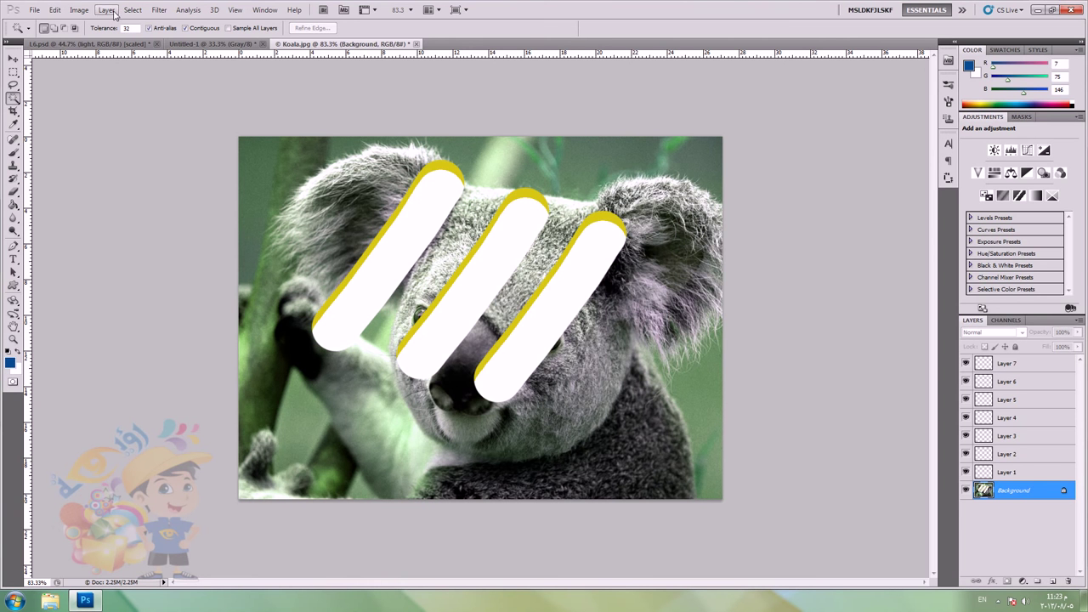
# Step: Select a small patch of fur on the right ear and extend it across the photo with Similar
pyautogui.click(132, 11)
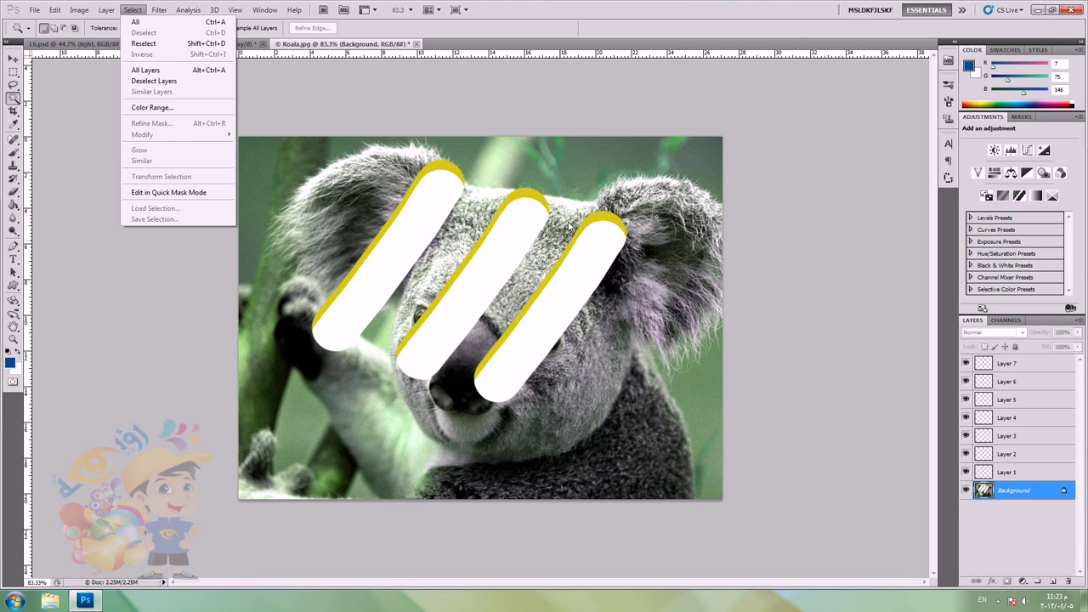
pyautogui.click(636, 194)
pyautogui.click(642, 204)
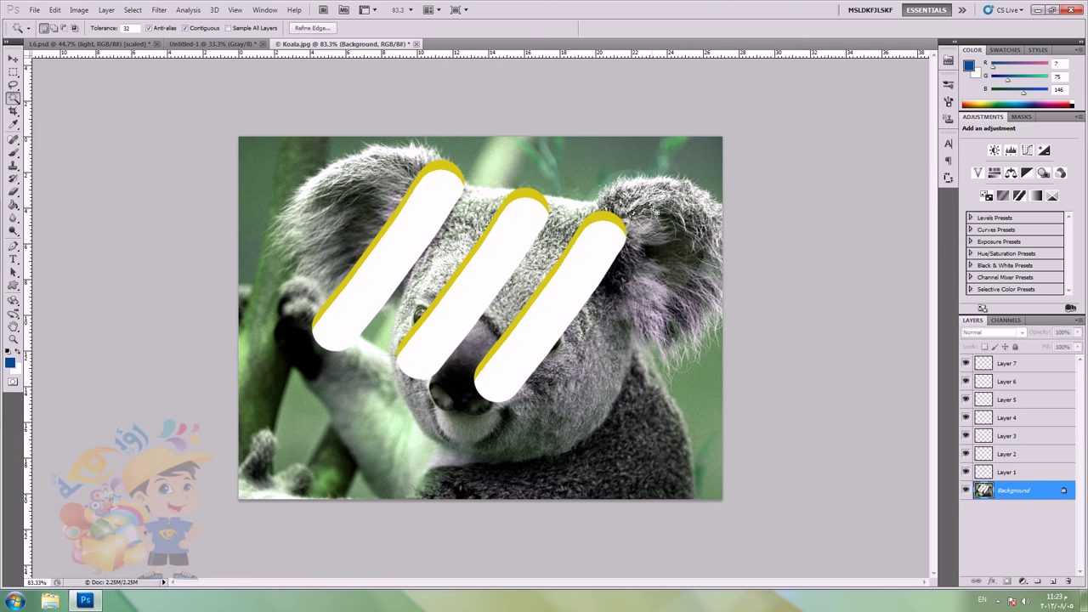
pyautogui.click(133, 9)
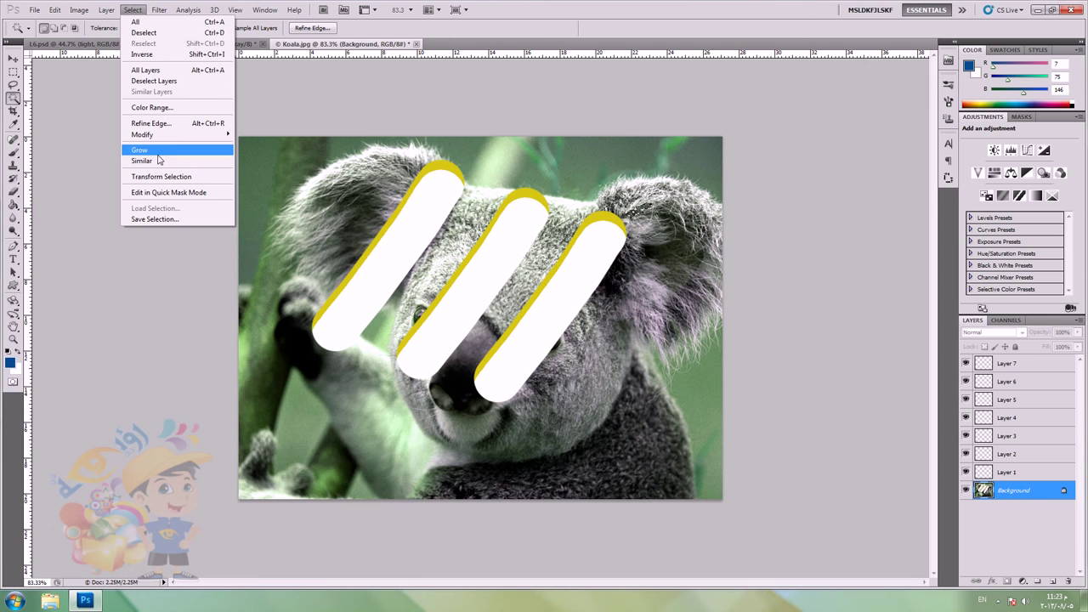
pyautogui.click(158, 162)
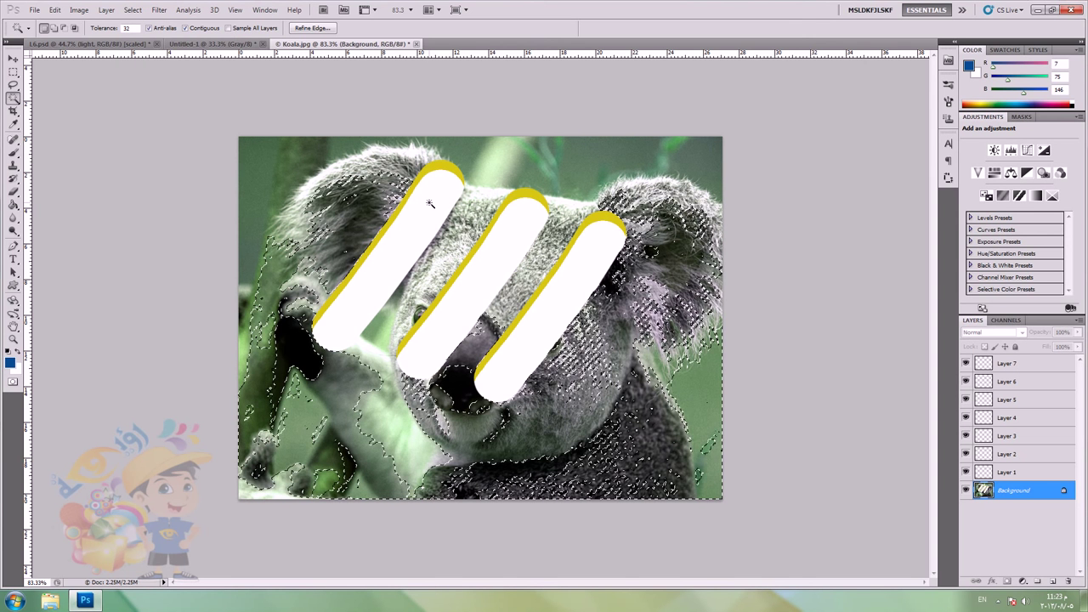
pyautogui.click(107, 10)
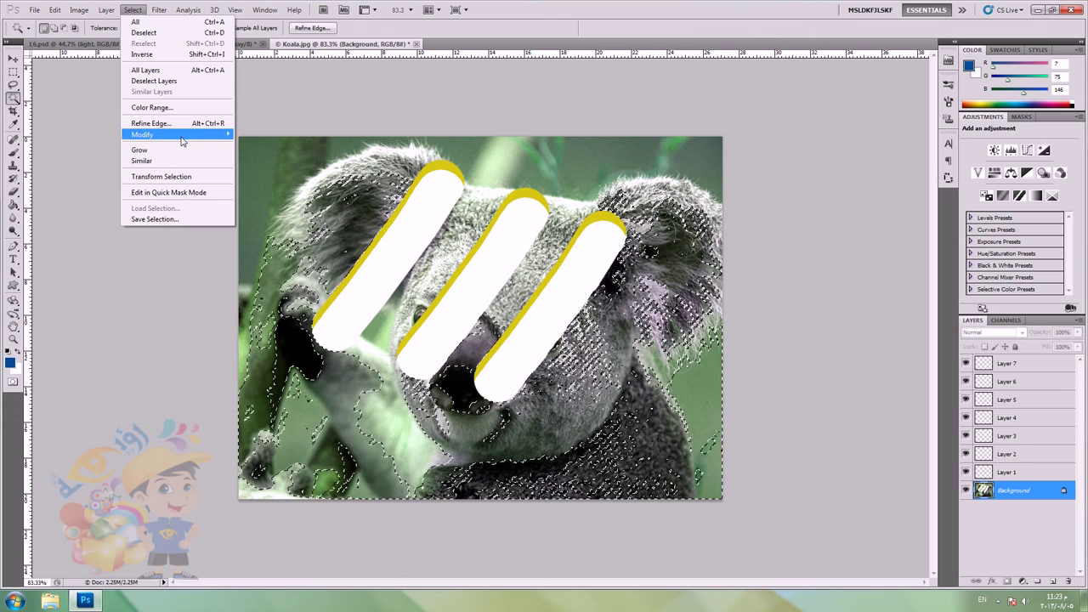
pyautogui.moveTo(181, 141)
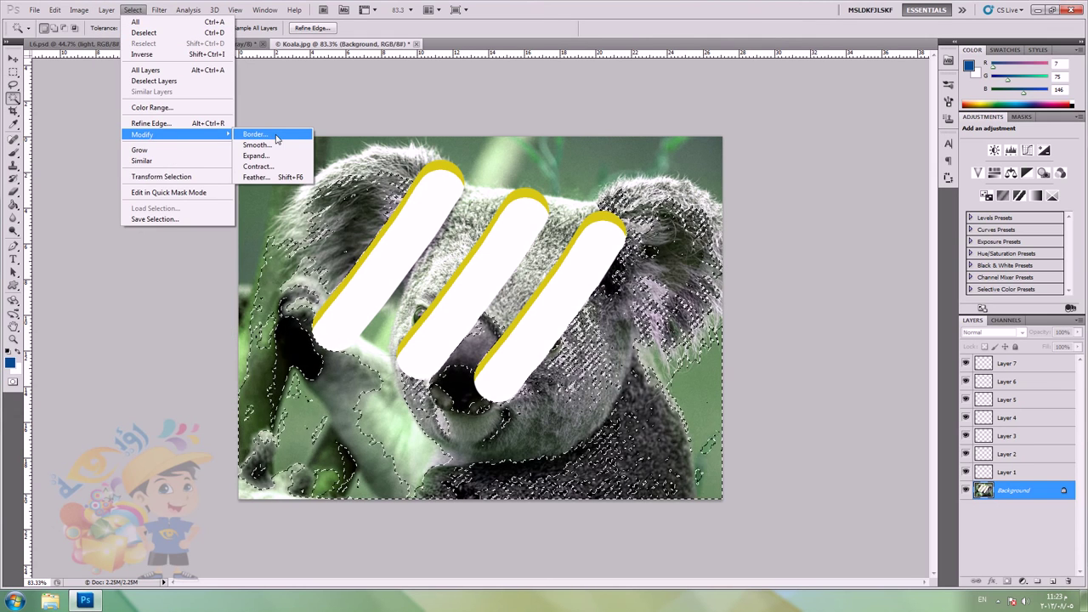
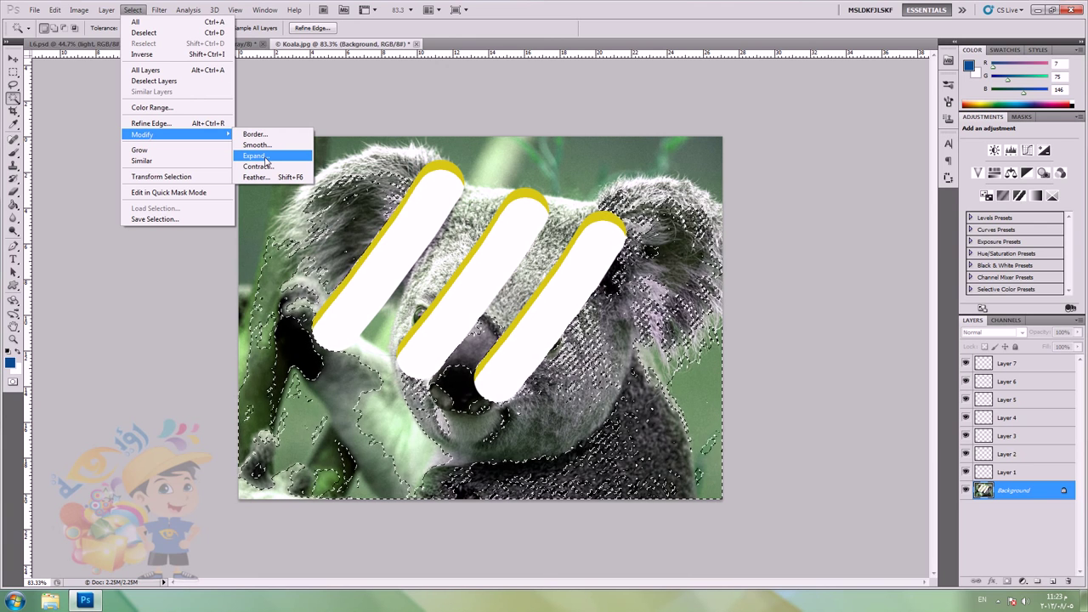
pyautogui.click(434, 111)
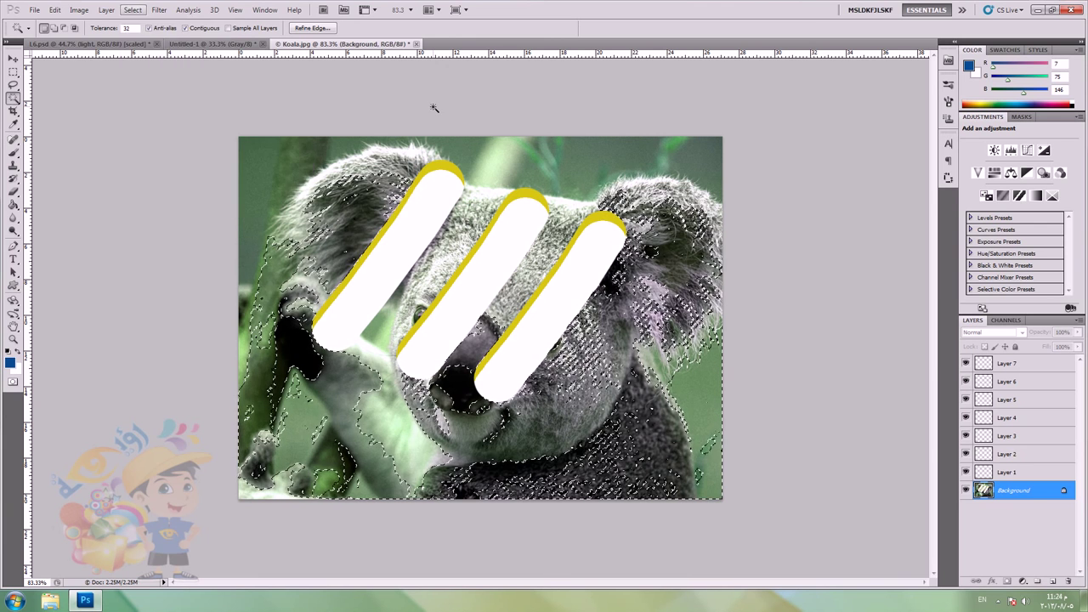
# Step: Create a new blank document and draw an upright rectangular marquee around its middle, about 45% of the canvas width and 58% of its height
pyautogui.click(34, 10)
pyautogui.click(42, 21)
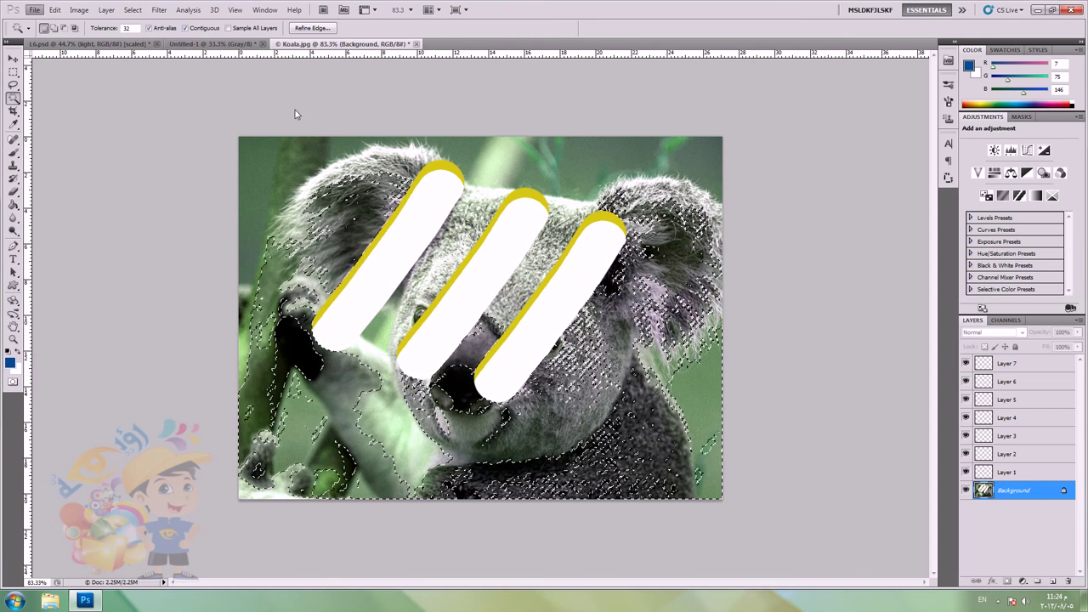
pyautogui.click(671, 166)
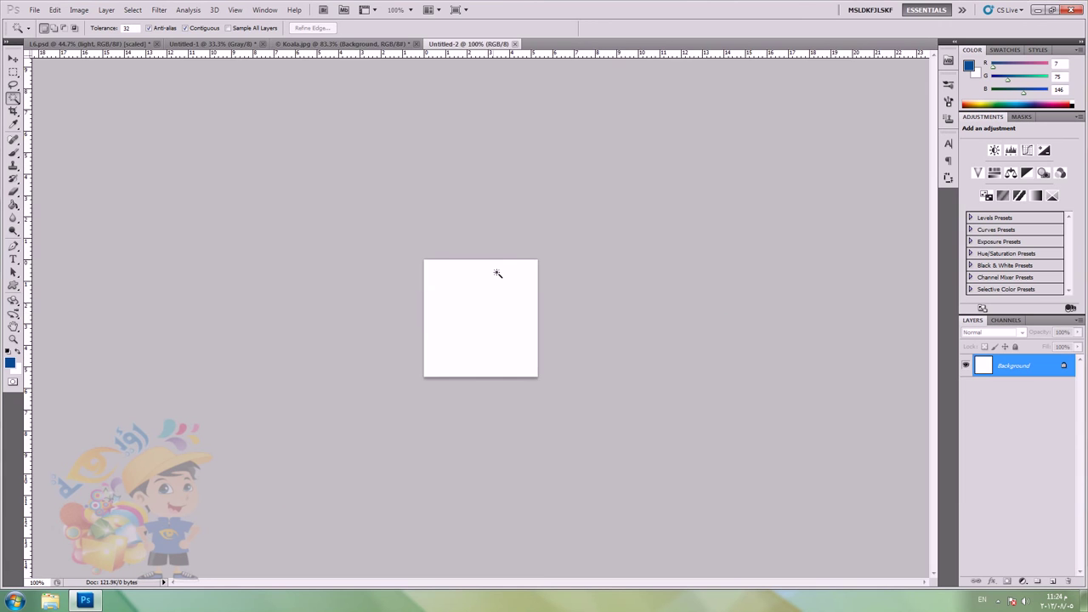
pyautogui.scroll(3, 507, 328)
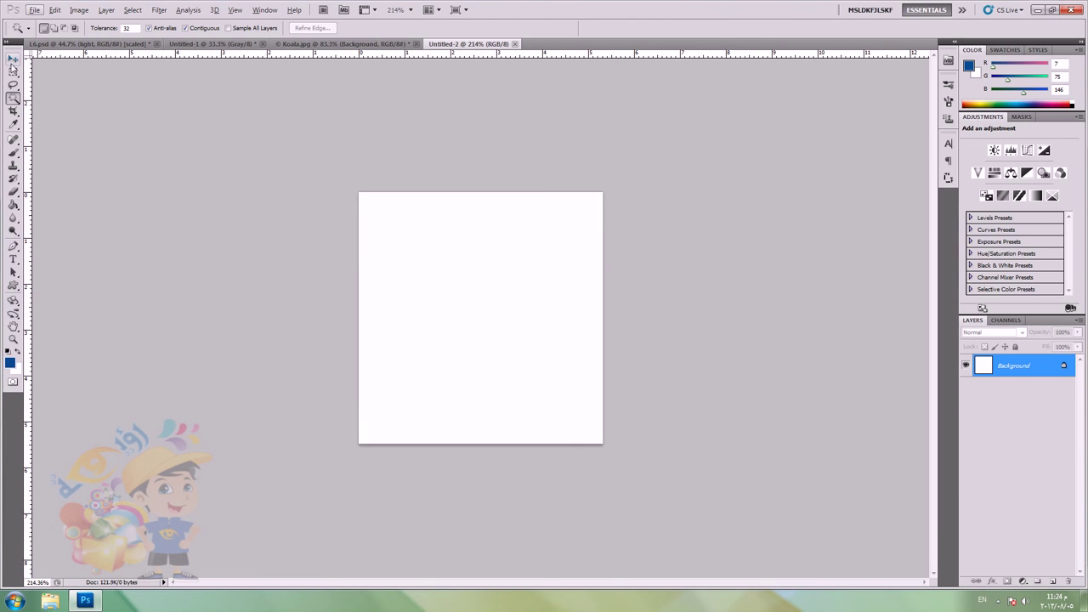
pyautogui.press('m')
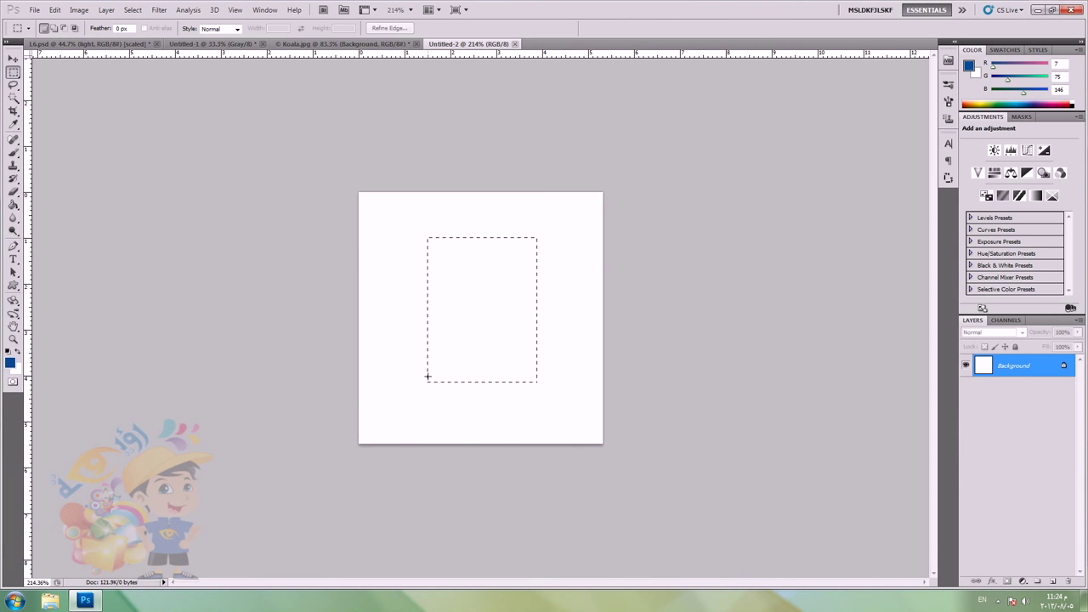
pyautogui.scroll(1, 479, 359)
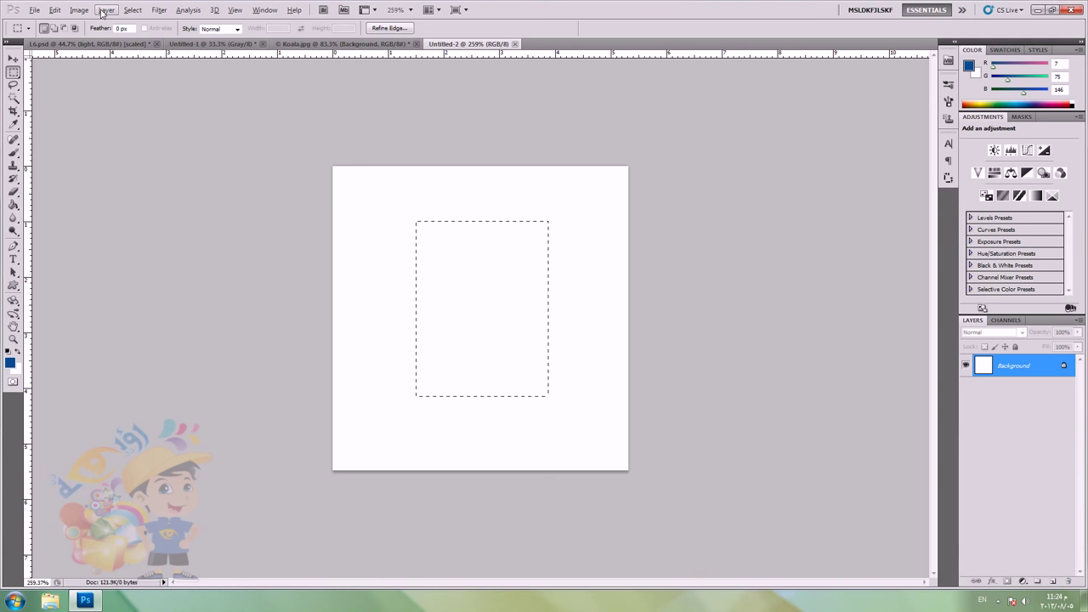
# Step: Expand the rectangular selection by 10 pixels using the Modify command
pyautogui.click(133, 11)
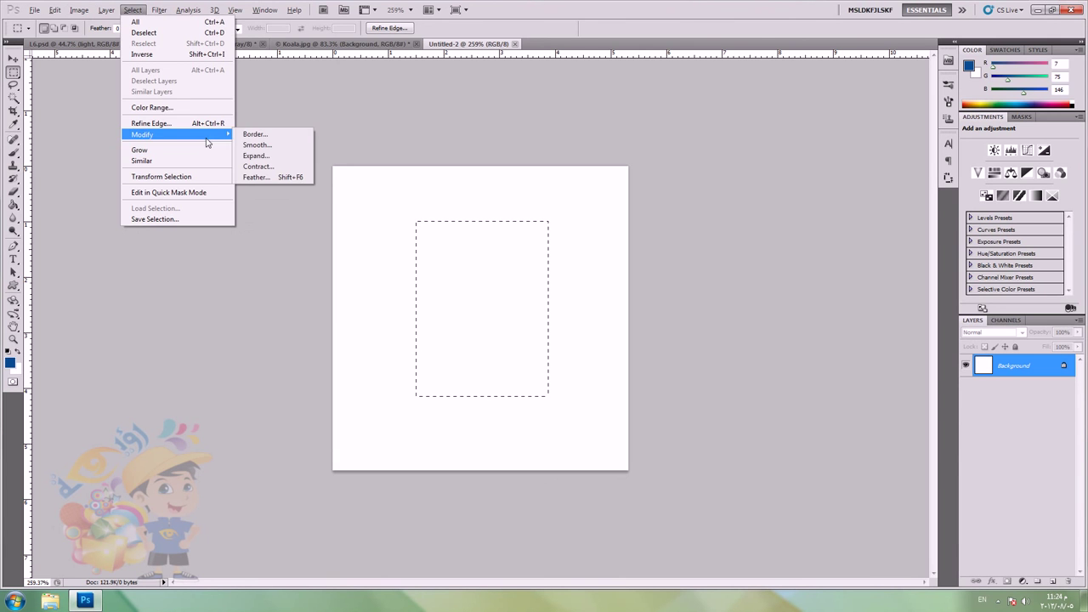
pyautogui.click(280, 156)
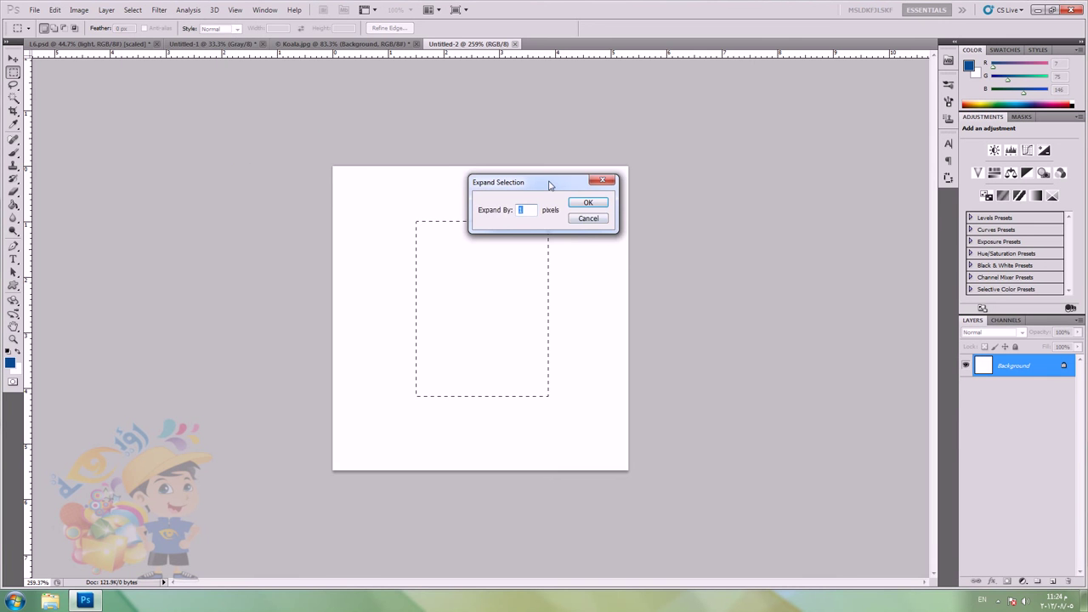
pyautogui.moveTo(548, 183); pyautogui.dragTo(756, 168)
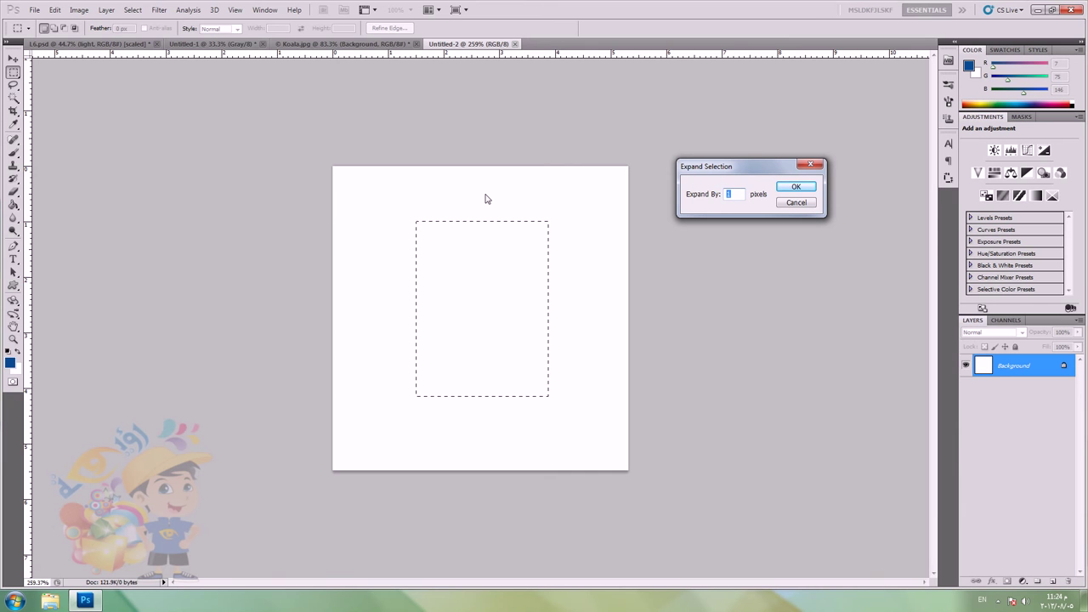
pyautogui.write('10')
pyautogui.click(799, 187)
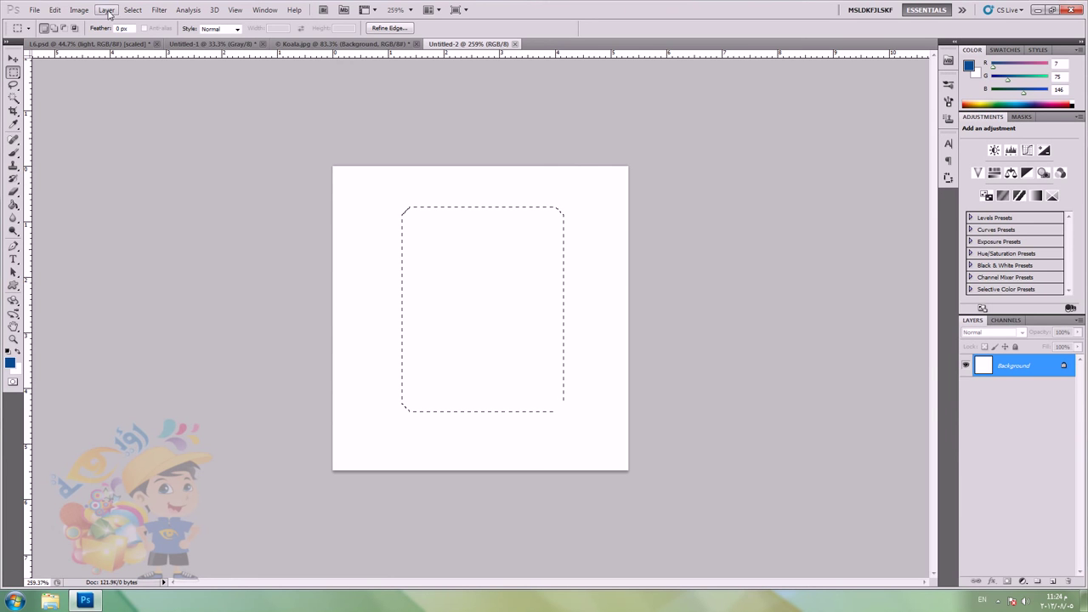
# Step: Feather the expanded selection with a 30-pixel radius, and clear the selection
pyautogui.click(130, 11)
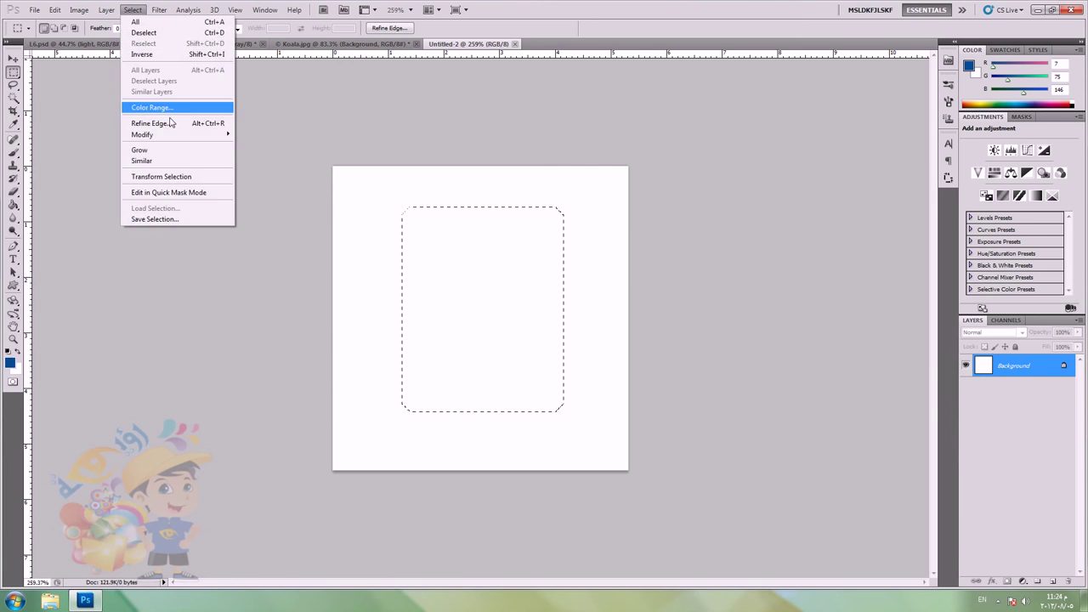
pyautogui.moveTo(183, 137)
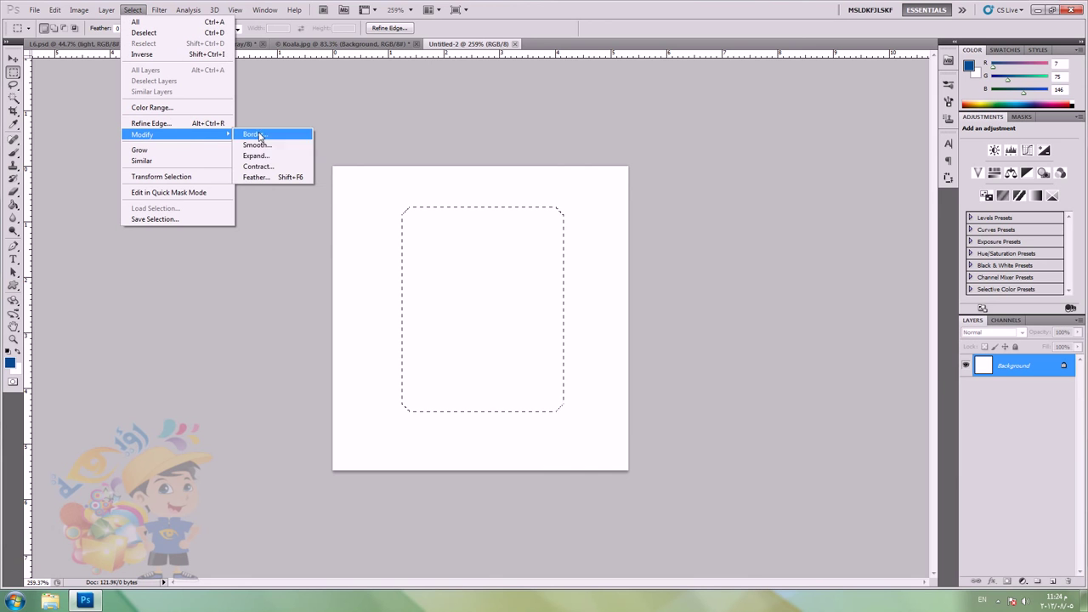
pyautogui.click(268, 179)
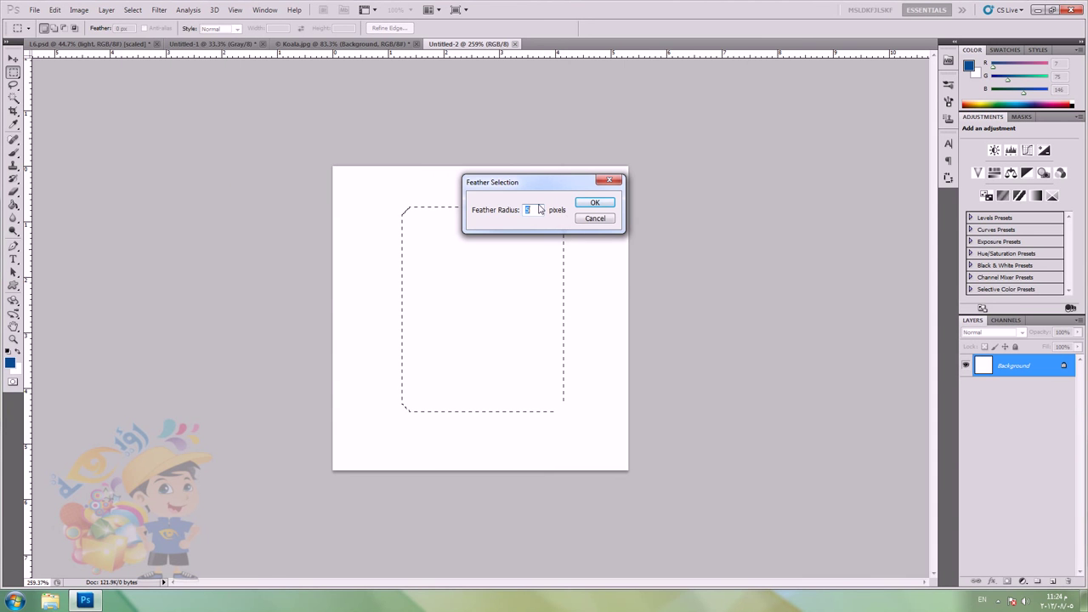
pyautogui.write('30')
pyautogui.press('Return')
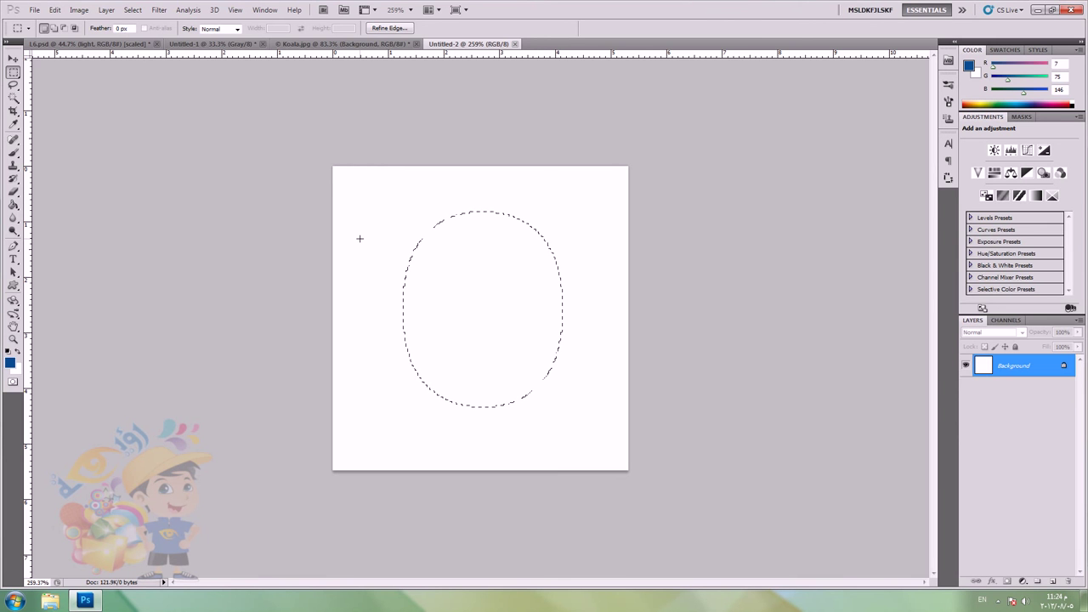
pyautogui.hotkey('ctrl', 'd')
# Step: Lasso a slanted teardrop area about 68% of the canvas width and 54% of its height, and smooth the selection
pyautogui.click(13, 85)
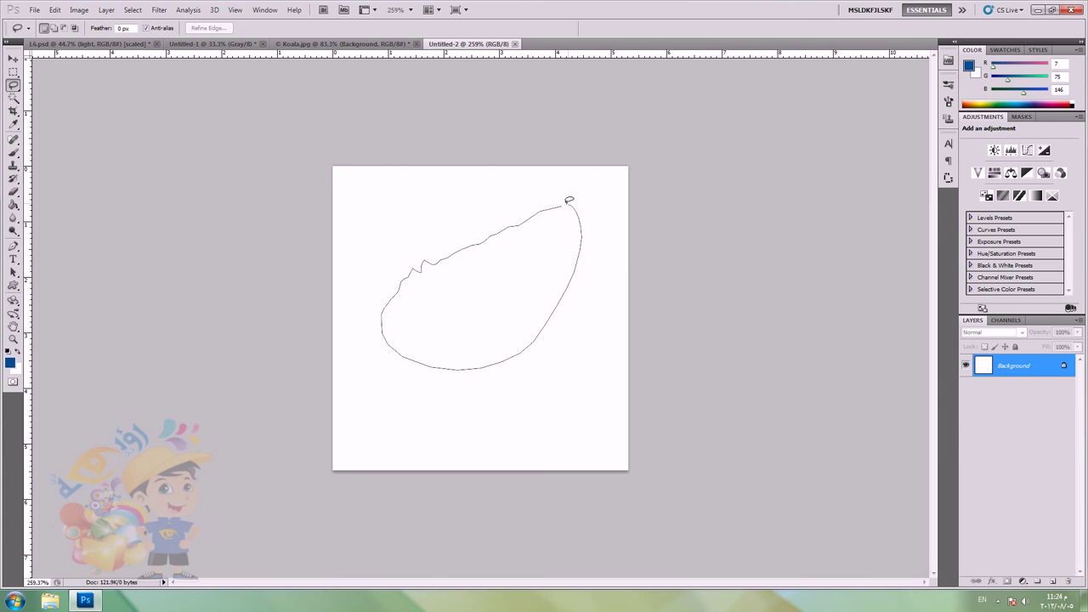
pyautogui.moveTo(568, 199); pyautogui.dragTo(566, 202)
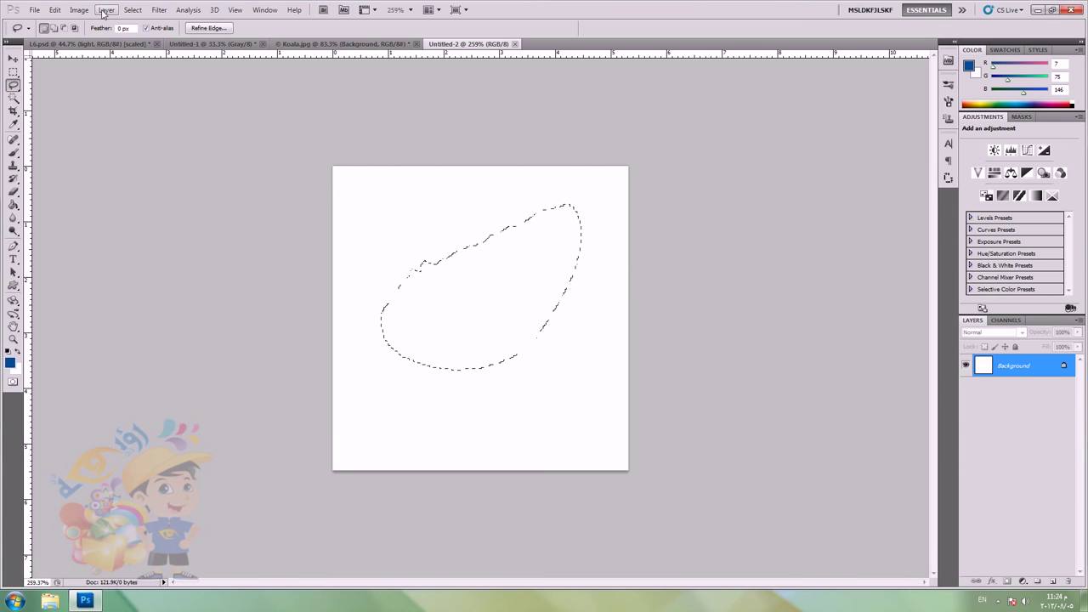
pyautogui.click(133, 9)
pyautogui.moveTo(182, 134)
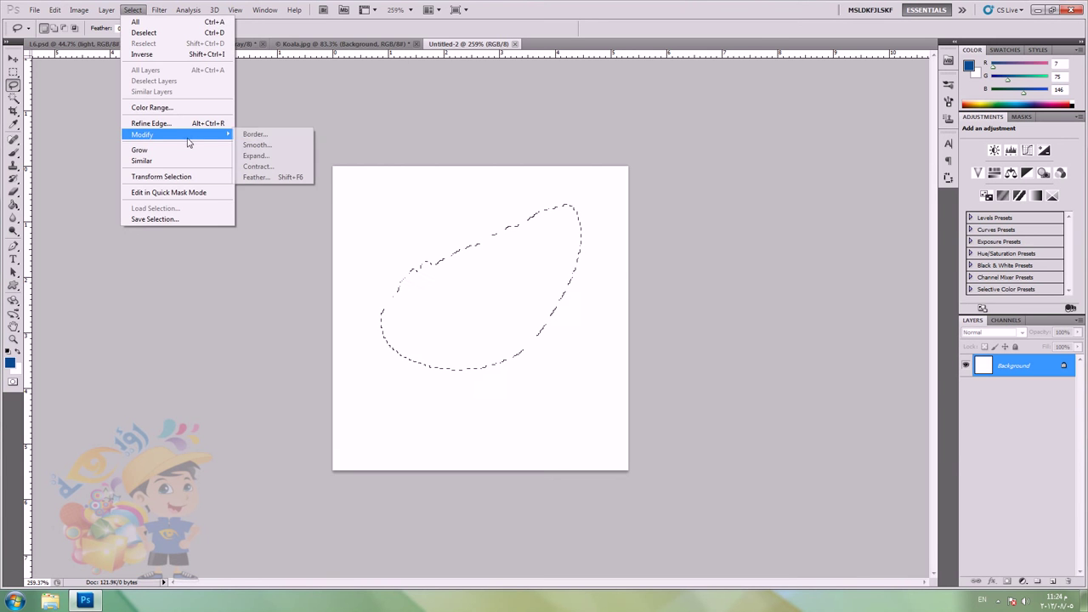
pyautogui.click(277, 145)
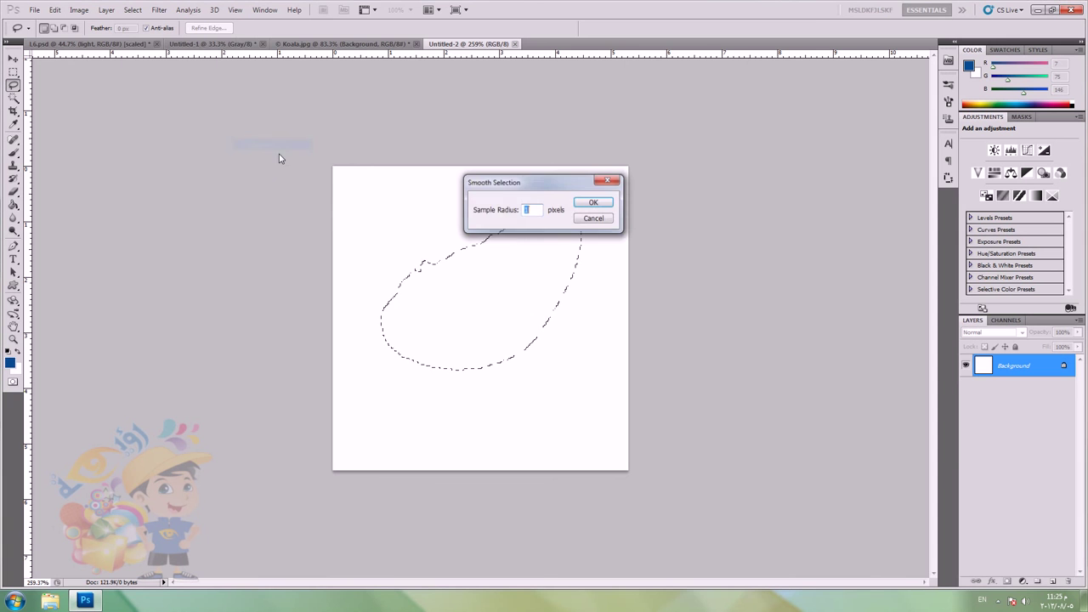
pyautogui.click(586, 204)
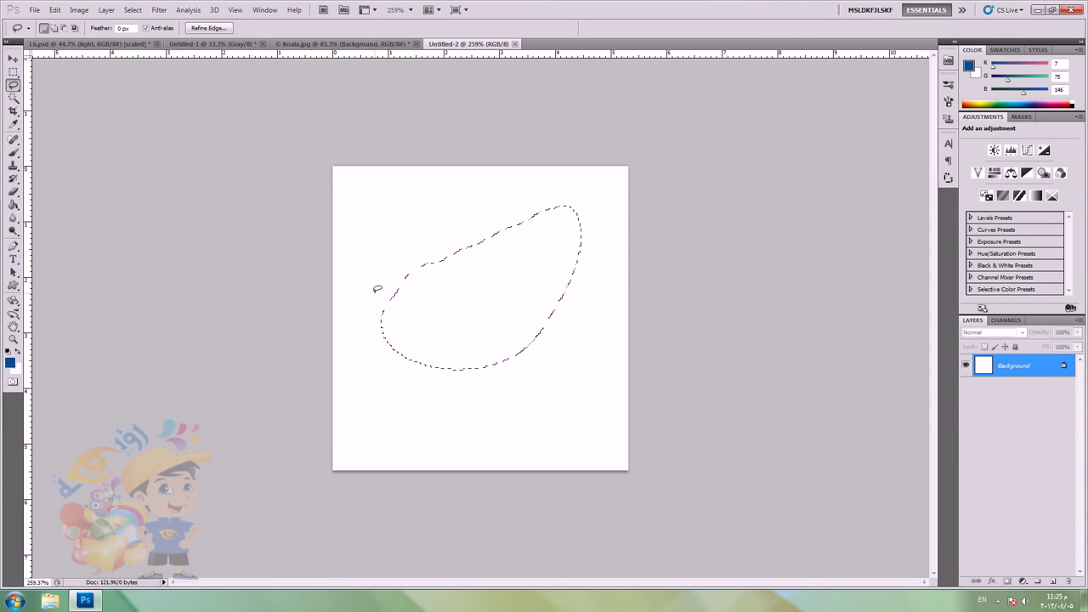
# Step: Smooth the lasso selection a second time with the same sample radius
pyautogui.click(129, 11)
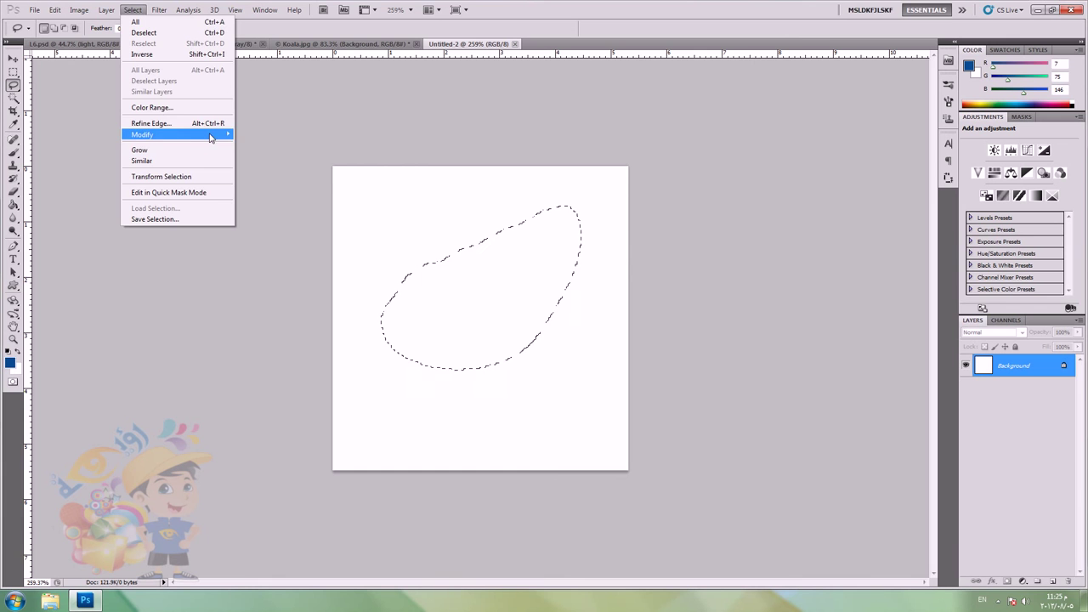
pyautogui.moveTo(204, 134)
pyautogui.click(263, 144)
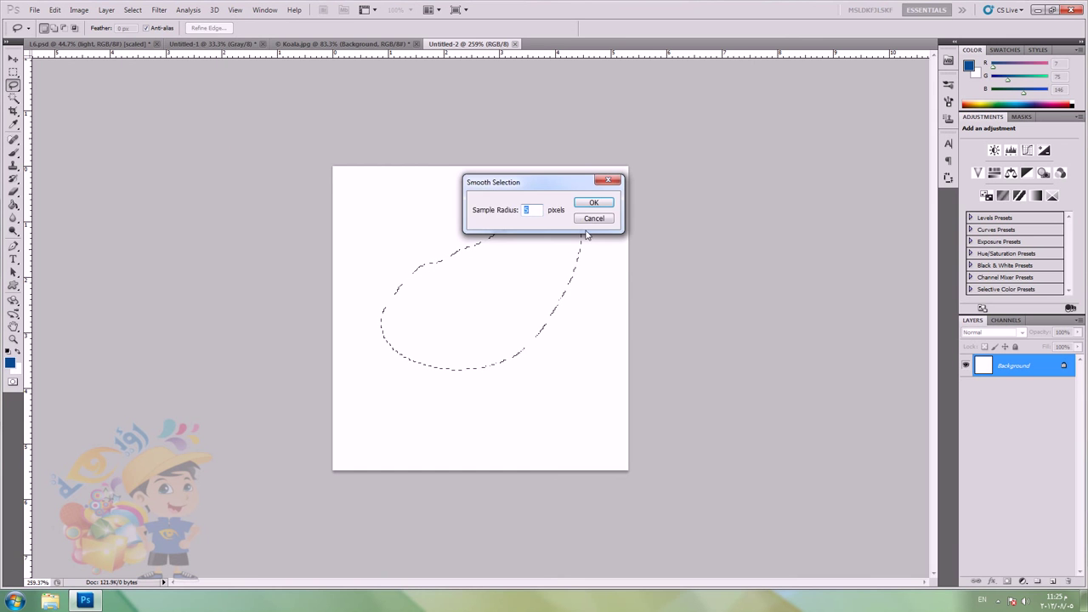
pyautogui.press('Return')
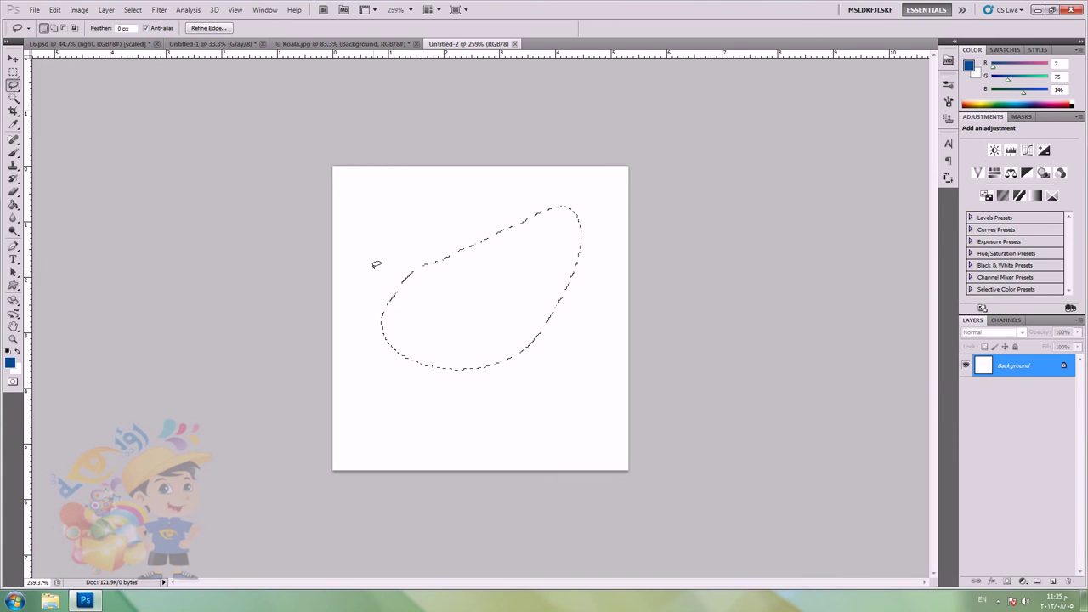
# Step: Draw a marquee about 36% by 40% of the canvas in its upper right part, save it as new channel 1, and deselect
pyautogui.click(92, 43)
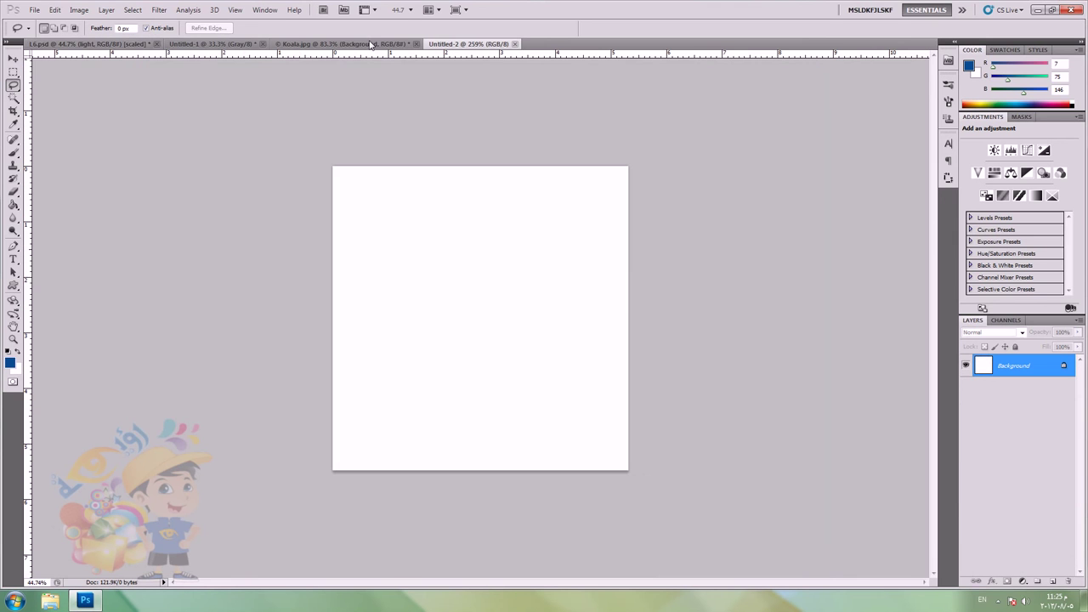
pyautogui.click(468, 43)
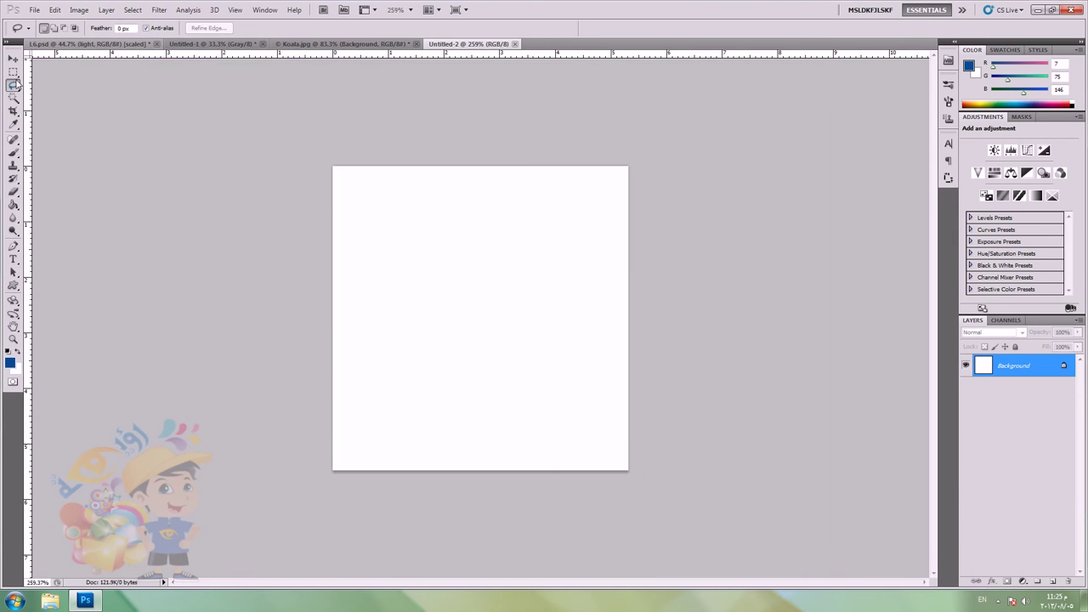
pyautogui.click(13, 72)
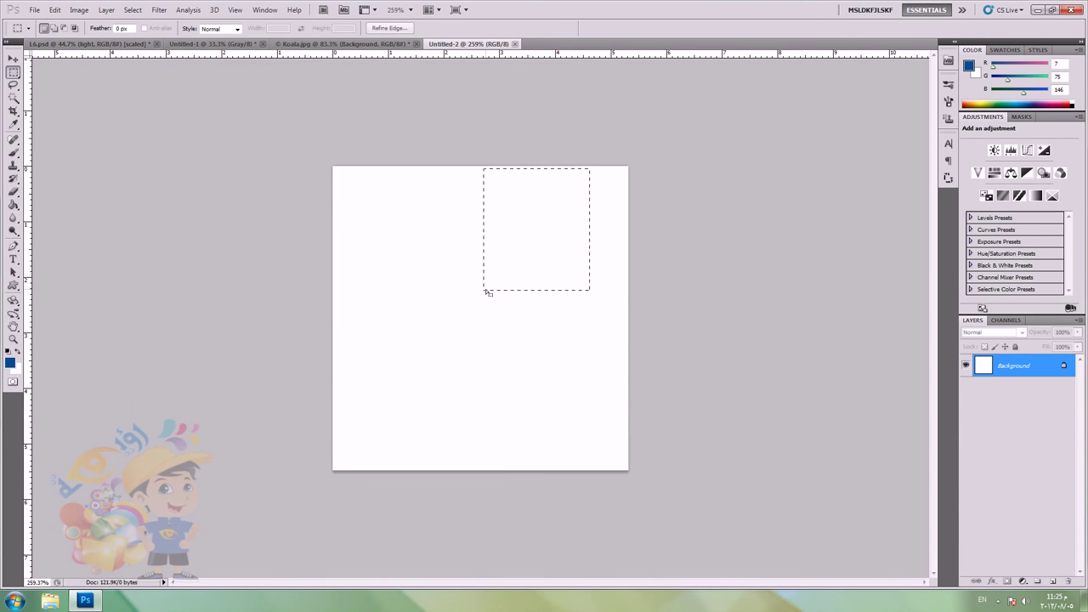
pyautogui.click(133, 9)
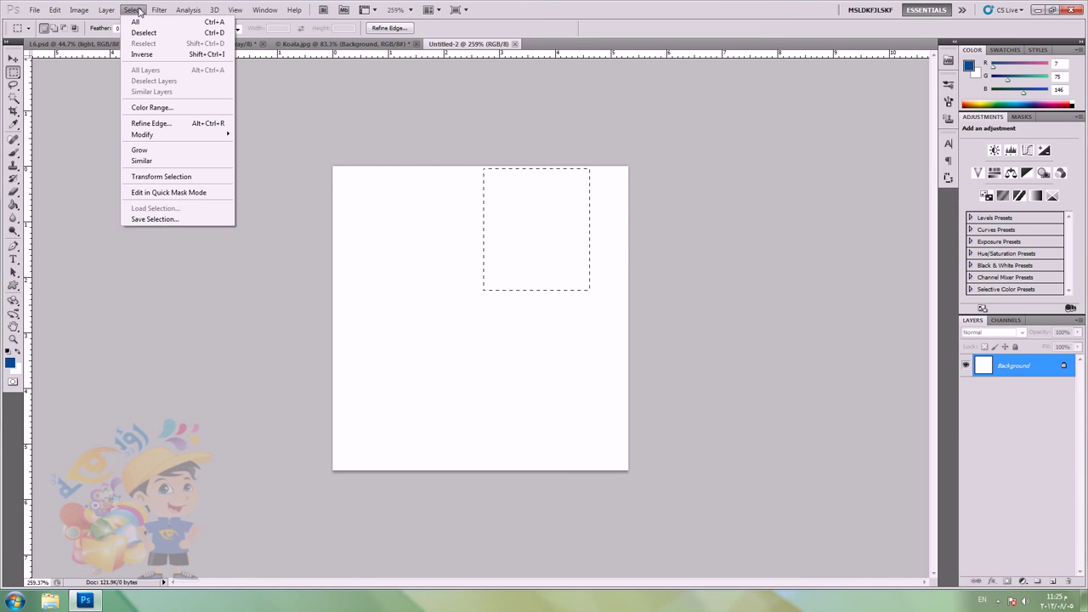
pyautogui.click(182, 219)
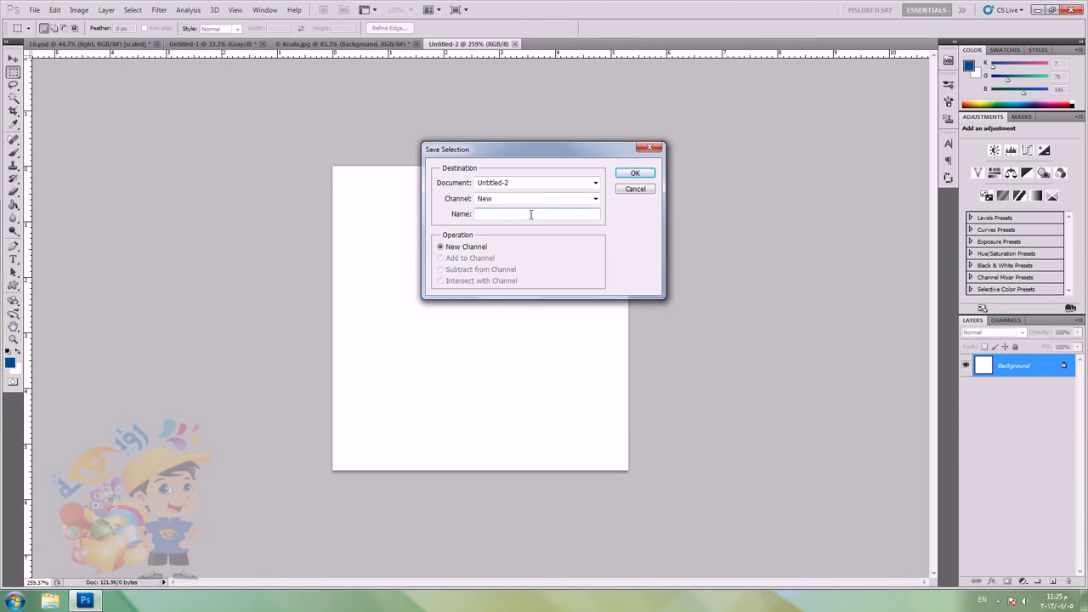
pyautogui.click(654, 173)
pyautogui.click(410, 258)
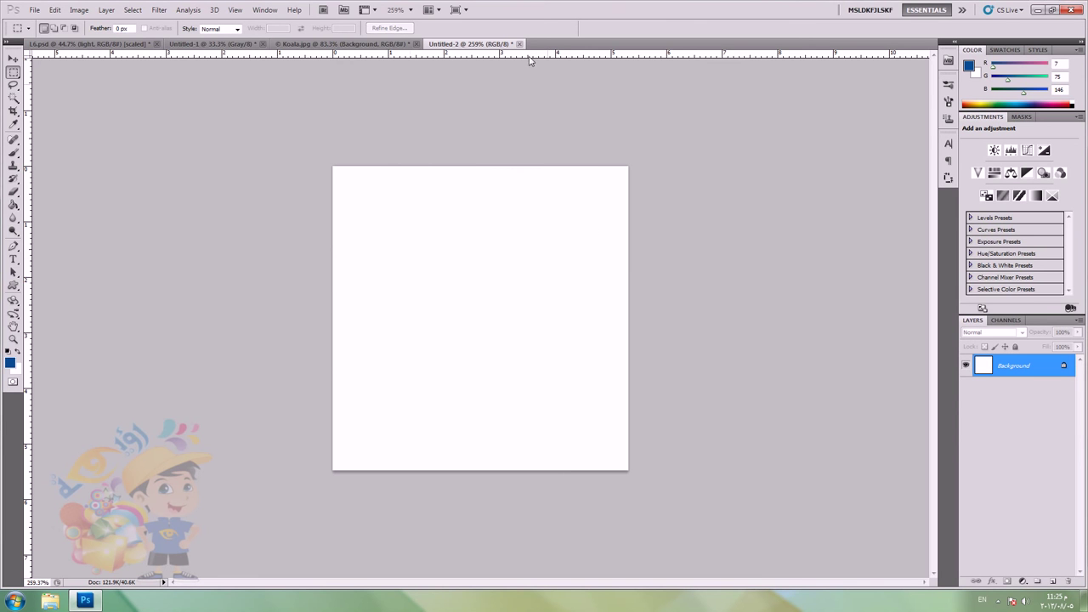
# Step: Load the saved selection from channel 1 as a new selection, and clear it
pyautogui.click(133, 10)
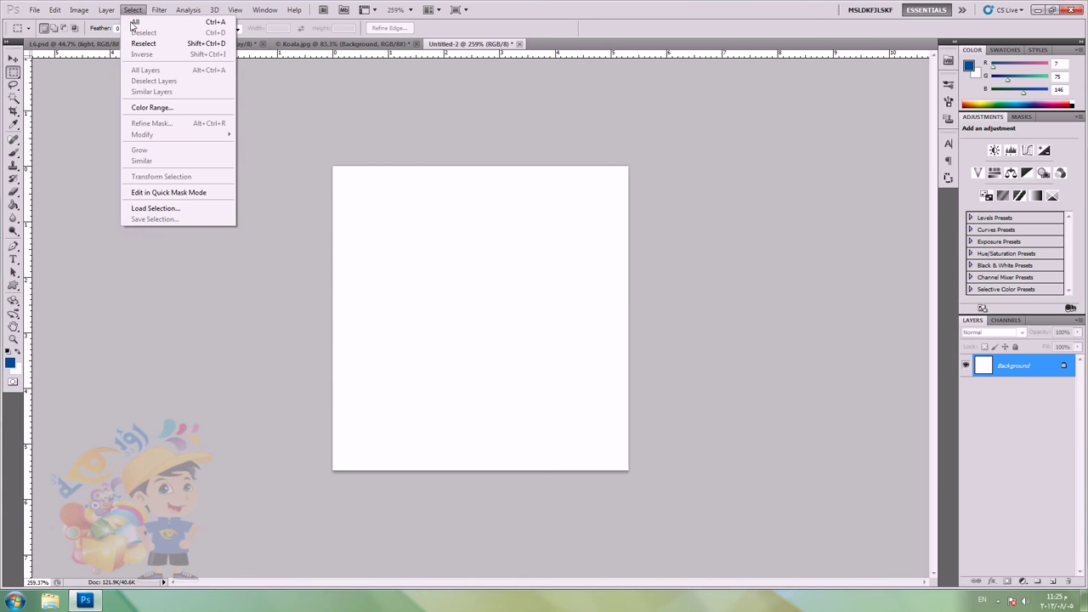
pyautogui.click(153, 209)
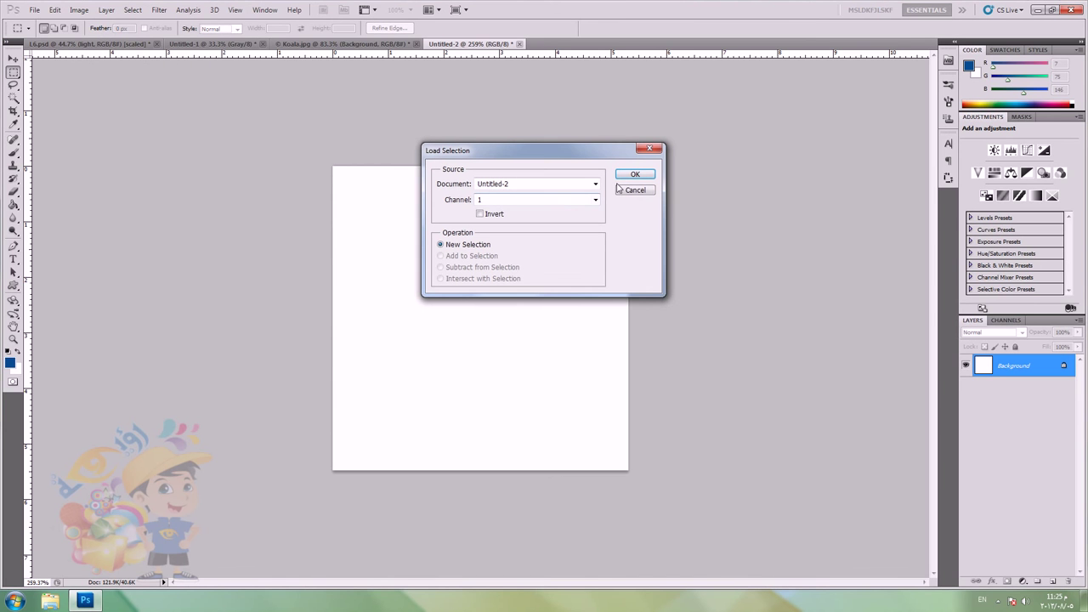
pyautogui.click(595, 199)
pyautogui.click(595, 200)
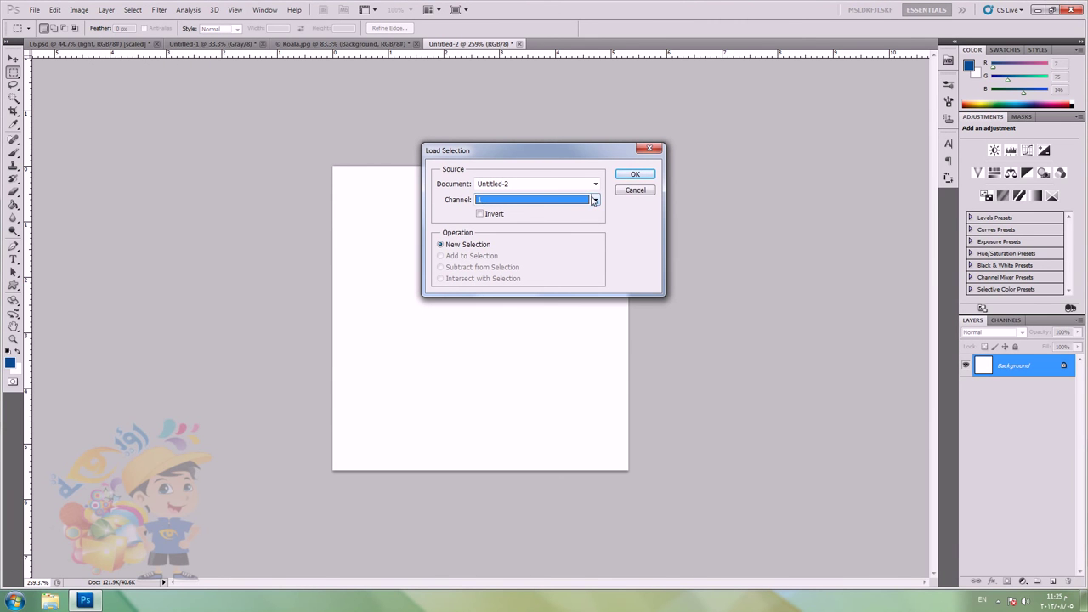
pyautogui.click(636, 175)
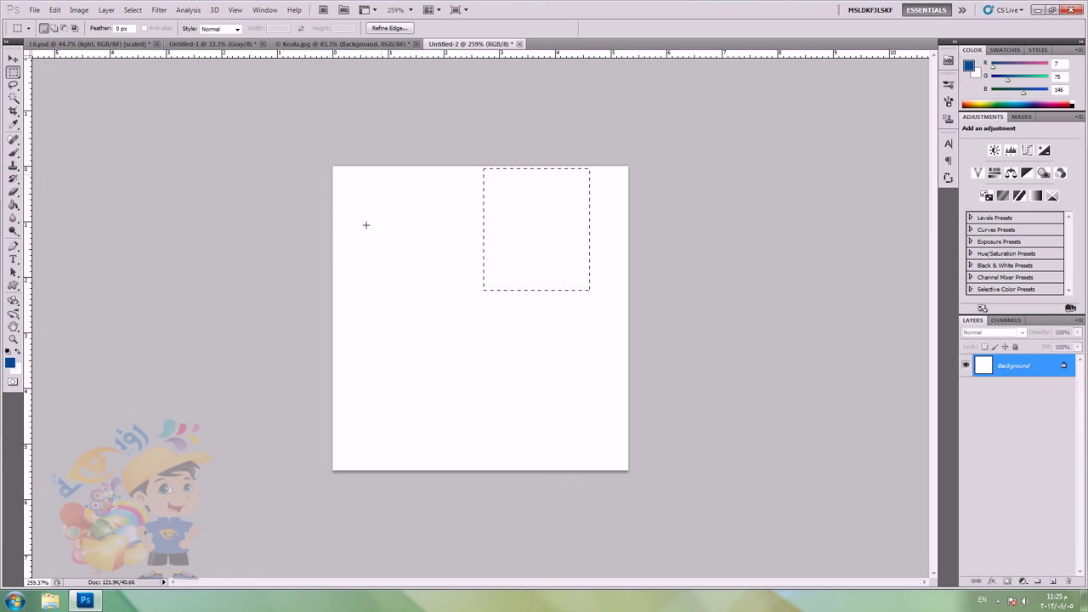
pyautogui.click(492, 128)
# Step: Switch to Koala.jpg and draw an upright rectangular marquee over the left ear, about 16% of the photo's width and 42% of its height
pyautogui.click(340, 44)
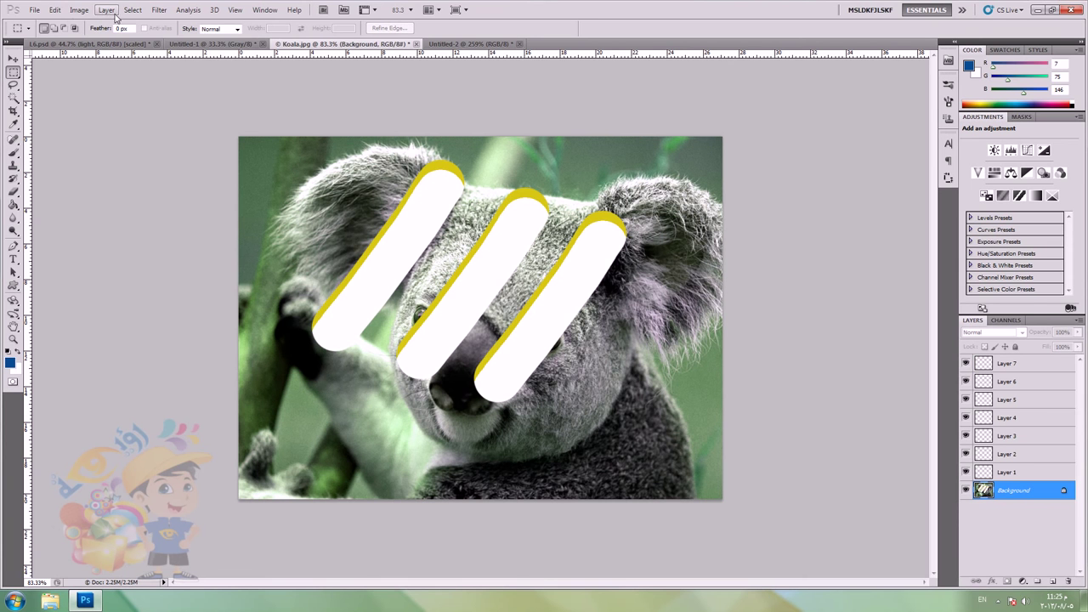
pyautogui.click(133, 10)
pyautogui.click(433, 108)
pyautogui.moveTo(269, 153); pyautogui.dragTo(347, 304)
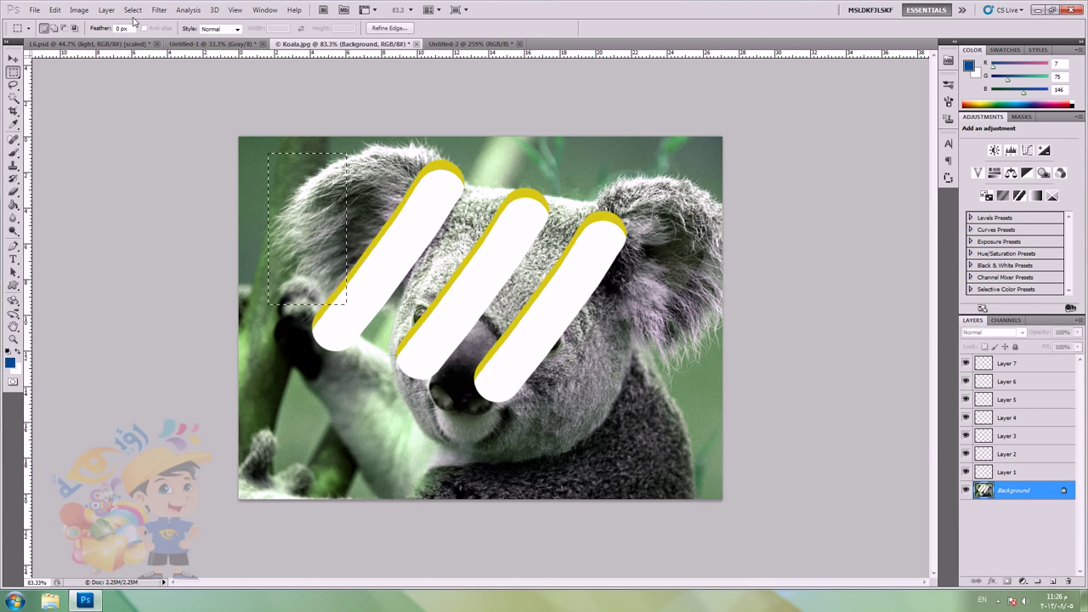
# Step: Save the ear selection as a new channel in a new document
pyautogui.click(133, 9)
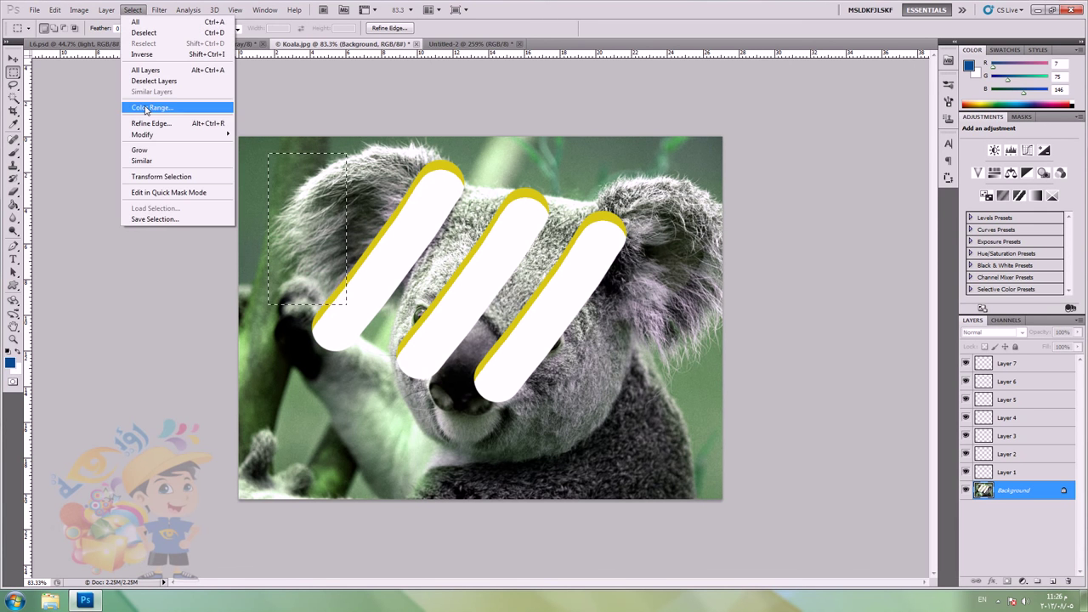
pyautogui.click(157, 219)
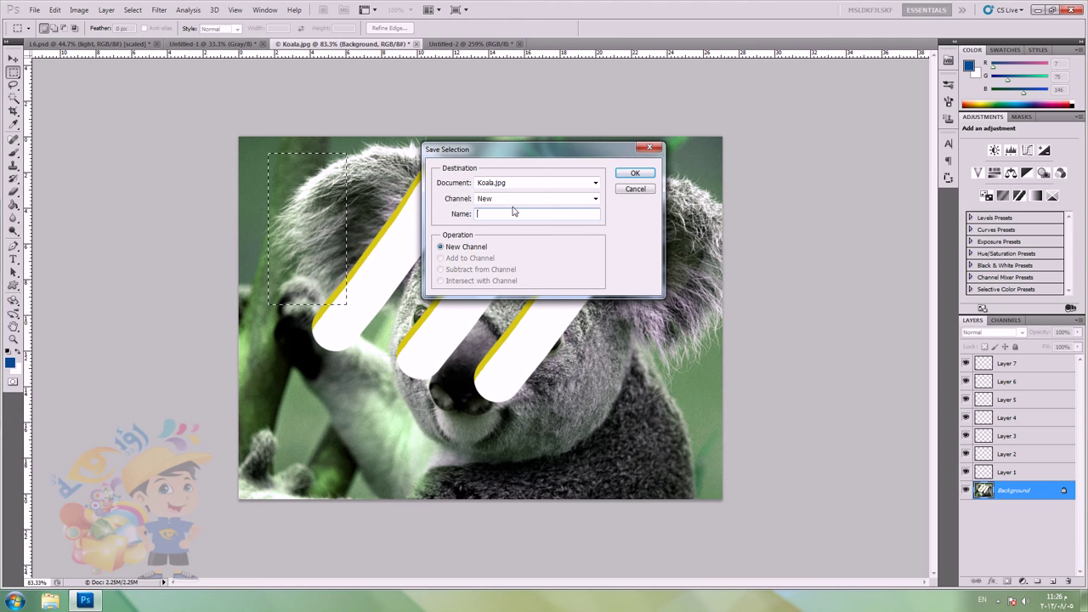
pyautogui.write('1')
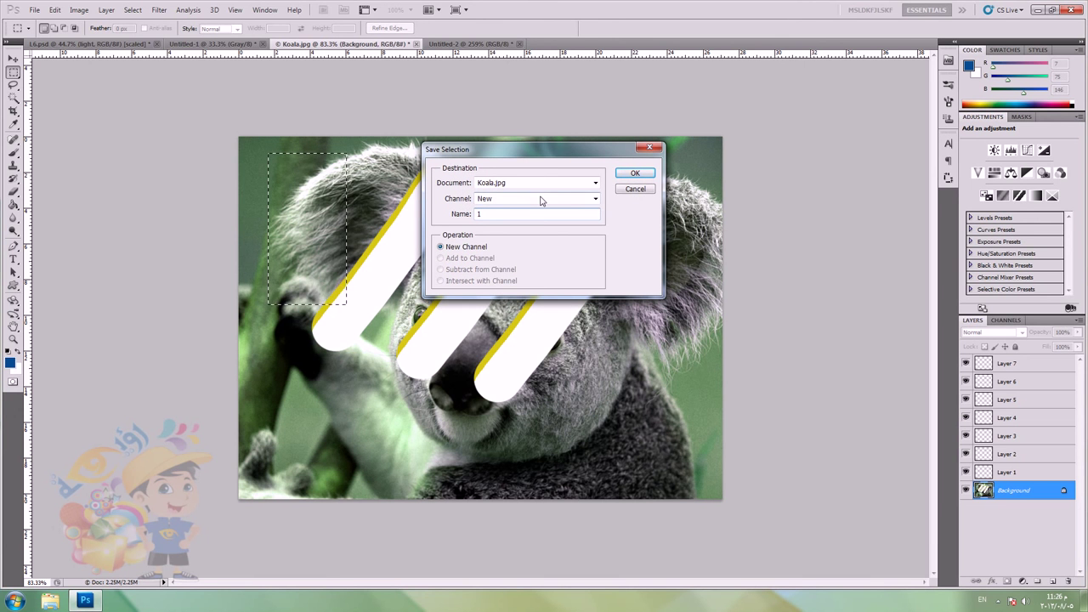
pyautogui.click(509, 188)
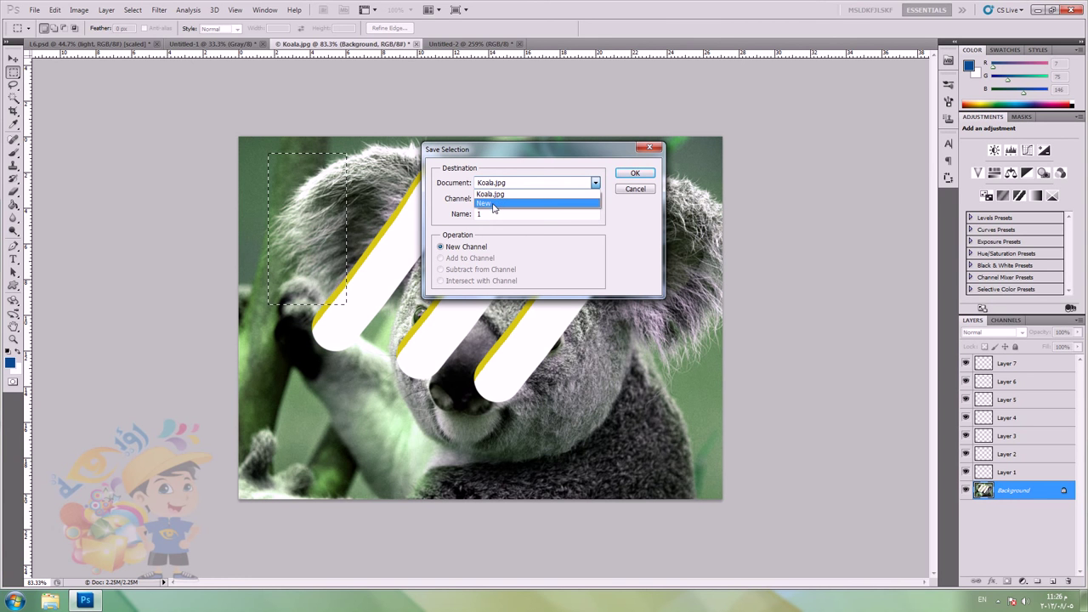
pyautogui.click(493, 206)
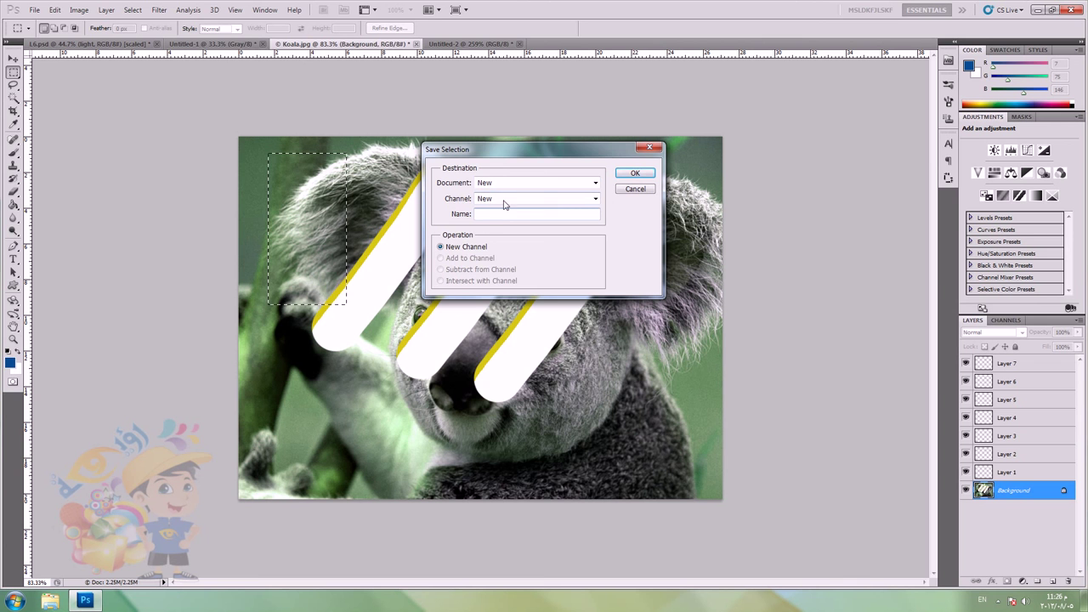
pyautogui.click(505, 199)
pyautogui.click(505, 200)
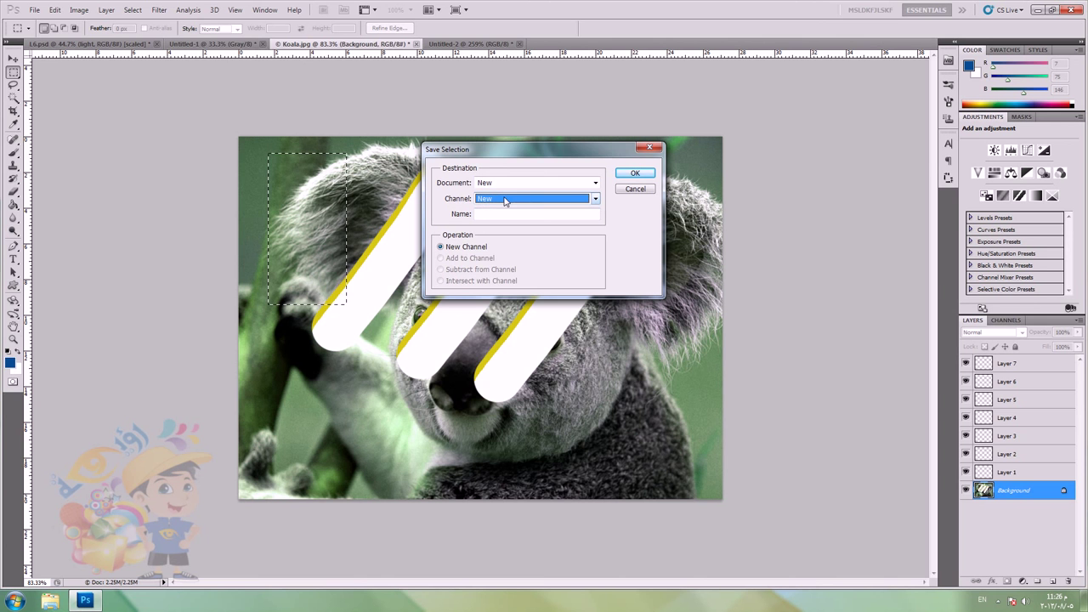
pyautogui.click(636, 175)
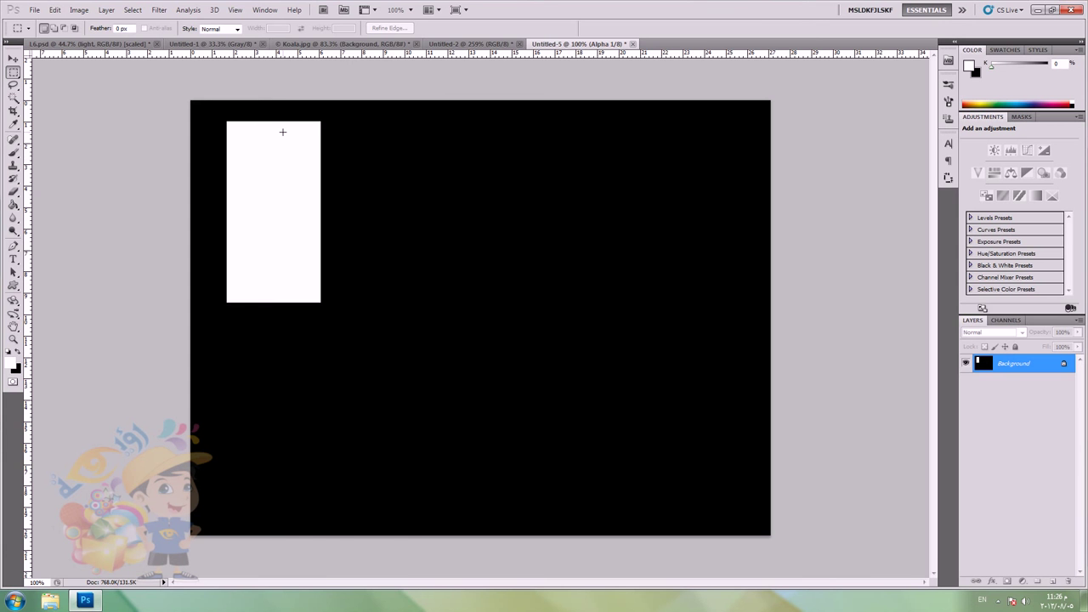
# Step: Compare the ear selection in Koala.jpg with the saved channel in Untitled-5
pyautogui.click(303, 43)
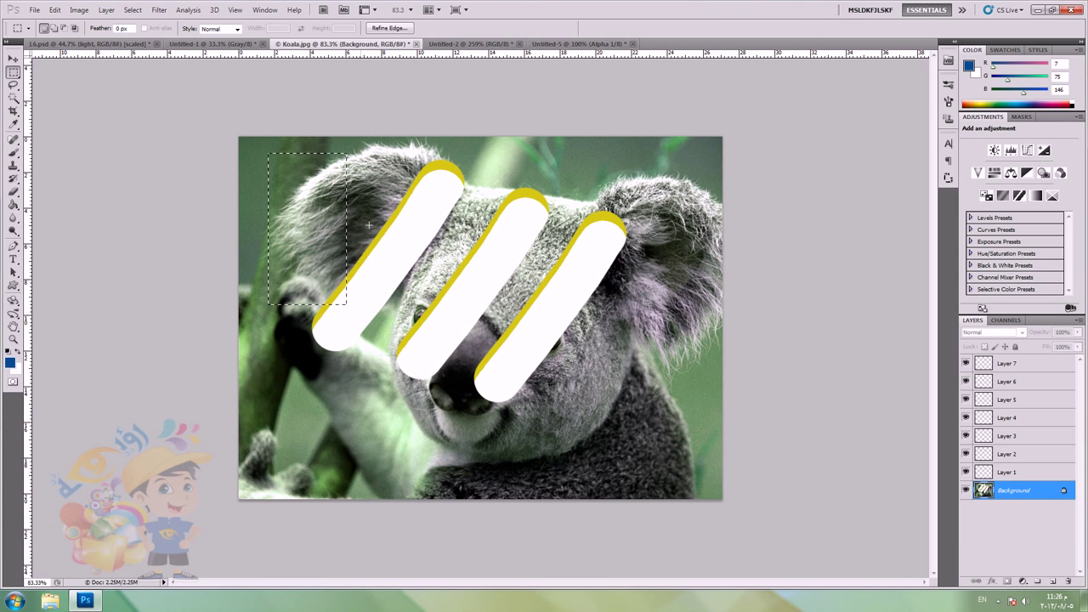
pyautogui.click(578, 43)
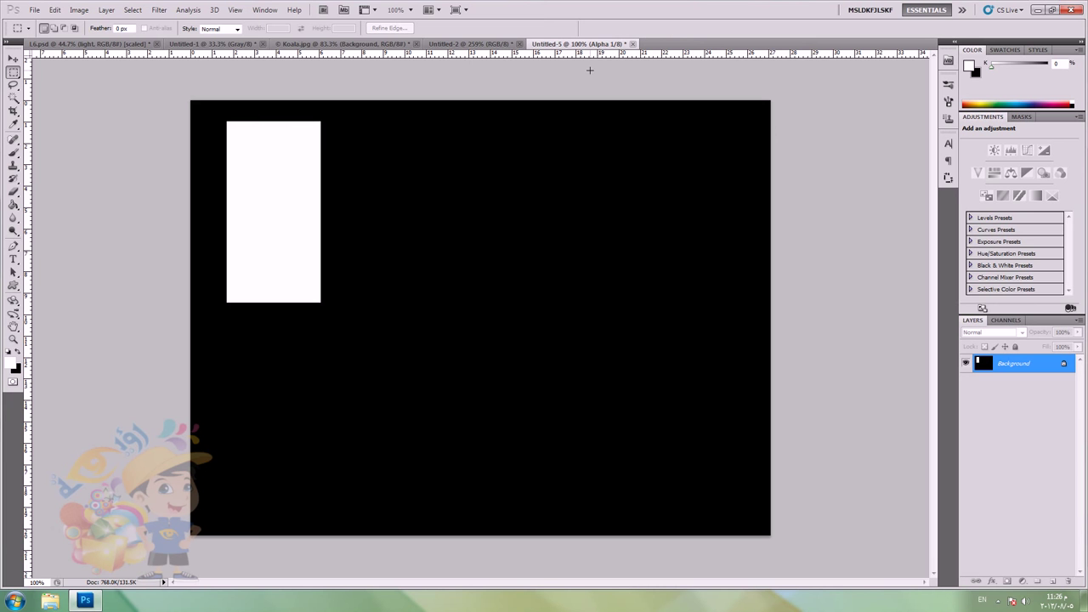
# Step: Switch to L6.psd and hide the Select layer that shows the Select menu picture
pyautogui.click(209, 45)
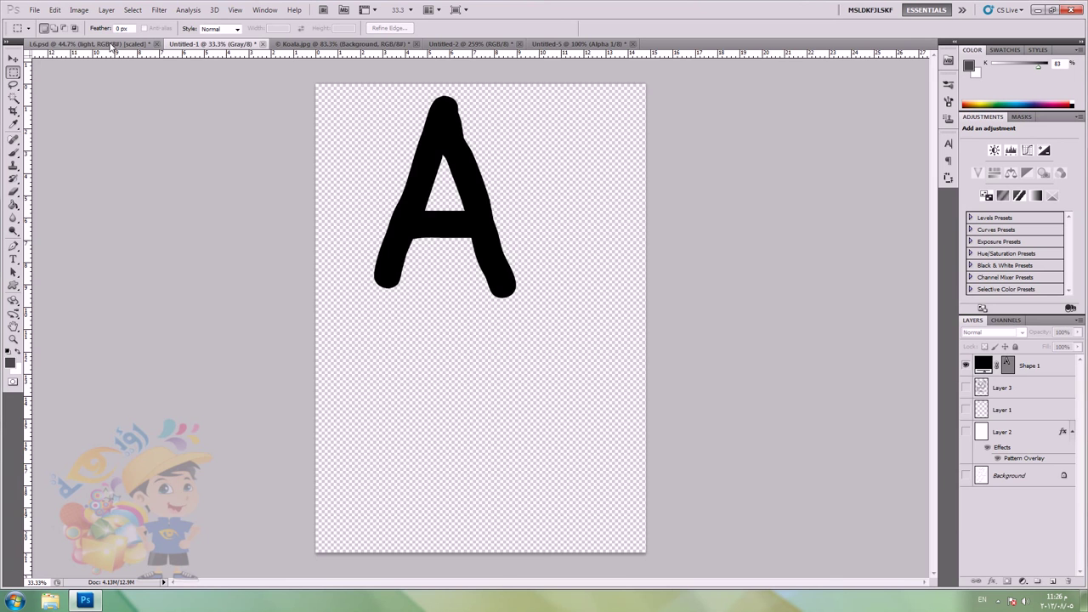
pyautogui.click(112, 45)
pyautogui.press('v')
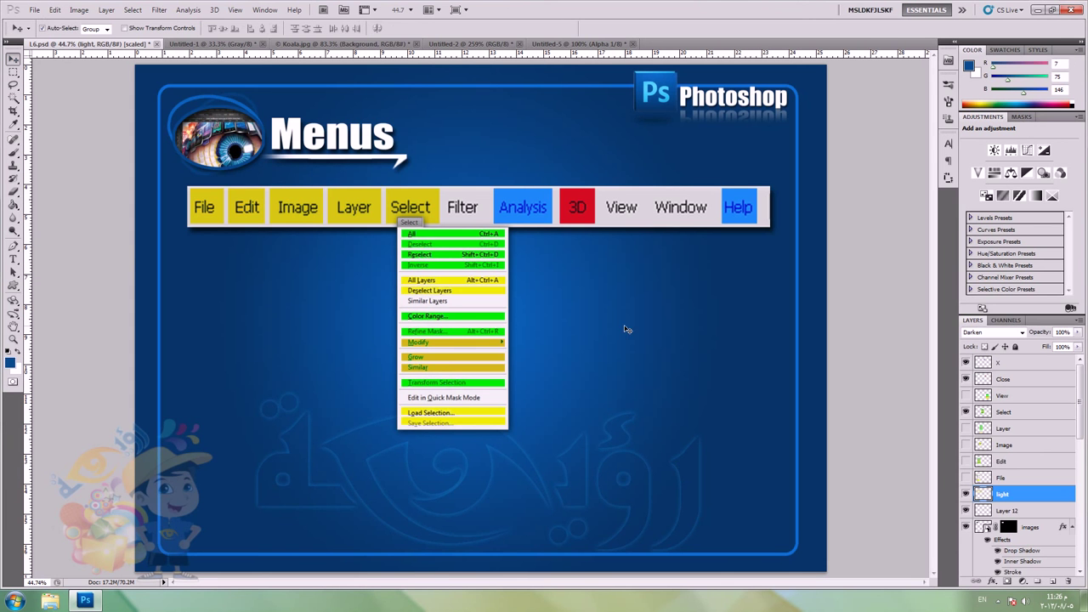
pyautogui.click(481, 284)
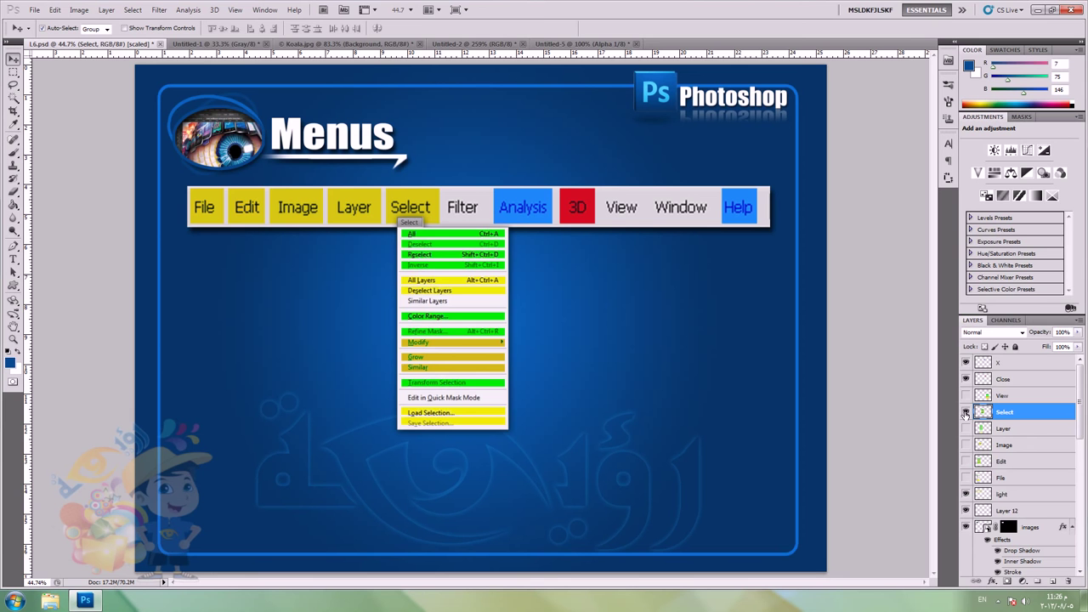
pyautogui.click(964, 412)
# Step: Fill the Filter label's background on the light layer with yellow sampled from the neighbouring labels (RGB 214, 200, 14)
pyautogui.click(462, 210)
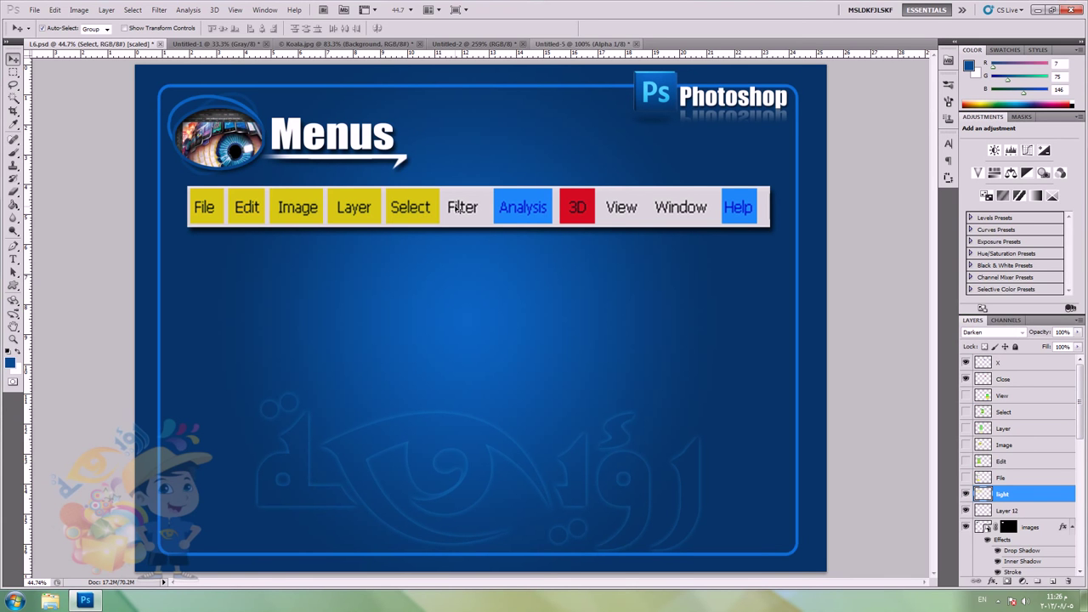
pyautogui.click(14, 204)
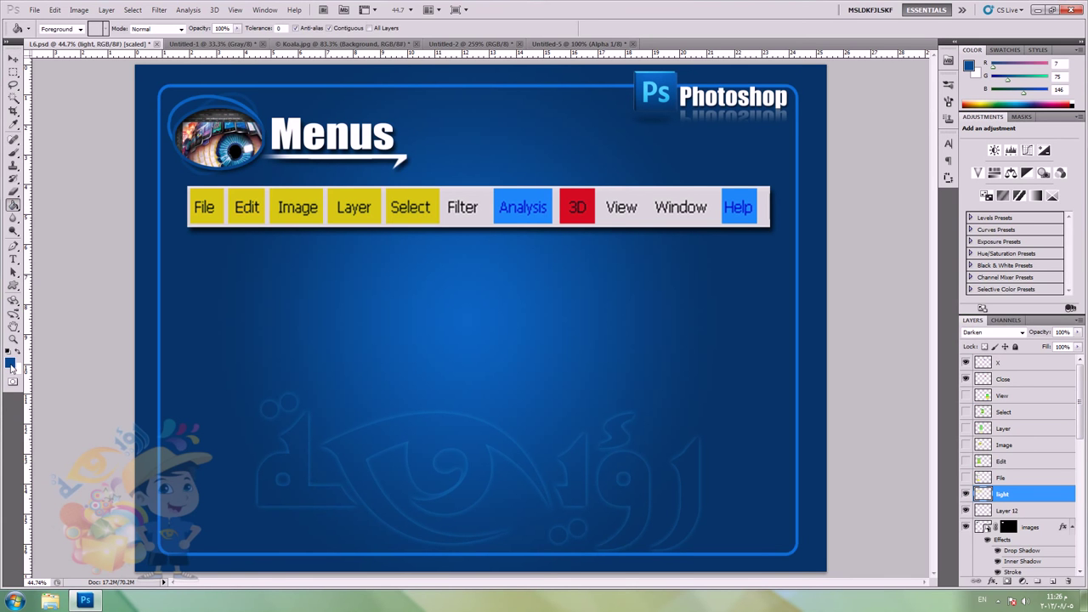
pyautogui.click(10, 364)
pyautogui.click(343, 183)
pyautogui.press('Return')
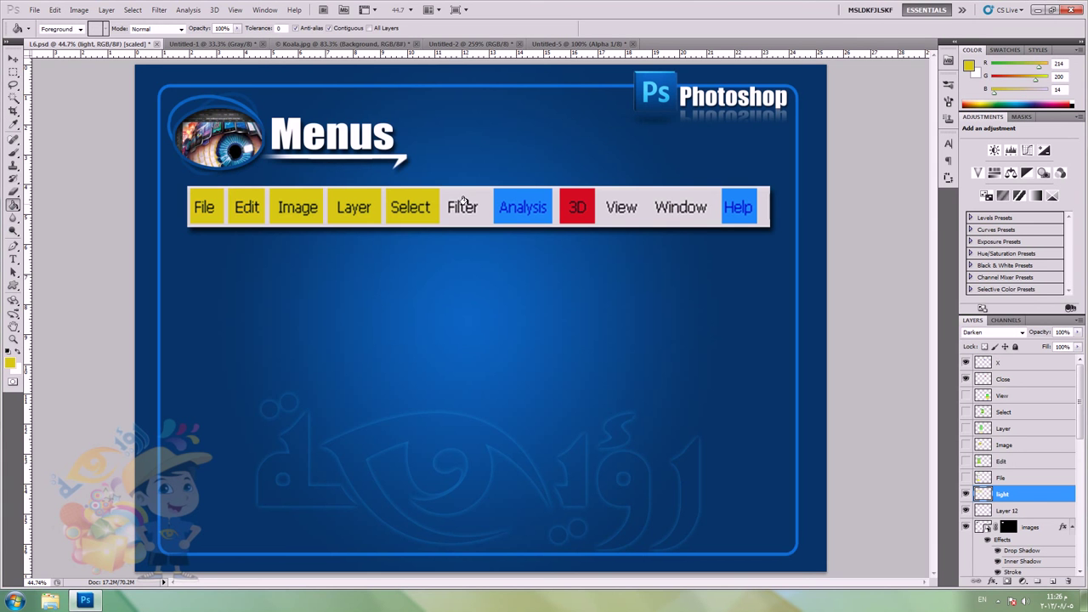
pyautogui.click(463, 203)
pyautogui.press('v')
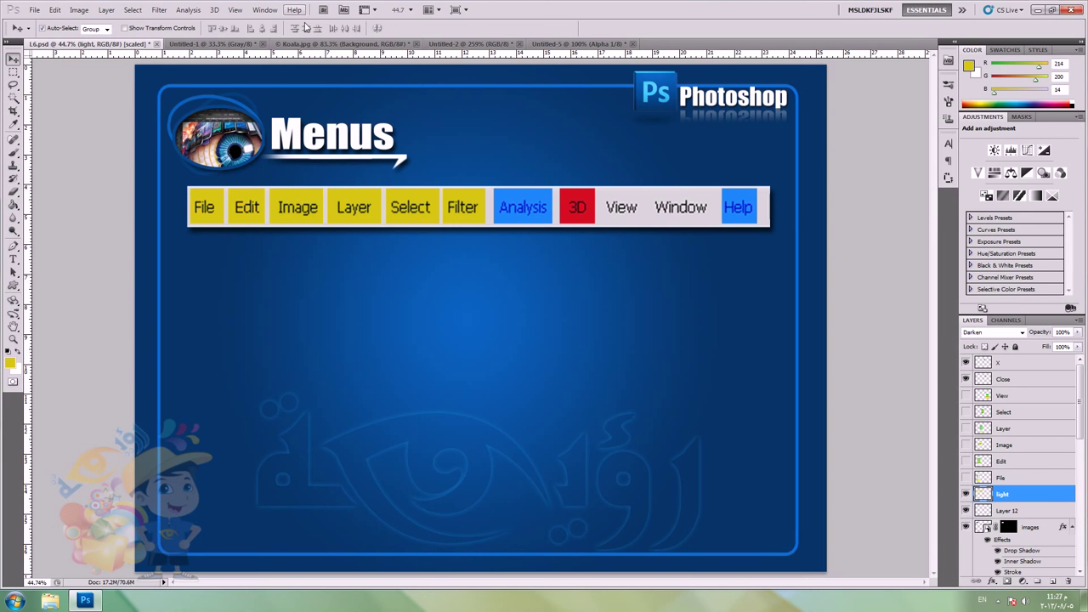
# Step: Switch to Koala.jpg, clear the ear selection, and deselect the Background layer
pyautogui.click(381, 43)
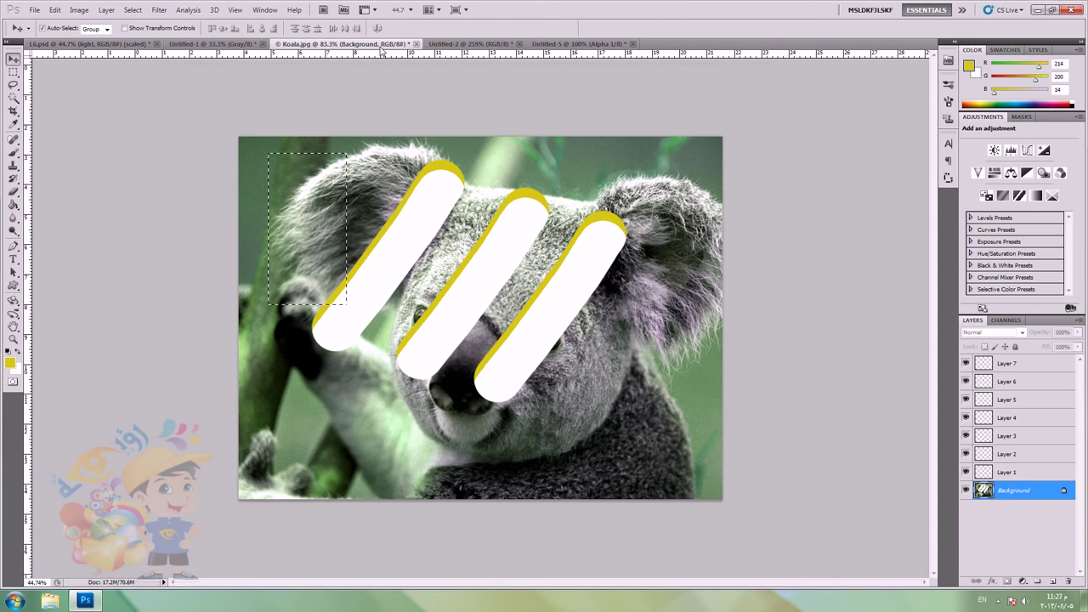
pyautogui.click(14, 72)
pyautogui.hotkey('ctrl', 'd')
pyautogui.click(13, 58)
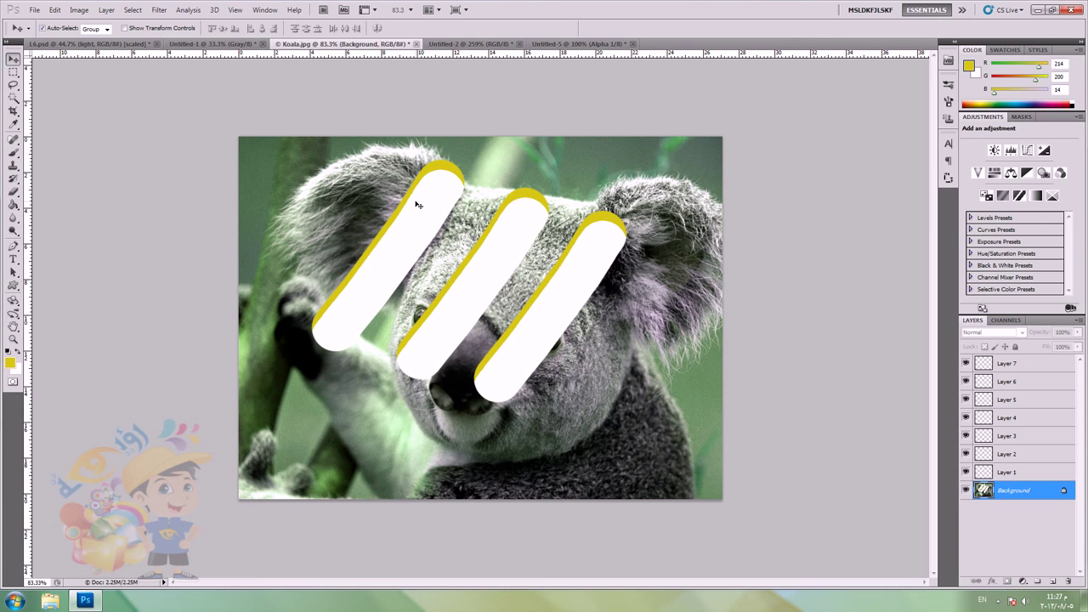
pyautogui.click(225, 127)
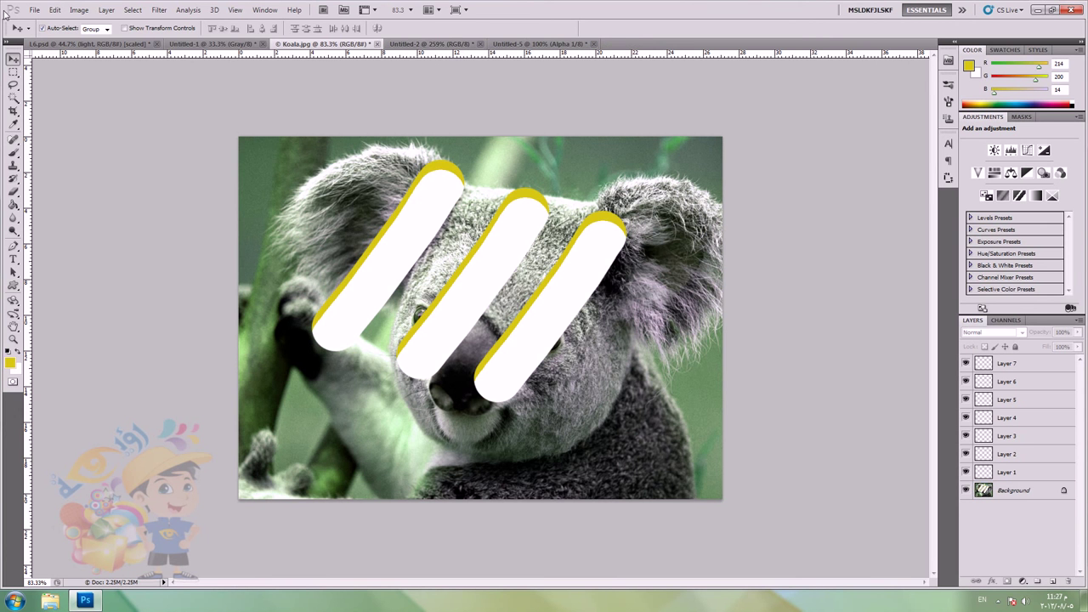
# Step: Place the Desert sample picture in Koala.jpg and scale it about its centre to roughly 85% of its placed size
pyautogui.click(34, 11)
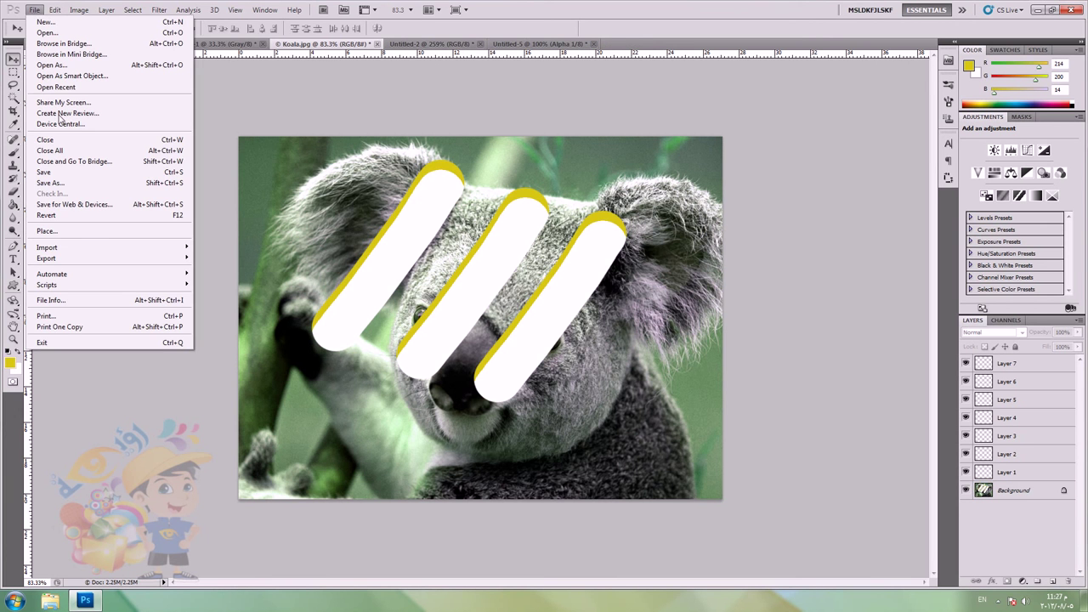
pyautogui.click(85, 230)
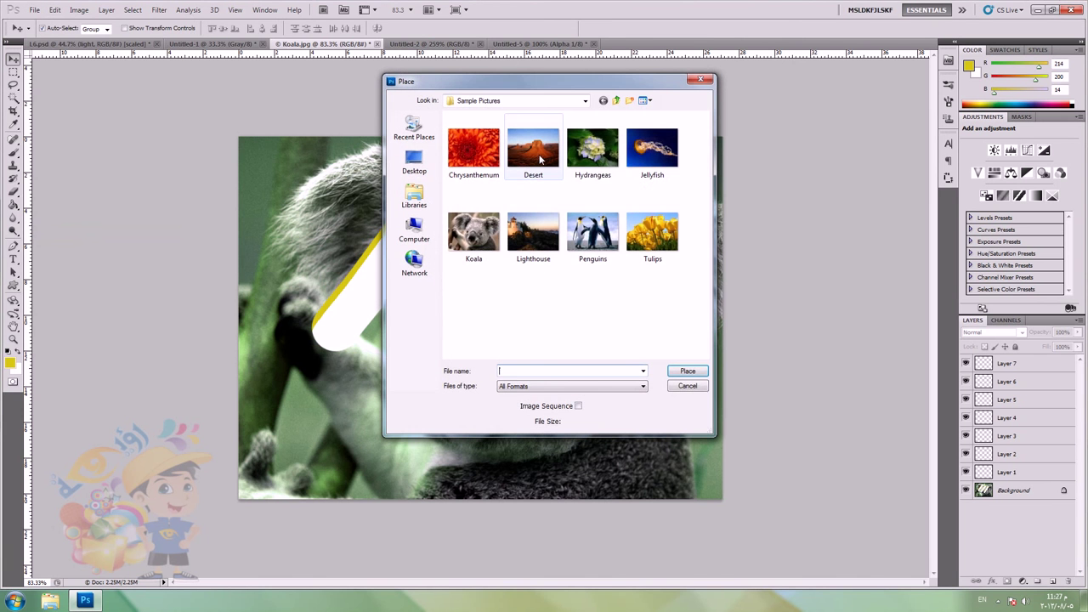
pyautogui.click(540, 160)
pyautogui.doubleClick(539, 160)
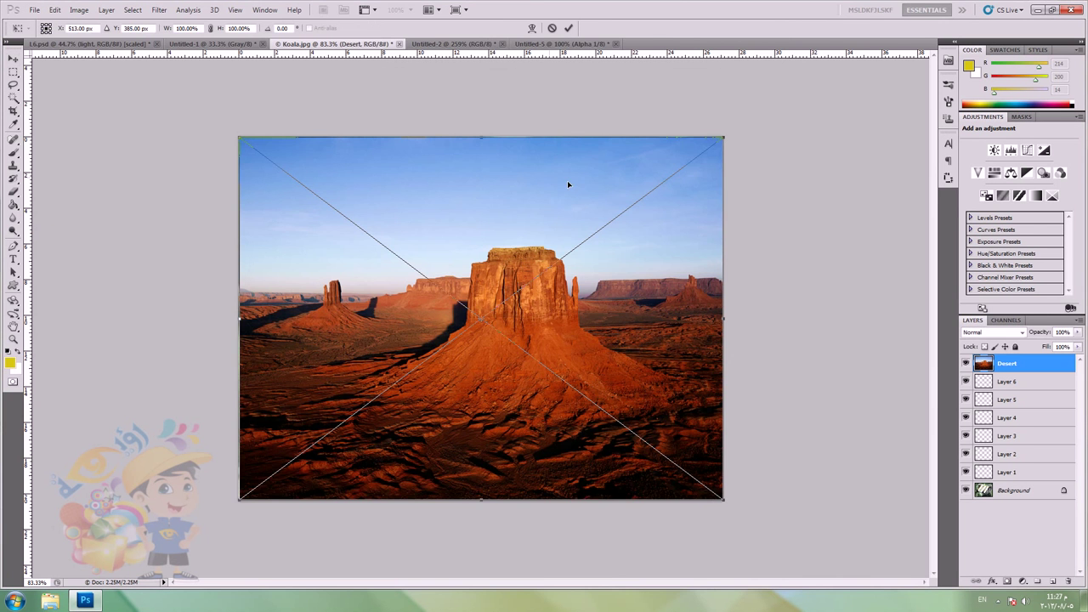
pyautogui.moveTo(723, 141); pyautogui.dragTo(685, 164)
pyautogui.press('Return')
# Step: Rasterize the placed Desert layer, try an Eraser stroke across its sky, and undo the stroke
pyautogui.click(14, 191)
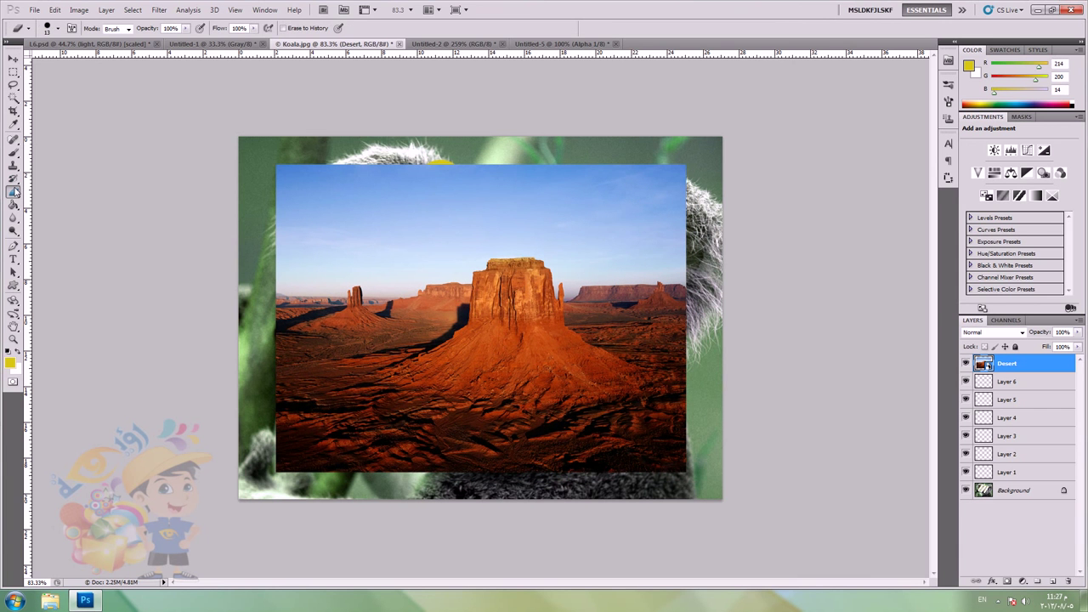
pyautogui.click(396, 219)
pyautogui.click(540, 227)
pyautogui.moveTo(535, 241); pyautogui.dragTo(484, 234)
pyautogui.hotkey('ctrl', 'z')
pyautogui.press('v')
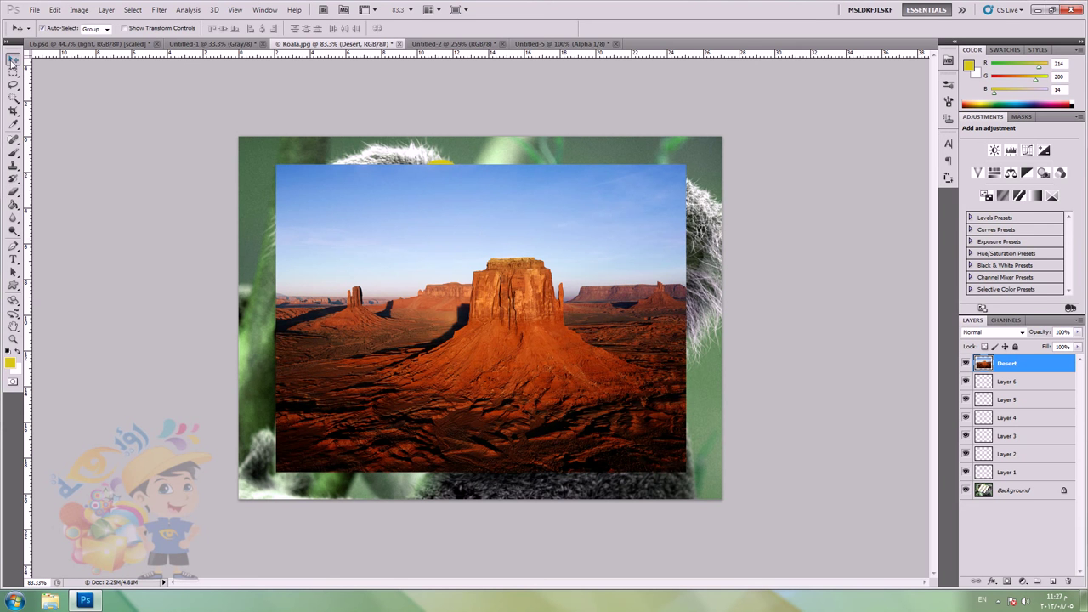
# Step: Apply the Wave distortion filter to the Desert layer with the Sine type and Repeat Edge Pixels
pyautogui.click(156, 10)
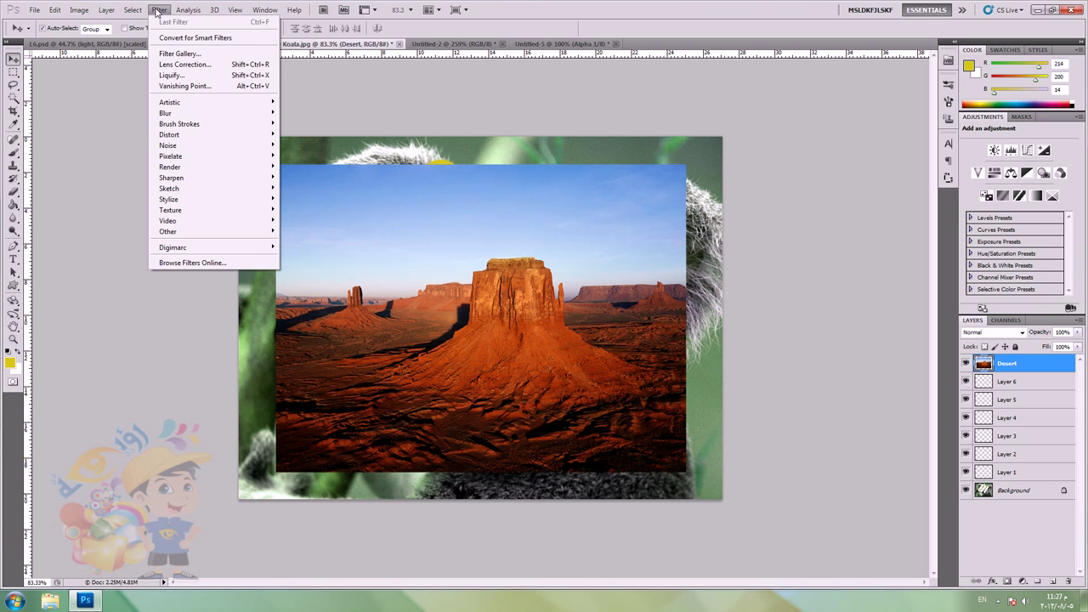
pyautogui.moveTo(204, 140)
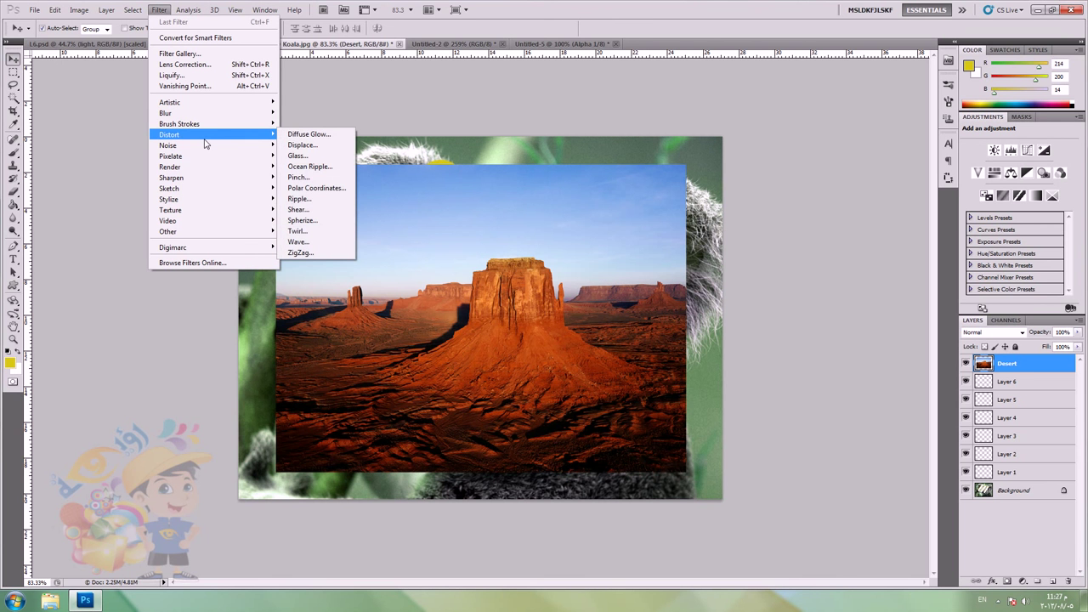
pyautogui.moveTo(212, 115)
pyautogui.click(332, 246)
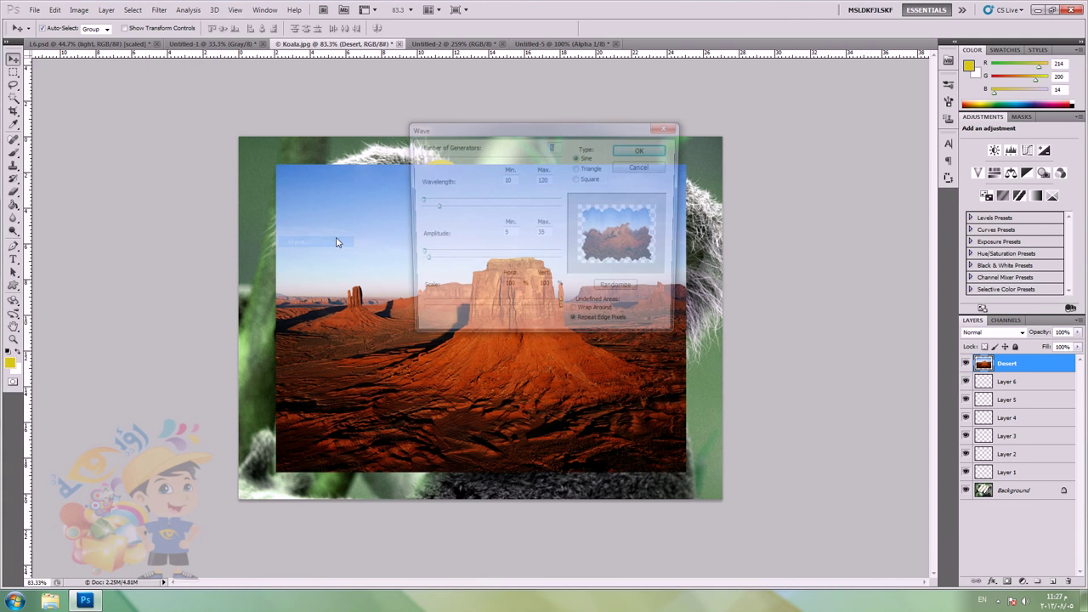
pyautogui.click(646, 148)
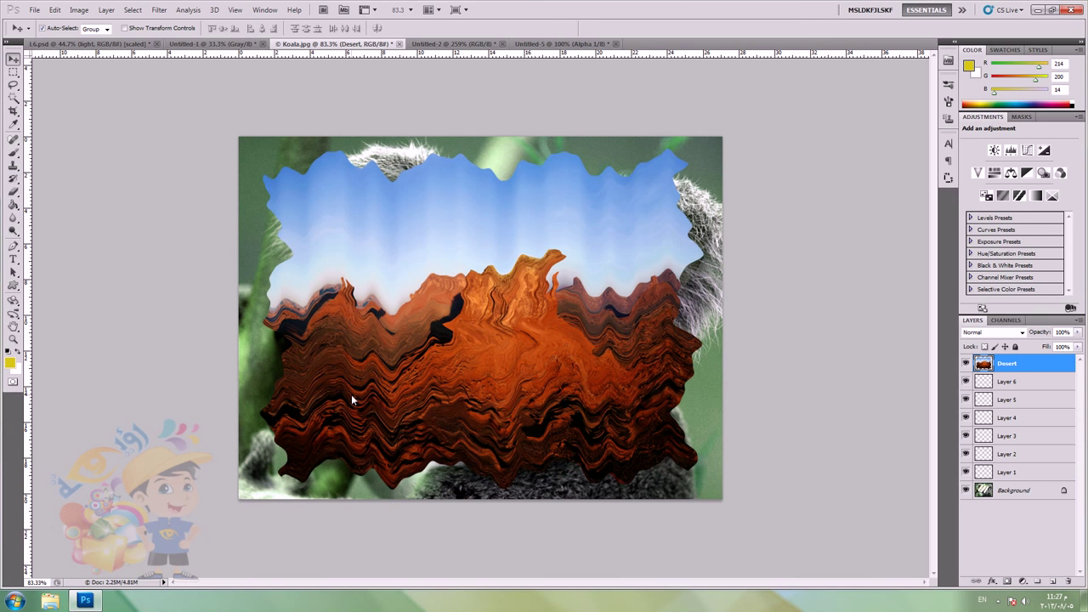
# Step: Apply the Median noise filter to the Desert layer with a radius of about 9 pixels
pyautogui.click(159, 10)
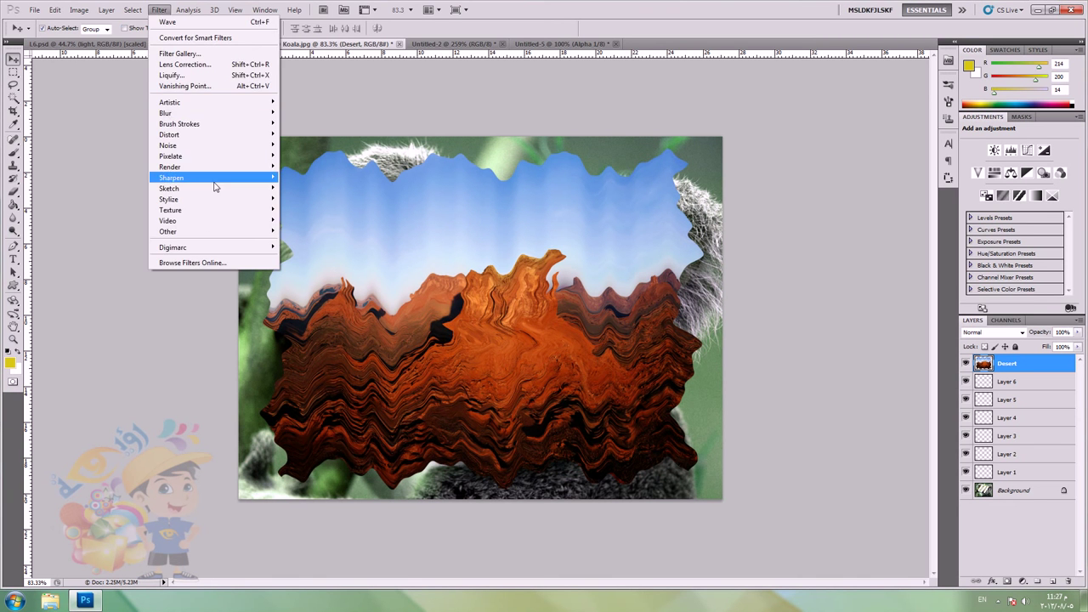
pyautogui.moveTo(229, 151)
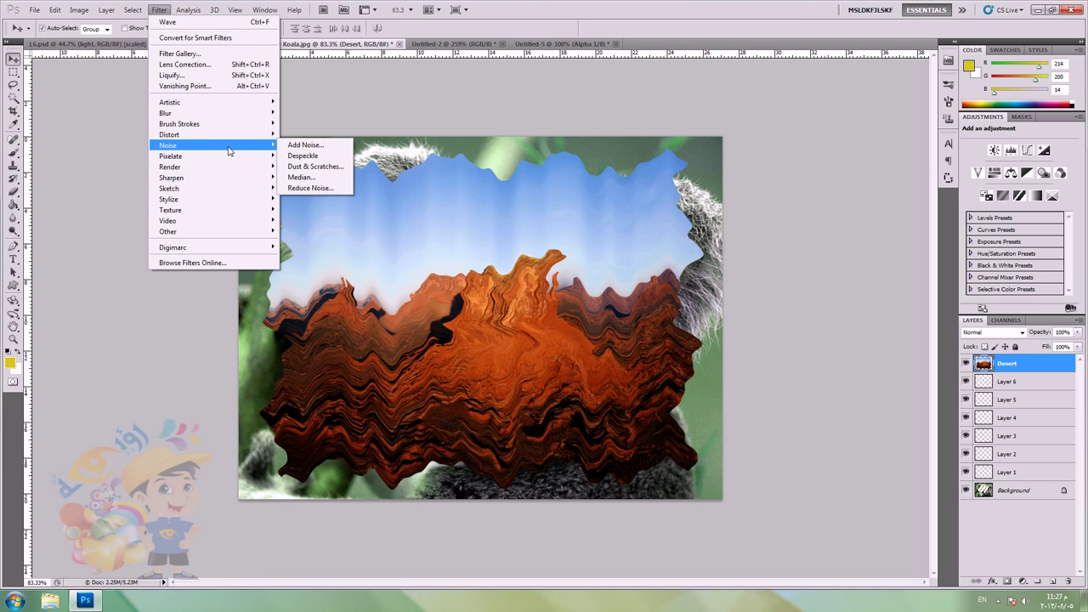
pyautogui.click(327, 179)
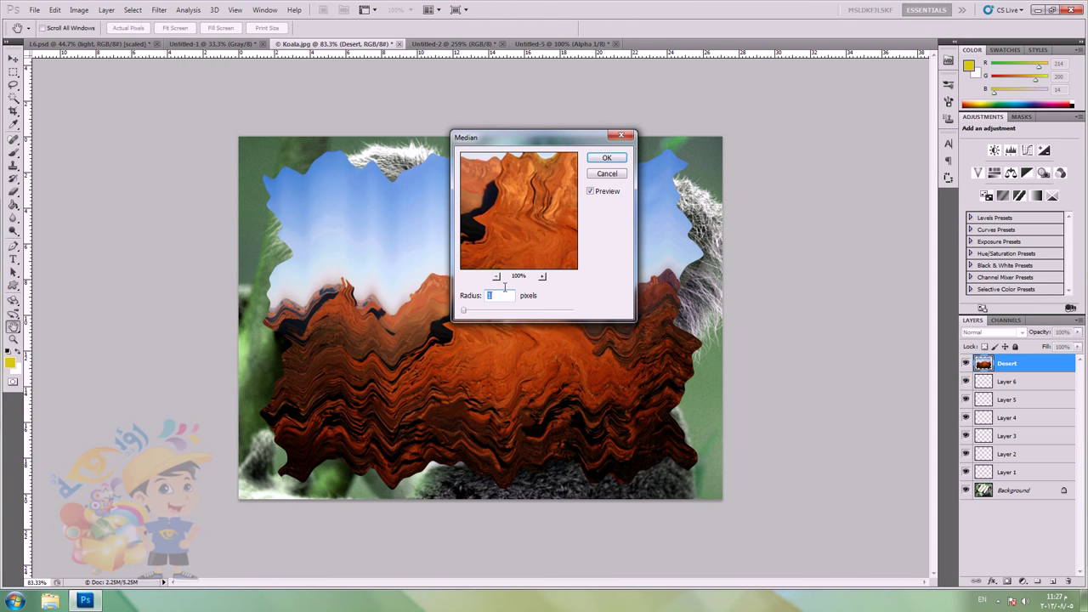
pyautogui.moveTo(466, 315)
pyautogui.mouseDown()
pyautogui.moveTo(495, 313)
pyautogui.moveTo(473, 312)
pyautogui.mouseUp()
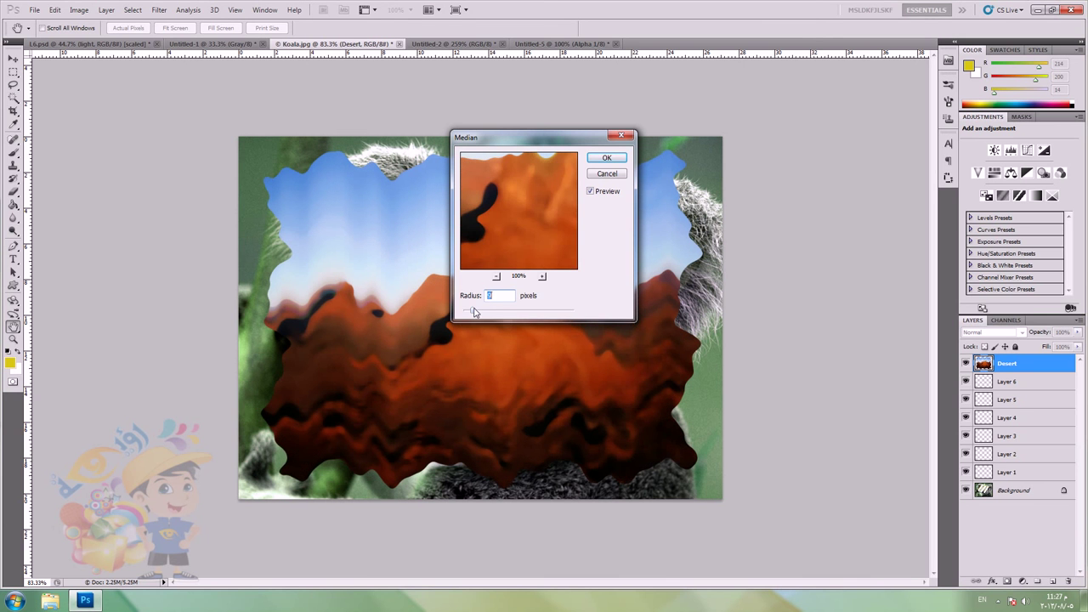
pyautogui.click(607, 158)
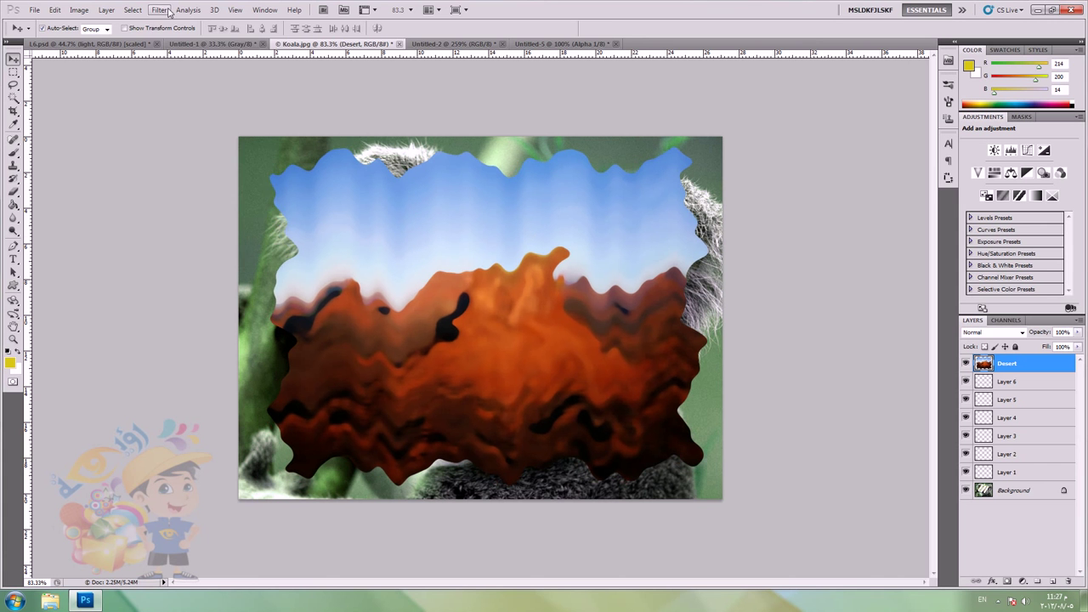
# Step: Open the Filter Gallery and preview the texture filters Stained Glass, Patchwork, Grain, and Craquelure with a crack spacing of 34
pyautogui.click(169, 12)
pyautogui.moveTo(213, 136)
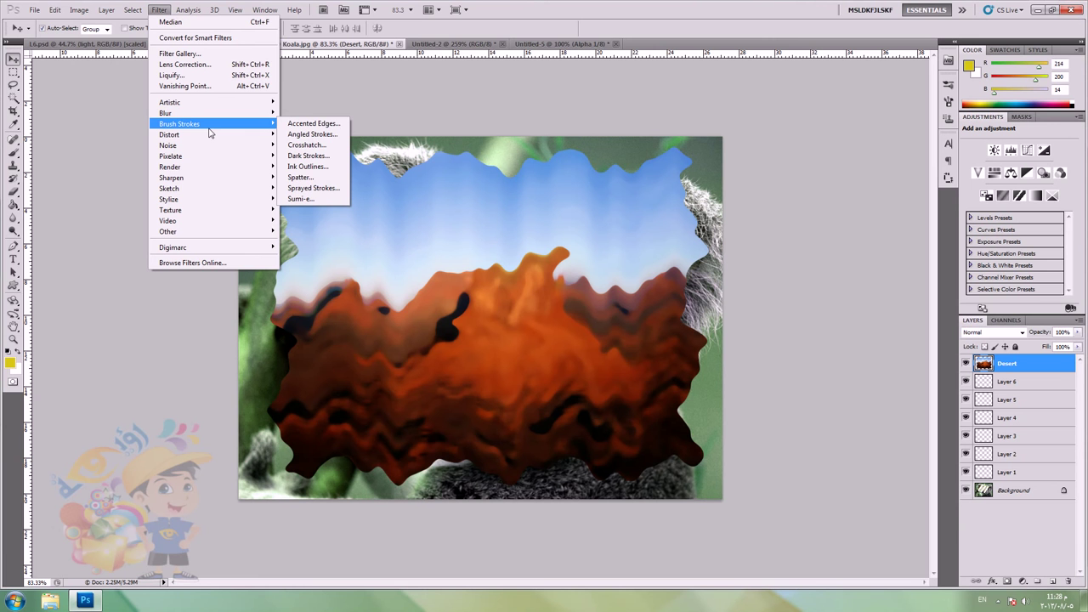
pyautogui.click(200, 56)
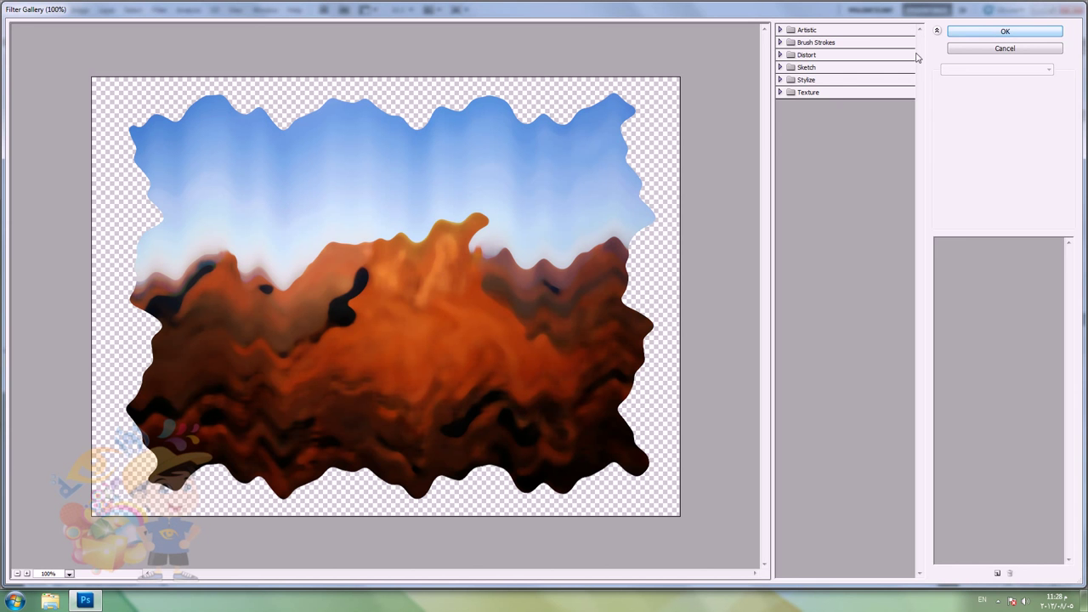
pyautogui.click(780, 92)
pyautogui.click(846, 153)
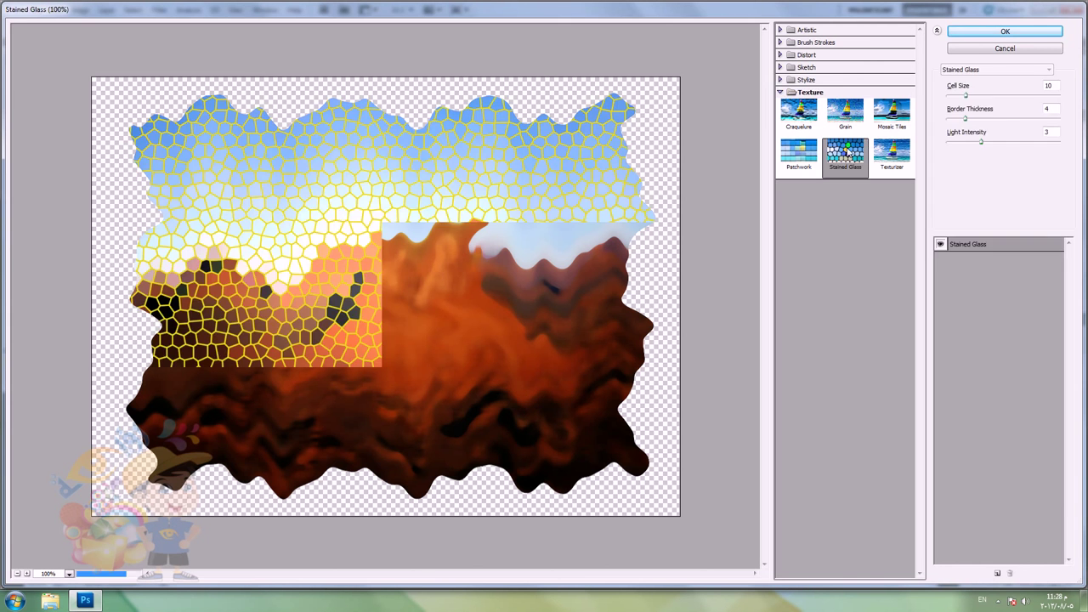
pyautogui.click(798, 157)
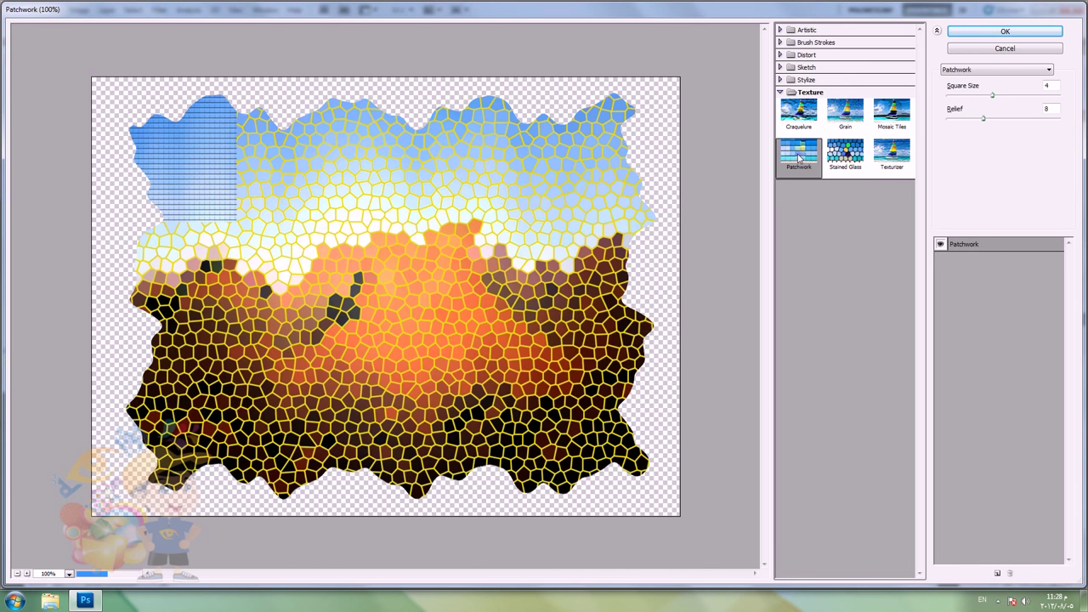
pyautogui.click(859, 121)
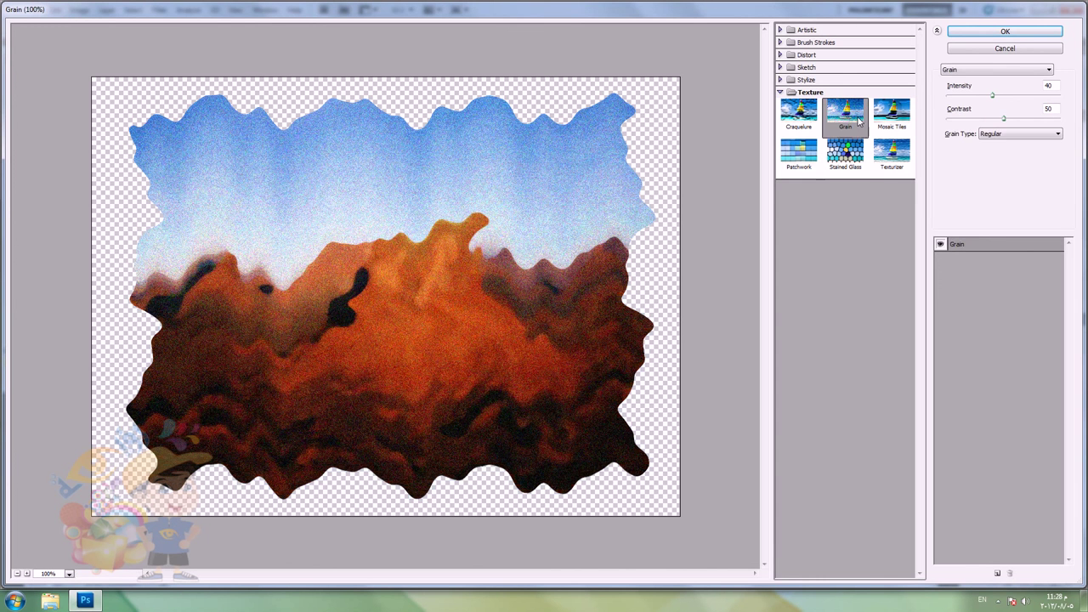
pyautogui.click(799, 115)
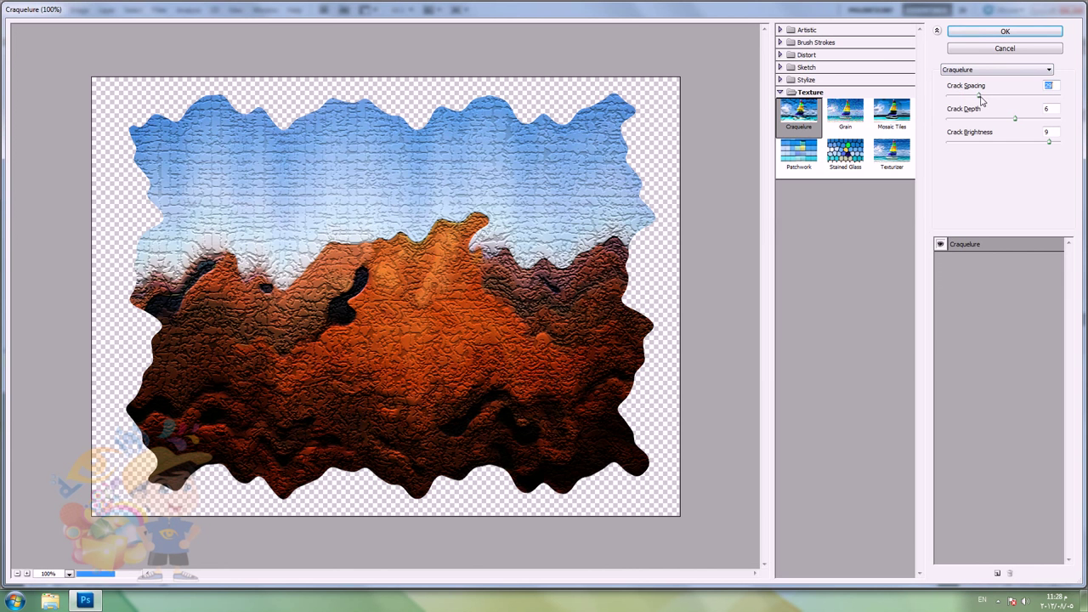
pyautogui.moveTo(978, 96); pyautogui.dragTo(984, 95)
# Step: Preview the Sketch filters Chalk & Charcoal, Charcoal and Graphic Pen, plus the Brush Strokes filters Angled Strokes and Crosshatch
pyautogui.click(799, 67)
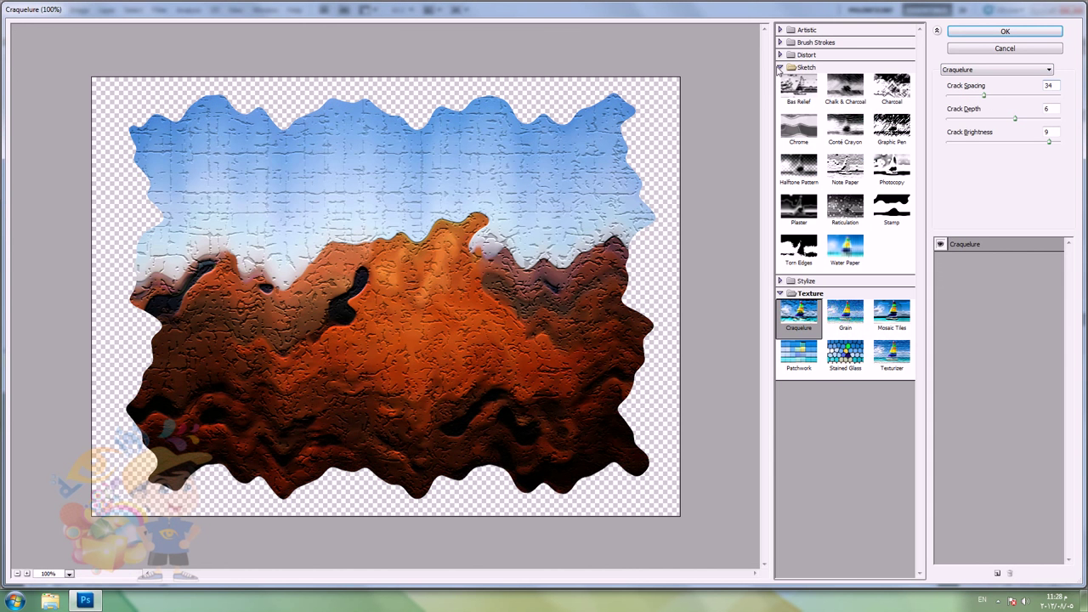
pyautogui.click(849, 93)
pyautogui.click(892, 87)
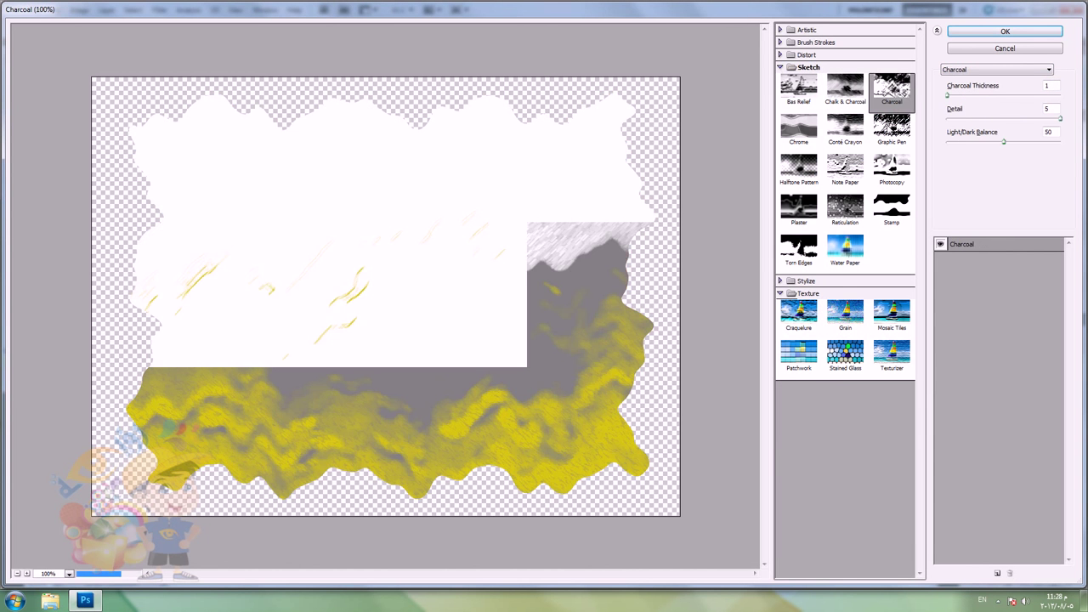
pyautogui.click(892, 126)
pyautogui.click(779, 41)
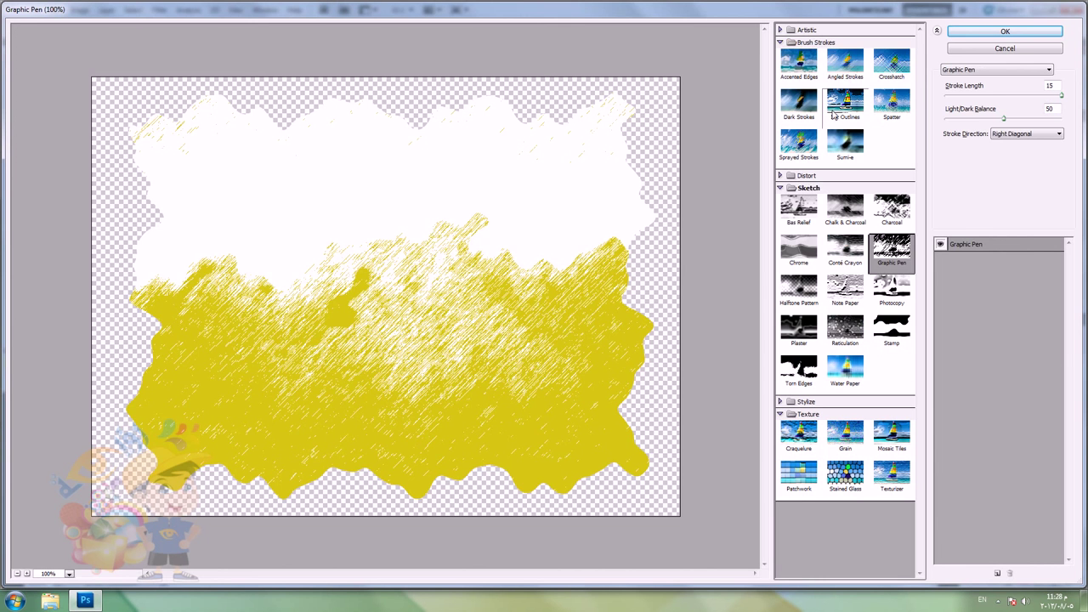
pyautogui.click(844, 63)
pyautogui.click(894, 64)
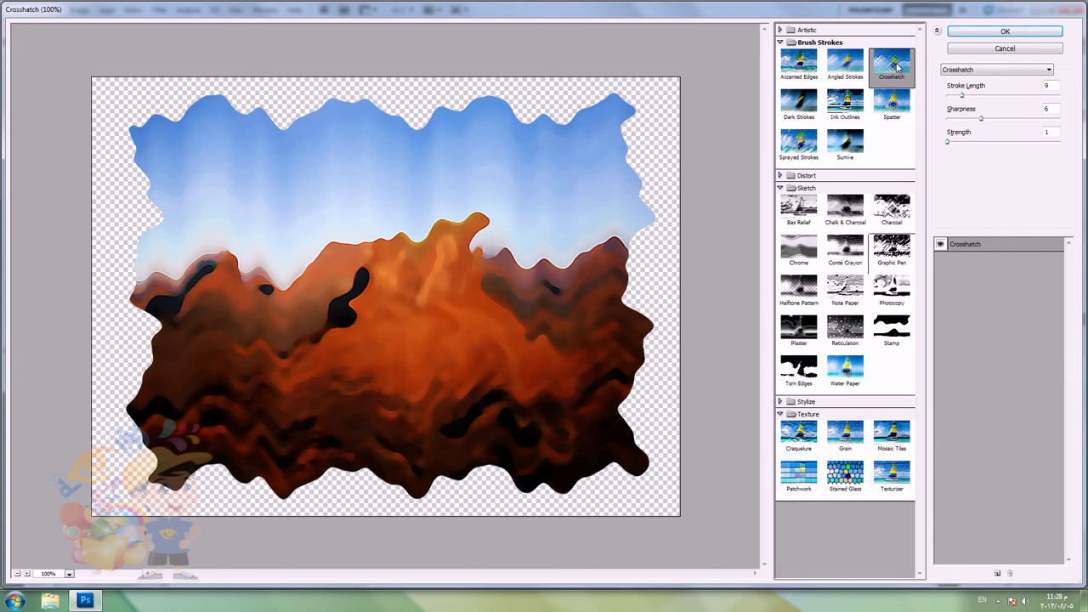
# Step: Preview the Artistic filters Film Grain, Fresco, Underpainting and Watercolor, and close the Filter Gallery without applying any effect
pyautogui.click(780, 31)
pyautogui.click(801, 92)
pyautogui.click(846, 90)
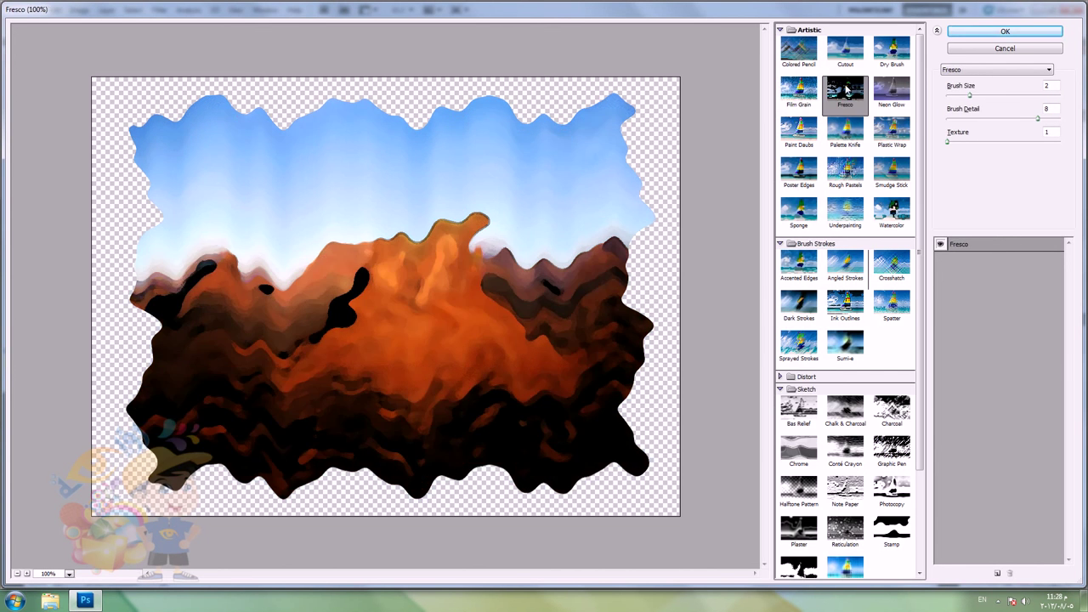
pyautogui.click(836, 212)
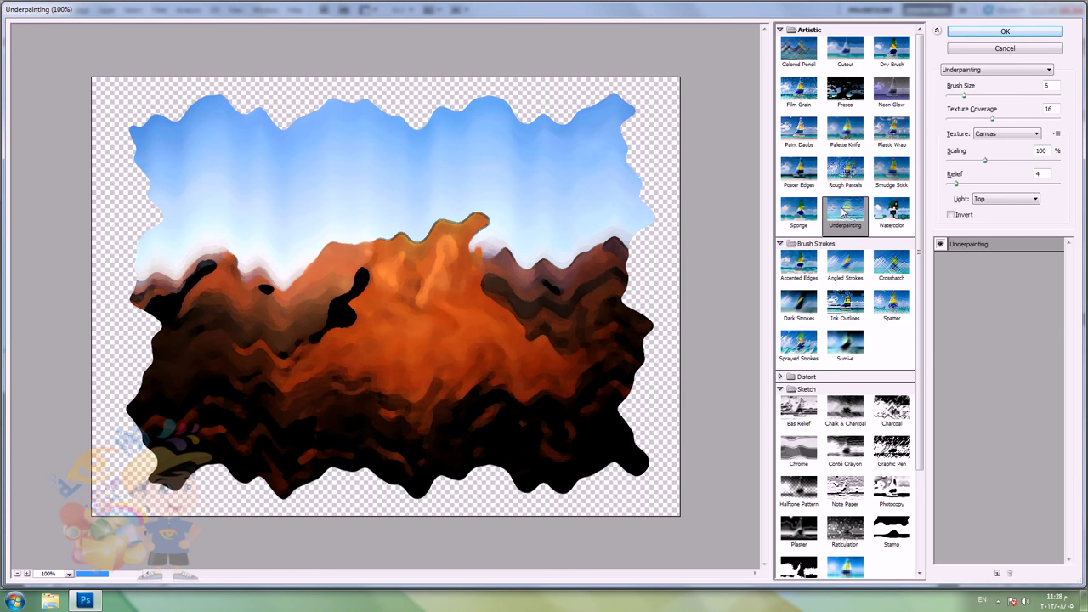
pyautogui.click(890, 213)
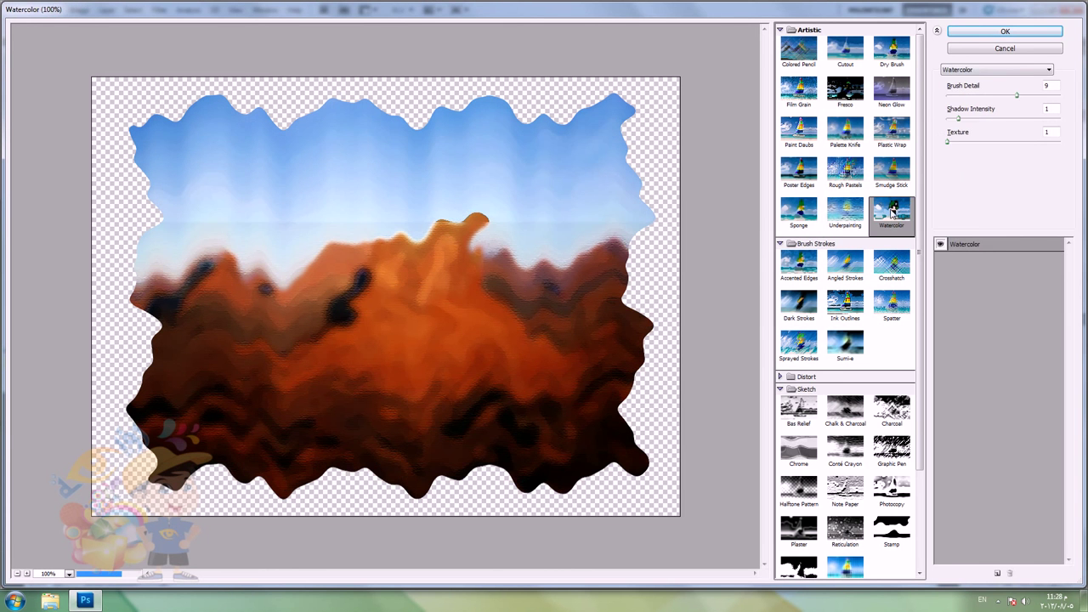
pyautogui.click(1004, 31)
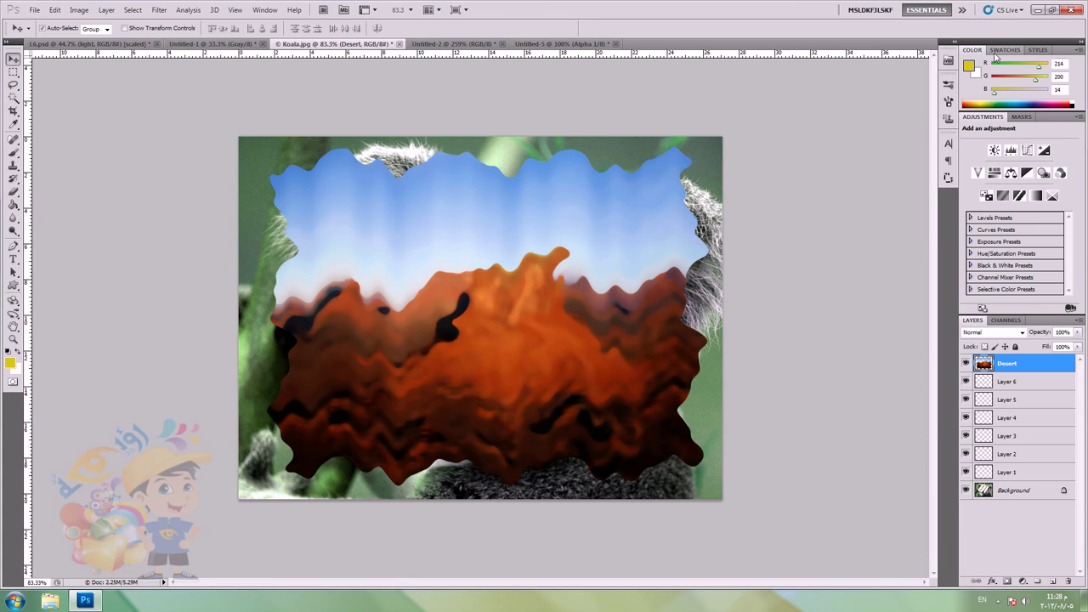
# Step: Try pushing the Desert layer's ridge upward into peaks with Liquify's Forward Warp tool, and discard the changes
pyautogui.click(160, 11)
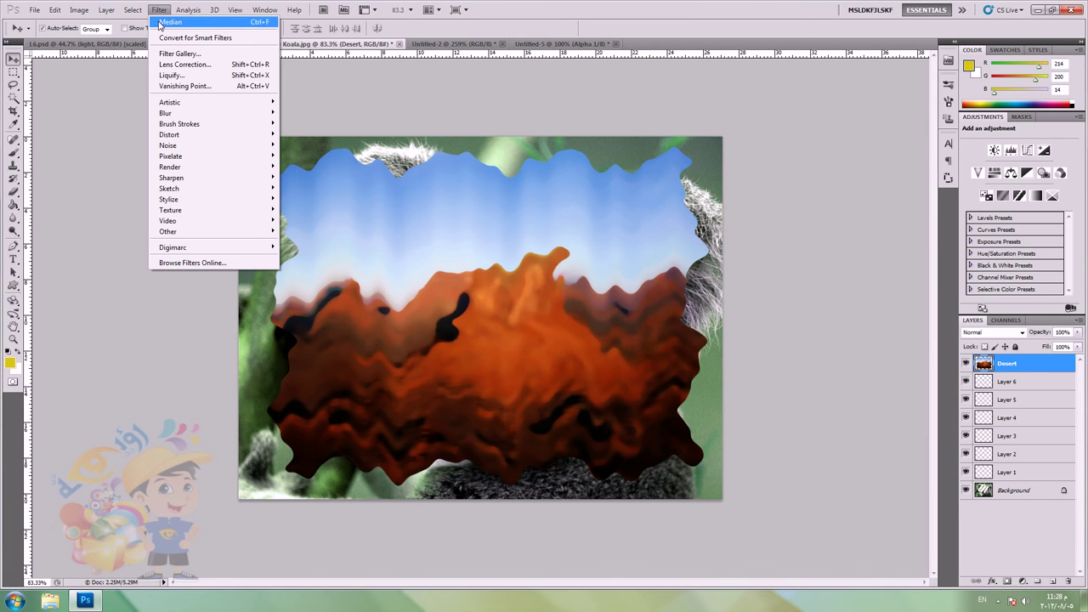
pyautogui.click(204, 79)
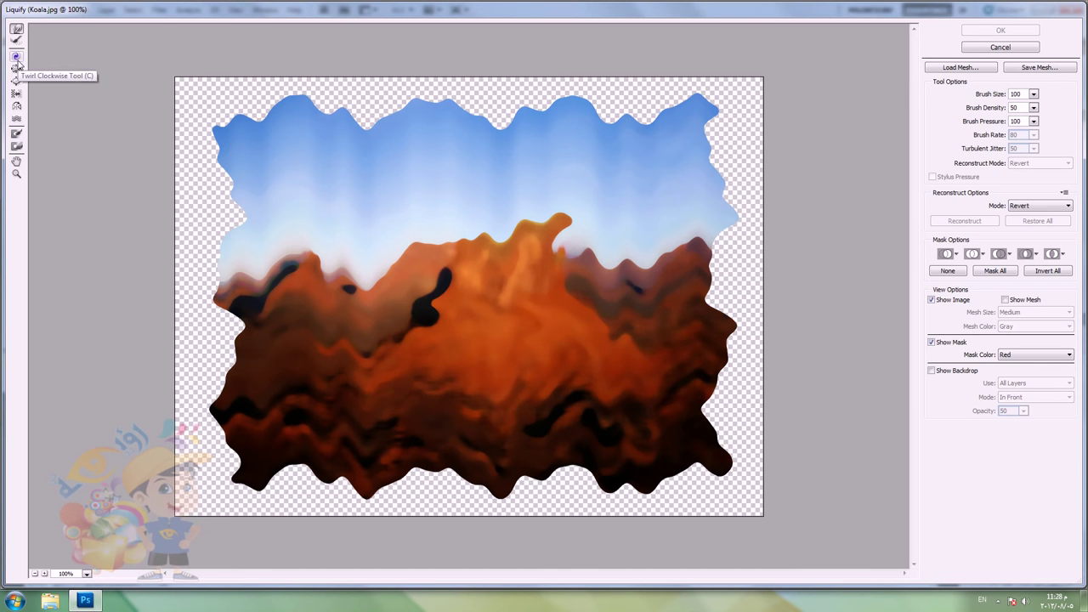
pyautogui.moveTo(406, 268); pyautogui.dragTo(415, 219)
pyautogui.moveTo(459, 268); pyautogui.dragTo(463, 225)
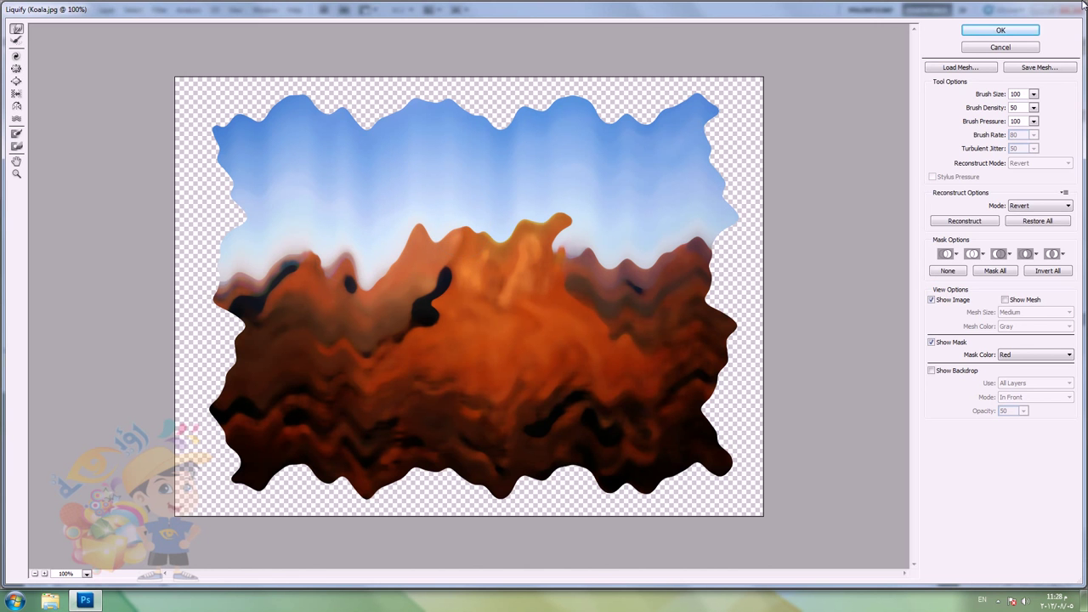
pyautogui.click(1001, 49)
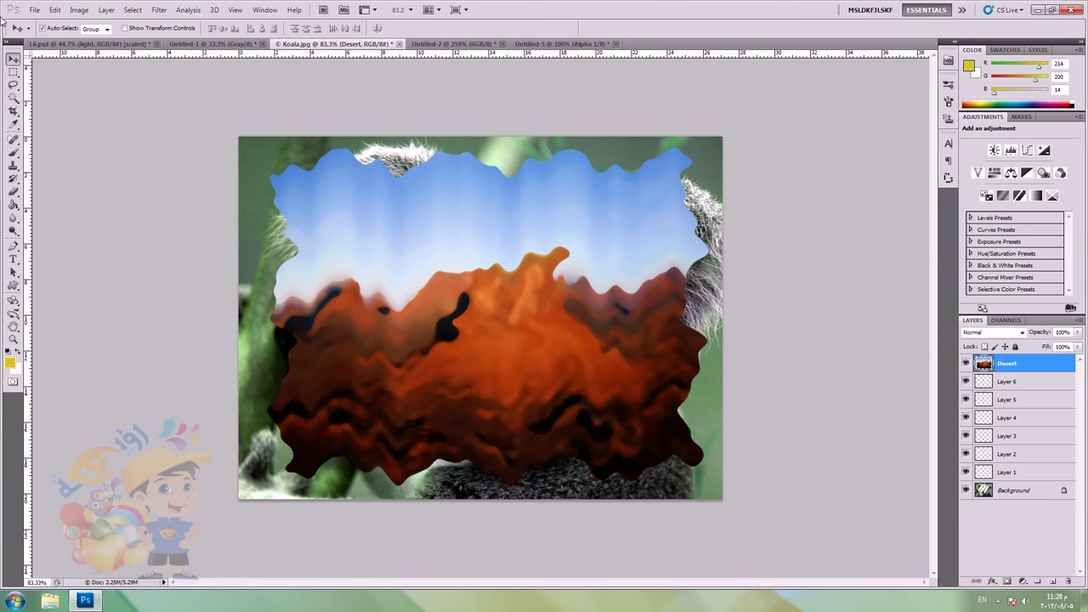
# Step: Open the Penguins image from the Sample Pictures folder
pyautogui.click(35, 10)
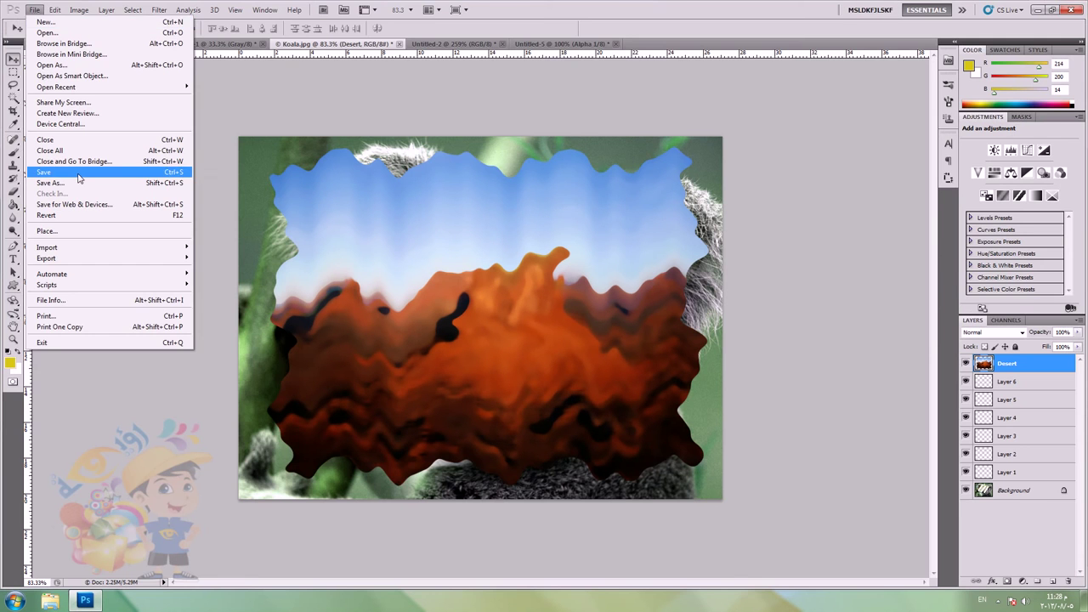
pyautogui.click(47, 32)
pyautogui.click(594, 230)
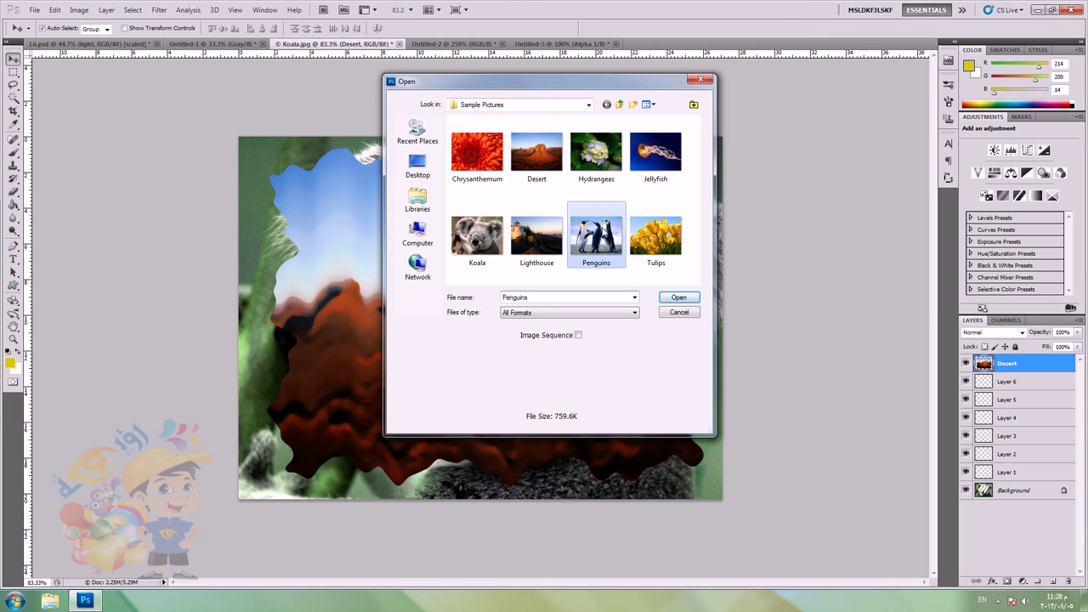
pyautogui.doubleClick(592, 224)
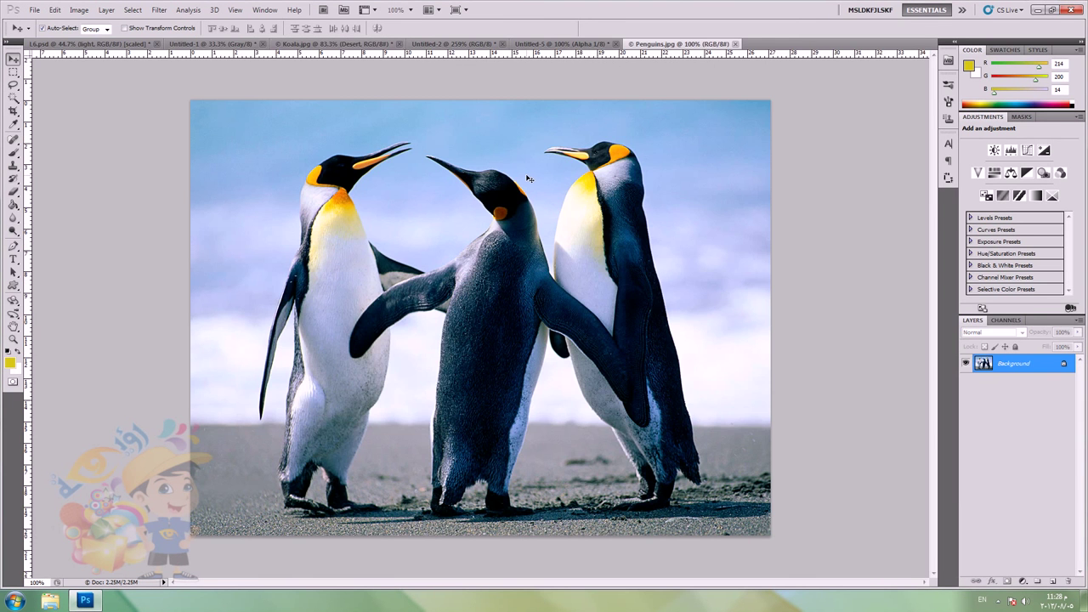
# Step: Shorten the three penguins' beaks in Liquify with the Forward Warp tool at brush size 100
pyautogui.scroll(4, 520, 188)
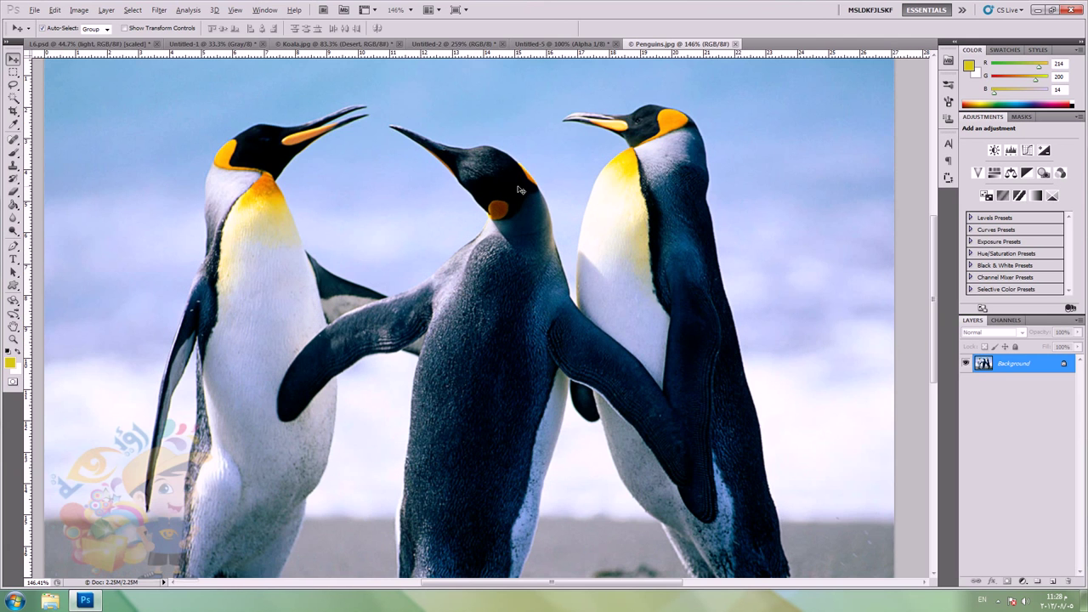
pyautogui.click(160, 10)
pyautogui.click(174, 75)
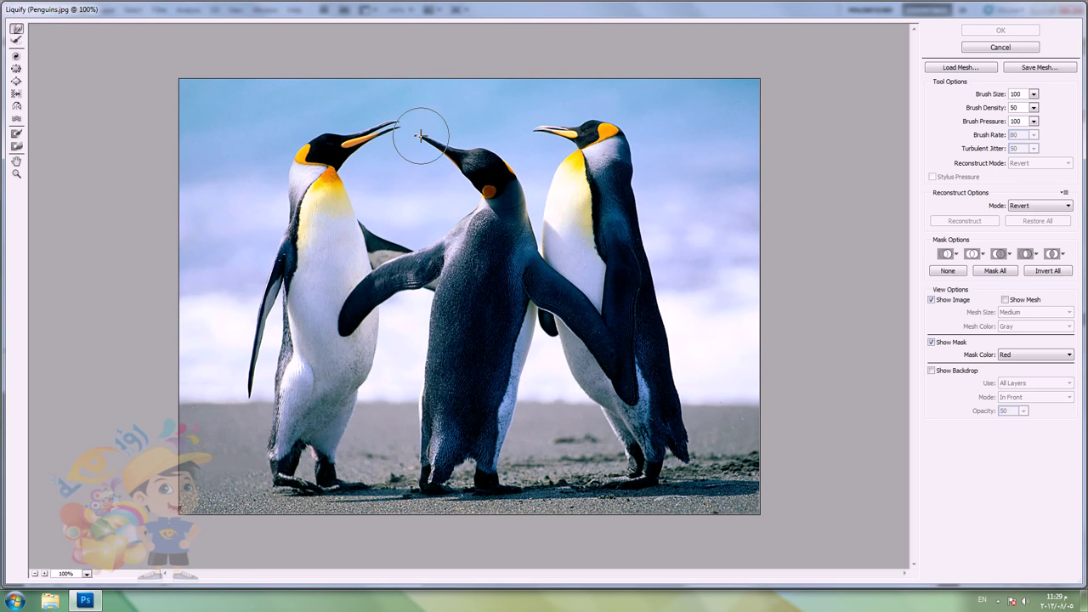
pyautogui.moveTo(425, 133); pyautogui.dragTo(428, 138)
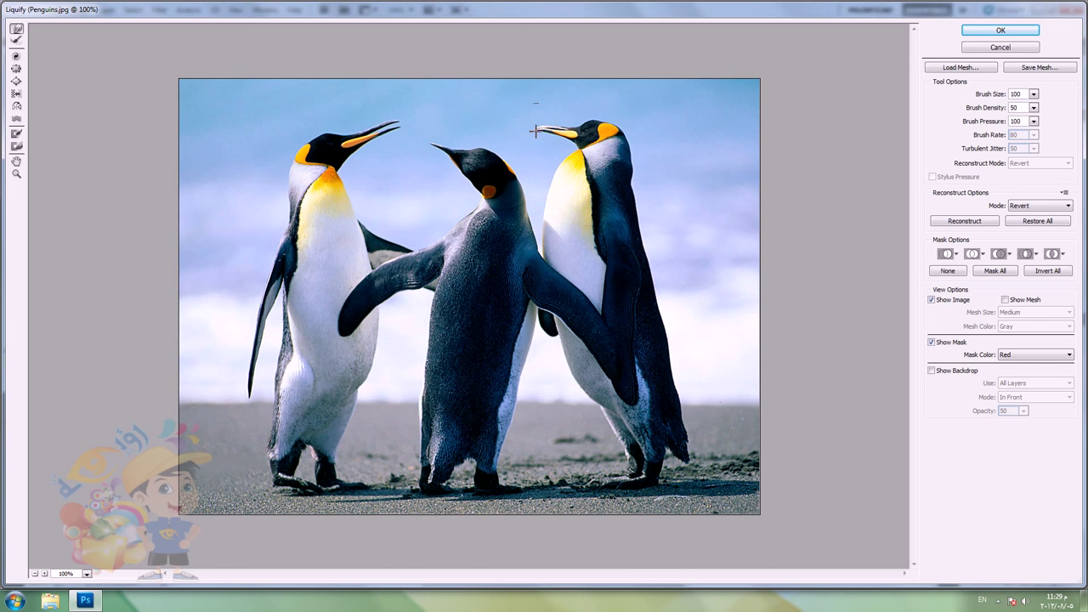
pyautogui.moveTo(540, 129); pyautogui.dragTo(549, 133)
pyautogui.moveTo(396, 124); pyautogui.dragTo(369, 127)
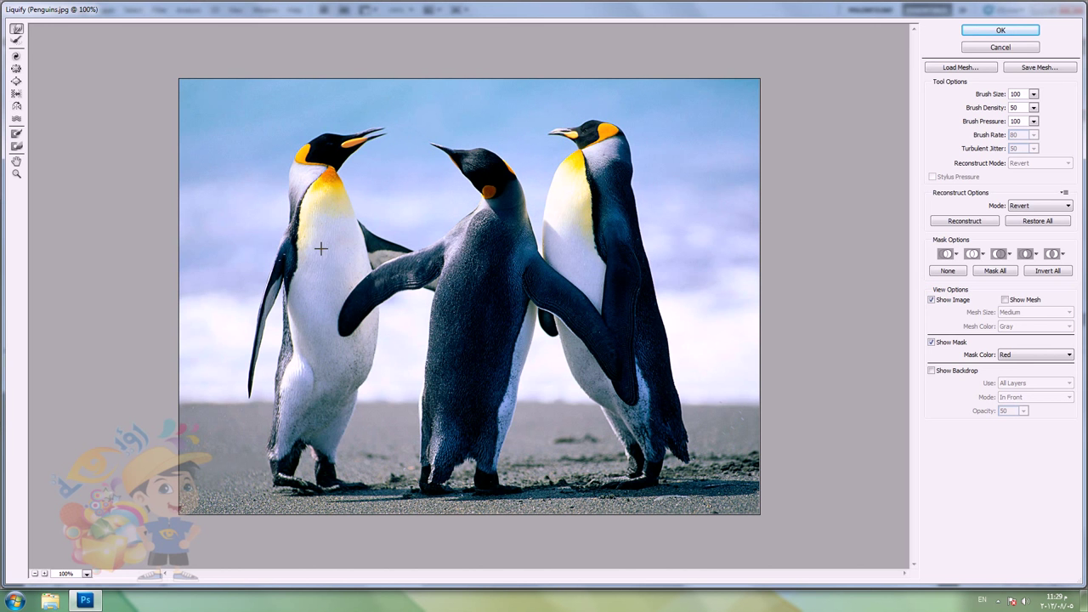
# Step: Restore the three penguins' beaks to their original shape with Liquify's Reconstruct tool
pyautogui.click(16, 42)
pyautogui.moveTo(472, 158)
pyautogui.mouseDown()
pyautogui.moveTo(463, 147)
pyautogui.moveTo(461, 162)
pyautogui.moveTo(415, 141)
pyautogui.mouseUp()
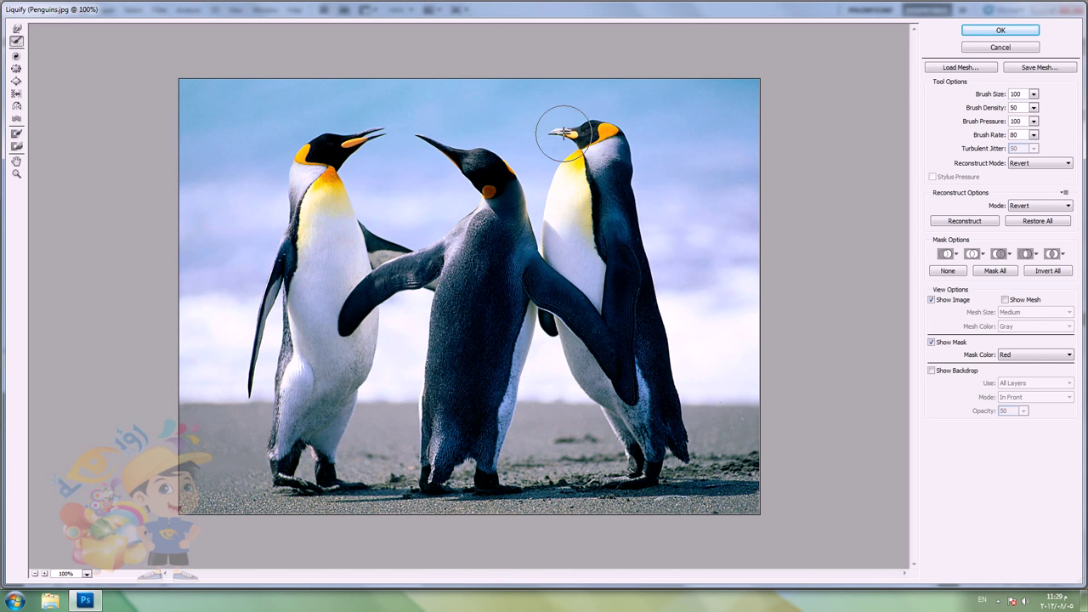
pyautogui.moveTo(564, 134); pyautogui.dragTo(533, 133)
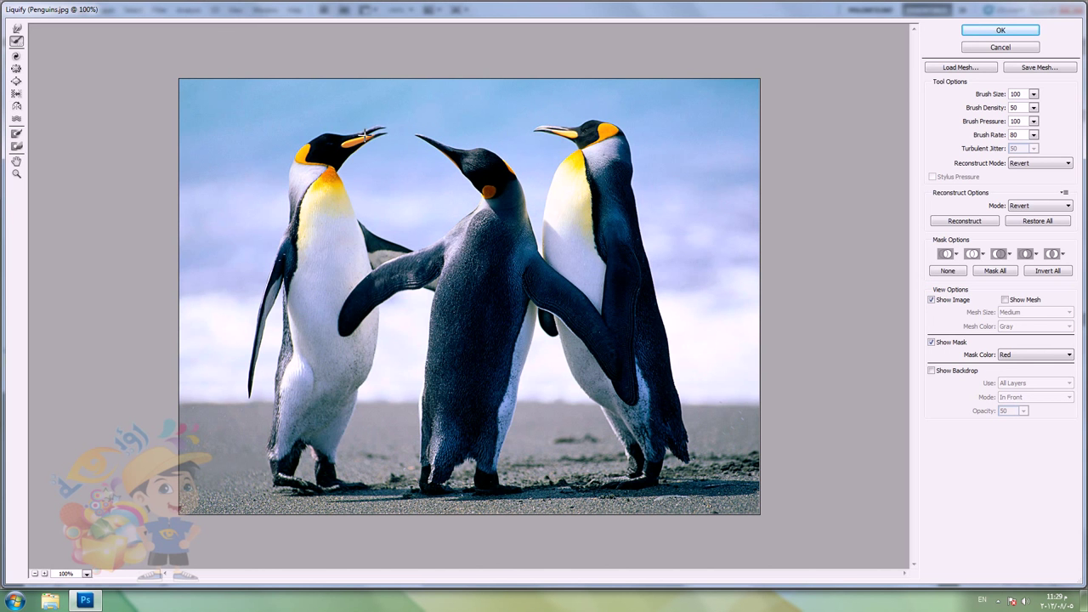
pyautogui.moveTo(379, 134); pyautogui.dragTo(402, 125)
# Step: Try the Twirl Clockwise tool around the left and middle penguins' beaks, and undo the last twirl
pyautogui.click(15, 55)
pyautogui.moveTo(389, 121)
pyautogui.mouseDown()
pyautogui.moveTo(389, 138)
pyautogui.moveTo(376, 116)
pyautogui.moveTo(374, 134)
pyautogui.moveTo(434, 145)
pyautogui.mouseUp()
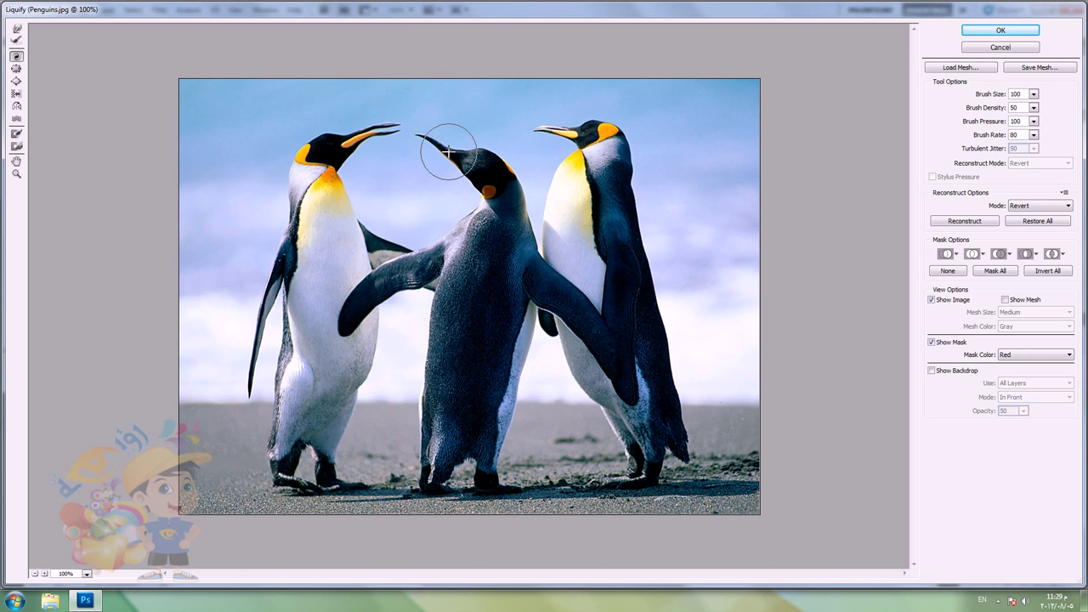
pyautogui.hotkey('ctrl', 'z')
# Step: Thin the three penguins' beaks with Liquify's Pucker tool
pyautogui.click(16, 68)
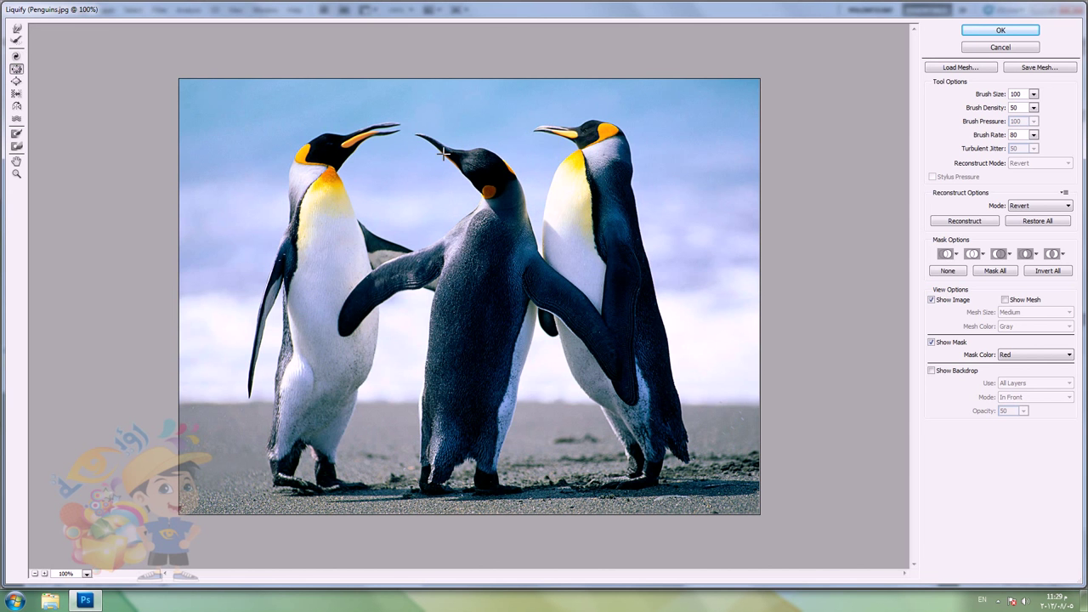
pyautogui.moveTo(432, 139)
pyautogui.mouseDown()
pyautogui.moveTo(407, 151)
pyautogui.moveTo(396, 127)
pyautogui.mouseUp()
pyautogui.moveTo(557, 129); pyautogui.dragTo(544, 126)
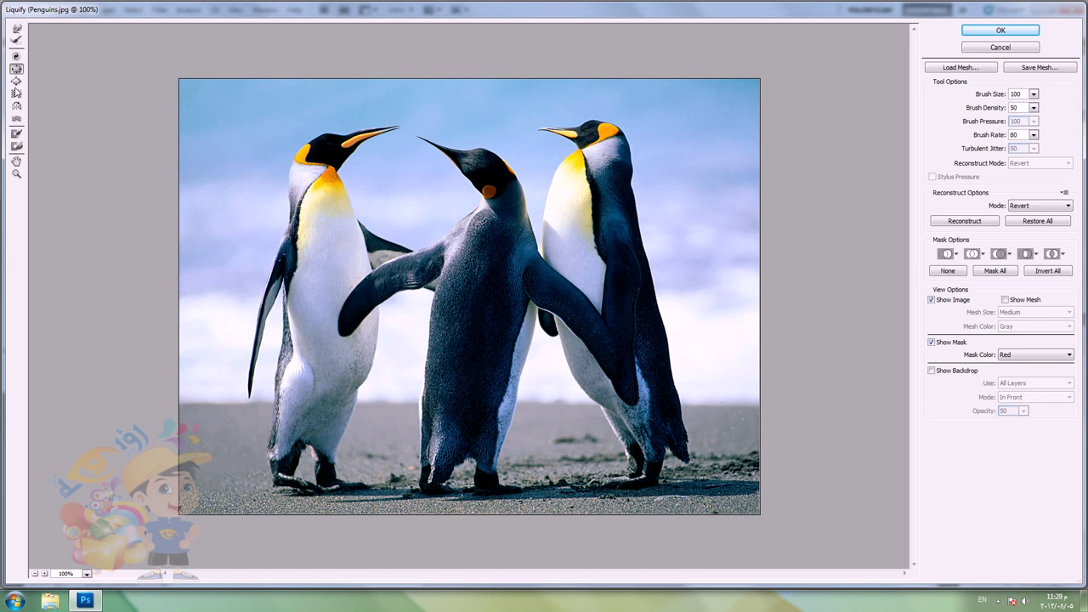
# Step: Swell the penguins' beaks with Liquify's Bloat tool
pyautogui.click(16, 81)
pyautogui.click(558, 129)
pyautogui.moveTo(557, 129); pyautogui.dragTo(544, 127)
pyautogui.moveTo(372, 132); pyautogui.dragTo(382, 122)
pyautogui.moveTo(444, 149); pyautogui.dragTo(443, 149)
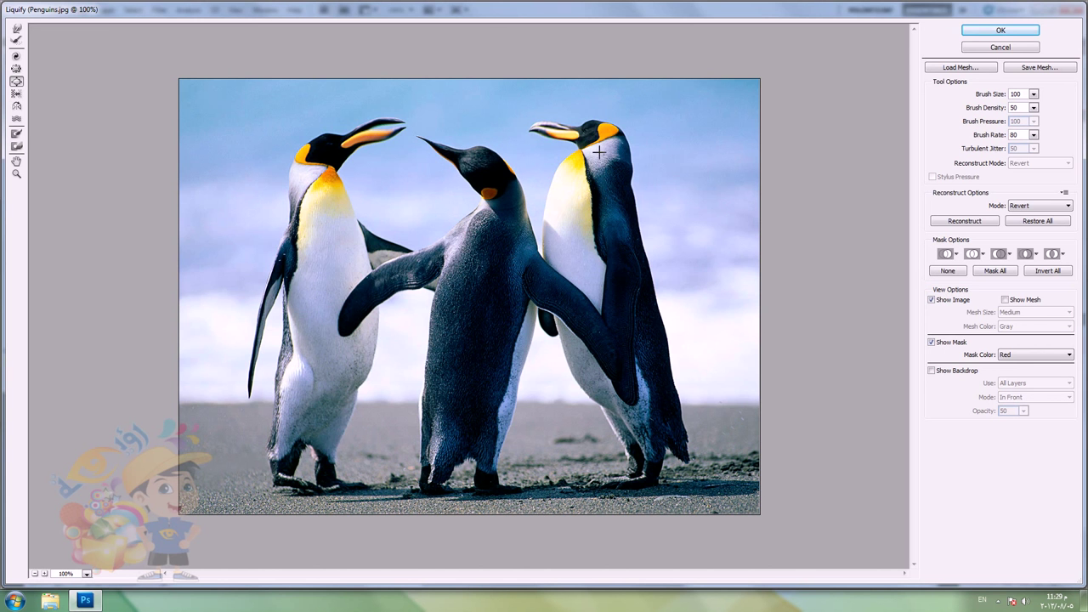
pyautogui.moveTo(583, 133); pyautogui.dragTo(583, 133)
# Step: Stretch the left penguin's beak past the middle penguin's with the Turbulence tool, and cancel all Liquify changes
pyautogui.click(16, 119)
pyautogui.moveTo(367, 131); pyautogui.dragTo(456, 117)
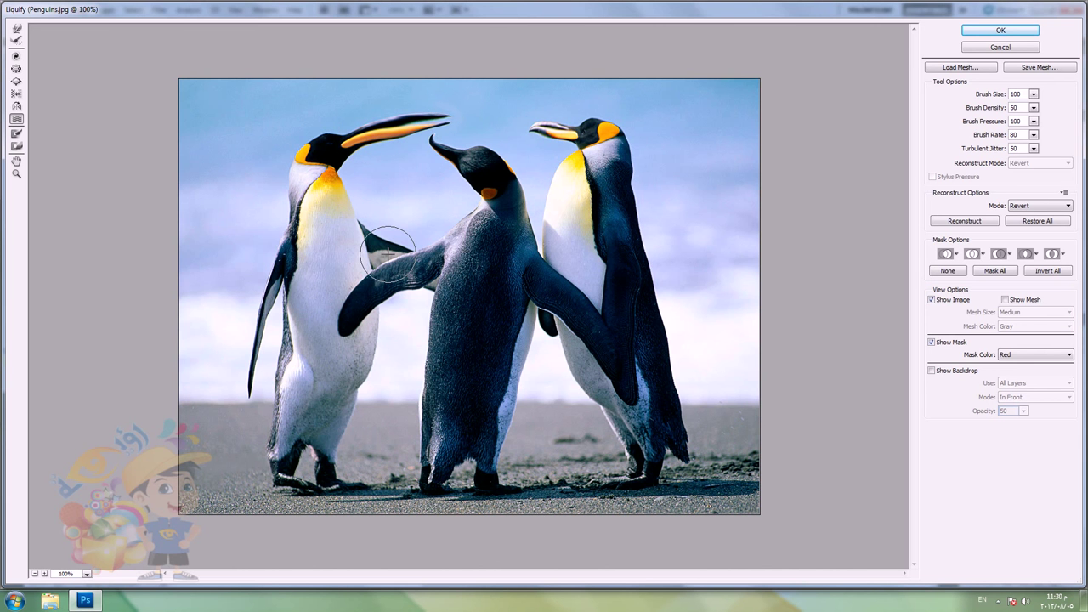
pyautogui.click(1000, 48)
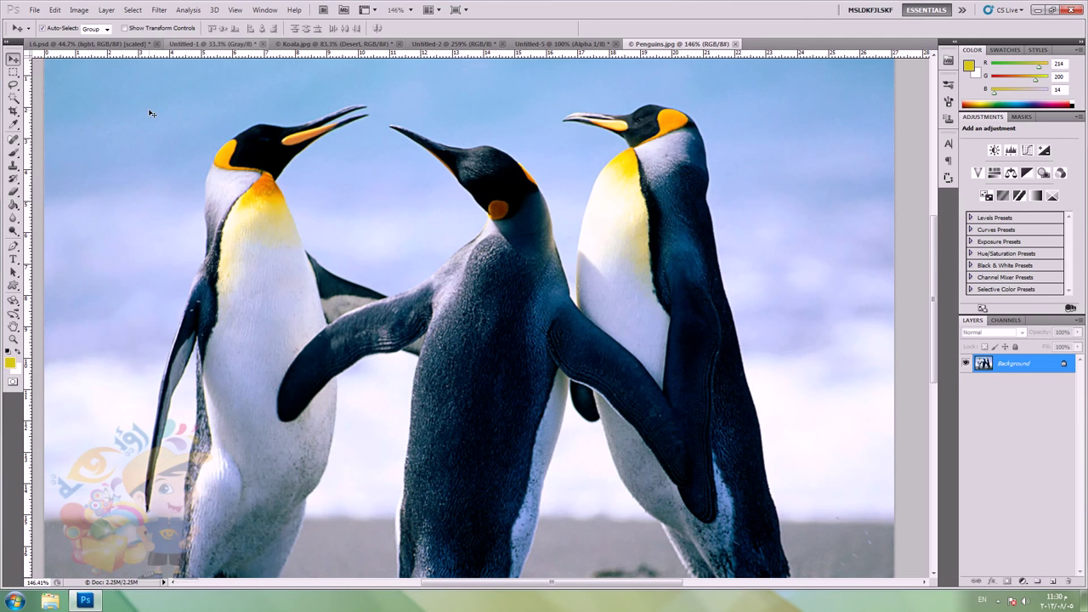
# Step: Return to the L6.psd Menus slide and select its topmost layer, X
pyautogui.click(158, 9)
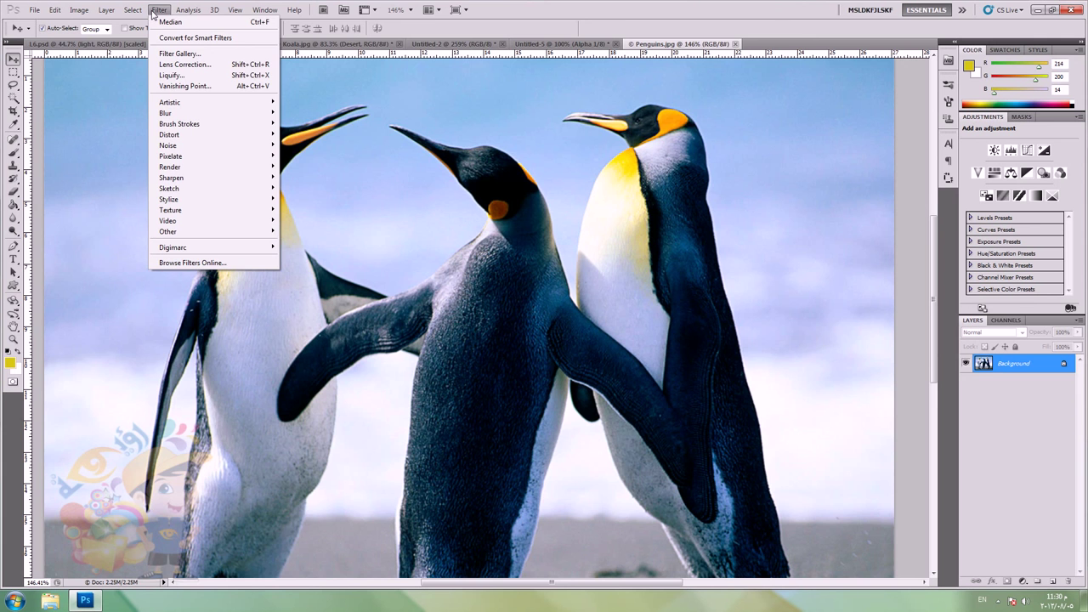
pyautogui.click(100, 44)
pyautogui.click(95, 43)
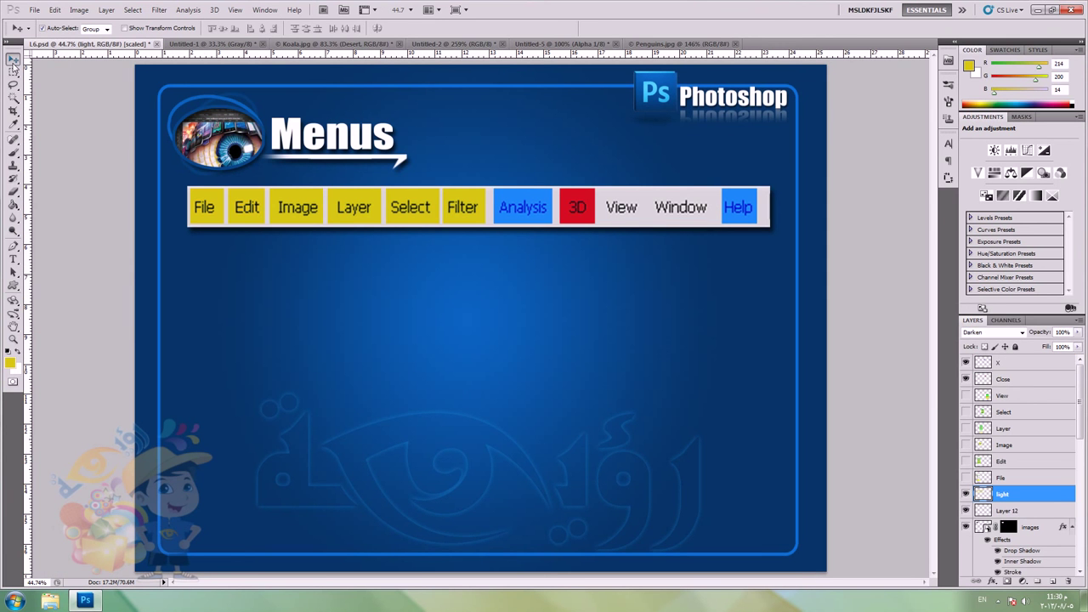
pyautogui.hotkey('alt', '.')
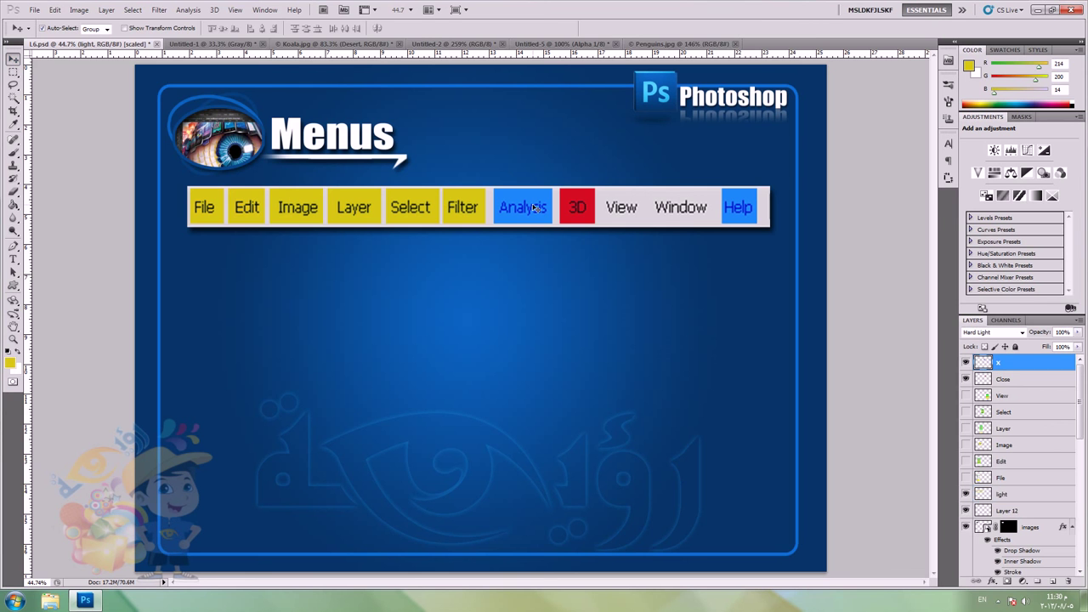
# Step: Review the Analysis commands and activate the Ruler tool, followed by the Count tool
pyautogui.click(187, 11)
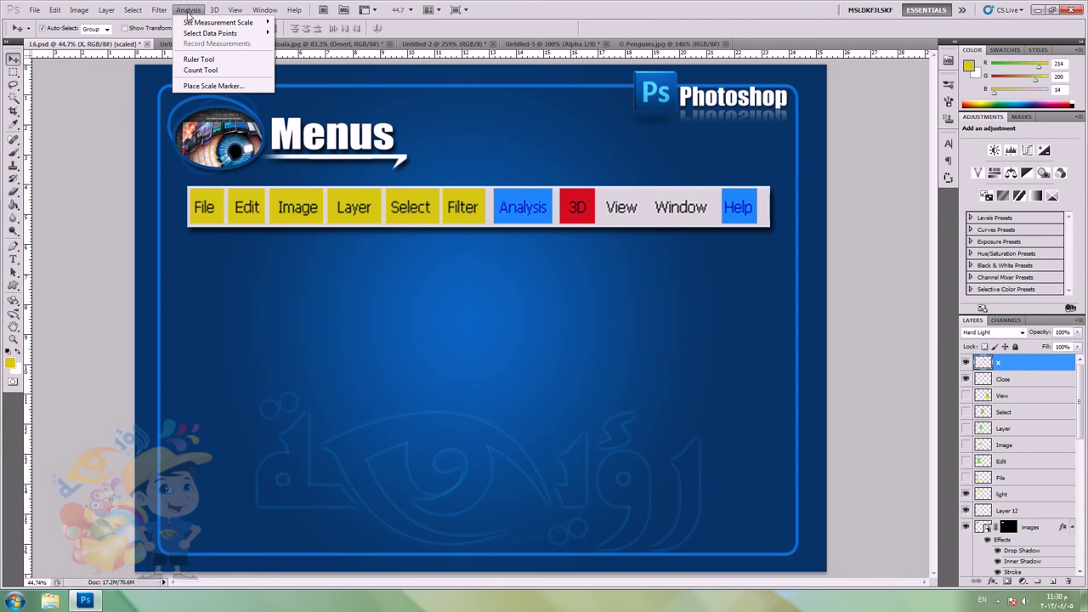
pyautogui.click(523, 226)
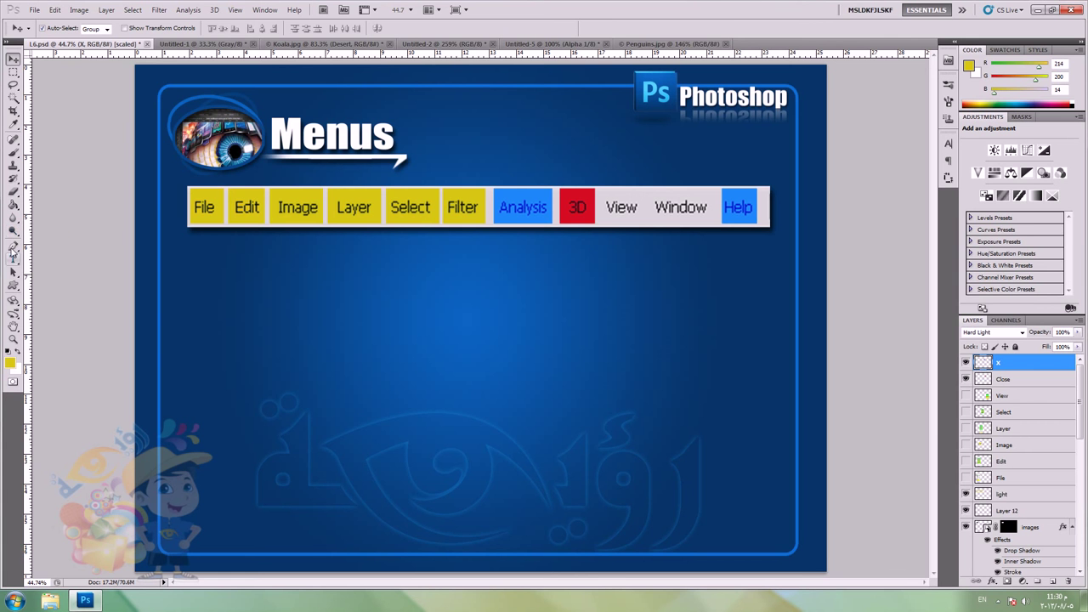
pyautogui.click(187, 9)
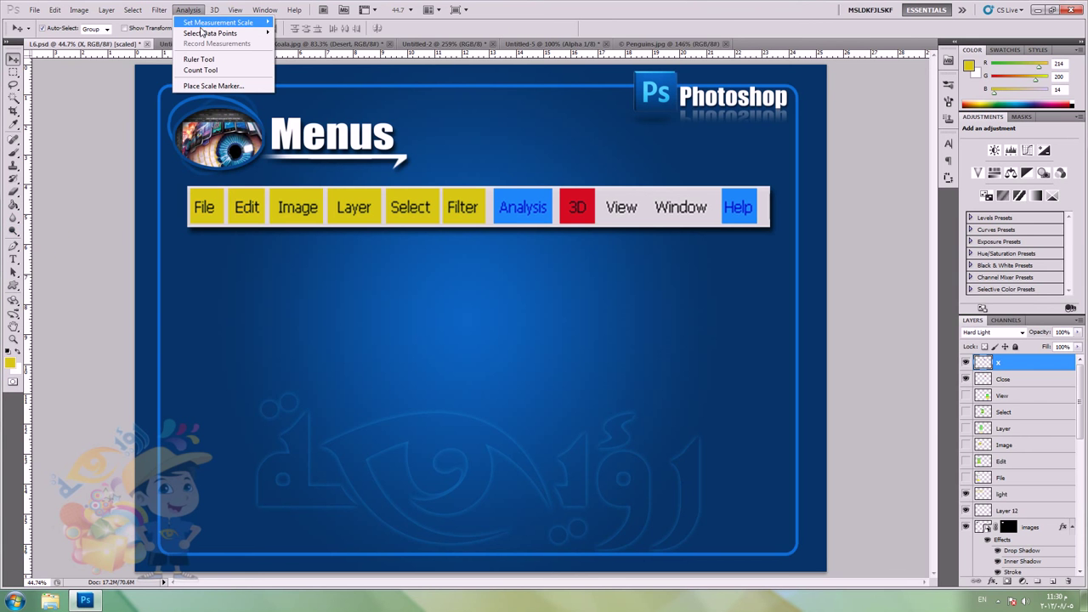
pyautogui.click(201, 59)
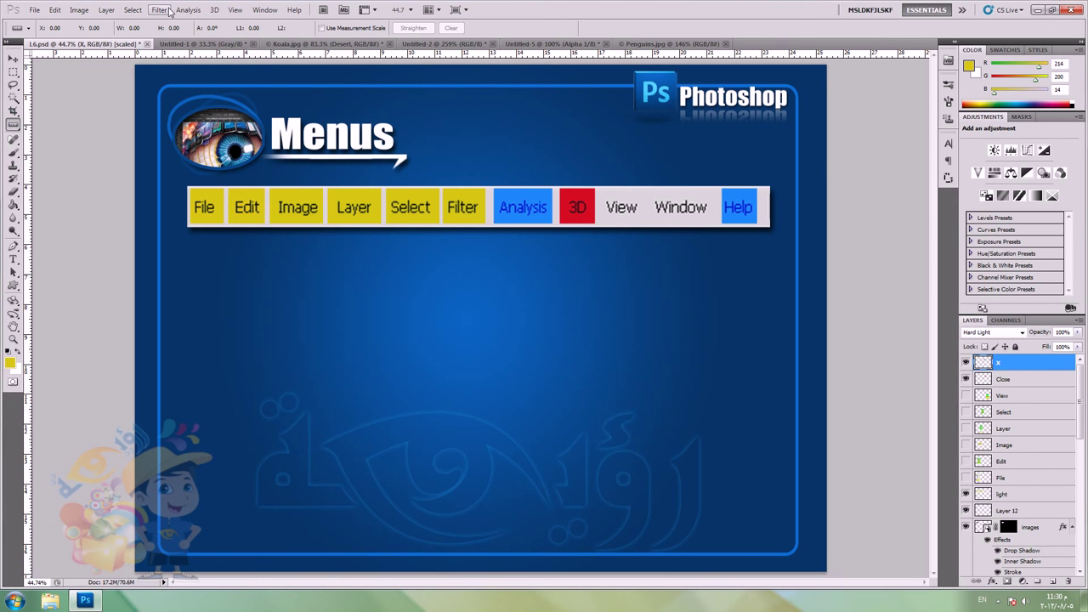
pyautogui.click(188, 9)
pyautogui.click(200, 70)
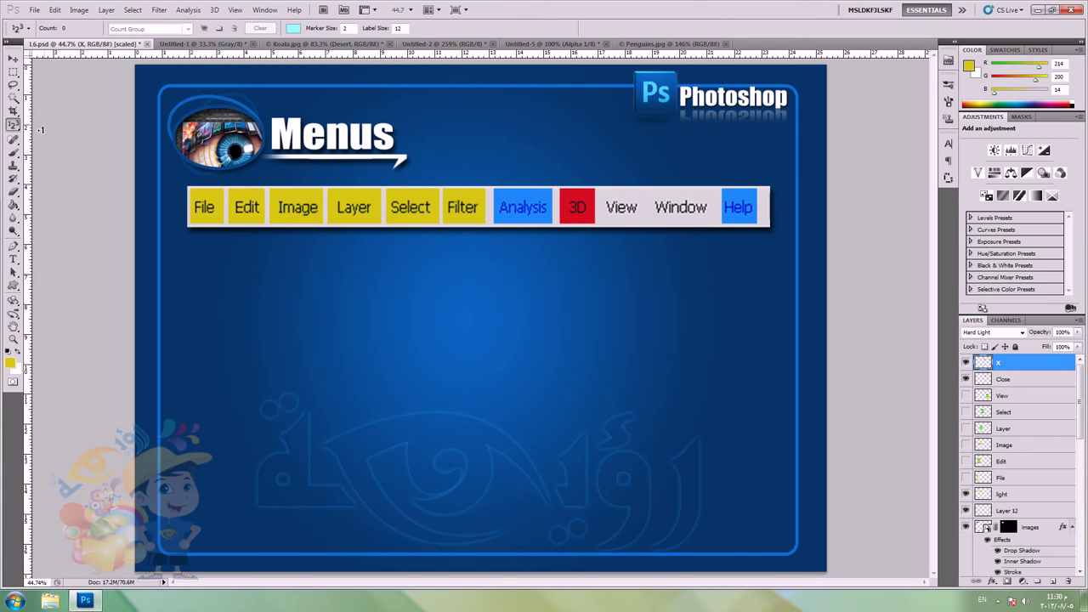
# Step: Switch from the Count tool to the Ruler tool and check the selection among the Analysis commands
pyautogui.click(13, 125)
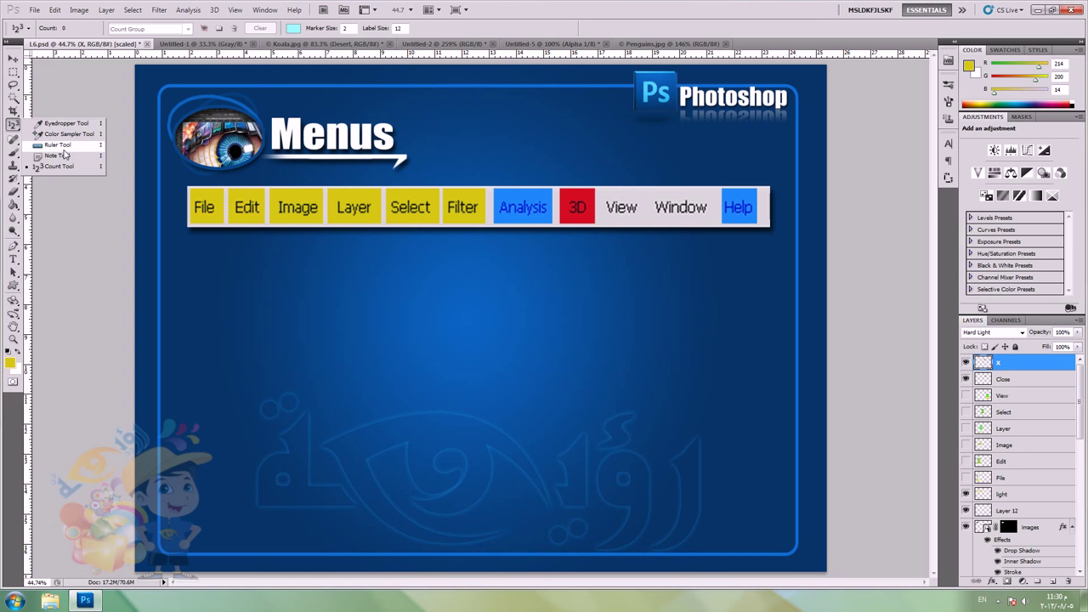
pyautogui.click(57, 145)
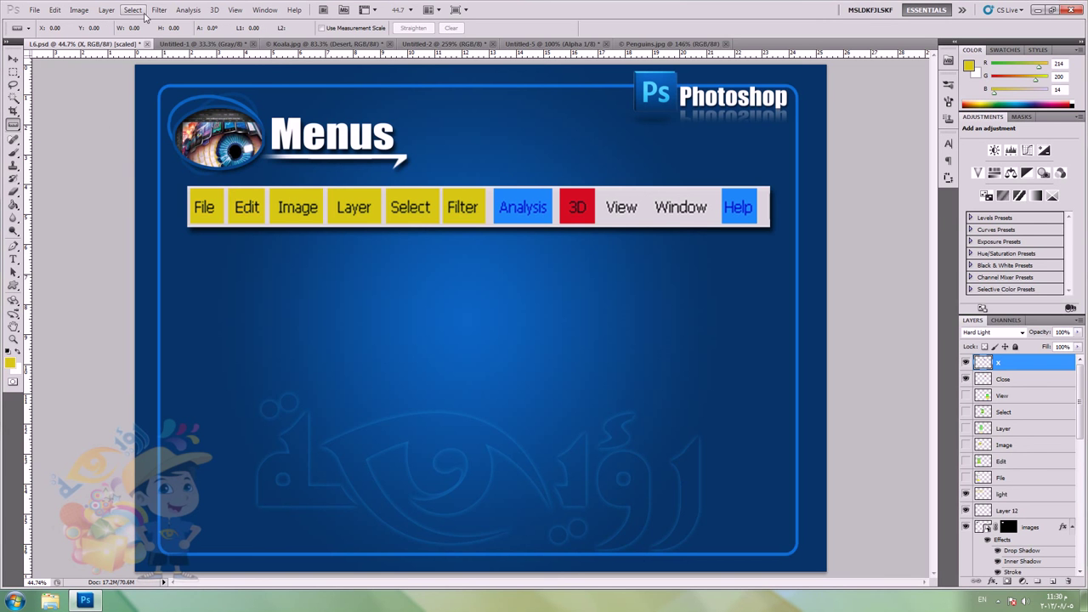
pyautogui.click(186, 10)
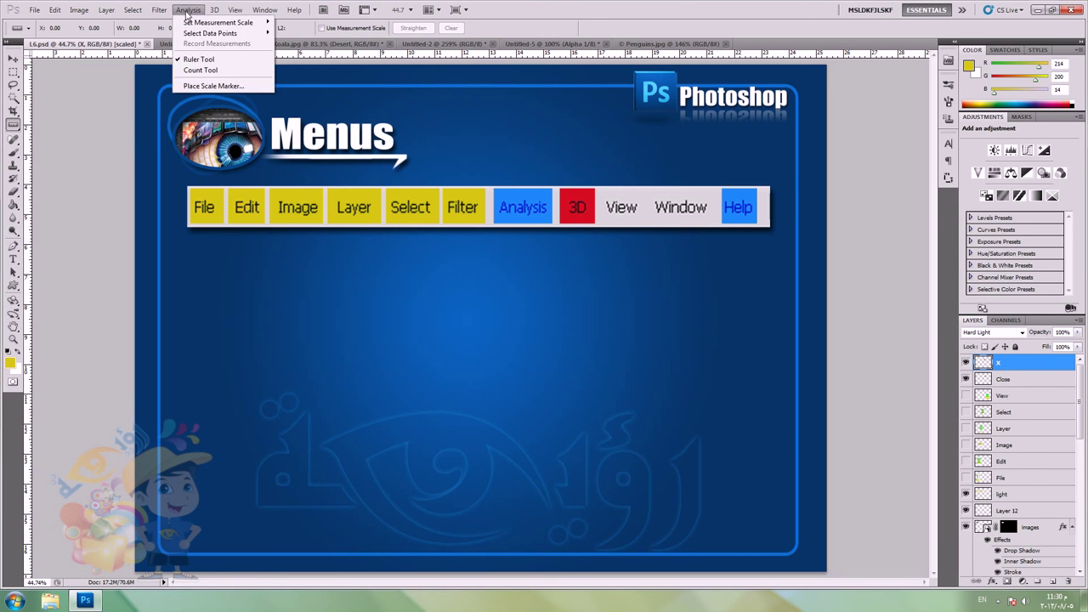
pyautogui.click(188, 10)
# Step: Review the Help commands, followed by the 3D commands
pyautogui.click(287, 10)
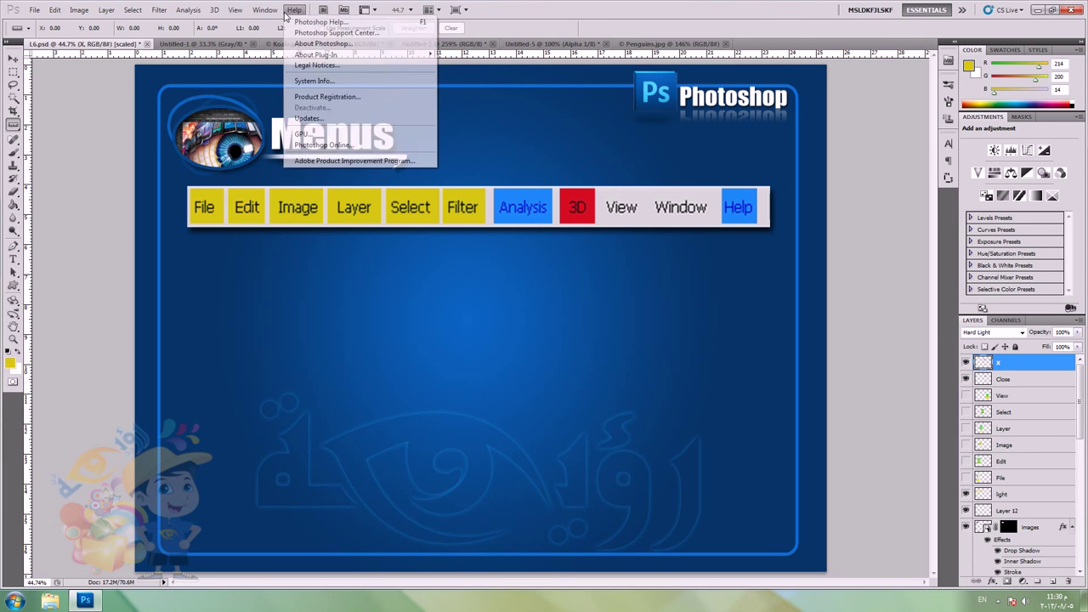
pyautogui.click(290, 10)
pyautogui.click(290, 11)
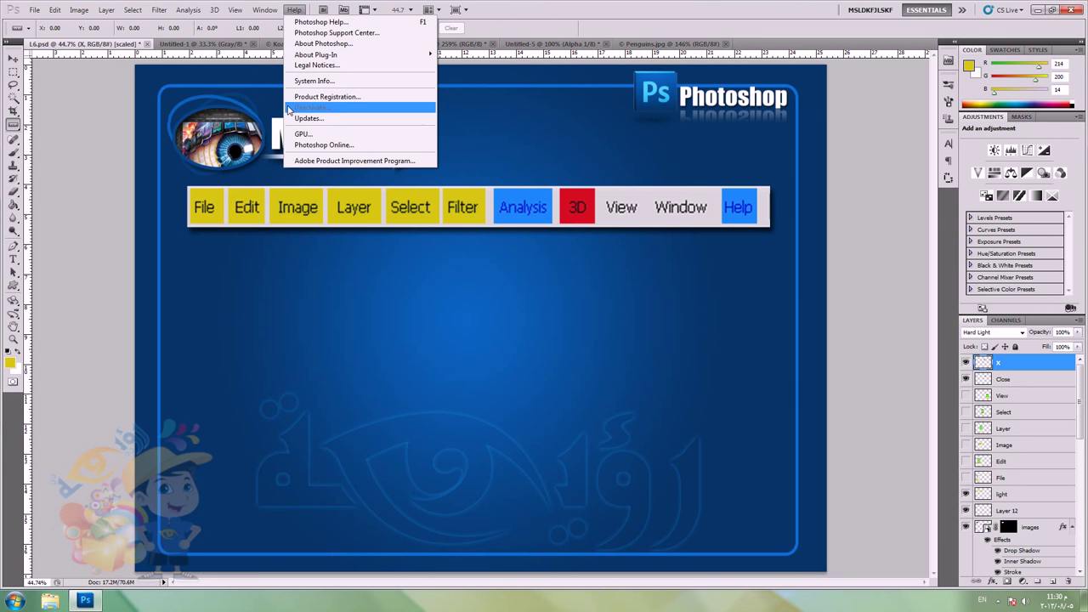
pyautogui.click(74, 44)
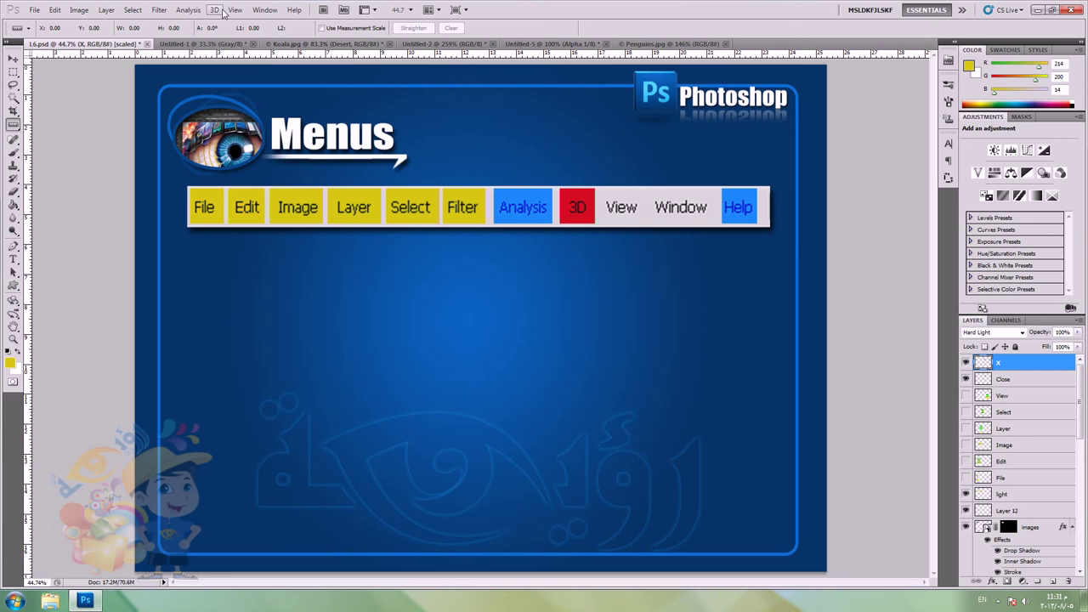
pyautogui.click(214, 10)
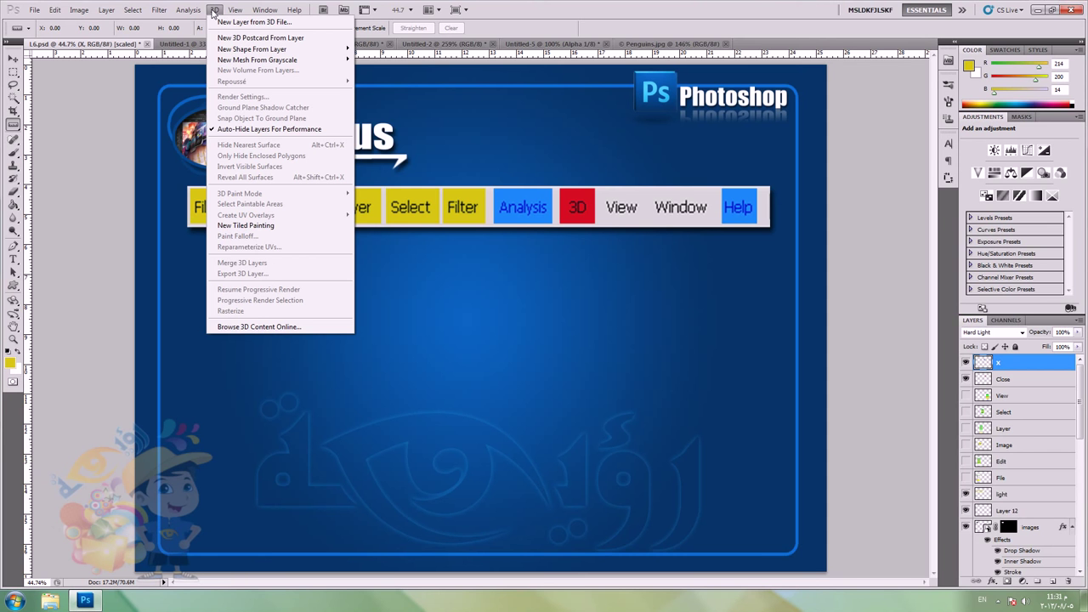
# Step: Review the View commands and make the View layer visible on the Menus slide
pyautogui.moveTo(229, 11)
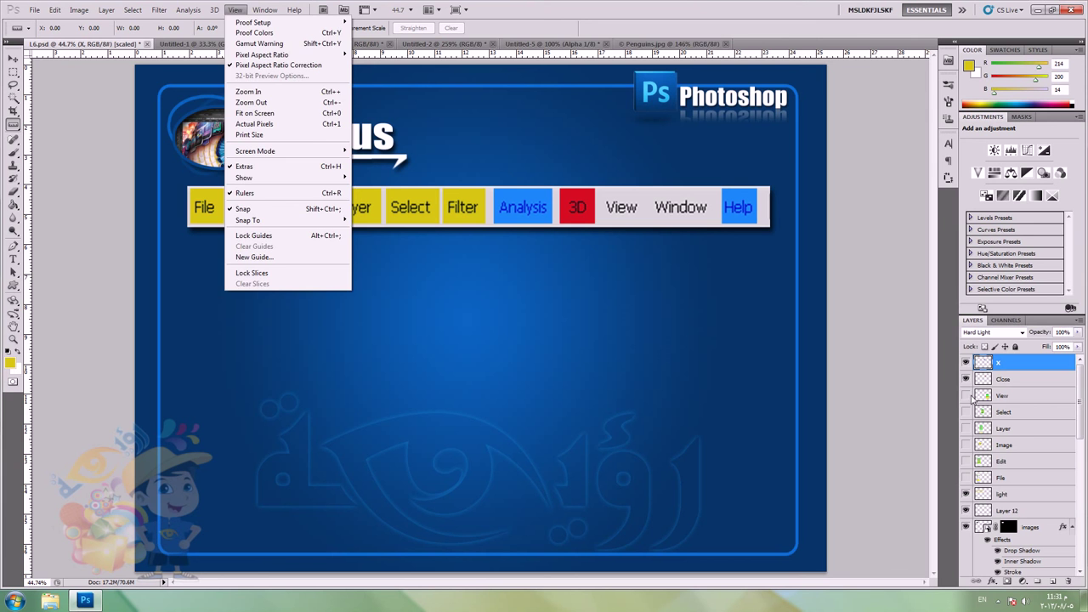
pyautogui.click(963, 398)
pyautogui.click(965, 396)
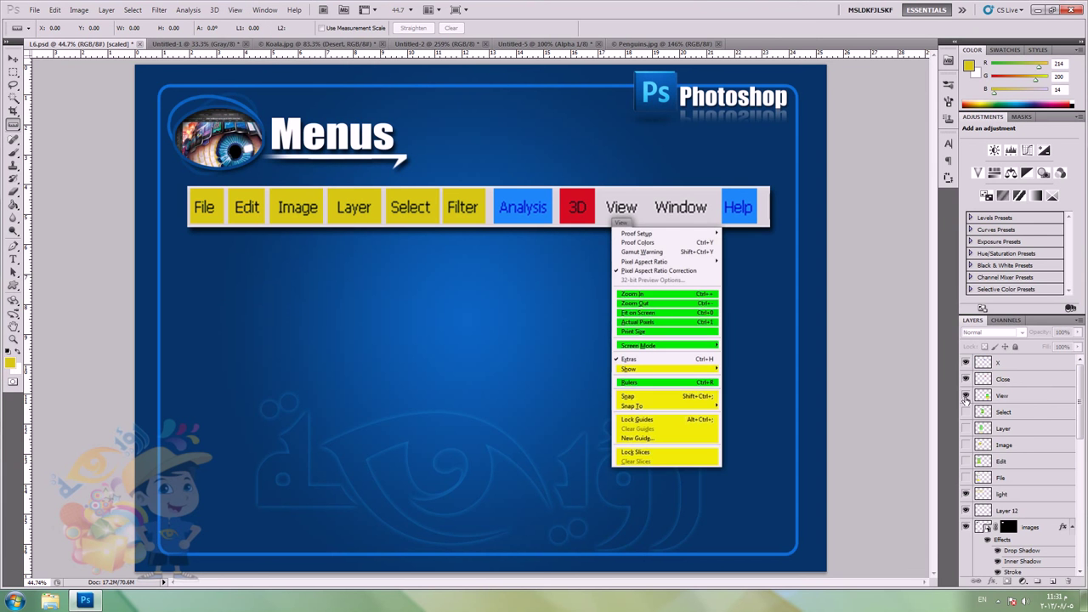
# Step: Select the light layer by its View label on the slide and fill that label's box with the yellow foreground colour
pyautogui.click(14, 60)
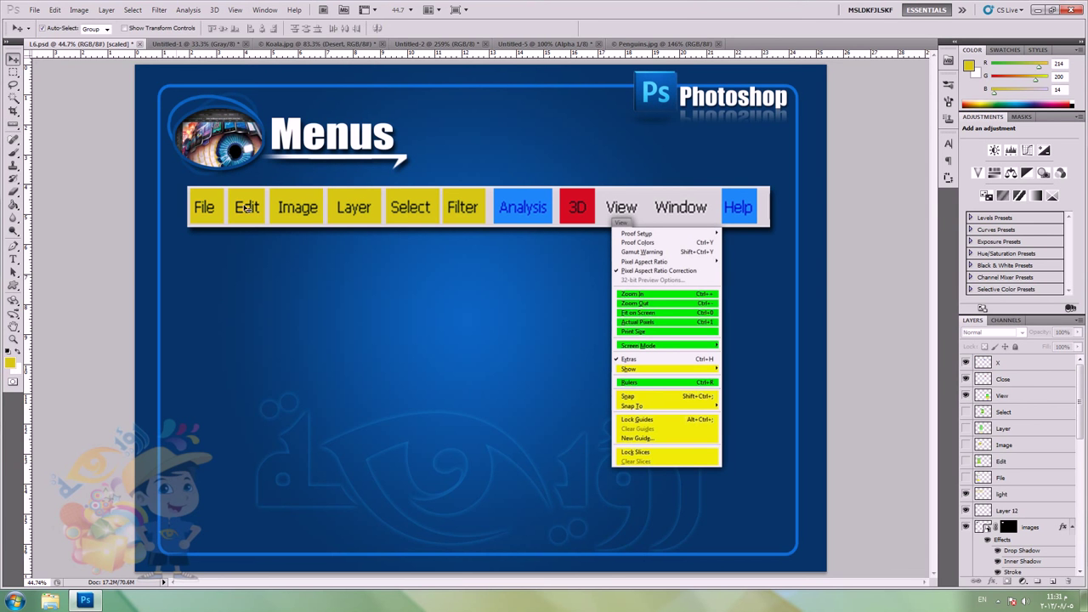
pyautogui.click(620, 208)
pyautogui.press('g')
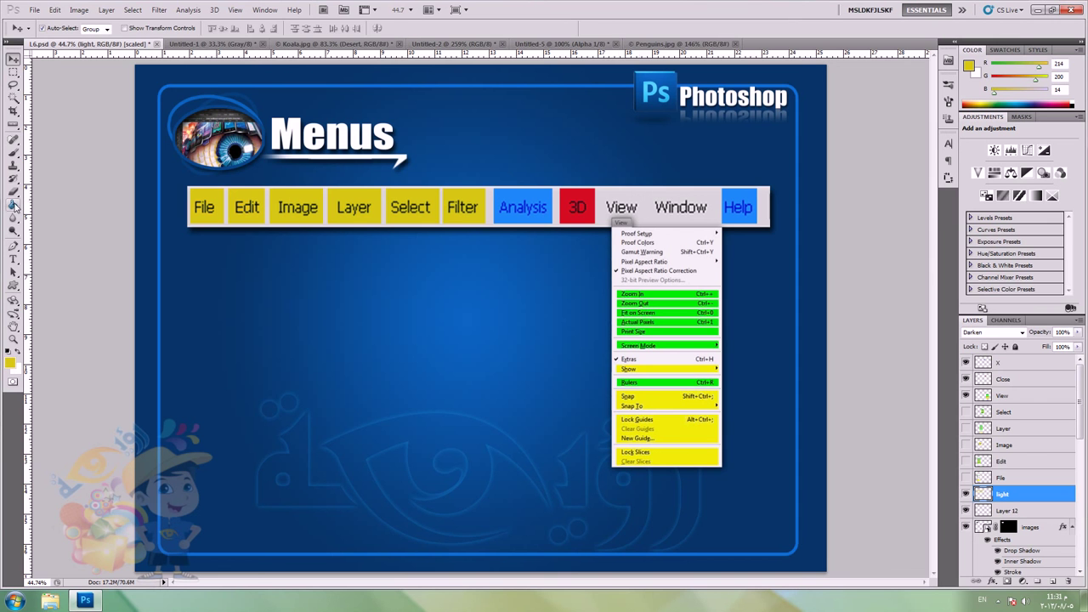
pyautogui.click(614, 207)
pyautogui.press('v')
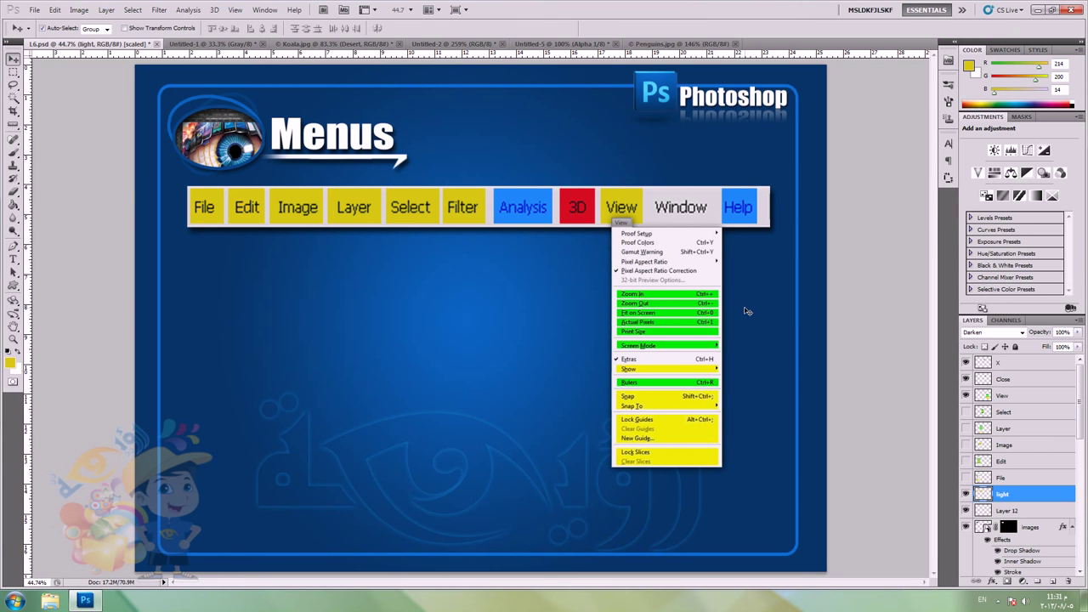
# Step: Zoom in on the slide's View command list, and display the whole slide with Fit on Screen
pyautogui.scroll(2, 735, 323)
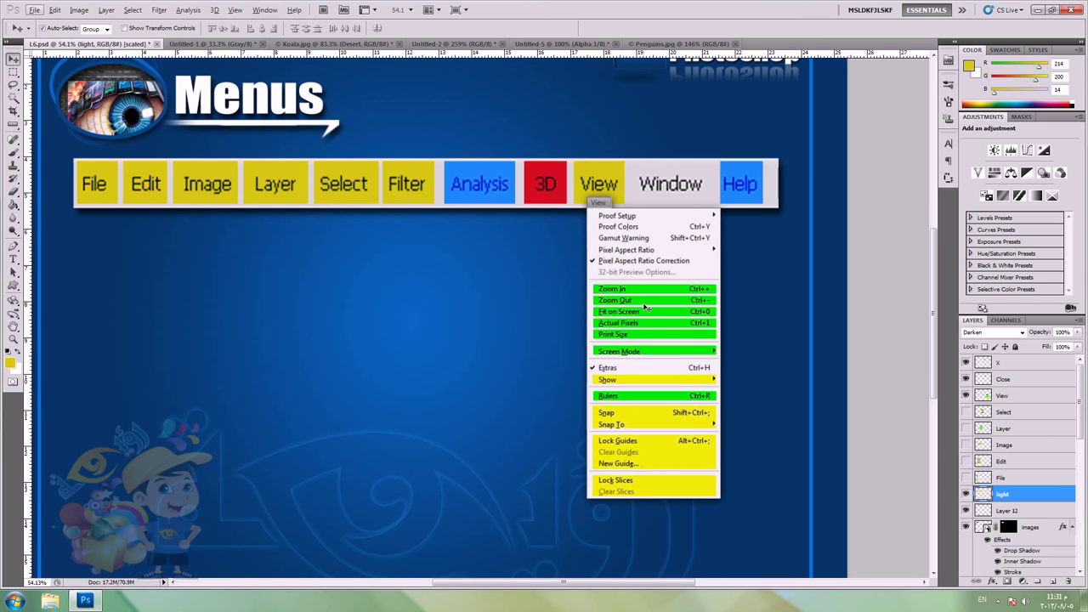
pyautogui.scroll(2, 586, 283)
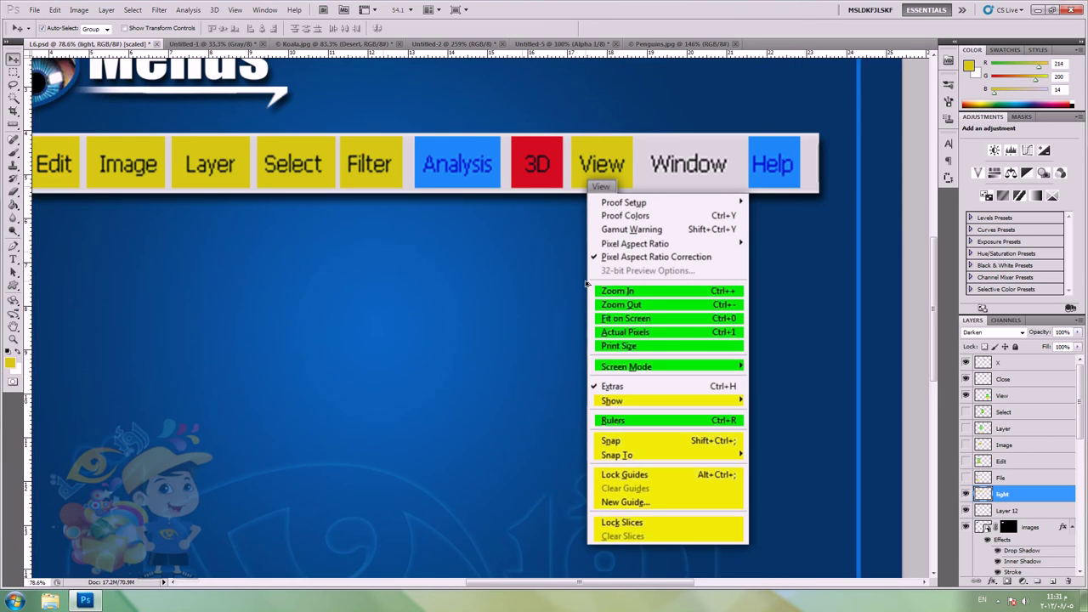
pyautogui.scroll(-2, 587, 283)
pyautogui.scroll(1, 586, 283)
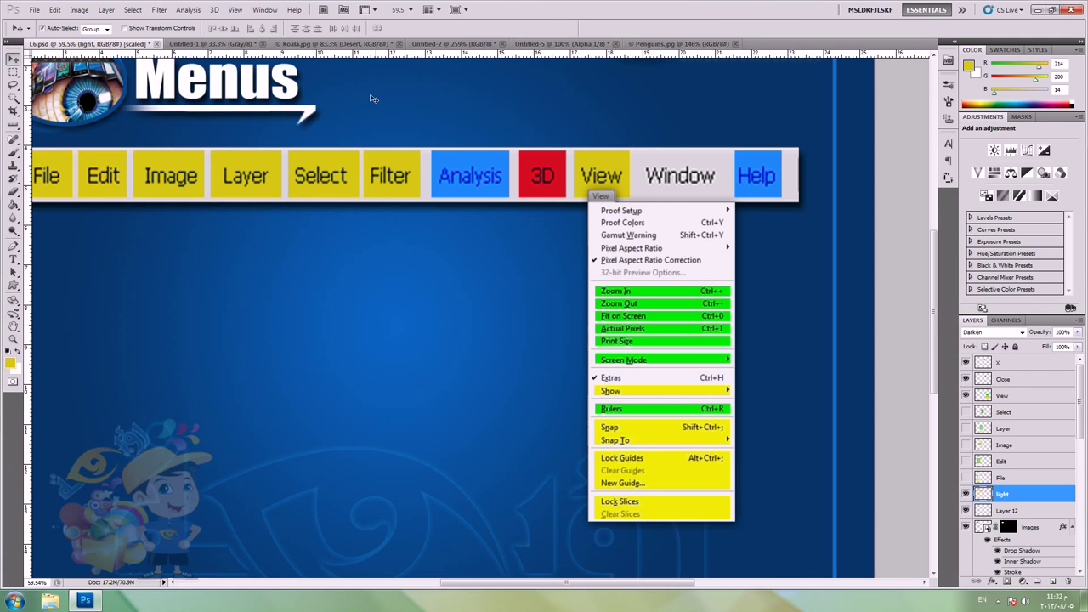
pyautogui.click(236, 10)
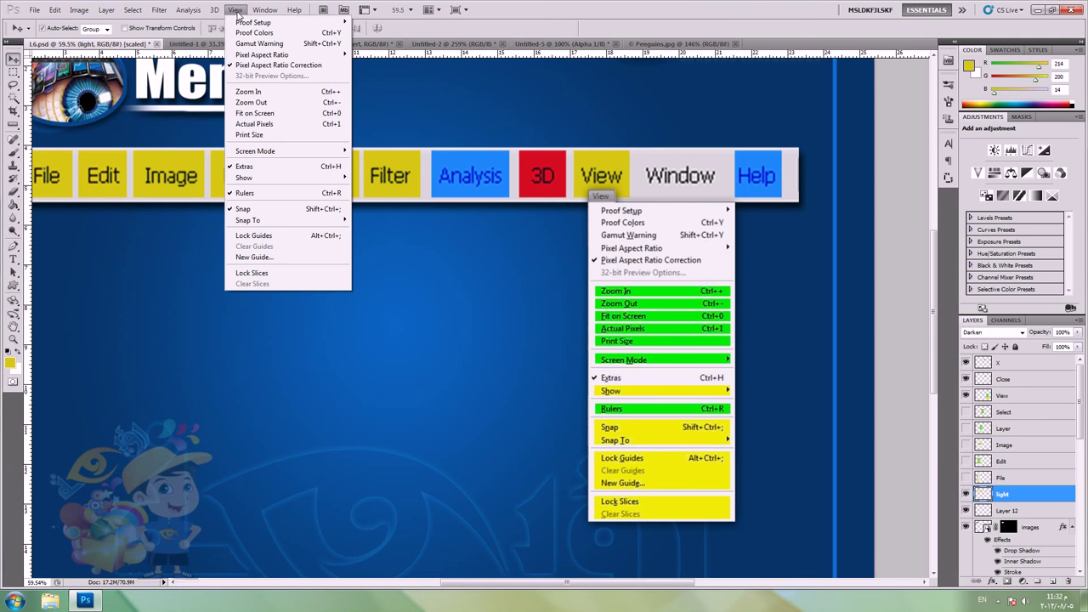
pyautogui.click(273, 113)
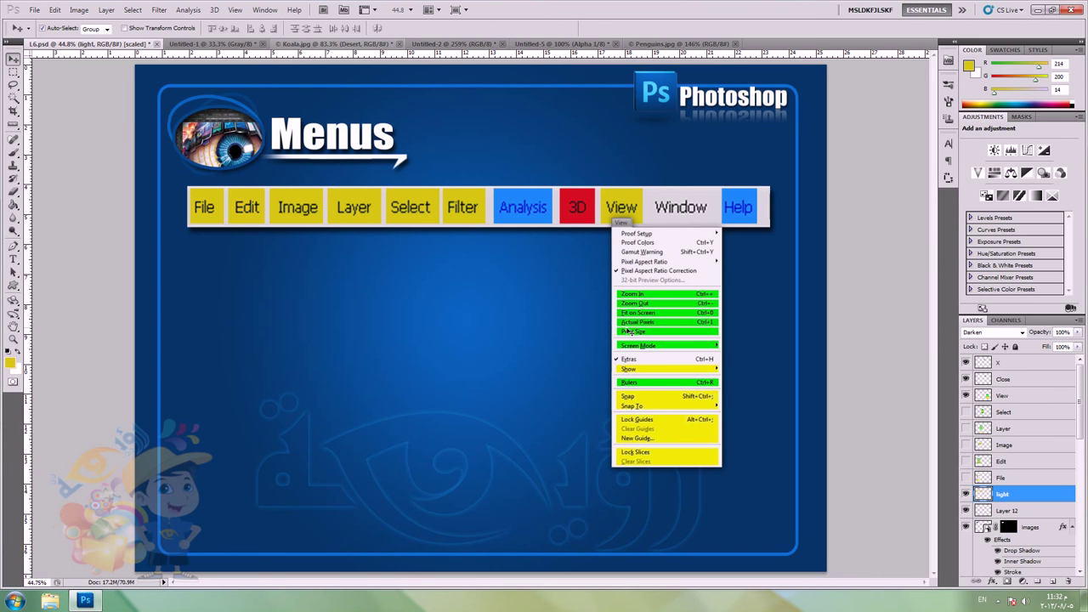
# Step: Display the slide at Actual Pixels and pan to the pictured View command list
pyautogui.click(265, 10)
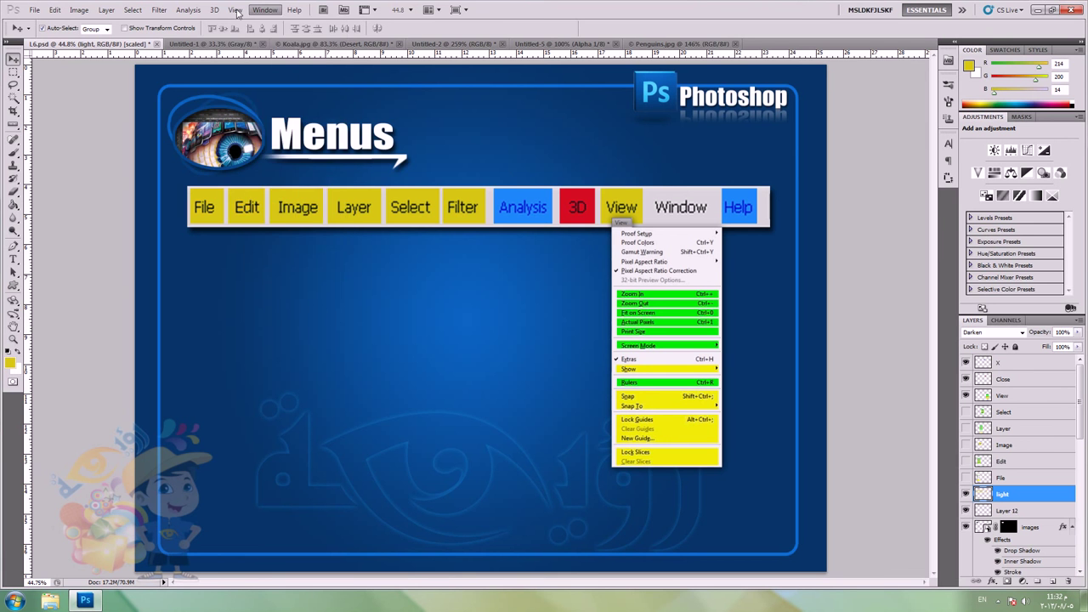
pyautogui.moveTo(236, 10)
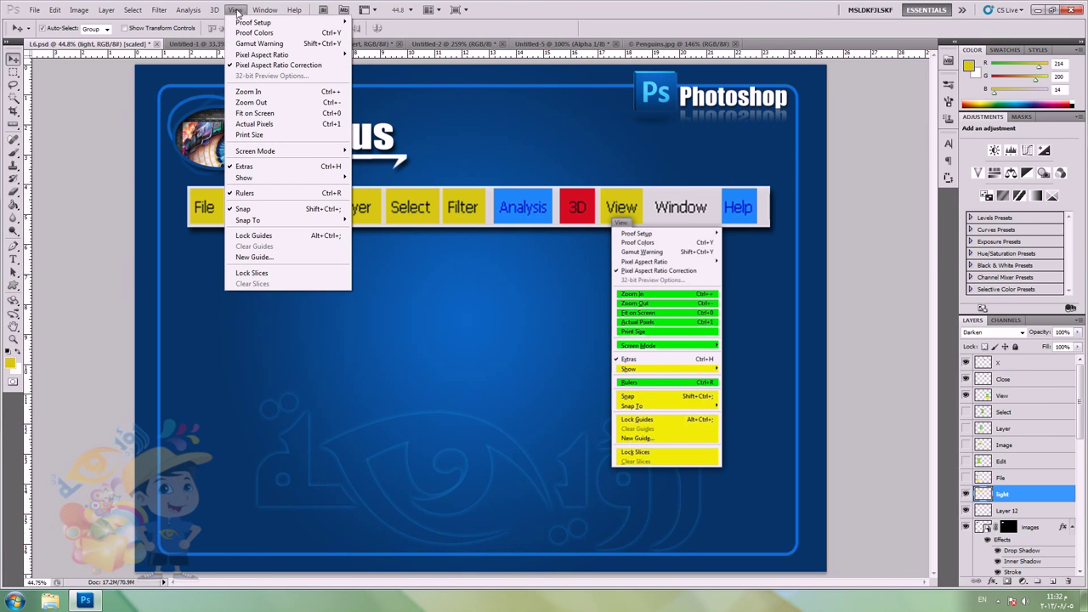
pyautogui.click(276, 125)
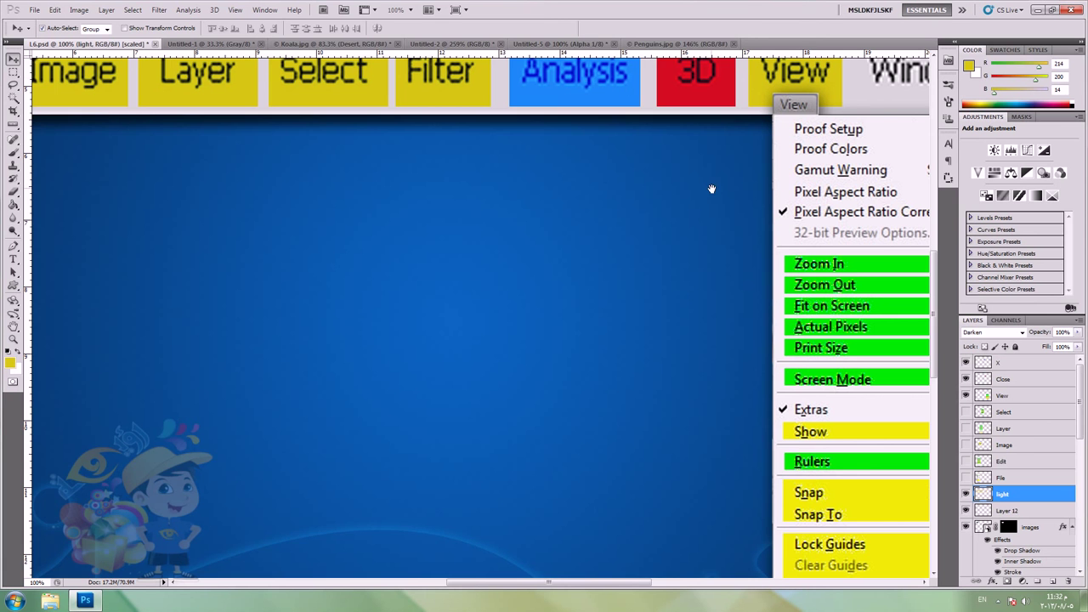
pyautogui.moveTo(711, 187); pyautogui.dragTo(577, 175)
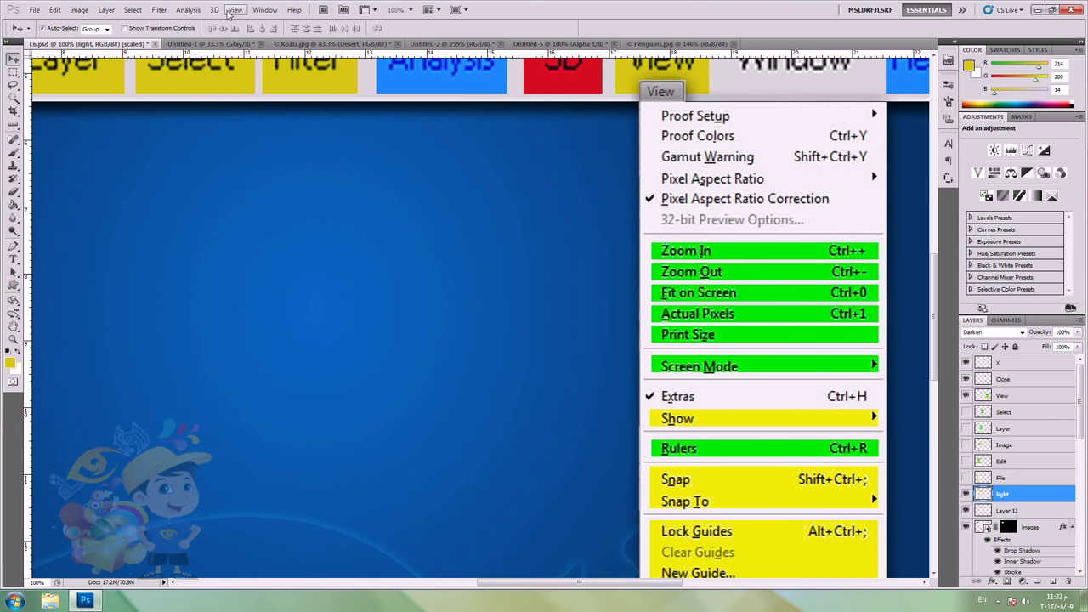
# Step: Display the slide at Print Size, enlarge it again, and activate the Zoom tool to examine its matching view options
pyautogui.click(229, 10)
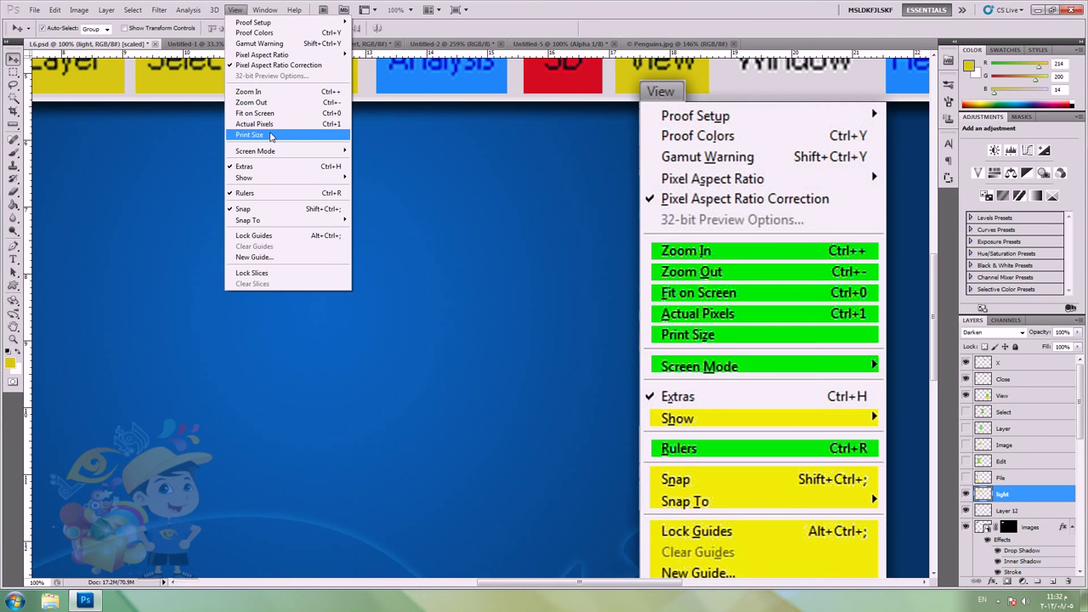
pyautogui.click(270, 136)
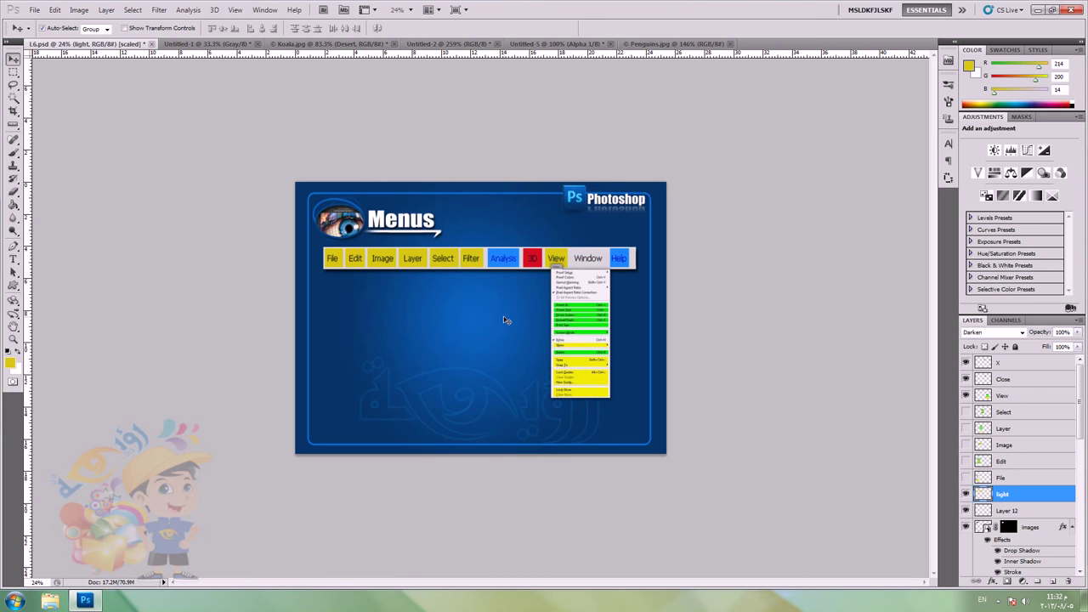
pyautogui.scroll(2, 503, 320)
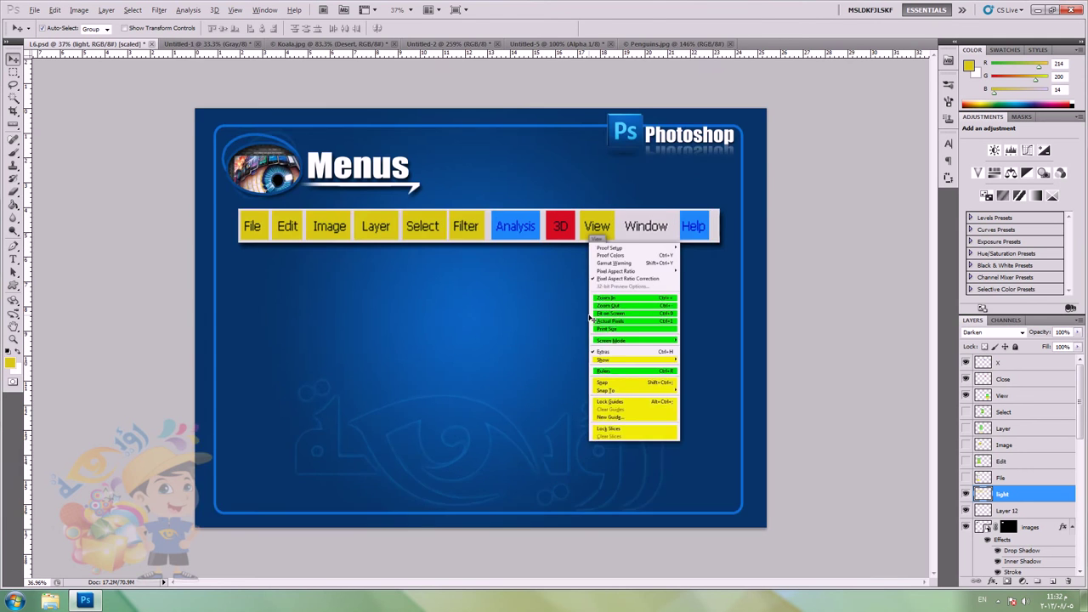
pyautogui.click(15, 341)
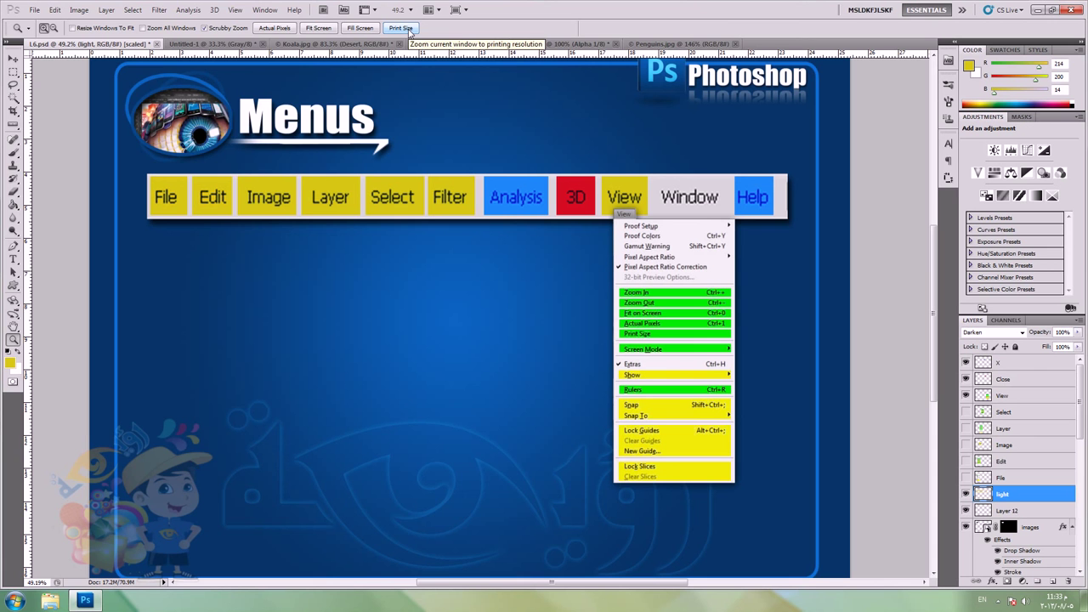
# Step: Switch the screen mode to Full Screen Mode With Menu Bar
pyautogui.click(235, 9)
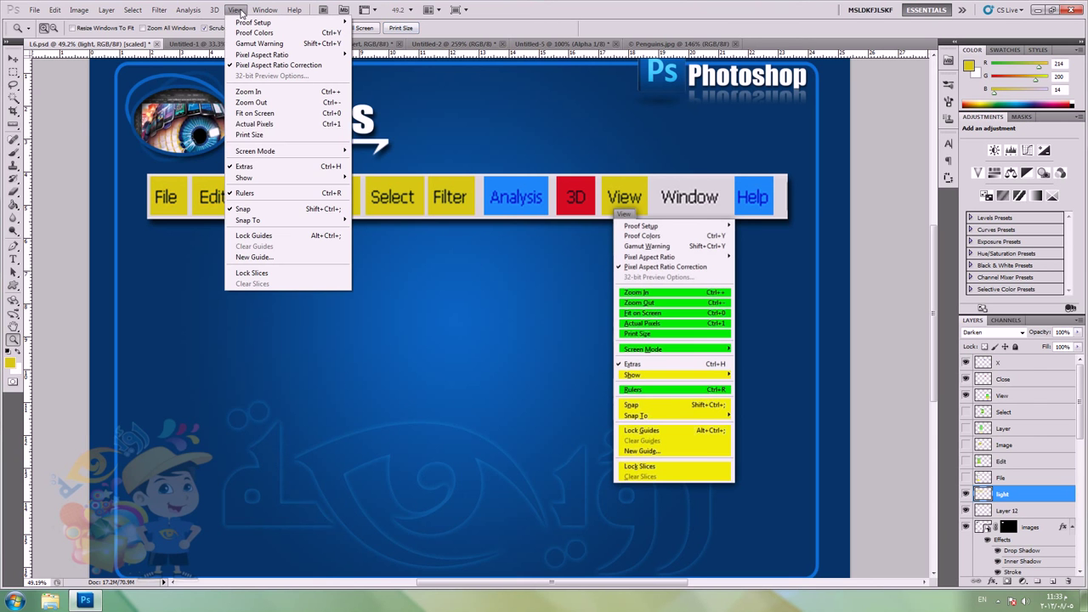
pyautogui.moveTo(287, 156)
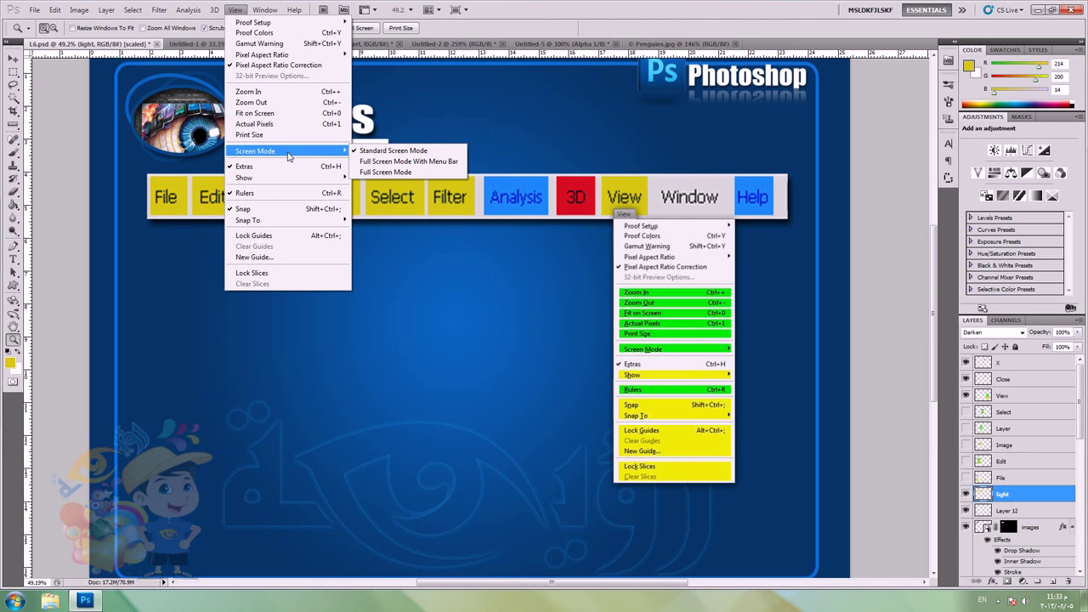
pyautogui.click(408, 162)
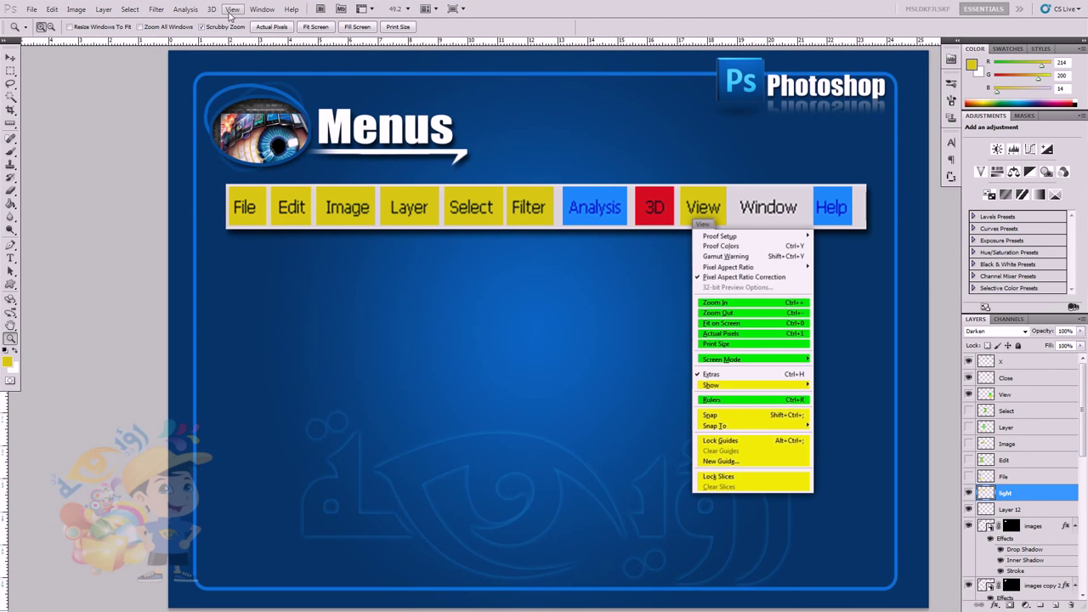
# Step: Switch to Full Screen Mode, accept the notice about hidden panels, and return to Standard Screen Mode
pyautogui.click(232, 9)
pyautogui.moveTo(287, 150)
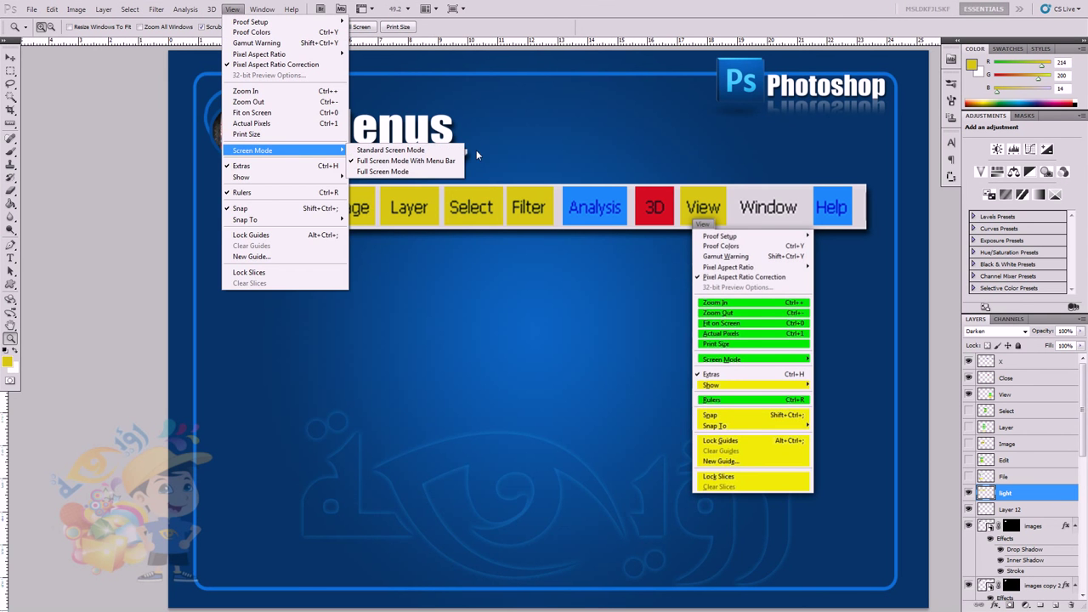
pyautogui.click(417, 173)
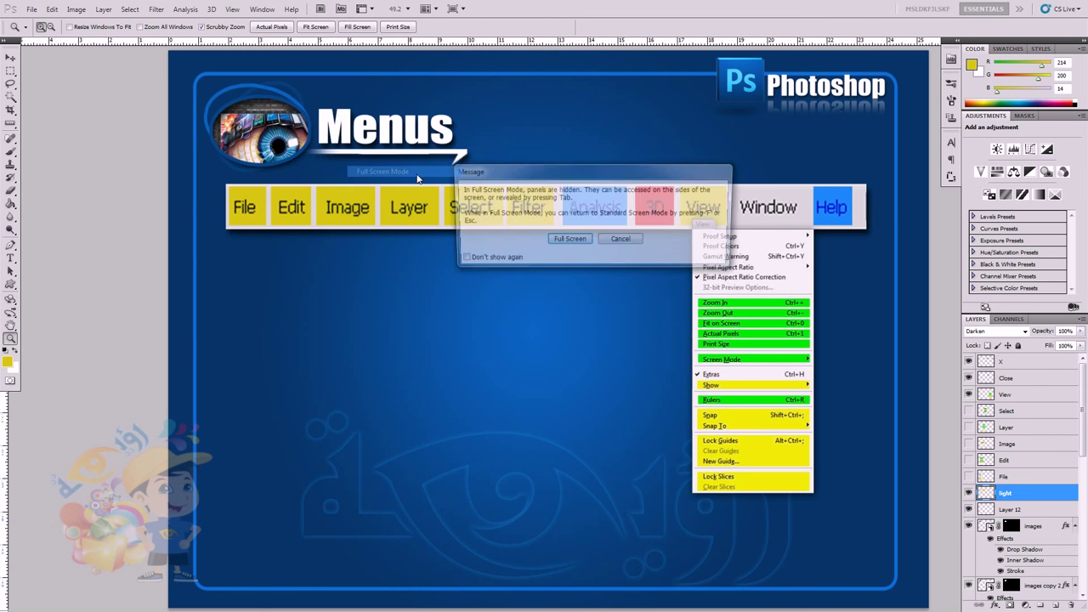
pyautogui.click(571, 242)
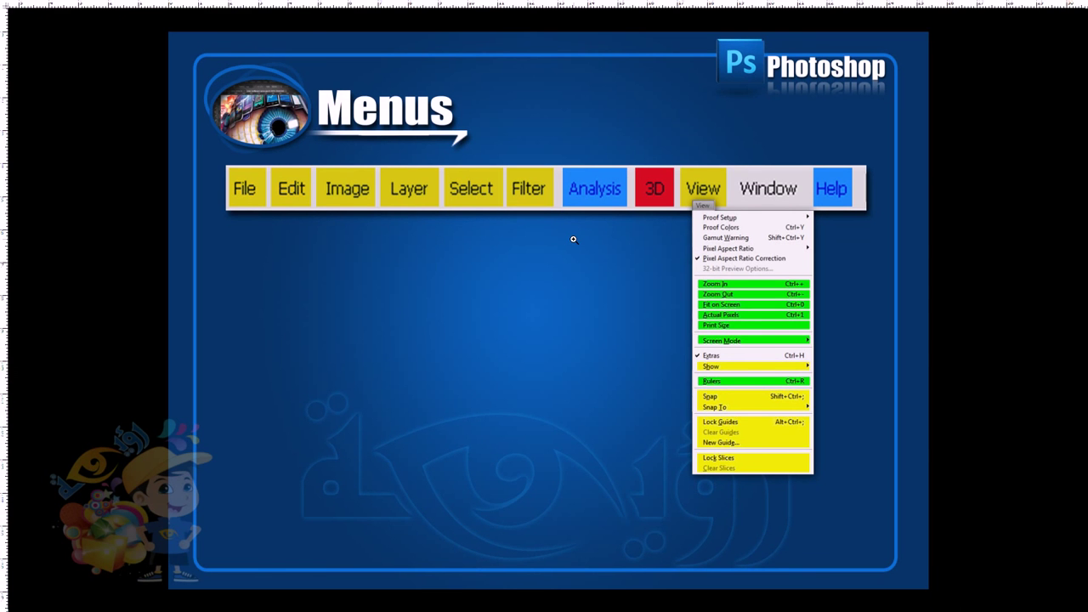
pyautogui.press('Escape')
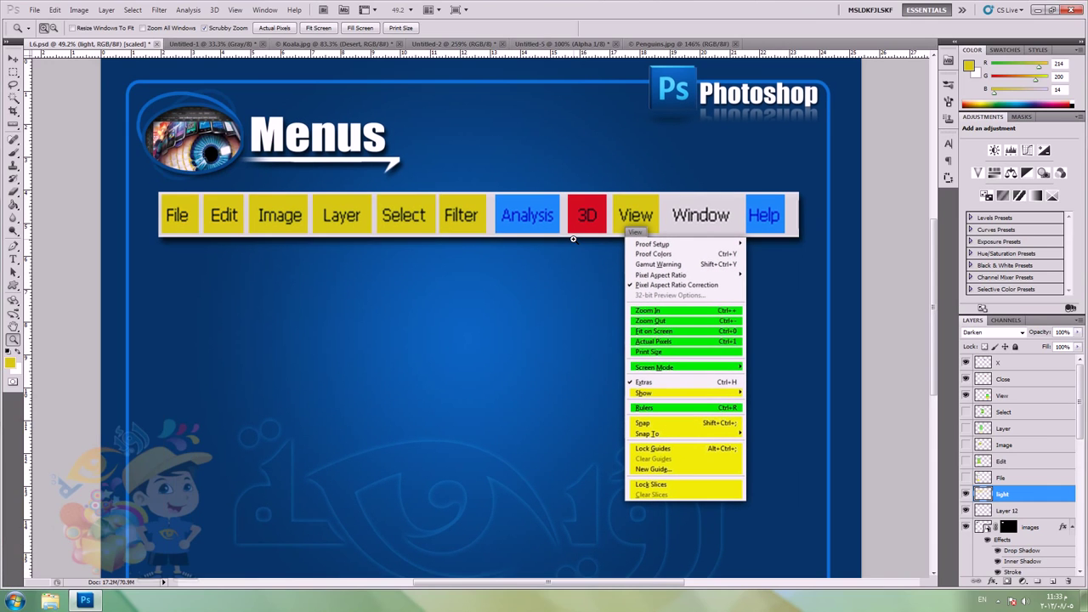
# Step: Cycle through the screen modes and finish in Standard Screen Mode
pyautogui.press('f')
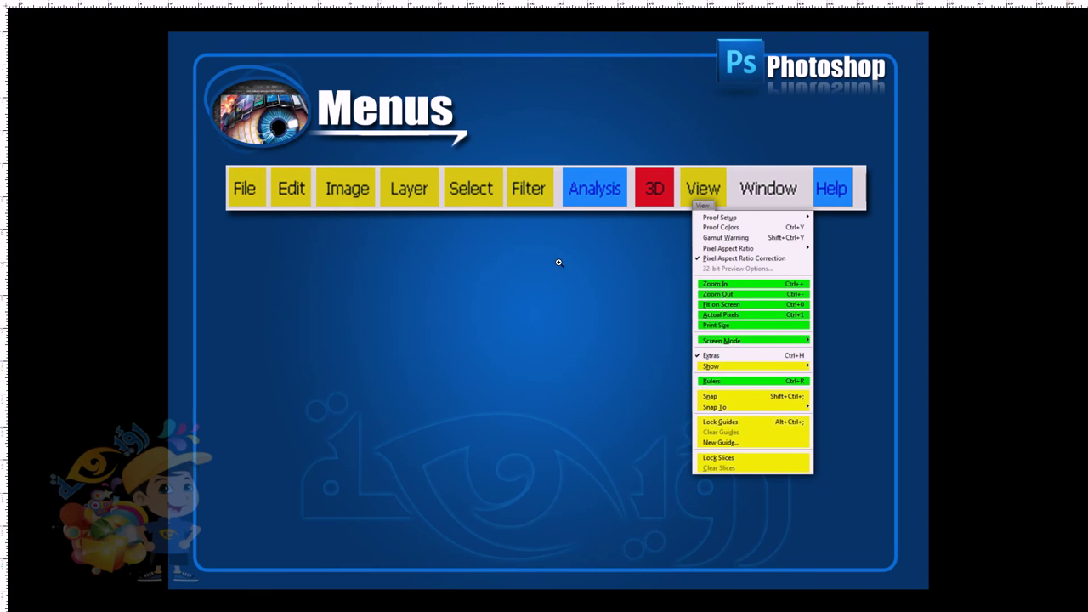
pyautogui.press('f')
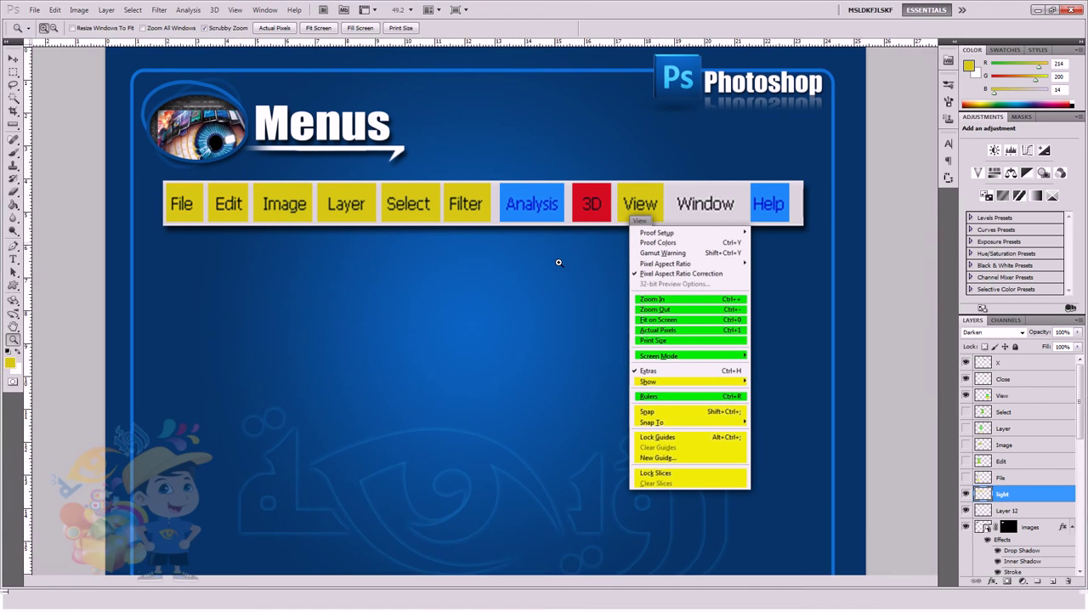
pyautogui.press('f')
pyautogui.press('f')
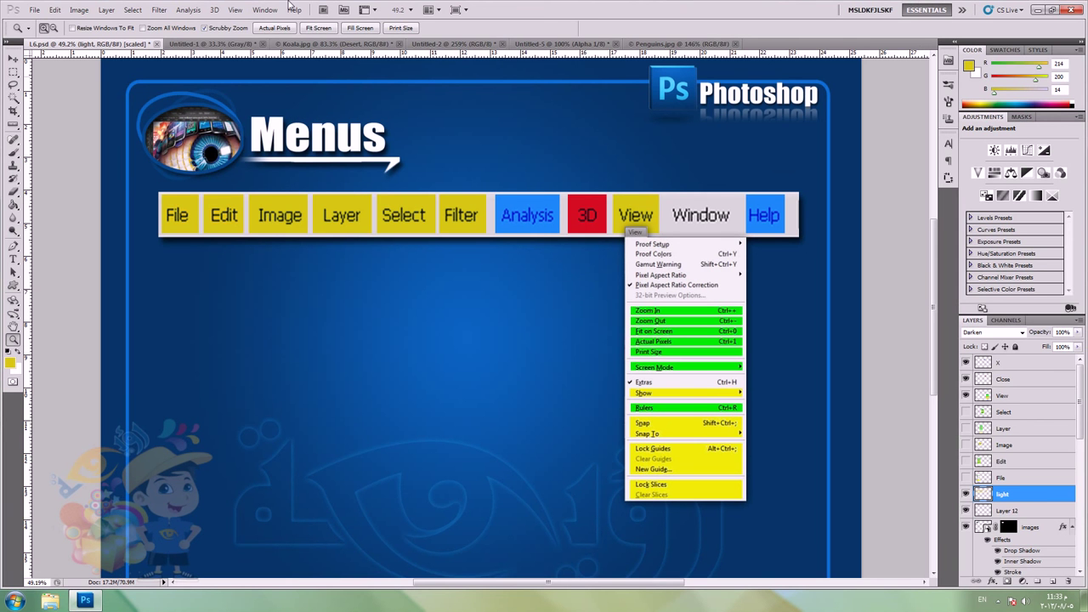
# Step: Hide the rulers and turn on the display of slices in the slide
pyautogui.click(235, 9)
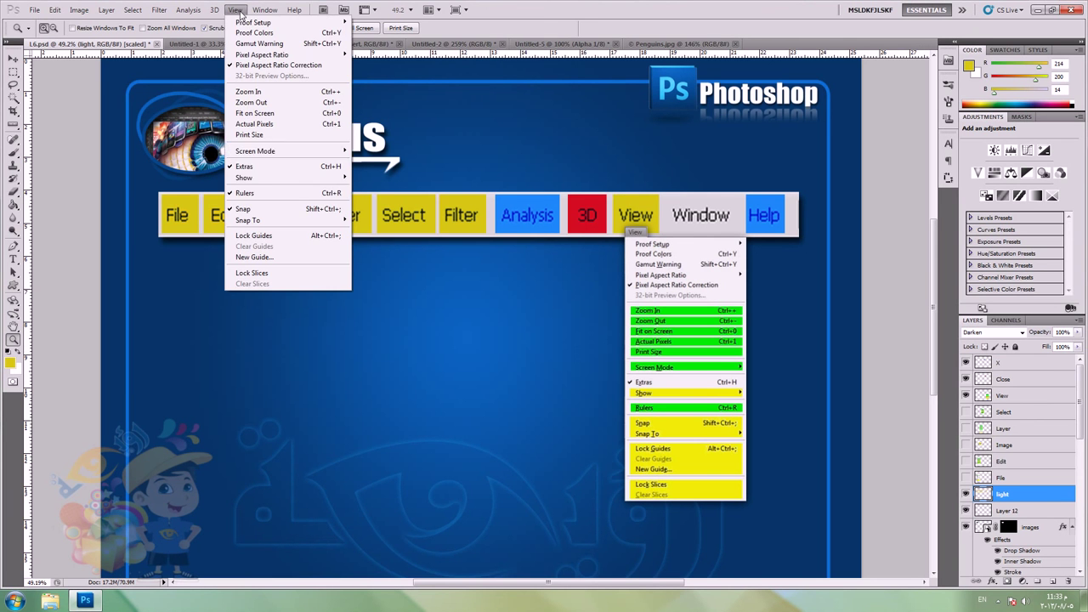
pyautogui.click(270, 201)
pyautogui.click(235, 9)
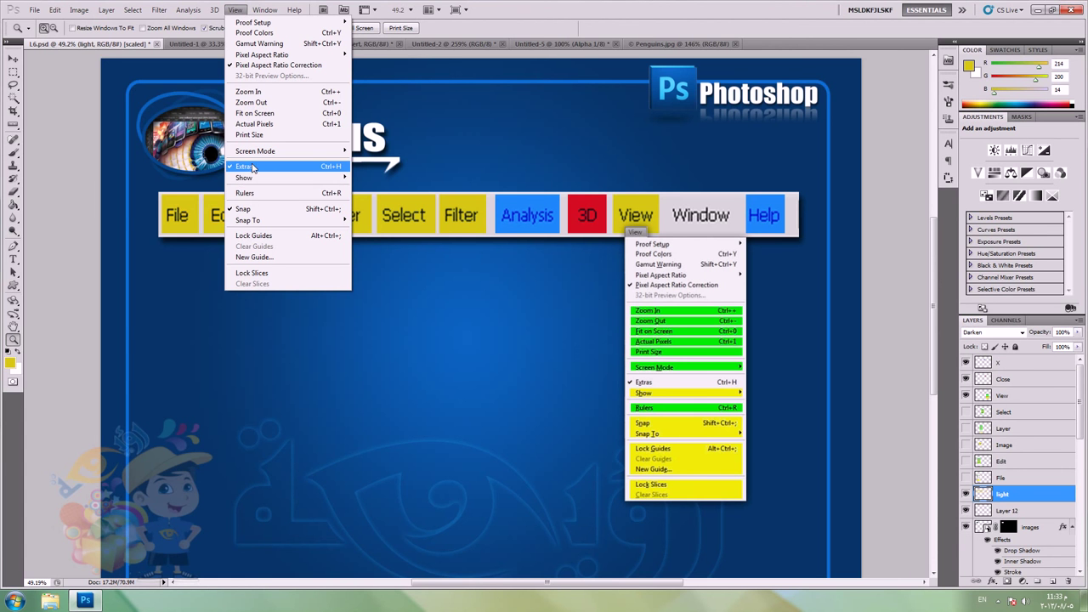
pyautogui.moveTo(246, 178)
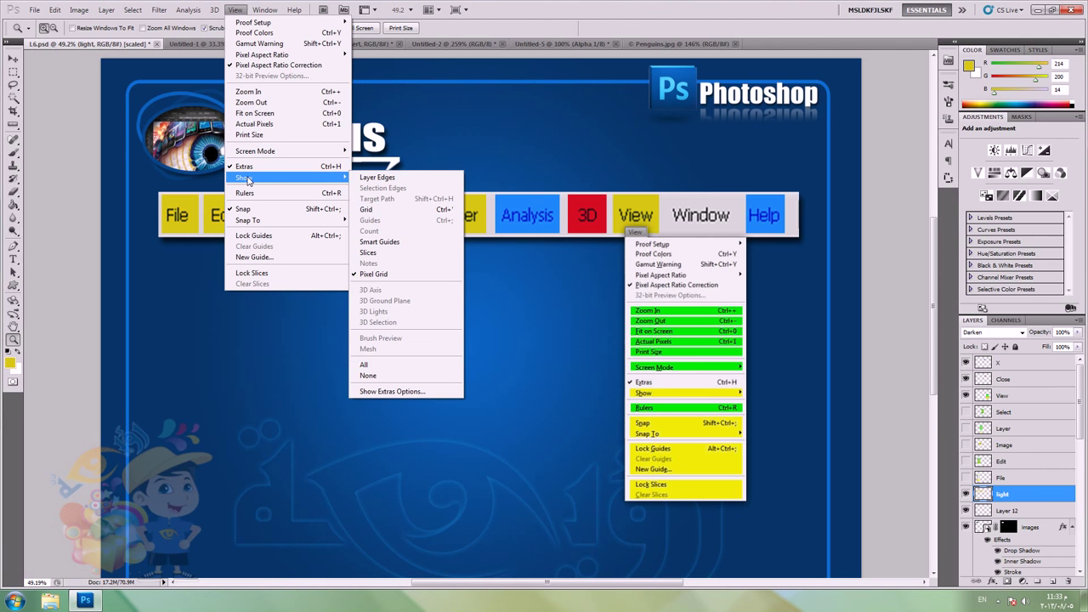
pyautogui.click(376, 252)
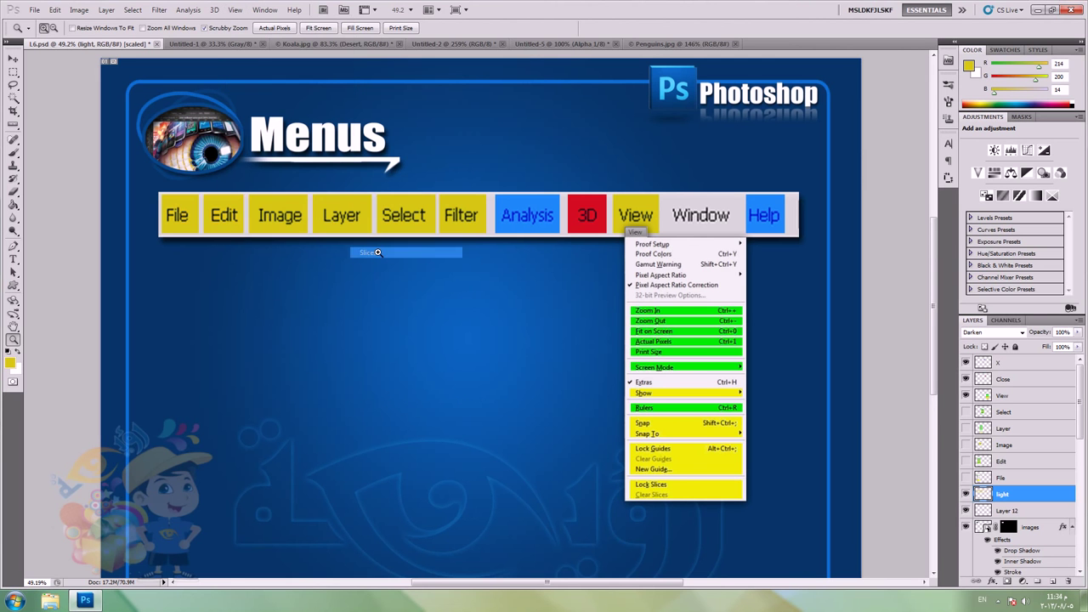
# Step: Activate the Slice tool and draw three separate rectangular slices on the slide, one of them overlapping the pictured View menu
pyautogui.click(14, 126)
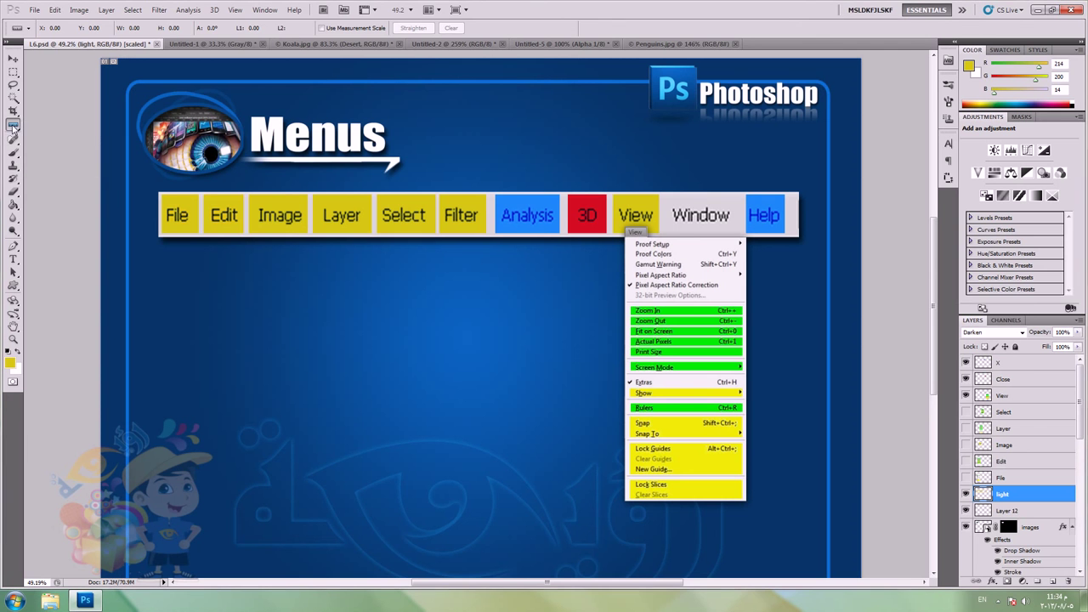
pyautogui.click(13, 111)
pyautogui.click(54, 132)
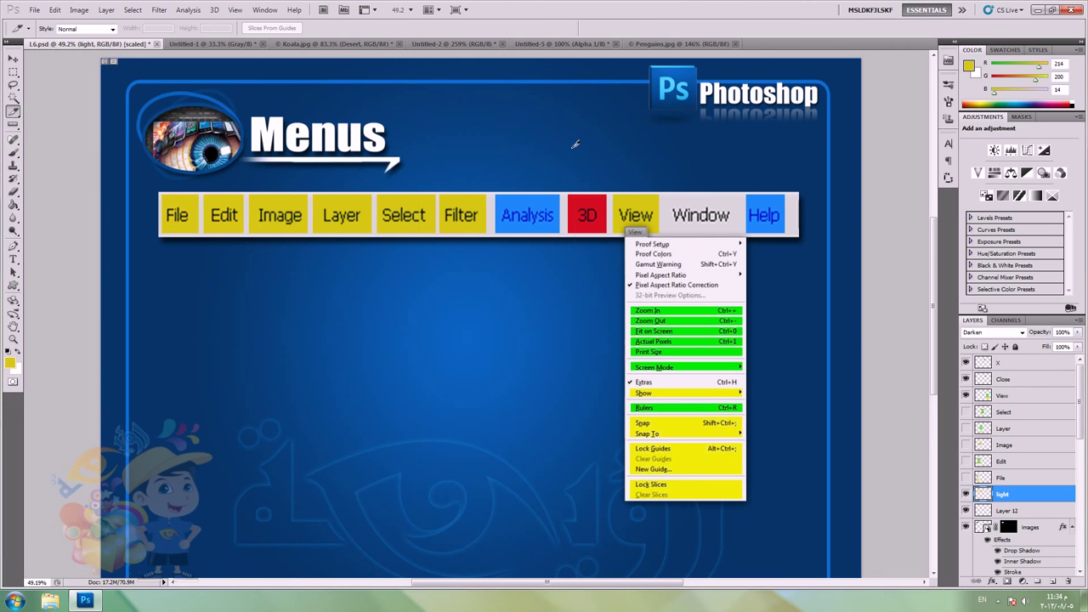
pyautogui.click(399, 259)
pyautogui.moveTo(229, 271); pyautogui.dragTo(368, 442)
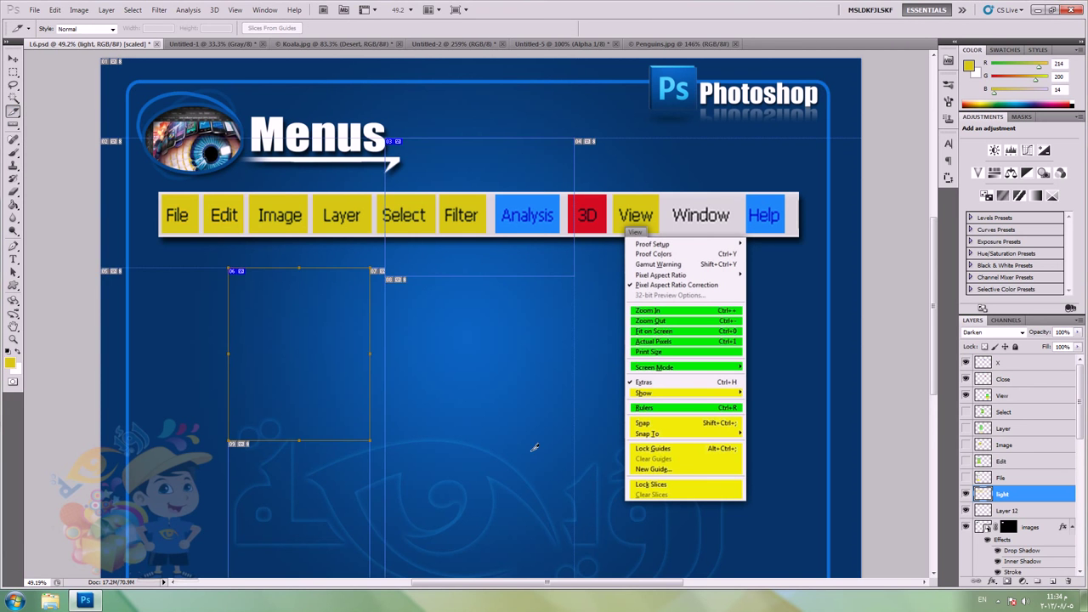
pyautogui.moveTo(464, 355); pyautogui.dragTo(702, 495)
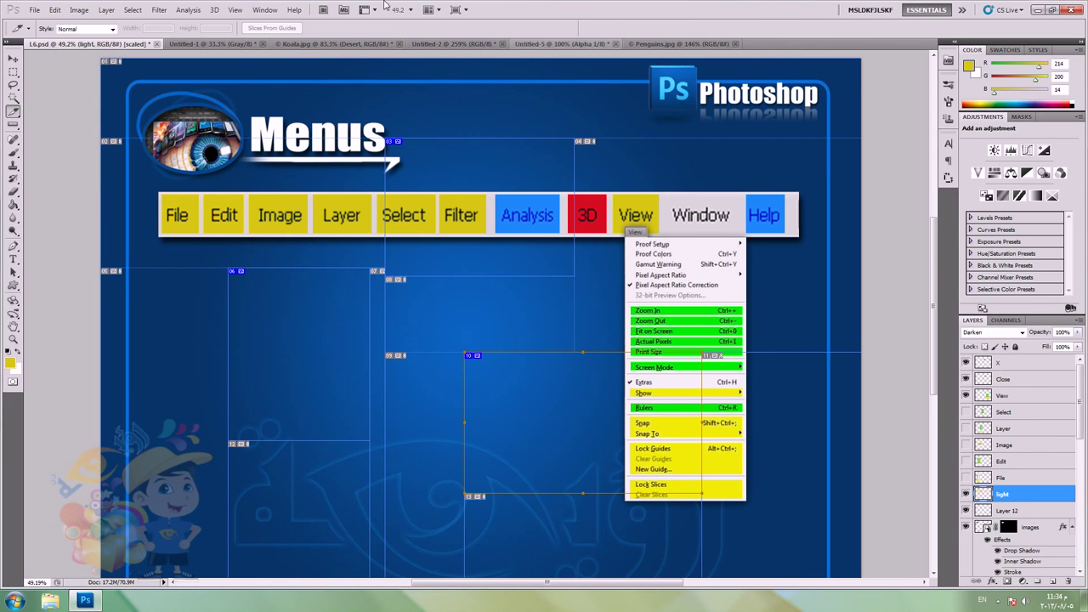
# Step: Hide the slices, show them again, and leave them hidden
pyautogui.click(235, 9)
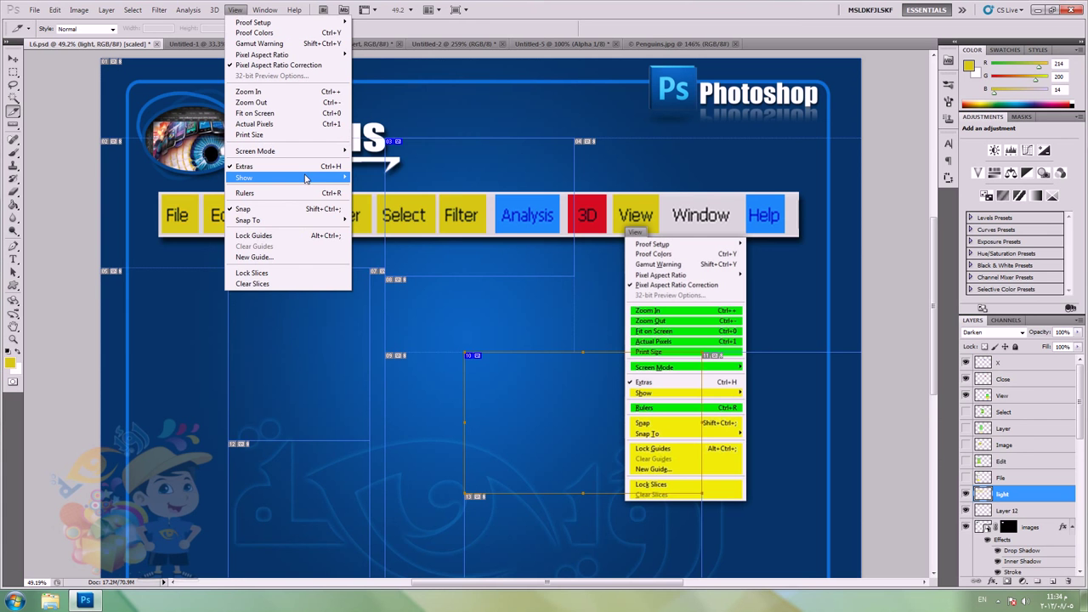
pyautogui.moveTo(308, 178)
pyautogui.click(362, 252)
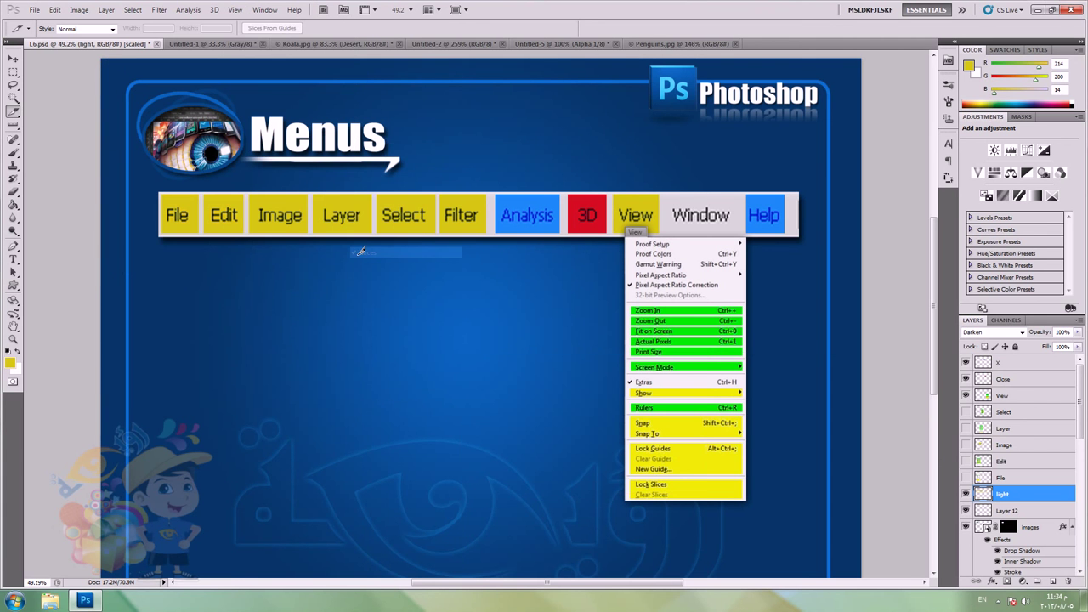
pyautogui.click(236, 9)
pyautogui.moveTo(314, 178)
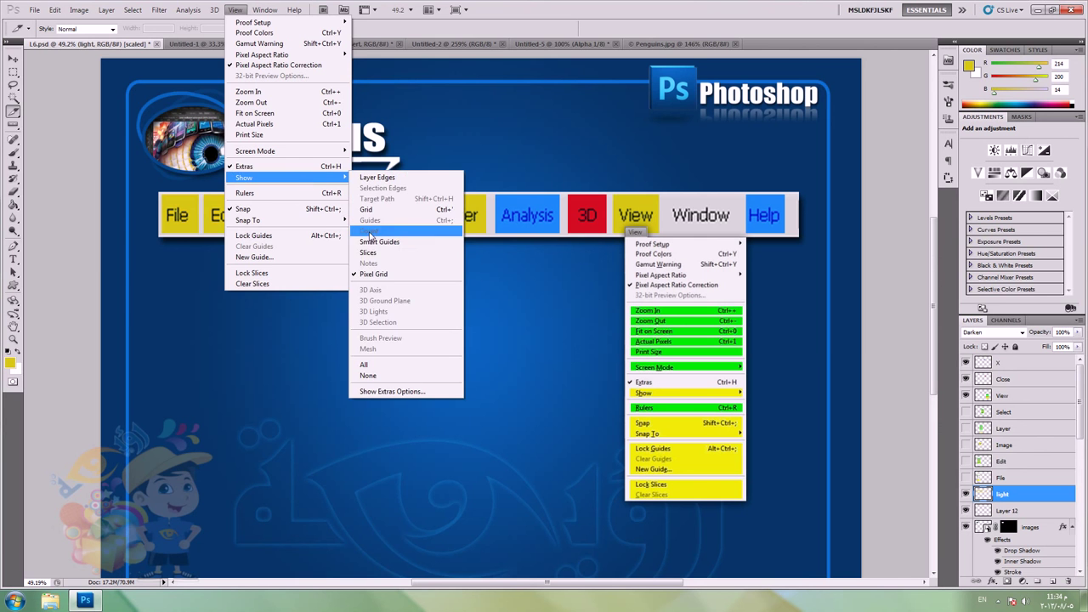
pyautogui.click(368, 252)
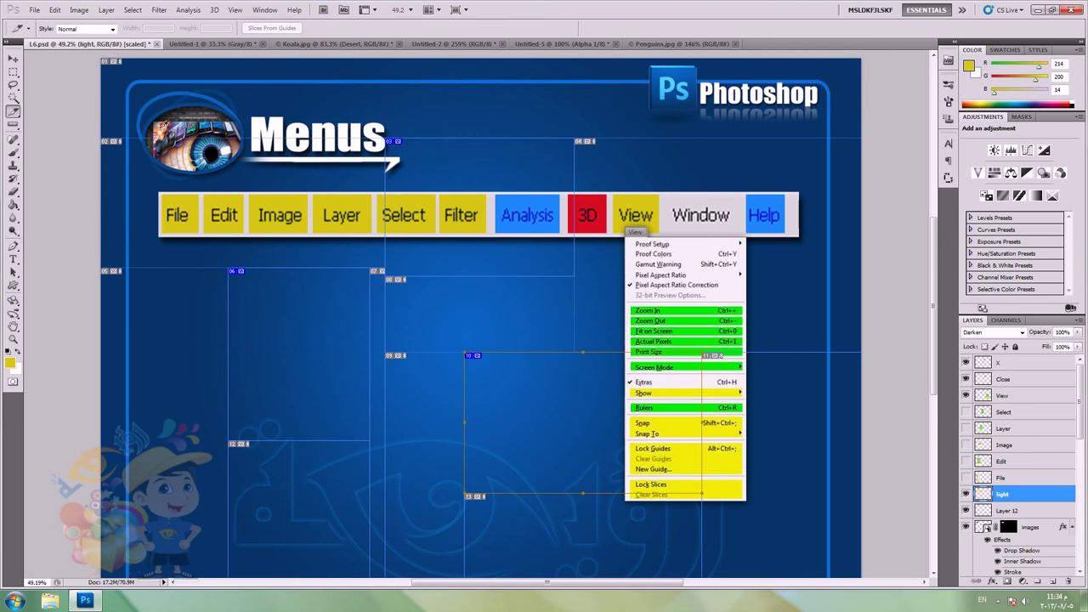
pyautogui.click(235, 9)
pyautogui.moveTo(306, 180)
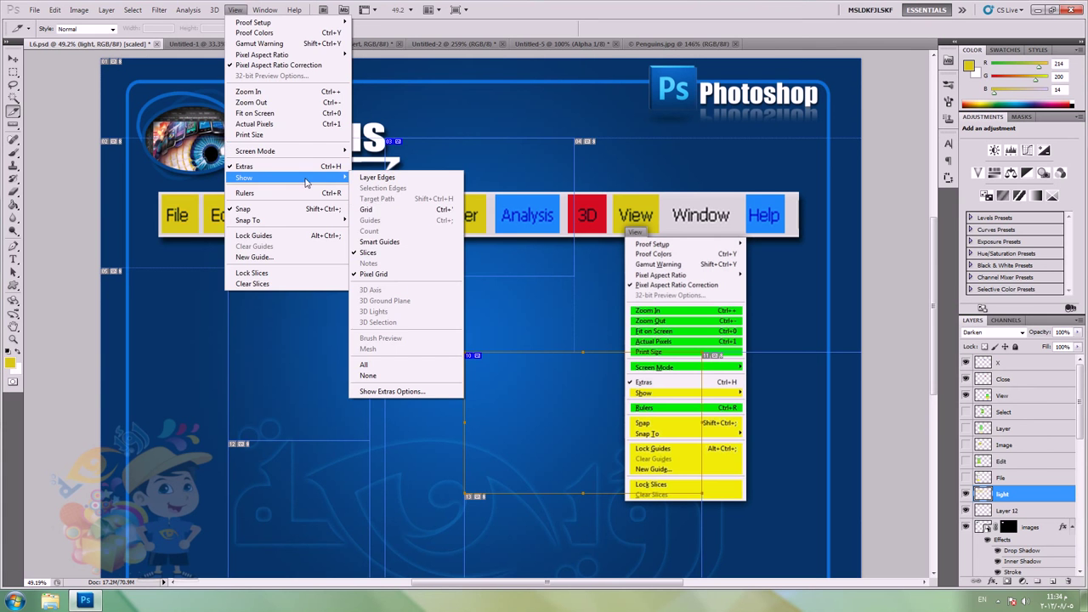
pyautogui.click(367, 252)
# Step: Show the grid over the slide and turn on Smart Guides
pyautogui.click(236, 10)
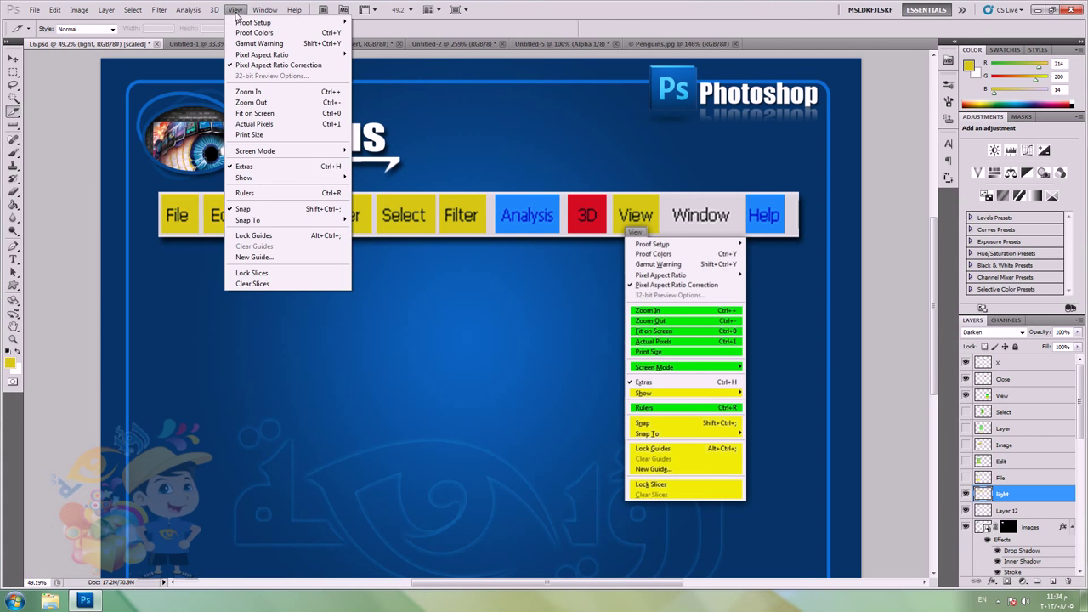
pyautogui.moveTo(297, 178)
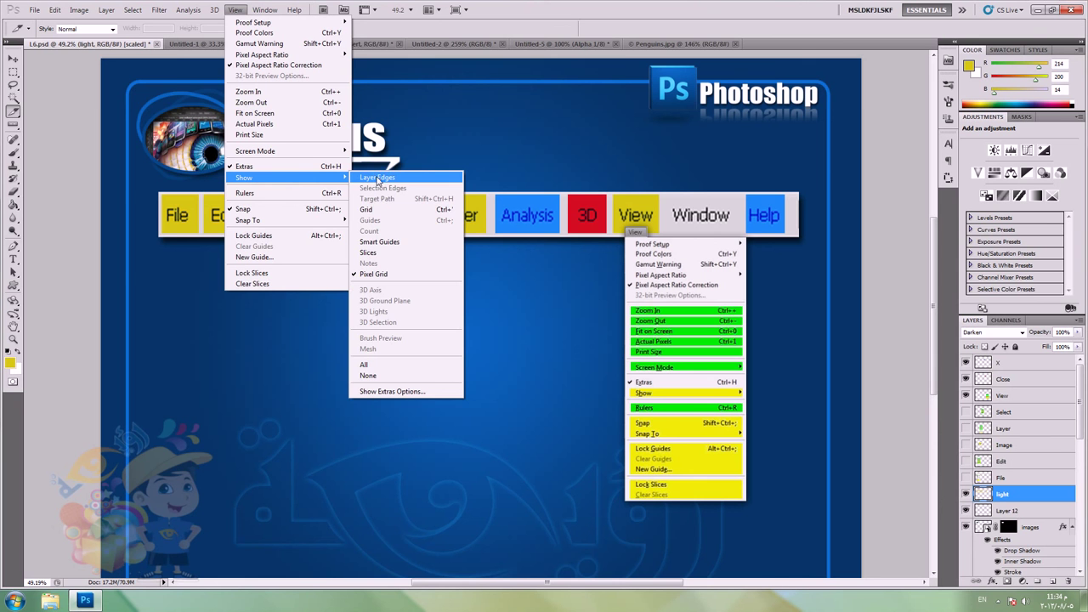
pyautogui.click(374, 210)
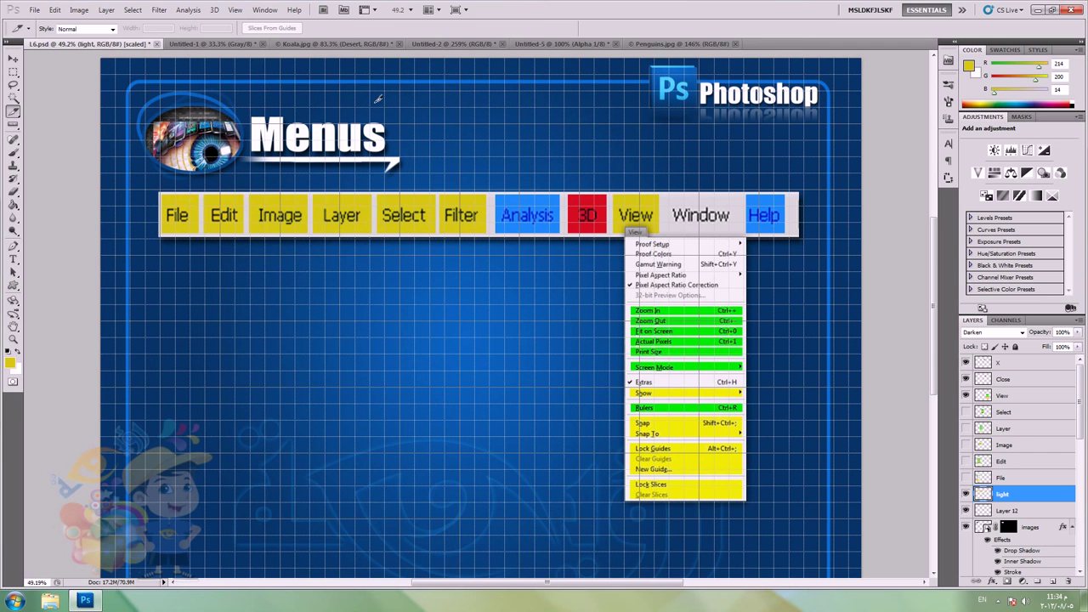
pyautogui.click(235, 9)
pyautogui.moveTo(311, 176)
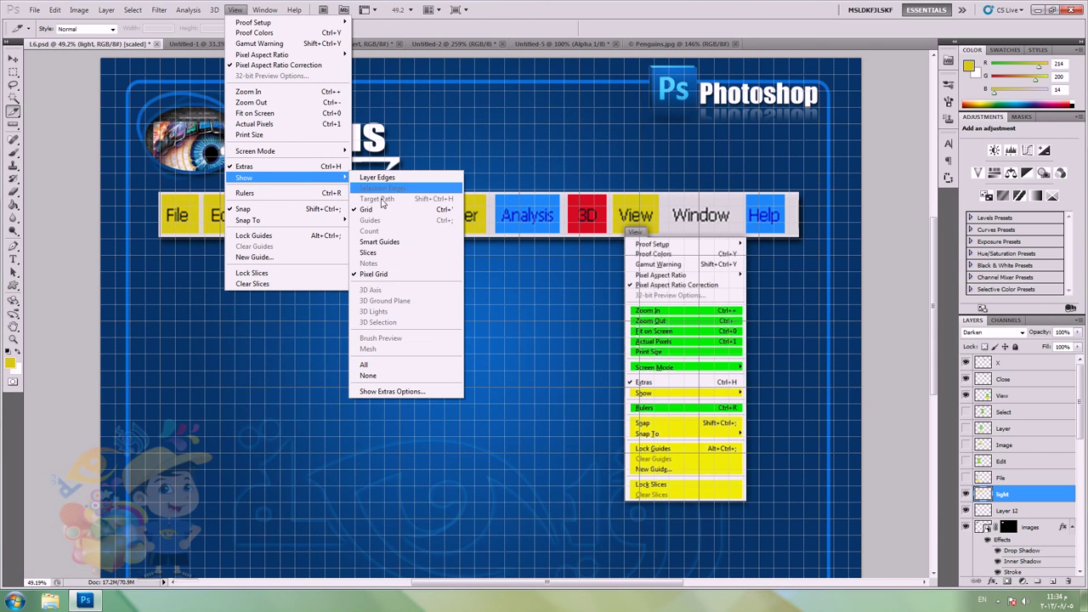
pyautogui.click(380, 244)
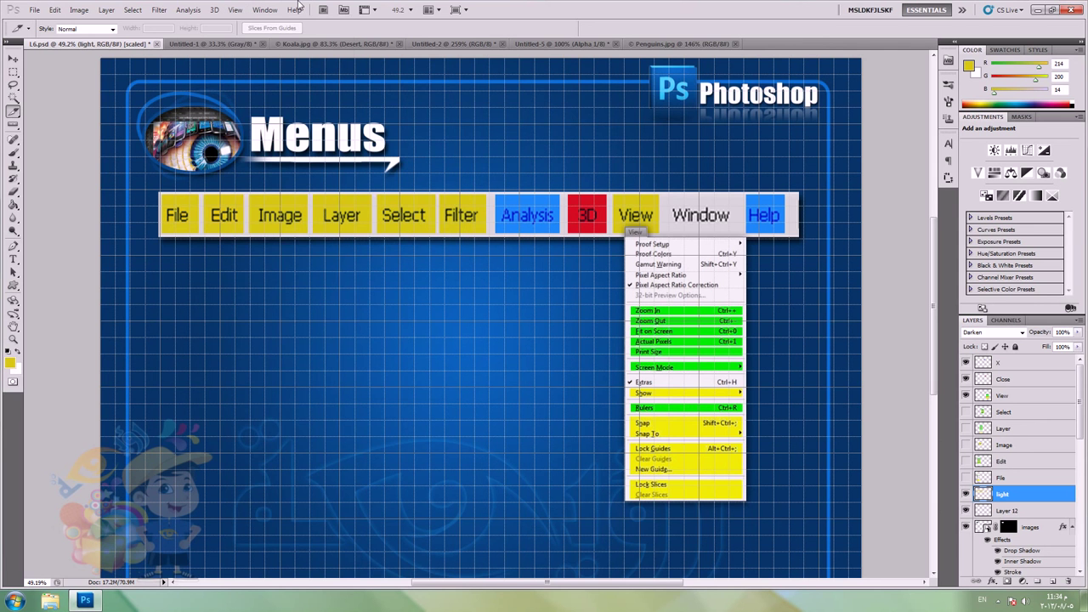
# Step: Hide the grid and display the rulers around the slide
pyautogui.click(235, 9)
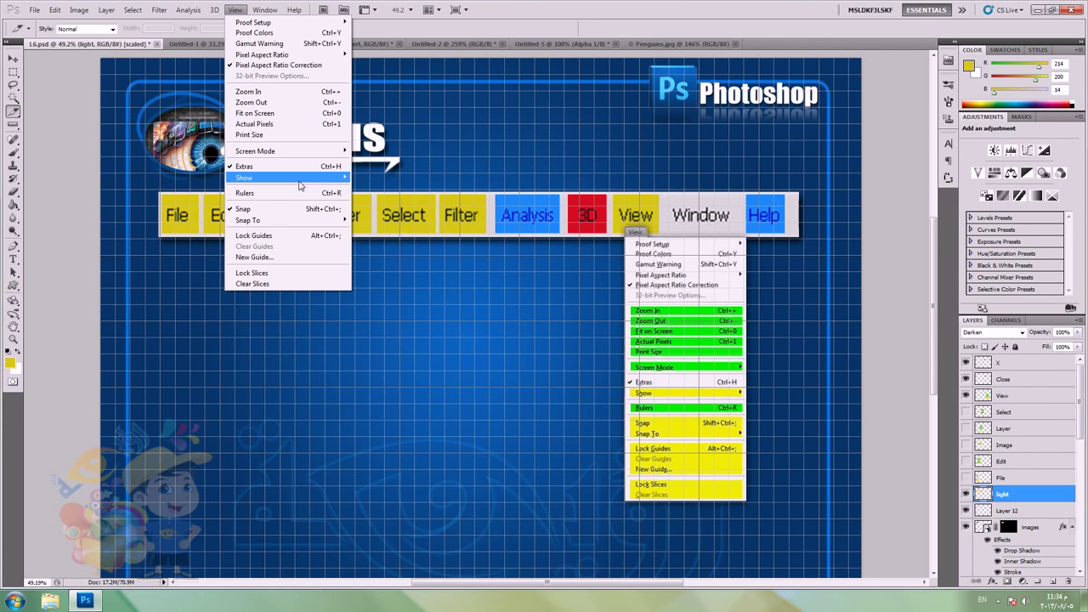
pyautogui.moveTo(272, 177)
pyautogui.click(367, 206)
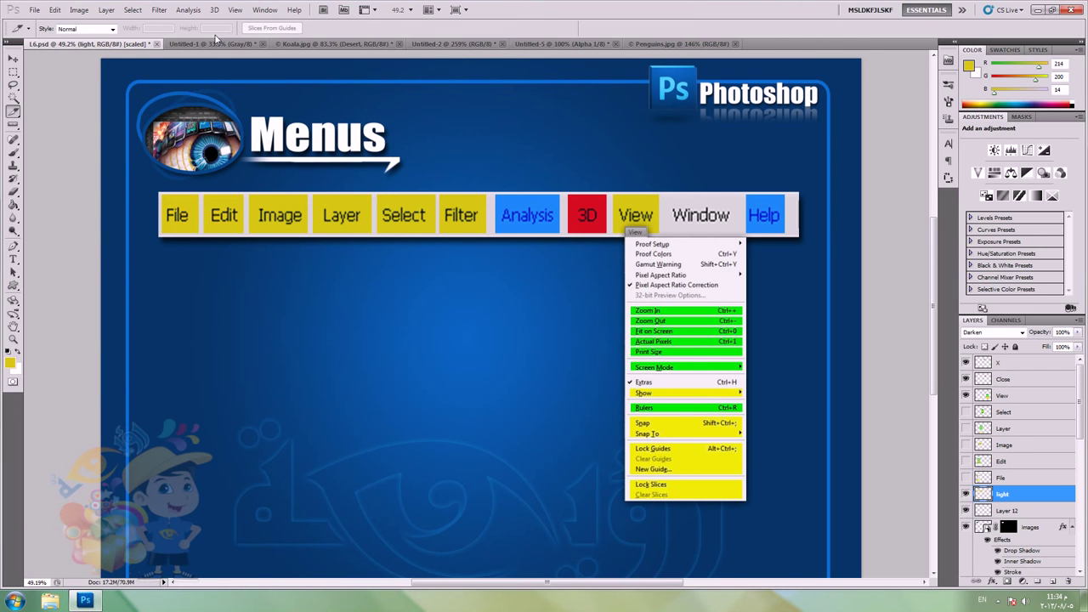
pyautogui.hotkey('ctrl', 'r')
# Step: Place two vertical guides on the slide, one on each side of the Filter label
pyautogui.moveTo(28, 154); pyautogui.dragTo(308, 163)
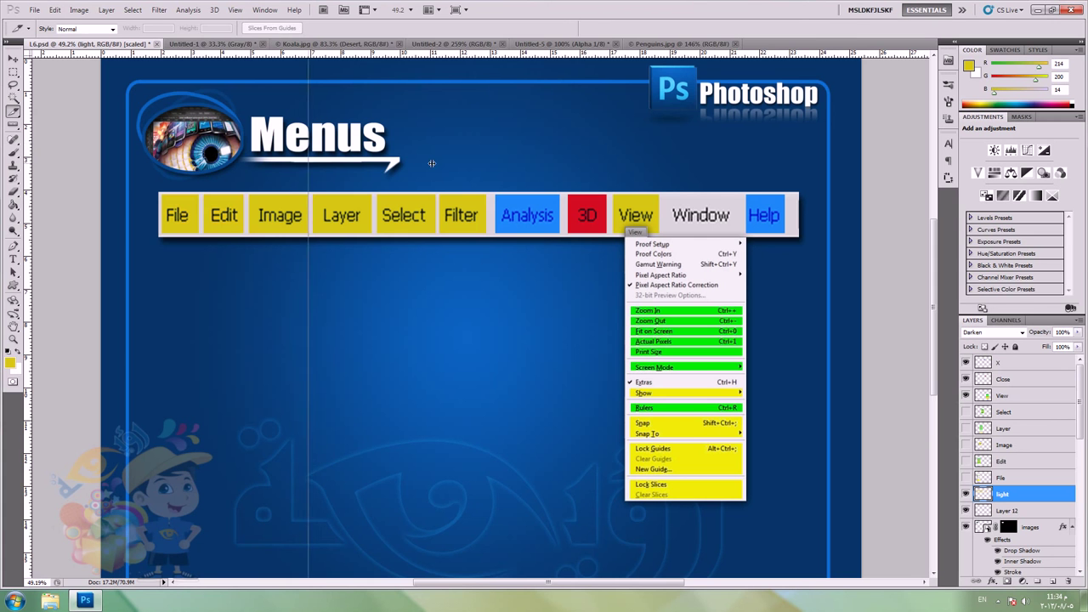
pyautogui.moveTo(431, 162); pyautogui.dragTo(489, 163)
pyautogui.moveTo(32, 212); pyautogui.dragTo(230, 211)
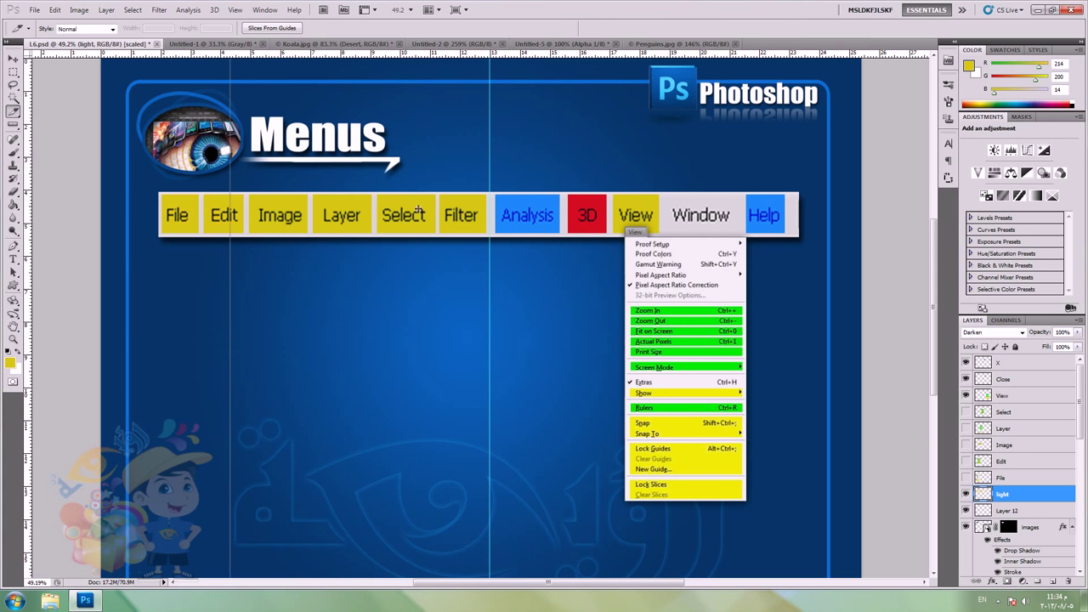
pyautogui.moveTo(418, 210); pyautogui.dragTo(450, 211)
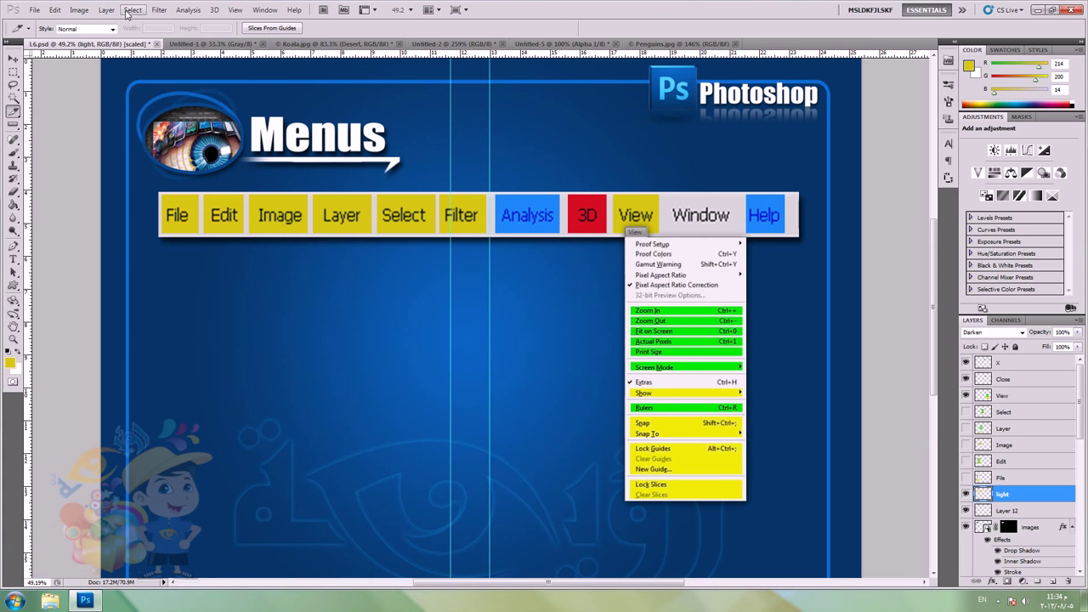
# Step: Turn off Smart Guides
pyautogui.click(235, 10)
pyautogui.moveTo(309, 184)
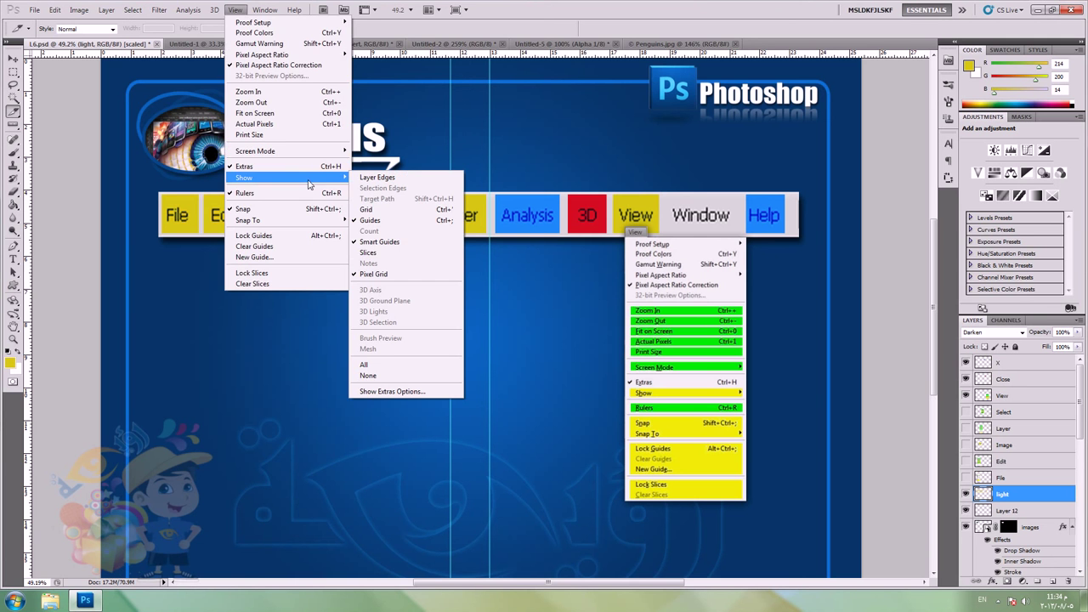
pyautogui.click(394, 243)
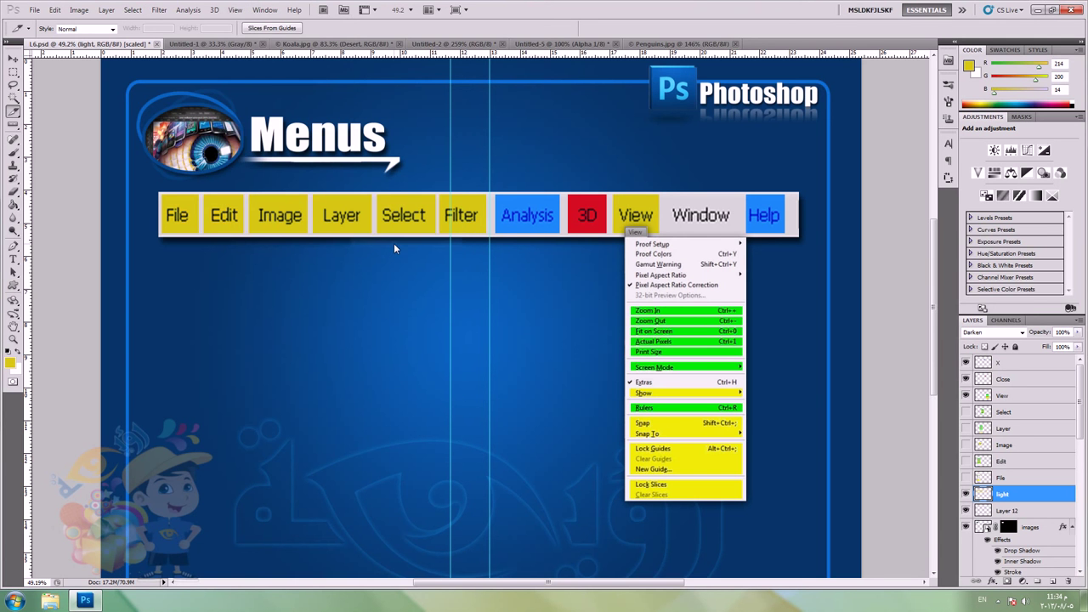
# Step: Hide the slide's guides and show them again
pyautogui.click(189, 9)
pyautogui.moveTo(213, 11)
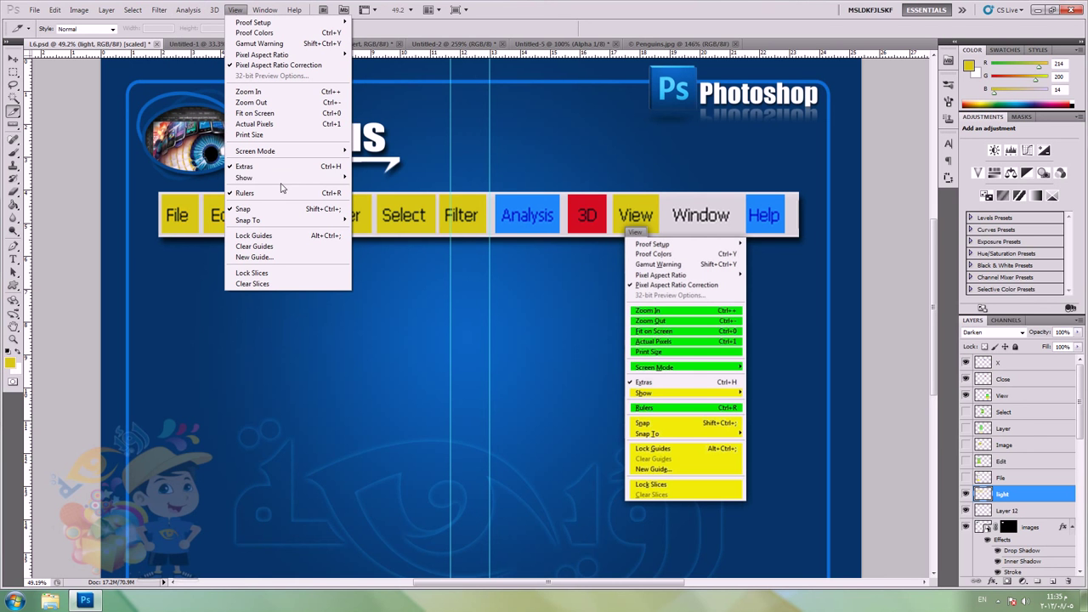
pyautogui.moveTo(336, 178)
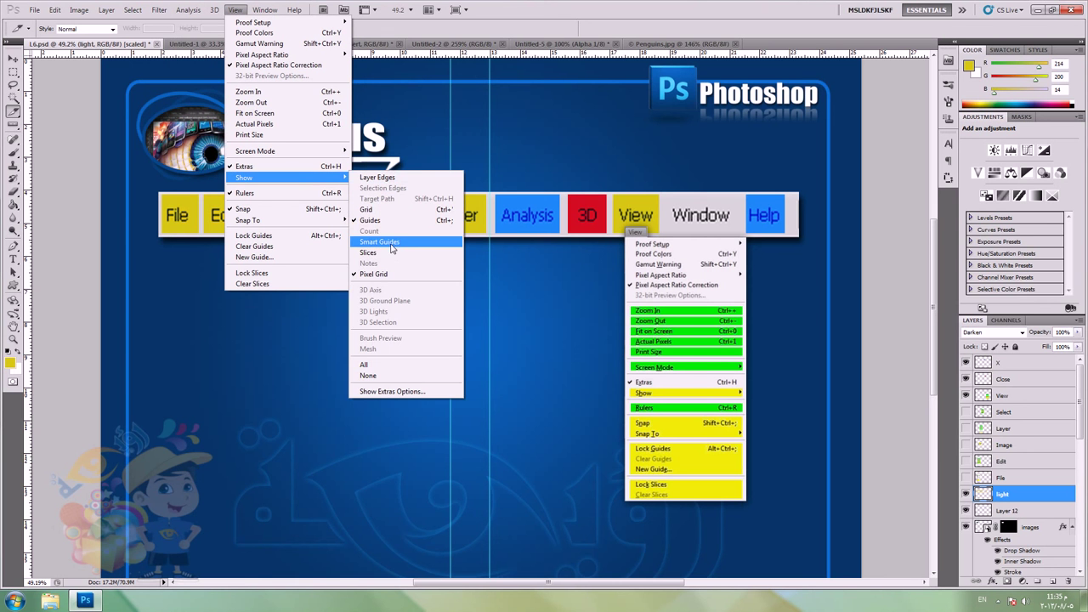
pyautogui.click(364, 221)
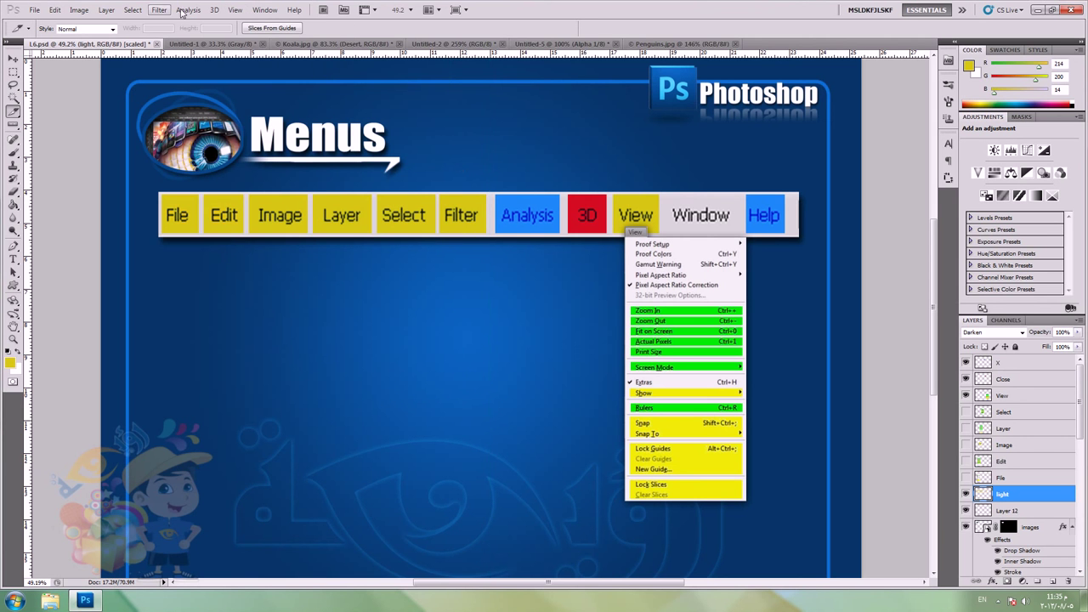
pyautogui.click(253, 10)
pyautogui.moveTo(235, 10)
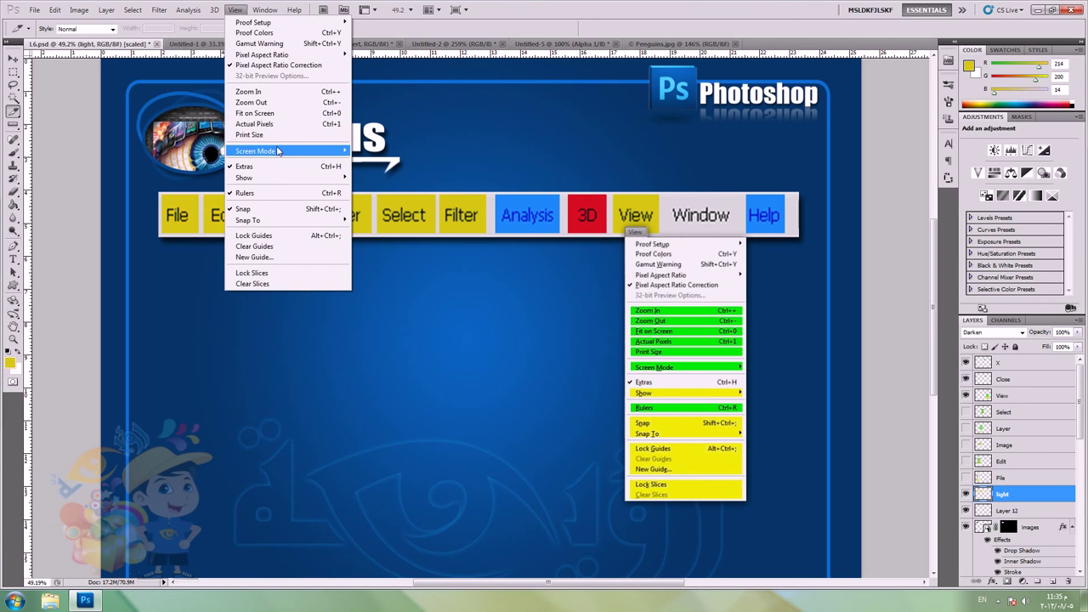
pyautogui.moveTo(327, 178)
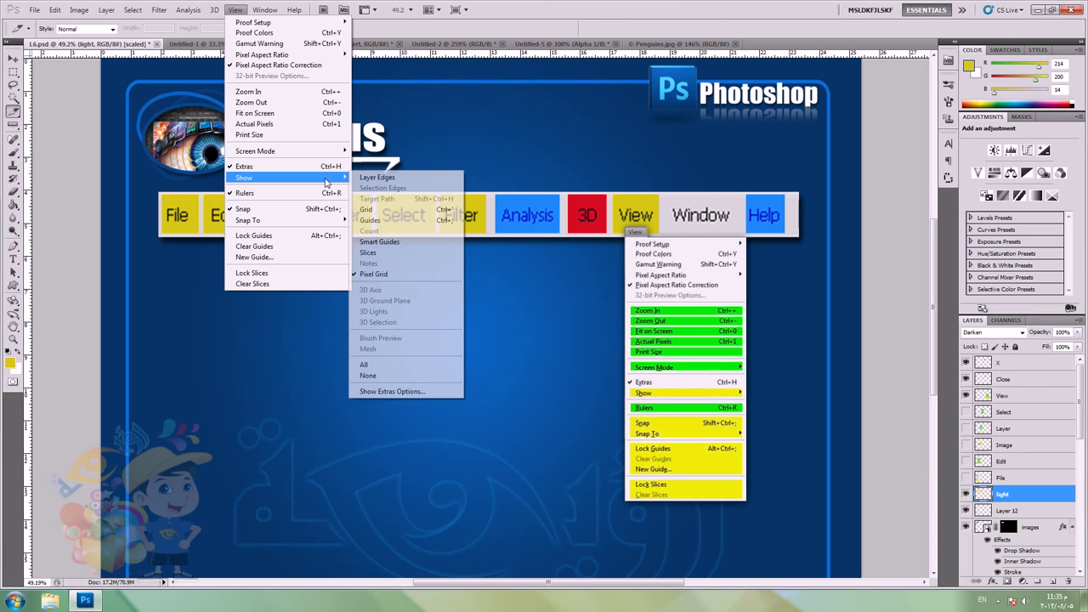
pyautogui.click(404, 221)
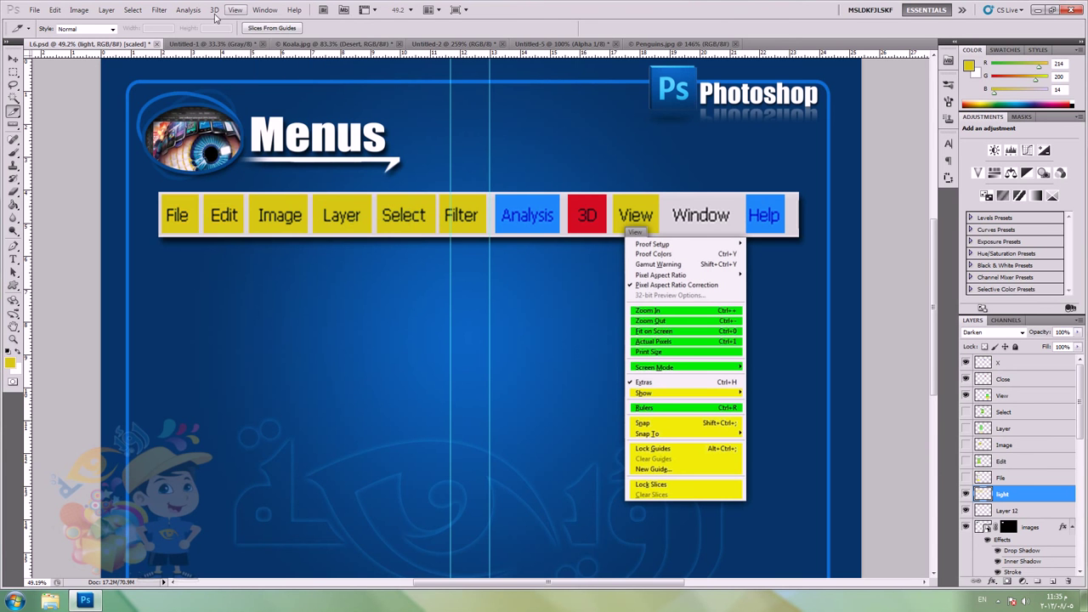
# Step: Activate the Move tool and select the View layer by picking its menu picture on the slide
pyautogui.click(13, 59)
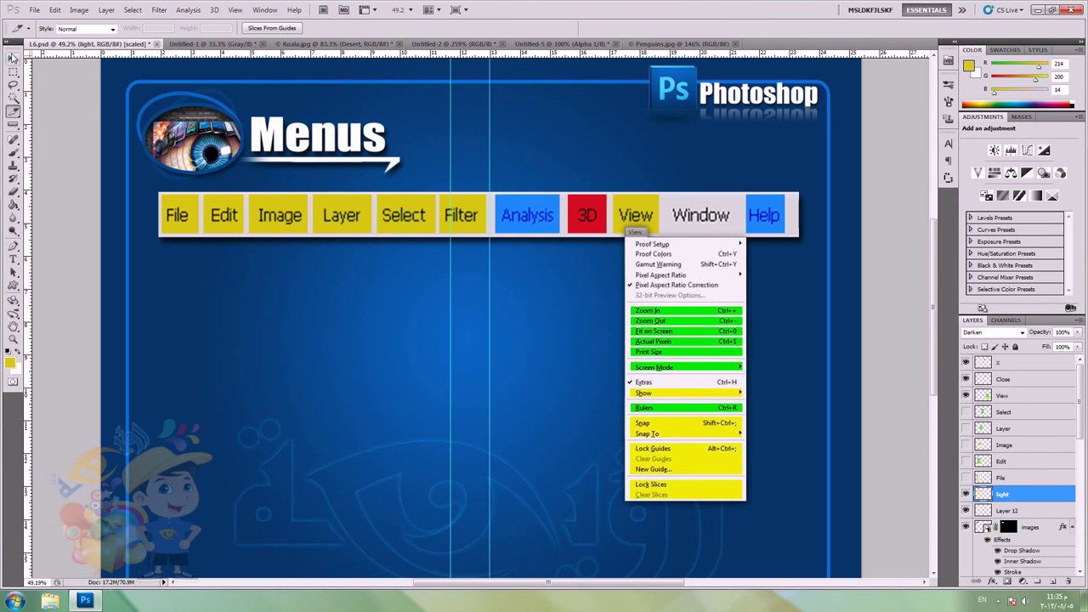
pyautogui.click(660, 259)
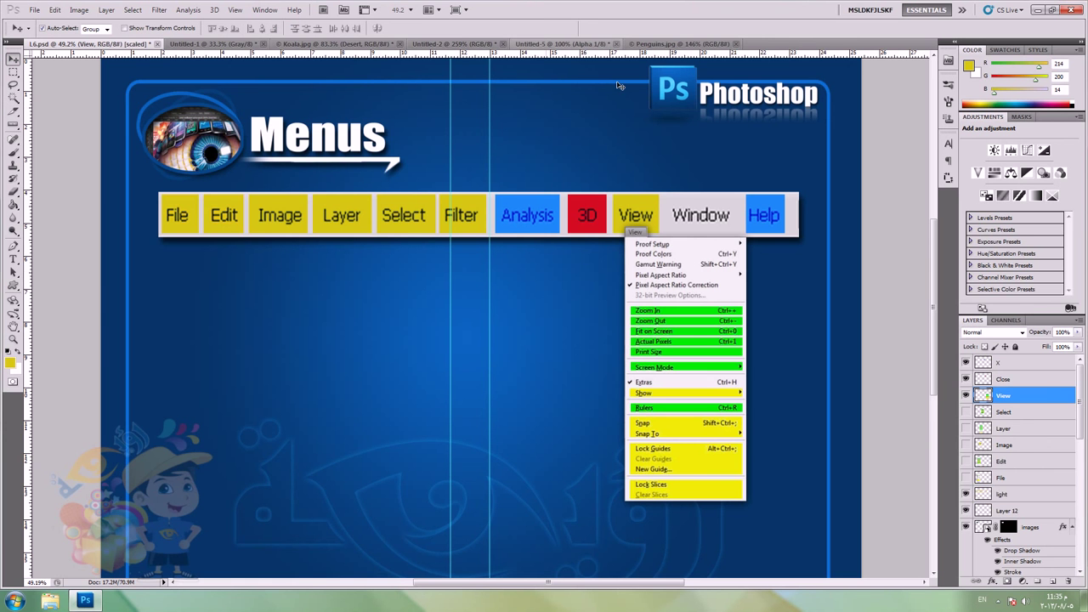
# Step: Switch to the Penguins.jpg document, activate the Rectangular Marquee tool, and add a new empty layer above the Background
pyautogui.click(676, 44)
pyautogui.press('m')
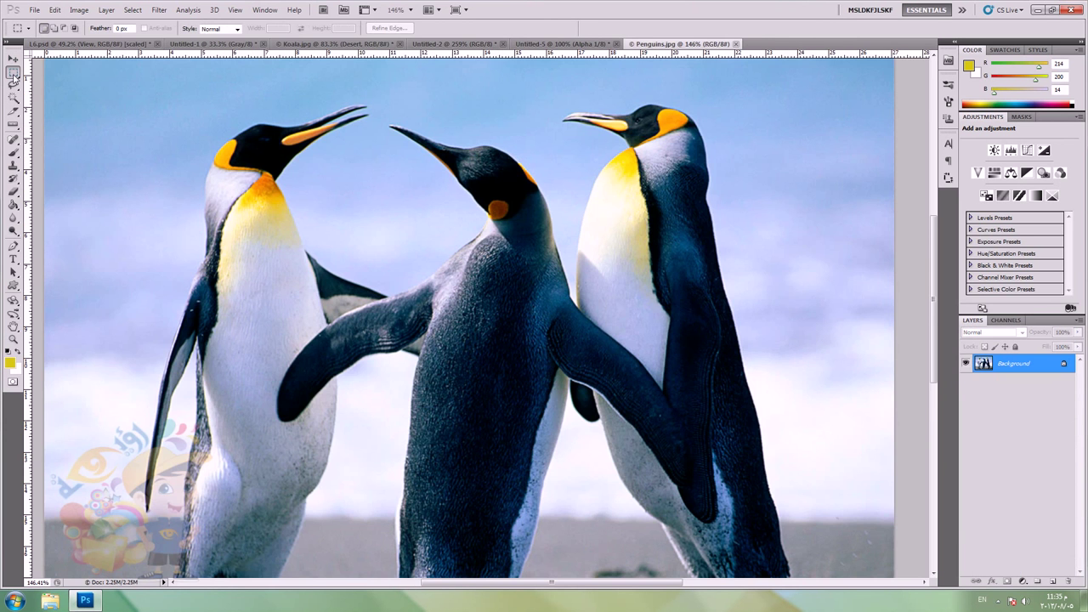
pyautogui.click(1052, 582)
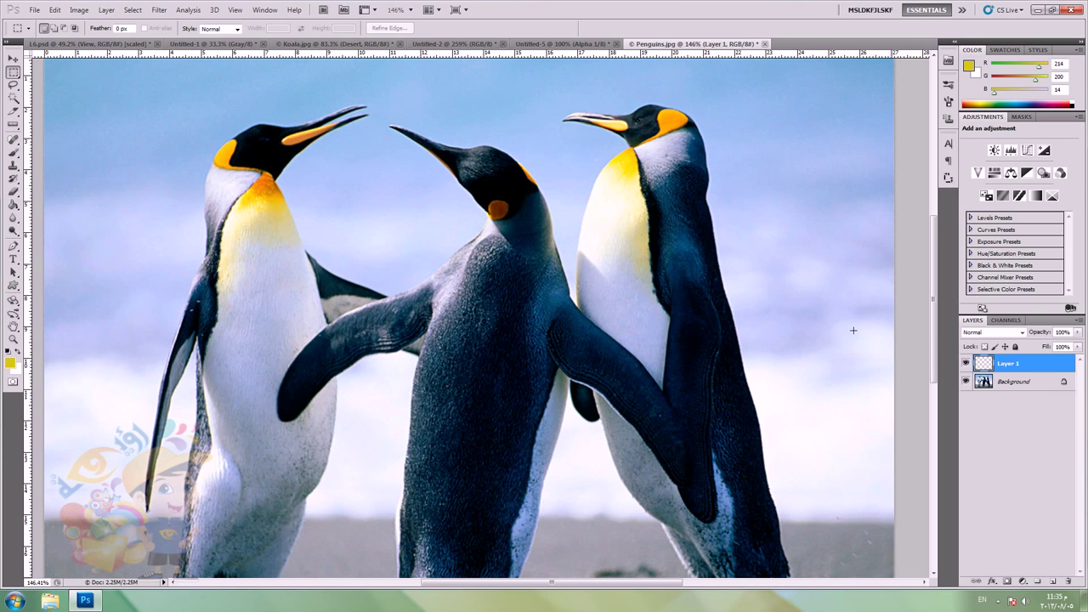
# Step: Select a square area beside the third penguin's neck on Layer 1 and fill it with the yellow foreground colour
pyautogui.moveTo(797, 124); pyautogui.dragTo(702, 222)
pyautogui.press('g')
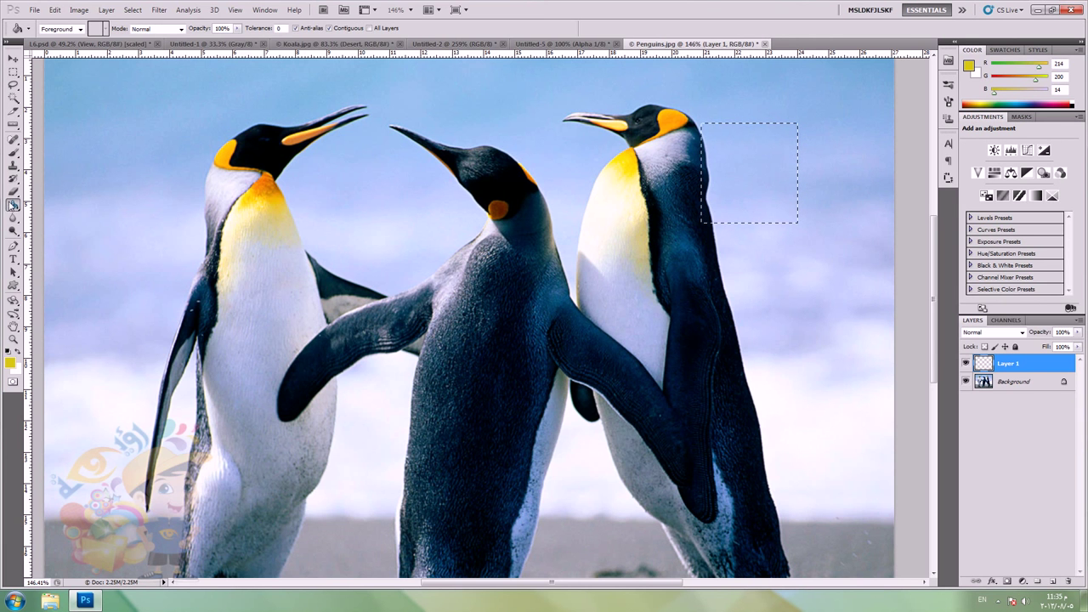
pyautogui.click(762, 151)
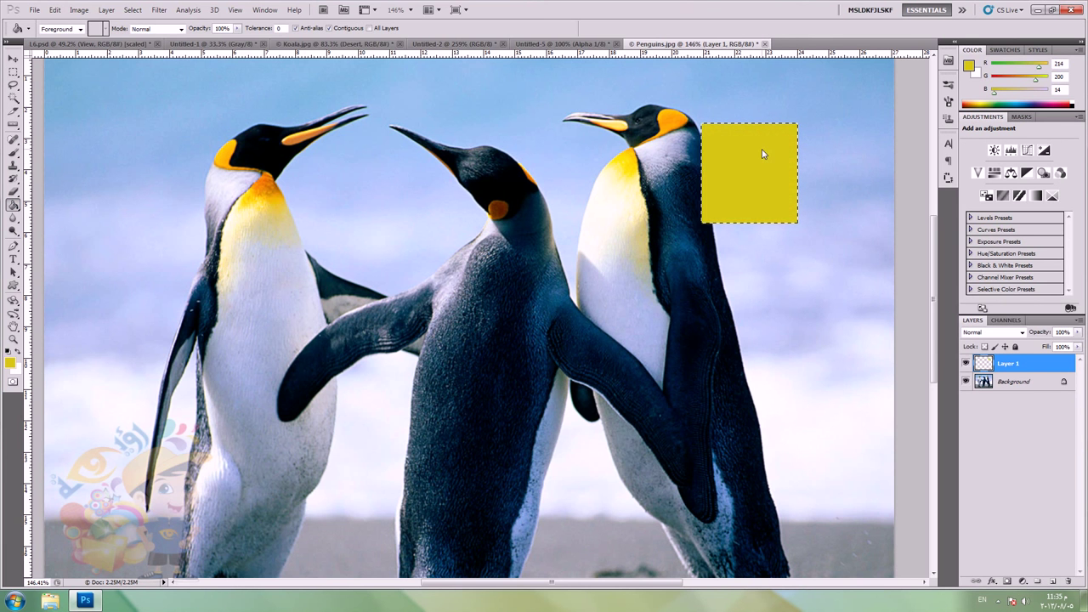
# Step: Deselect and duplicate the yellow square onto its own layer, placing the copy over the third penguin's beak
pyautogui.hotkey('ctrl', 'd')
pyautogui.press('v')
pyautogui.moveTo(772, 168); pyautogui.dragTo(638, 170)
pyautogui.moveTo(566, 175); pyautogui.dragTo(614, 146)
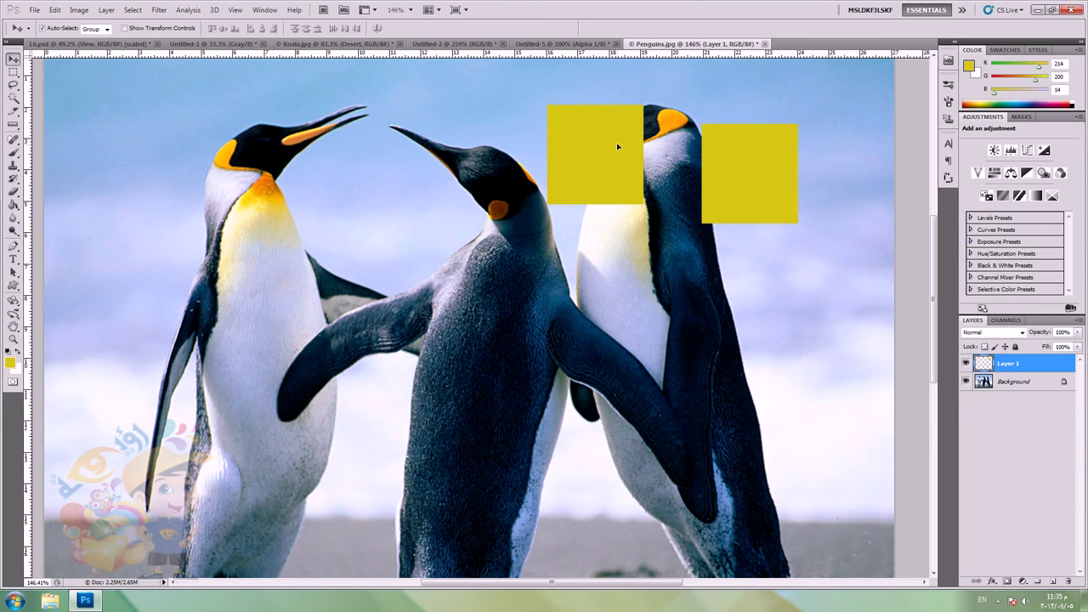
pyautogui.hotkey('ctrl', 'j')
# Step: Turn on Smart Guides and move the copied square down between the second and third penguins to see the alignment lines
pyautogui.click(235, 9)
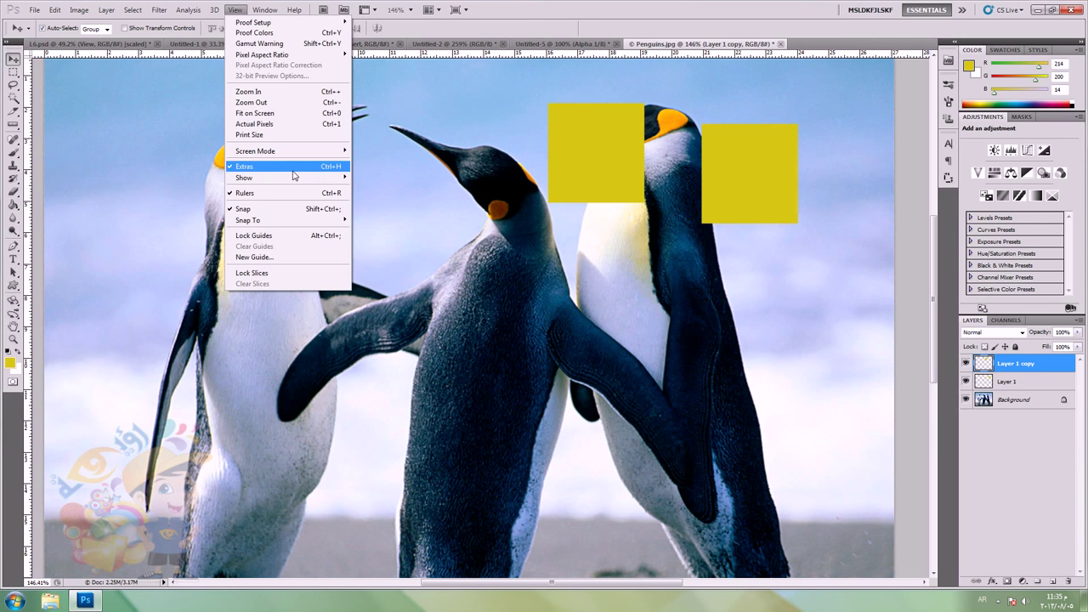
pyautogui.moveTo(289, 177)
pyautogui.click(379, 242)
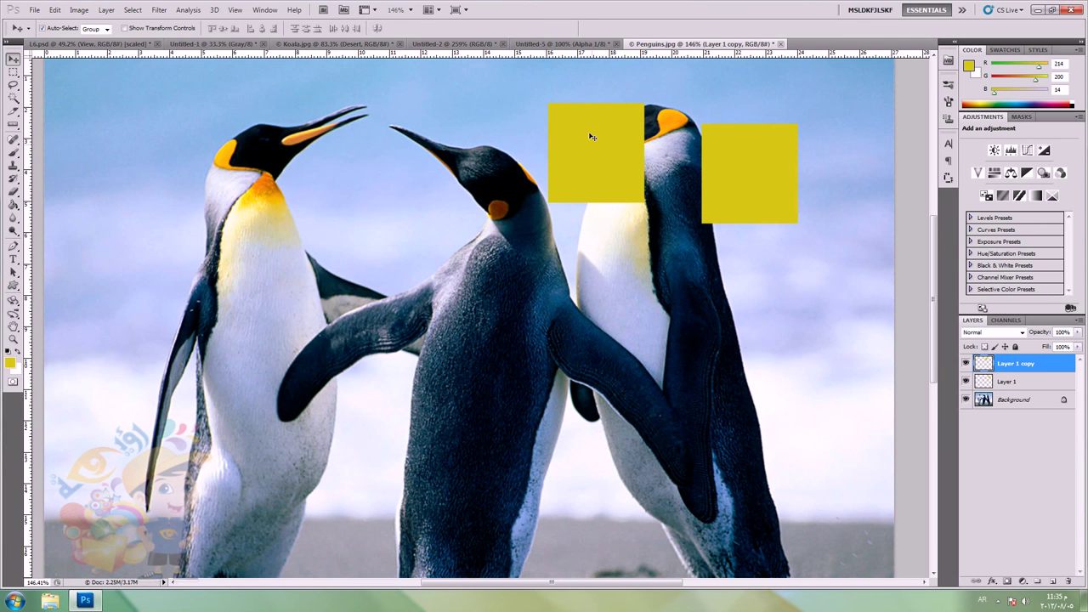
pyautogui.moveTo(612, 129); pyautogui.dragTo(597, 252)
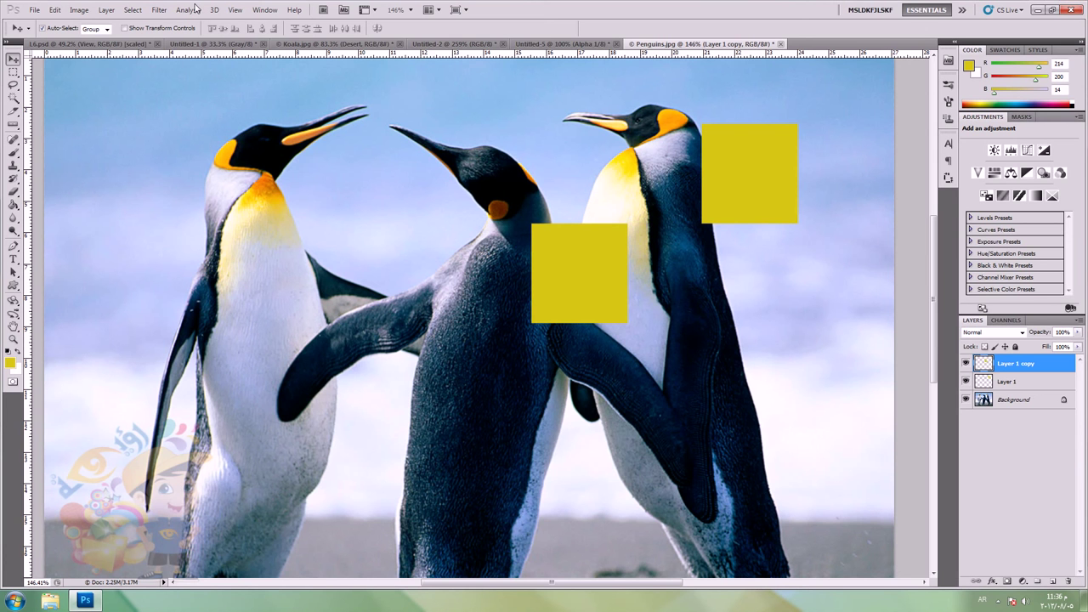
# Step: Review the Show options, look at the View menu picture in the L6.psd document, and return to Penguins.jpg
pyautogui.click(235, 9)
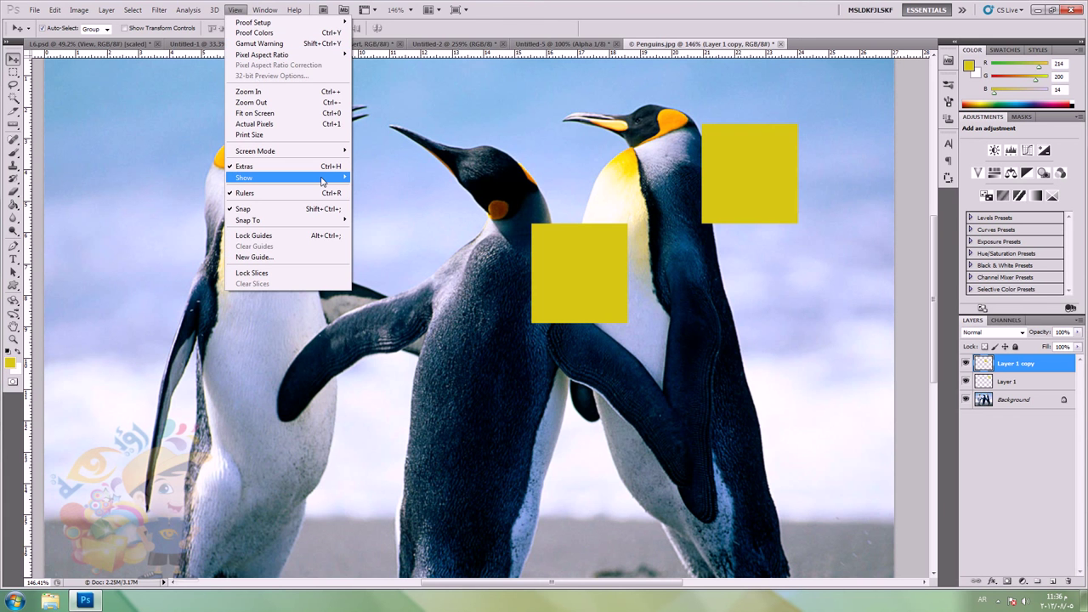
pyautogui.moveTo(322, 181)
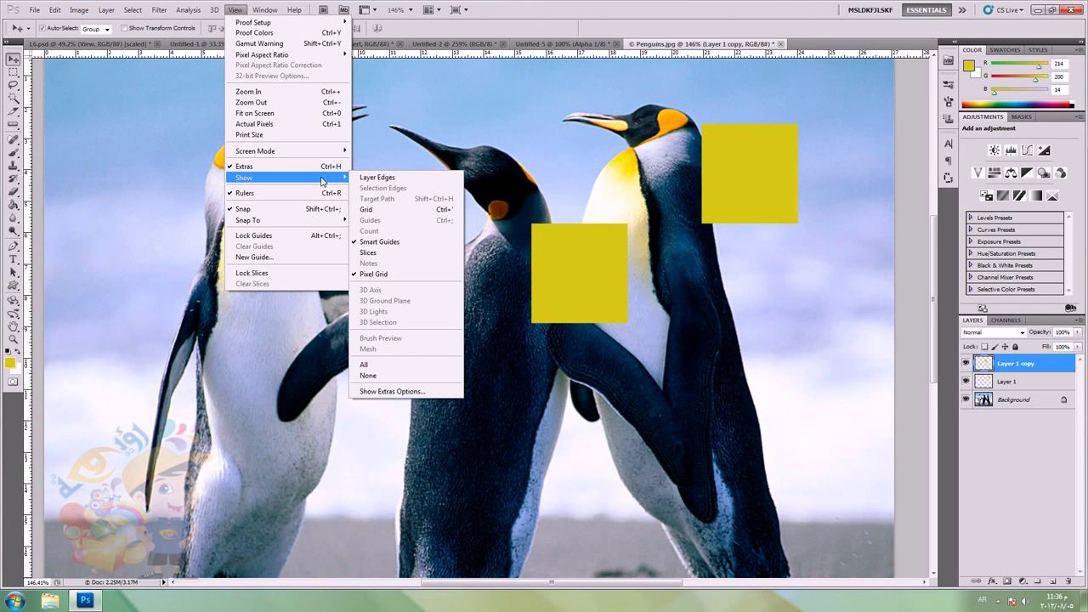
pyautogui.click(82, 44)
pyautogui.click(82, 44)
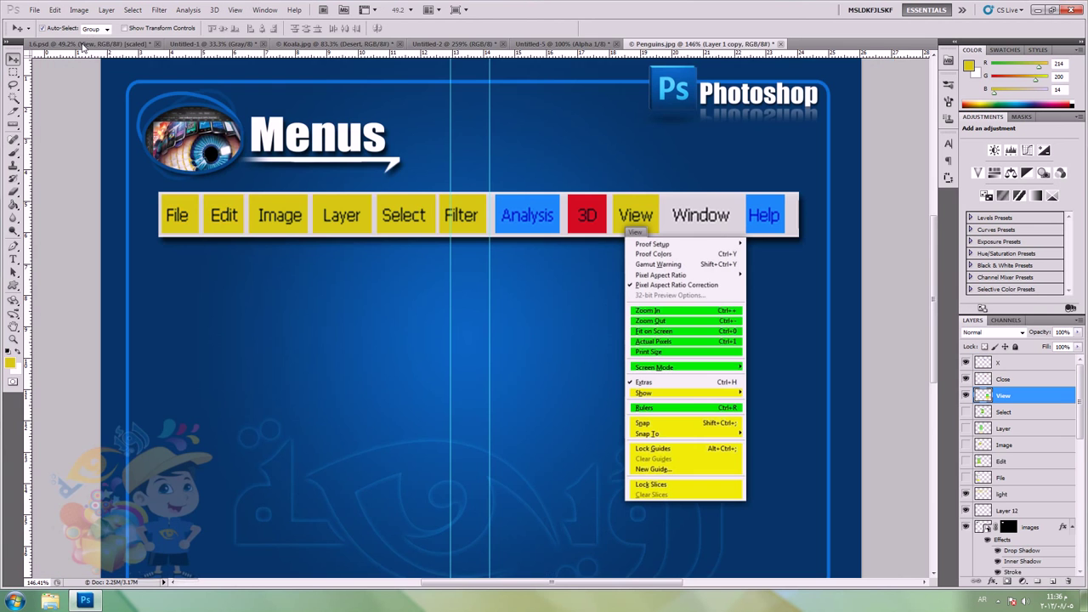
pyautogui.scroll(-2, 682, 402)
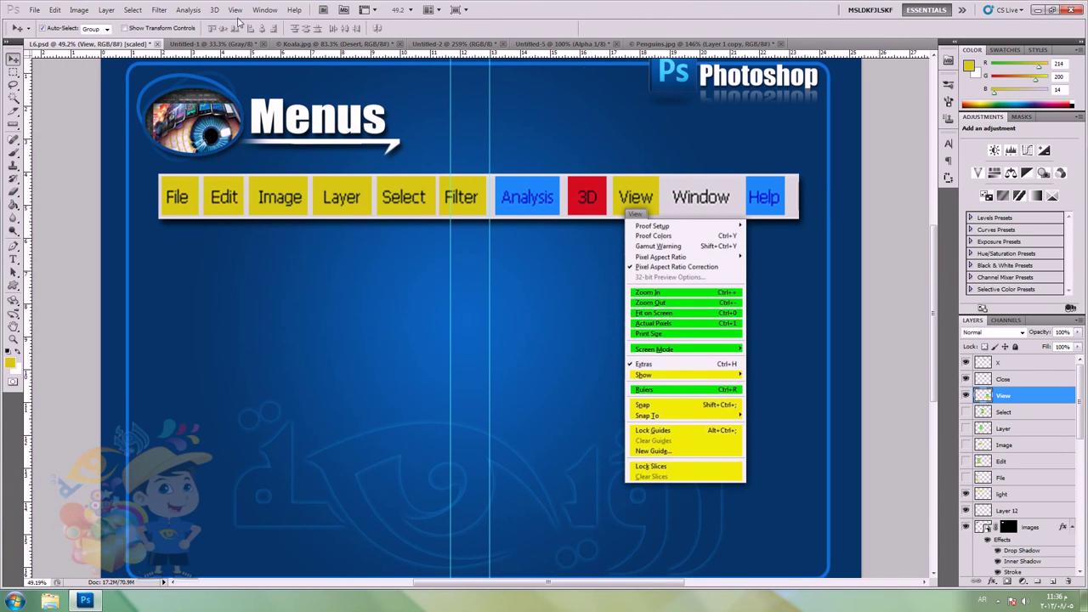
pyautogui.click(651, 44)
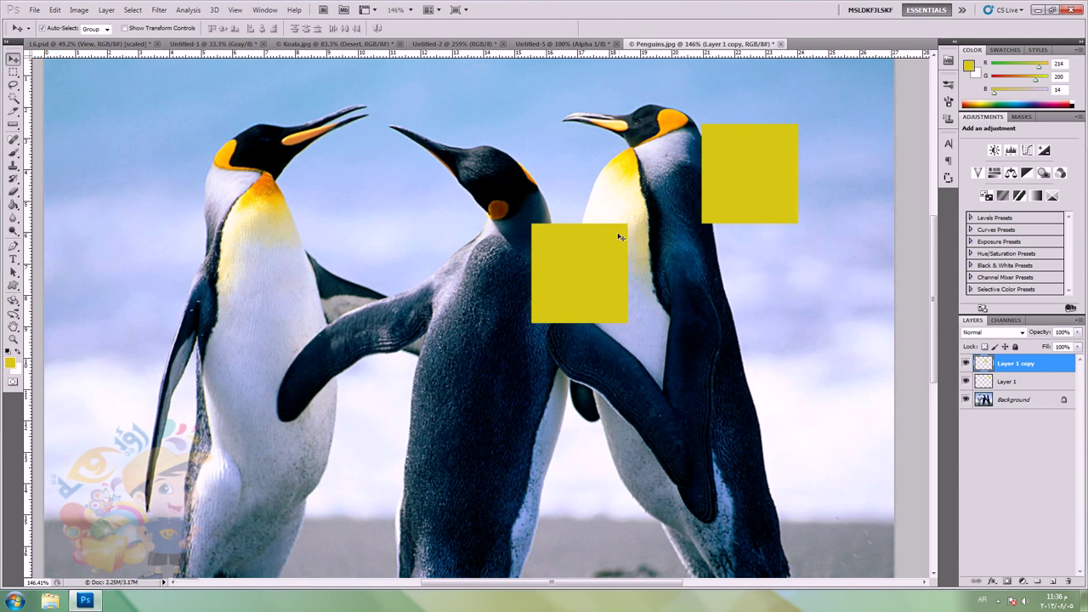
# Step: Move the copied square upward, turn Snap off, and move the square freely toward the third penguin's chest
pyautogui.moveTo(621, 238); pyautogui.dragTo(627, 200)
pyautogui.click(235, 9)
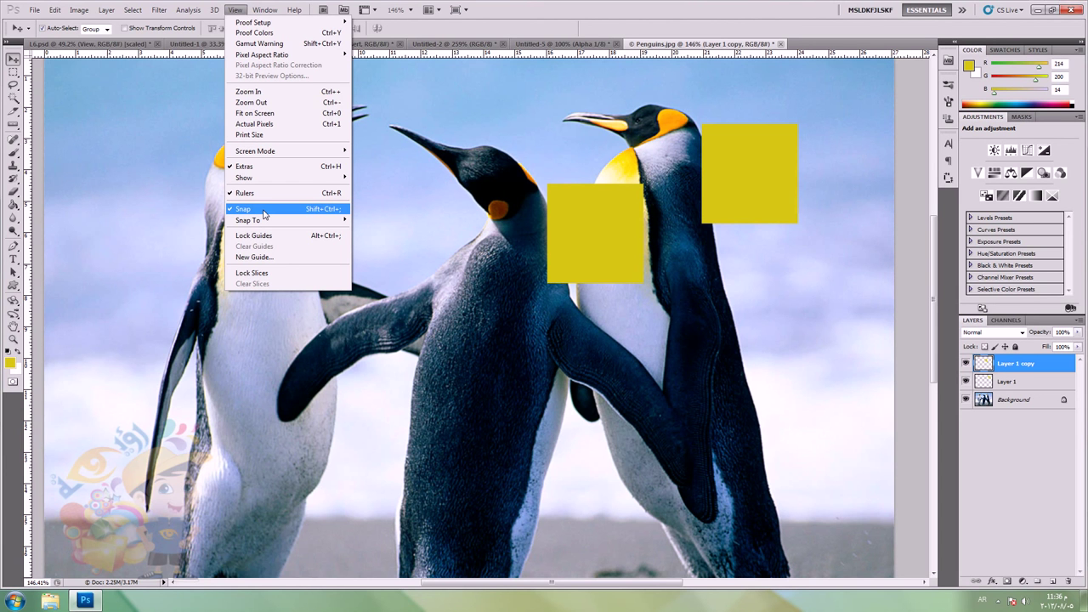
pyautogui.click(263, 214)
pyautogui.moveTo(643, 206); pyautogui.dragTo(641, 252)
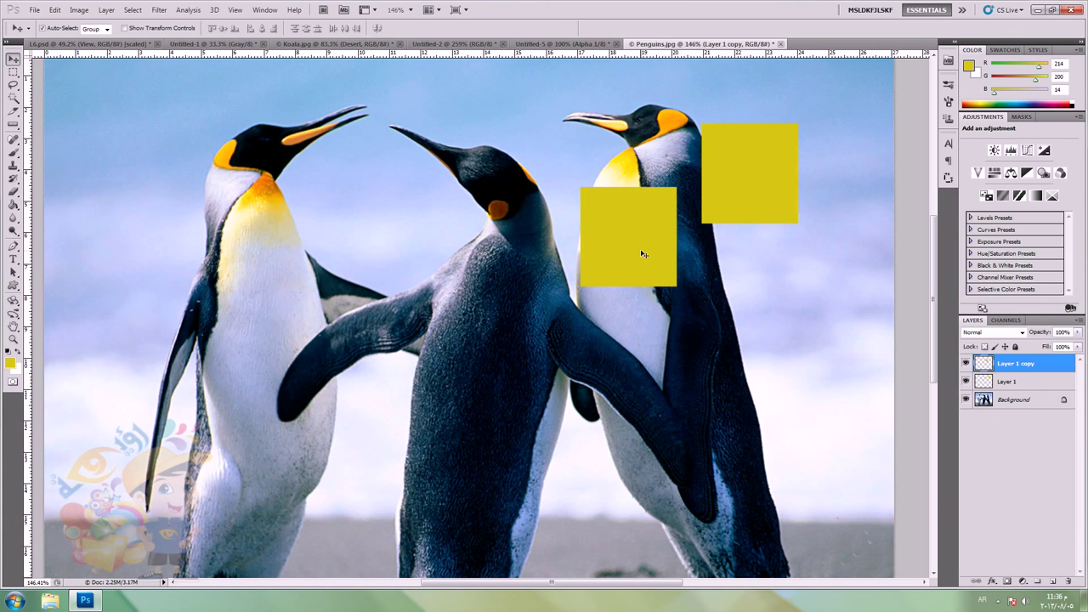
# Step: Turn Snap back on and toggle snapping to Document Bounds
pyautogui.click(235, 9)
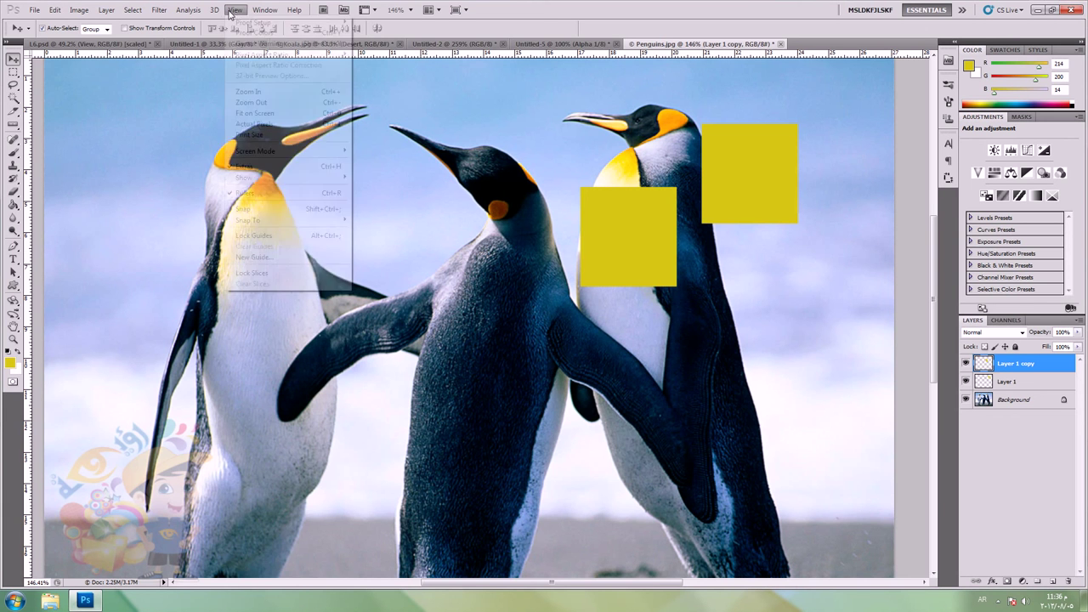
pyautogui.click(290, 209)
pyautogui.click(265, 10)
pyautogui.moveTo(235, 9)
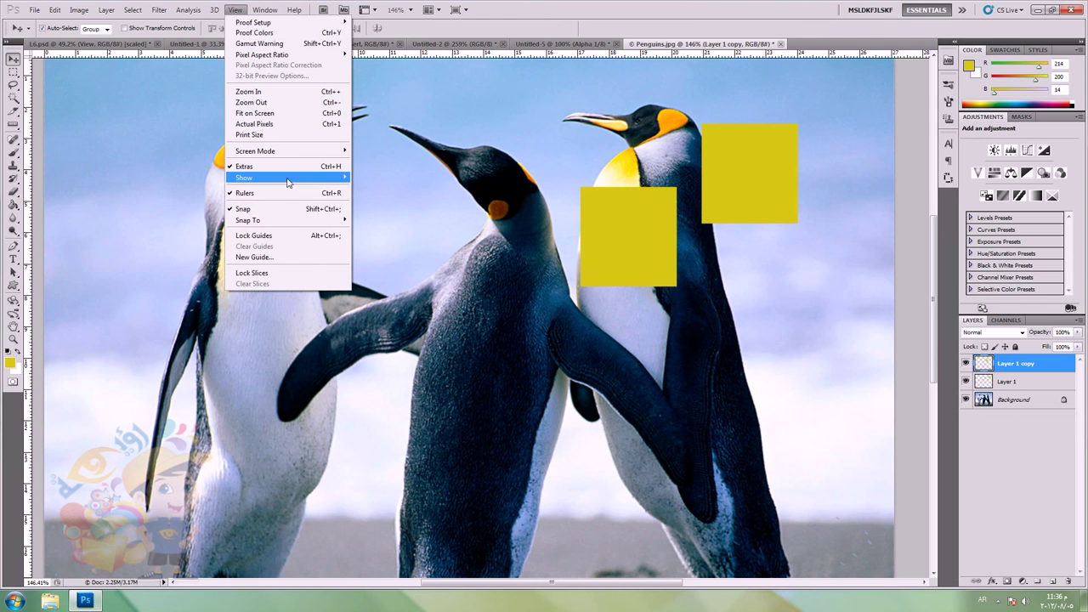
pyautogui.moveTo(336, 221)
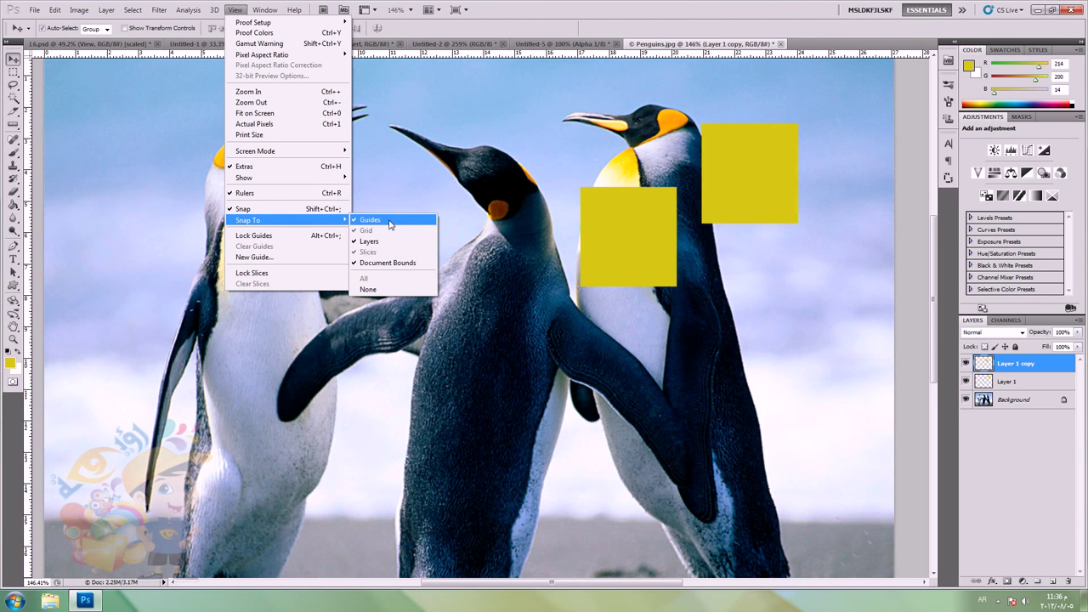
pyautogui.click(395, 263)
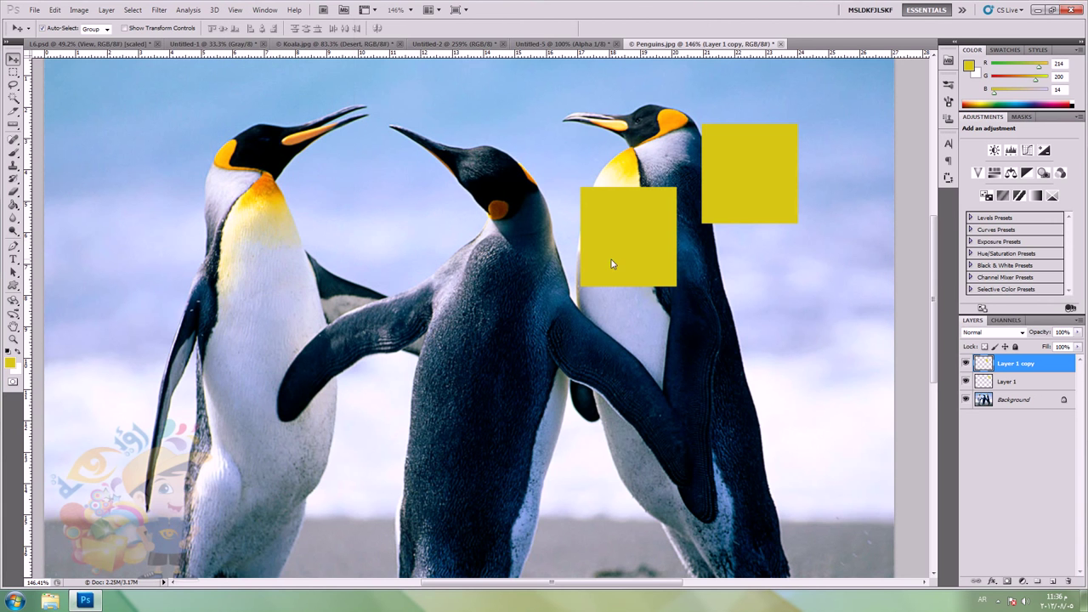
# Step: Move the copied square level with the original square, aligning it with the help of Smart Guides
pyautogui.moveTo(636, 242); pyautogui.dragTo(634, 226)
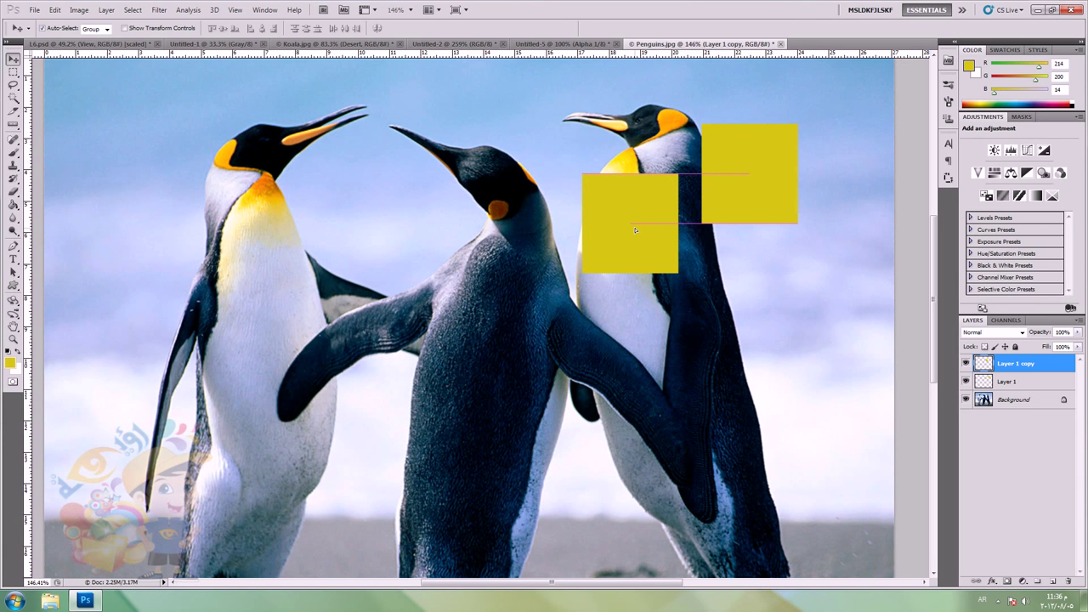
pyautogui.moveTo(636, 242); pyautogui.dragTo(576, 181)
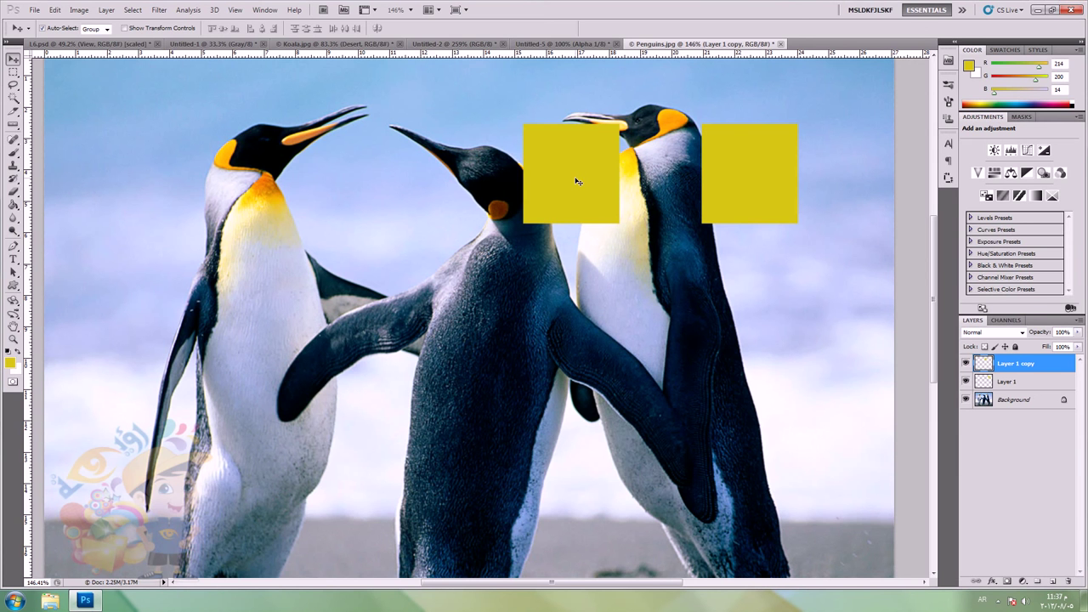
pyautogui.click(111, 43)
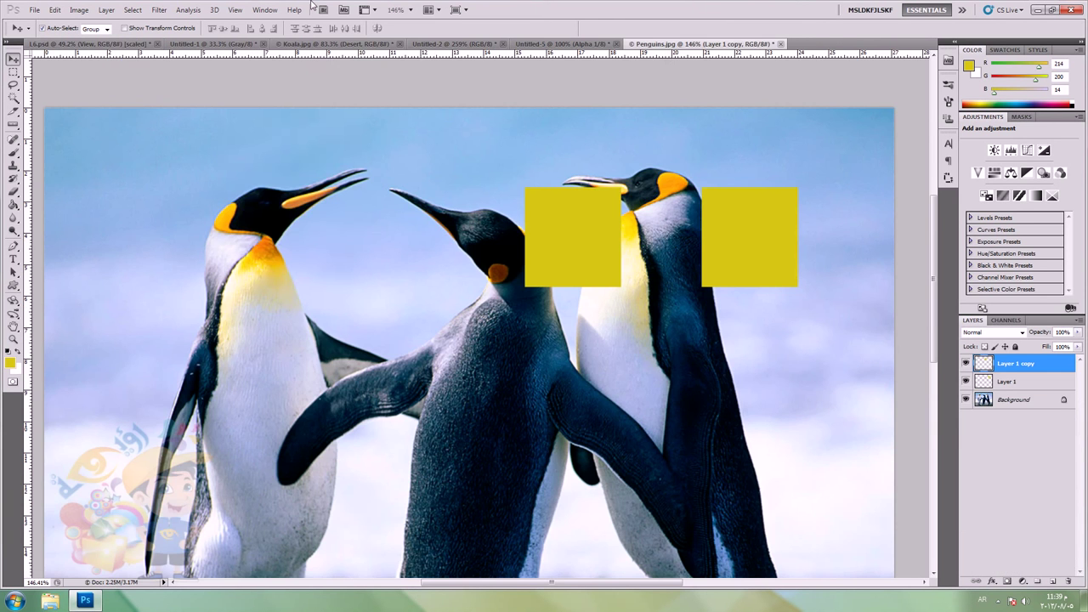
pyautogui.click(235, 9)
pyautogui.click(236, 9)
pyautogui.click(235, 10)
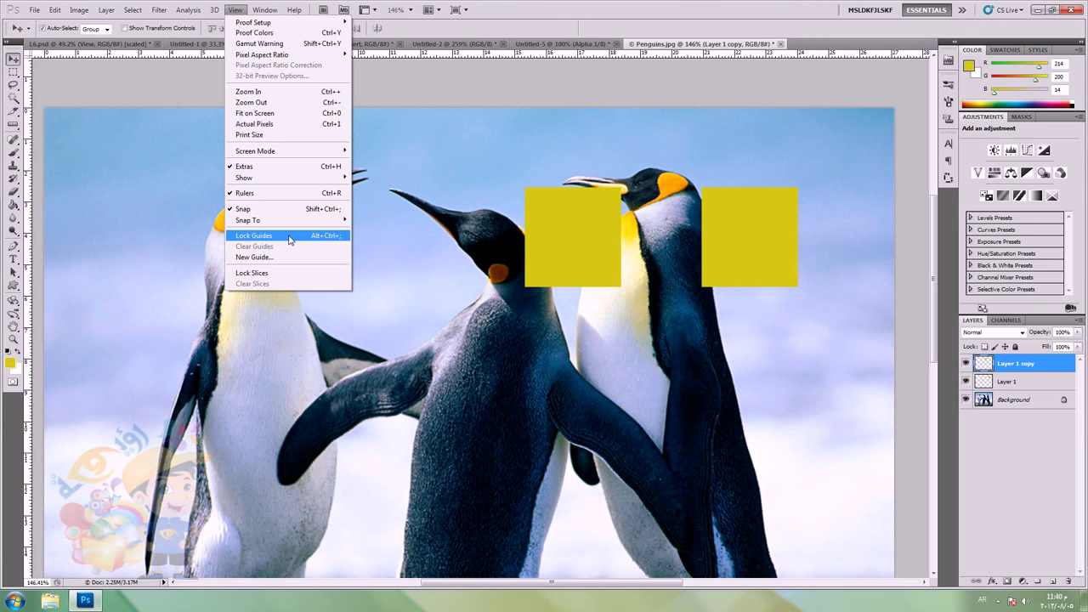
pyautogui.click(169, 79)
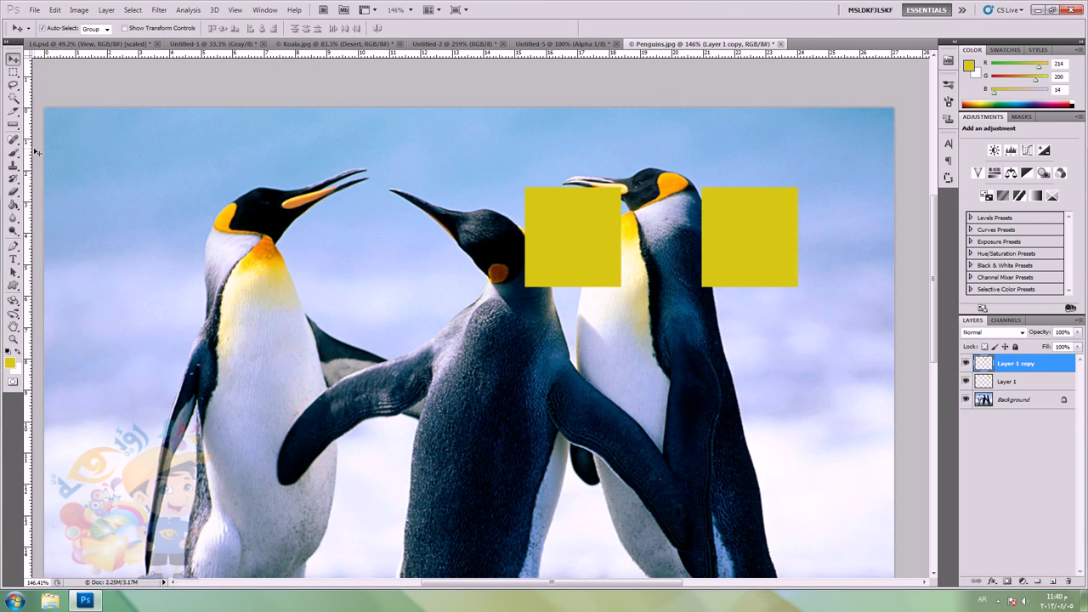
# Step: Place two vertical guides across the middle penguin, at about 14.6 cm and 11.6 cm on the horizontal ruler
pyautogui.moveTo(30, 155); pyautogui.dragTo(505, 170)
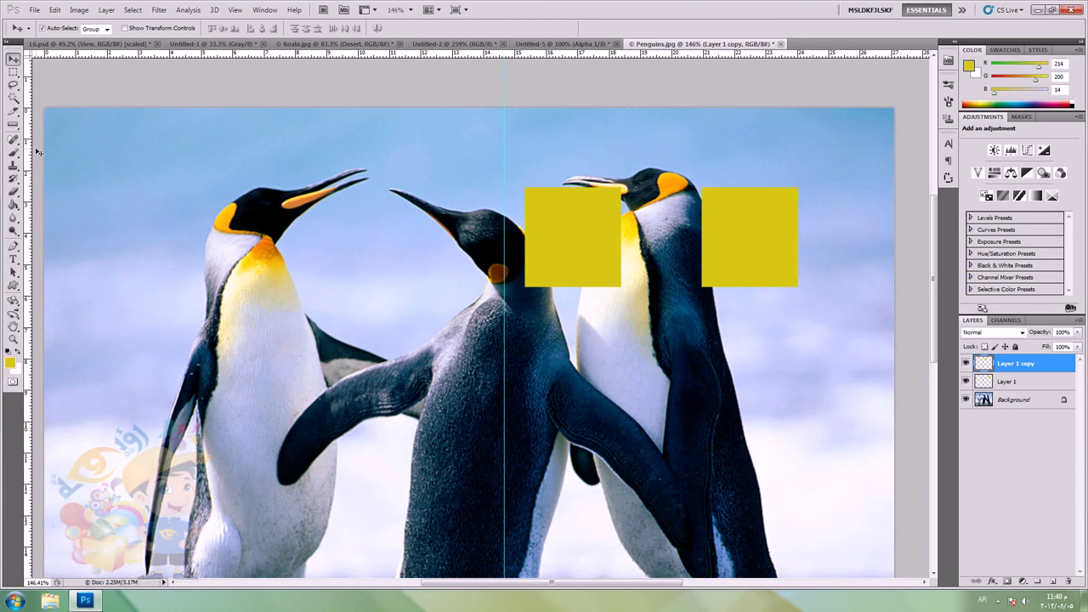
pyautogui.moveTo(36, 151); pyautogui.dragTo(409, 152)
pyautogui.moveTo(410, 126); pyautogui.dragTo(410, 127)
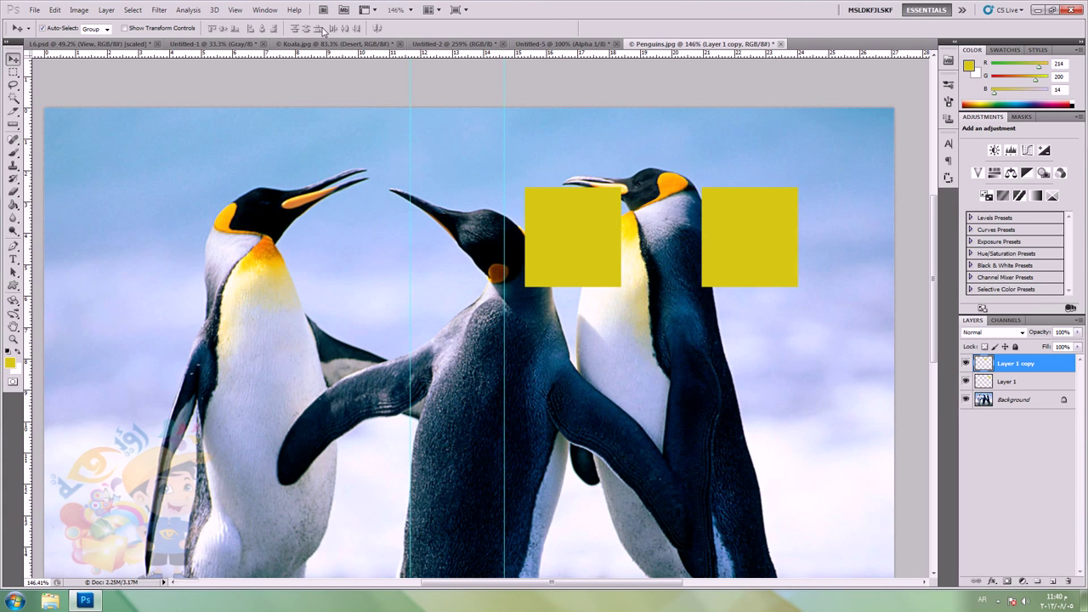
# Step: Lock the guides and test whether the left guide can still be moved
pyautogui.click(235, 10)
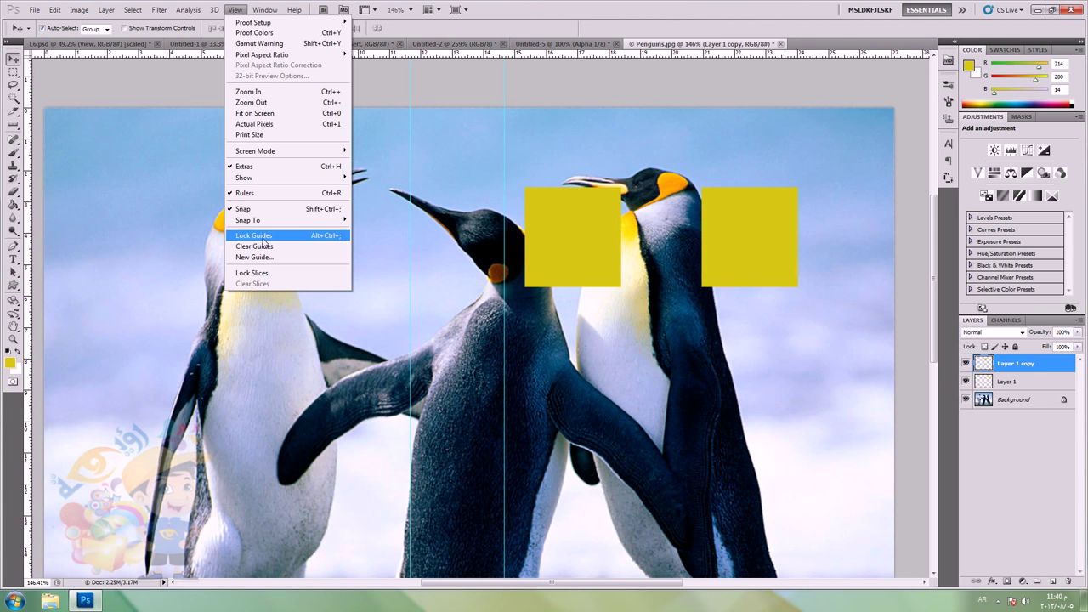
pyautogui.click(253, 235)
pyautogui.click(387, 164)
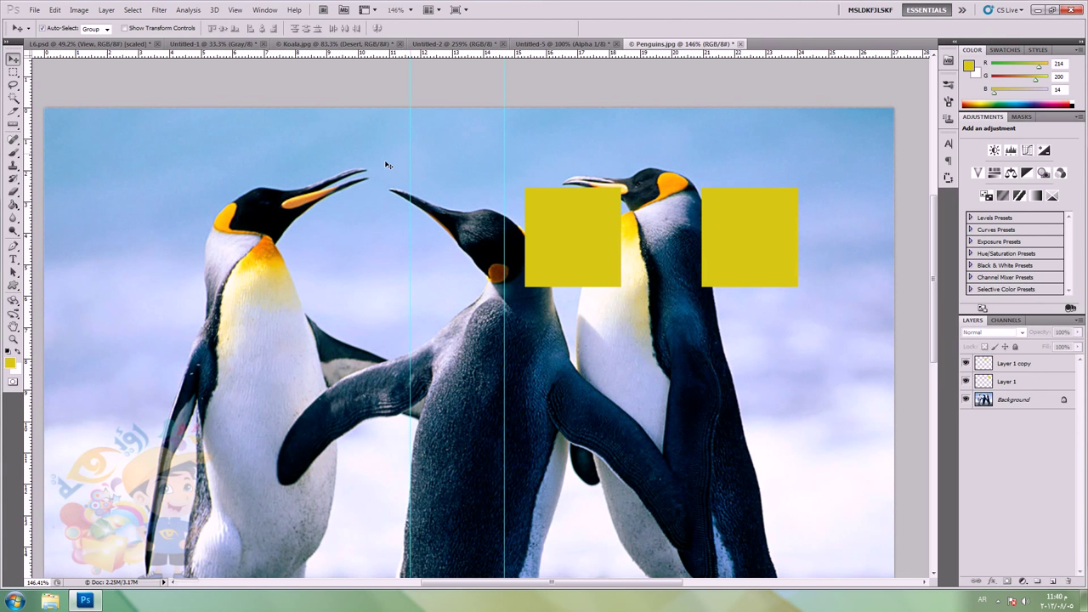
# Step: Clear all guides and add a new vertical guide at position 10 cm
pyautogui.click(236, 10)
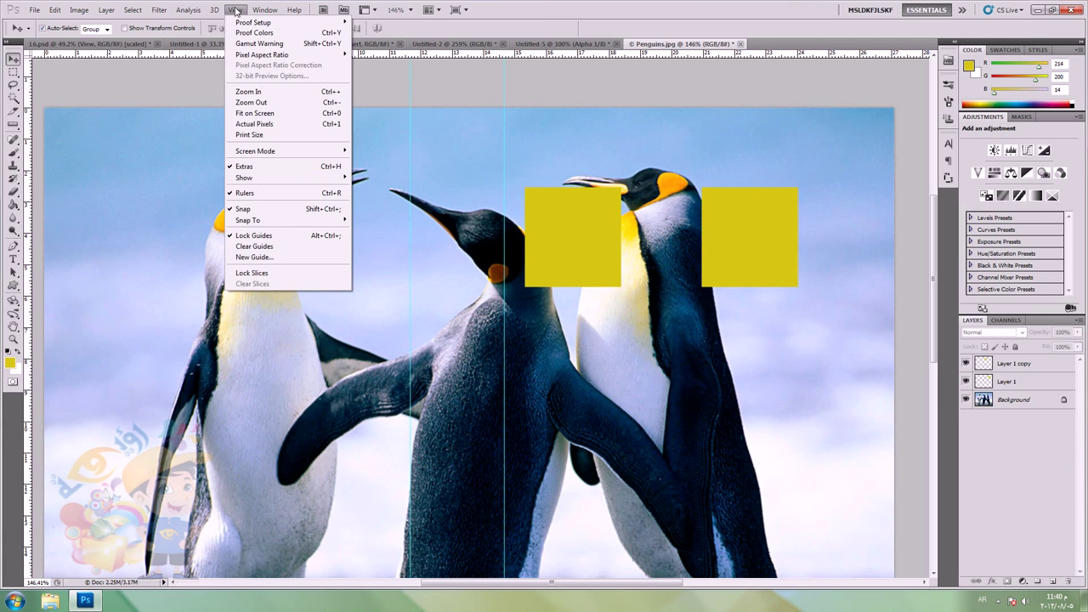
pyautogui.click(265, 246)
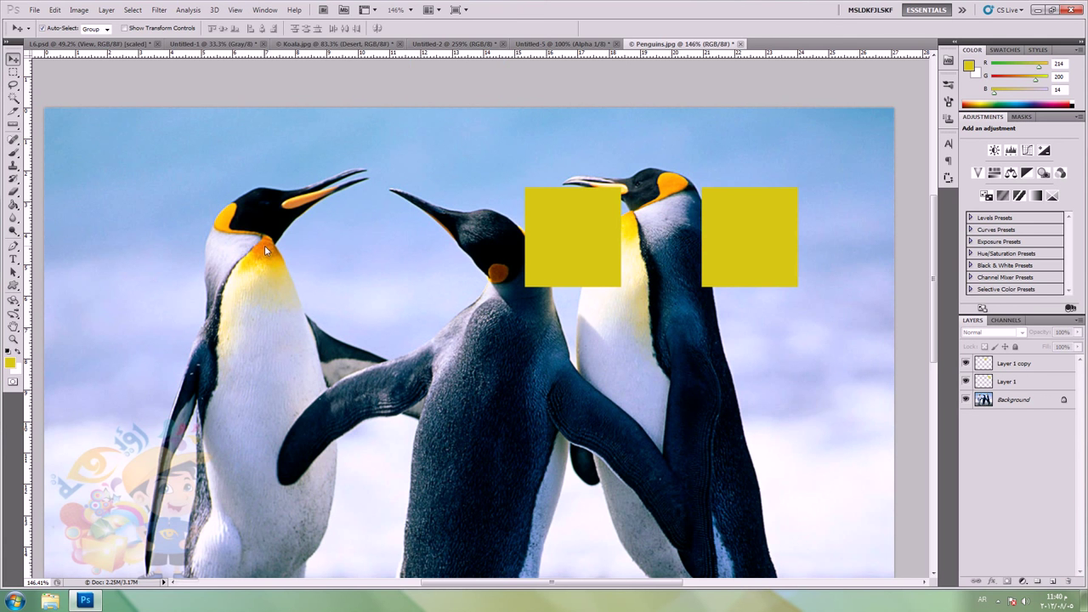
pyautogui.click(239, 10)
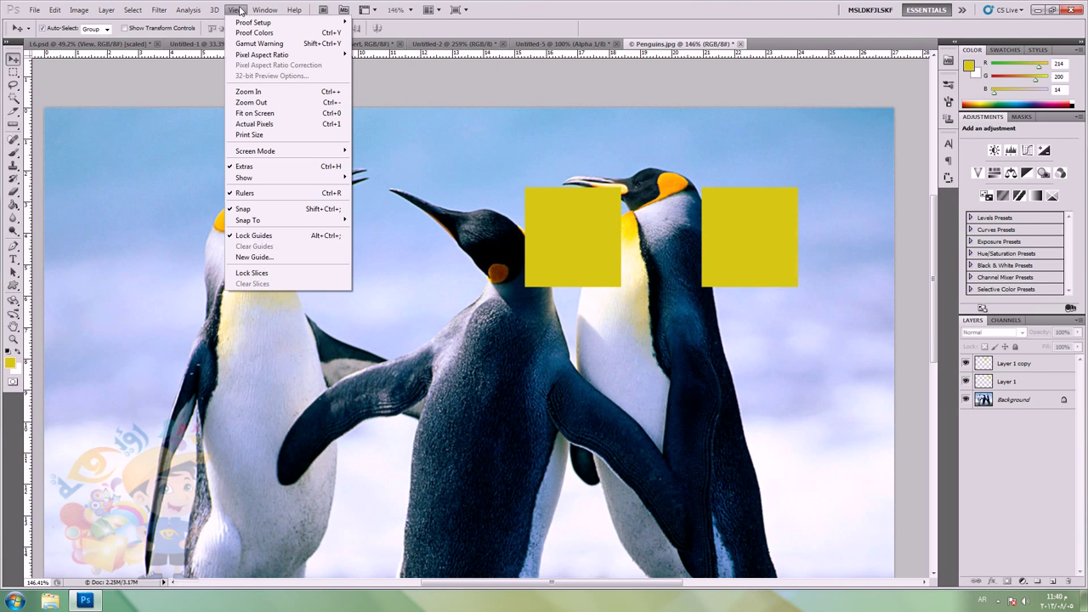
pyautogui.click(261, 258)
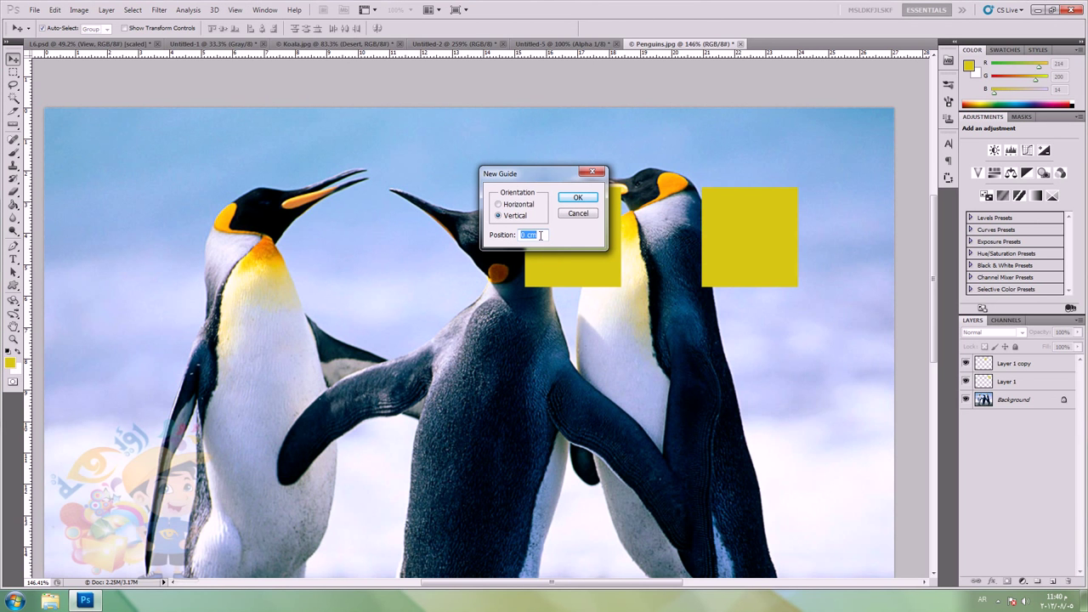
pyautogui.write('10')
pyautogui.click(583, 198)
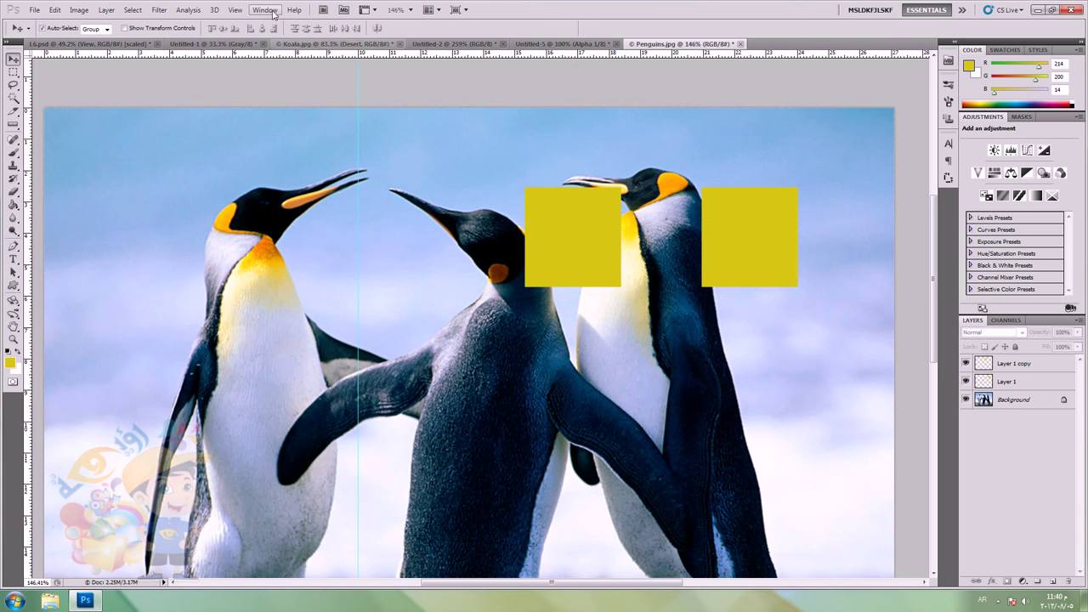
# Step: Turn on the display of slices and draw a slice about 5.5 by 4.4 cm around the first penguin's head
pyautogui.click(234, 9)
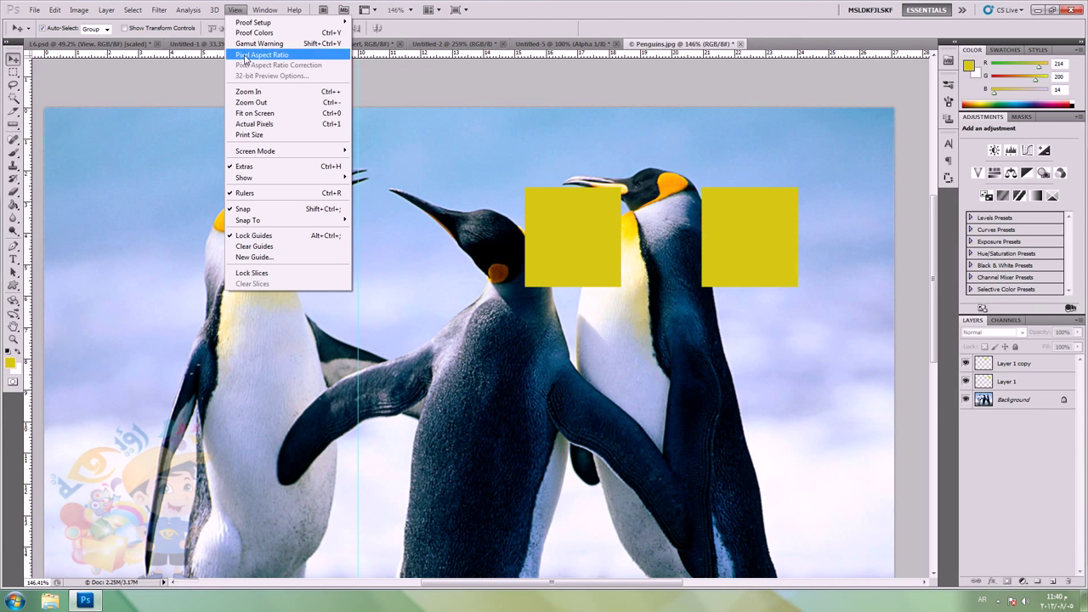
pyautogui.moveTo(300, 186)
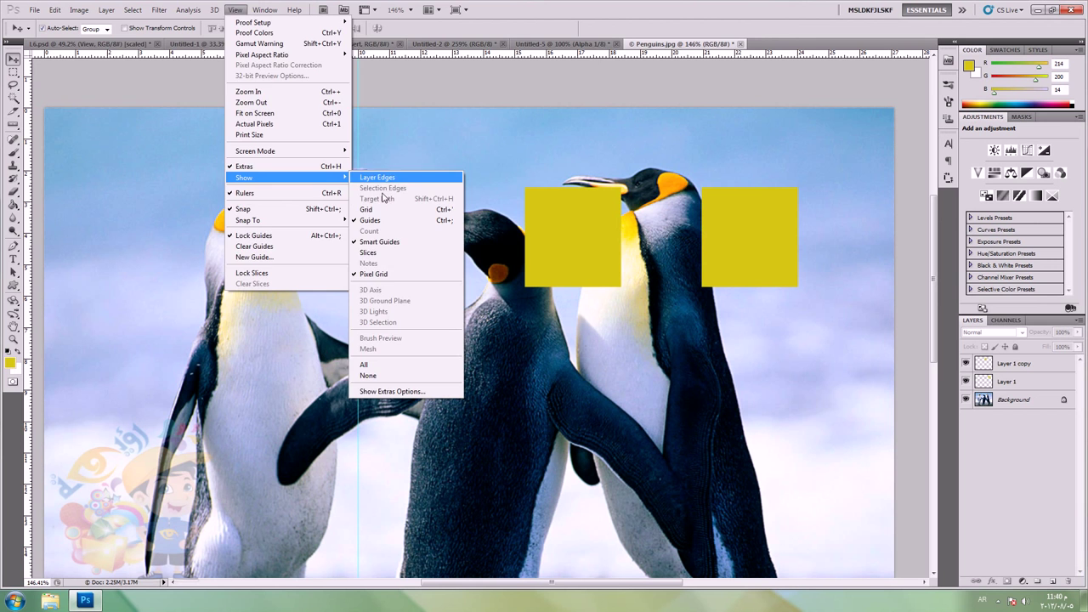
pyautogui.click(383, 257)
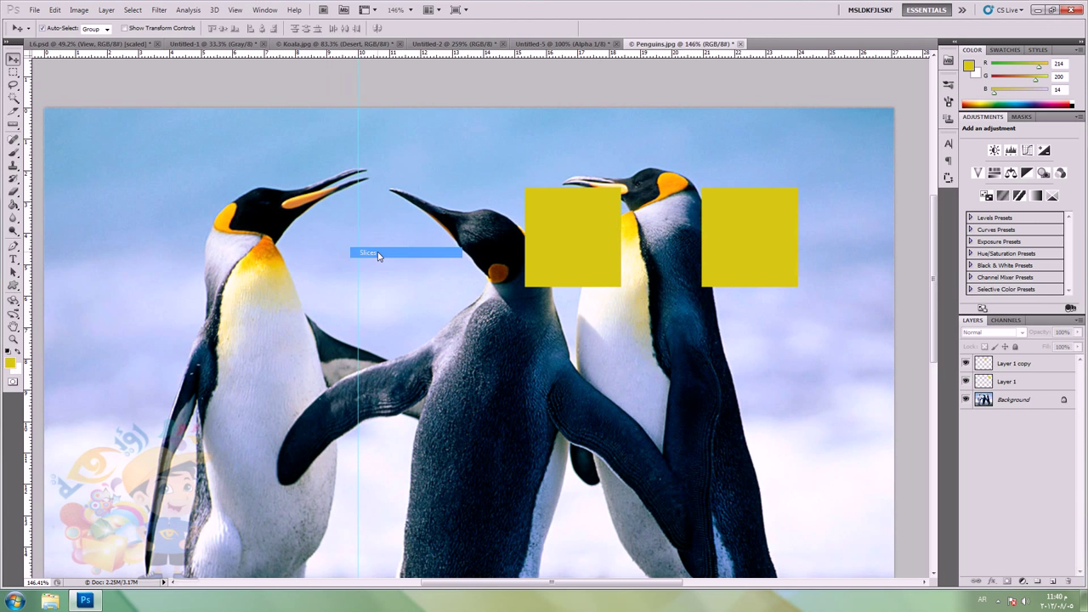
pyautogui.click(13, 111)
pyautogui.moveTo(170, 159)
pyautogui.mouseDown()
pyautogui.moveTo(348, 286)
pyautogui.moveTo(344, 294)
pyautogui.mouseUp()
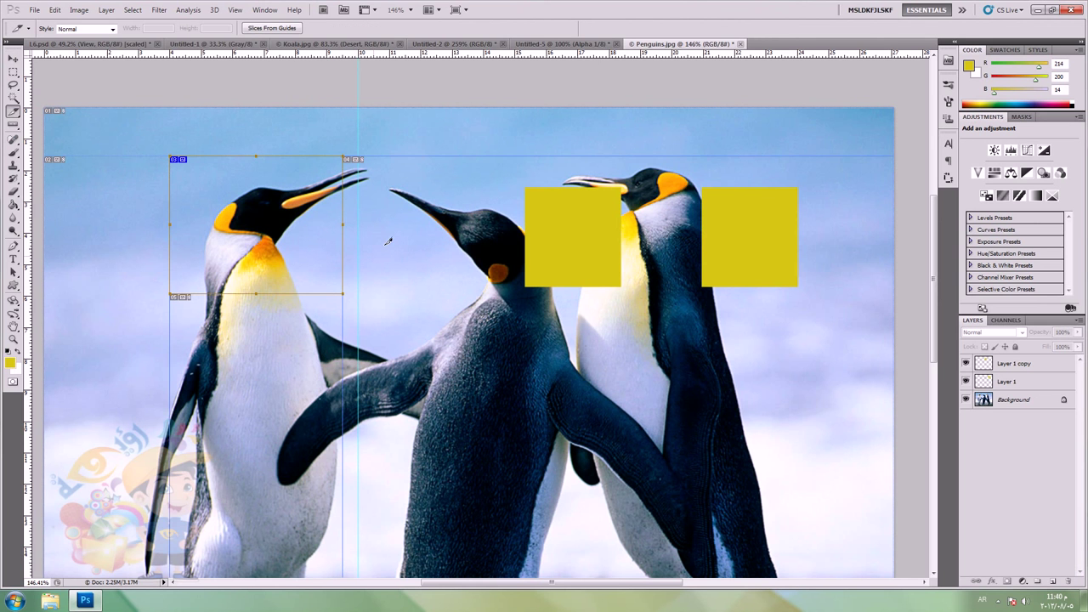
# Step: Draw two more slices over the middle penguin, about 2.7 by 6 cm and 4.9 by 3.5 cm, and extend the first penguin's slice upward
pyautogui.moveTo(480, 208)
pyautogui.mouseDown()
pyautogui.moveTo(442, 315)
pyautogui.moveTo(395, 397)
pyautogui.mouseUp()
pyautogui.moveTo(547, 355); pyautogui.dragTo(701, 461)
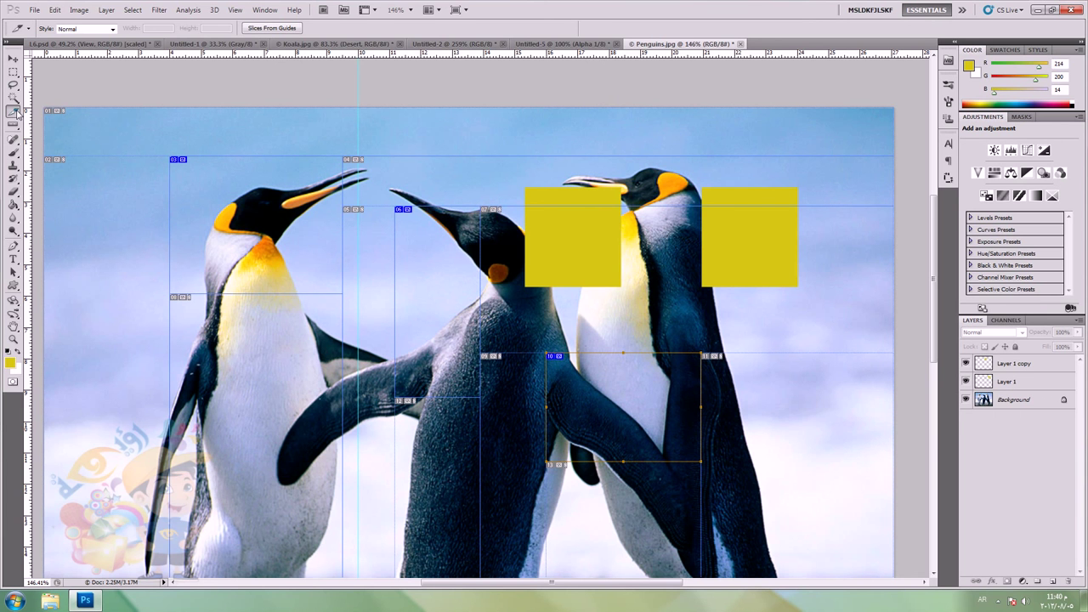
pyautogui.moveTo(15, 112); pyautogui.dragTo(58, 133)
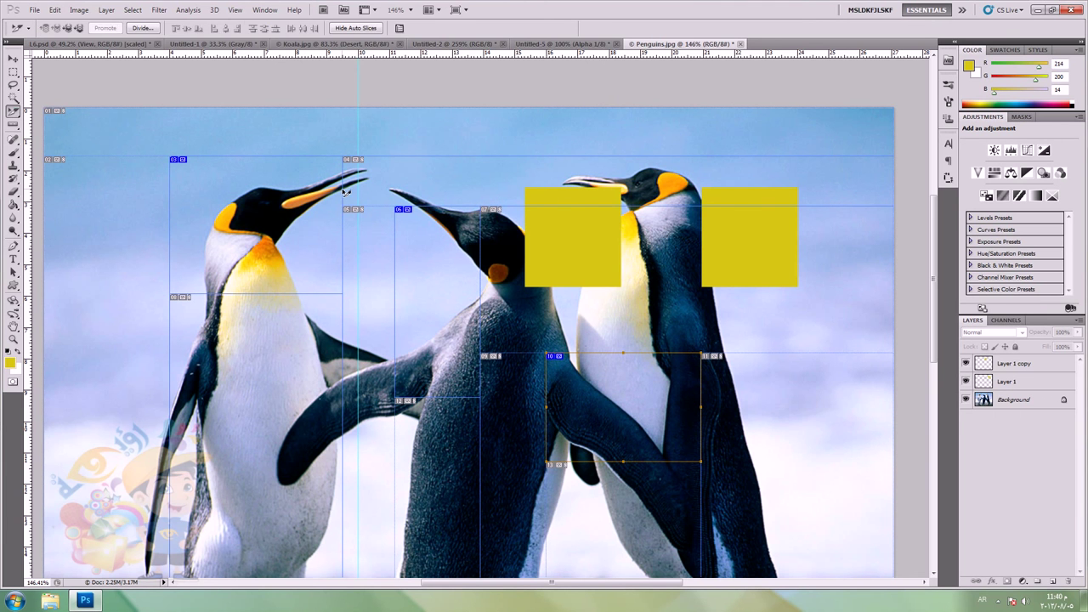
pyautogui.click(289, 173)
pyautogui.moveTo(290, 174); pyautogui.dragTo(261, 134)
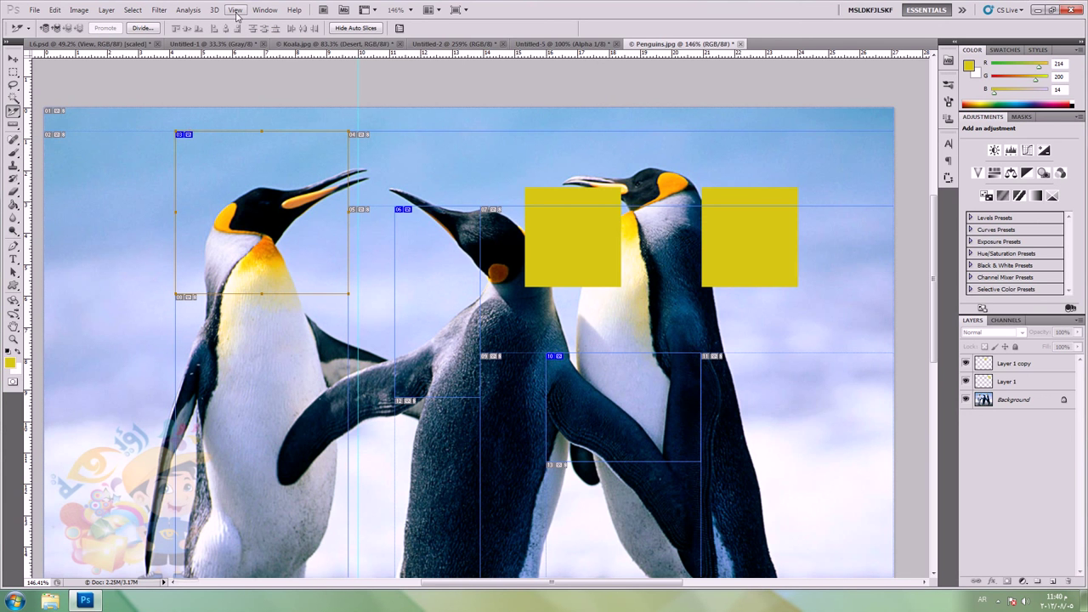
# Step: Lock the slices and test whether the first penguin's slice can still be changed
pyautogui.click(235, 10)
pyautogui.click(243, 274)
pyautogui.click(194, 131)
pyautogui.click(549, 217)
# Step: Unlock the slices and clear all of them from the penguin image
pyautogui.click(235, 12)
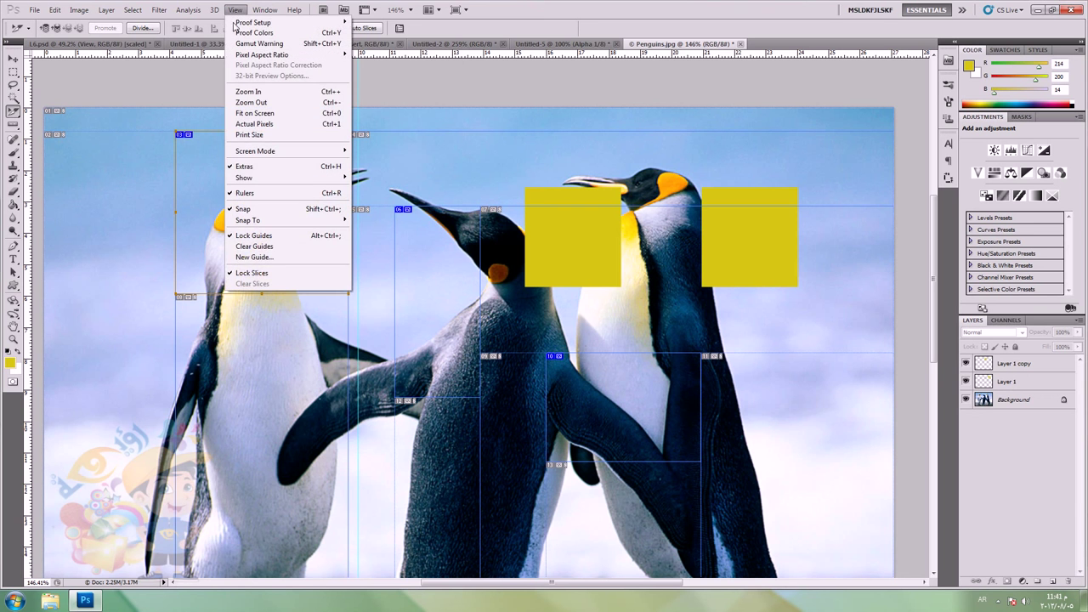
pyautogui.click(251, 272)
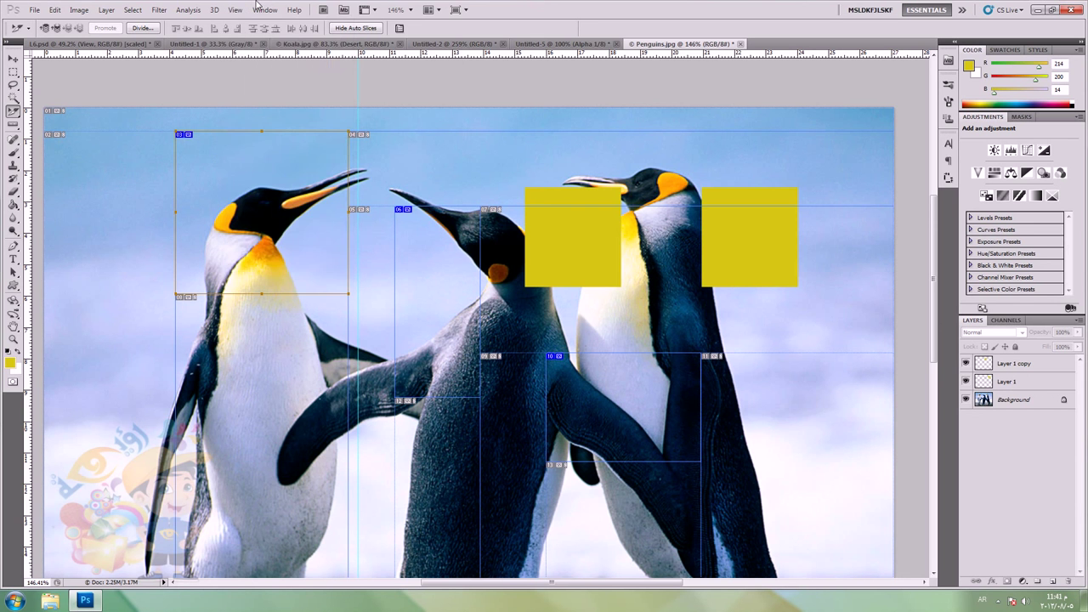
pyautogui.click(235, 10)
pyautogui.click(256, 283)
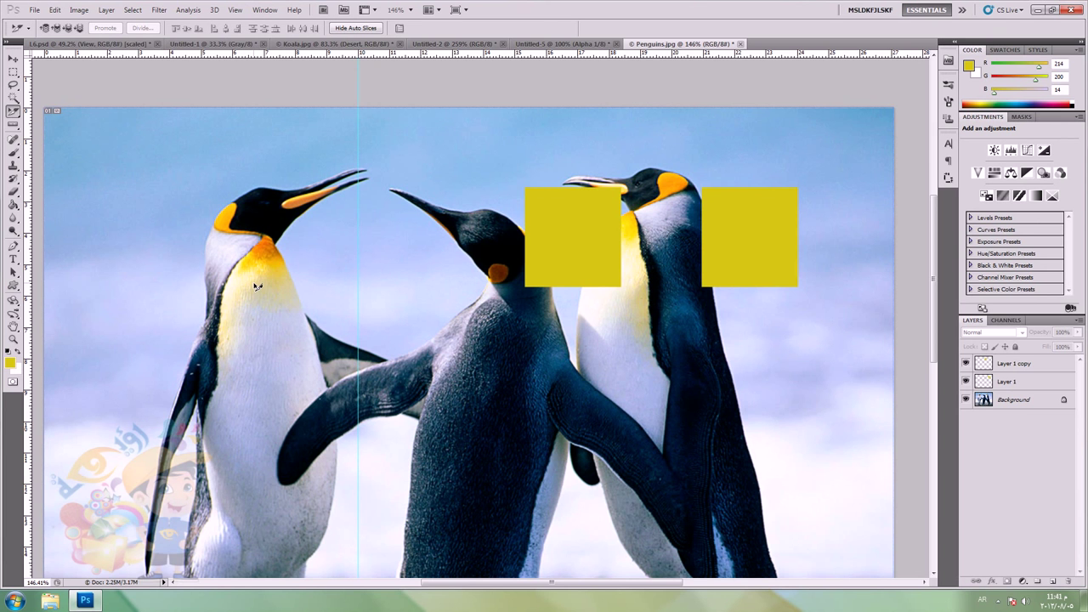
# Step: Switch to the L6.psd document and hide its View layer
pyautogui.click(51, 43)
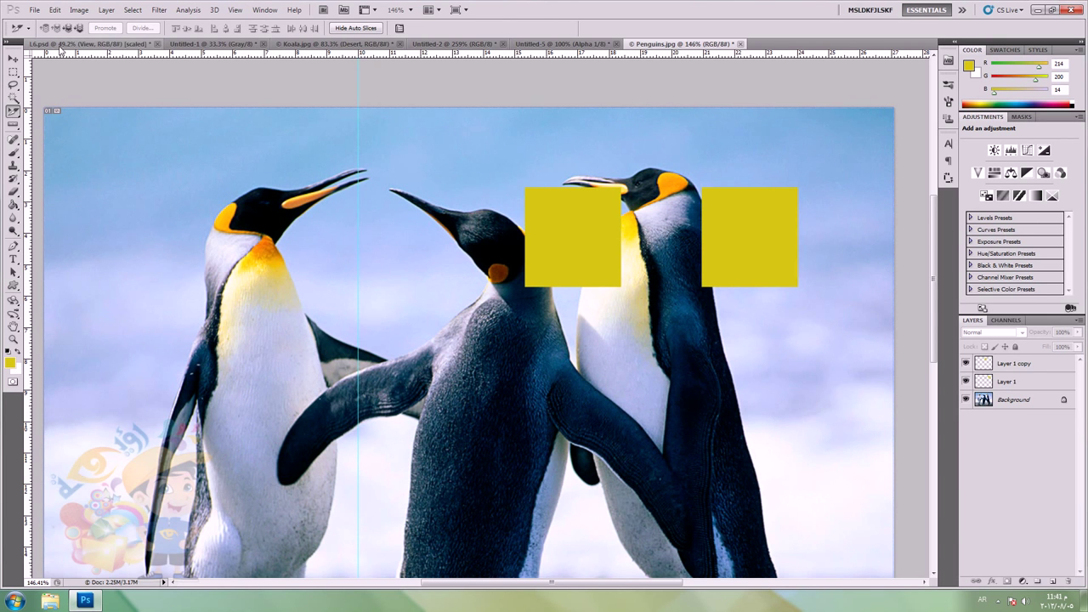
pyautogui.press('v')
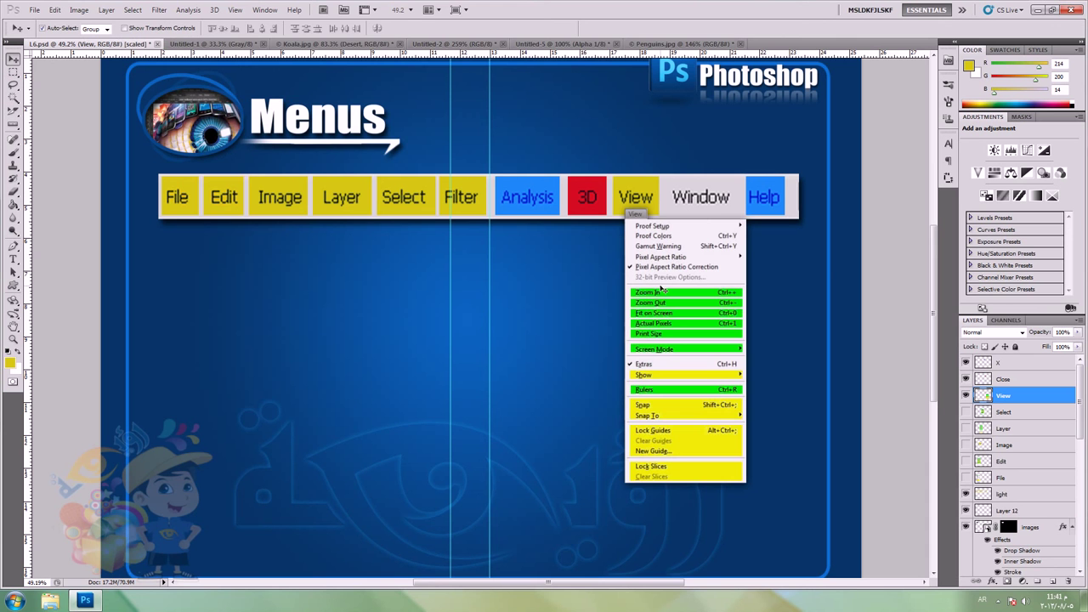
pyautogui.click(965, 395)
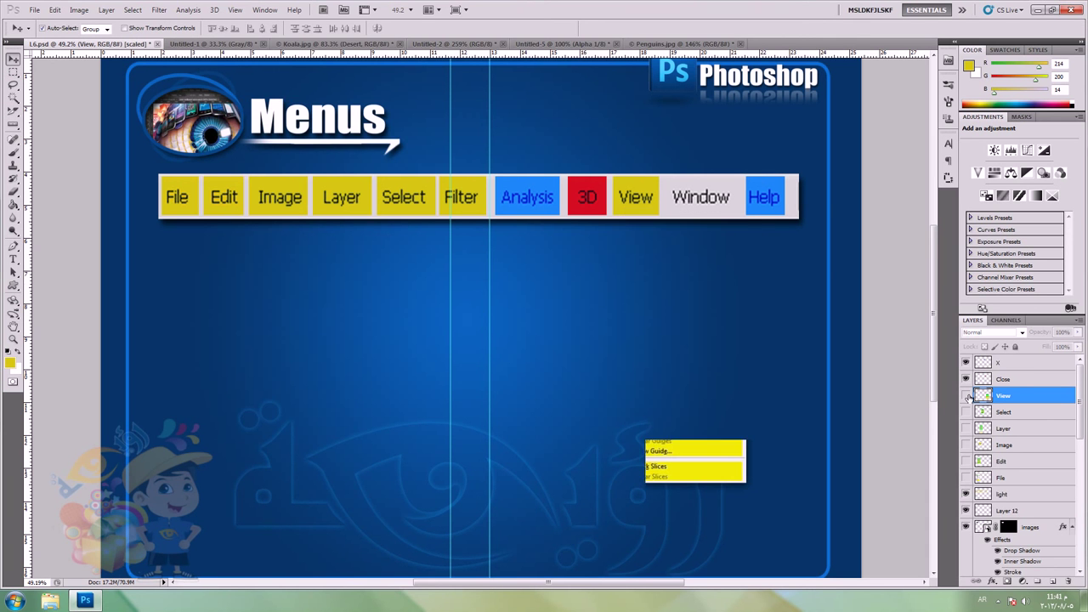
# Step: Select the light layer and fill the background of the Window label in the Menus graphic with the yellow foreground color
pyautogui.click(339, 255)
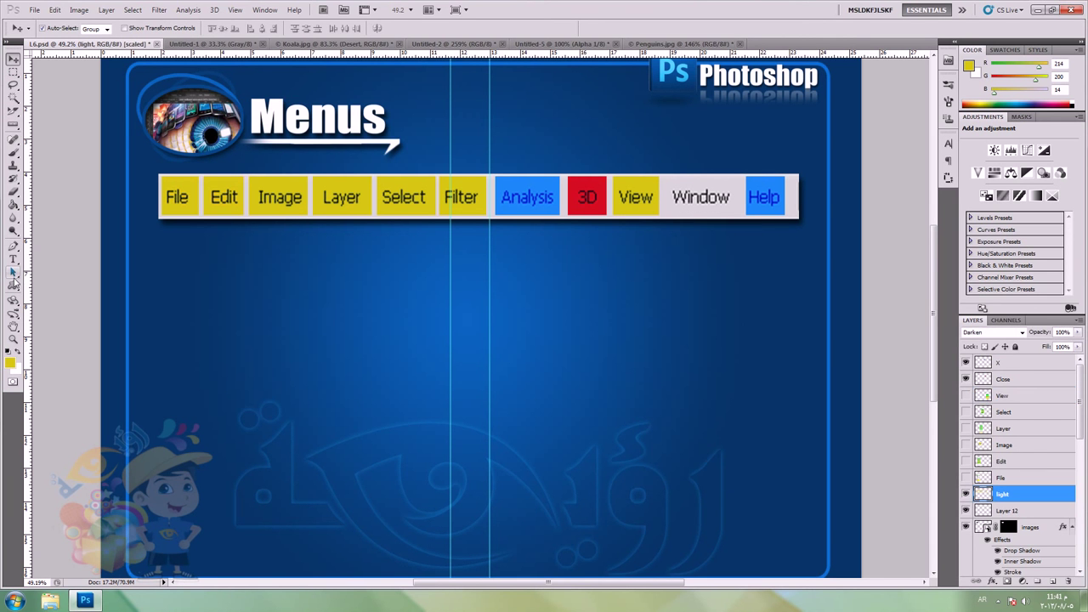
pyautogui.click(13, 205)
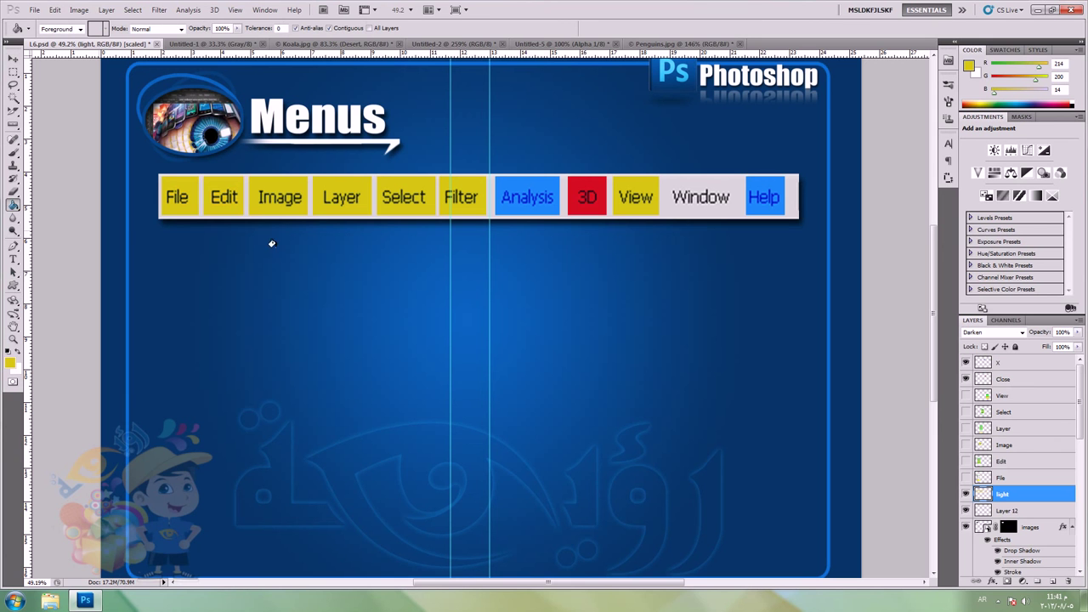
pyautogui.click(702, 198)
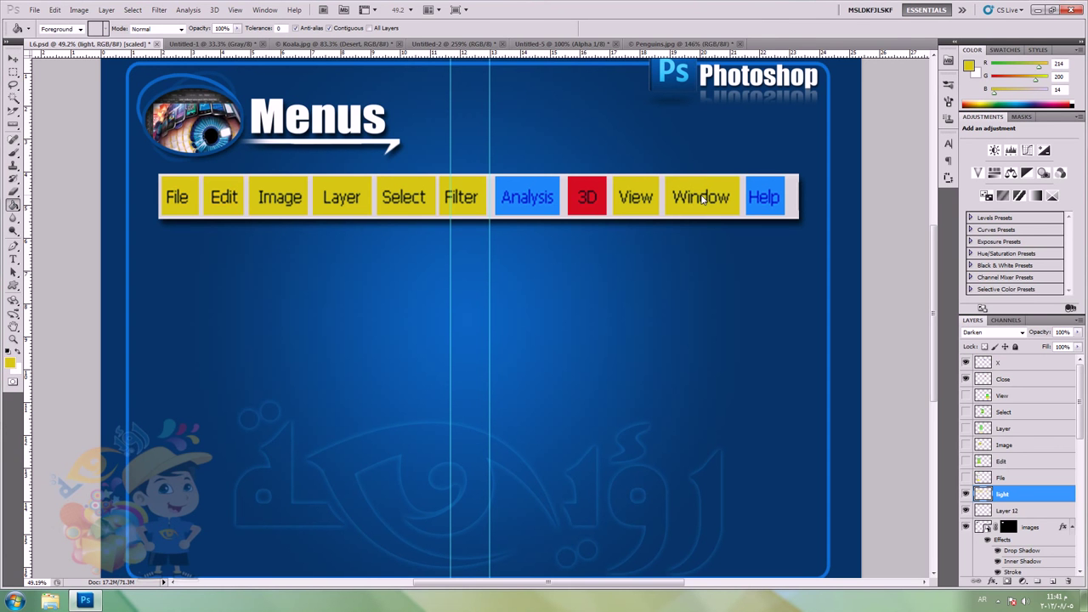
# Step: Examine the Window commands, including Arrange, Workspace, the available panels and the open documents
pyautogui.click(14, 59)
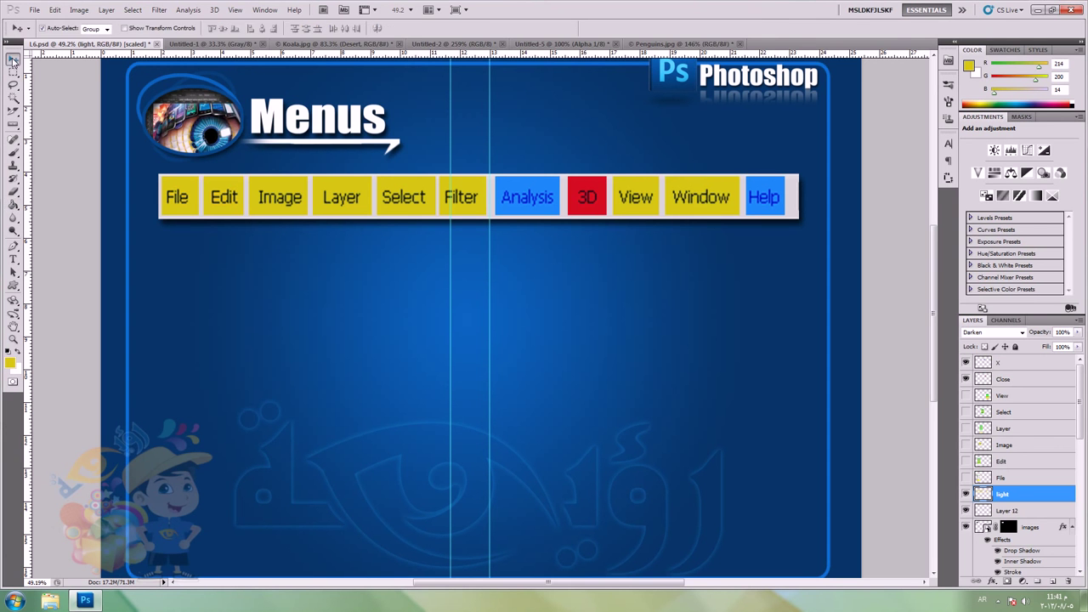
pyautogui.click(257, 10)
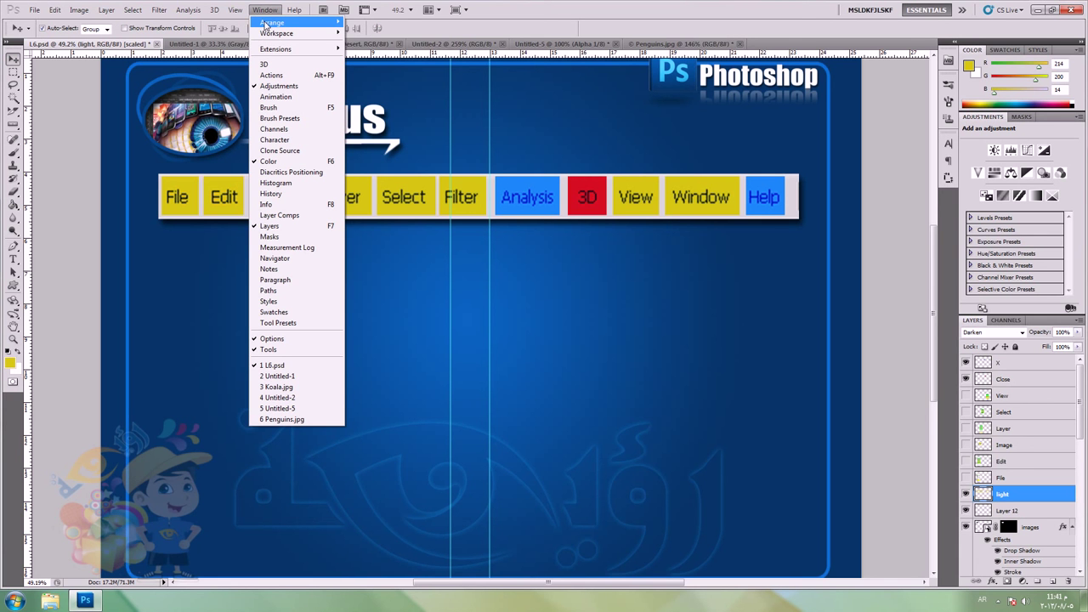
pyautogui.moveTo(266, 24)
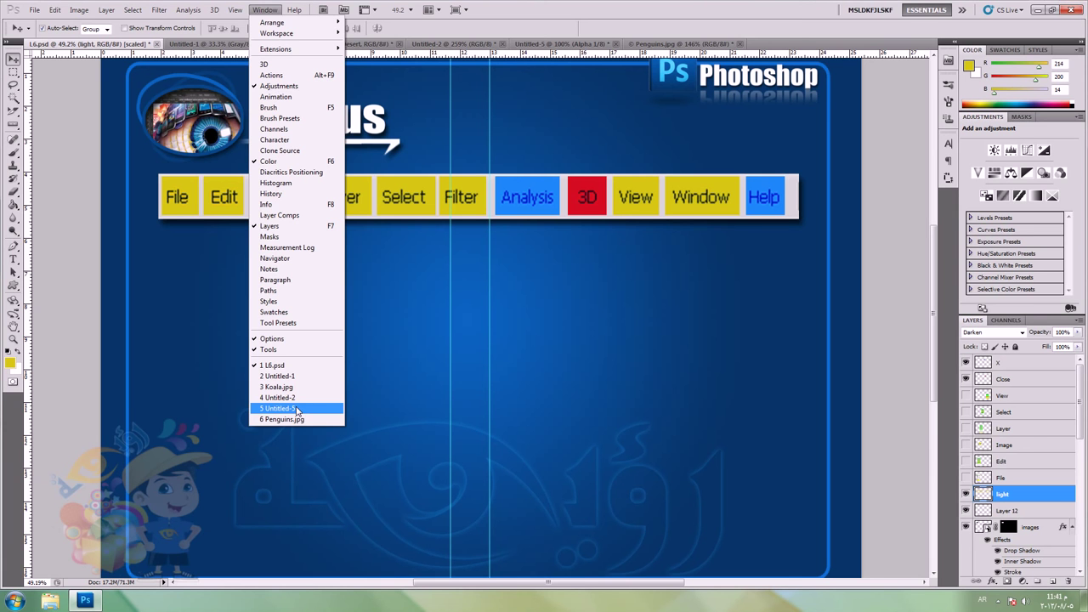
pyautogui.click(705, 310)
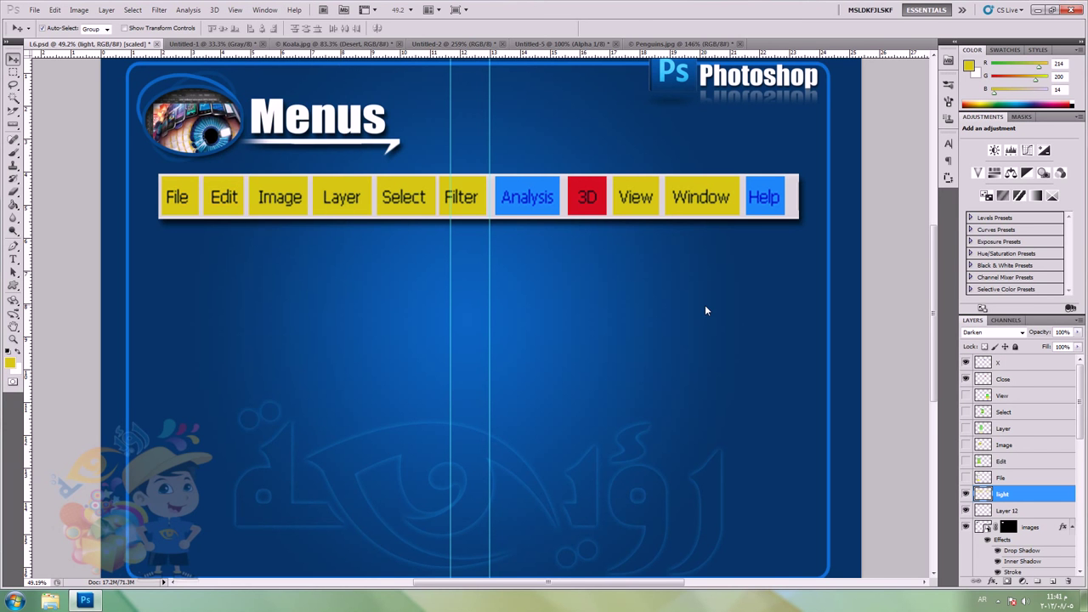